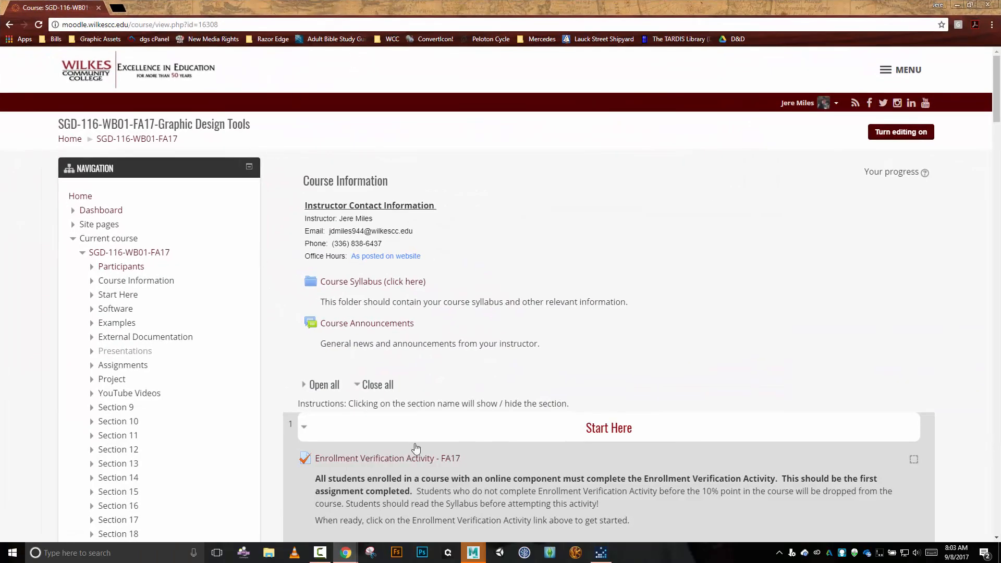
Turn on course editing and hide Enrollment Verification Activity - FA17 in the Start Here section.
{"action": "scroll", "coordinate": [473, 445], "scroll_direction": "down", "scroll_amount": 5}
{"action": "scroll", "coordinate": [626, 219], "scroll_direction": "up", "scroll_amount": 5}
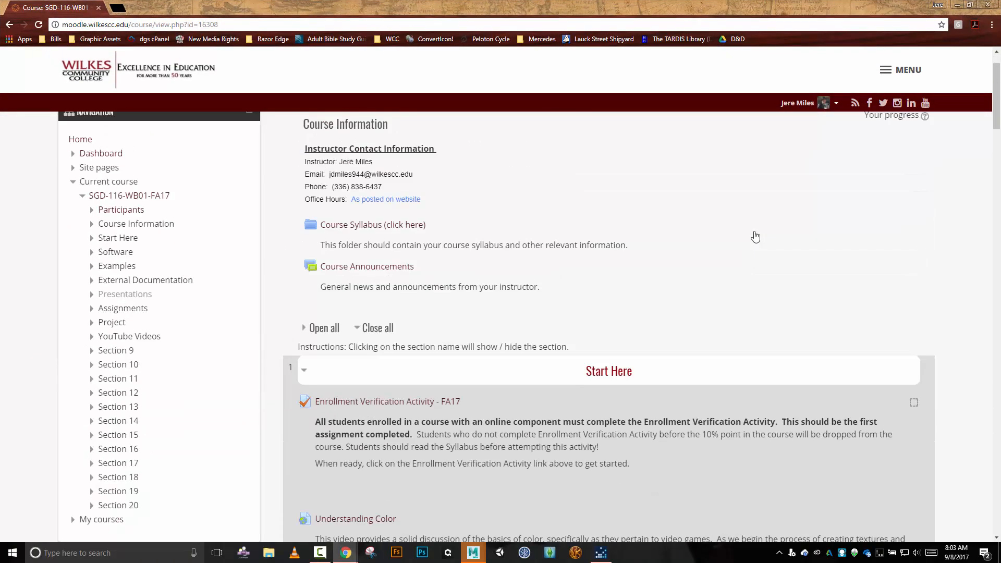
{"action": "left_click", "coordinate": [893, 133]}
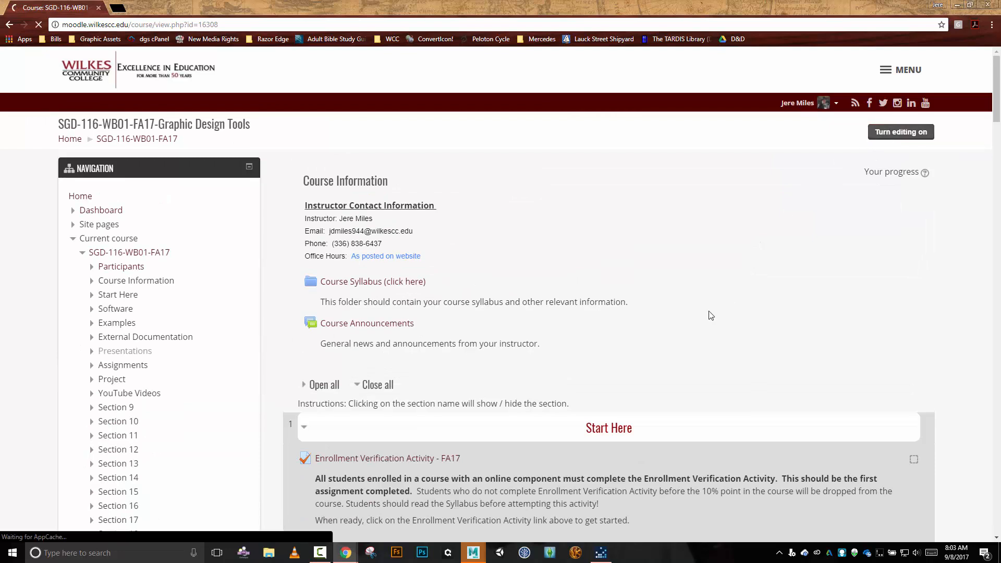
{"action": "scroll", "coordinate": [437, 231], "scroll_direction": "down", "scroll_amount": 3}
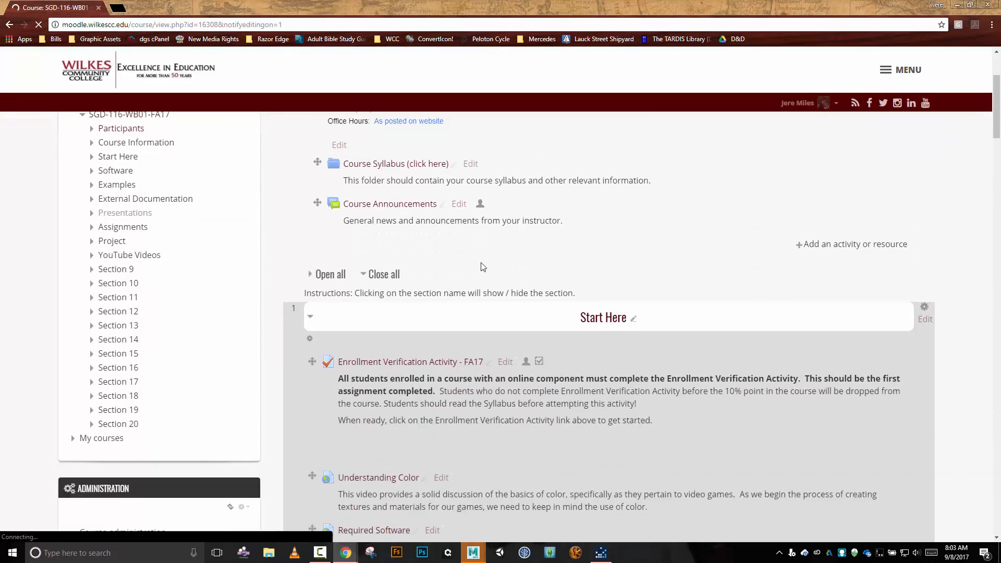
{"action": "left_click", "coordinate": [509, 361]}
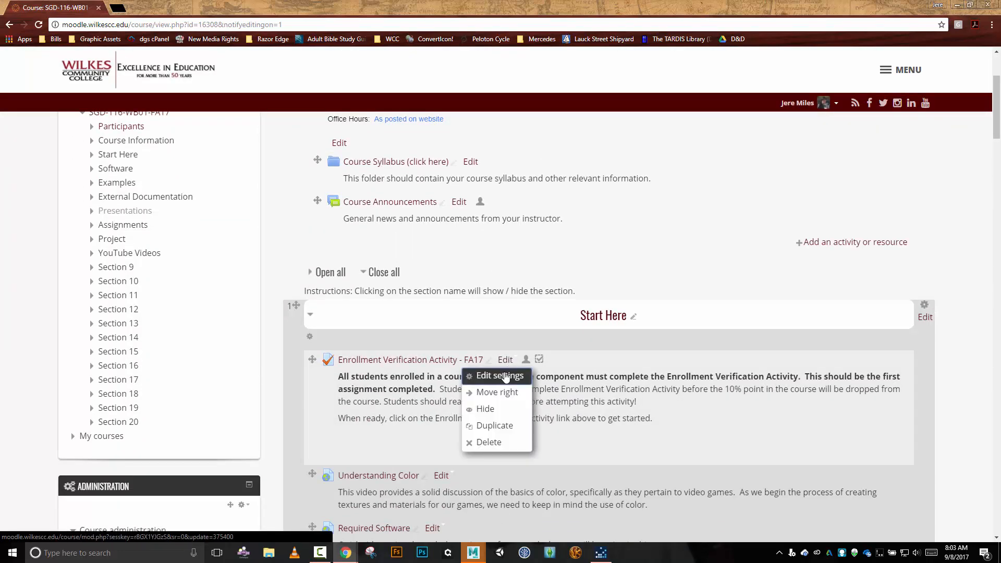
{"action": "left_click", "coordinate": [485, 409]}
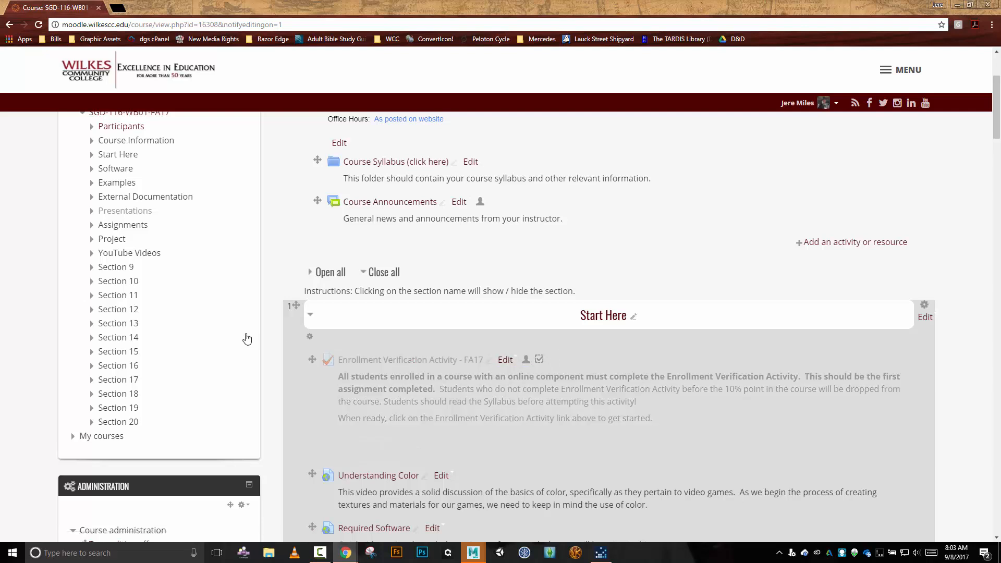
Switch the course view to the Student role.
{"action": "scroll", "coordinate": [247, 338], "scroll_direction": "down", "scroll_amount": 3}
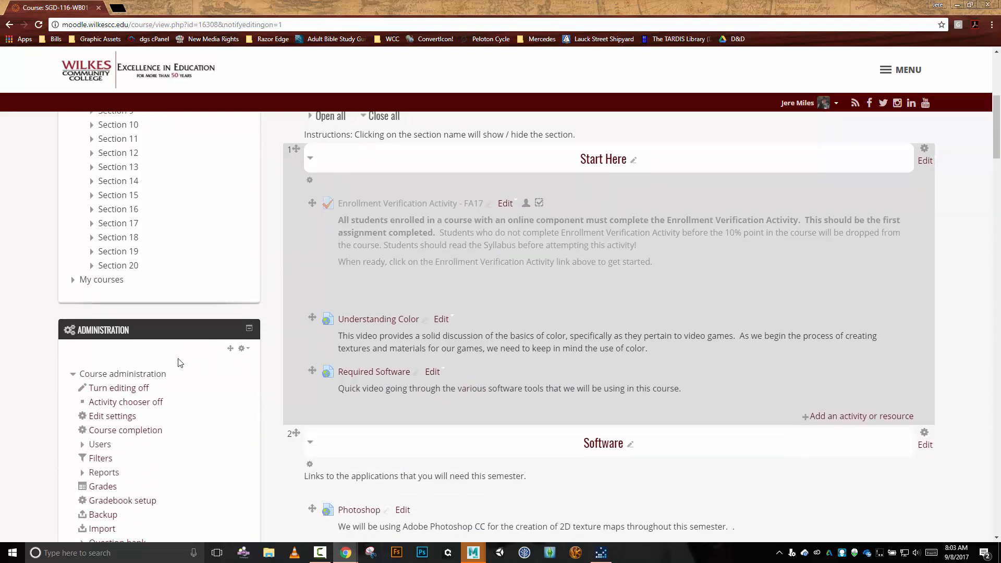
{"action": "scroll", "coordinate": [174, 380], "scroll_direction": "down", "scroll_amount": 3}
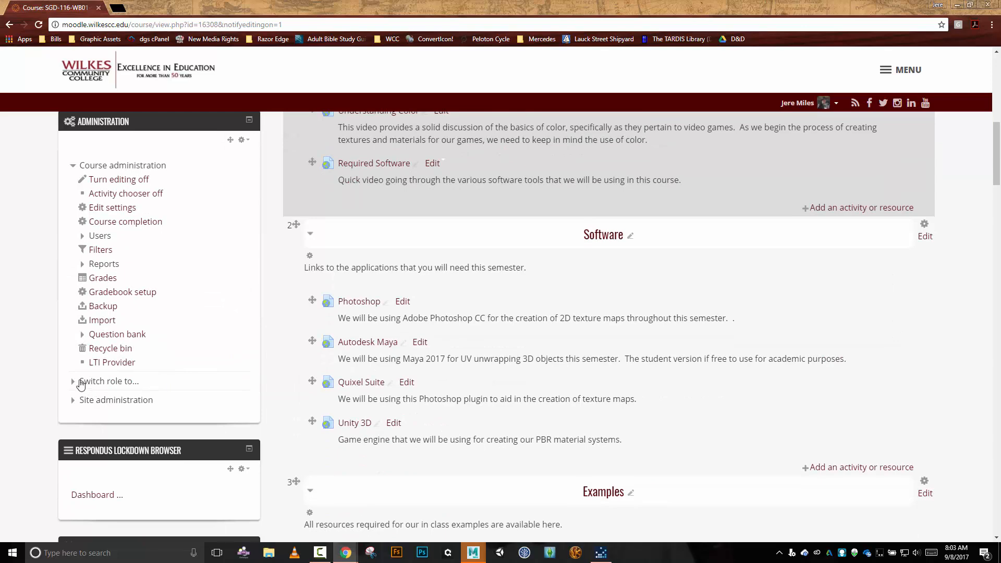
{"action": "left_click", "coordinate": [80, 382]}
{"action": "left_click", "coordinate": [115, 397]}
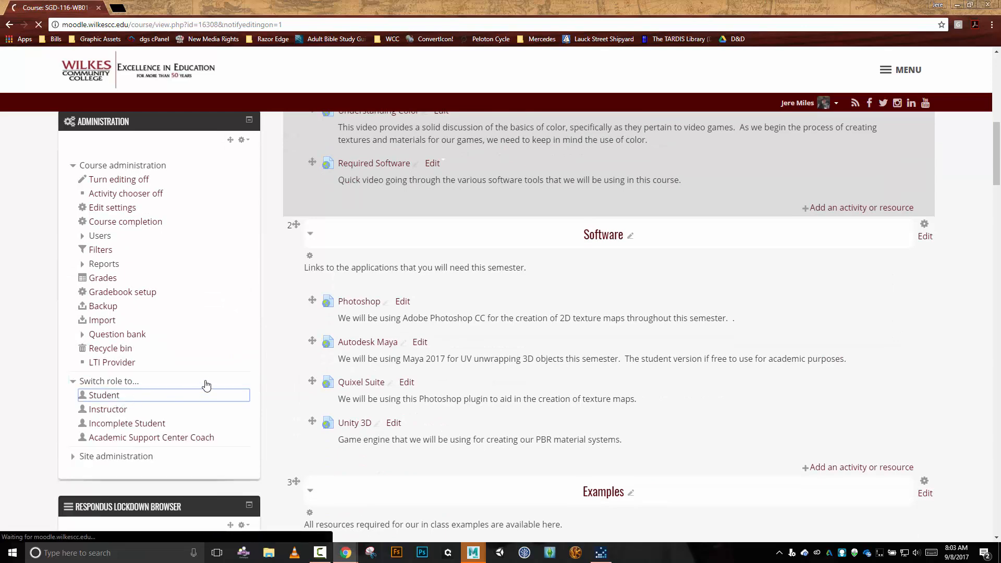
Download the Sample Objects UV Unwrap file from the Examples section and show UV Examples.mb in its folder.
{"action": "scroll", "coordinate": [579, 453], "scroll_direction": "down", "scroll_amount": 10}
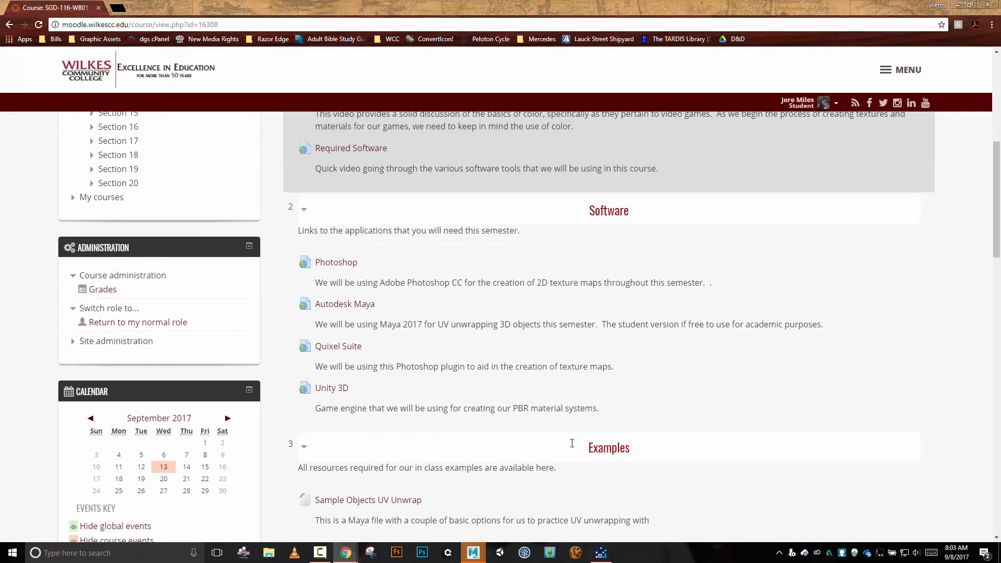
{"action": "scroll", "coordinate": [573, 447], "scroll_direction": "down", "scroll_amount": 3}
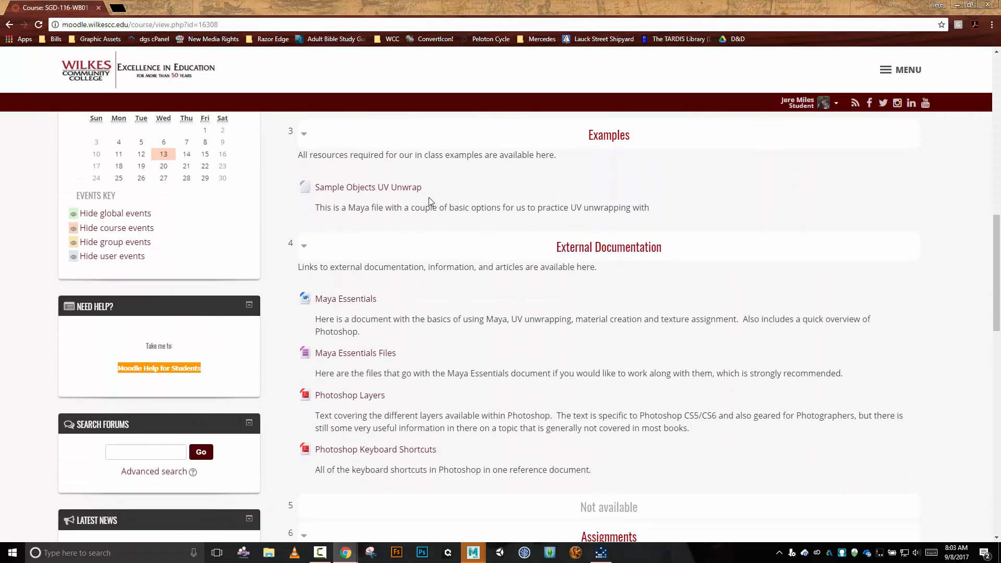
{"action": "left_click", "coordinate": [378, 189]}
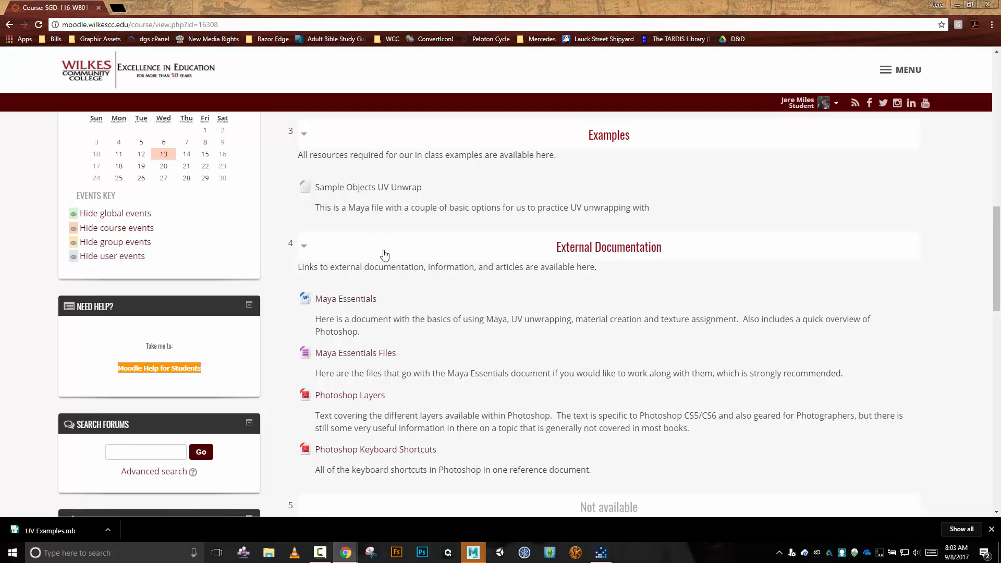
{"action": "left_click", "coordinate": [108, 530]}
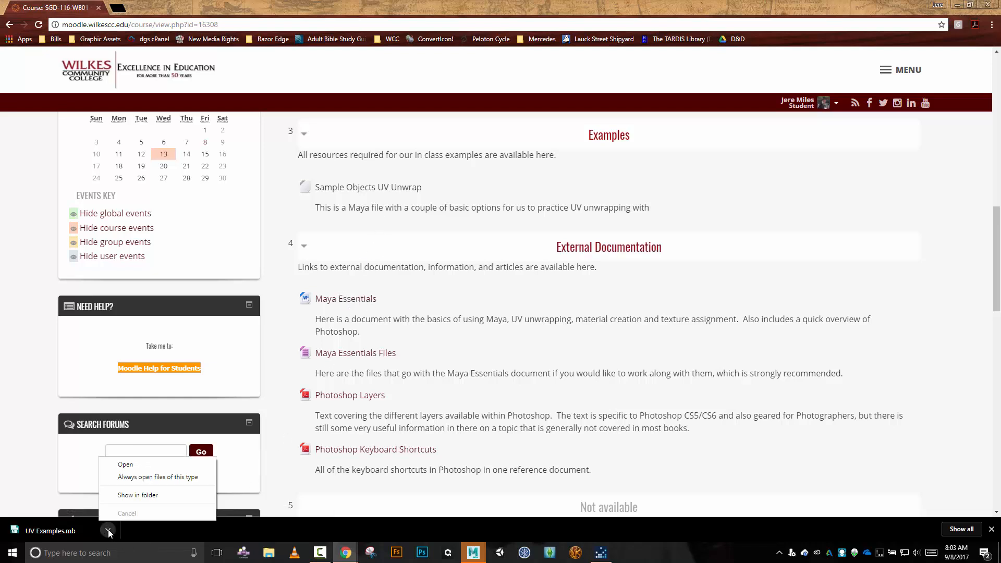
{"action": "left_click", "coordinate": [153, 499]}
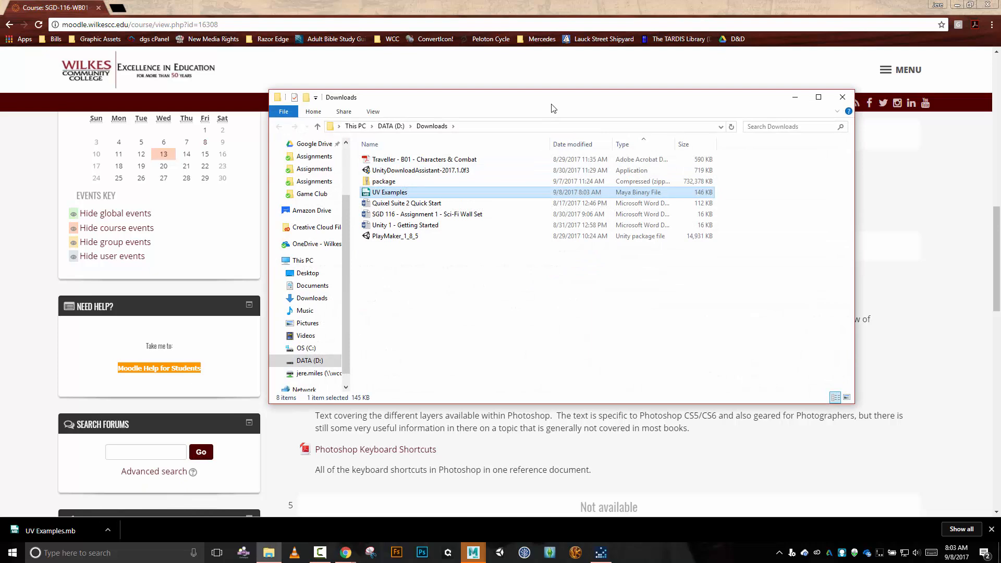
Switch to Maya and import the downloaded UV Examples file into the empty scene, accepting it as a student version file.
{"action": "left_click_drag", "start_coordinate": [554, 109], "coordinate": [0, 106]}
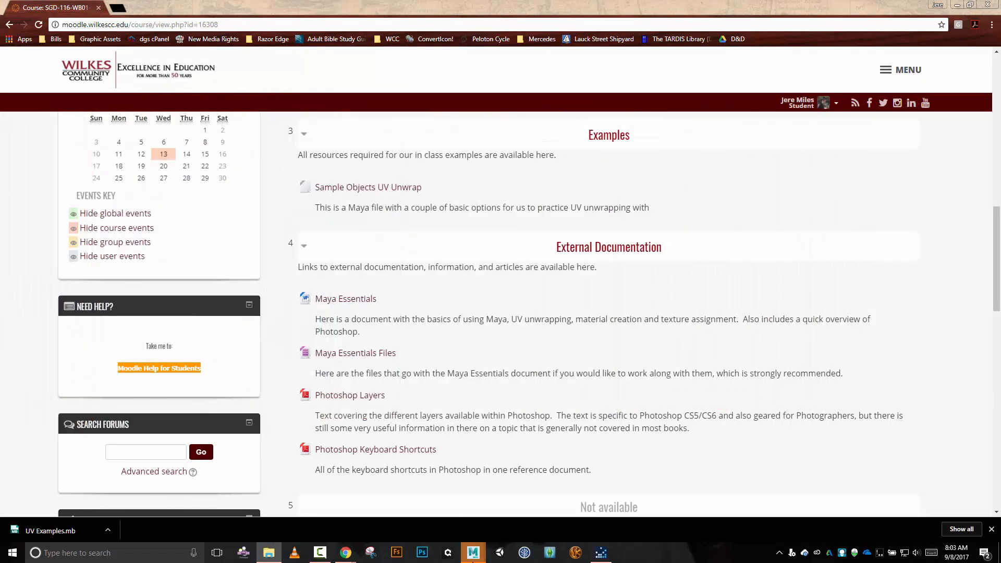
{"action": "mouse_move", "coordinate": [473, 552]}
{"action": "left_click", "coordinate": [505, 512]}
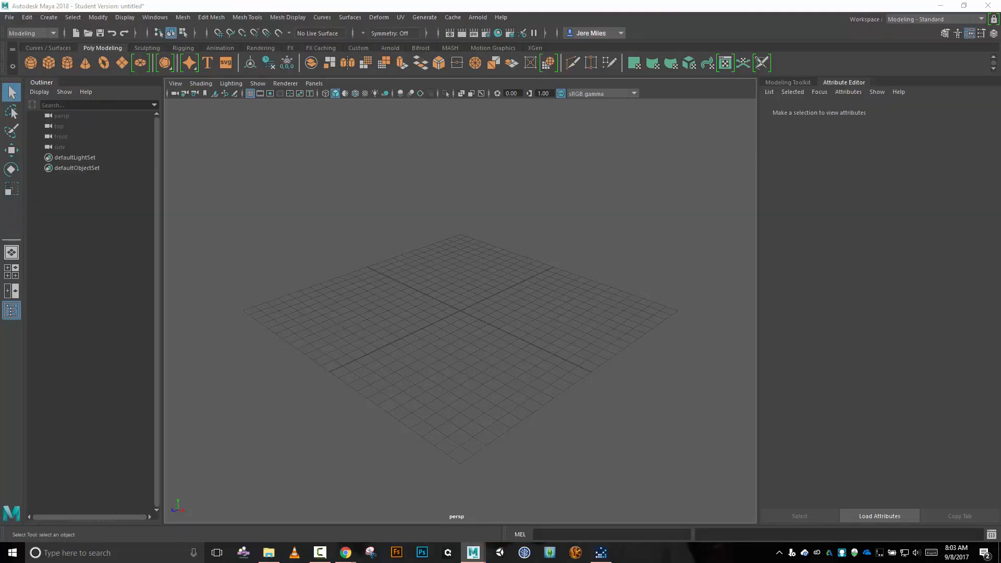
{"action": "left_click_drag", "start_coordinate": [336, 365], "coordinate": [408, 337]}
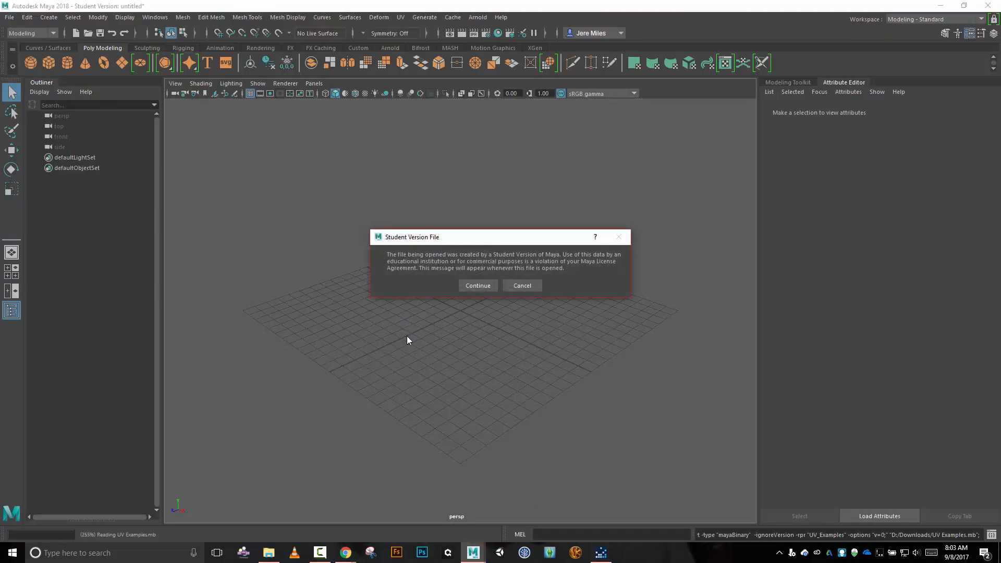
{"action": "left_click", "coordinate": [471, 286]}
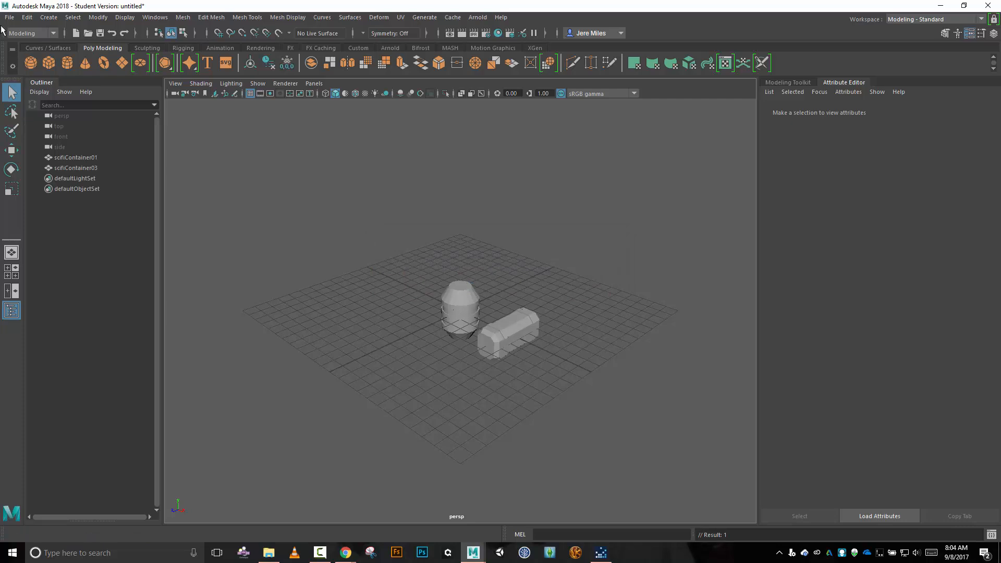
Hide scifiContainer01, the upright barrel-shaped container.
{"action": "left_click_drag", "start_coordinate": [299, 335], "coordinate": [389, 403], "text": "alt"}
{"action": "left_click", "coordinate": [406, 412]}
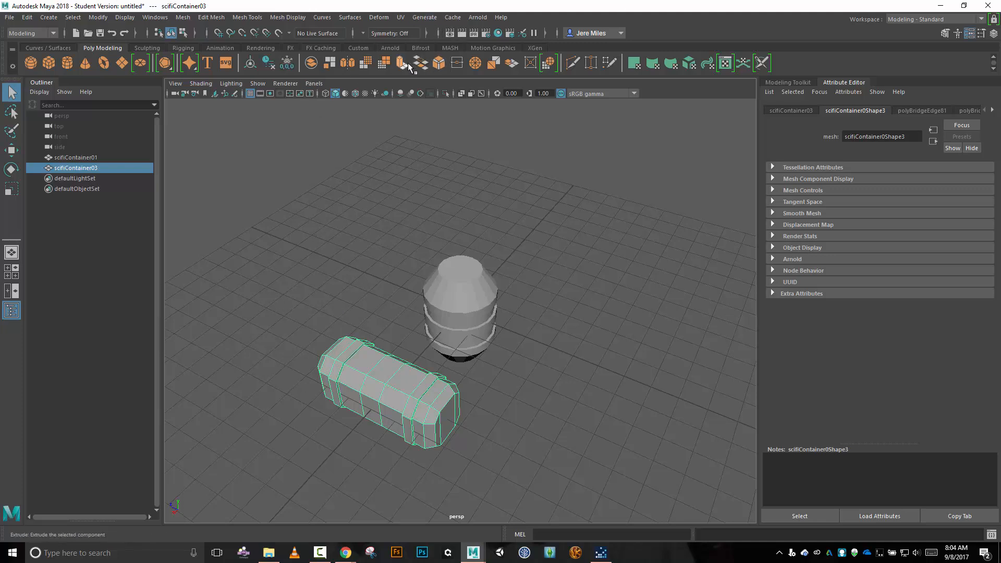
{"action": "left_click", "coordinate": [462, 299]}
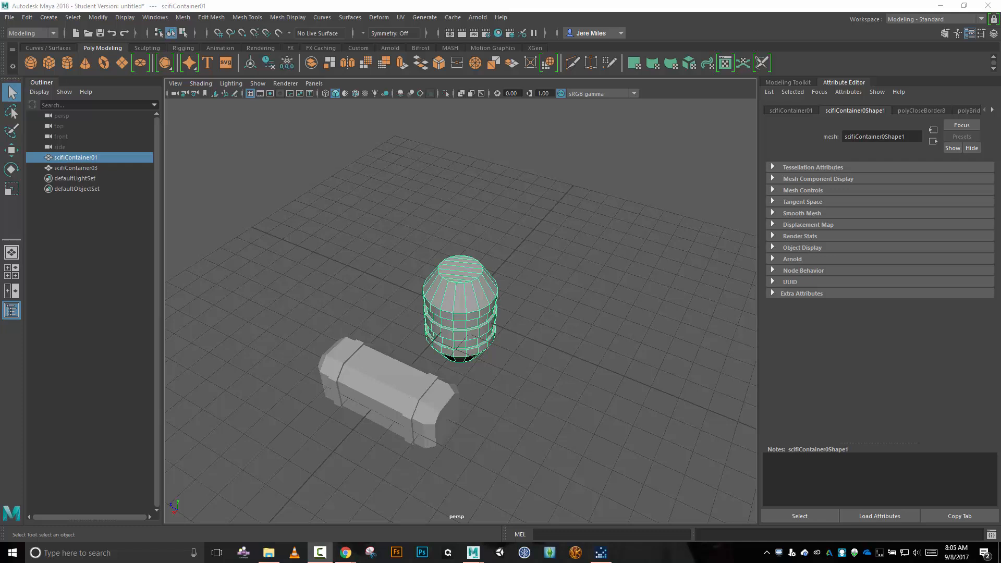
{"action": "key", "text": "h"}
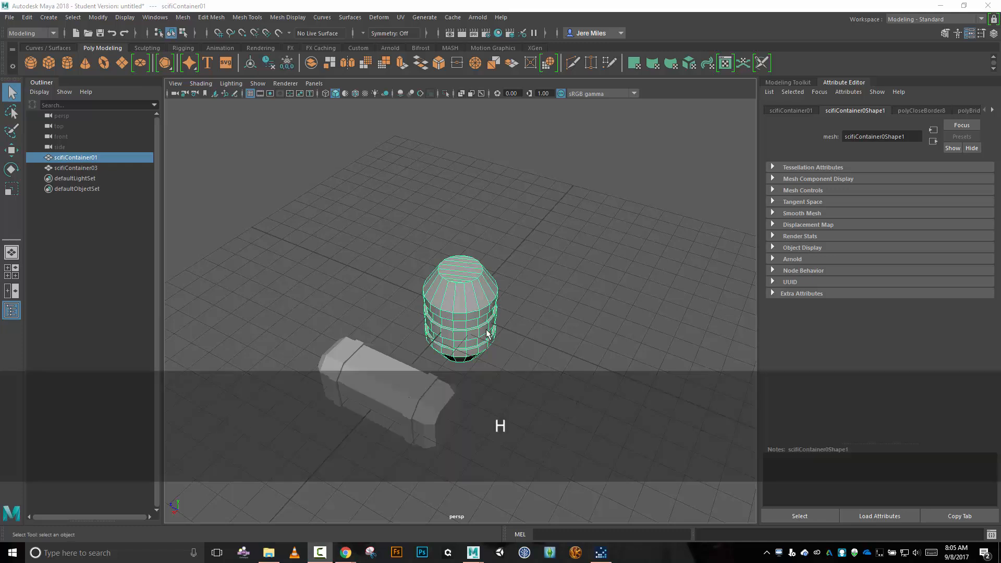
{"action": "double_click", "coordinate": [557, 8]}
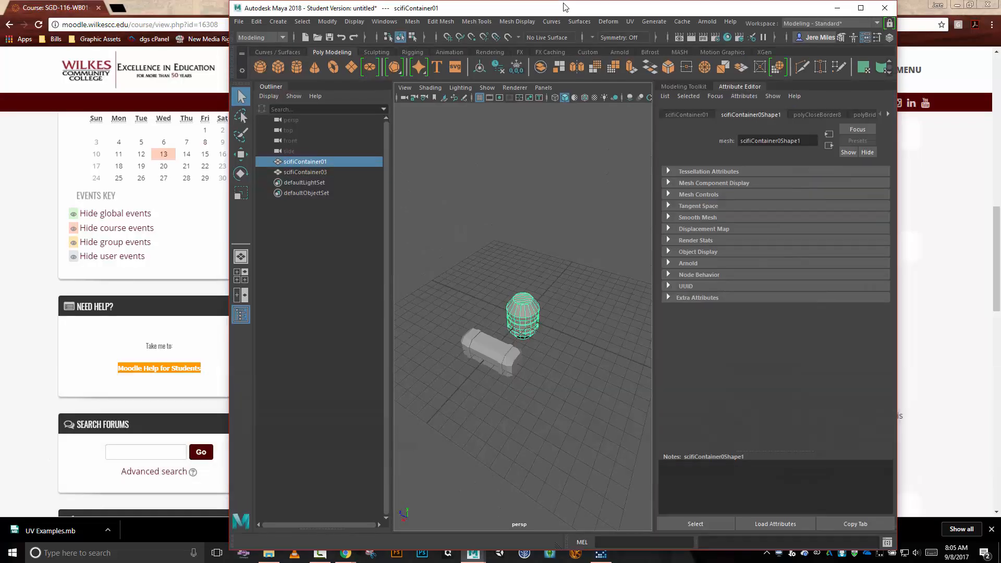
{"action": "left_click", "coordinate": [860, 8]}
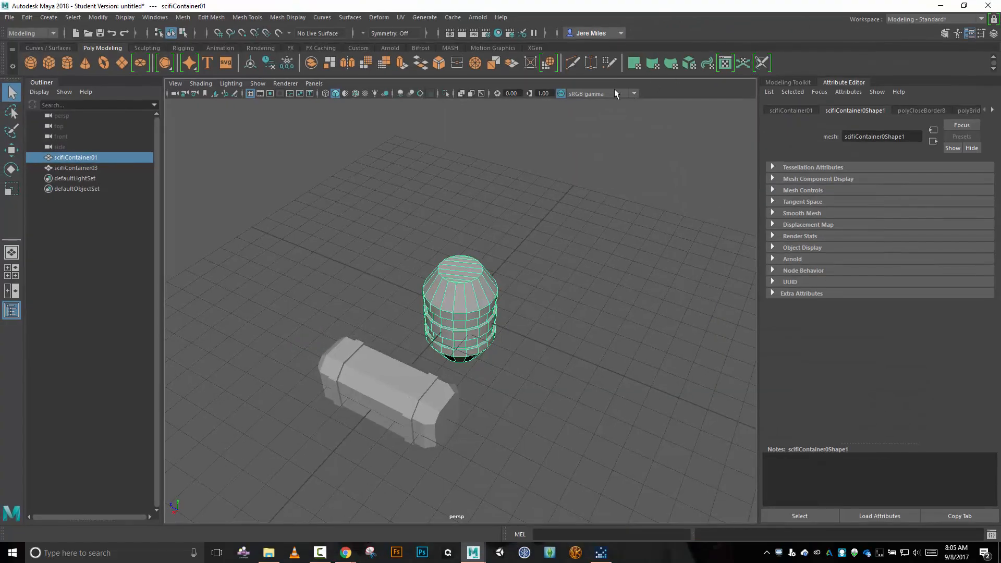
{"action": "key", "text": "h"}
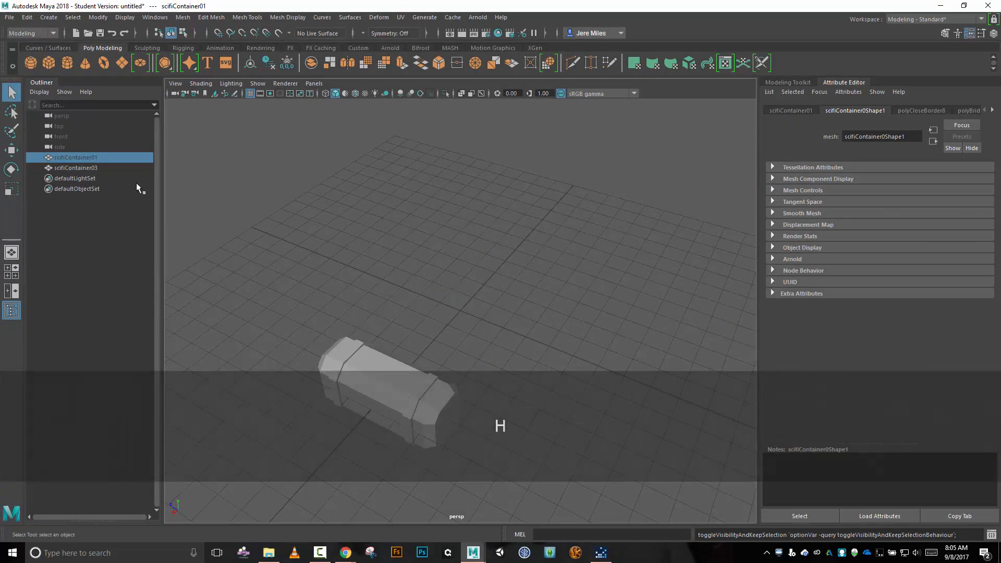
Select scifiContainer03 and turn off the grid in the perspective view.
{"action": "left_click", "coordinate": [83, 168]}
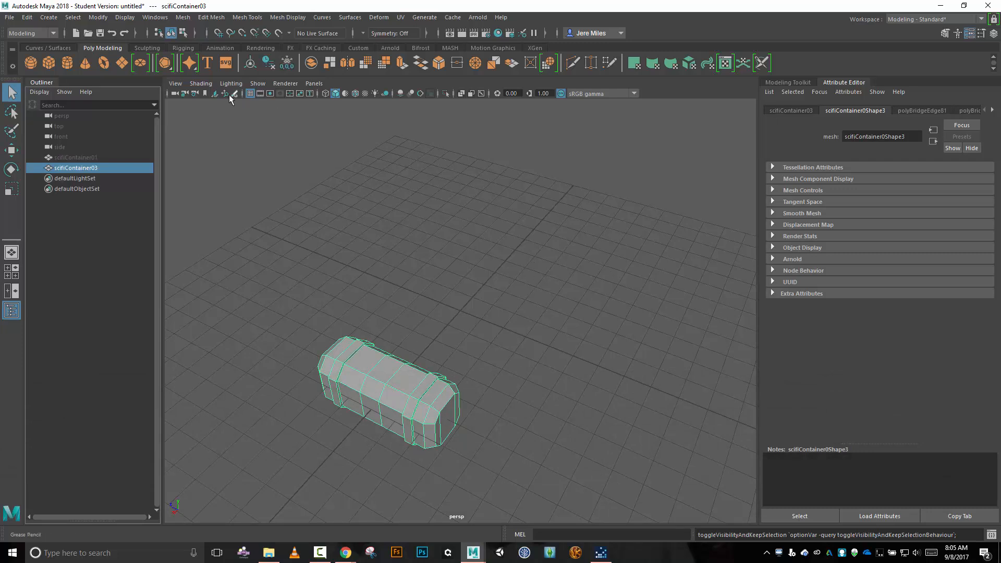
{"action": "left_click", "coordinate": [249, 95]}
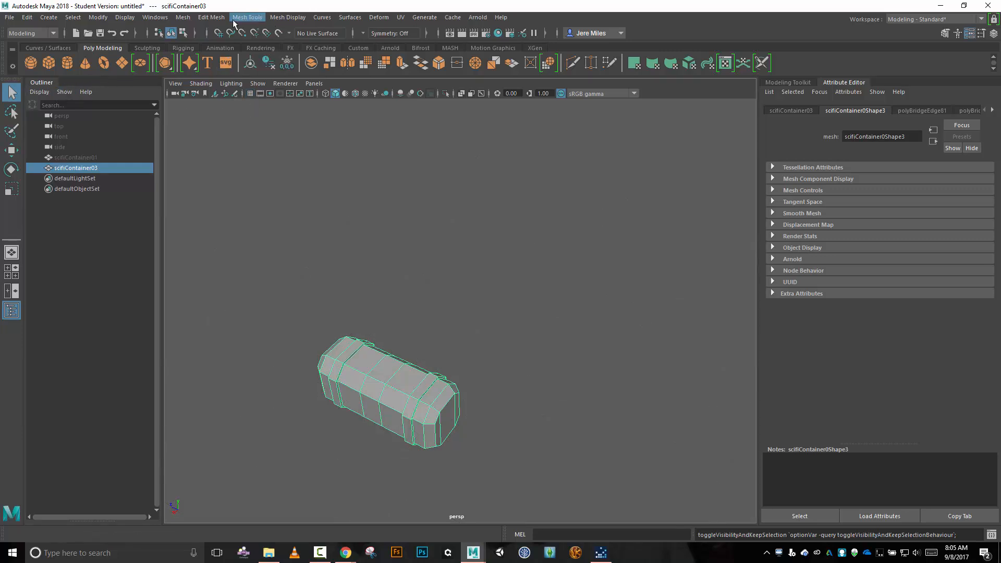
Undock the Outliner and close it to enlarge the perspective view.
{"action": "left_click", "coordinate": [155, 17]}
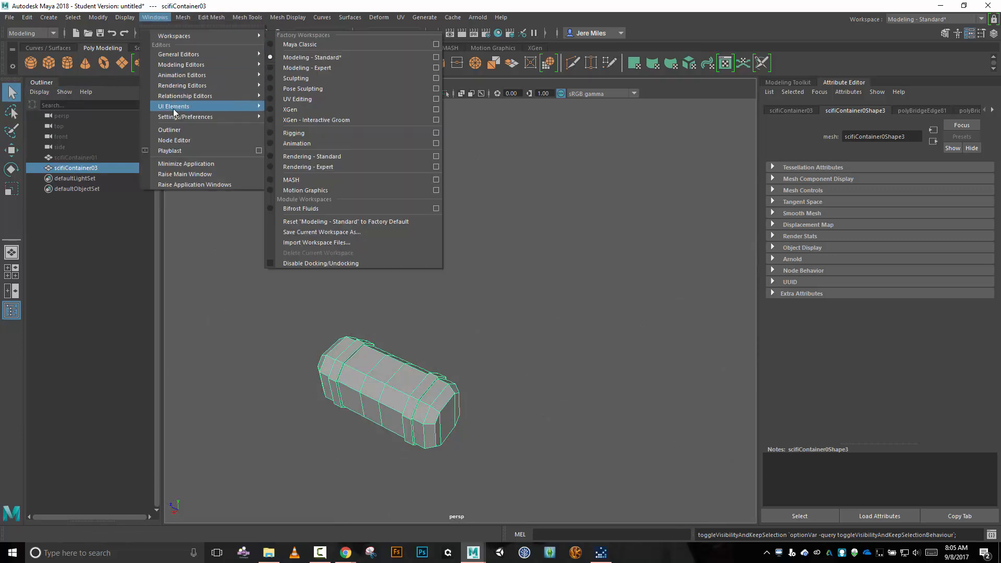
{"action": "left_click", "coordinate": [176, 129]}
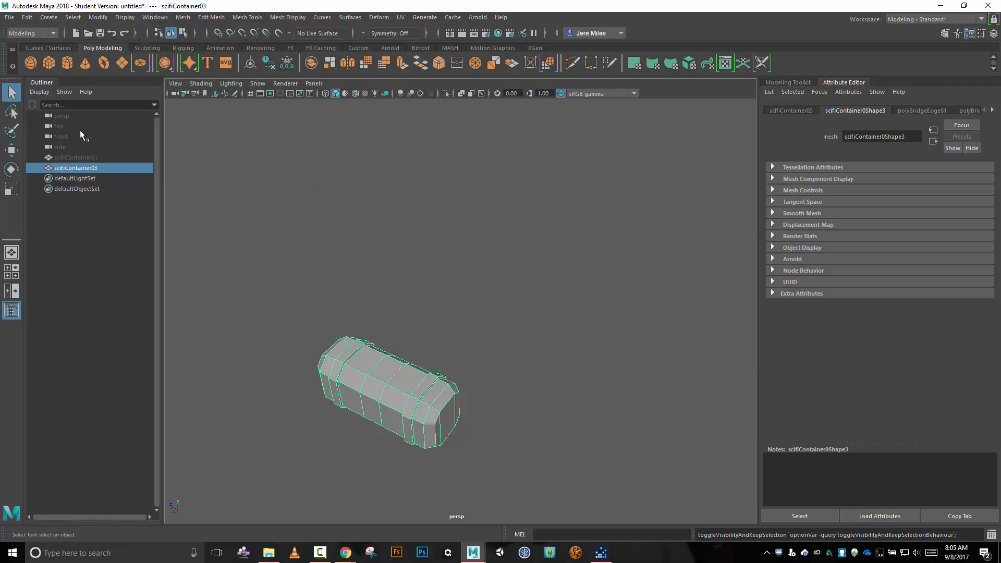
{"action": "left_click_drag", "start_coordinate": [40, 82], "coordinate": [324, 201]}
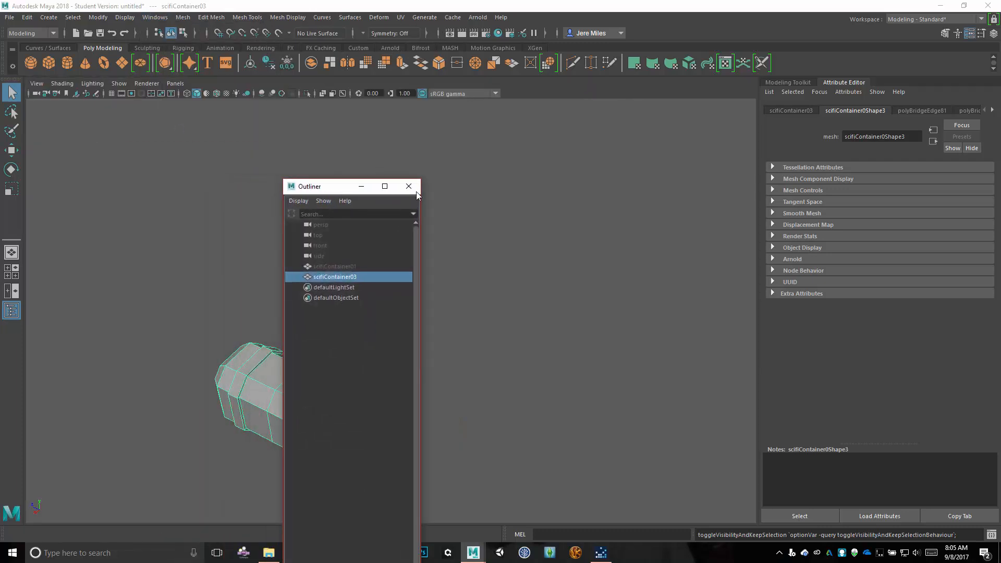
{"action": "left_click", "coordinate": [409, 187]}
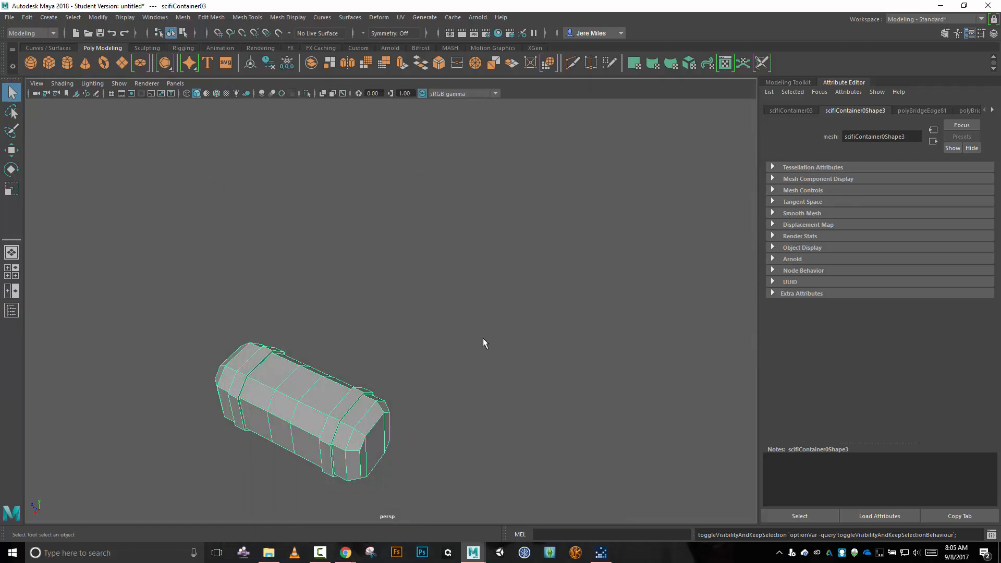
Apply an automatic UV projection to scifiContainer03 with 6 planes, optimized for fewer pieces.
{"action": "key", "text": "alt"}
{"action": "left_click_drag", "start_coordinate": [442, 336], "coordinate": [504, 273], "text": "alt"}
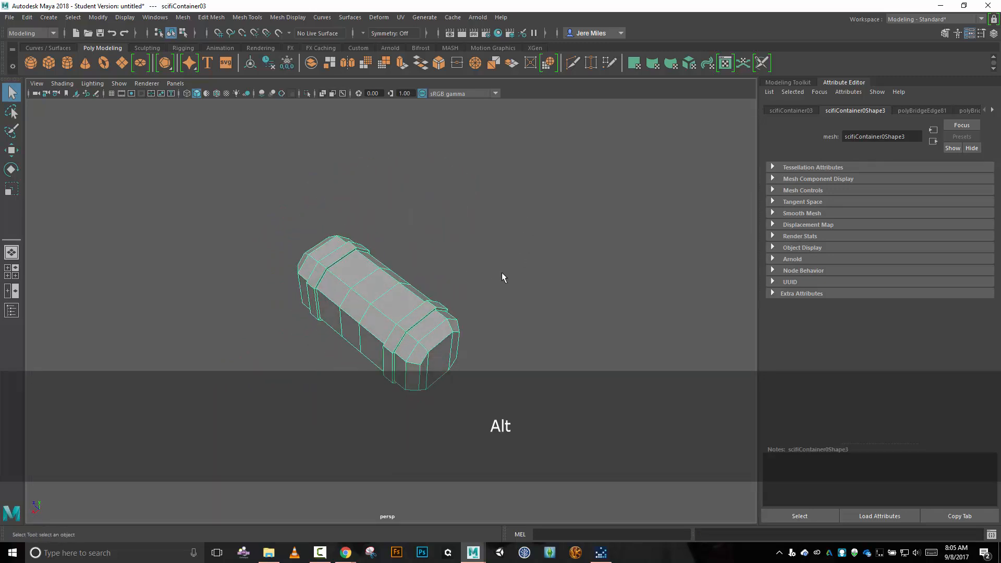
{"action": "left_click", "coordinate": [401, 17]}
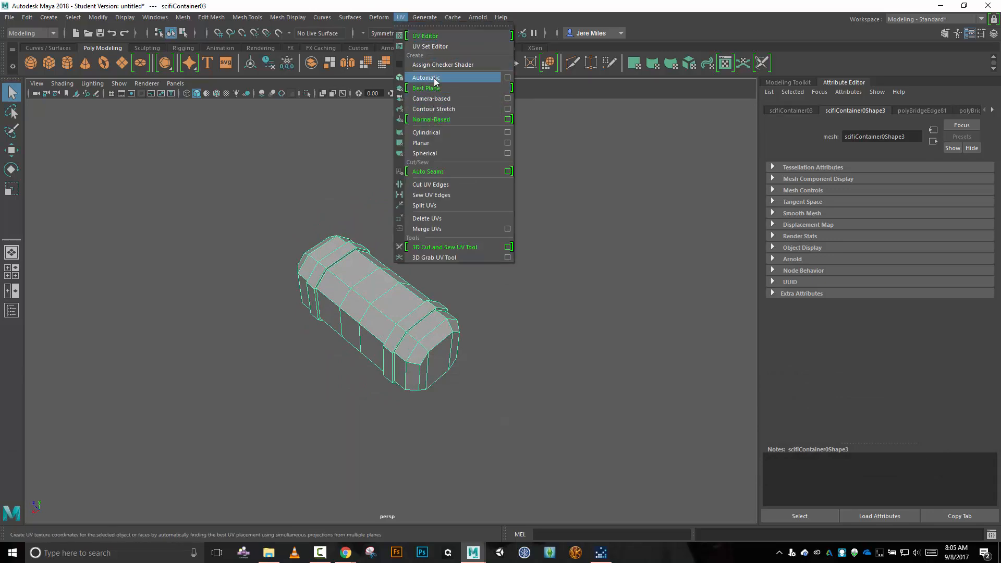
{"action": "left_click", "coordinate": [508, 77]}
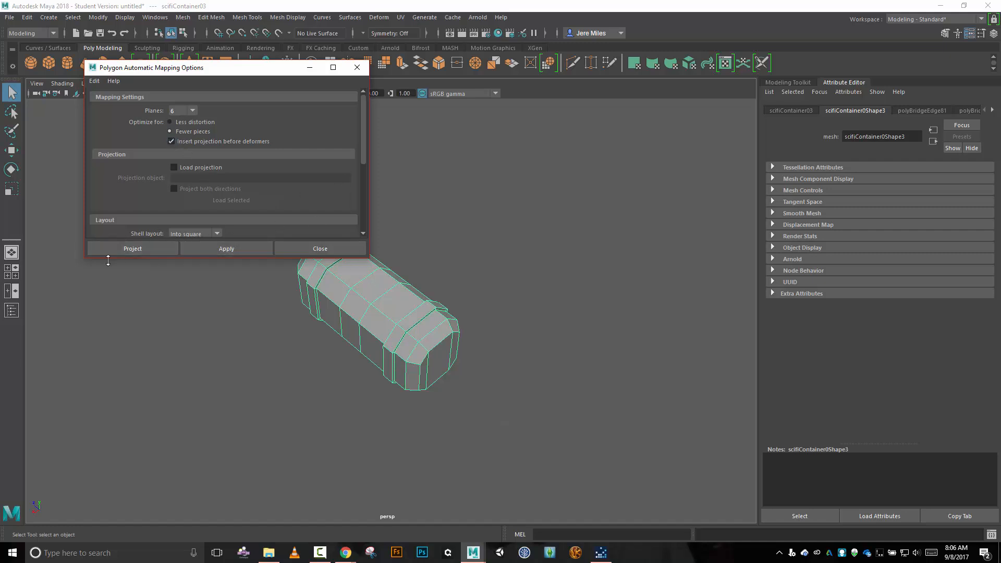
{"action": "left_click", "coordinate": [132, 248]}
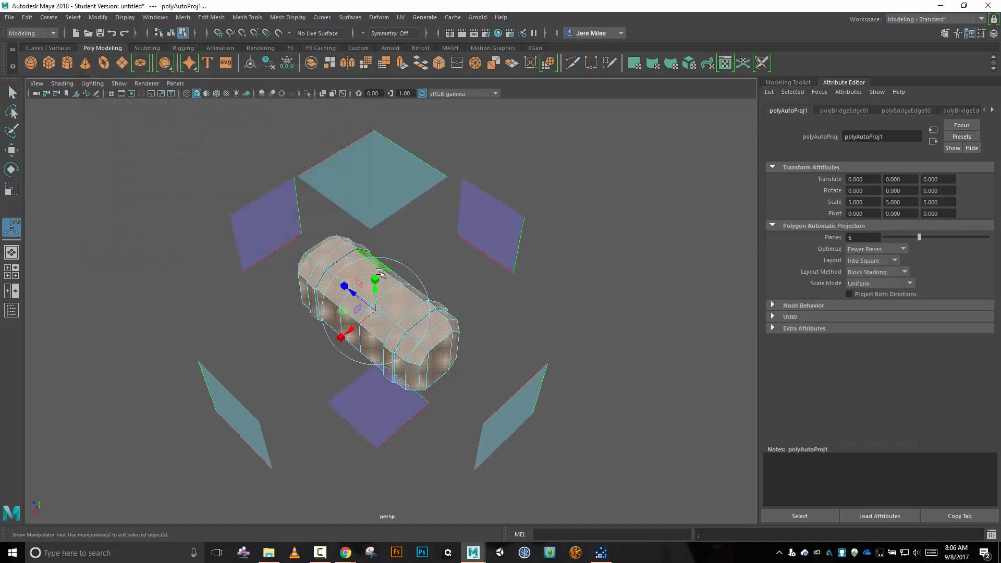
Open the UV Editor for the projected scifiContainer03.
{"action": "left_click", "coordinate": [401, 18]}
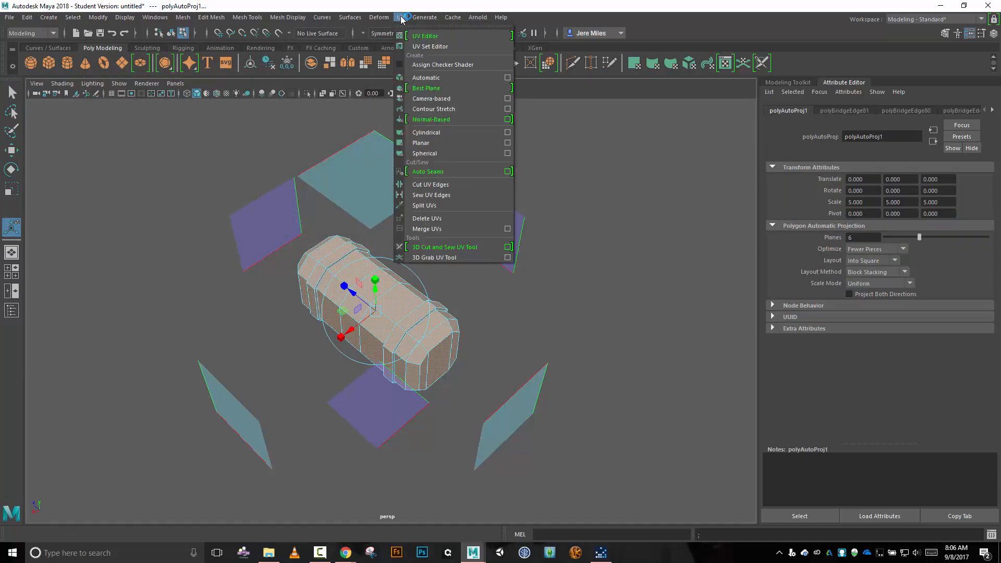
{"action": "left_click", "coordinate": [425, 36]}
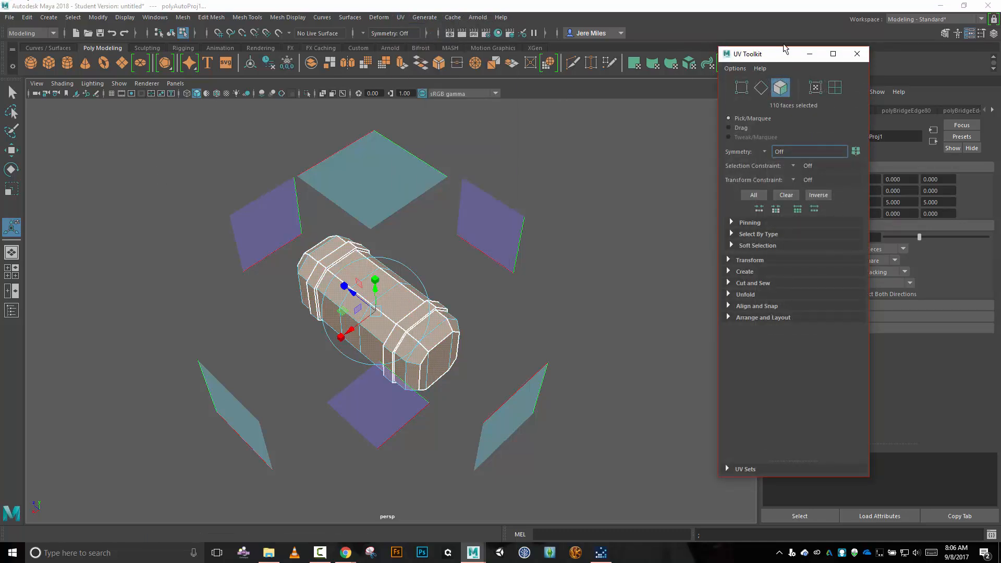
Move the floating UV Toolkit and UV Editor windows aside to uncover the container in the perspective view.
{"action": "left_click_drag", "start_coordinate": [785, 52], "coordinate": [845, 45]}
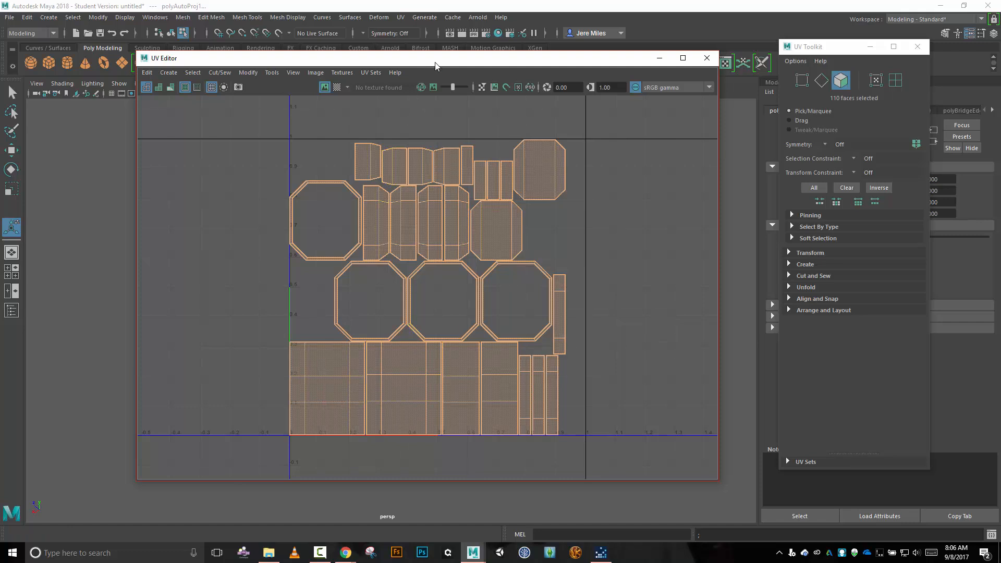
{"action": "left_click_drag", "start_coordinate": [433, 60], "coordinate": [572, 62]}
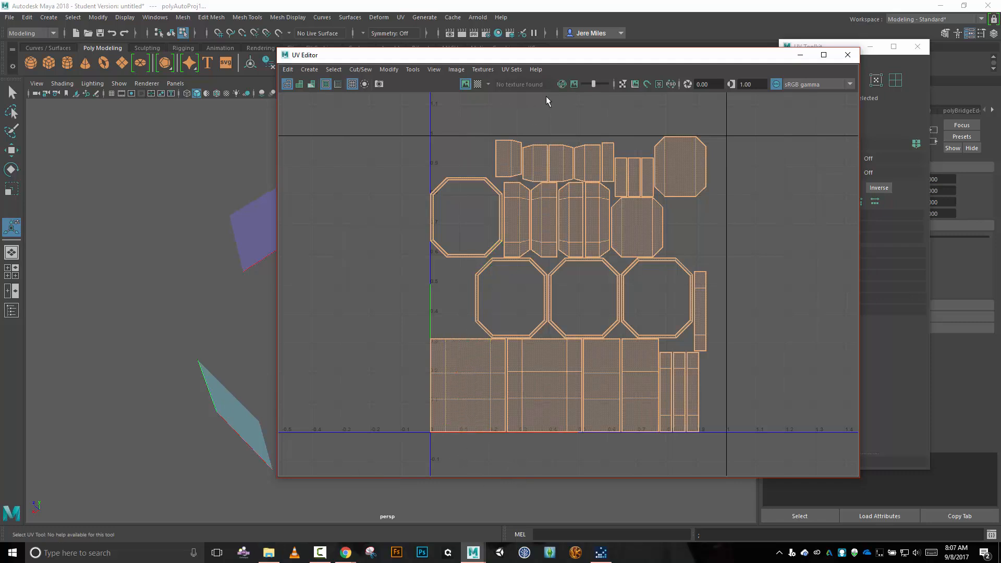
{"action": "left_click_drag", "start_coordinate": [559, 60], "coordinate": [690, 44]}
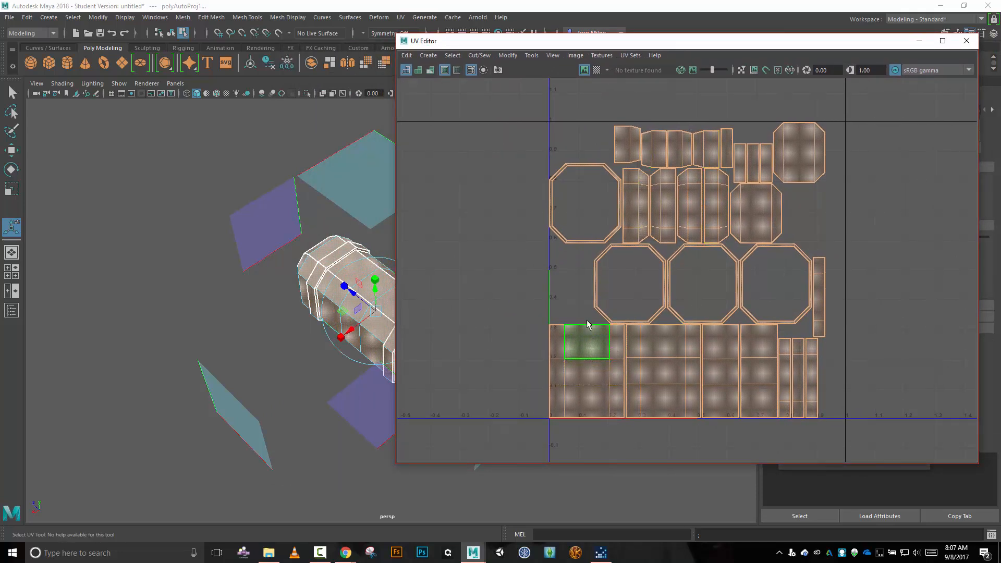
{"action": "left_click_drag", "start_coordinate": [593, 44], "coordinate": [593, 102]}
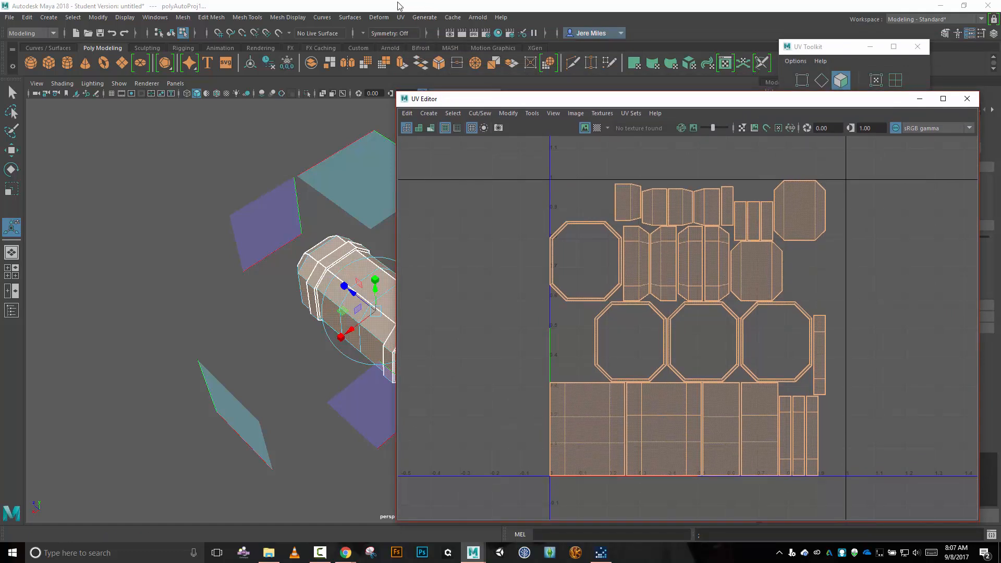
Switch the layout to the UV Editing workspace.
{"action": "left_click", "coordinate": [263, 7]}
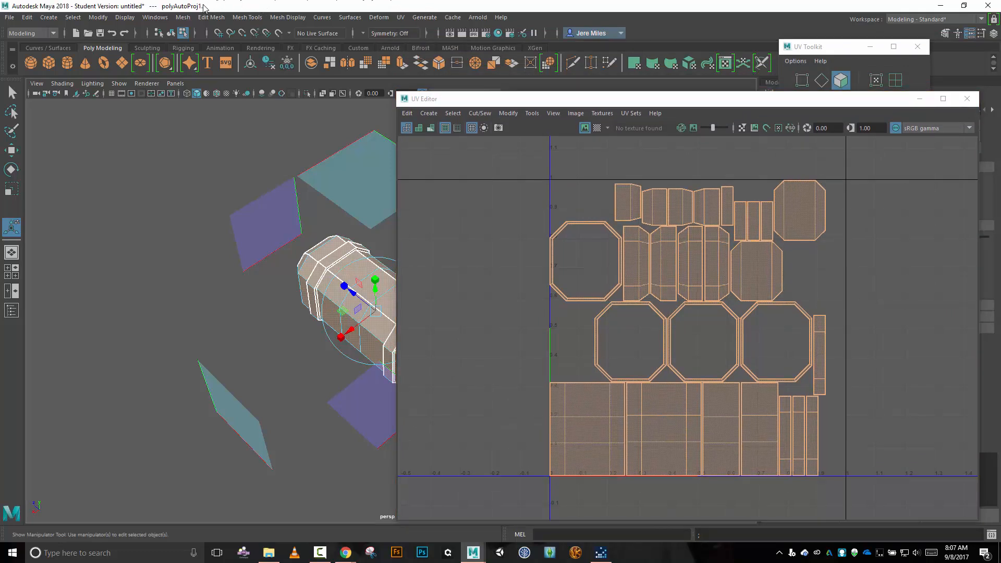
{"action": "left_click", "coordinate": [155, 17]}
{"action": "mouse_move", "coordinate": [172, 36]}
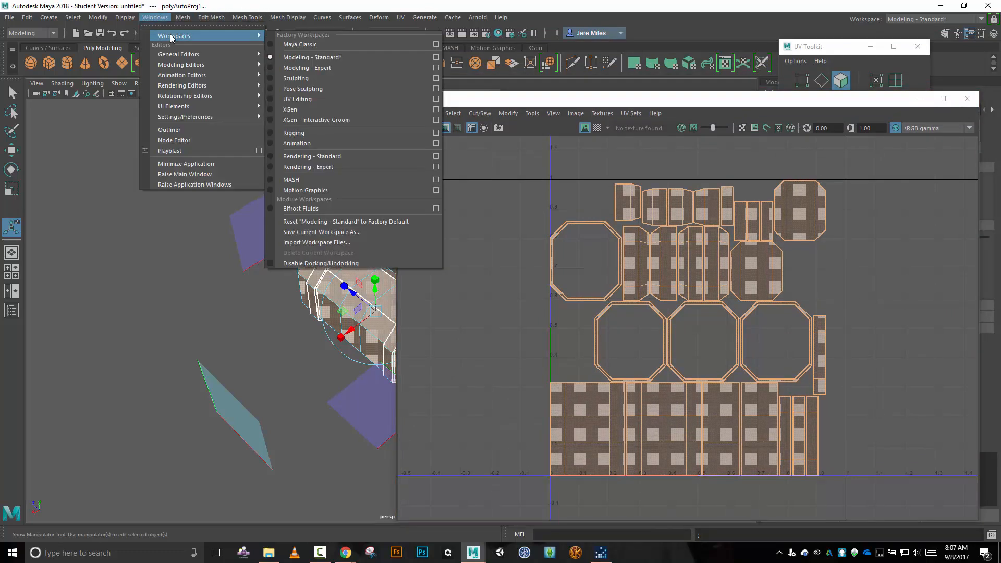
{"action": "left_click", "coordinate": [306, 103]}
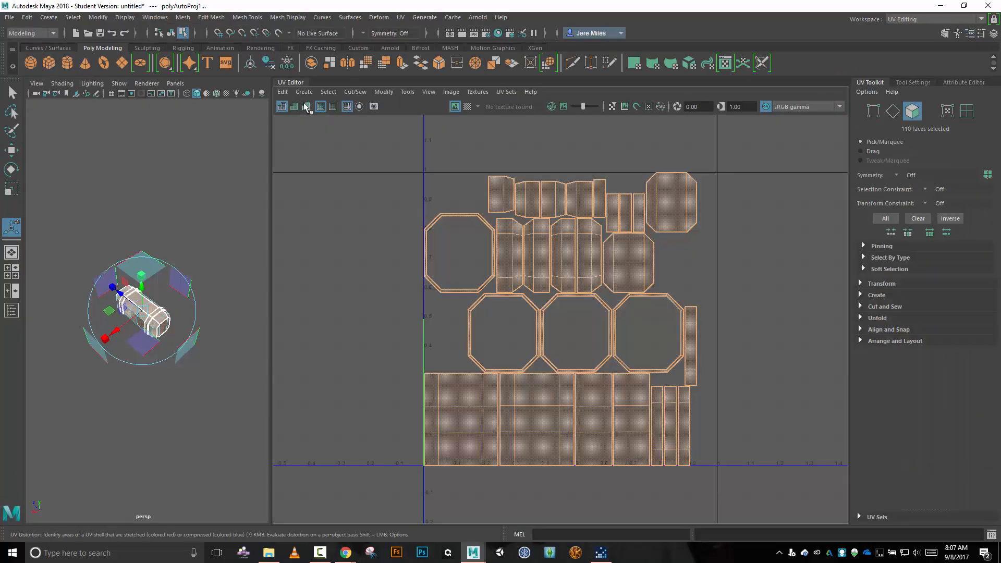
In UV Shell selection mode, select the large shell of the container's front body panels and activate the Move tool.
{"action": "scroll", "coordinate": [174, 349], "scroll_direction": "up", "scroll_amount": 6}
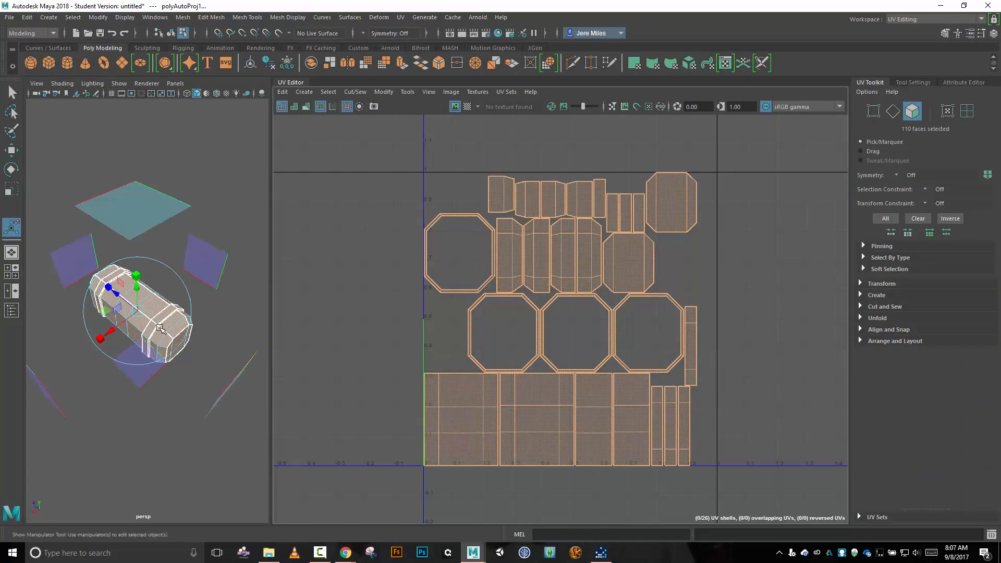
{"action": "key", "text": "f"}
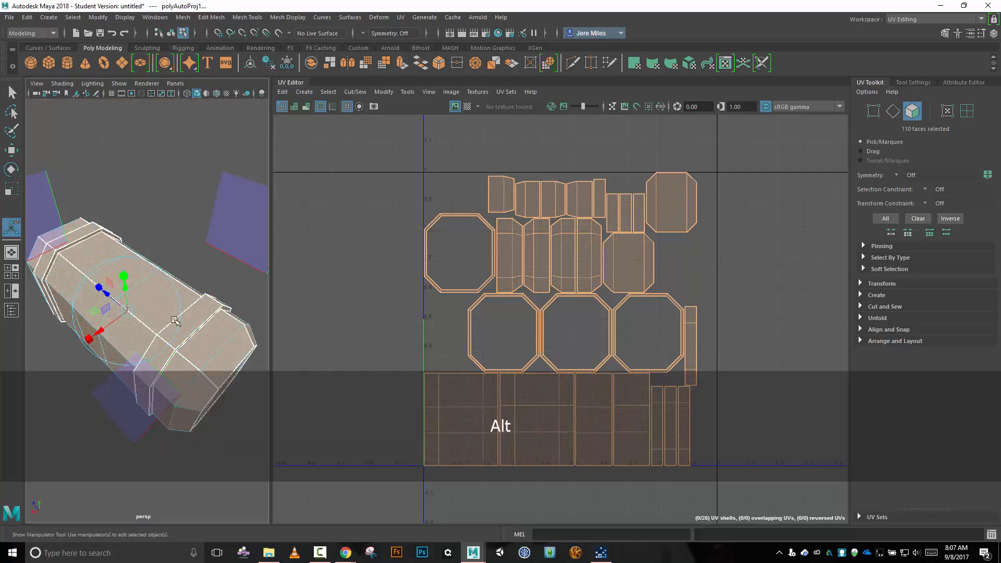
{"action": "mouse_move", "coordinate": [190, 242]}
{"action": "left_mouse_down", "text": "alt"}
{"action": "mouse_move", "coordinate": [198, 219]}
{"action": "mouse_move", "coordinate": [200, 230]}
{"action": "left_mouse_up", "text": "alt"}
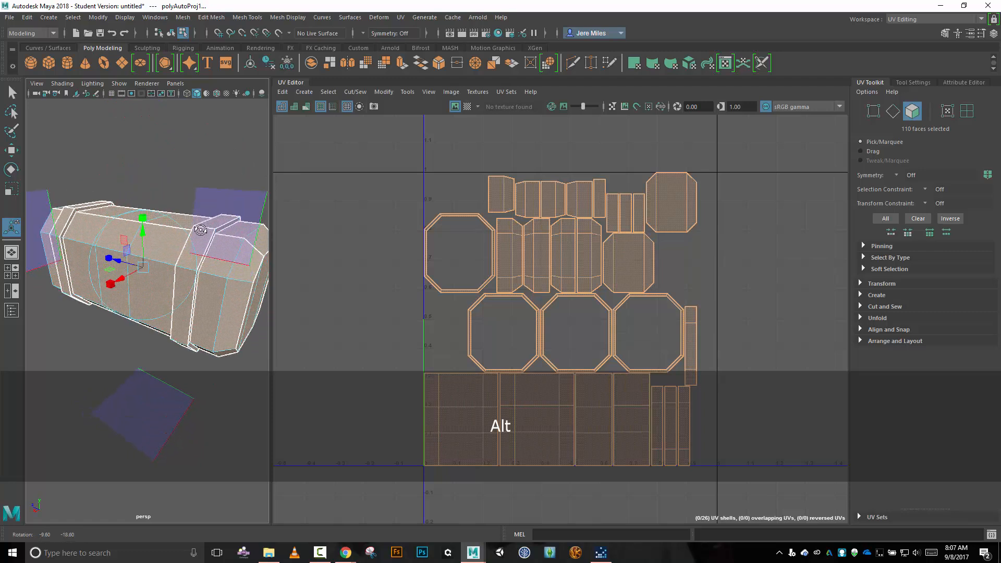
{"action": "right_click_drag", "start_coordinate": [331, 242], "coordinate": [290, 230]}
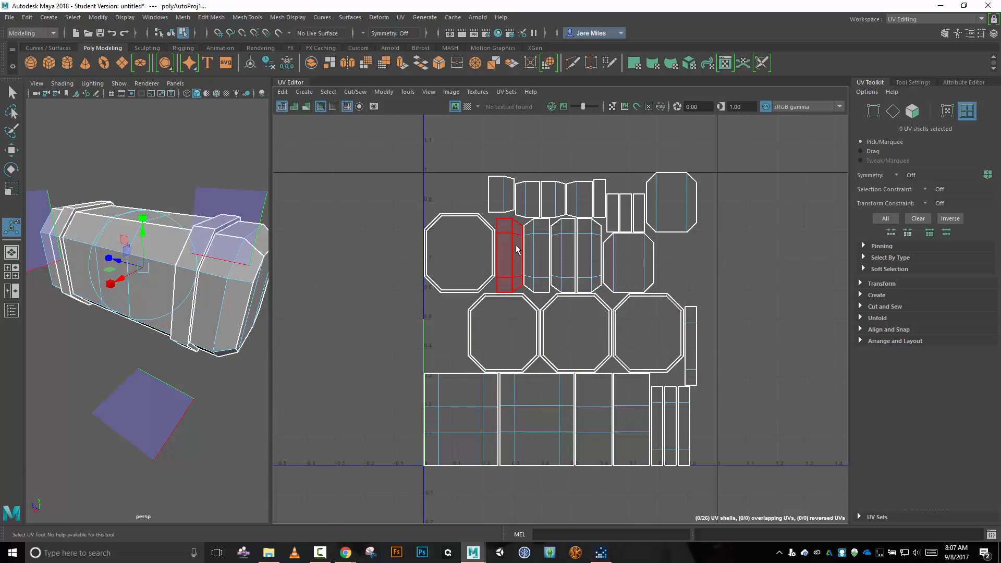
{"action": "left_click", "coordinate": [458, 402]}
{"action": "left_click", "coordinate": [535, 417]}
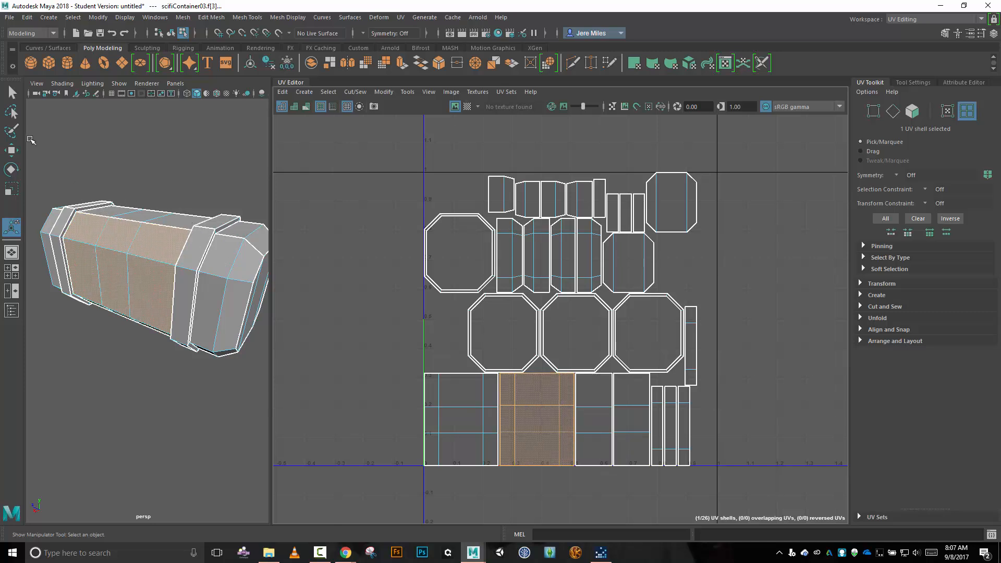
{"action": "left_click", "coordinate": [11, 151]}
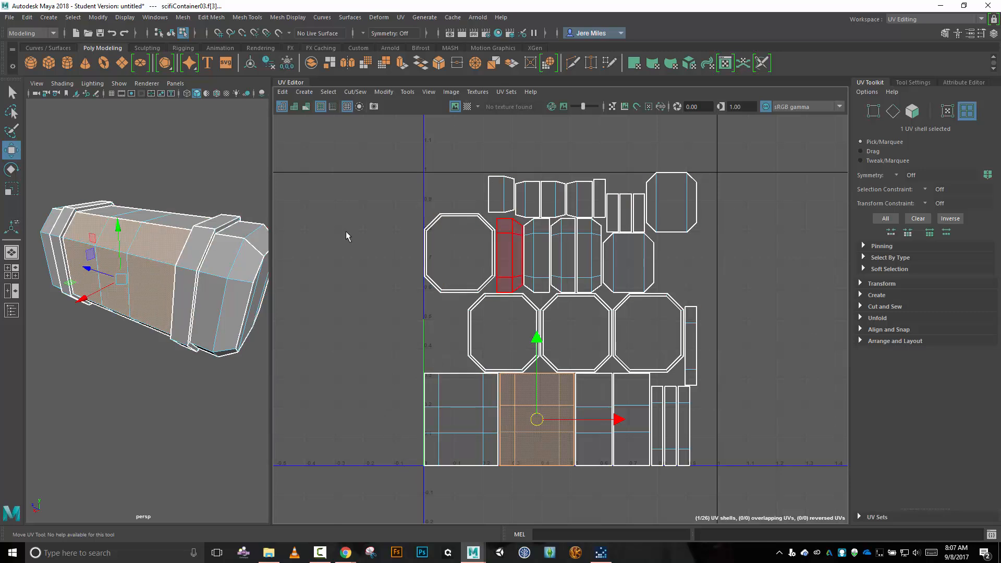
Switch to Face selection and pick single faces of the body shell to match them between model and UV layout.
{"action": "right_click", "coordinate": [329, 228]}
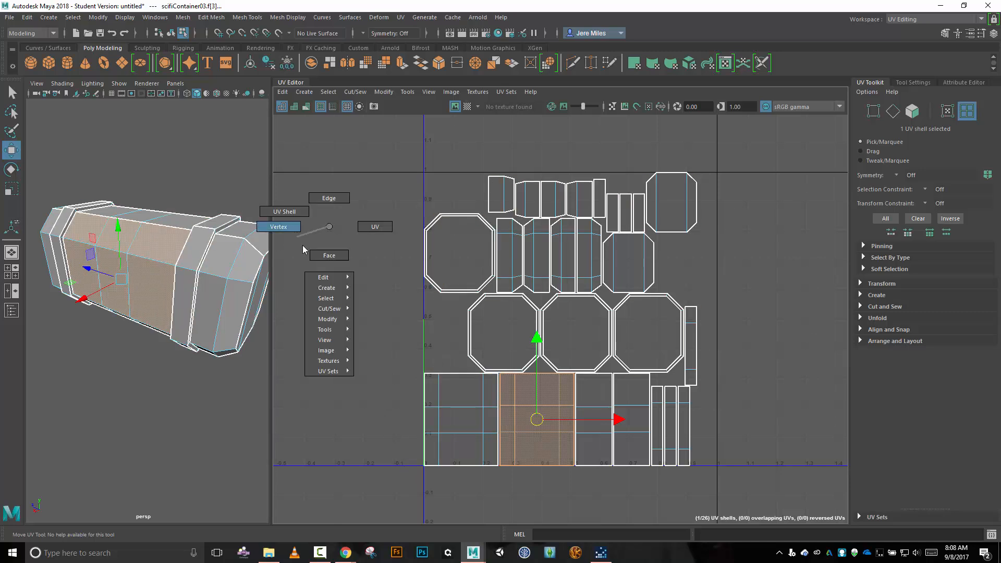
{"action": "left_click", "coordinate": [329, 255]}
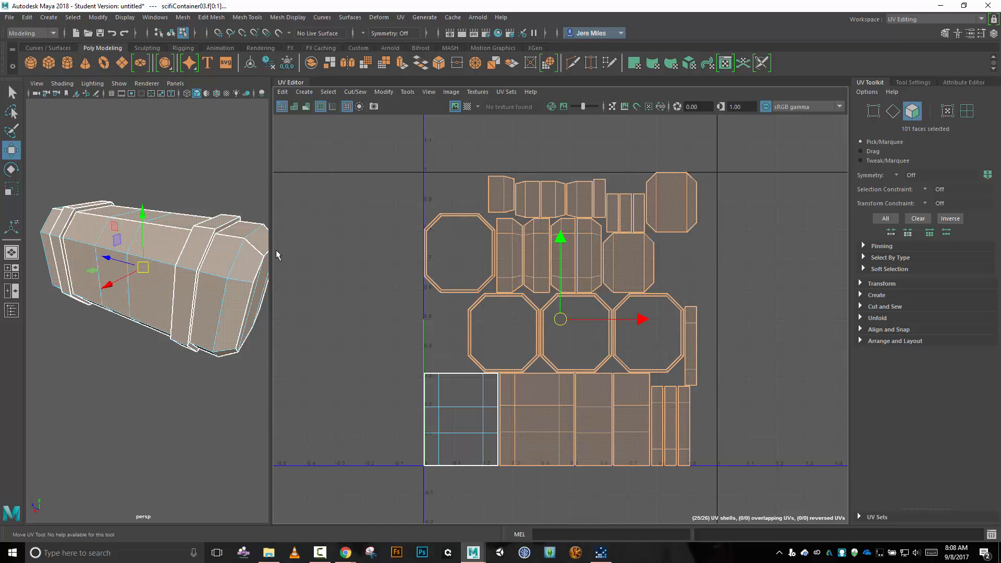
{"action": "left_click", "coordinate": [124, 230]}
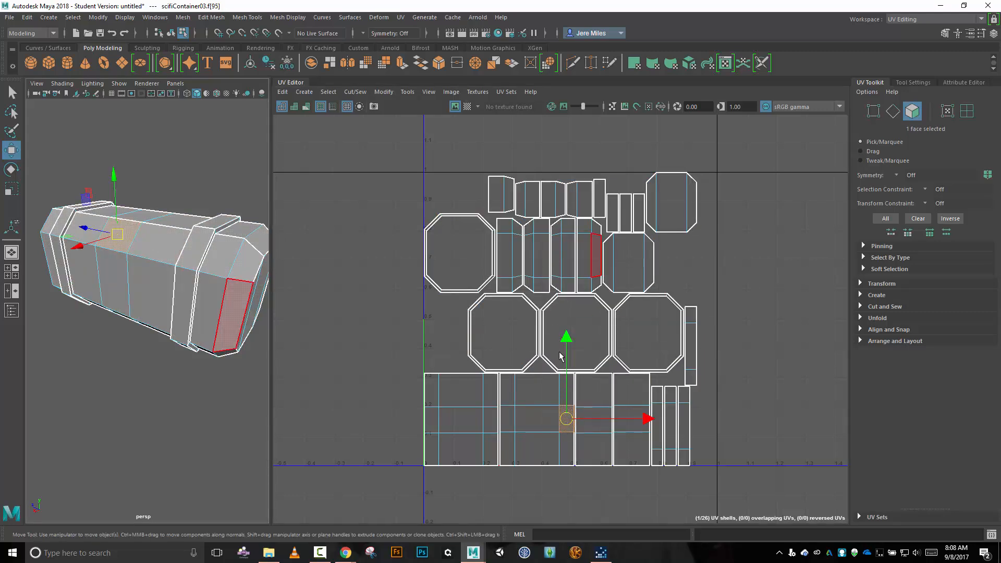
{"action": "left_click", "coordinate": [506, 417]}
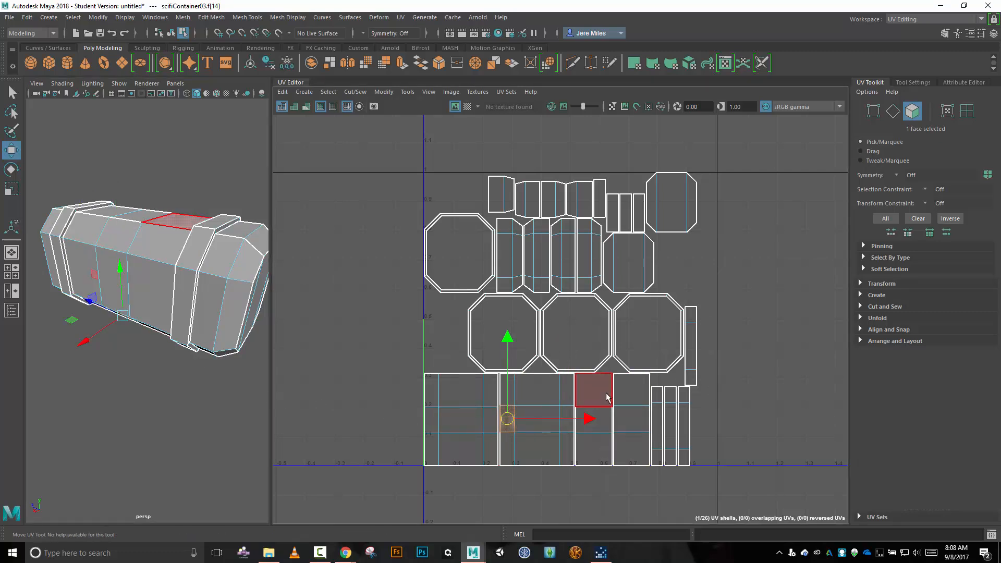
Move all UV shells along U outside the 0–1 square and bring only the front body shell back inside it.
{"action": "right_click_drag", "start_coordinate": [383, 360], "coordinate": [345, 352]}
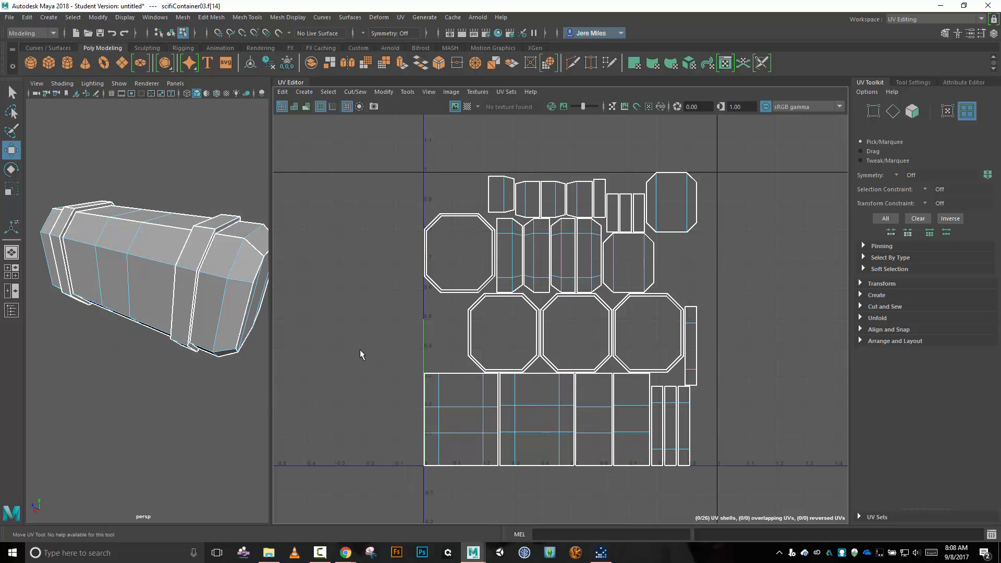
{"action": "left_click", "coordinate": [521, 390]}
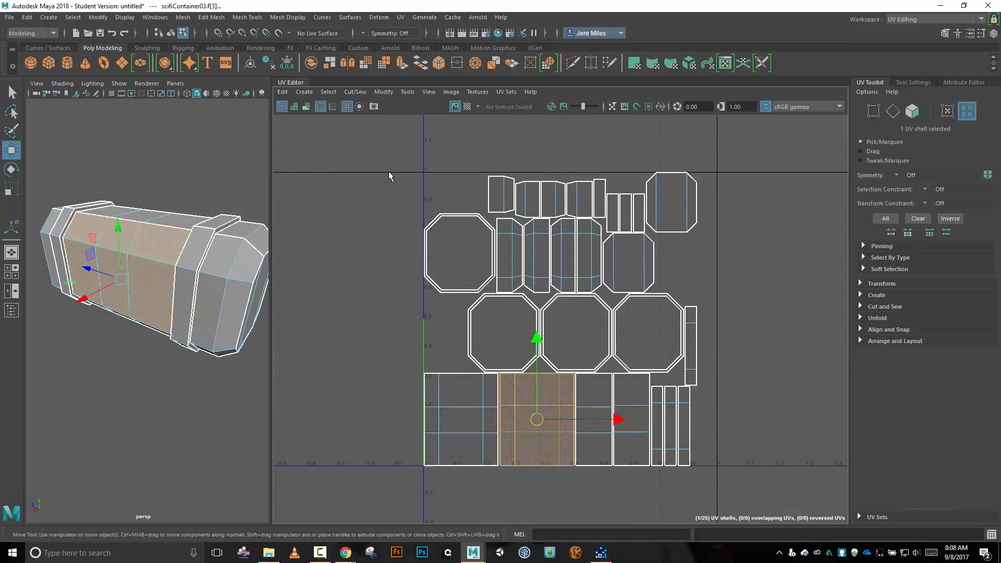
{"action": "left_click_drag", "start_coordinate": [532, 434], "coordinate": [717, 472]}
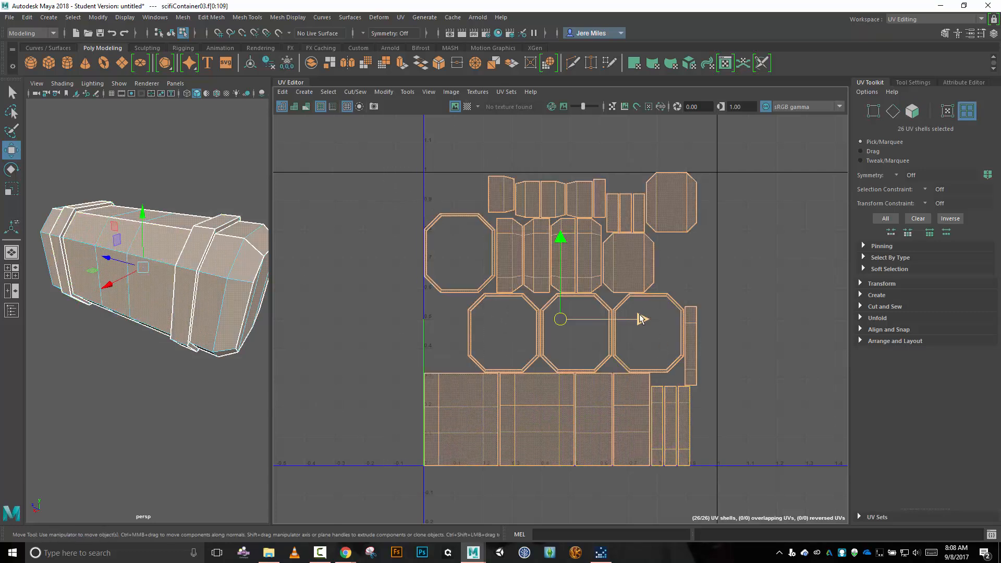
{"action": "left_click_drag", "start_coordinate": [643, 319], "coordinate": [867, 323]}
{"action": "scroll", "coordinate": [622, 312], "scroll_direction": "down", "scroll_amount": 1}
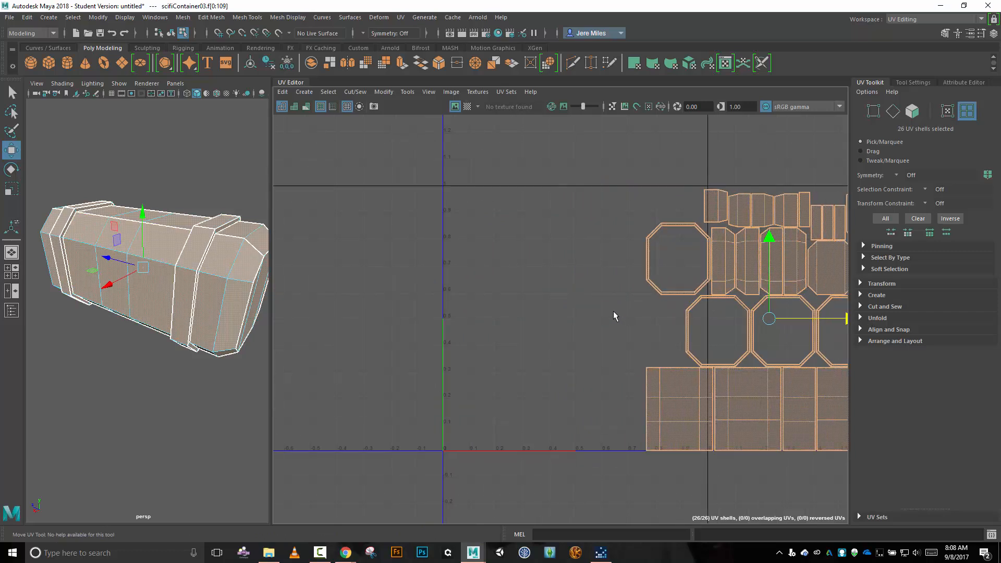
{"action": "middle_click_drag", "start_coordinate": [614, 311], "coordinate": [699, 301]}
{"action": "left_click", "coordinate": [820, 407]}
{"action": "middle_click_drag", "start_coordinate": [821, 406], "coordinate": [513, 380]}
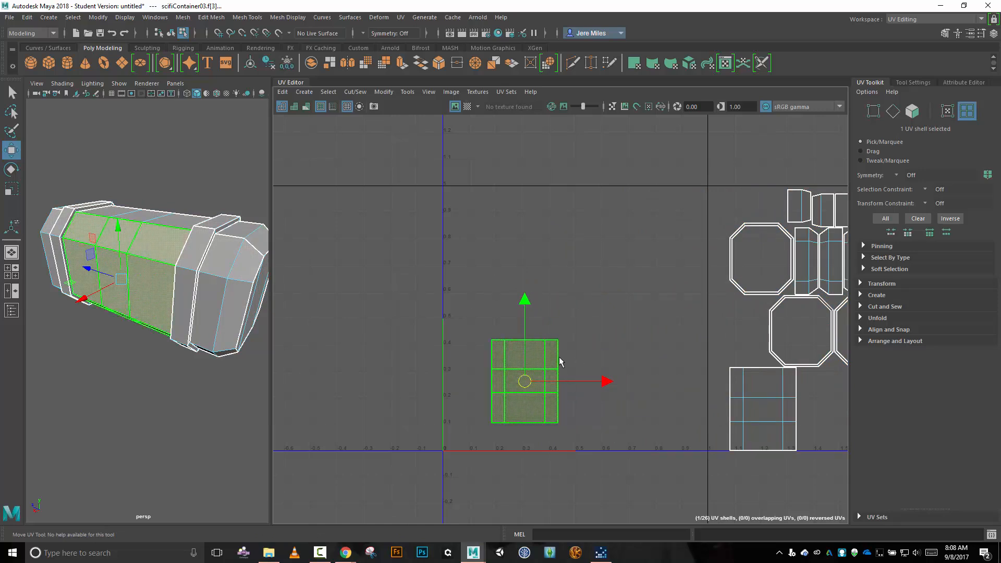
Pick a single face of the isolated body shell, and return to UV Shell selection with the whole shell selected.
{"action": "right_click", "coordinate": [626, 298]}
{"action": "right_click_drag", "start_coordinate": [585, 297], "coordinate": [628, 328]}
{"action": "left_click", "coordinate": [554, 376]}
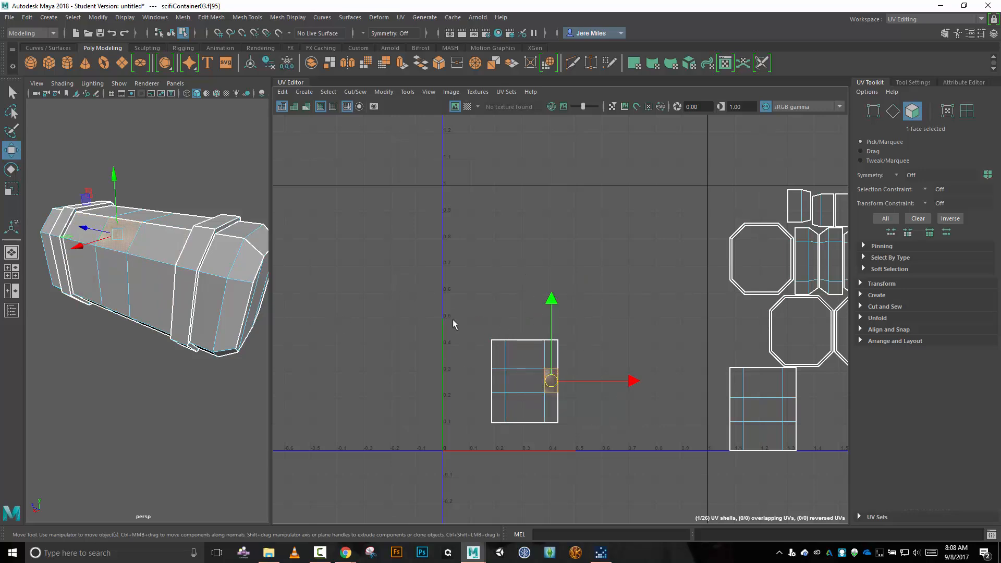
{"action": "right_click_drag", "start_coordinate": [453, 324], "coordinate": [431, 314]}
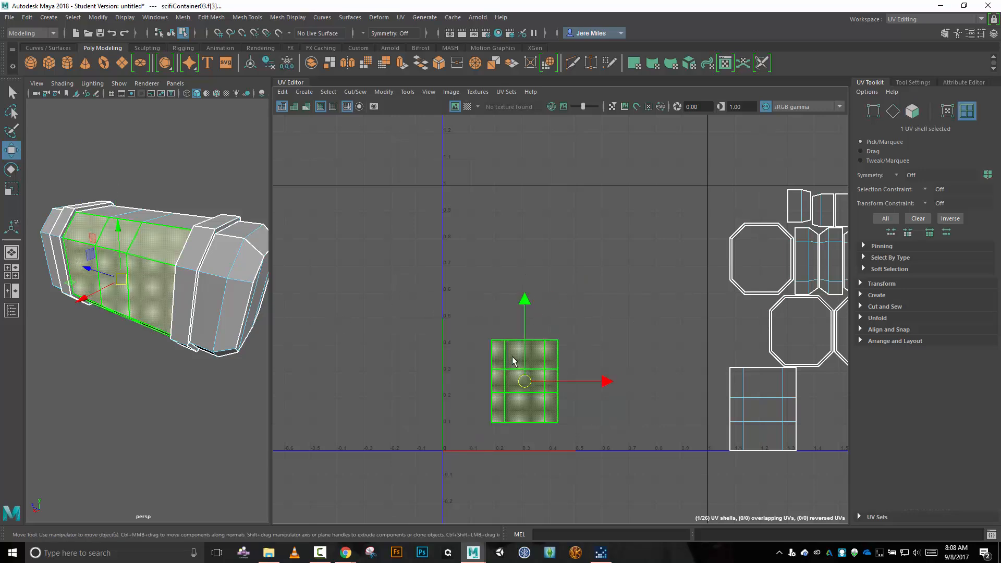
Rotate the isolated body shell 90 degrees counterclockwise with rotation step snapping on at 15.
{"action": "left_click", "coordinate": [10, 169]}
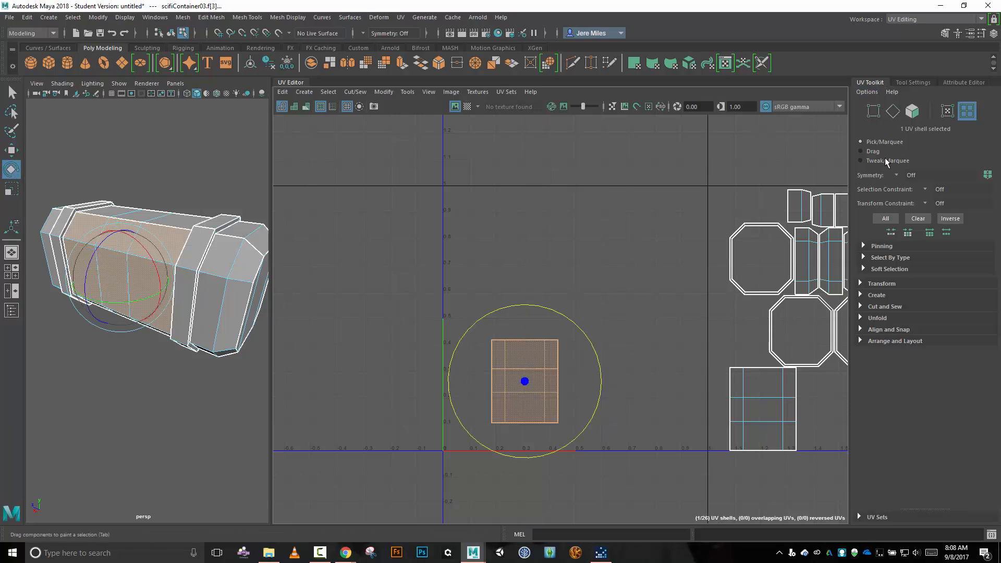
{"action": "left_click", "coordinate": [860, 283]}
{"action": "scroll", "coordinate": [897, 339], "scroll_direction": "down", "scroll_amount": 1}
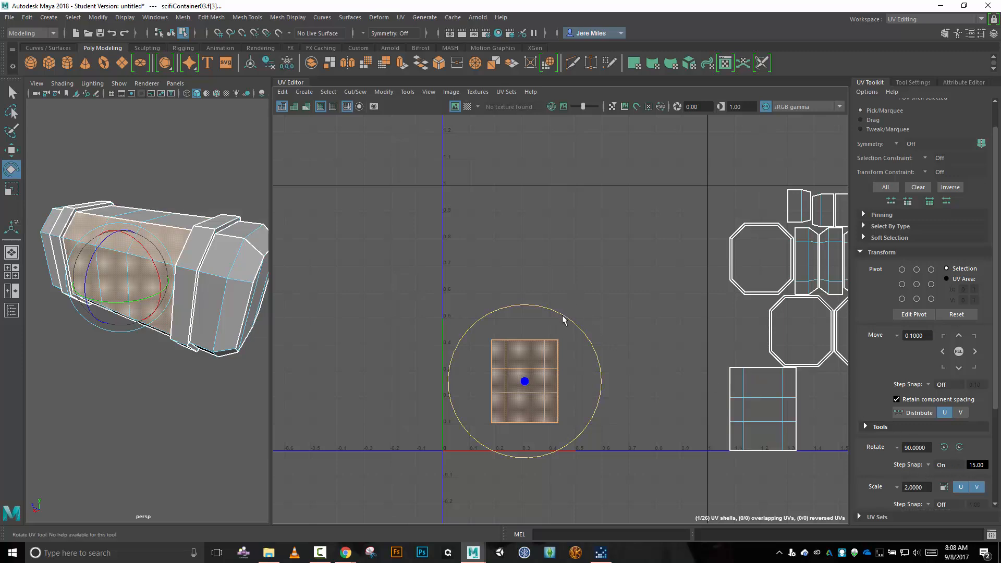
{"action": "left_click_drag", "start_coordinate": [563, 319], "coordinate": [452, 325]}
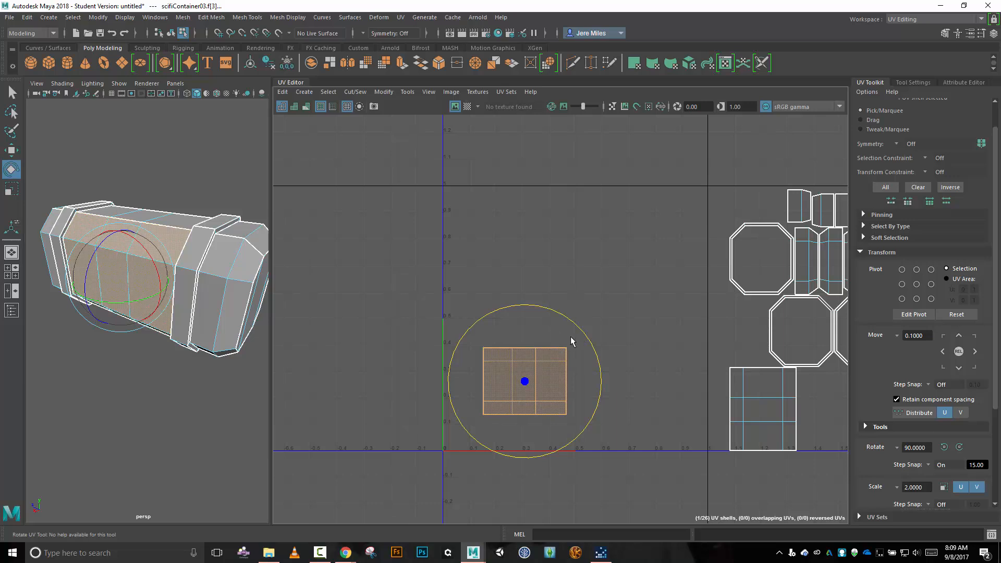
Select the edges along the body shell's upper border and attach the adjoining shell with Move and Sew.
{"action": "right_click_drag", "start_coordinate": [338, 310], "coordinate": [342, 286]}
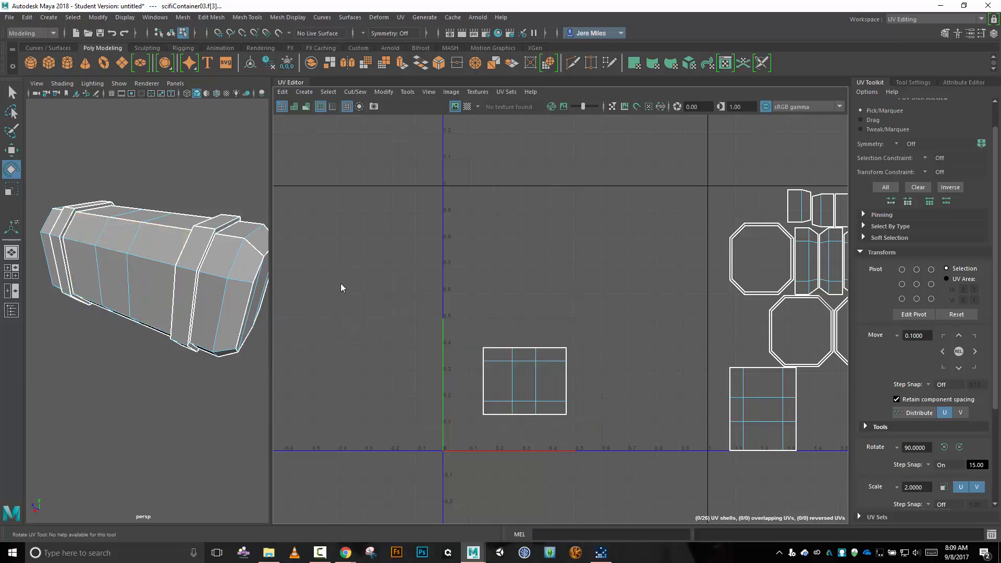
{"action": "left_click", "coordinate": [524, 414]}
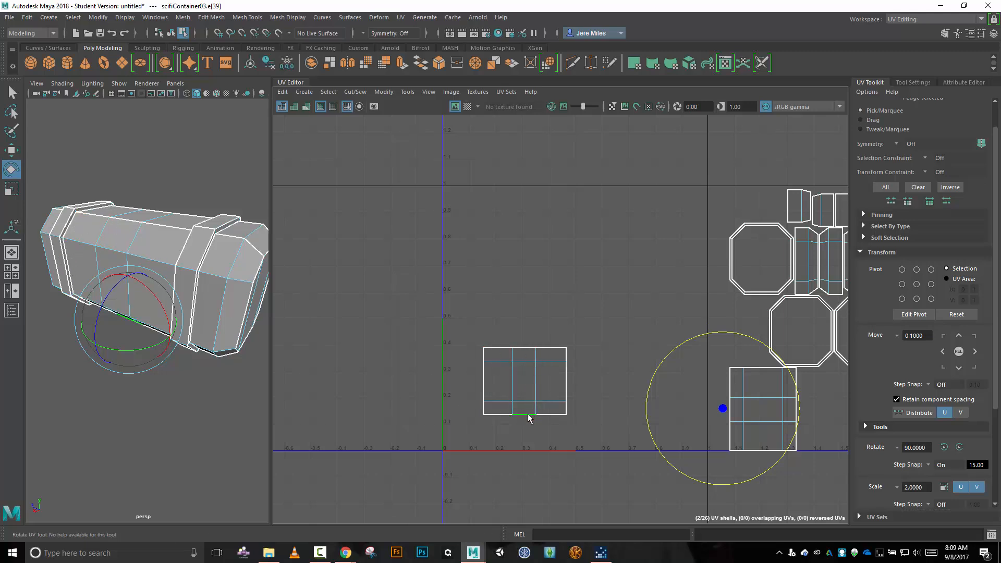
{"action": "left_click", "coordinate": [523, 348]}
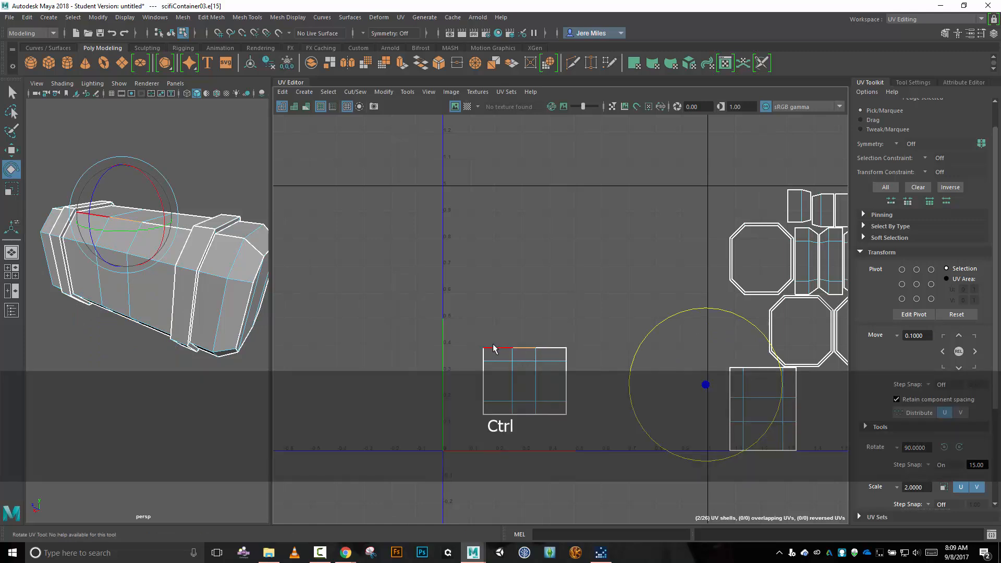
{"action": "left_click", "coordinate": [495, 349], "text": "shift"}
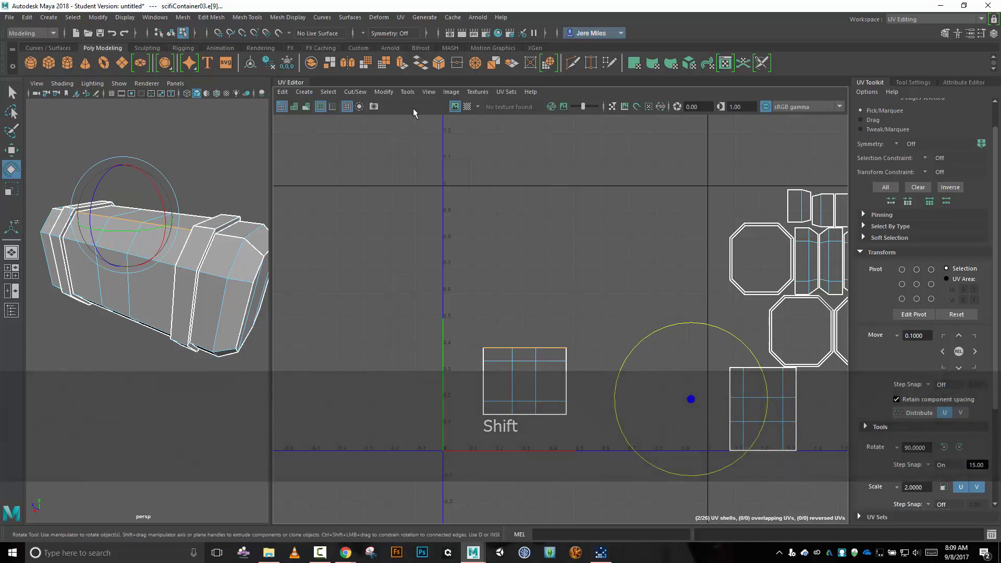
{"action": "left_click", "coordinate": [363, 94]}
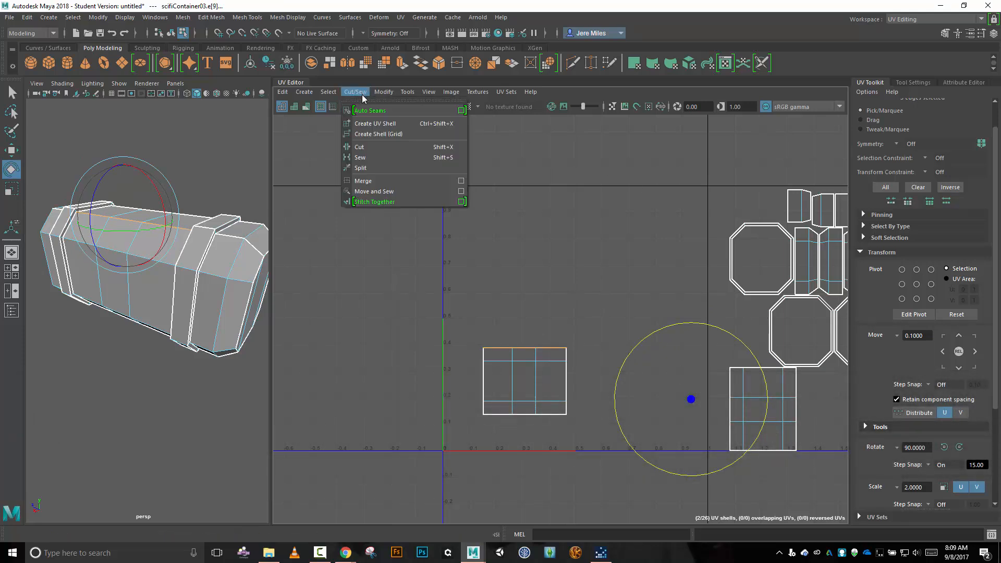
{"action": "left_click", "coordinate": [383, 192]}
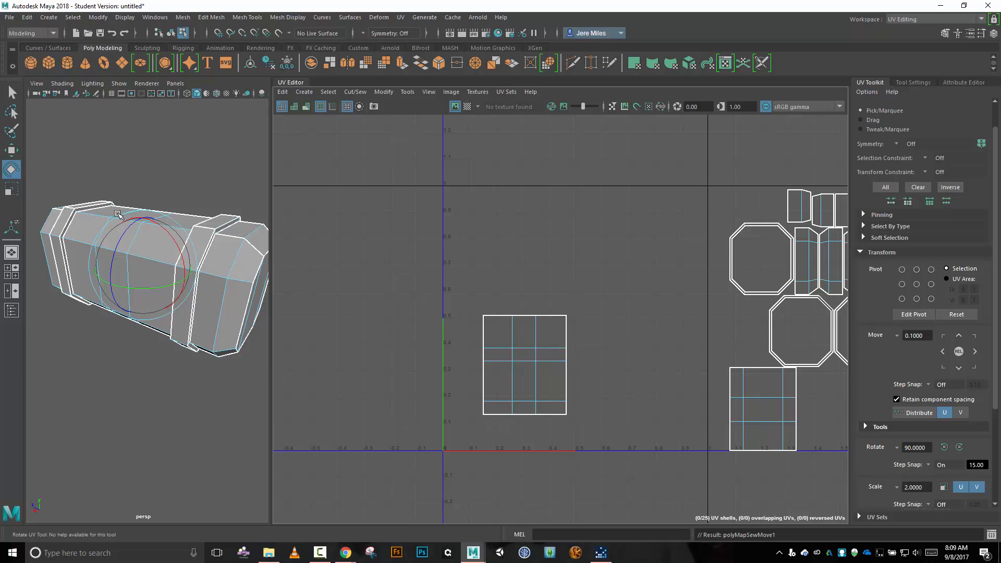
Select the three edges along the enlarged body shell's upper border and attach the third body shell with Move and Sew.
{"action": "left_click", "coordinate": [497, 315]}
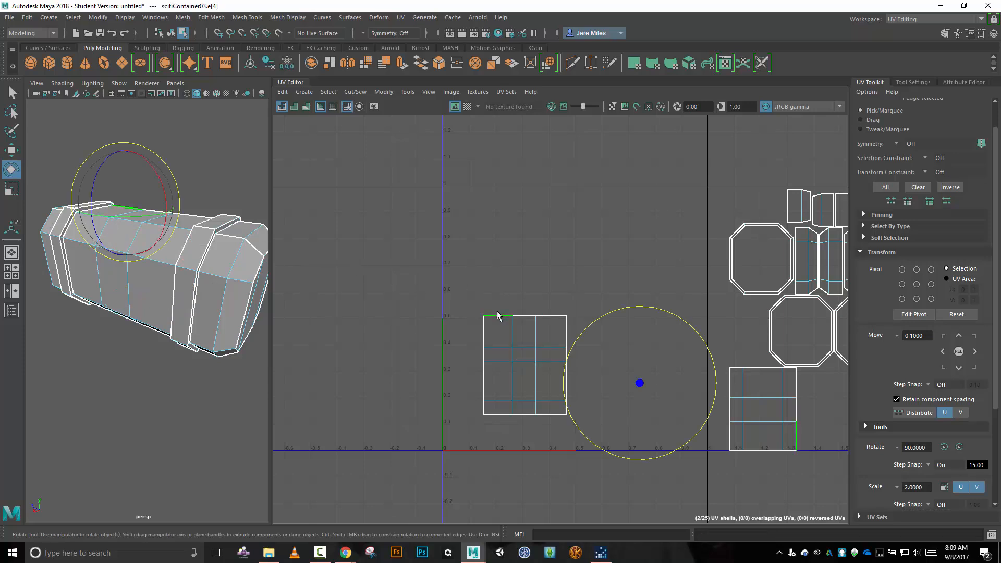
{"action": "left_click", "coordinate": [531, 316], "text": "shift"}
{"action": "left_click", "coordinate": [546, 317], "text": "shift"}
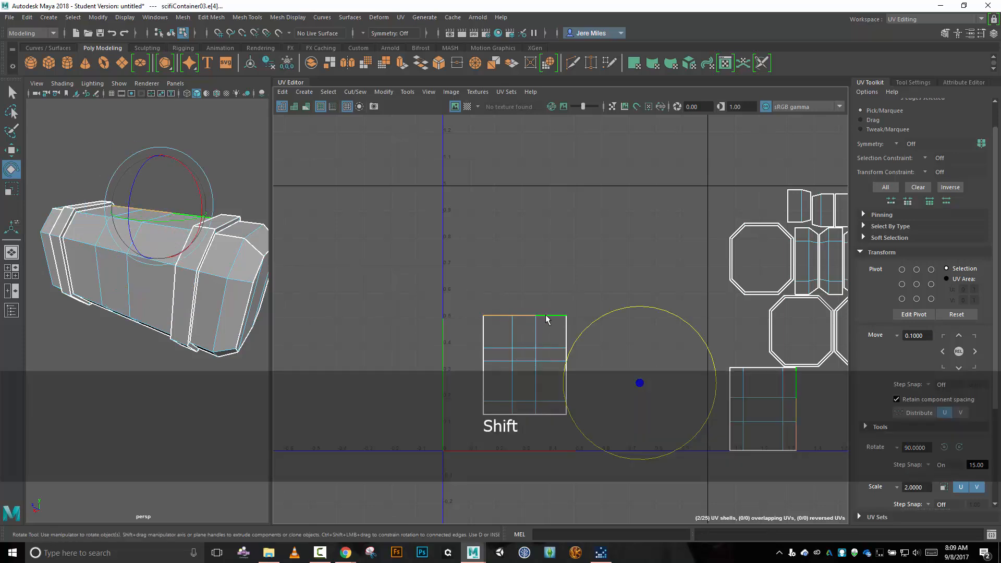
{"action": "left_click", "coordinate": [355, 92]}
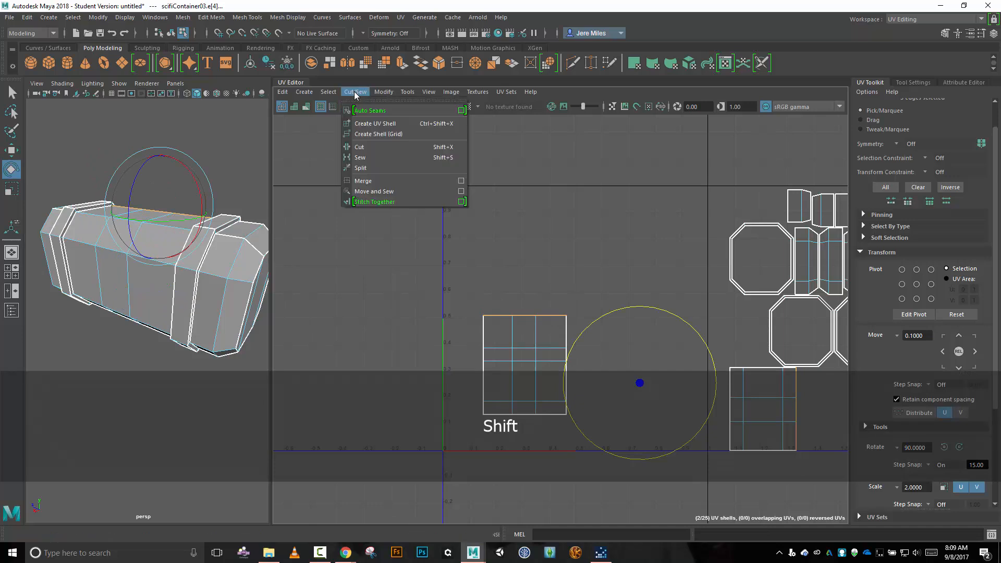
{"action": "left_click", "coordinate": [386, 192]}
Select the body shell's new upper border edges and attach the narrow remaining body shell with Move and Sew.
{"action": "left_click", "coordinate": [492, 252]}
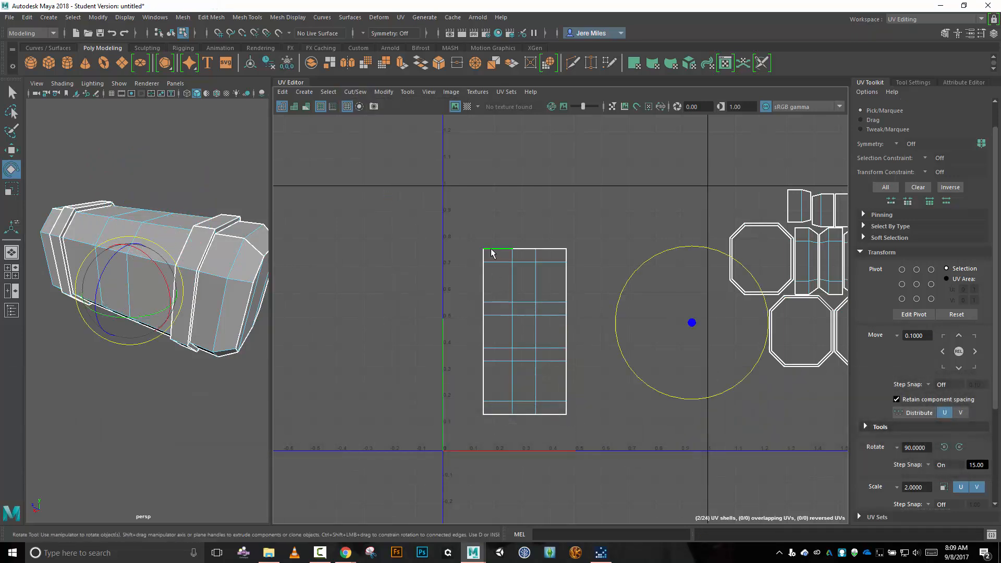
{"action": "left_click", "coordinate": [523, 250], "text": "shift"}
{"action": "left_click", "coordinate": [551, 249], "text": "shift"}
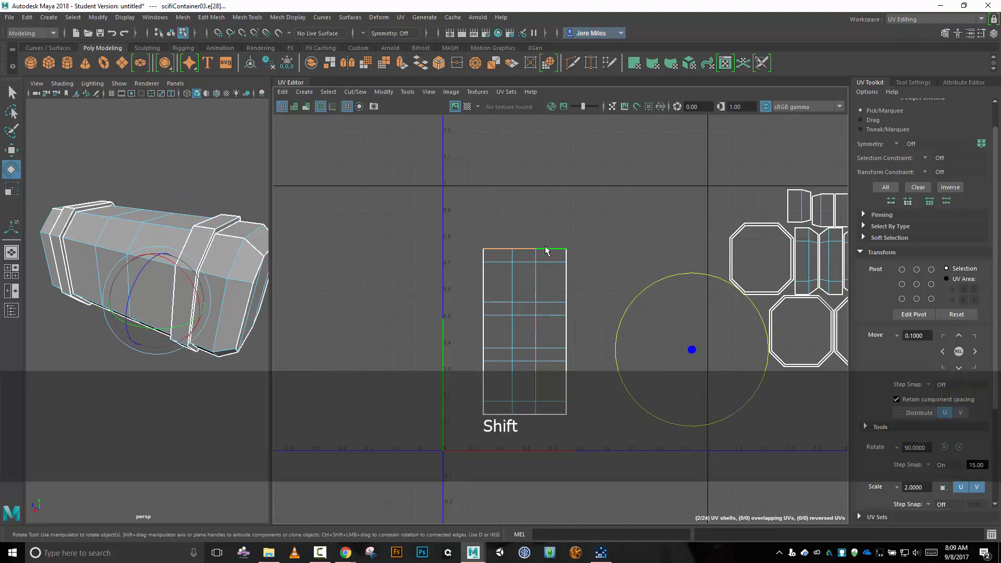
{"action": "left_click", "coordinate": [355, 92]}
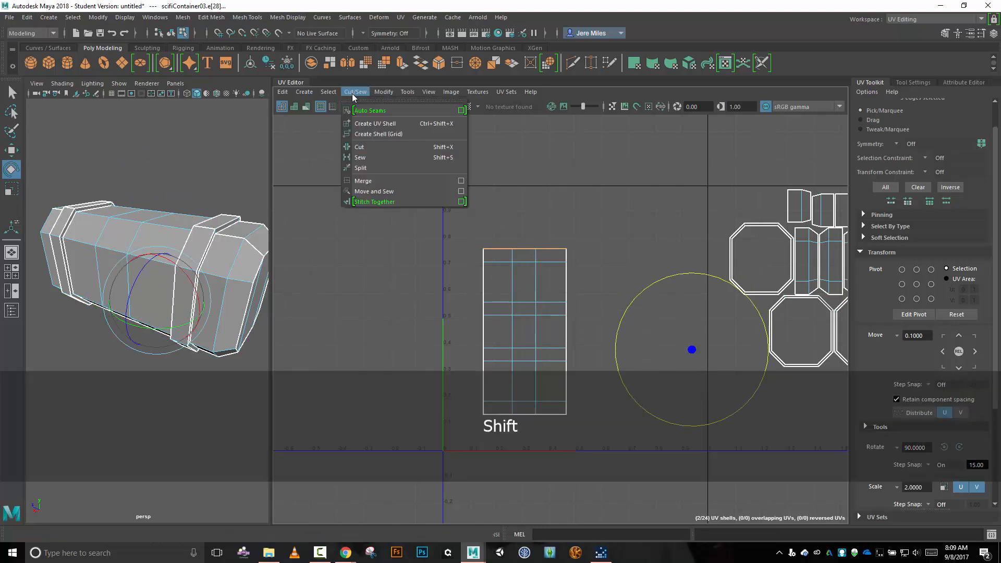
{"action": "left_click", "coordinate": [388, 191]}
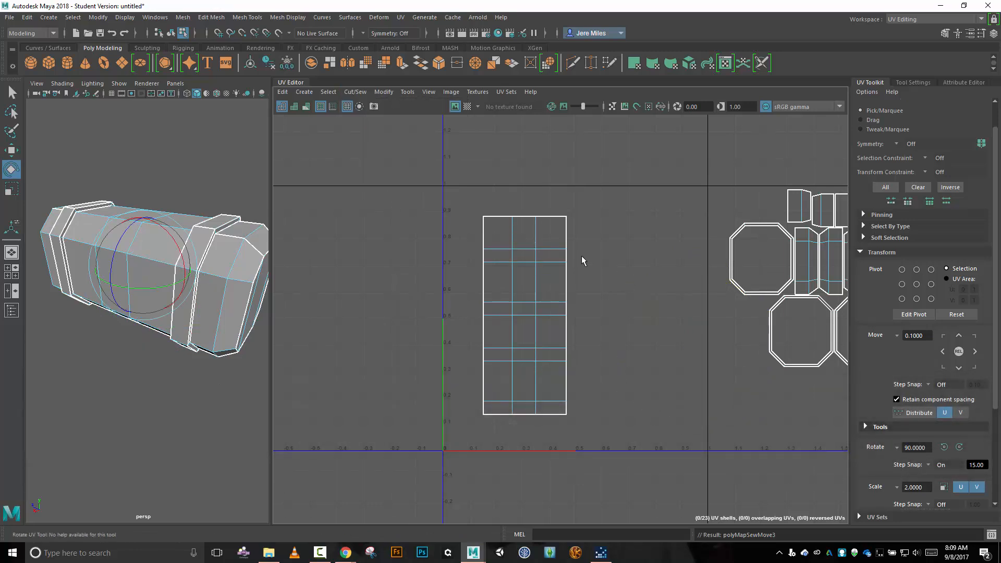
Select the completed body shell in UV Shell mode and move it closer to the UV origin, its side border at about U 0.1.
{"action": "left_click", "coordinate": [523, 217]}
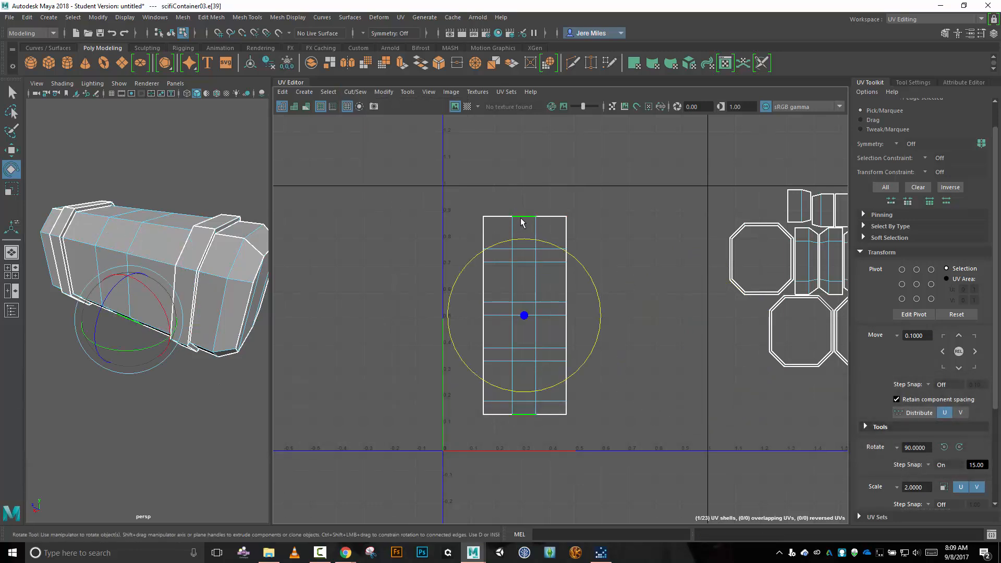
{"action": "right_click_drag", "start_coordinate": [599, 231], "coordinate": [561, 223]}
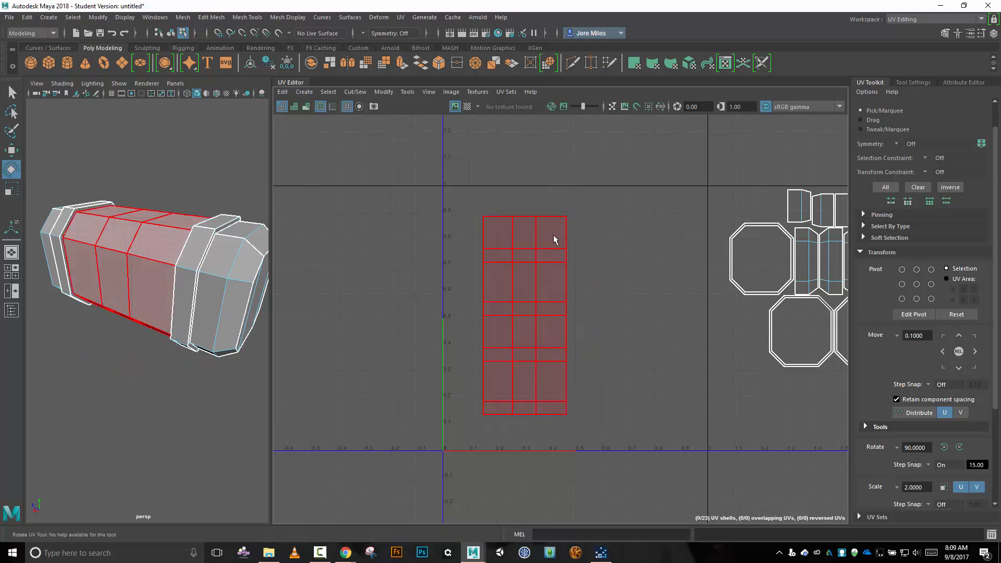
{"action": "left_click", "coordinate": [528, 270]}
{"action": "key", "text": "w"}
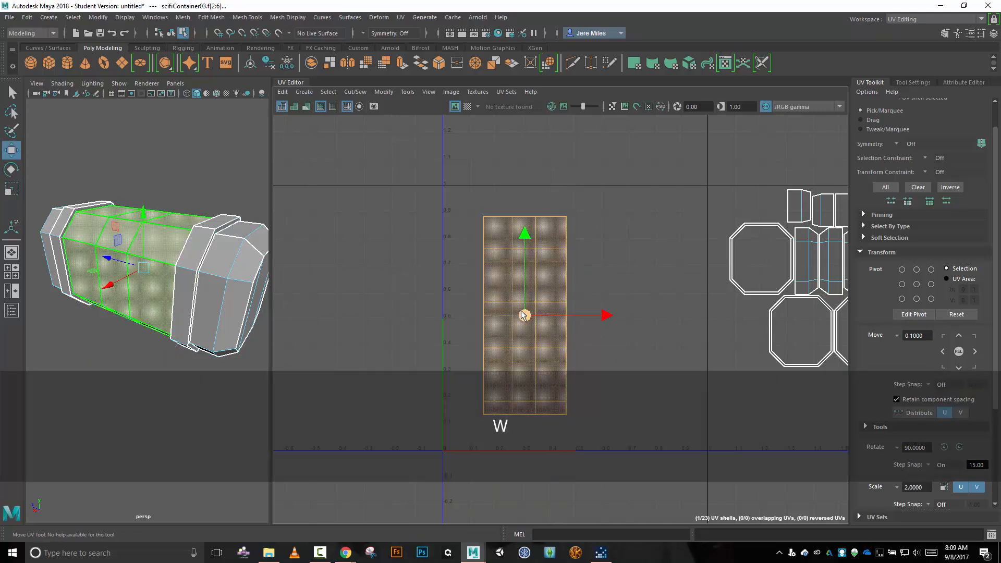
{"action": "left_click_drag", "start_coordinate": [525, 315], "coordinate": [510, 335]}
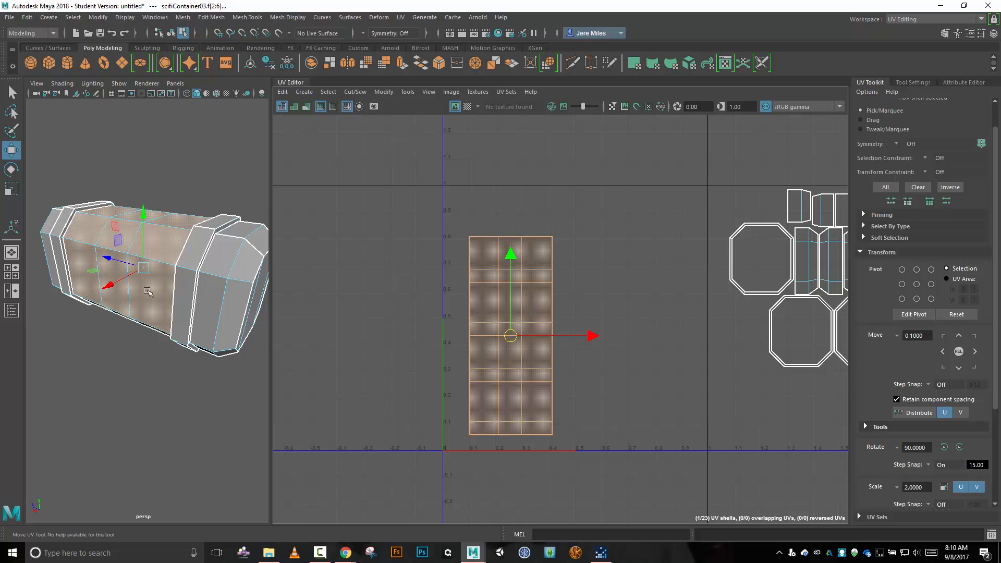
Select the front band shell nearest the large end cap and move it inside the 0–1 square beside the body shell, at about U 0.68.
{"action": "left_click", "coordinate": [183, 305]}
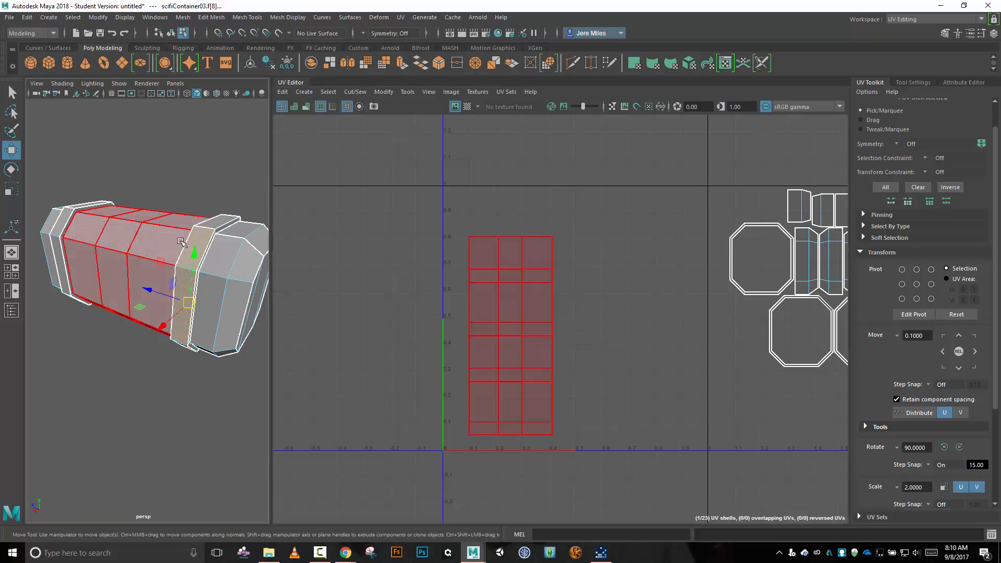
{"action": "scroll", "coordinate": [596, 301], "scroll_direction": "down", "scroll_amount": 2}
{"action": "scroll", "coordinate": [595, 302], "scroll_direction": "down", "scroll_amount": 2}
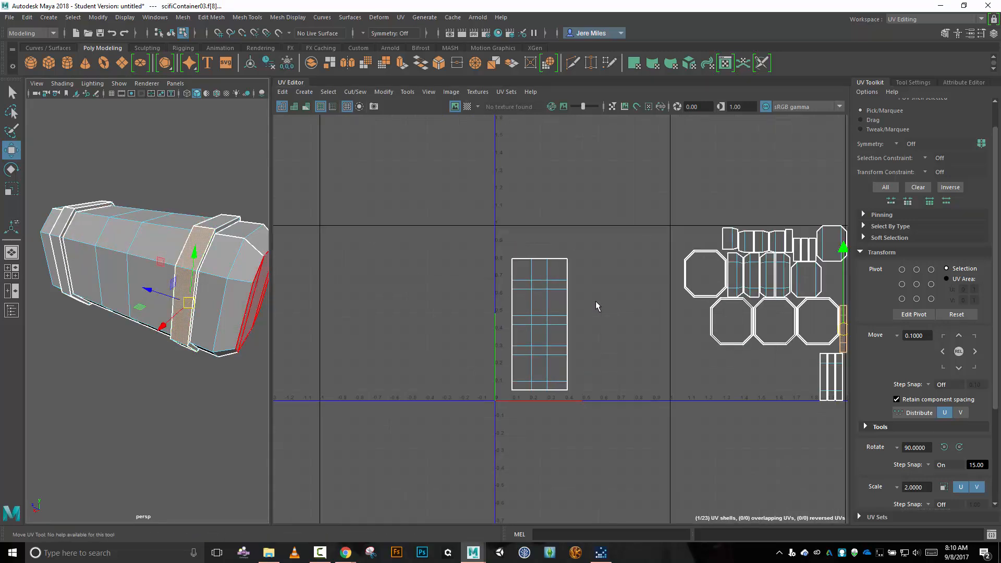
{"action": "left_click_drag", "start_coordinate": [821, 327], "coordinate": [615, 358]}
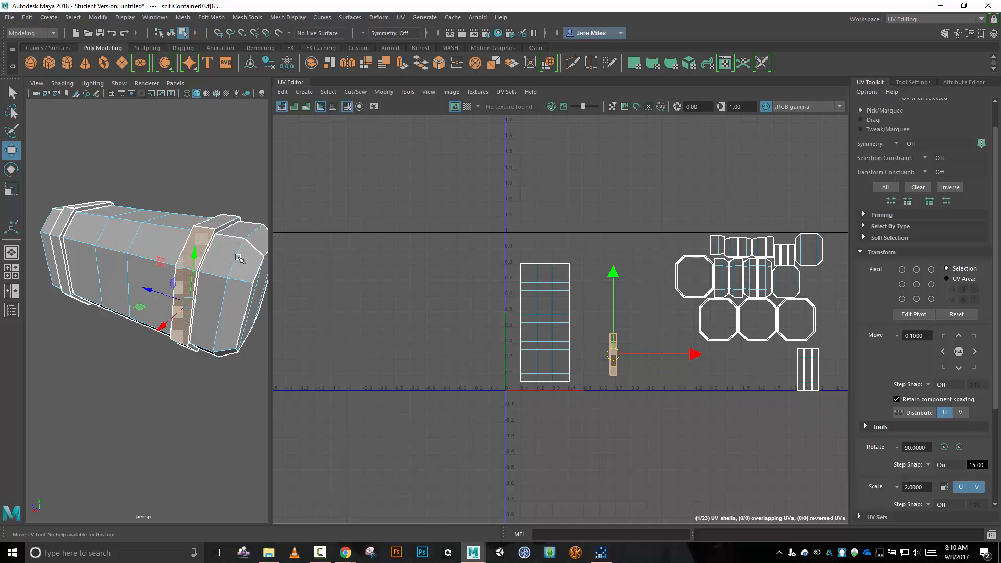
Select the upper edge of the isolated band shell and attach the adjoining band section with Move and Sew.
{"action": "scroll", "coordinate": [646, 335], "scroll_direction": "up", "scroll_amount": 2}
{"action": "scroll", "coordinate": [646, 334], "scroll_direction": "up", "scroll_amount": 1}
{"action": "right_click", "coordinate": [649, 323]}
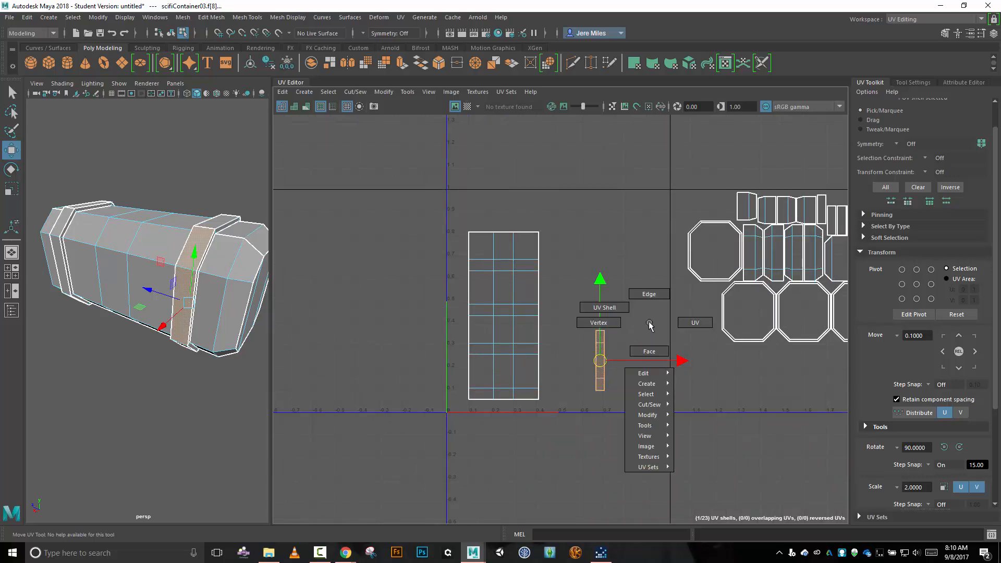
{"action": "left_click", "coordinate": [641, 302]}
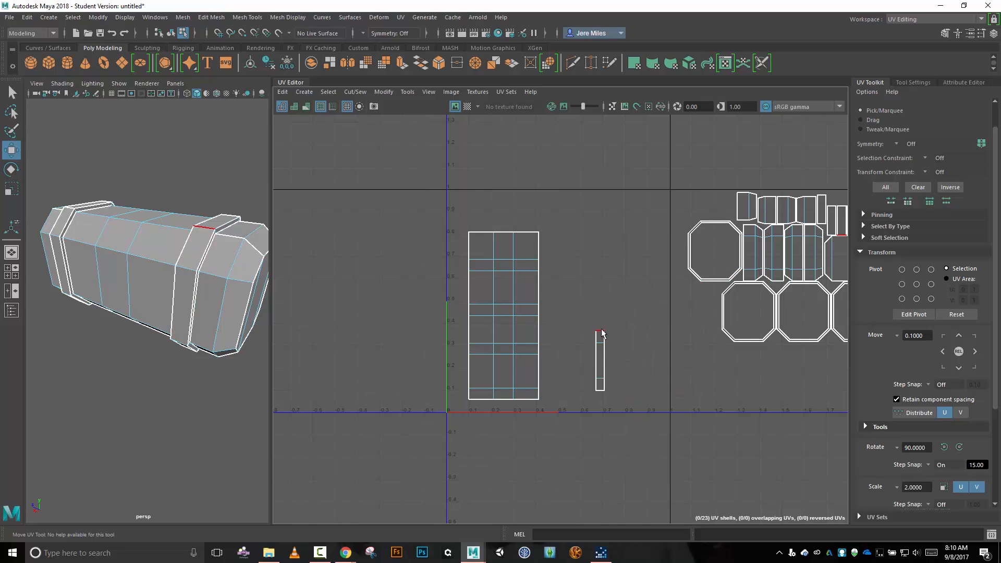
{"action": "left_click", "coordinate": [601, 332]}
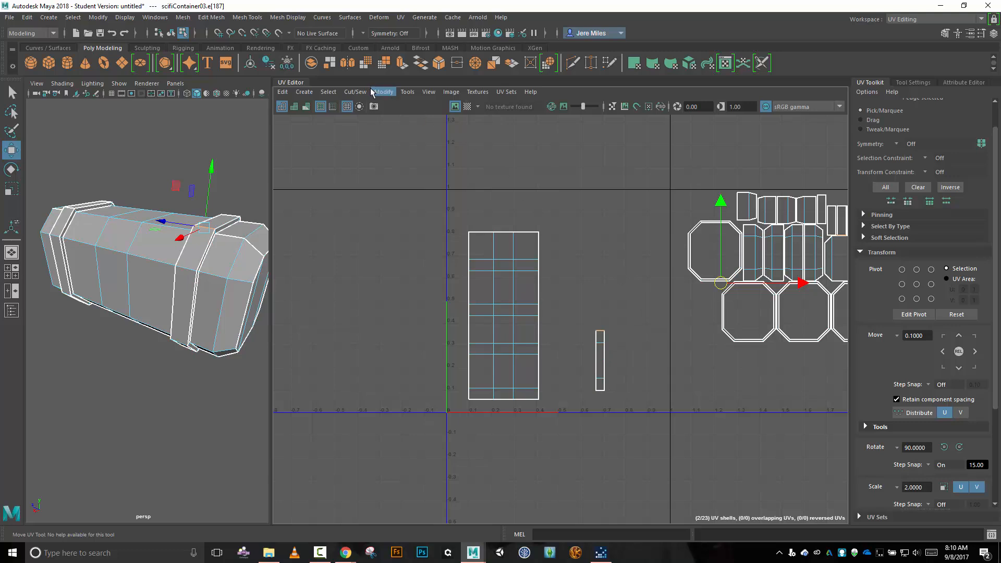
{"action": "left_click", "coordinate": [347, 92]}
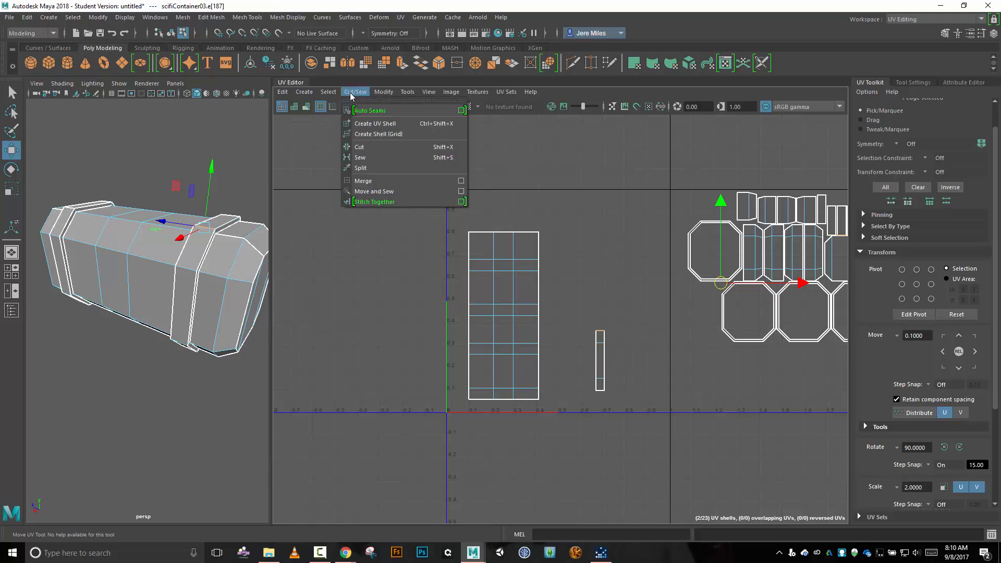
{"action": "left_click", "coordinate": [383, 194]}
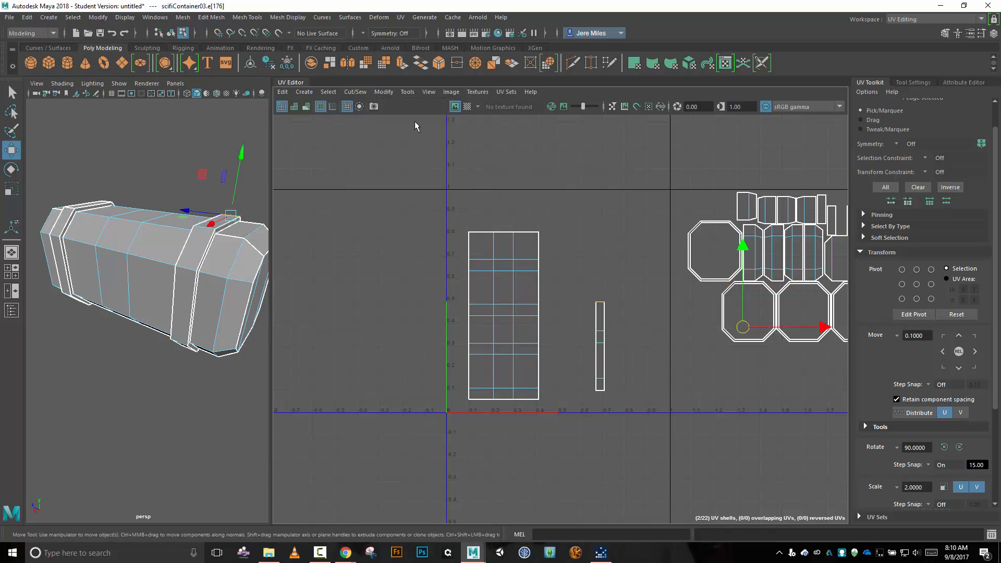
Extend the band strip with its two remaining sections, applying Move and Sew at each new upper edge.
{"action": "left_click", "coordinate": [355, 92]}
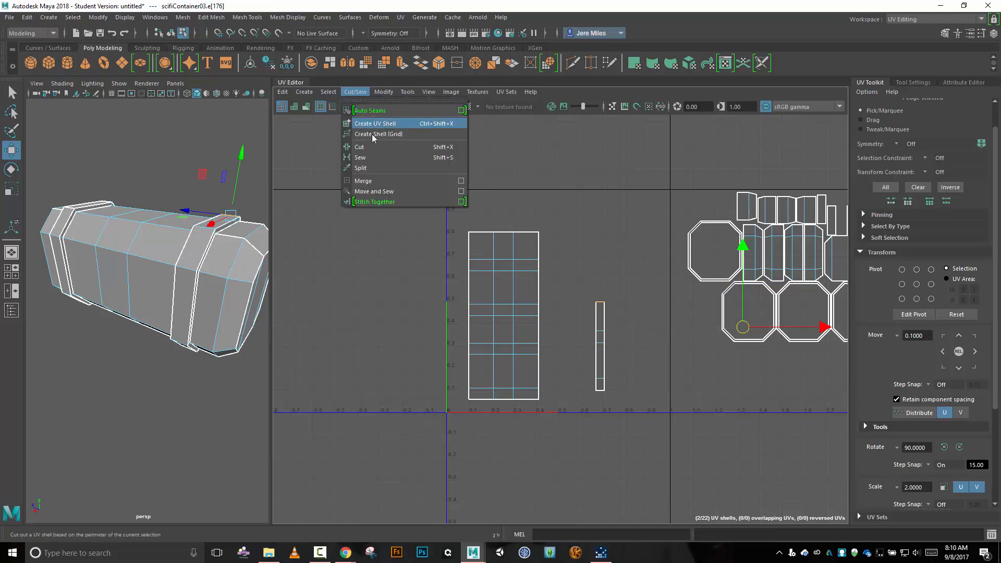
{"action": "left_click", "coordinate": [389, 191]}
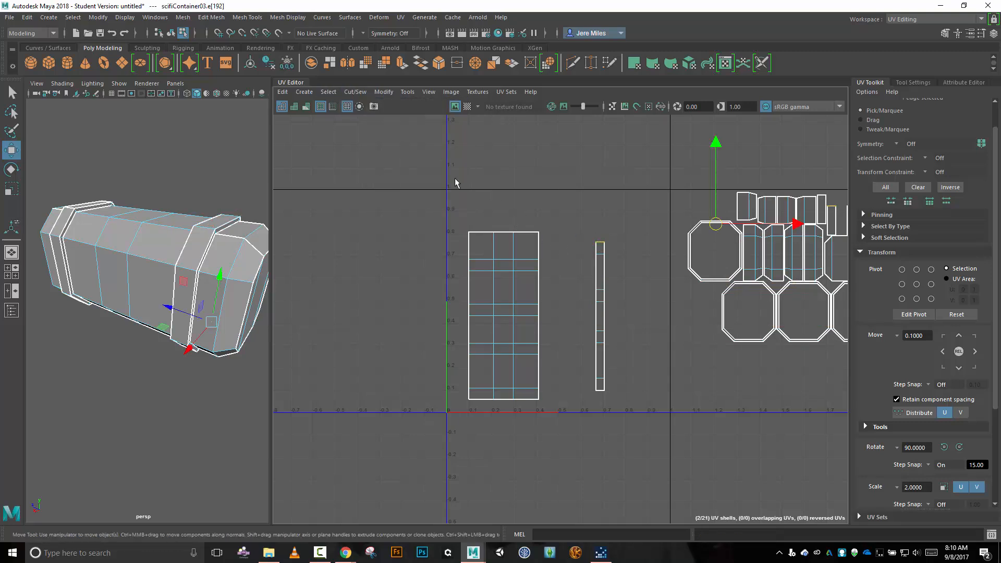
{"action": "left_click", "coordinate": [355, 92]}
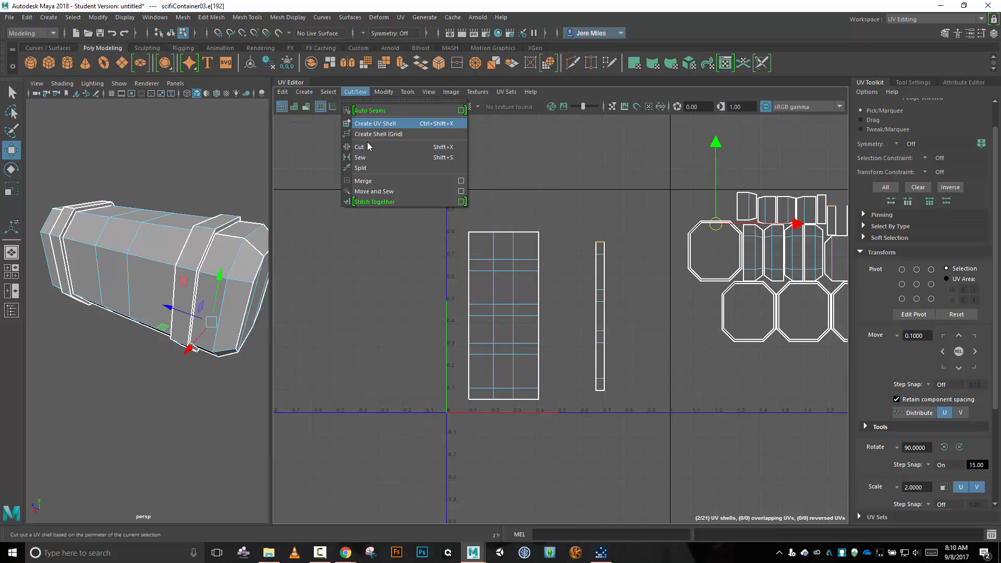
{"action": "left_click", "coordinate": [389, 191]}
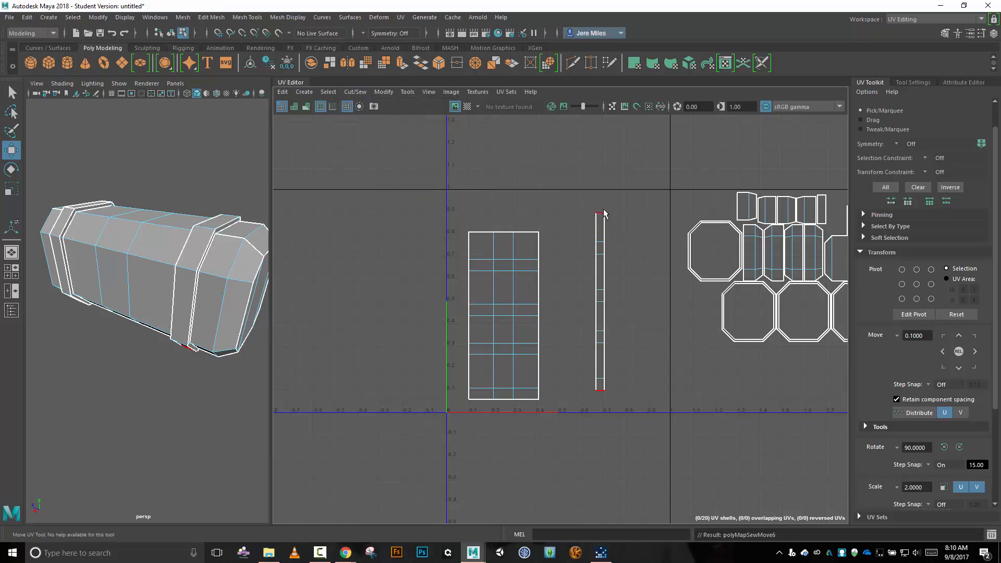
Select the front shell of the band at the container's far end and move it between the body shell and the finished band strip.
{"action": "left_click", "coordinate": [477, 214]}
{"action": "right_click_drag", "start_coordinate": [382, 230], "coordinate": [351, 222]}
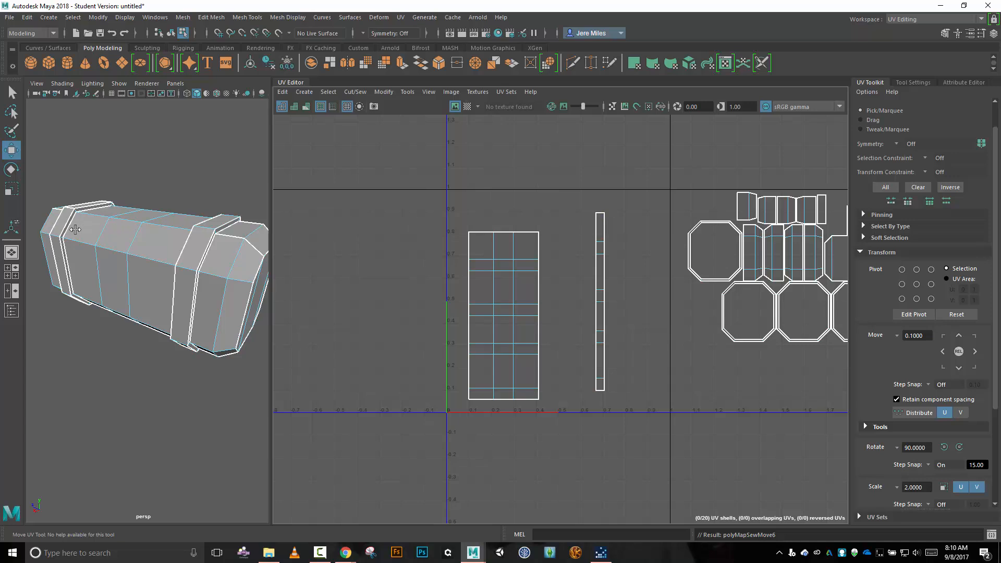
{"action": "left_click", "coordinate": [56, 255]}
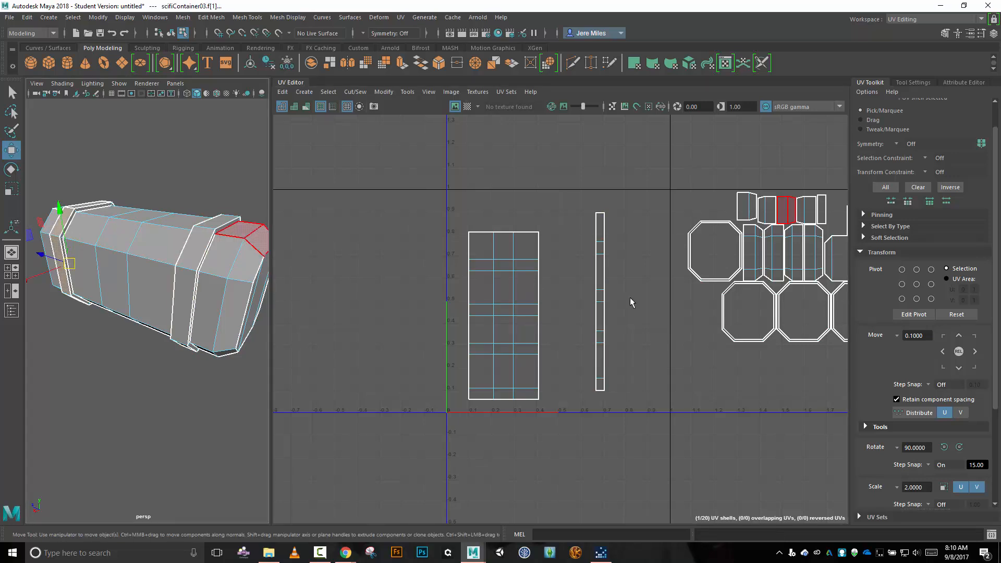
{"action": "scroll", "coordinate": [660, 300], "scroll_direction": "down", "scroll_amount": 2}
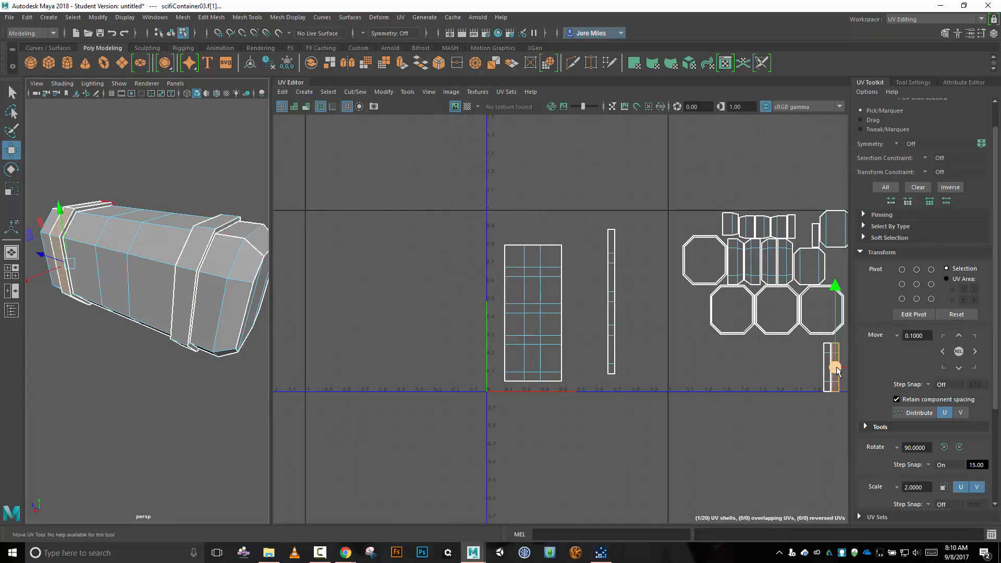
{"action": "left_click_drag", "start_coordinate": [836, 367], "coordinate": [599, 354]}
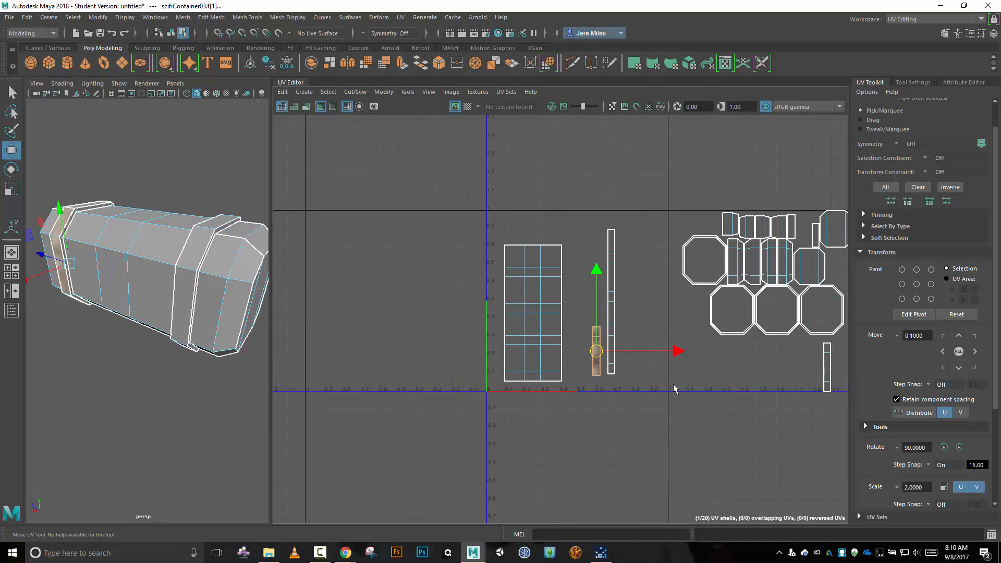
Select the upper edge of the second band's front shell and attach its adjoining section with Move and Sew.
{"action": "right_click_drag", "start_coordinate": [685, 388], "coordinate": [686, 361]}
{"action": "left_click", "coordinate": [583, 325]}
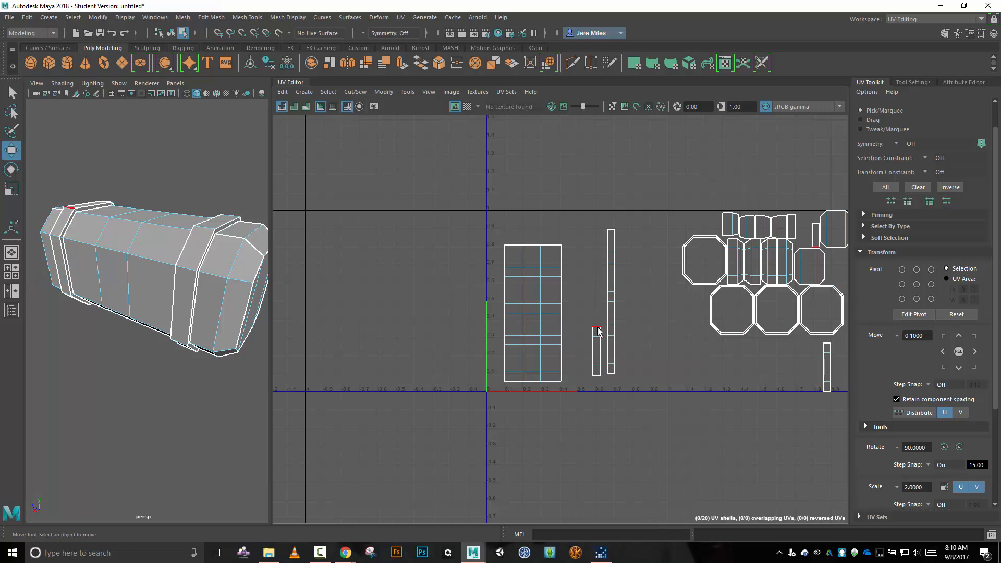
{"action": "left_click", "coordinate": [598, 330]}
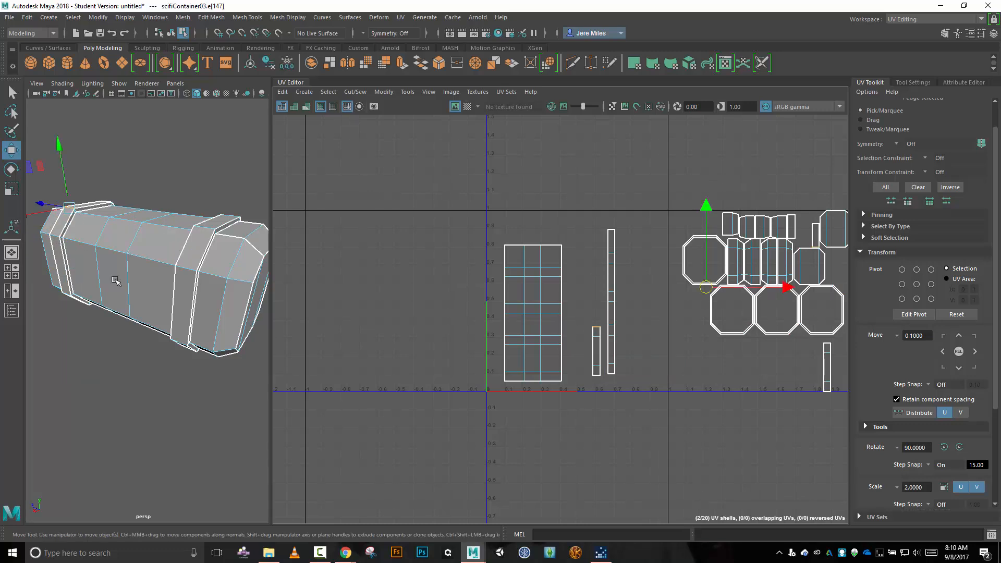
{"action": "left_click", "coordinate": [353, 94]}
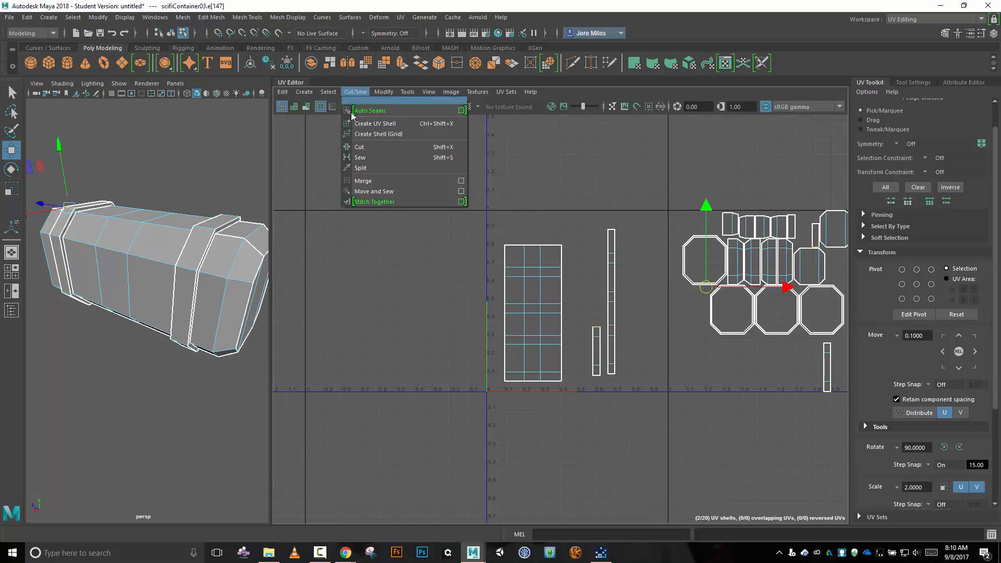
{"action": "left_click", "coordinate": [374, 192]}
Complete the second band strip by sewing on its two remaining sections, one at each new upper edge, with Move and Sew.
{"action": "scroll", "coordinate": [671, 308], "scroll_direction": "up", "scroll_amount": 2}
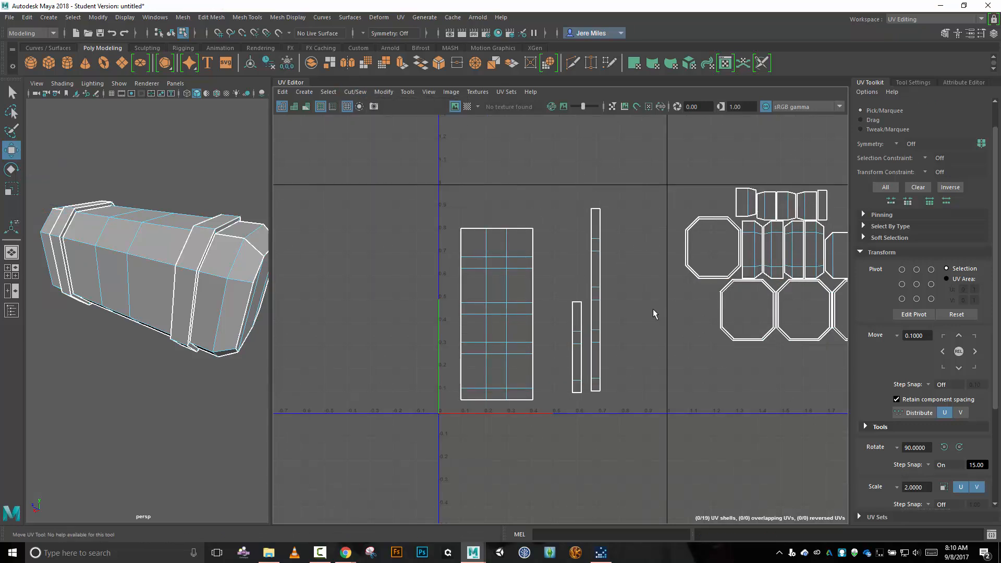
{"action": "left_click", "coordinate": [575, 304]}
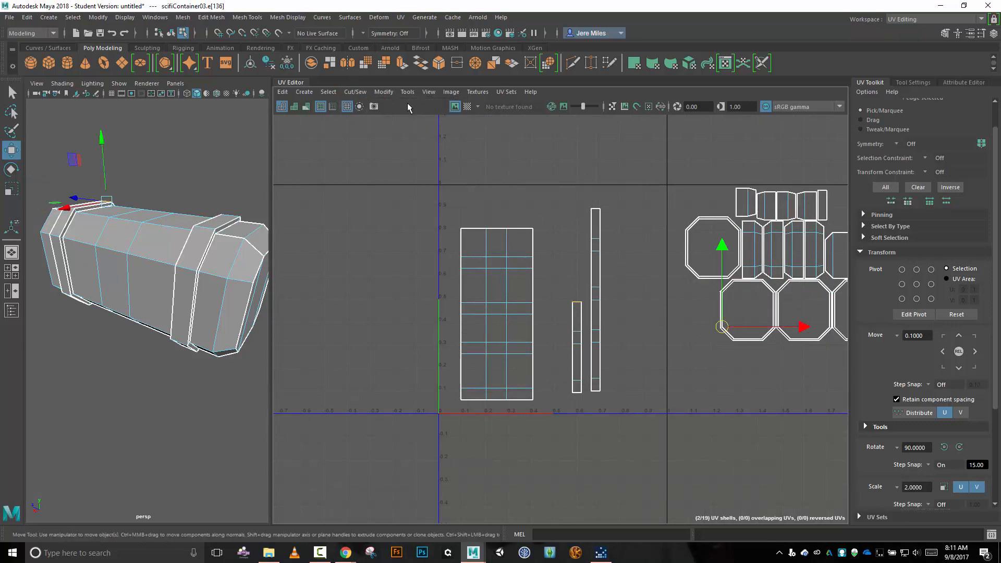
{"action": "left_click", "coordinate": [360, 94]}
{"action": "left_click", "coordinate": [384, 192]}
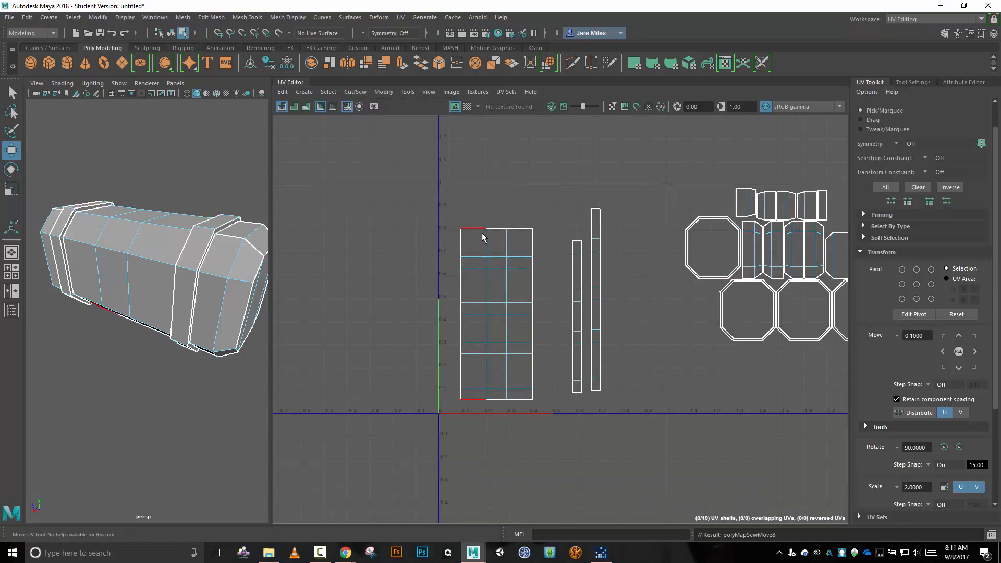
{"action": "left_click", "coordinate": [577, 243]}
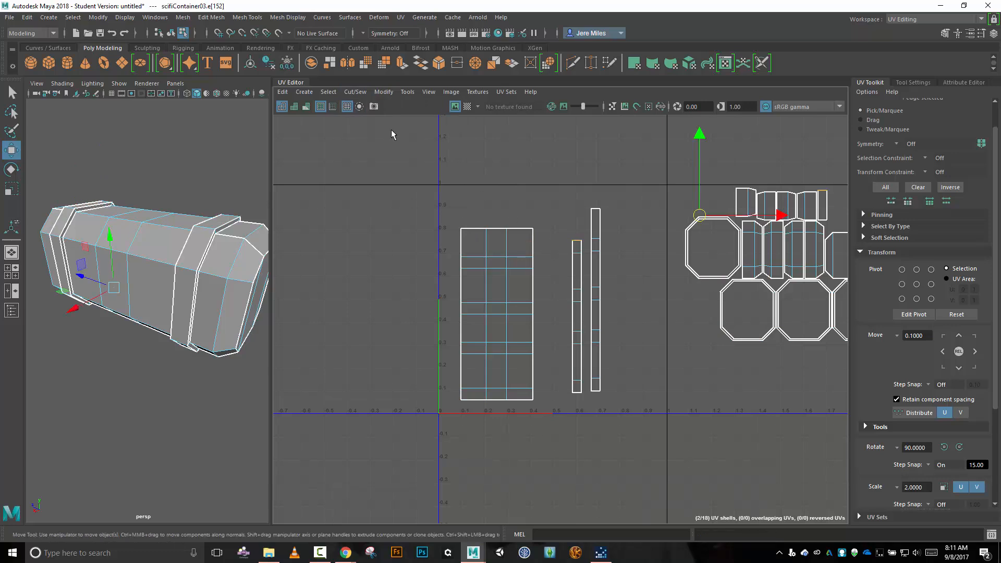
{"action": "left_click", "coordinate": [355, 92]}
{"action": "left_click", "coordinate": [380, 192]}
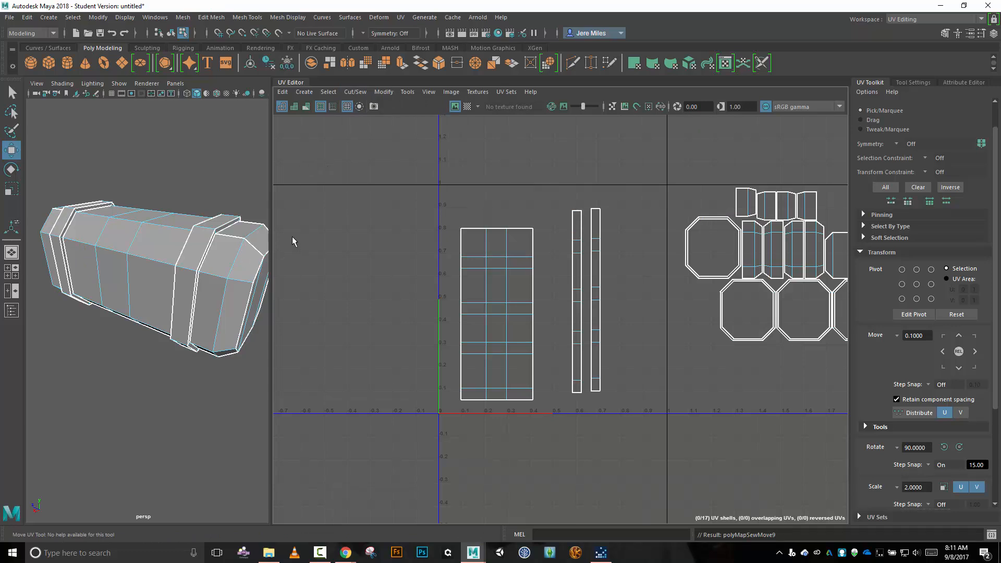
Select the shell of the container's near end section and move it between the body shell and the two band strips.
{"action": "right_click", "coordinate": [378, 217]}
{"action": "left_click", "coordinate": [349, 204]}
{"action": "left_click", "coordinate": [218, 307]}
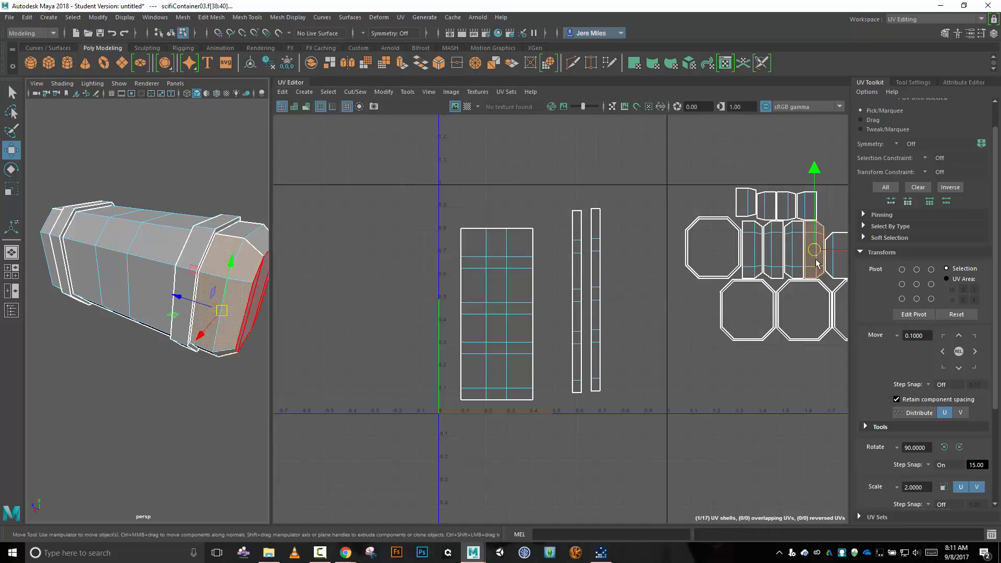
{"action": "left_click_drag", "start_coordinate": [816, 250], "coordinate": [553, 359]}
Select the upper edge of the near end section's shell and attach its adjoining section with Move and Sew.
{"action": "right_click_drag", "start_coordinate": [661, 329], "coordinate": [665, 303]}
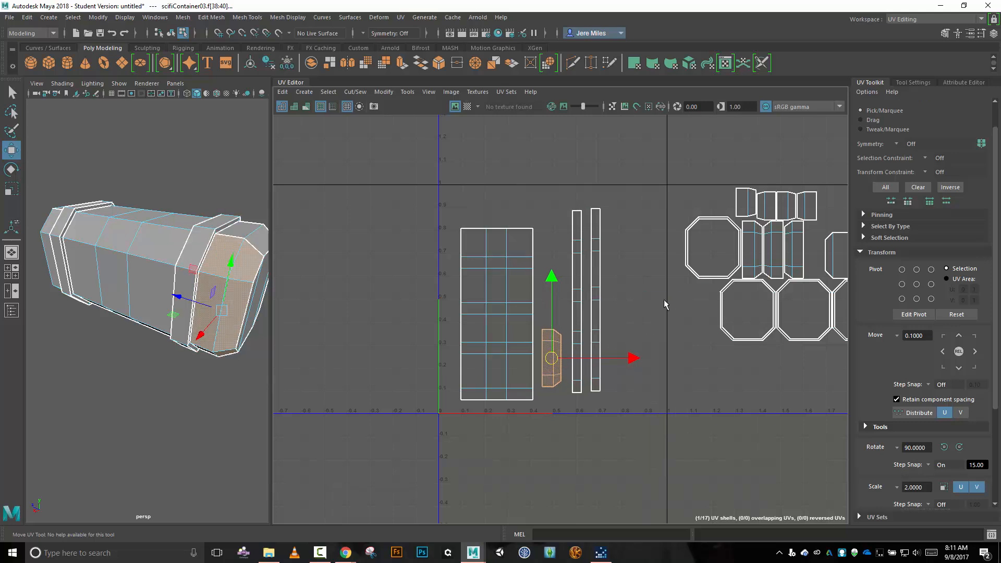
{"action": "left_click", "coordinate": [547, 331]}
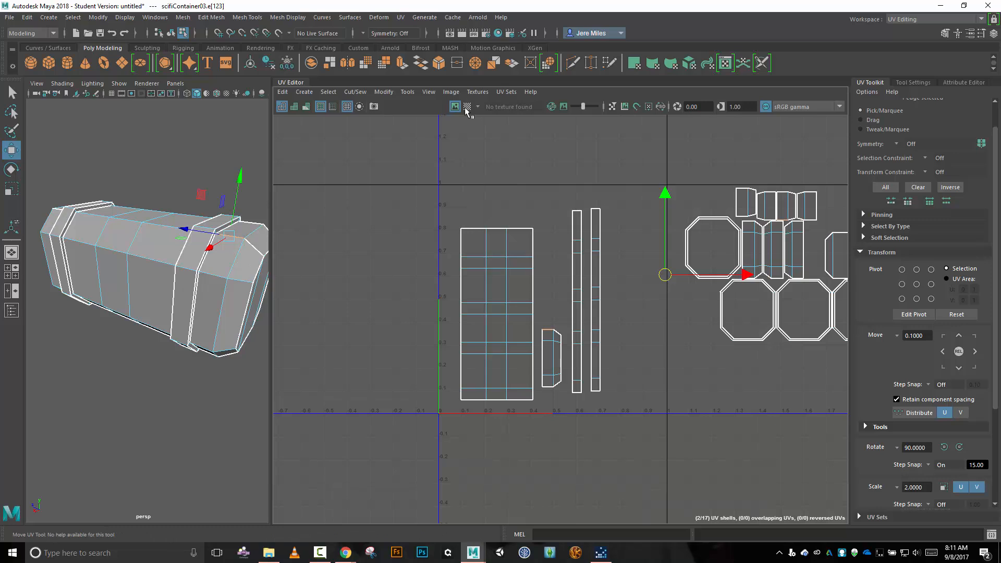
{"action": "left_click", "coordinate": [356, 92]}
{"action": "left_click", "coordinate": [380, 192]}
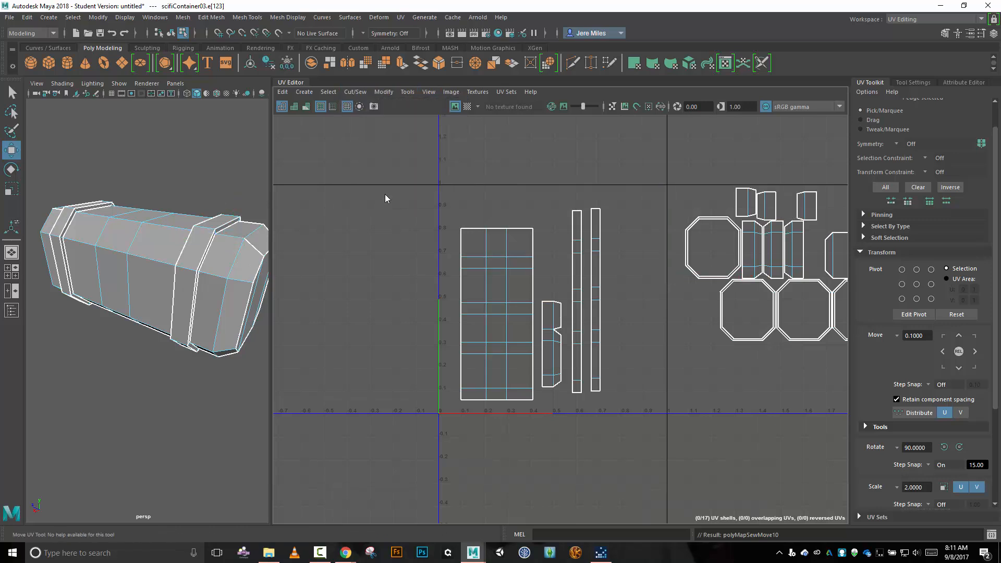
Complete the near end strip by sewing on its two remaining sections, one at each new upper edge, with Move and Sew.
{"action": "left_click", "coordinate": [548, 303]}
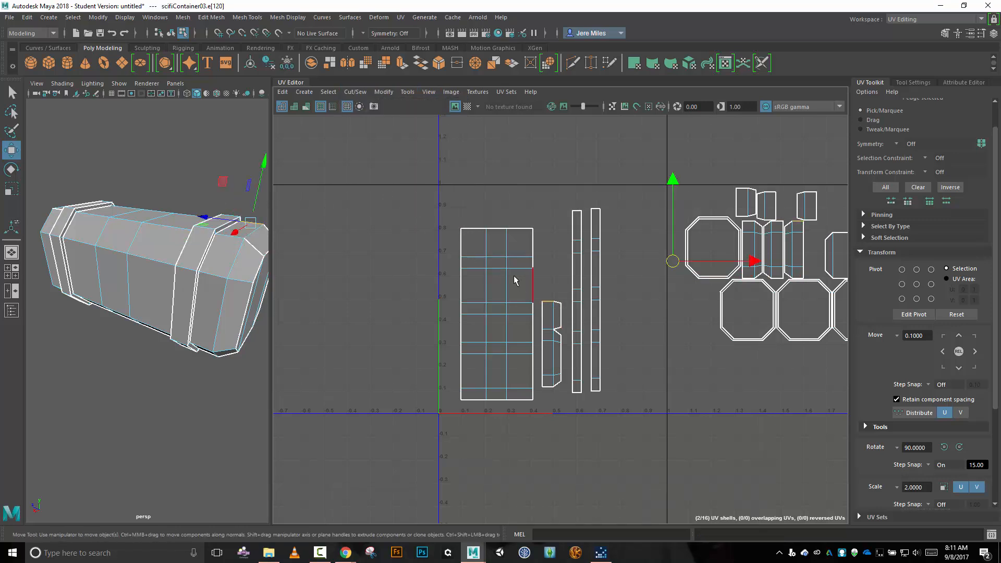
{"action": "left_click", "coordinate": [361, 94]}
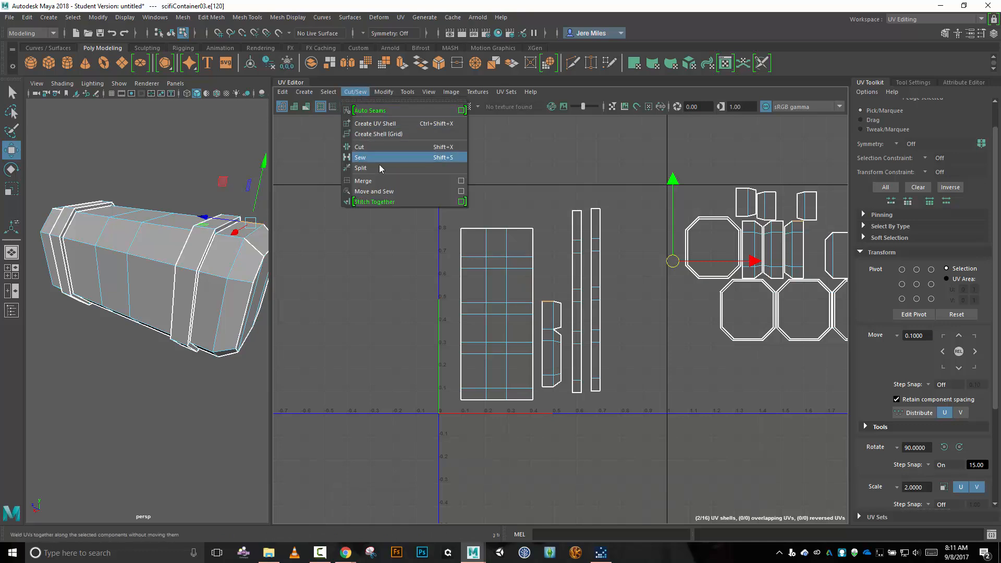
{"action": "left_click", "coordinate": [390, 192]}
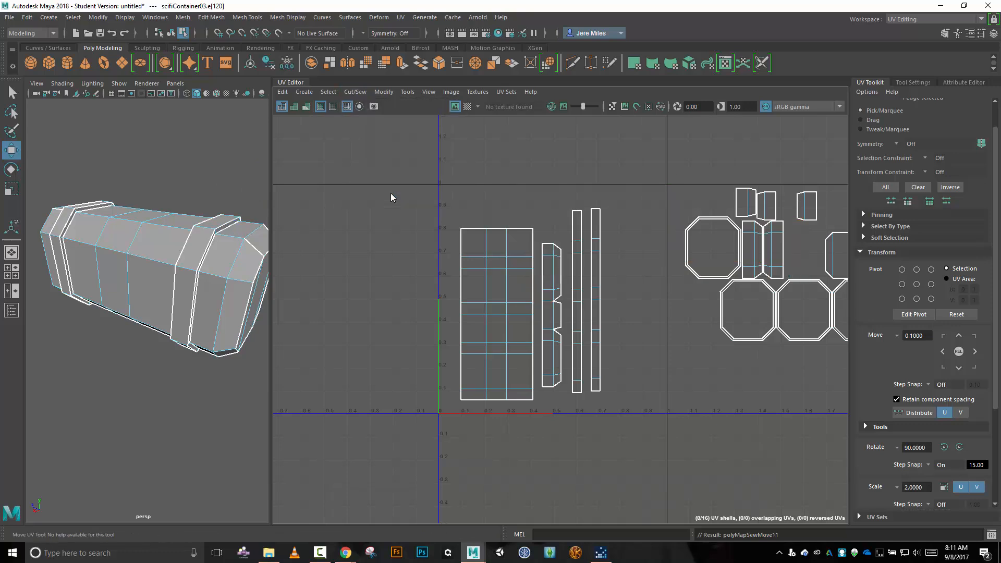
{"action": "left_click", "coordinate": [545, 244]}
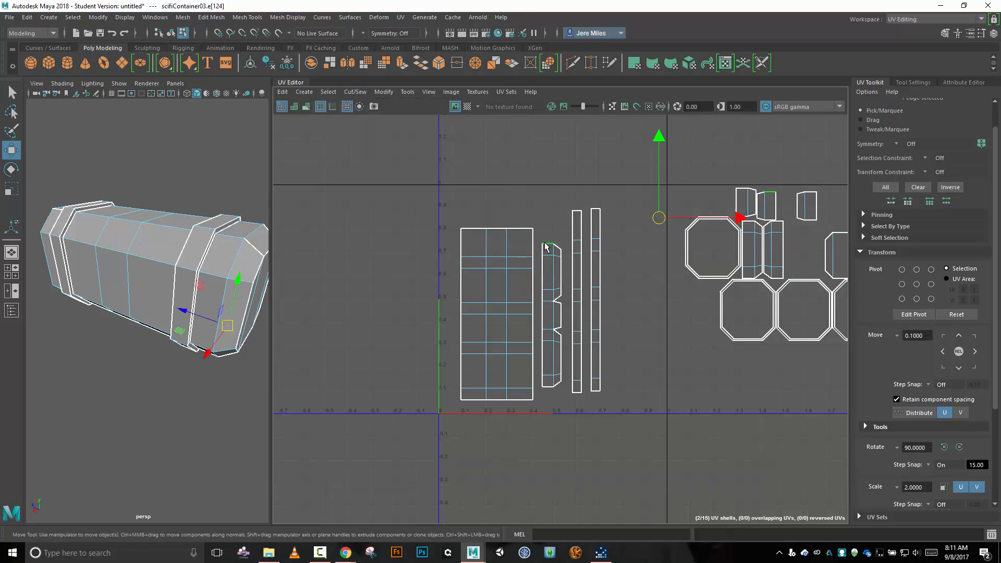
{"action": "left_click", "coordinate": [357, 93]}
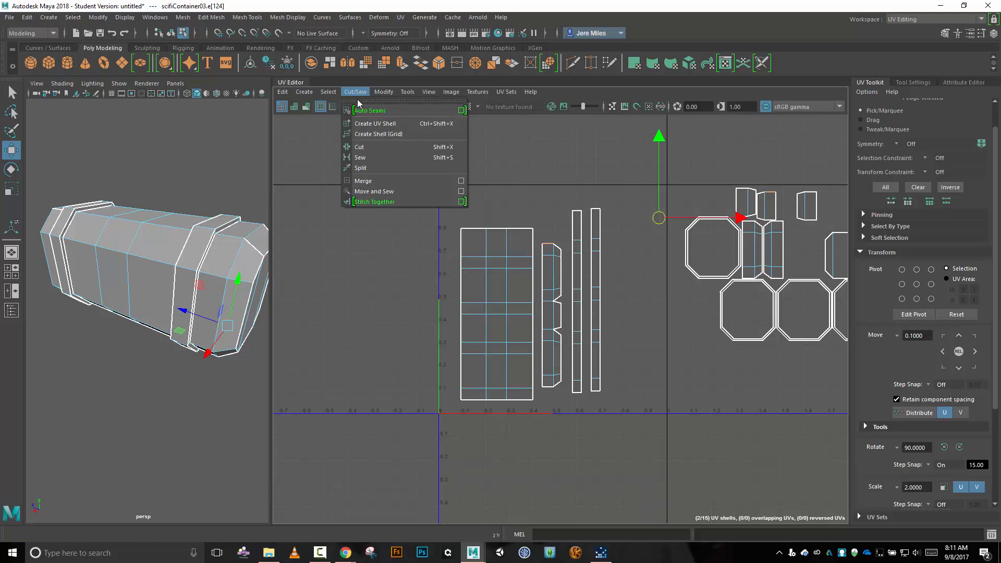
{"action": "left_click", "coordinate": [387, 197]}
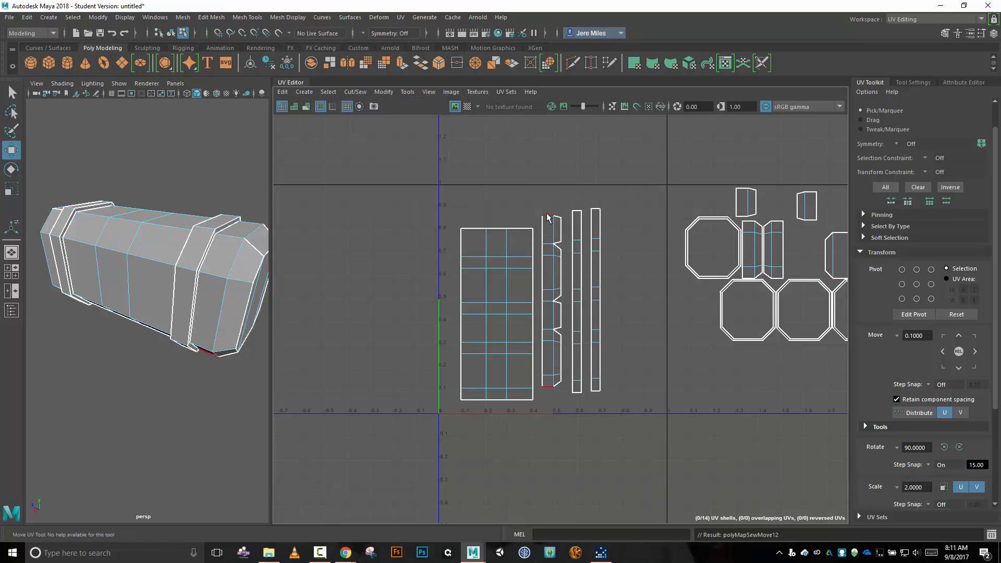
Select the shell of the container's far end section and move it beside the body shell, just outside the 0–1 square.
{"action": "right_click_drag", "start_coordinate": [343, 196], "coordinate": [300, 184]}
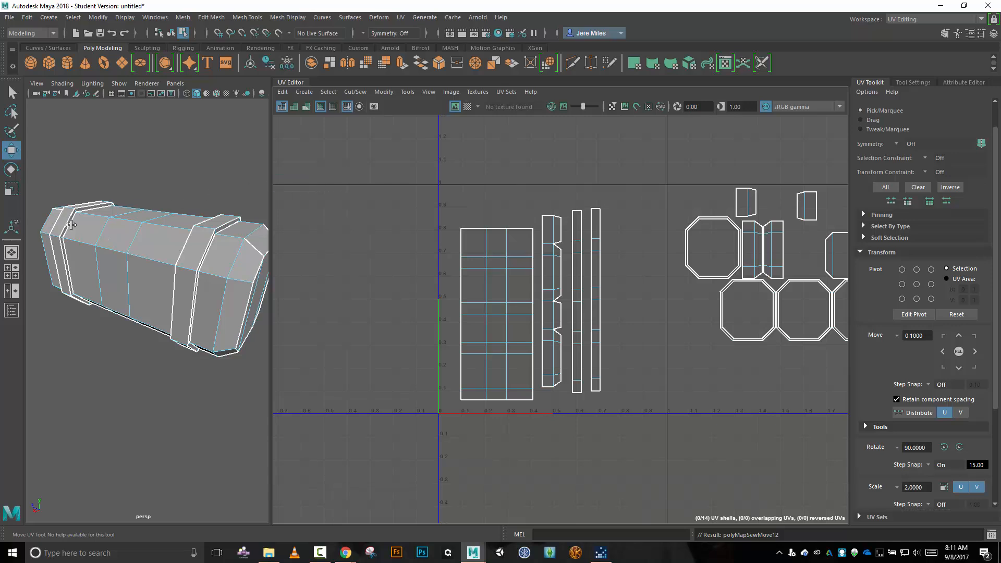
{"action": "left_click", "coordinate": [48, 253]}
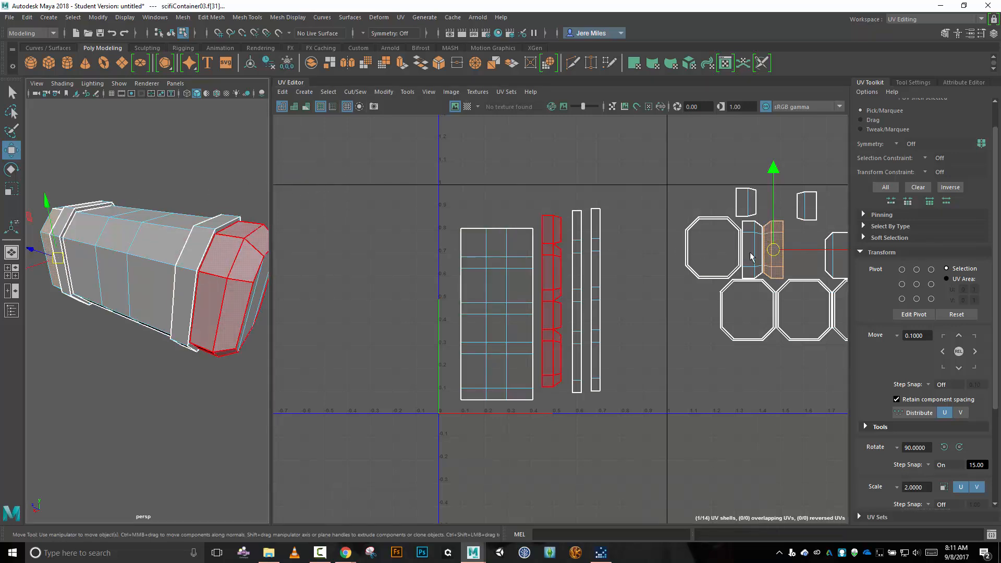
{"action": "left_click_drag", "start_coordinate": [776, 254], "coordinate": [411, 356]}
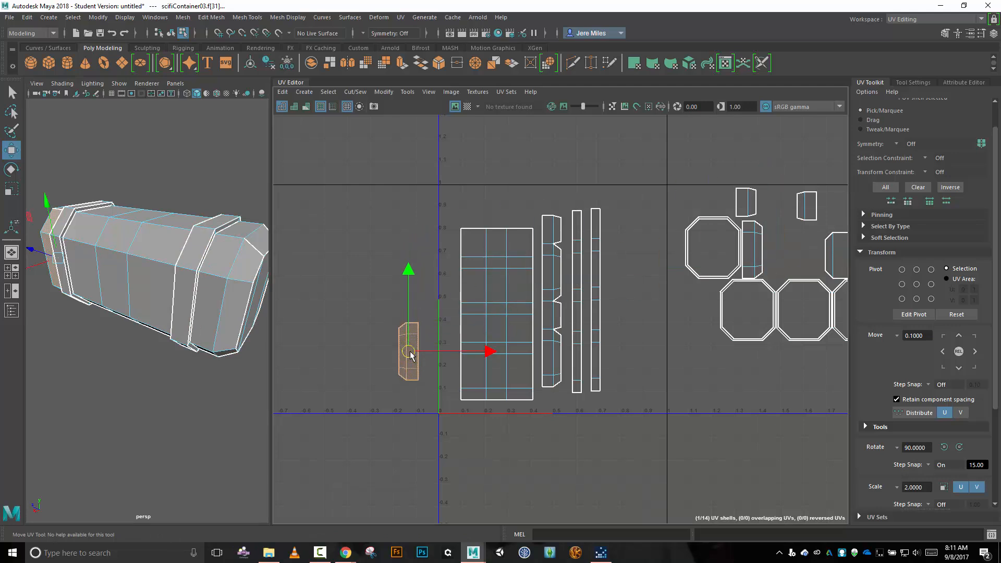
Select the upper edge of the far end section's shell and attach its adjoining section with Move and Sew.
{"action": "right_click_drag", "start_coordinate": [378, 283], "coordinate": [395, 261]}
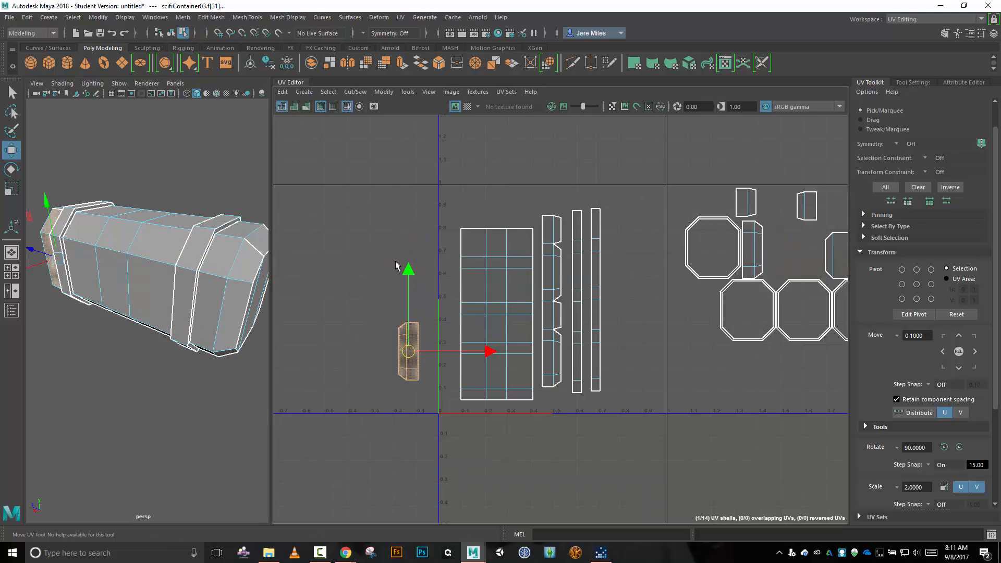
{"action": "left_click", "coordinate": [414, 324]}
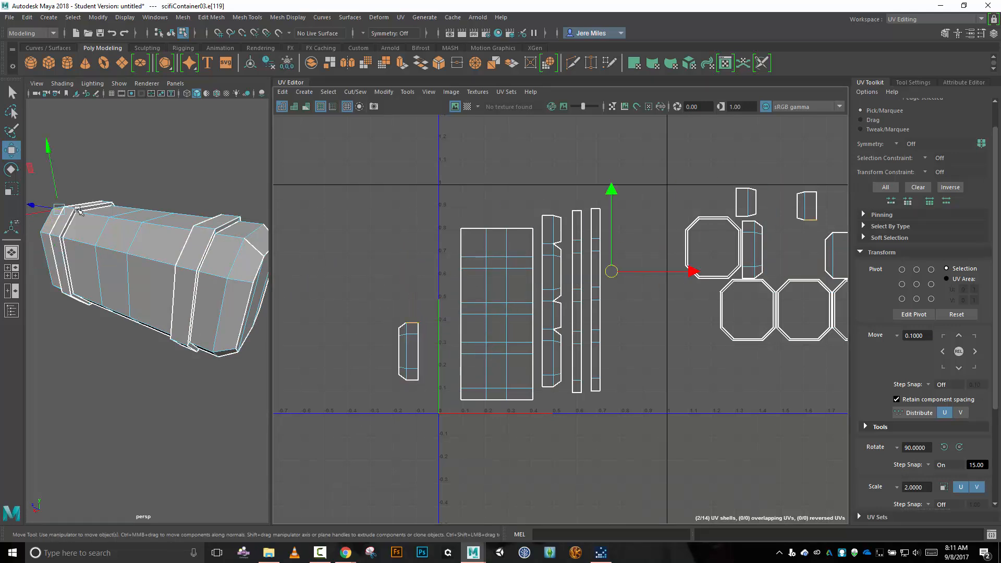
{"action": "left_click", "coordinate": [360, 92]}
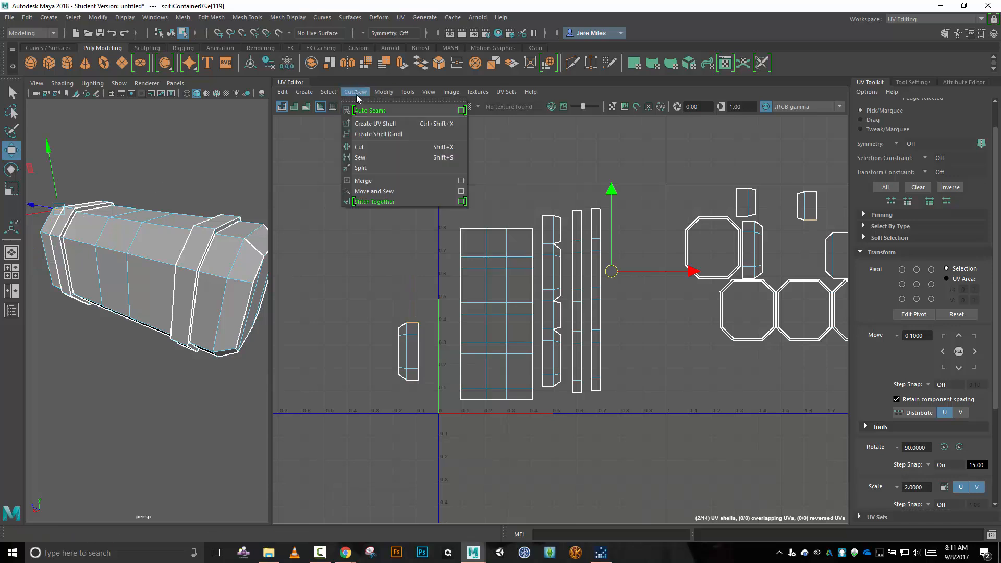
{"action": "left_click", "coordinate": [393, 190]}
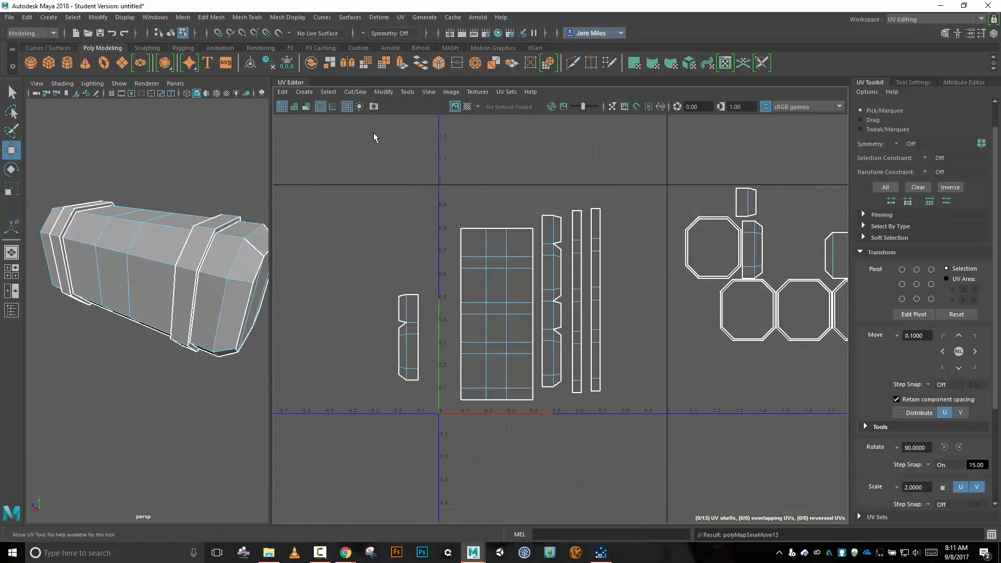
{"action": "left_click", "coordinate": [356, 93]}
{"action": "left_click", "coordinate": [384, 189]}
{"action": "left_click", "coordinate": [355, 92]}
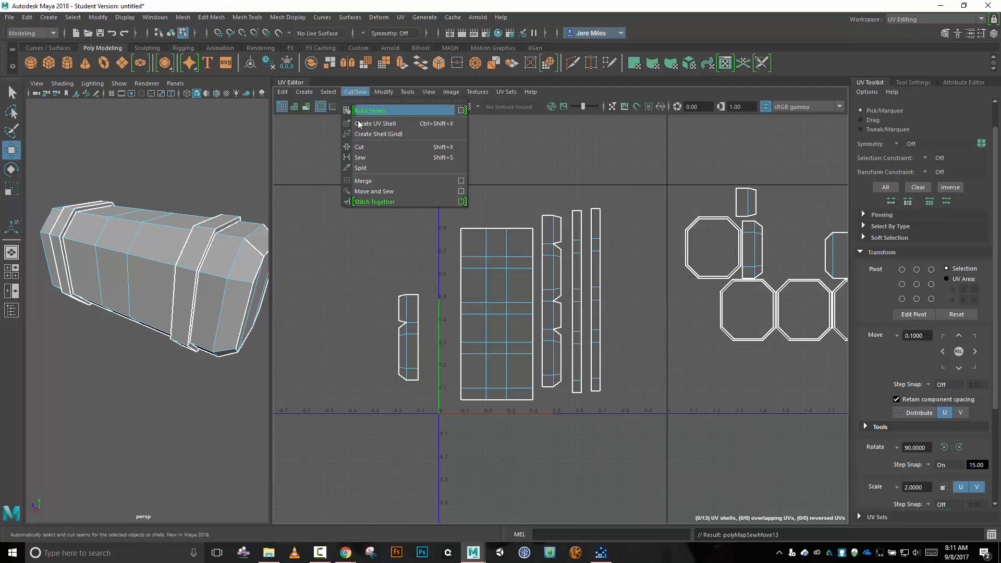
{"action": "left_click", "coordinate": [386, 189]}
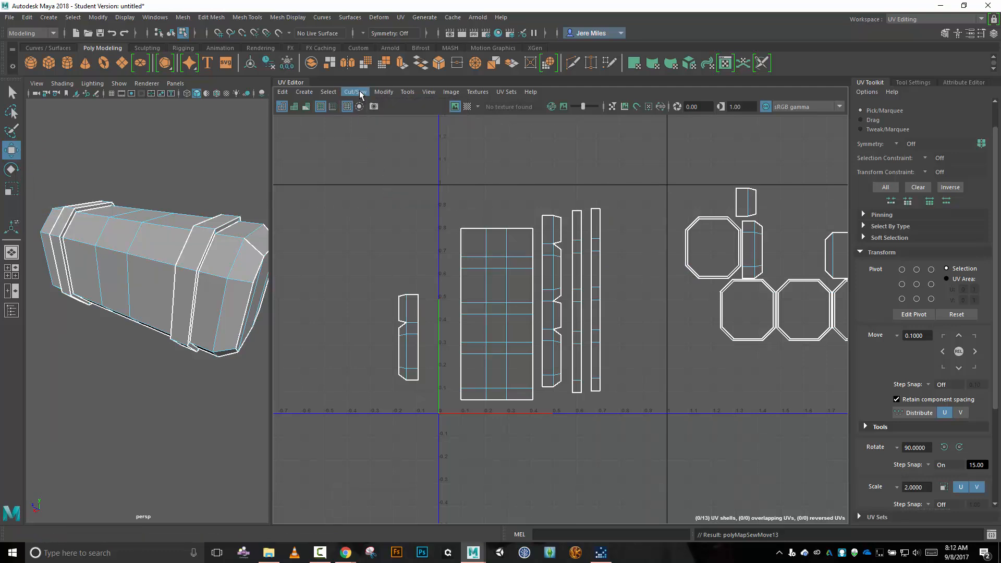
Complete the far end strip by sewing on its two remaining sections, one at each new upper edge, with Move and Sew.
{"action": "left_click", "coordinate": [415, 295]}
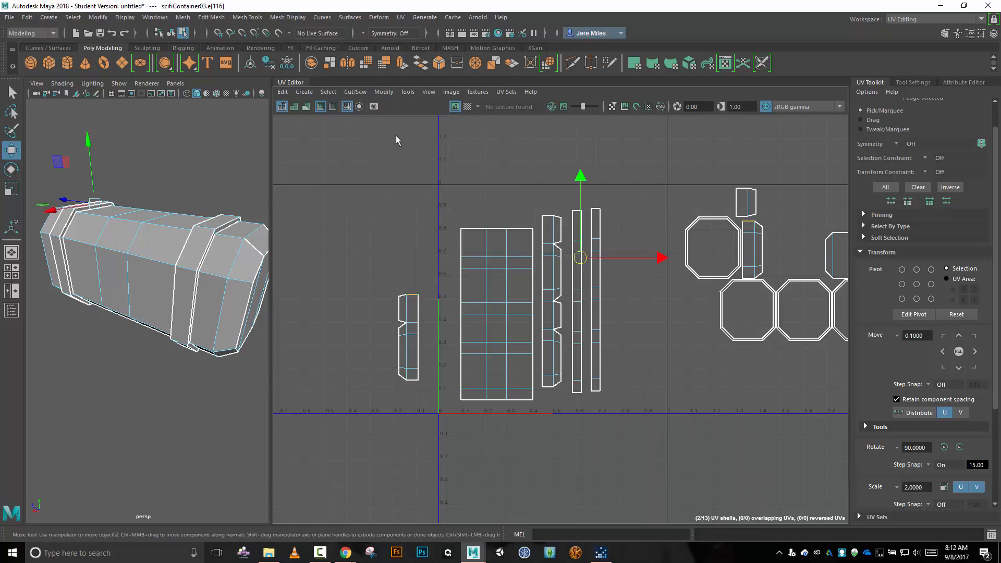
{"action": "left_click", "coordinate": [355, 92]}
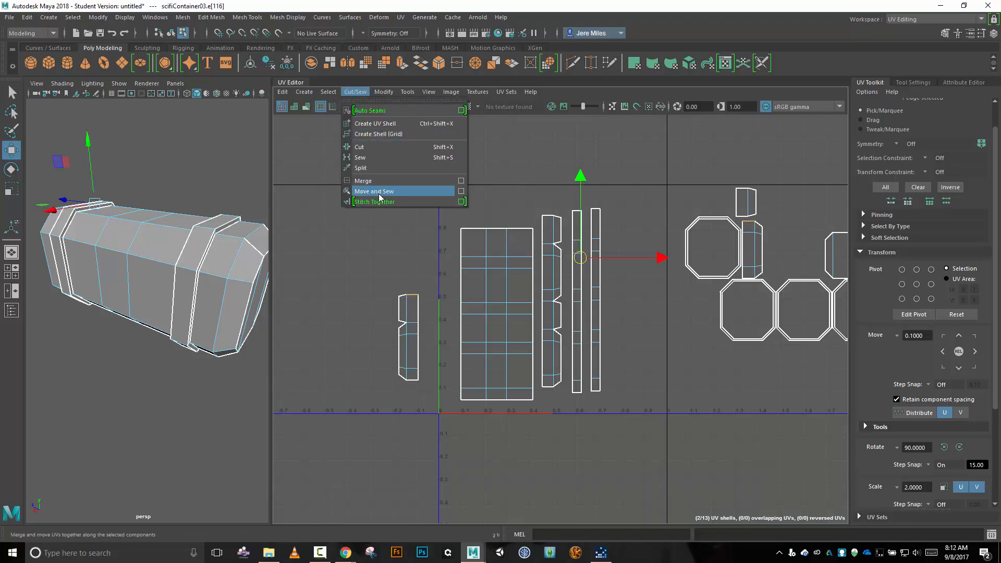
{"action": "left_click", "coordinate": [378, 192]}
{"action": "left_click", "coordinate": [415, 239]}
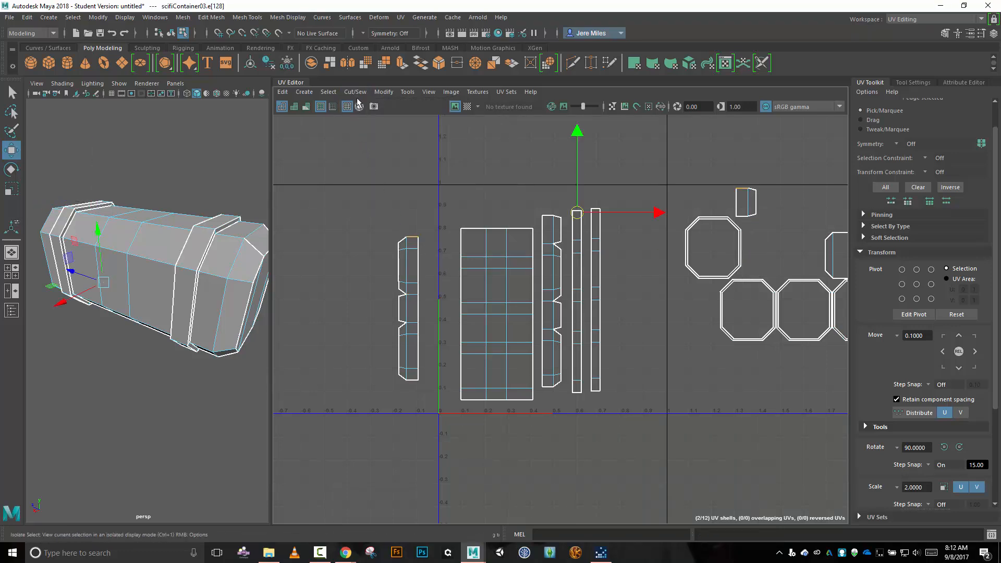
{"action": "left_click", "coordinate": [355, 92]}
{"action": "left_click", "coordinate": [387, 192]}
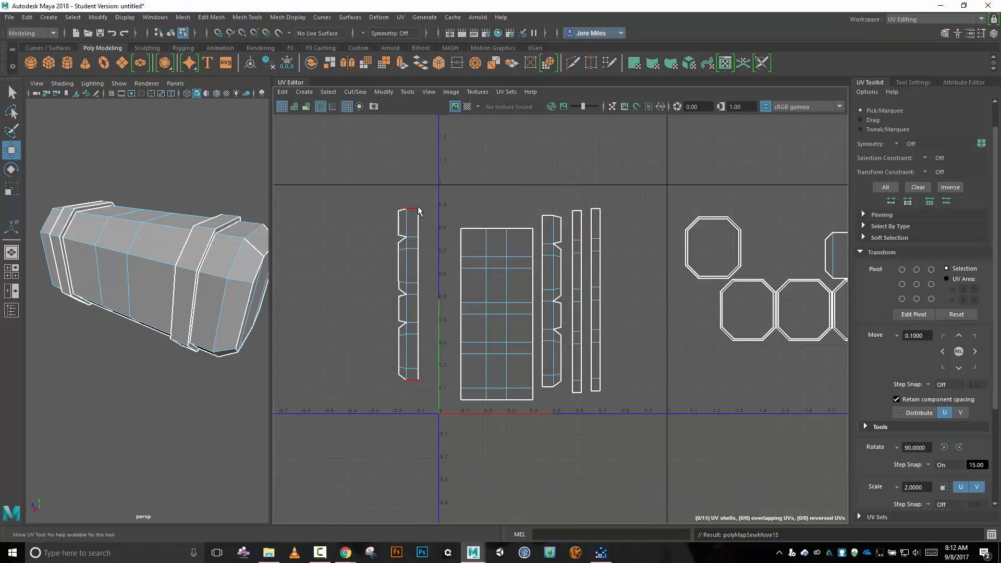
{"action": "left_click", "coordinate": [416, 209]}
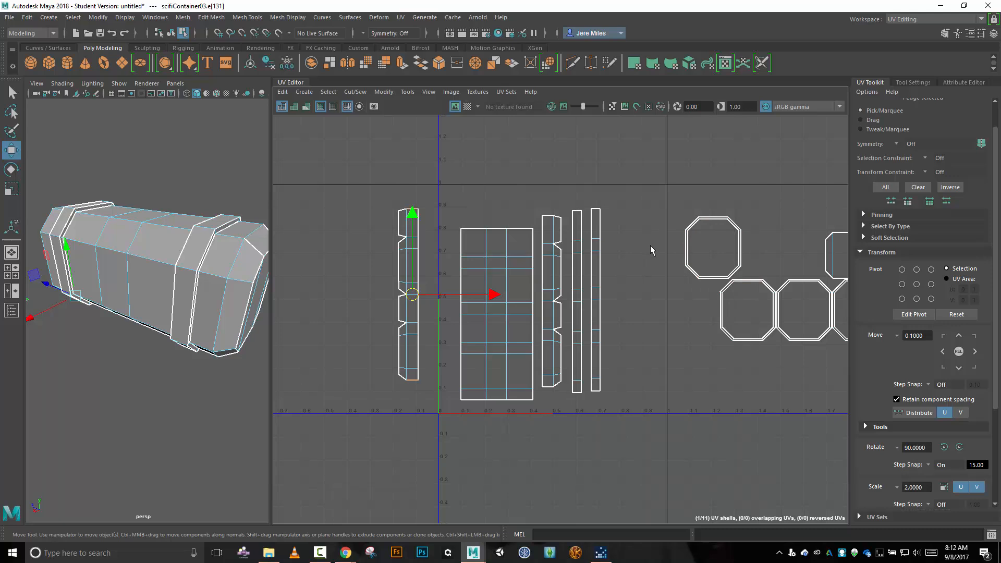
Select the near band's octagonal rim shell beside the 0–1 square and try to unfold it.
{"action": "right_click_drag", "start_coordinate": [666, 185], "coordinate": [632, 170]}
{"action": "left_click", "coordinate": [711, 222]}
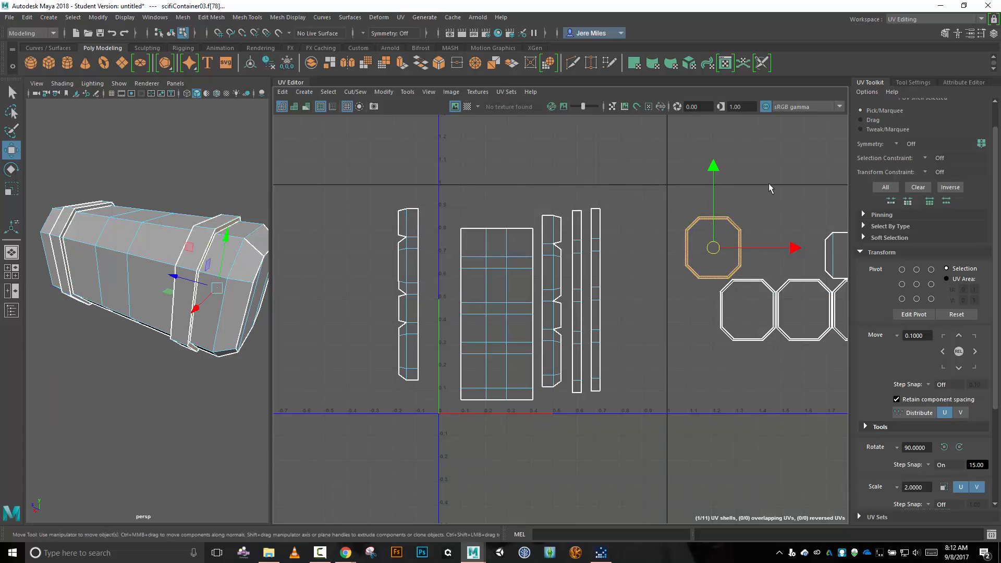
{"action": "scroll", "coordinate": [769, 209], "scroll_direction": "up", "scroll_amount": 6}
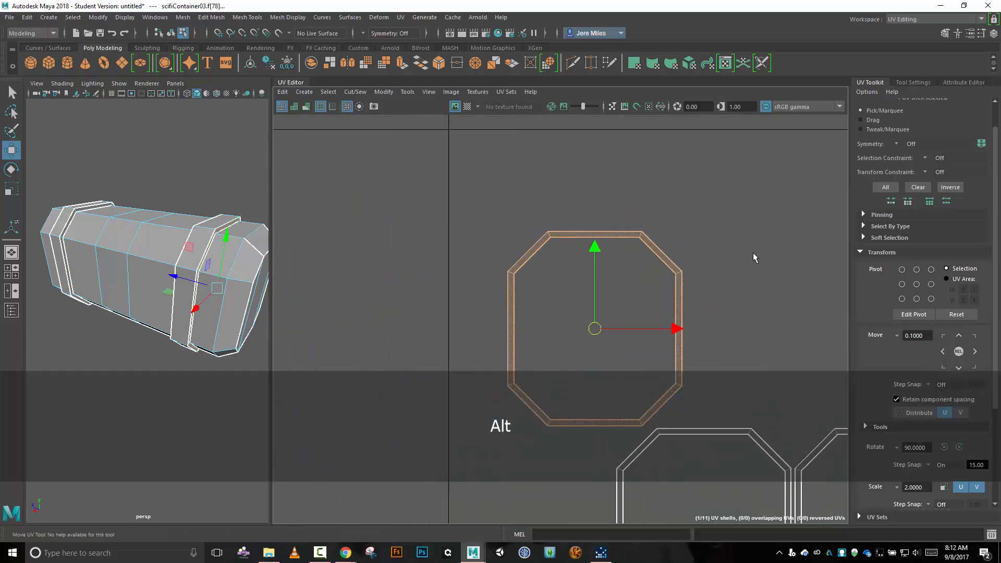
{"action": "middle_click_drag", "start_coordinate": [753, 254], "coordinate": [725, 180], "text": "alt"}
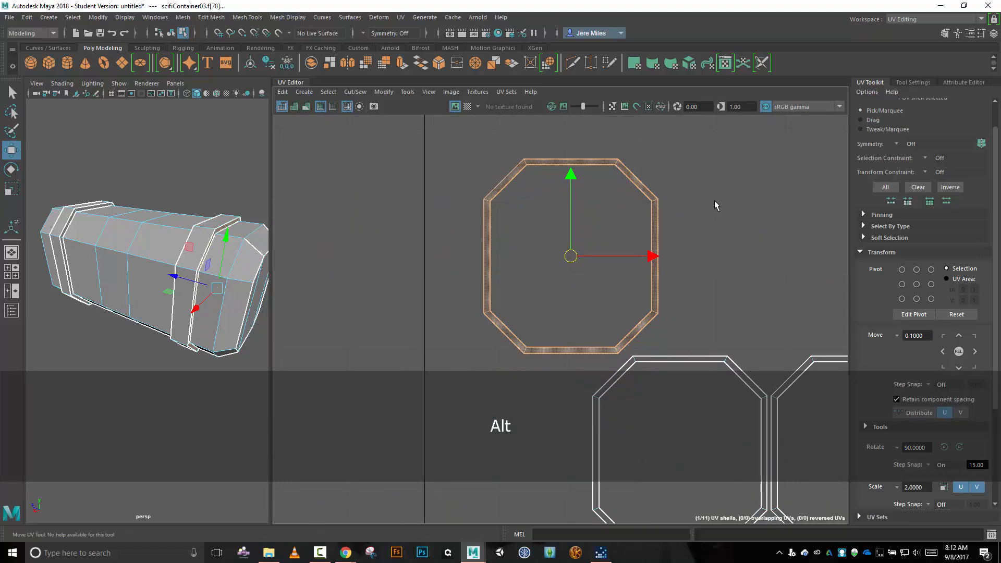
{"action": "scroll", "coordinate": [714, 200], "scroll_direction": "down", "scroll_amount": 3}
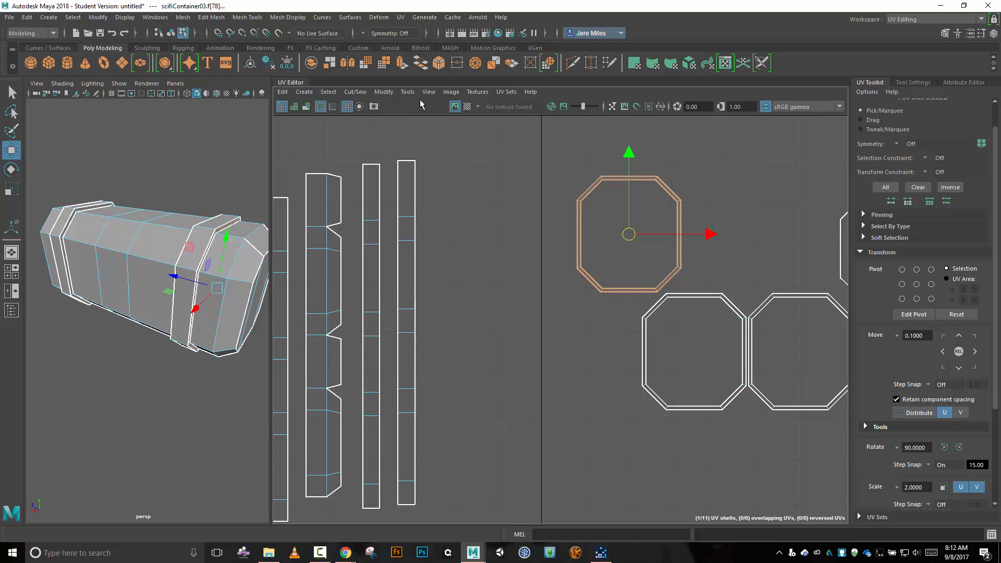
{"action": "left_click", "coordinate": [286, 97]}
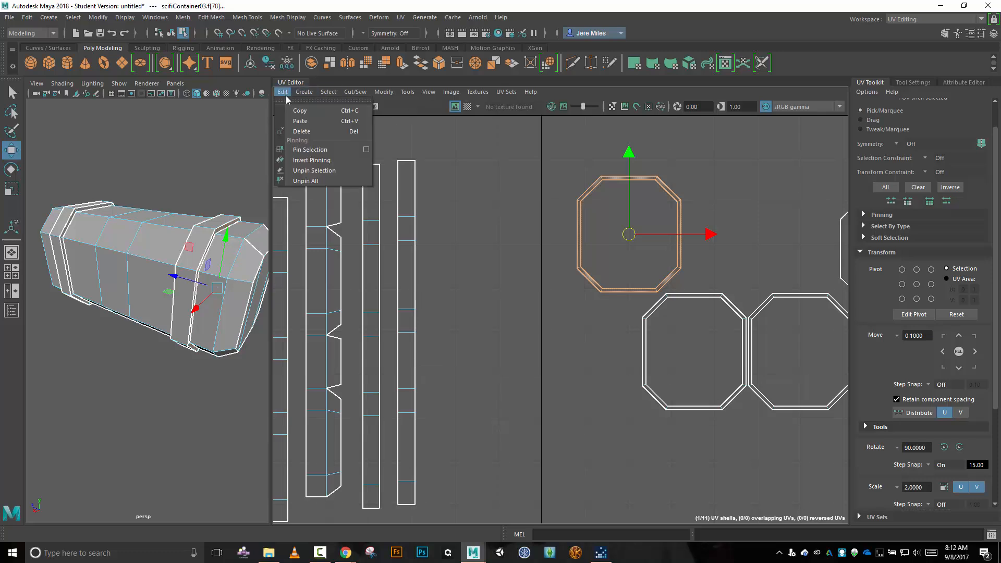
{"action": "mouse_move", "coordinate": [305, 93]}
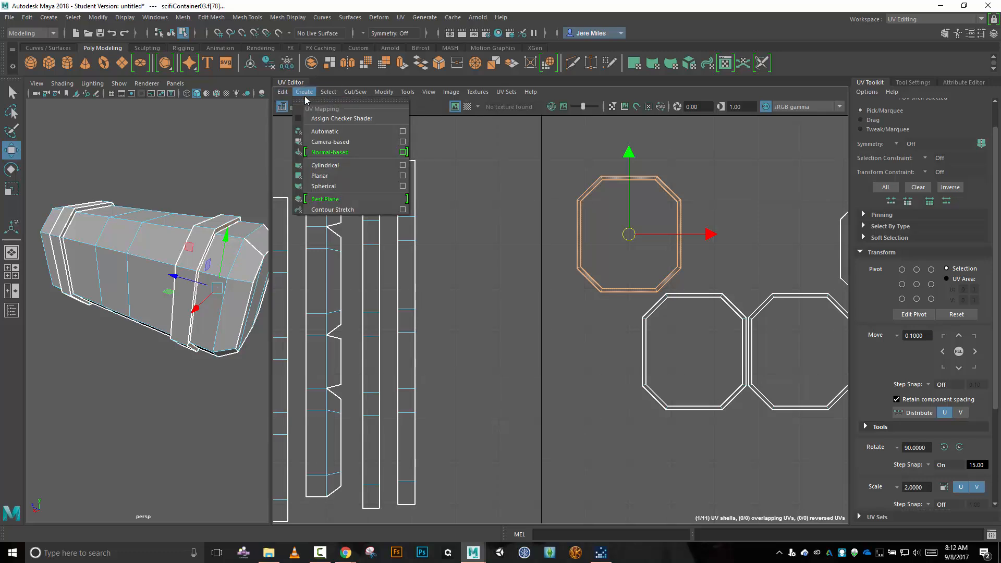
{"action": "mouse_move", "coordinate": [340, 98]}
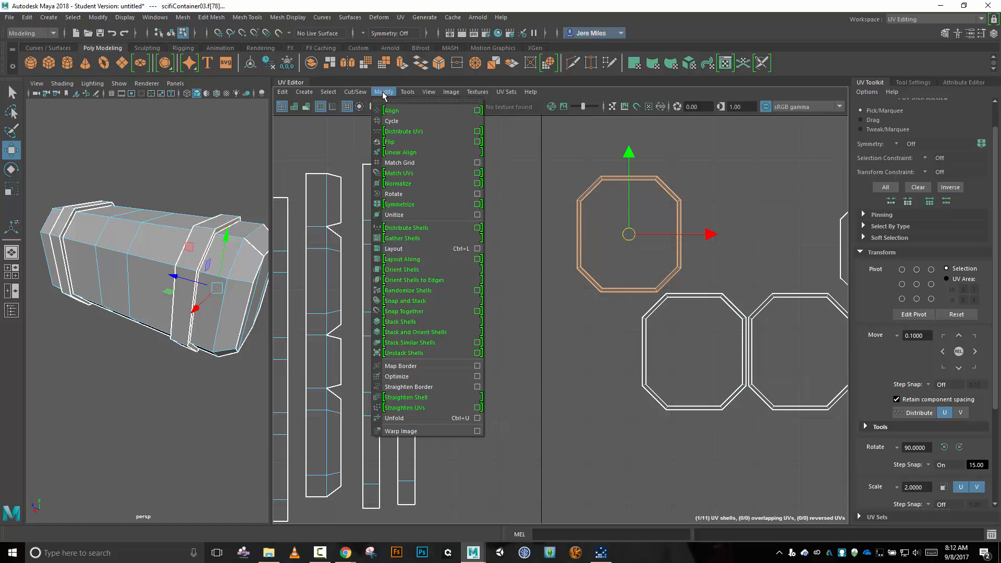
{"action": "left_click", "coordinate": [419, 417]}
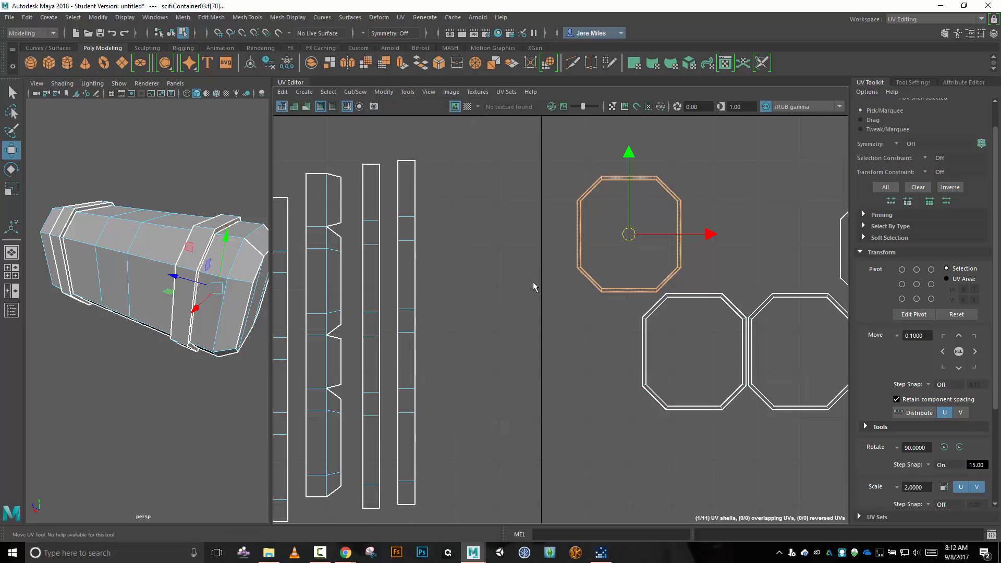
Select the eight corner edges of the near band's isolated octagonal rim shell and cut them into separate segments.
{"action": "key", "text": "alt"}
{"action": "scroll", "coordinate": [721, 211], "scroll_direction": "up", "scroll_amount": 5}
{"action": "right_click", "coordinate": [721, 210]}
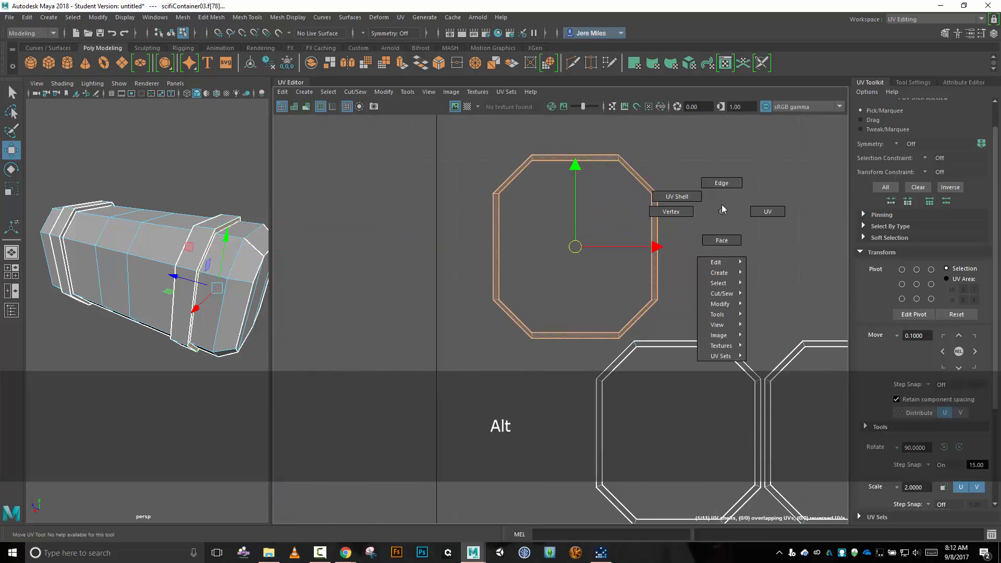
{"action": "left_click", "coordinate": [723, 193]}
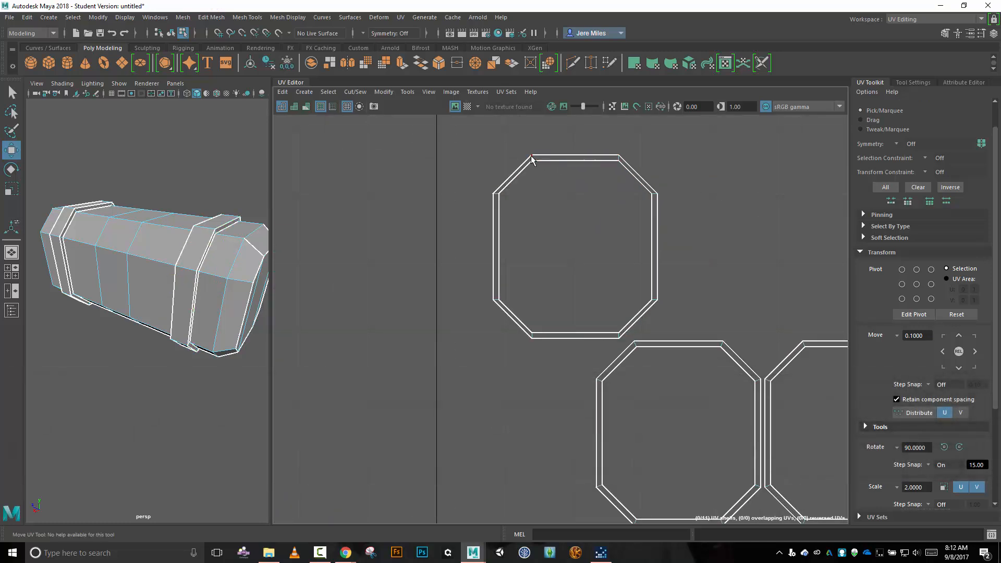
{"action": "left_click", "coordinate": [531, 155]}
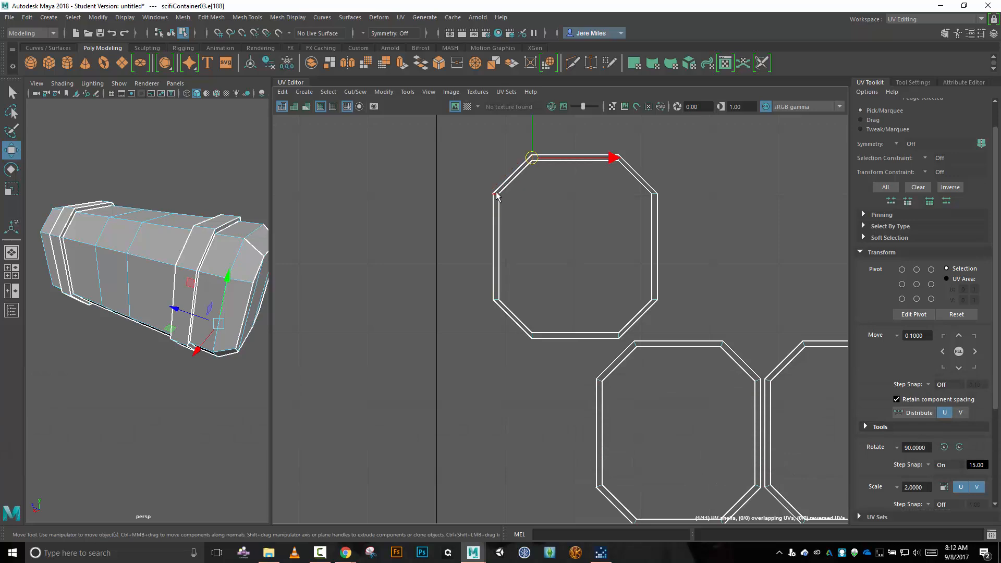
{"action": "left_click", "coordinate": [496, 192], "text": "shift"}
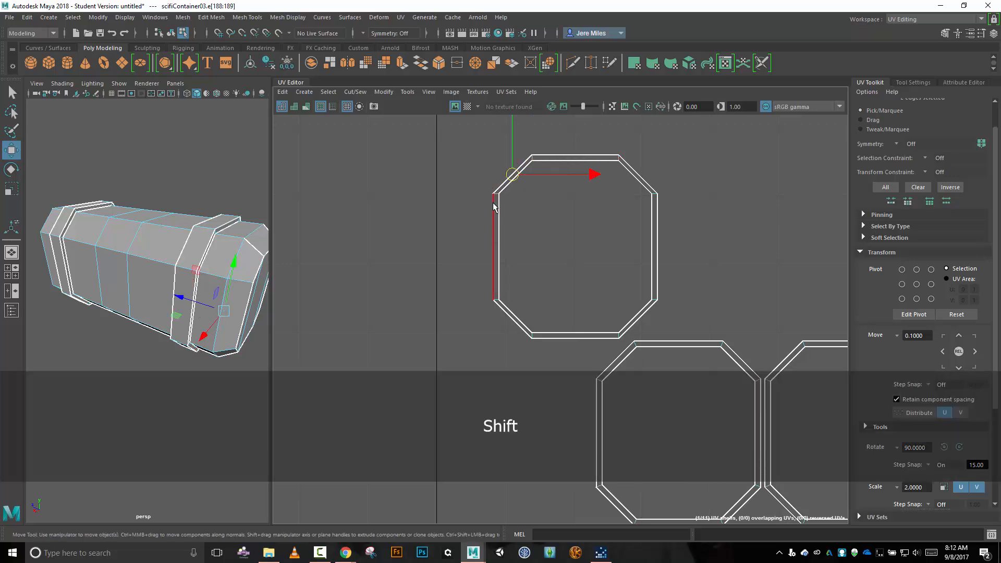
{"action": "left_click", "coordinate": [496, 299], "text": "shift"}
{"action": "left_click", "coordinate": [532, 336], "text": "shift"}
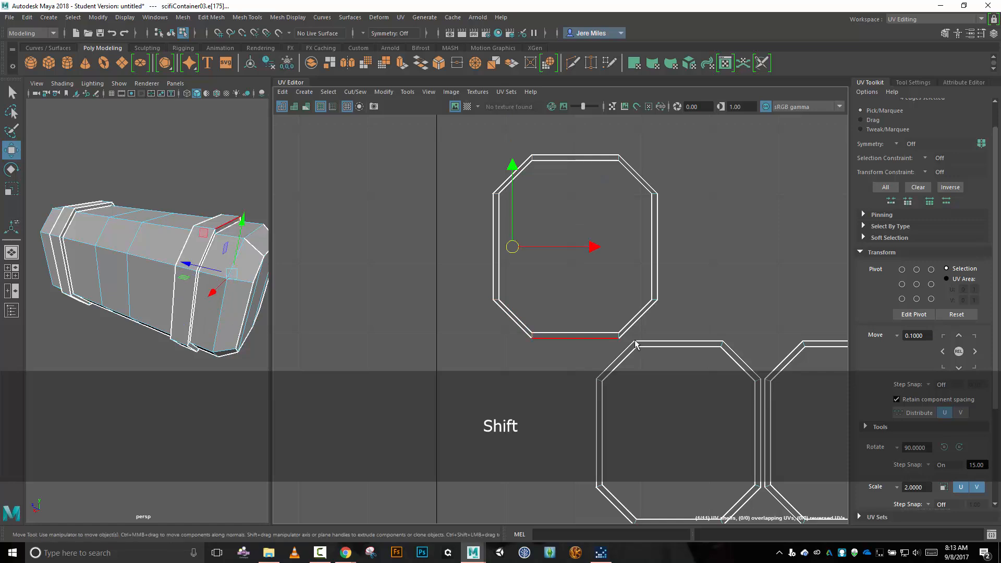
{"action": "left_click", "coordinate": [623, 338], "text": "shift"}
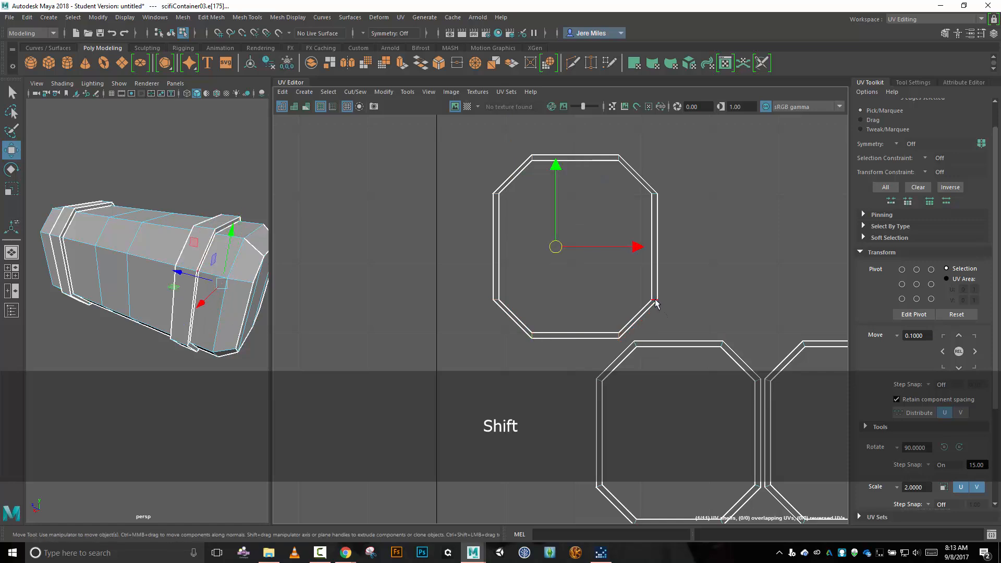
{"action": "left_click", "coordinate": [655, 301], "text": "shift"}
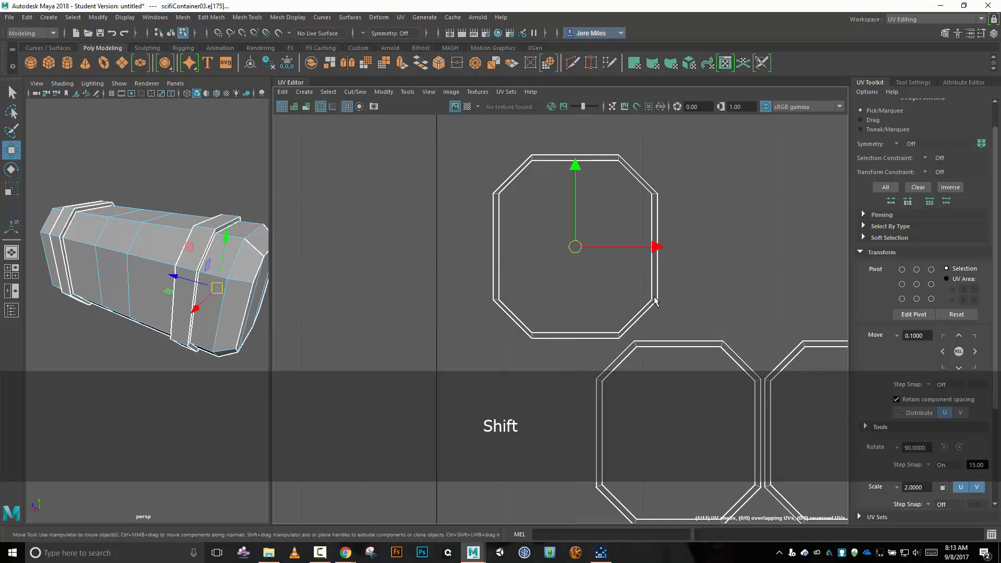
{"action": "left_click", "coordinate": [655, 196], "text": "shift"}
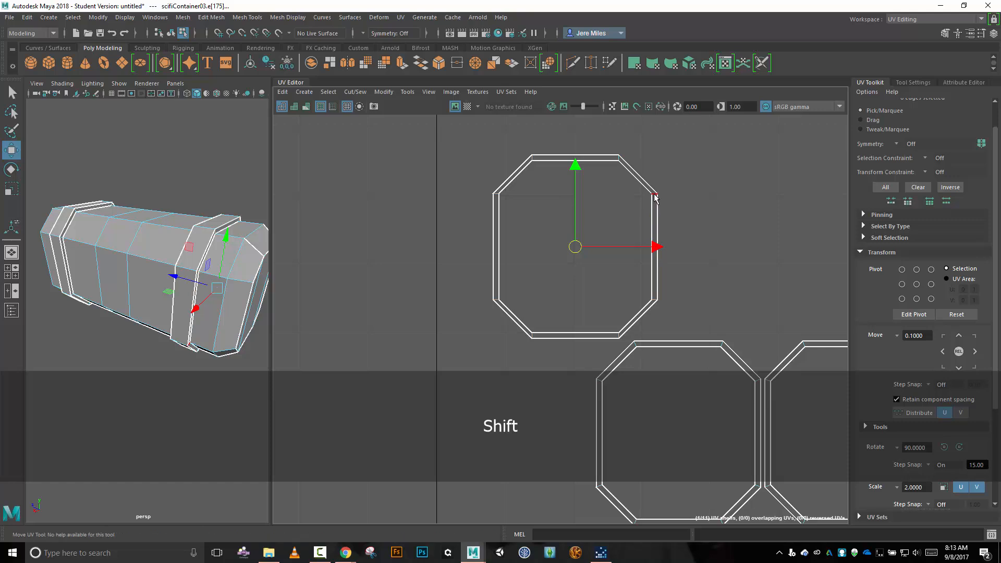
{"action": "left_click", "coordinate": [621, 164], "text": "shift"}
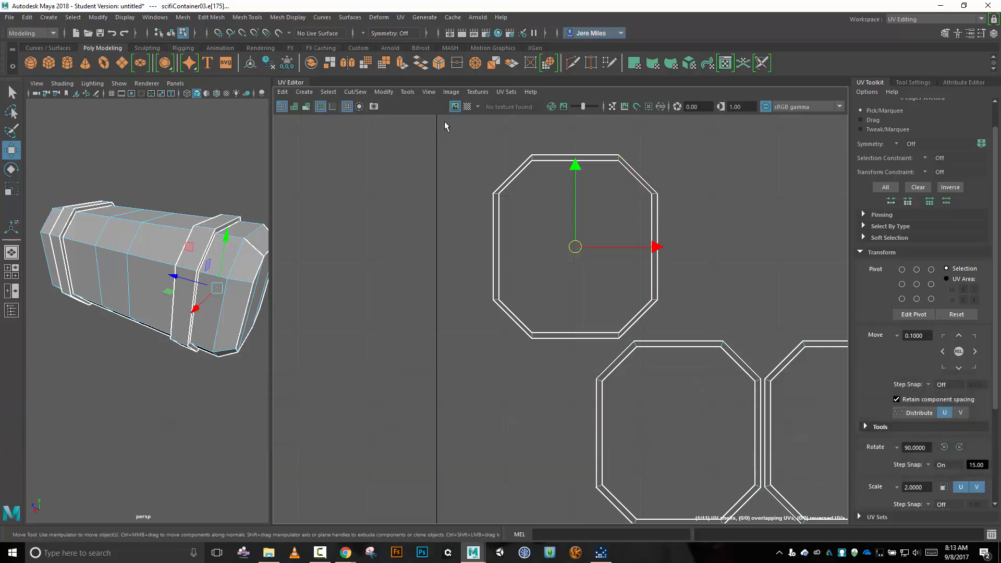
{"action": "key", "text": "shift+x"}
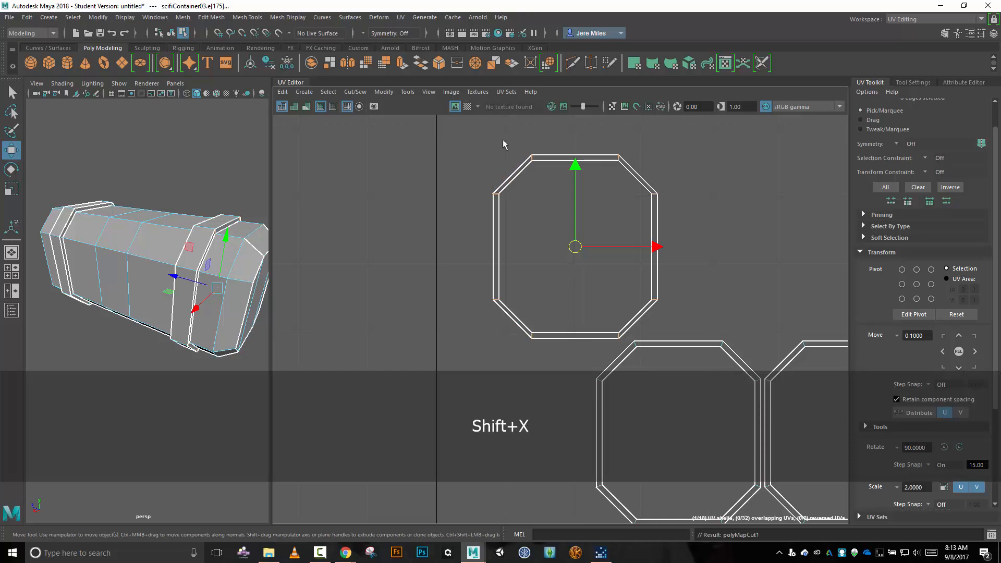
{"action": "left_click", "coordinate": [362, 92]}
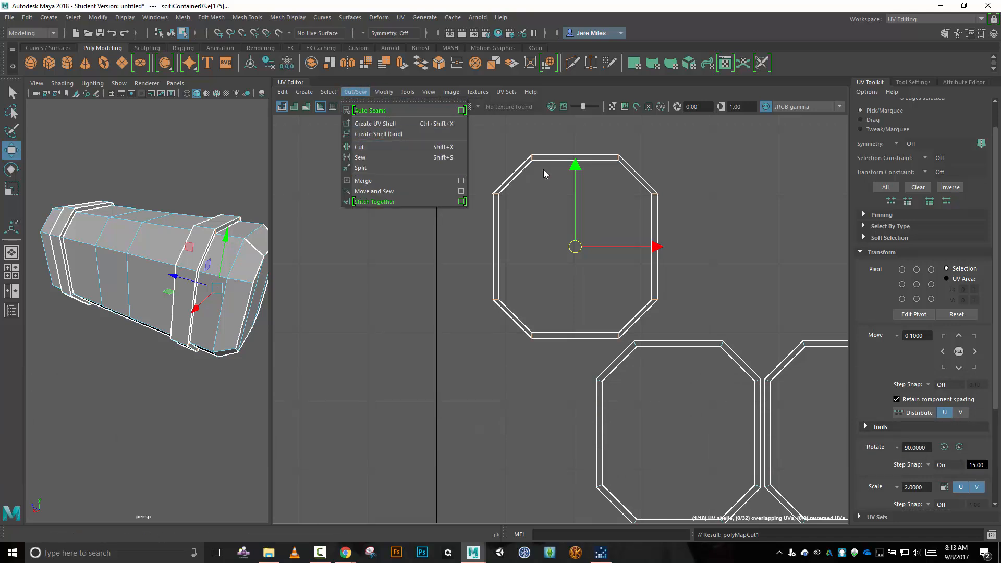
Select the left vertical segment of the cut rim and move its shell horizontally outward, clear of the octagon.
{"action": "right_click_drag", "start_coordinate": [449, 303], "coordinate": [412, 283]}
{"action": "left_click", "coordinate": [490, 250]}
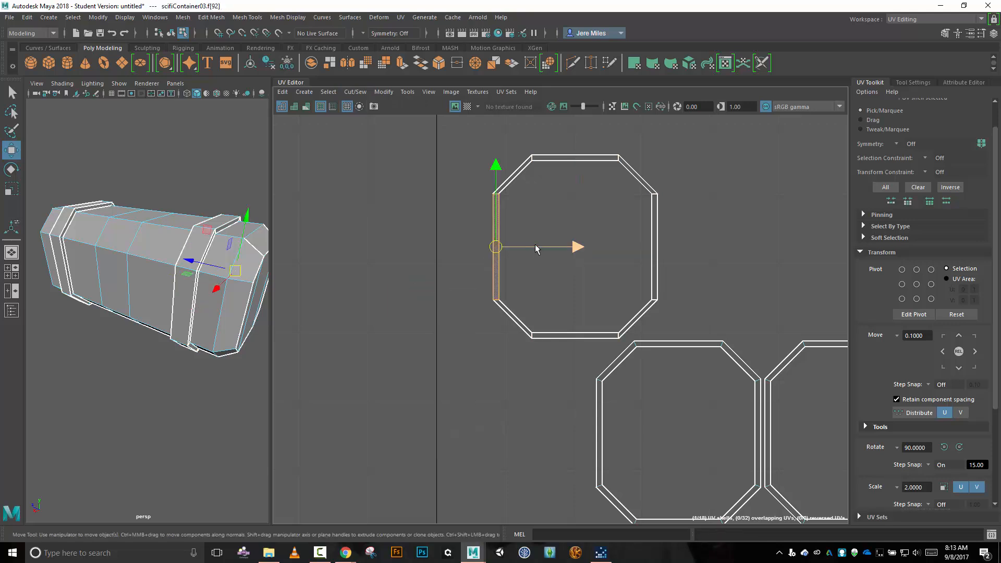
{"action": "left_click_drag", "start_coordinate": [542, 247], "coordinate": [464, 247]}
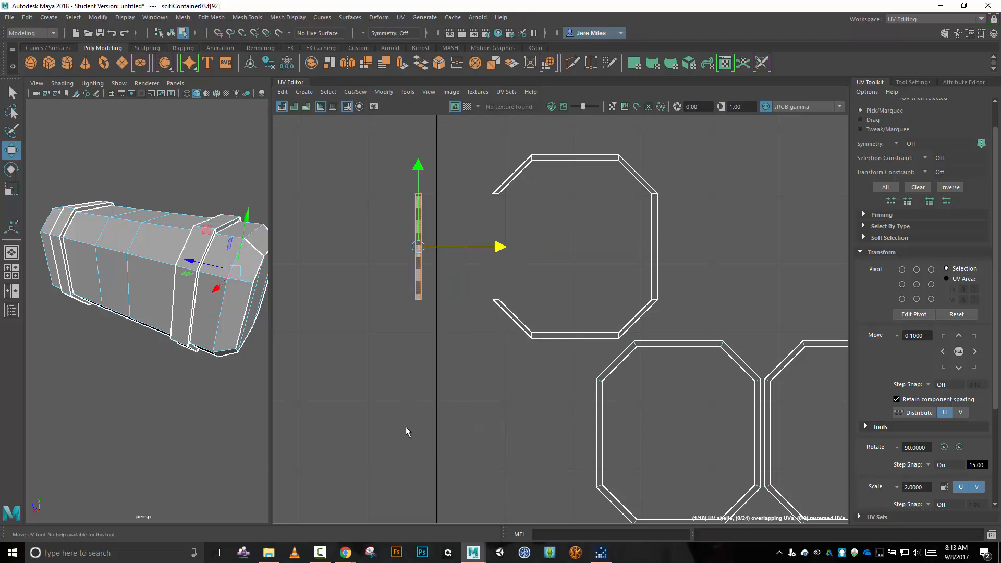
Select the eight corner edges of the first octagonal rim in the lower row and cut them.
{"action": "middle_click_drag", "start_coordinate": [405, 432], "coordinate": [326, 270], "text": "alt"}
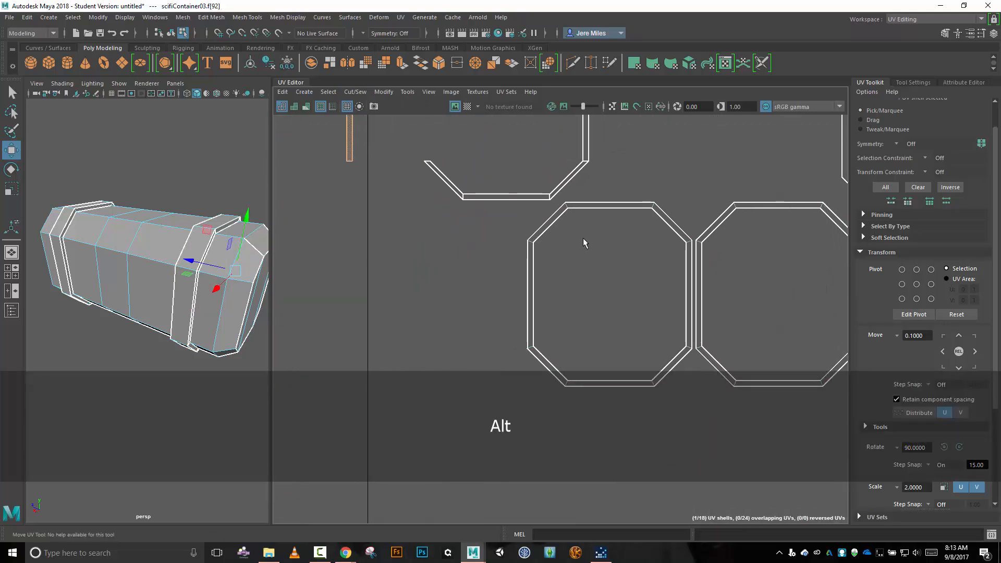
{"action": "right_click_drag", "start_coordinate": [630, 178], "coordinate": [632, 150]}
{"action": "left_click", "coordinate": [568, 204]}
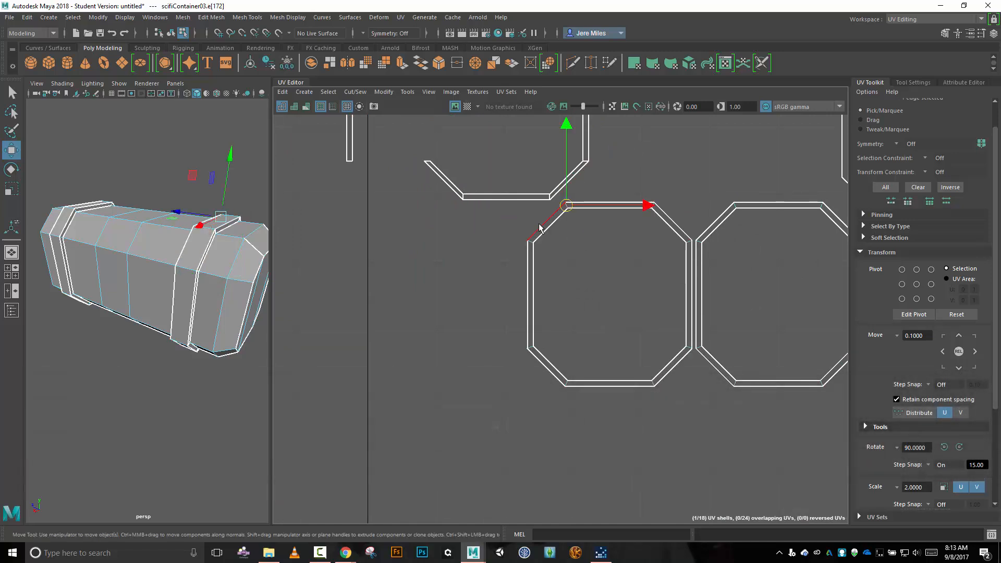
{"action": "left_click", "coordinate": [532, 242], "text": "shift"}
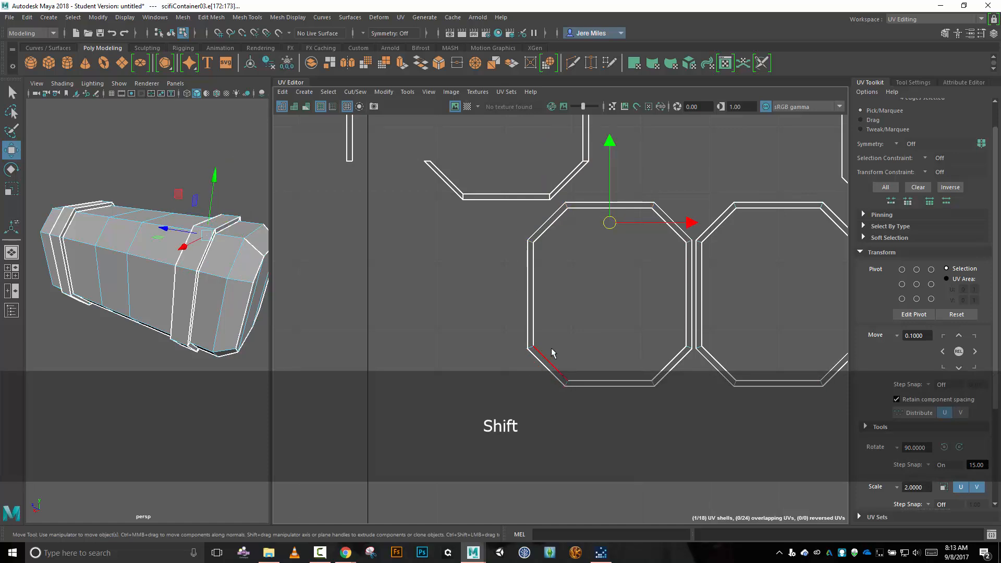
{"action": "left_click", "coordinate": [688, 348], "text": "shift"}
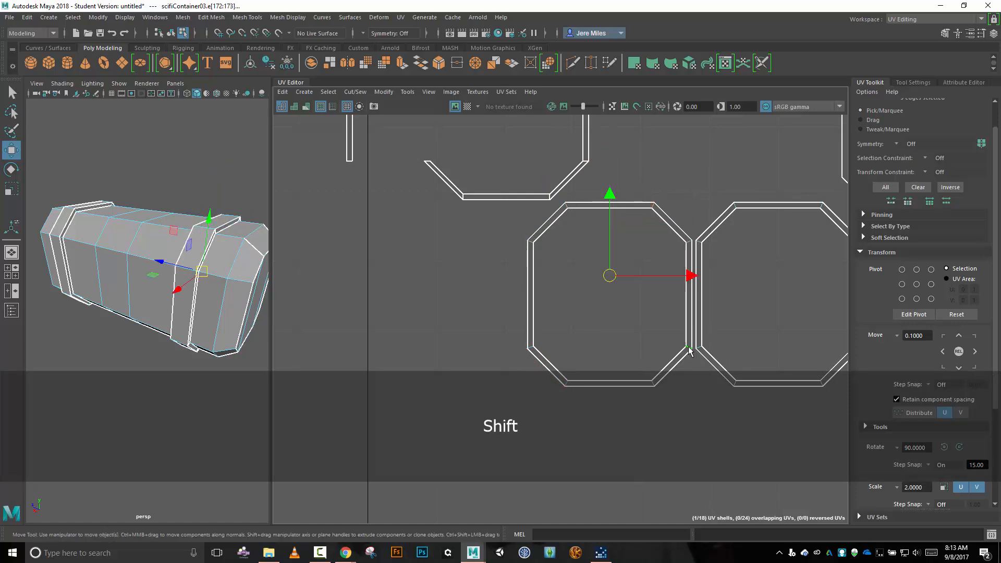
{"action": "left_click", "coordinate": [651, 385], "text": "shift"}
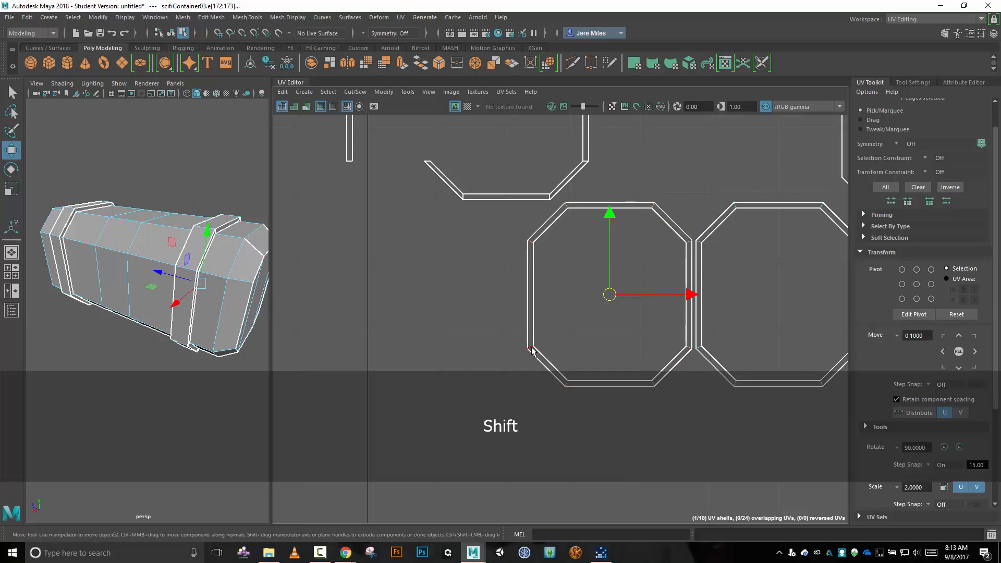
{"action": "left_click", "coordinate": [581, 205], "text": "shift"}
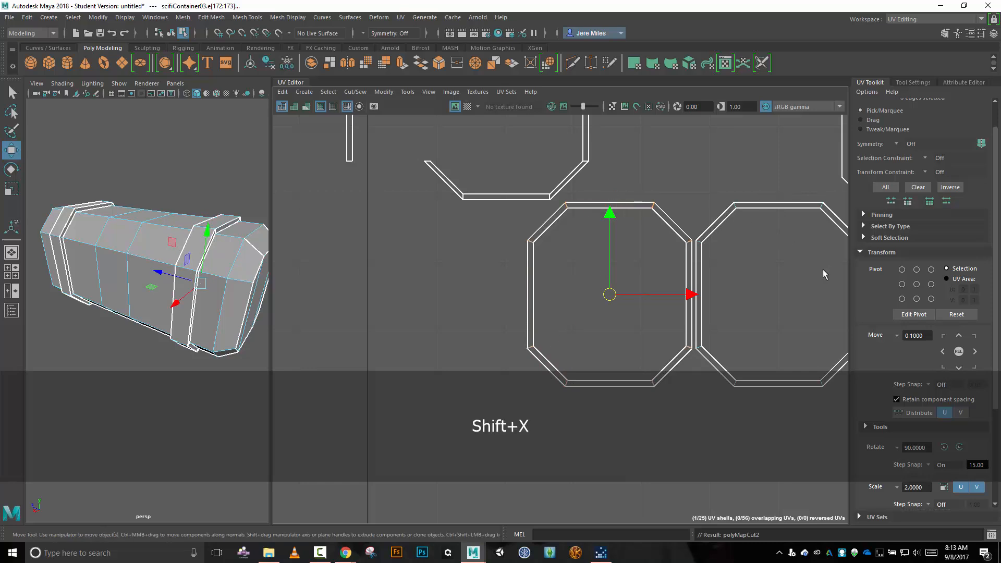
Cut the middle octagonal rim of the lower row along its eight corner edges.
{"action": "middle_click_drag", "start_coordinate": [789, 270], "coordinate": [555, 250], "text": "alt"}
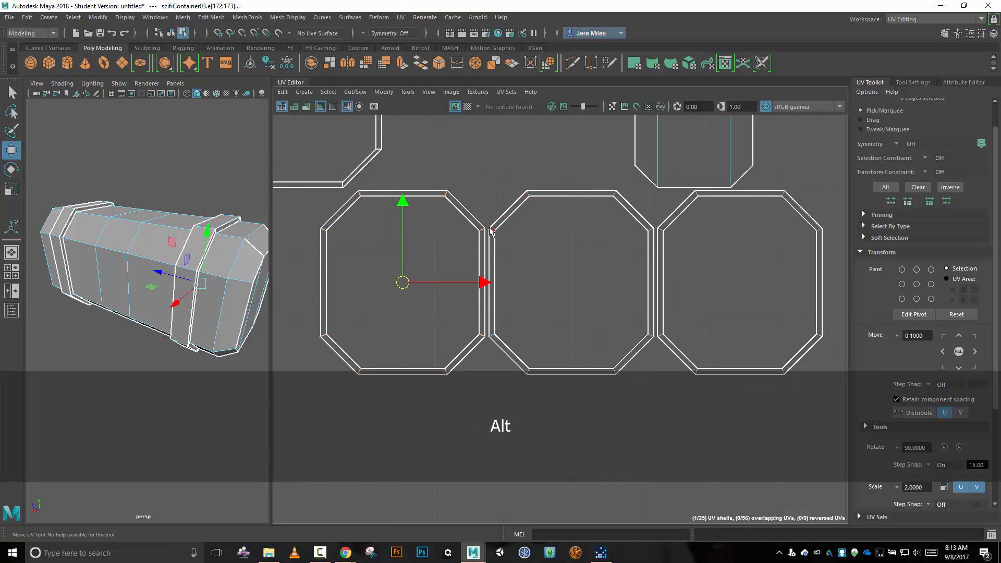
{"action": "left_click", "coordinate": [492, 229]}
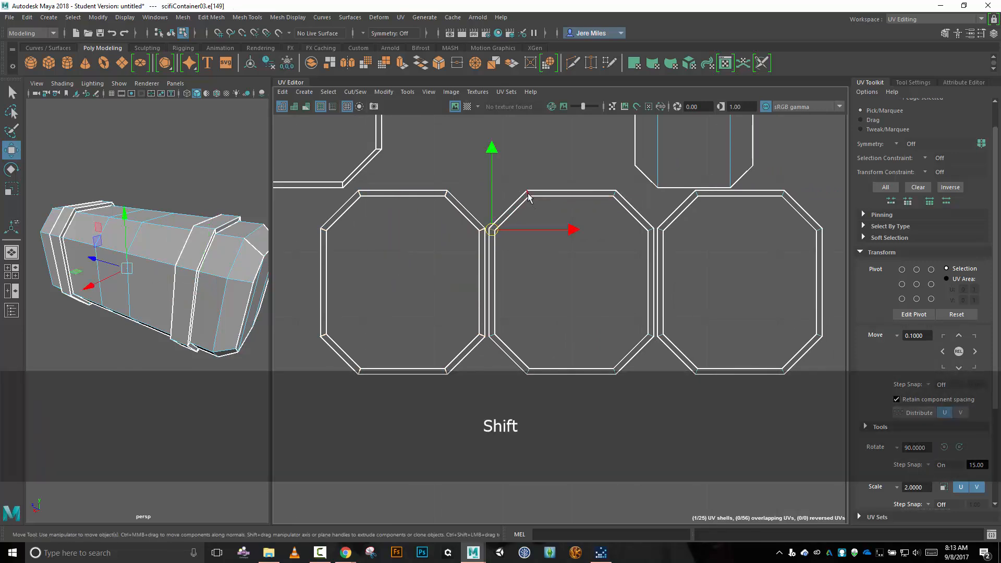
{"action": "left_click", "coordinate": [573, 197], "text": "shift"}
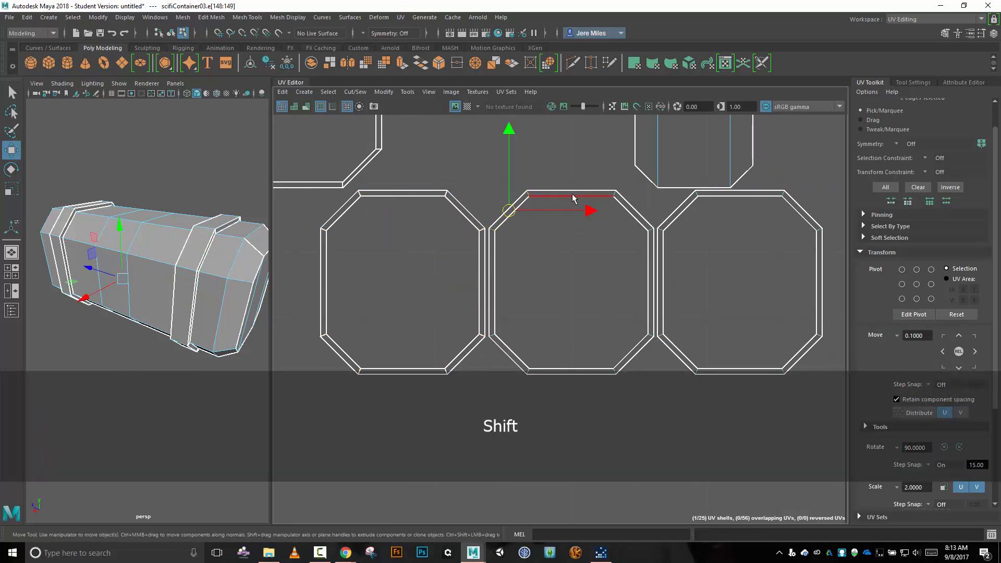
{"action": "left_click", "coordinate": [614, 193], "text": "shift"}
{"action": "left_click", "coordinate": [650, 230], "text": "shift"}
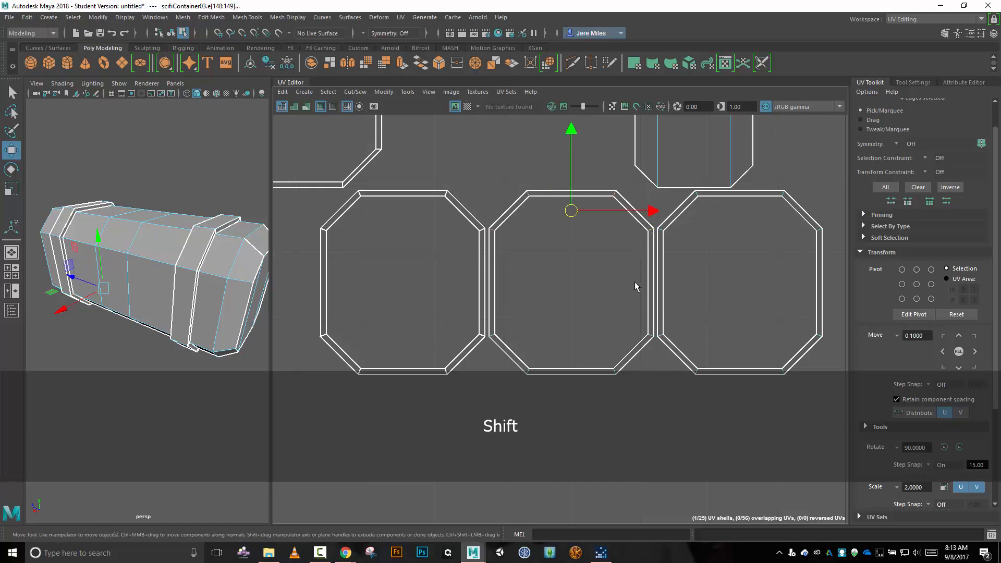
{"action": "left_click", "coordinate": [648, 331], "text": "shift"}
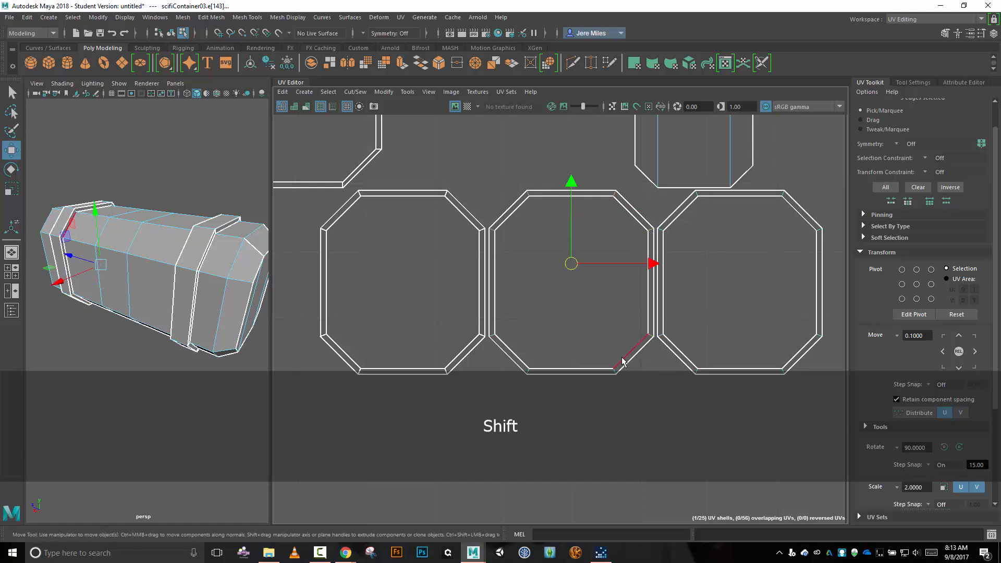
{"action": "left_click", "coordinate": [615, 372], "text": "shift"}
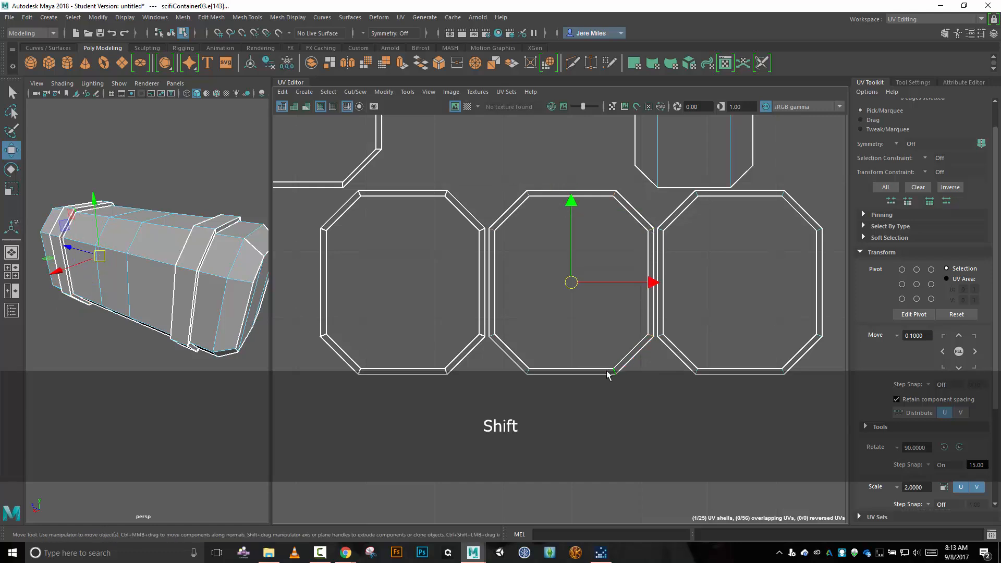
{"action": "left_click", "coordinate": [528, 371], "text": "shift"}
{"action": "key", "text": "shift+x"}
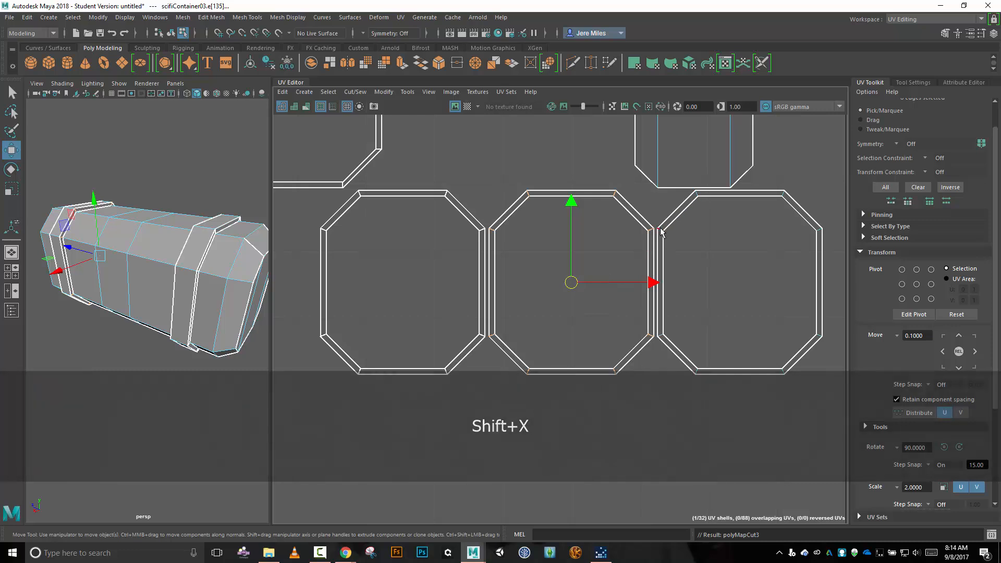
Cut the last octagonal rim of the lower row apart at its eight corner edges.
{"action": "left_click", "coordinate": [691, 210]}
{"action": "left_click", "coordinate": [714, 196], "text": "shift"}
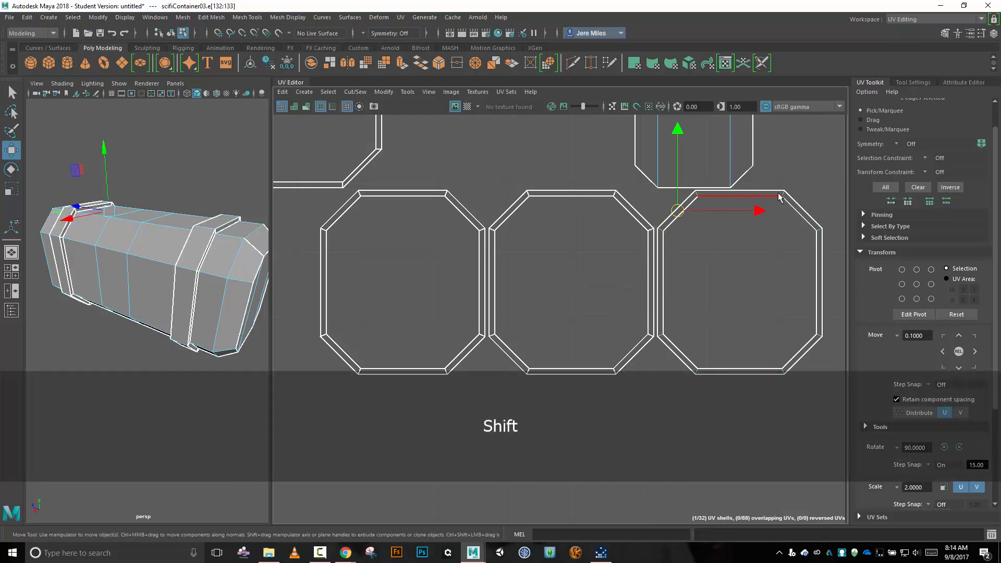
{"action": "left_click", "coordinate": [794, 211], "text": "shift"}
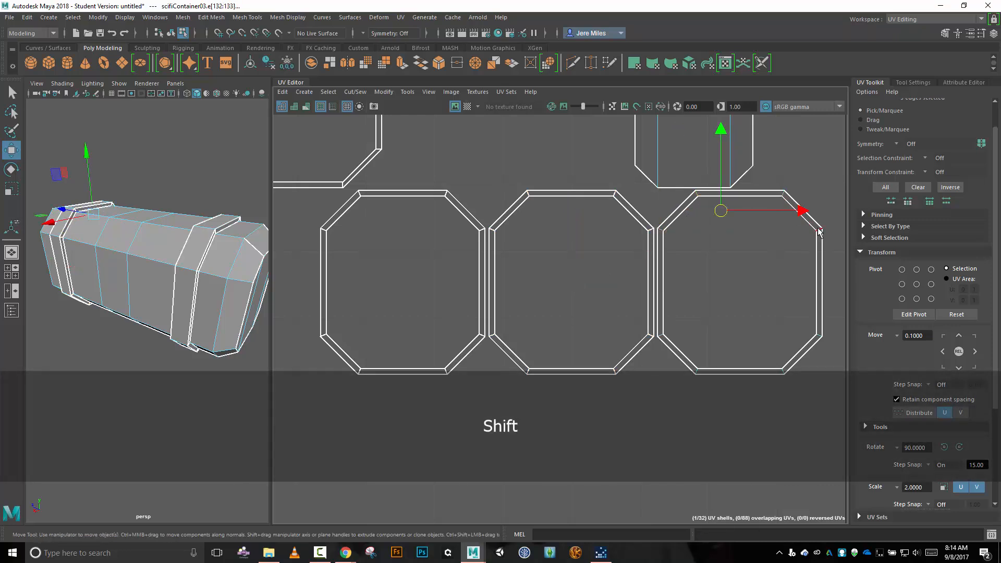
{"action": "left_click", "coordinate": [809, 347], "text": "shift"}
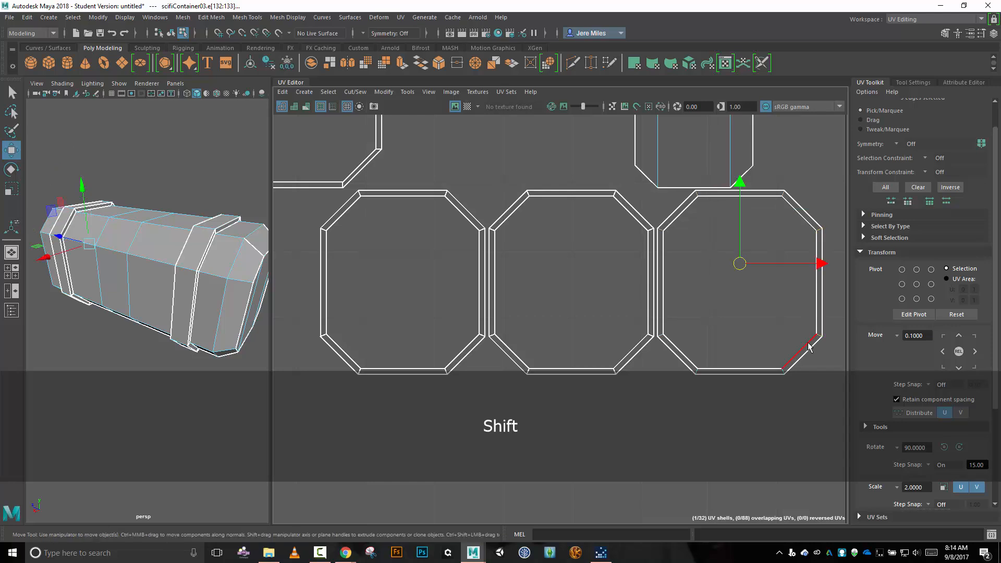
{"action": "left_click", "coordinate": [780, 373], "text": "shift"}
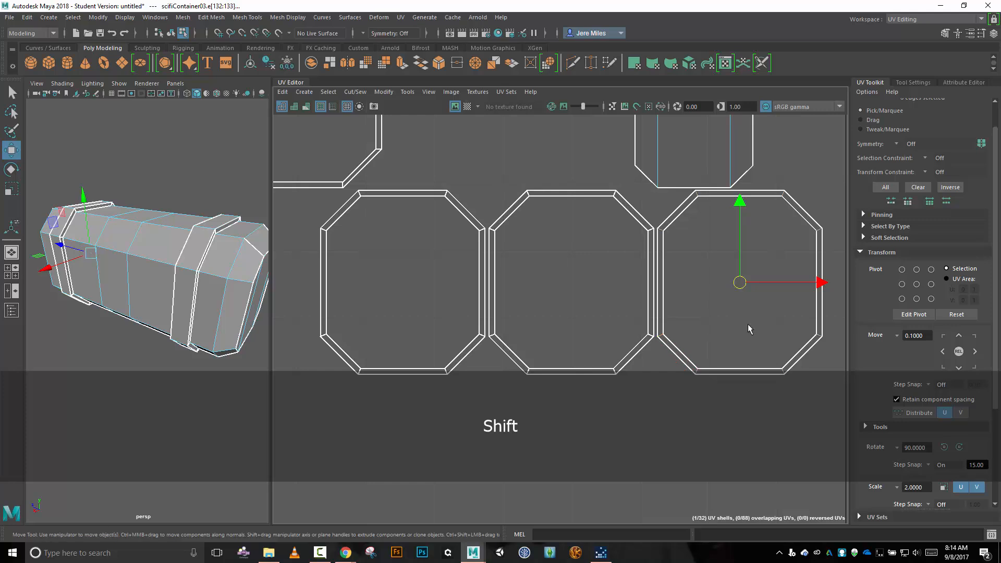
{"action": "key", "text": "shift+x"}
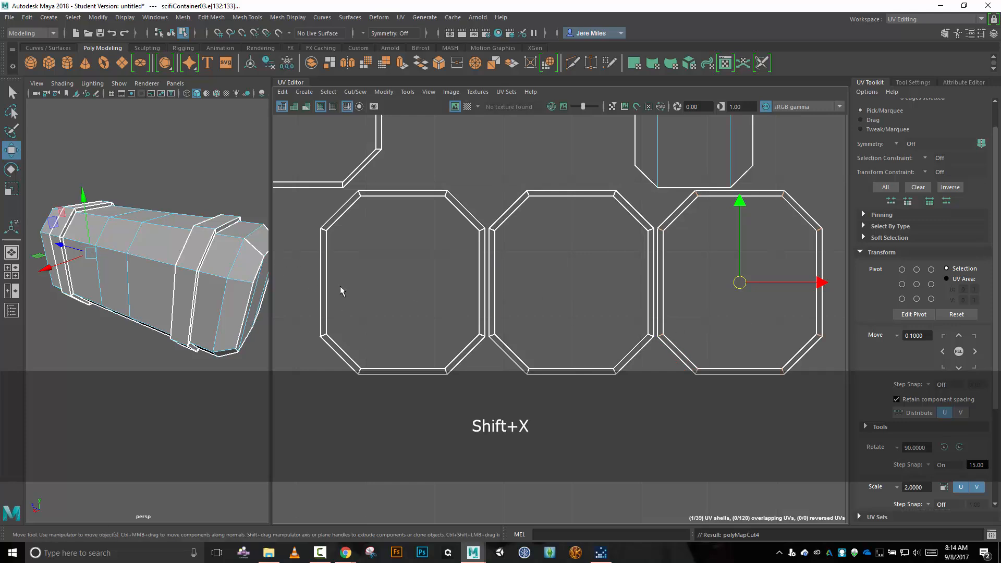
Select the near band's outer strip shell and move it right and down, to about U 0.8 with its lower end near V 0.
{"action": "middle_click_drag", "start_coordinate": [289, 290], "coordinate": [831, 219], "text": "alt"}
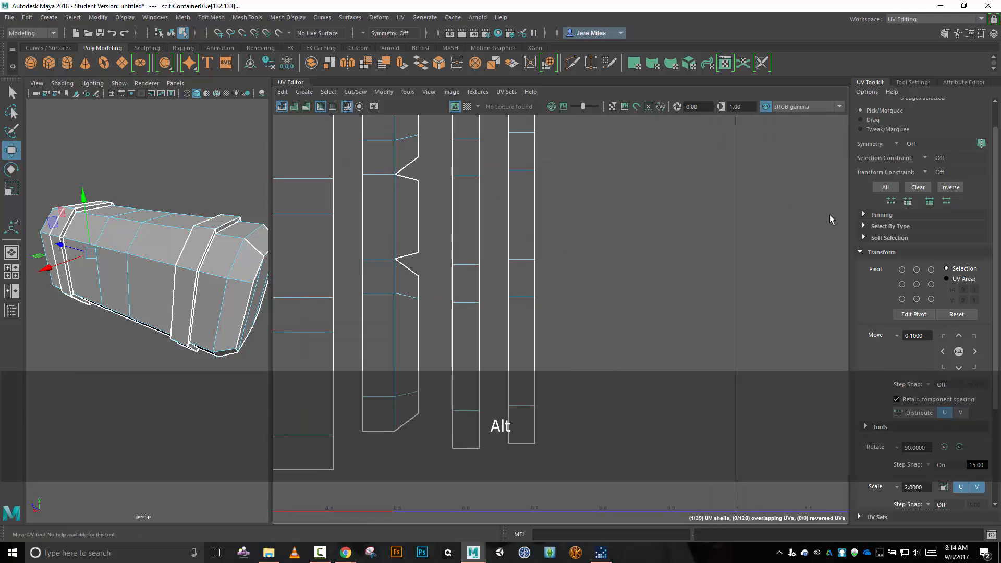
{"action": "right_click_drag", "start_coordinate": [590, 223], "coordinate": [577, 218], "text": "alt"}
{"action": "middle_click_drag", "start_coordinate": [597, 202], "coordinate": [590, 236], "text": "alt"}
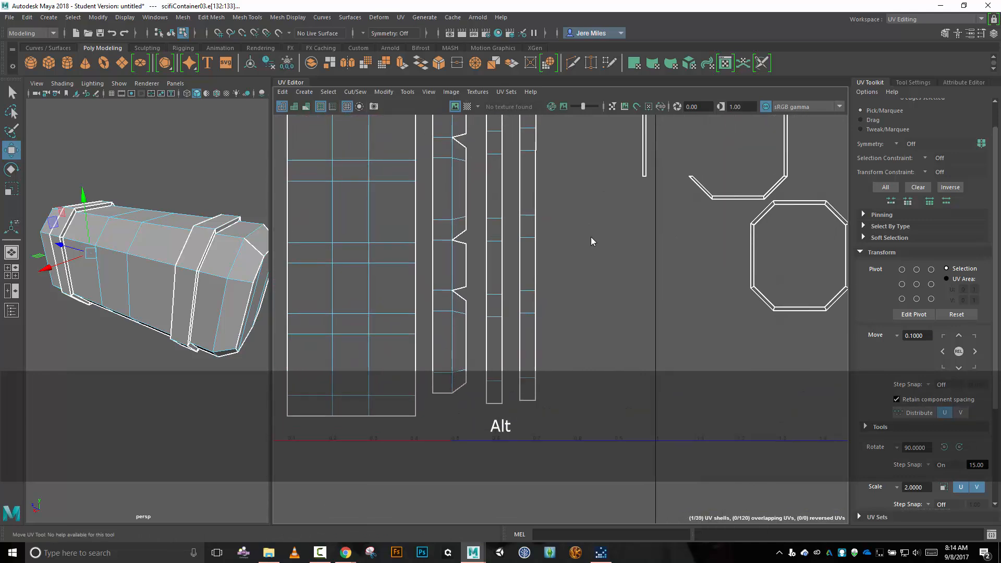
{"action": "right_click_drag", "start_coordinate": [590, 242], "coordinate": [533, 220]}
{"action": "left_click", "coordinate": [531, 224]}
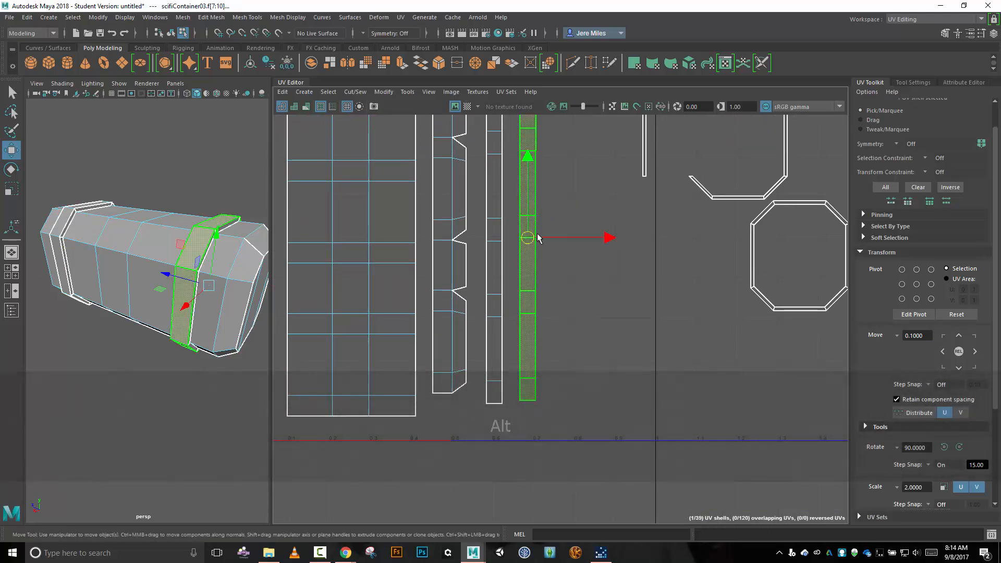
{"action": "left_click_drag", "start_coordinate": [539, 238], "coordinate": [603, 267]}
{"action": "scroll", "coordinate": [615, 289], "scroll_direction": "down", "scroll_amount": 2}
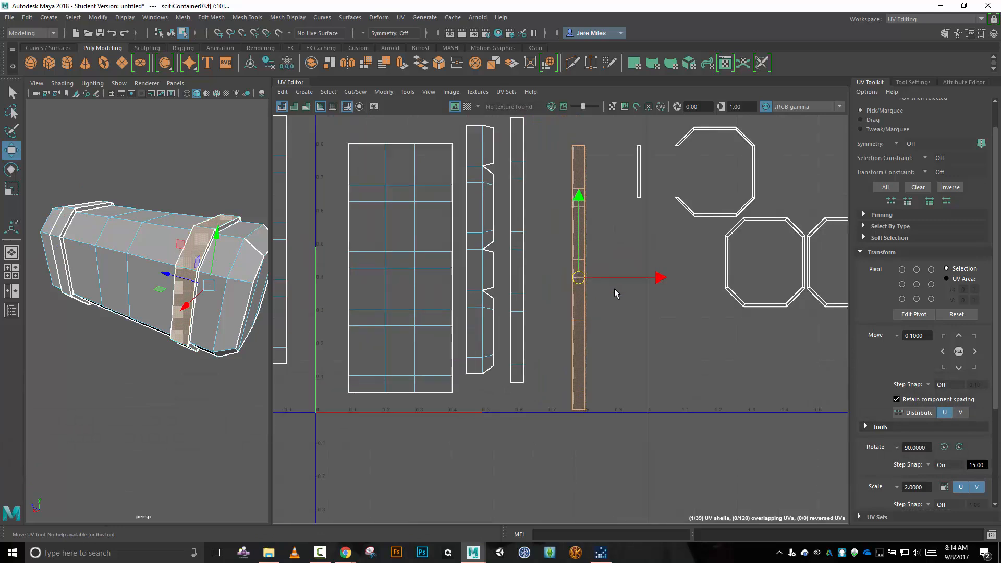
{"action": "scroll", "coordinate": [614, 289], "scroll_direction": "down", "scroll_amount": 2}
{"action": "right_click_drag", "start_coordinate": [600, 367], "coordinate": [599, 373]}
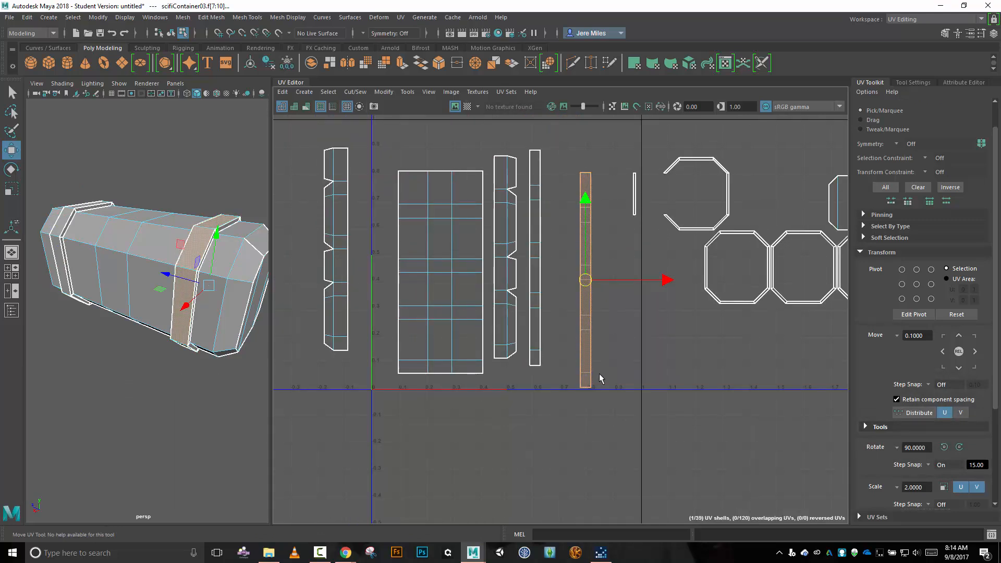
Select all eight edges along the near band strip's right side and attach the matching rim pieces with Move and Sew.
{"action": "left_click", "coordinate": [592, 367]}
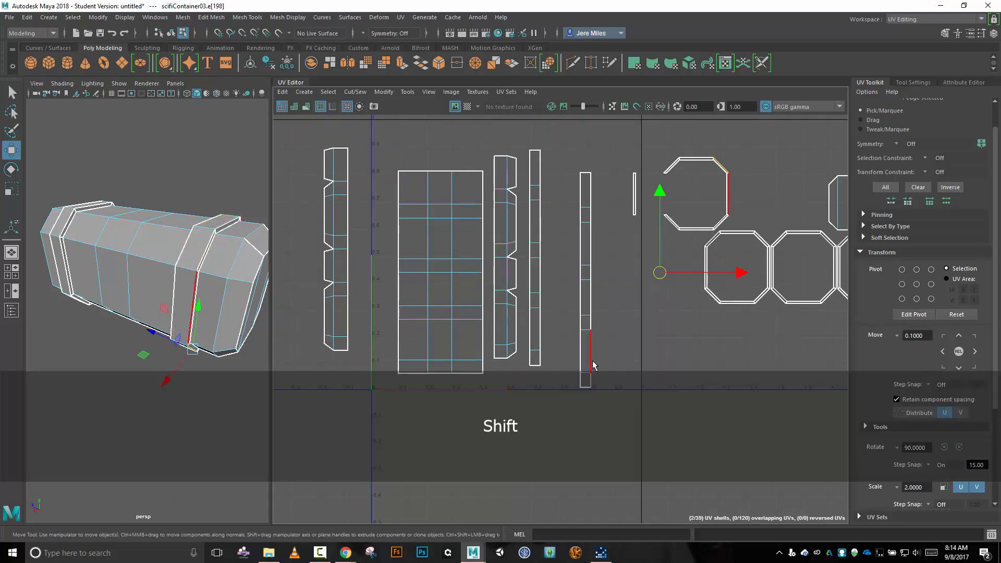
{"action": "left_click", "coordinate": [593, 355], "text": "shift"}
{"action": "left_click", "coordinate": [593, 319], "text": "shift"}
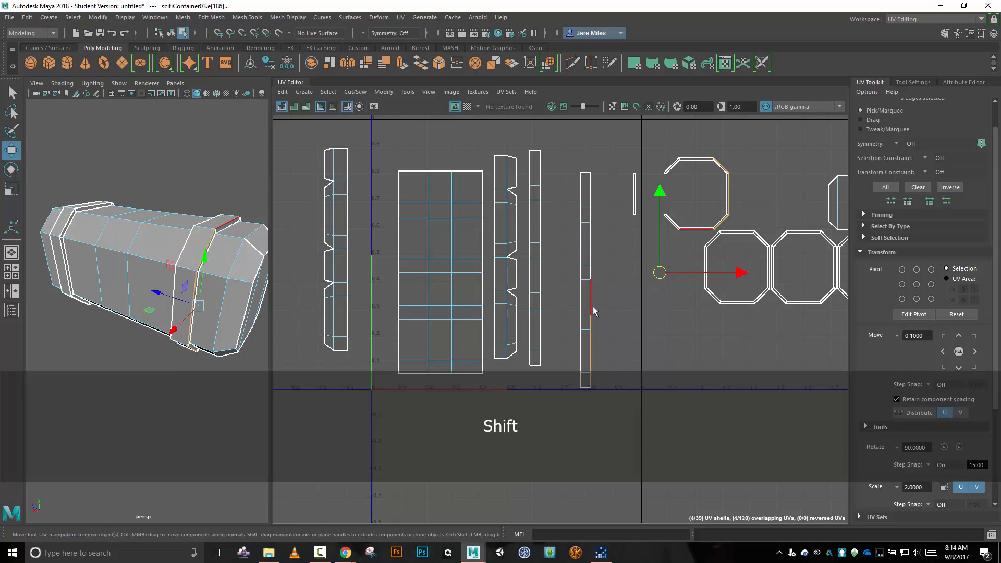
{"action": "left_click", "coordinate": [592, 303], "text": "shift"}
{"action": "left_click", "coordinate": [590, 274], "text": "shift"}
{"action": "left_click", "coordinate": [590, 255], "text": "shift"}
{"action": "left_click", "coordinate": [597, 214], "text": "shift"}
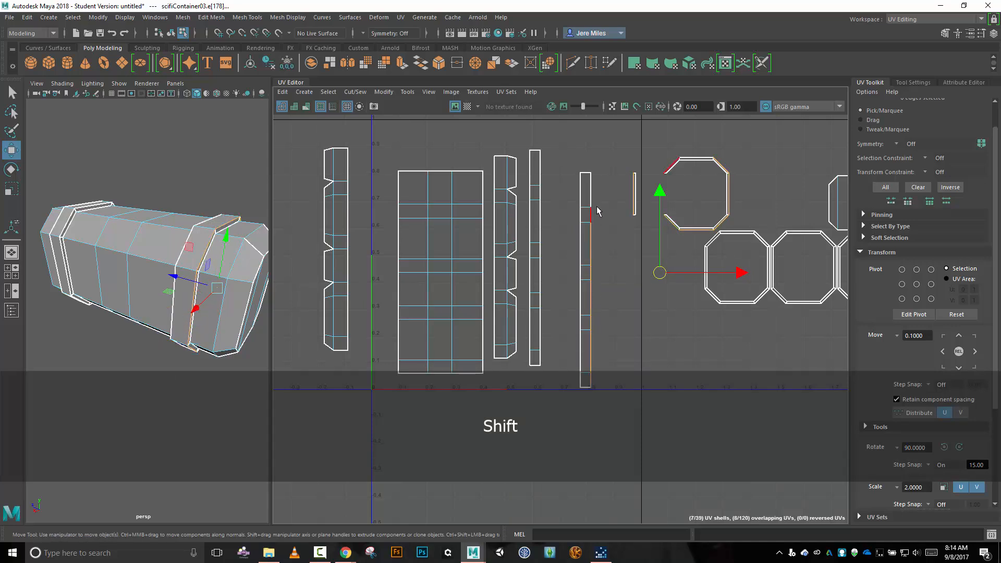
{"action": "left_click", "coordinate": [592, 195], "text": "shift"}
{"action": "left_click", "coordinate": [355, 92]}
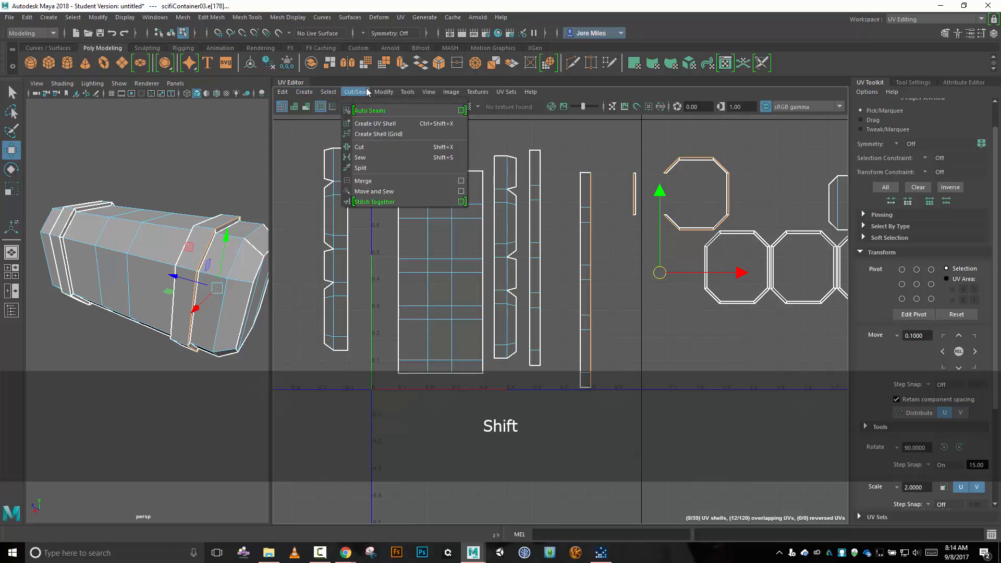
{"action": "left_click", "coordinate": [402, 191]}
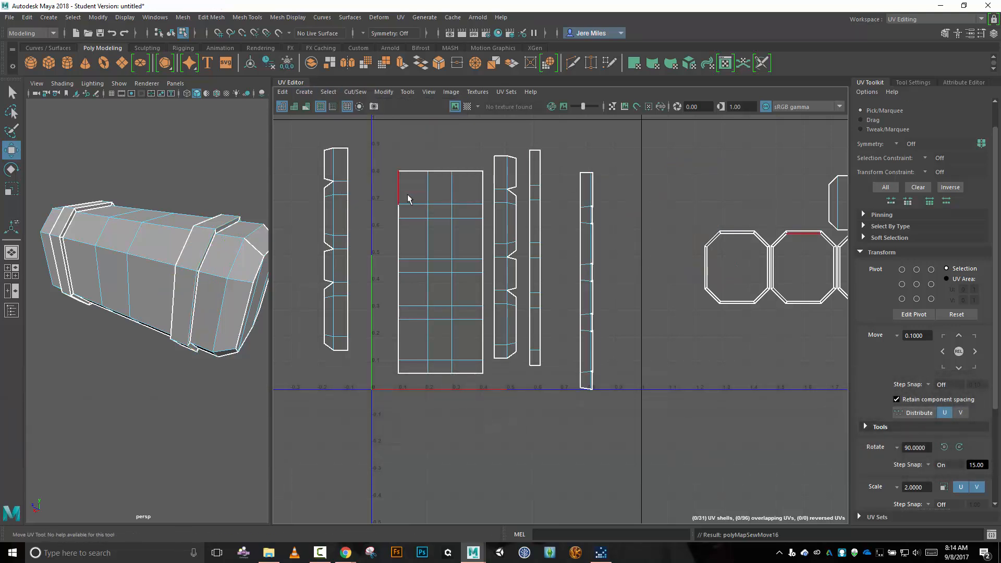
Select the eight edges along the near band strip's left side and join its other rim pieces with Move and Sew.
{"action": "left_click", "coordinate": [577, 189]}
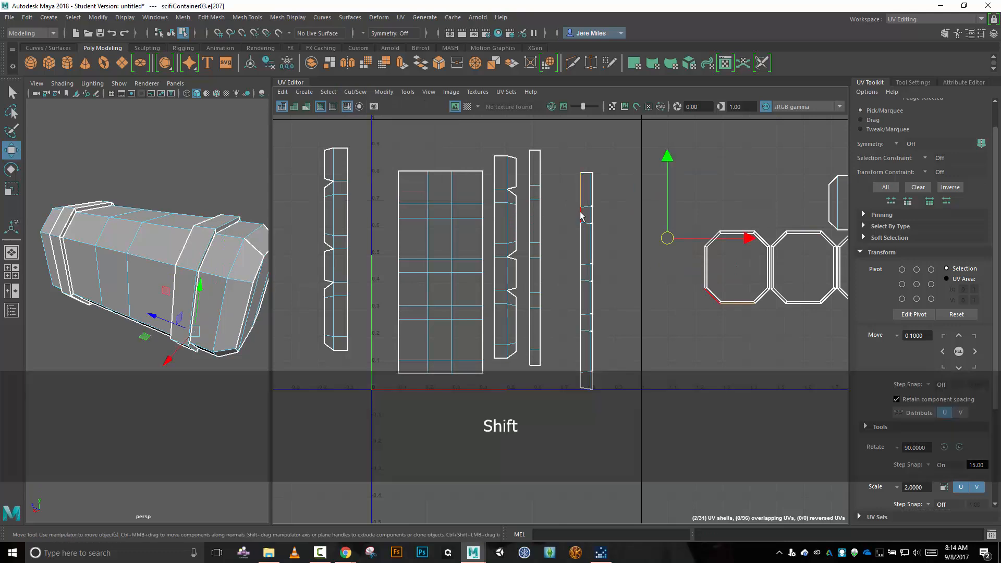
{"action": "left_click", "coordinate": [582, 215], "text": "shift"}
{"action": "left_click", "coordinate": [583, 240], "text": "shift"}
{"action": "left_click", "coordinate": [578, 290], "text": "shift"}
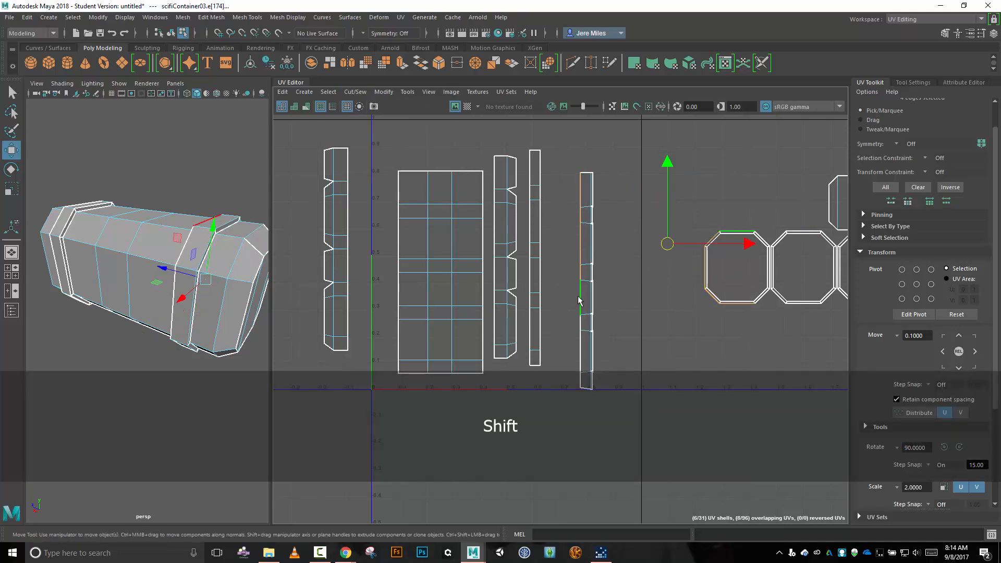
{"action": "left_click", "coordinate": [579, 313], "text": "shift"}
{"action": "left_click", "coordinate": [580, 348], "text": "shift"}
{"action": "left_click", "coordinate": [582, 380], "text": "shift"}
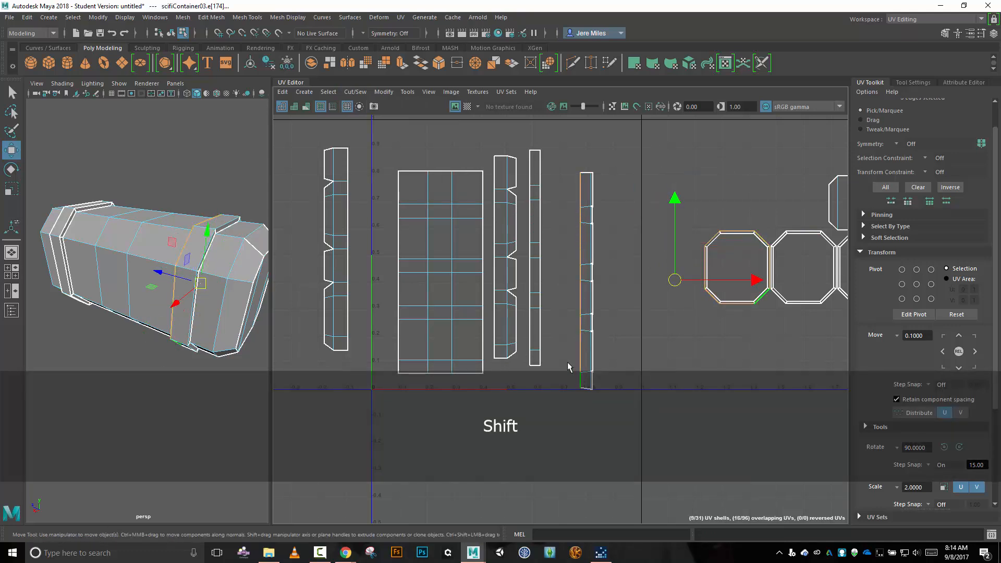
{"action": "left_click", "coordinate": [349, 93]}
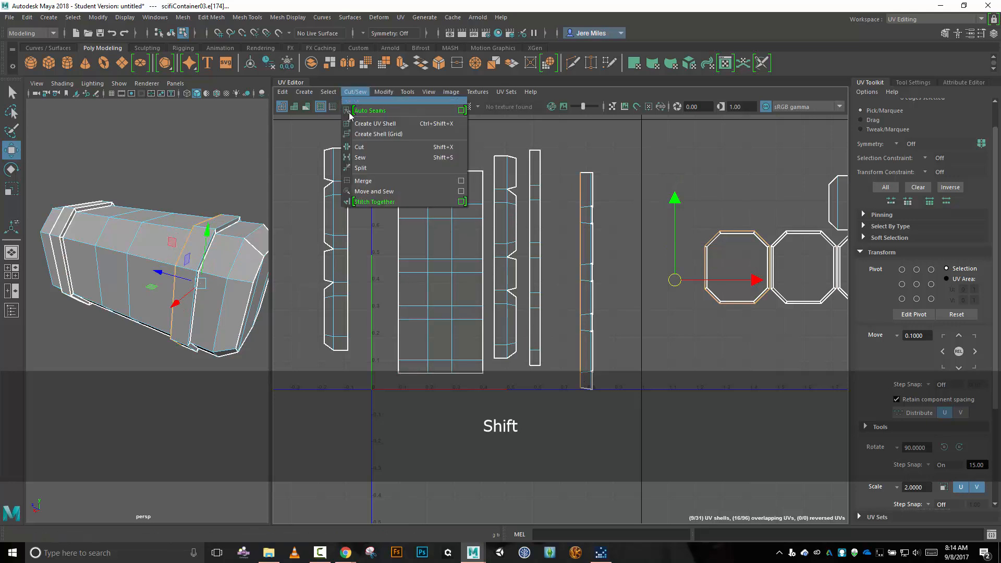
{"action": "left_click", "coordinate": [381, 191]}
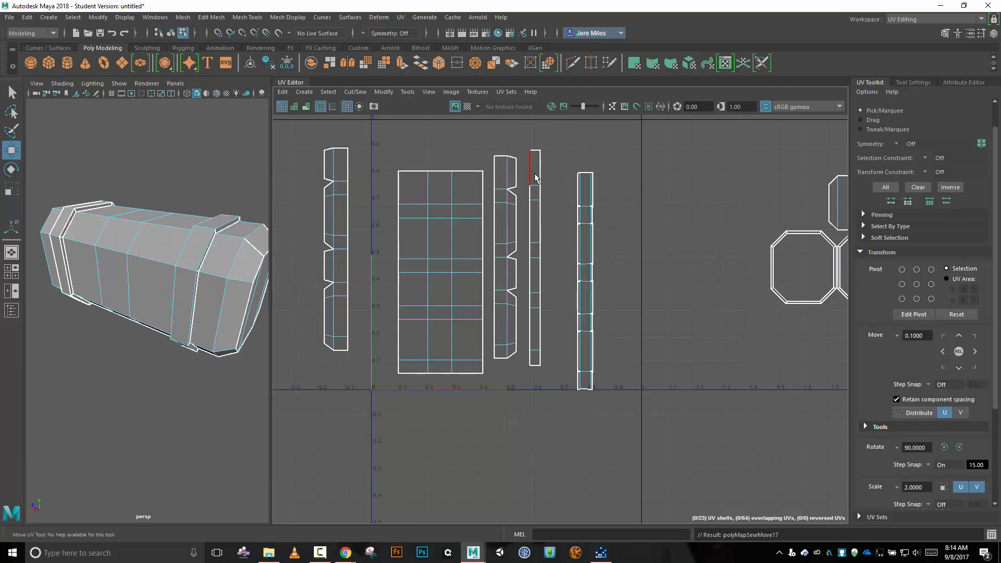
Select the far band's outer strip shell and move it slightly right and down, to about U 0.65.
{"action": "right_click_drag", "start_coordinate": [553, 250], "coordinate": [526, 239]}
{"action": "left_click", "coordinate": [537, 256]}
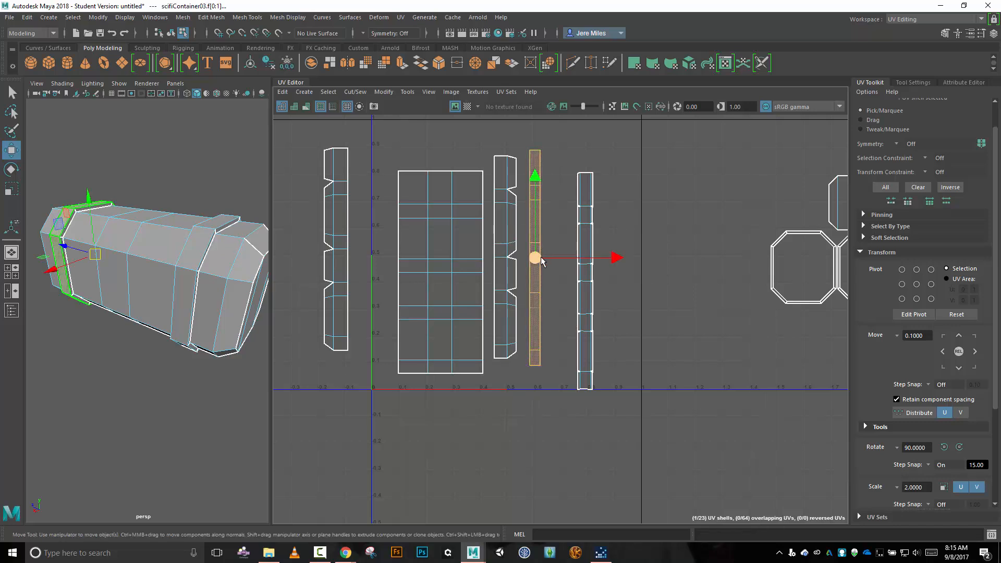
{"action": "left_click_drag", "start_coordinate": [539, 260], "coordinate": [551, 277]}
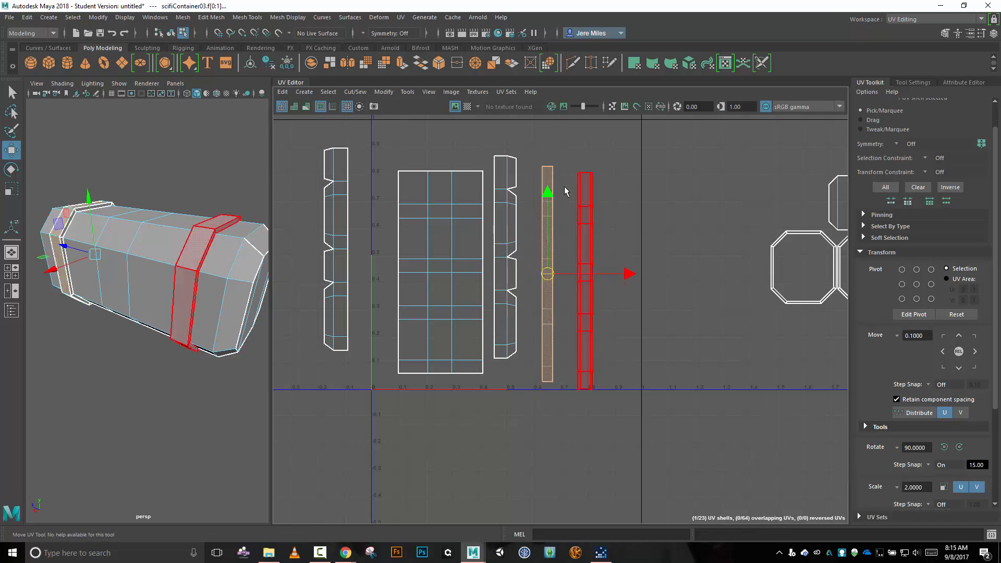
{"action": "right_click_drag", "start_coordinate": [577, 154], "coordinate": [577, 129]}
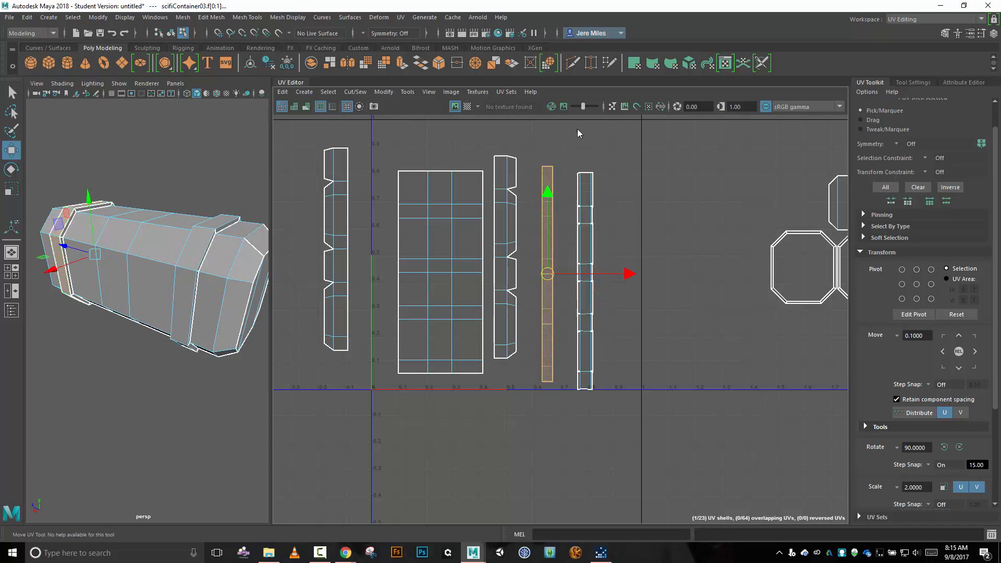
Select the eight right-side edges of the far band's strip and Move and Sew the matching rim pieces onto it.
{"action": "left_click", "coordinate": [554, 182]}
{"action": "left_click", "coordinate": [551, 237], "text": "shift"}
{"action": "left_click", "coordinate": [551, 238], "text": "shift"}
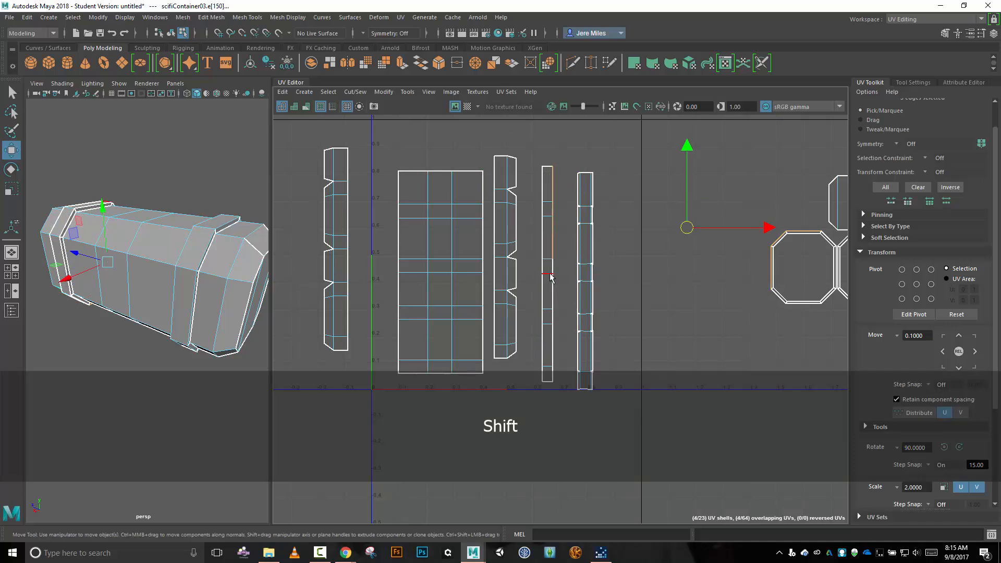
{"action": "left_click", "coordinate": [553, 266], "text": "shift"}
{"action": "left_click", "coordinate": [553, 282], "text": "shift"}
{"action": "left_click", "coordinate": [552, 300], "text": "shift"}
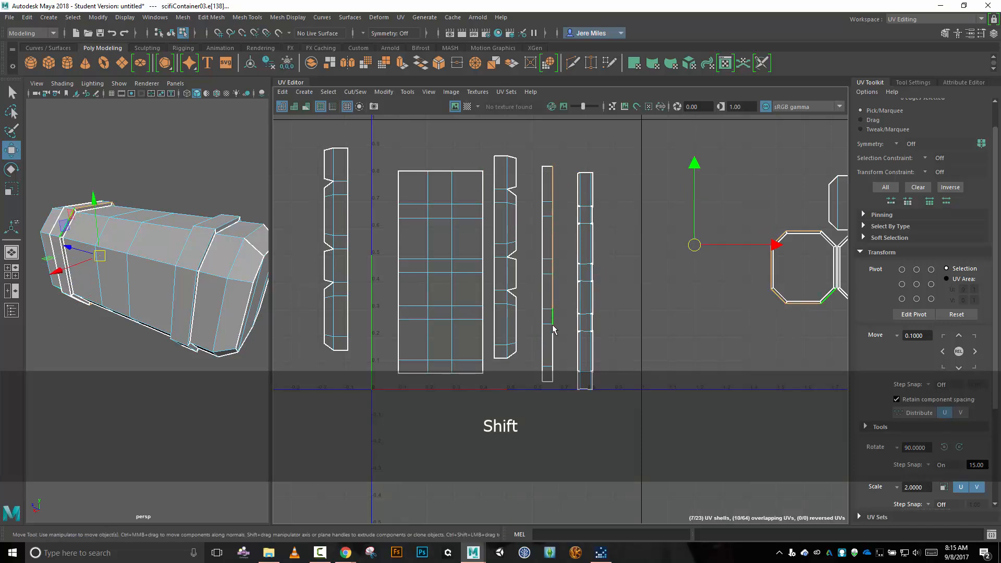
{"action": "left_click", "coordinate": [554, 316], "text": "shift"}
{"action": "left_click", "coordinate": [554, 354], "text": "shift"}
{"action": "left_click", "coordinate": [551, 375], "text": "shift"}
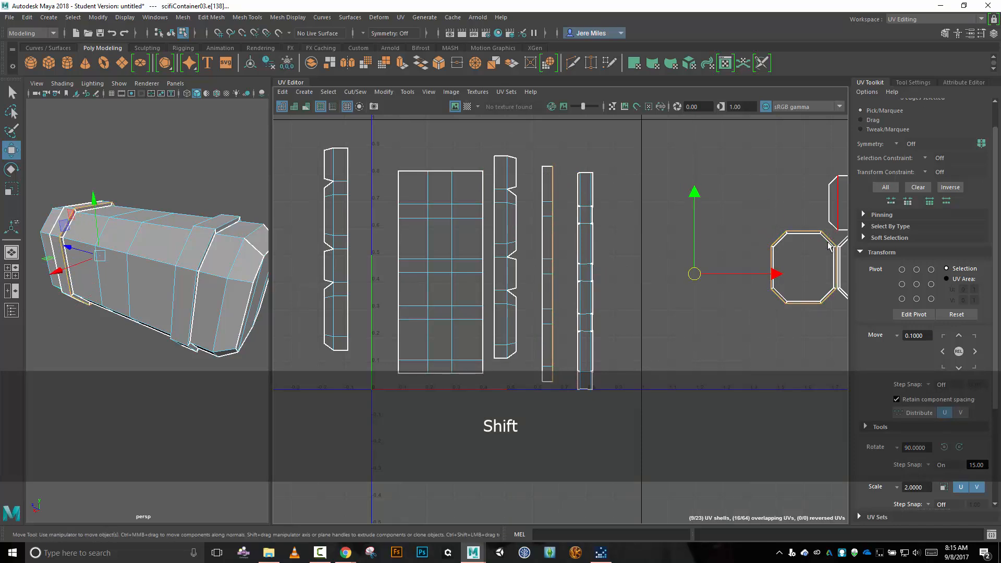
{"action": "left_click", "coordinate": [353, 92]}
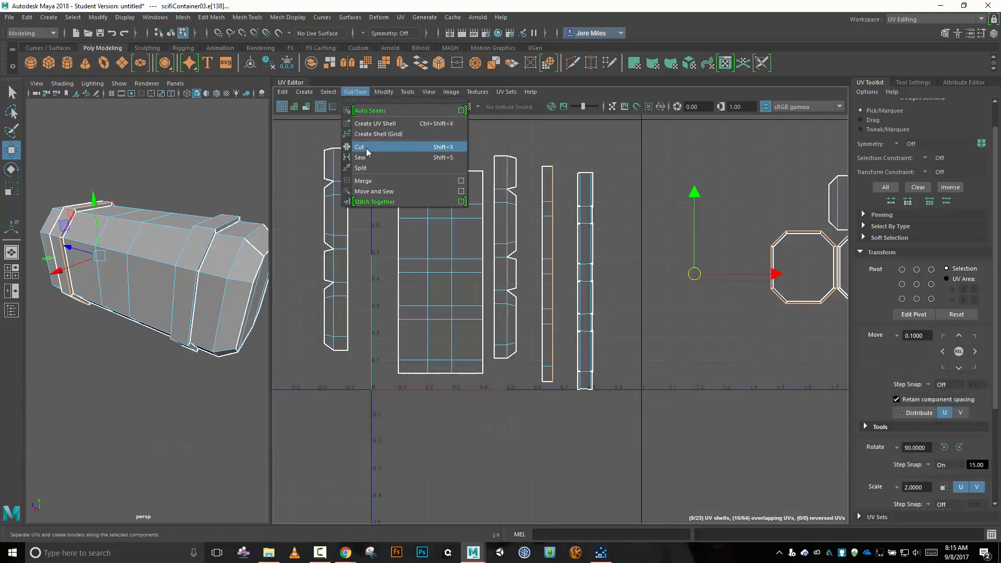
{"action": "left_click", "coordinate": [374, 191]}
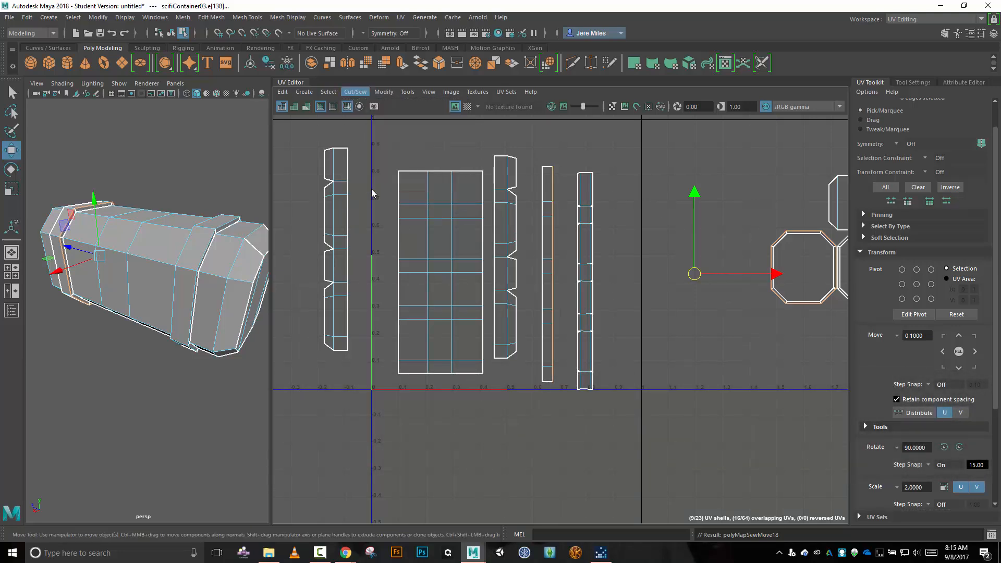
Select the eight left-side edges of the far band's strip and Move and Sew the remaining rim pieces onto it.
{"action": "left_click", "coordinate": [543, 183]}
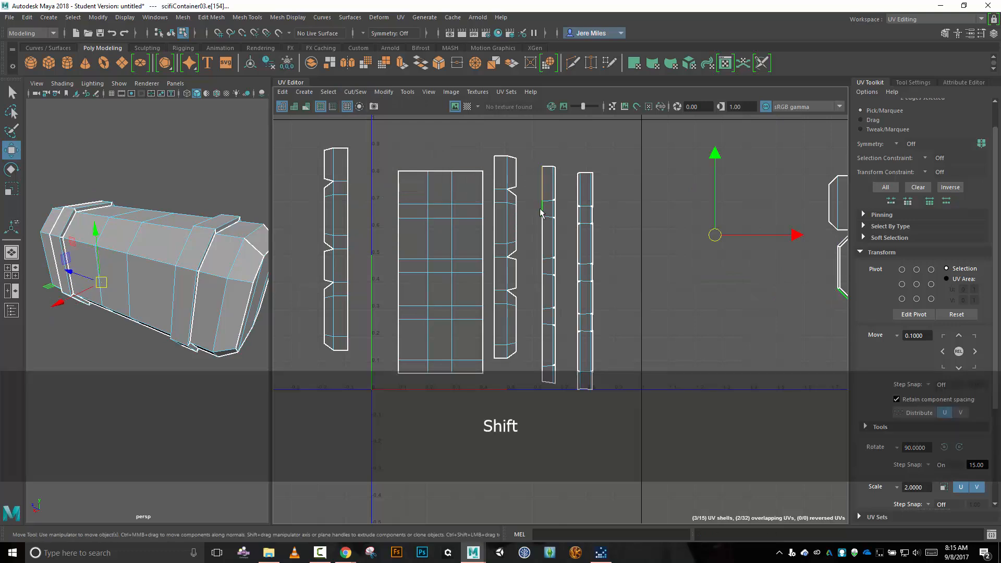
{"action": "left_click", "coordinate": [541, 235], "text": "shift"}
{"action": "left_click", "coordinate": [542, 236], "text": "shift"}
{"action": "left_click", "coordinate": [543, 270], "text": "shift"}
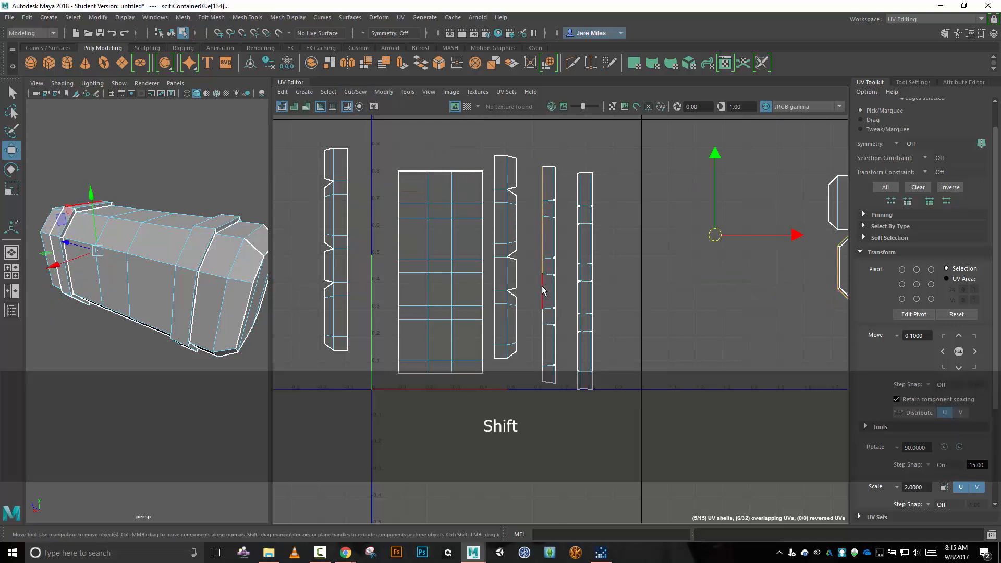
{"action": "left_click", "coordinate": [542, 292], "text": "shift"}
{"action": "left_click", "coordinate": [542, 318], "text": "shift"}
{"action": "left_click", "coordinate": [542, 335], "text": "shift"}
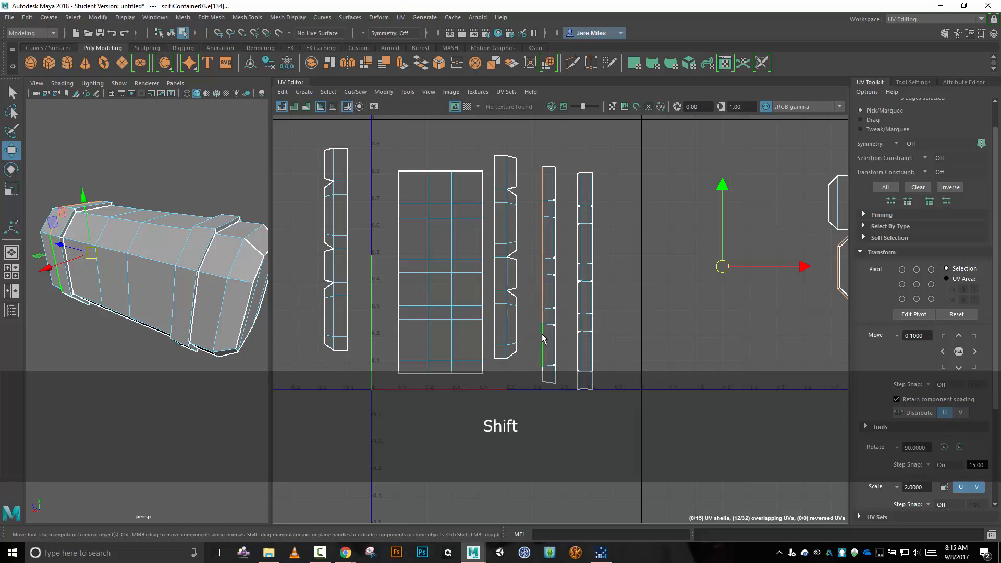
{"action": "left_click", "coordinate": [541, 375], "text": "shift"}
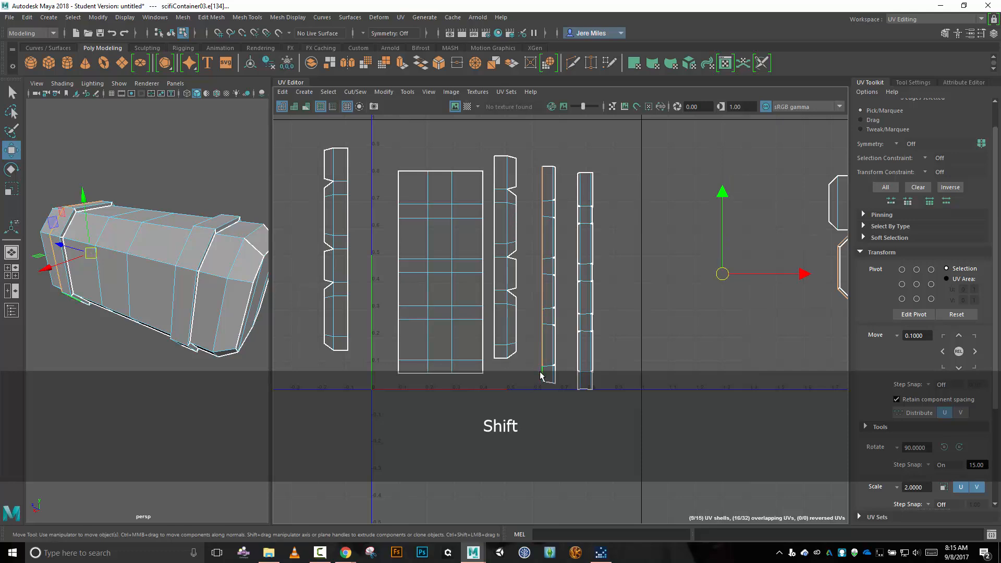
{"action": "left_click", "coordinate": [355, 92]}
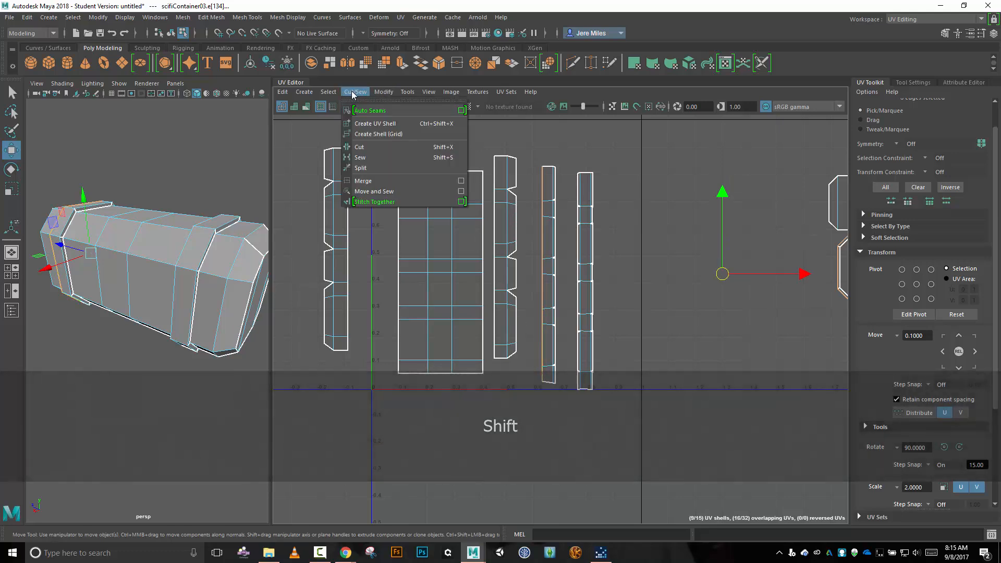
{"action": "left_click", "coordinate": [384, 201]}
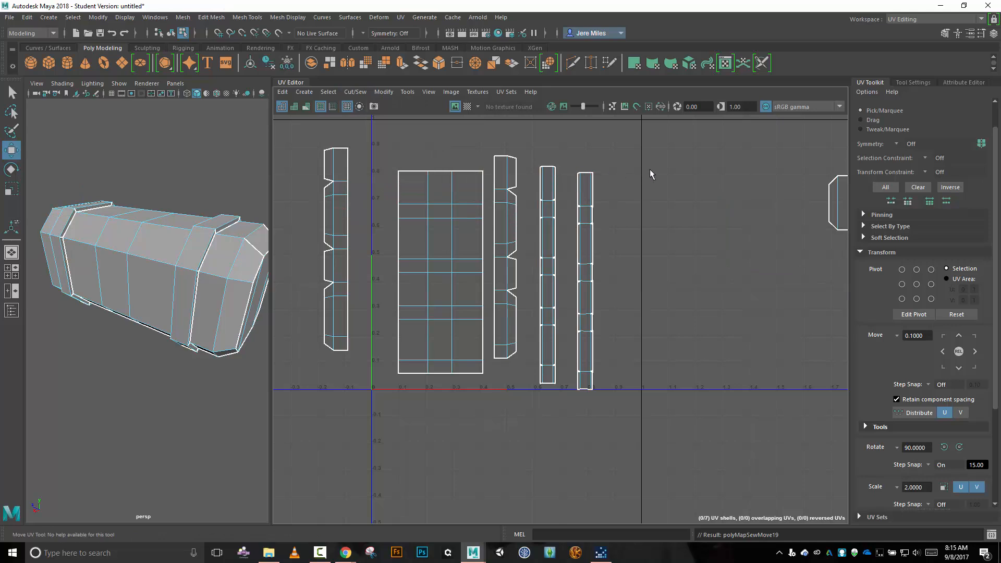
Display the checker map on the container and widen the perspective view for checking the UVs.
{"action": "scroll", "coordinate": [695, 180], "scroll_direction": "down", "scroll_amount": 4}
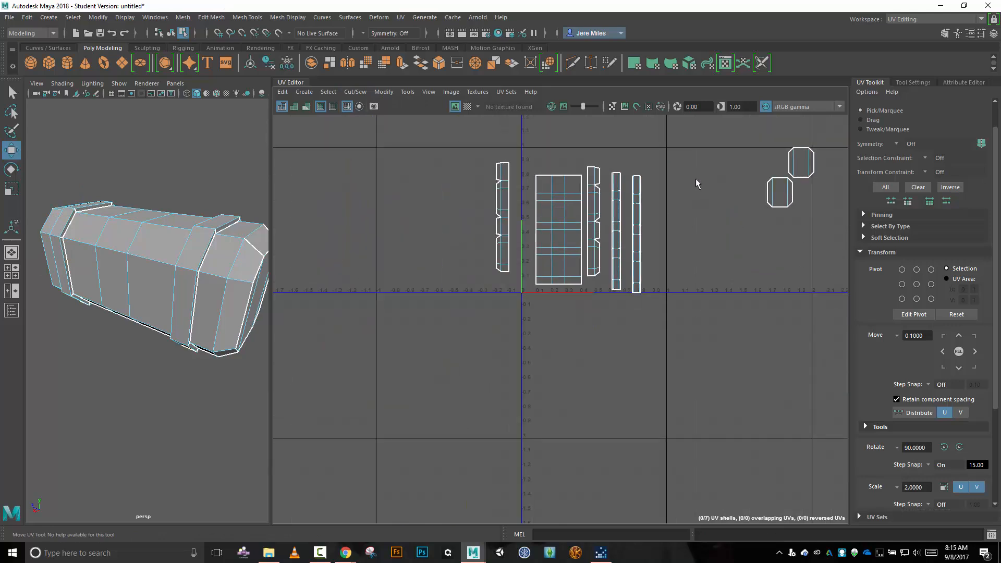
{"action": "scroll", "coordinate": [696, 179], "scroll_direction": "up", "scroll_amount": 2}
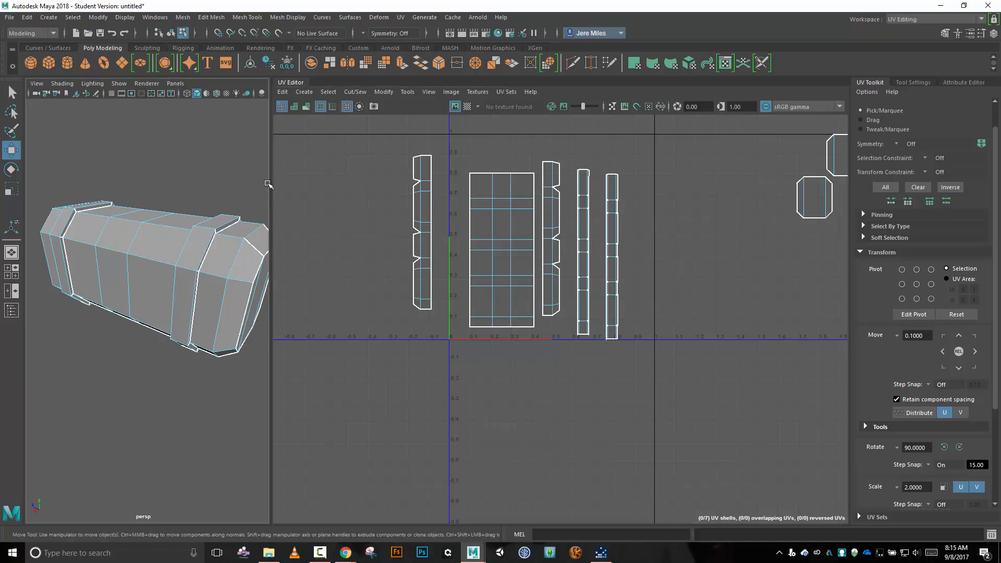
{"action": "left_click_drag", "start_coordinate": [270, 185], "coordinate": [368, 194]}
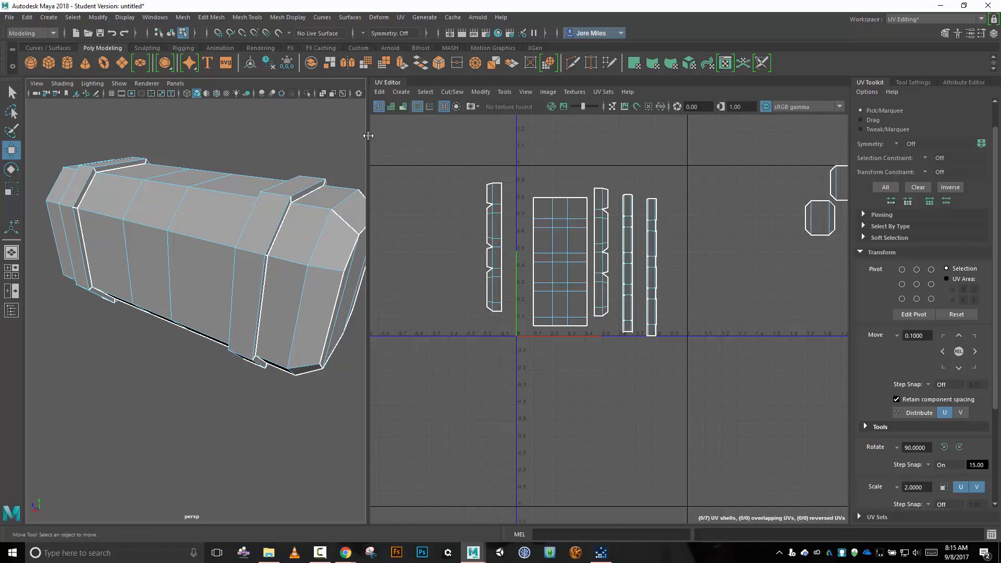
{"action": "left_click_drag", "start_coordinate": [368, 135], "coordinate": [234, 135]}
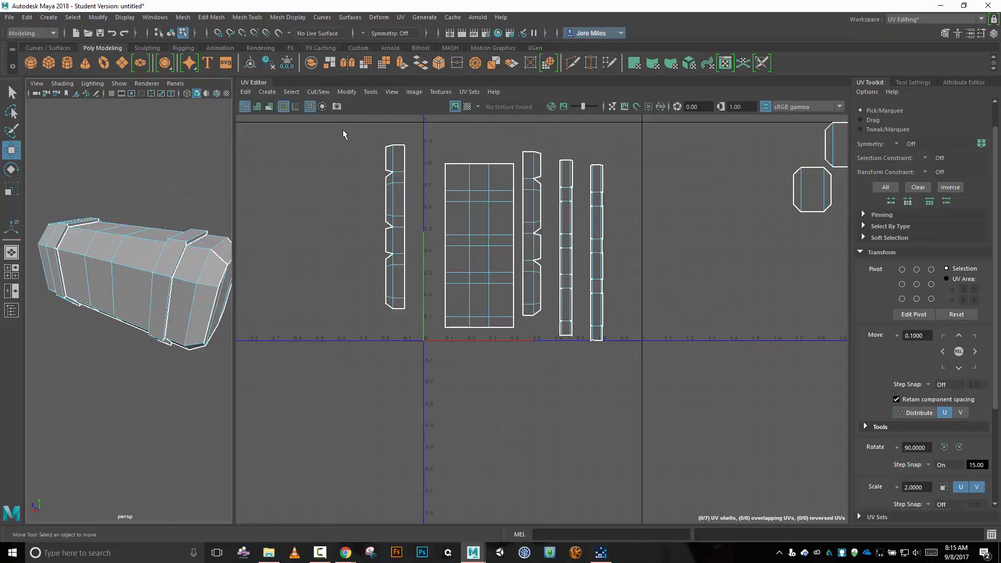
{"action": "left_click", "coordinate": [468, 106]}
{"action": "left_click", "coordinate": [455, 106]}
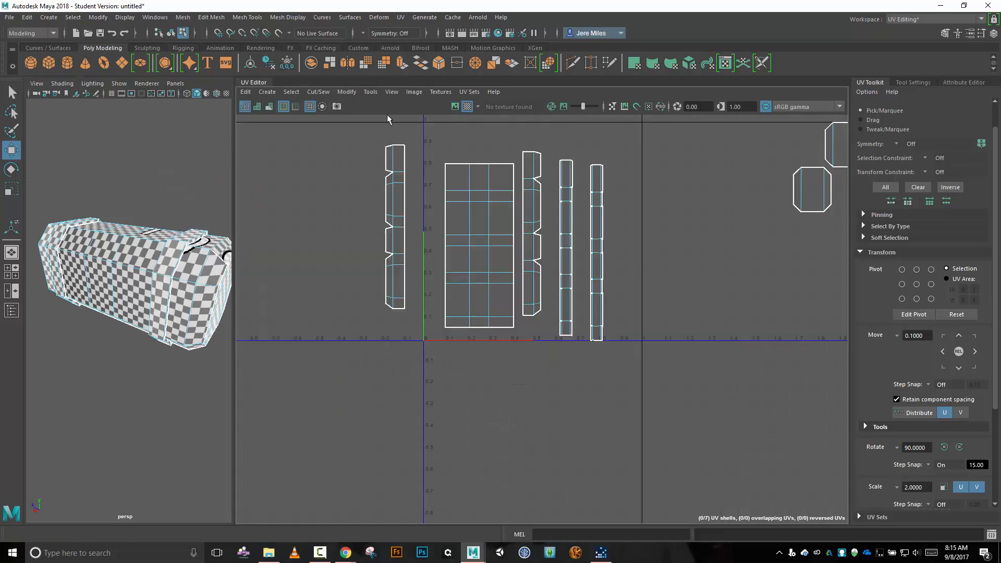
{"action": "left_click_drag", "start_coordinate": [236, 169], "coordinate": [415, 175]}
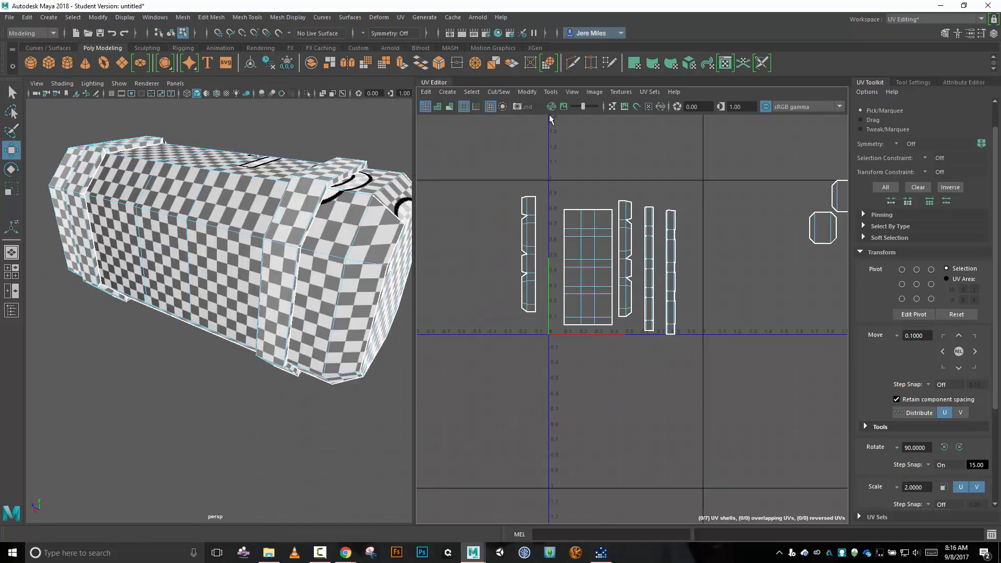
Switch to face selection and examine the checker pattern on the container's near end, sides and underside for distortion.
{"action": "left_click_drag", "start_coordinate": [302, 238], "coordinate": [291, 217], "text": "alt"}
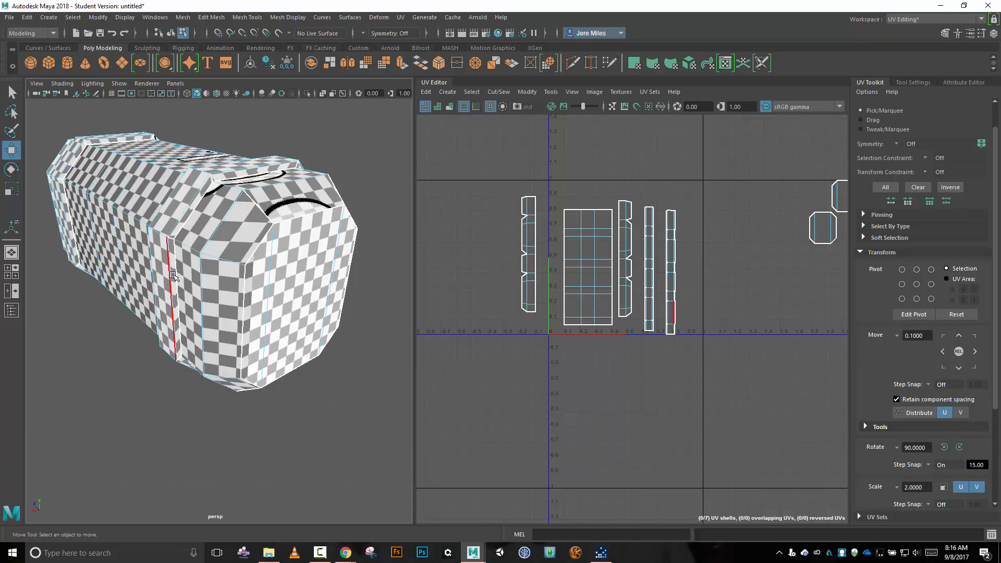
{"action": "right_click", "coordinate": [391, 198]}
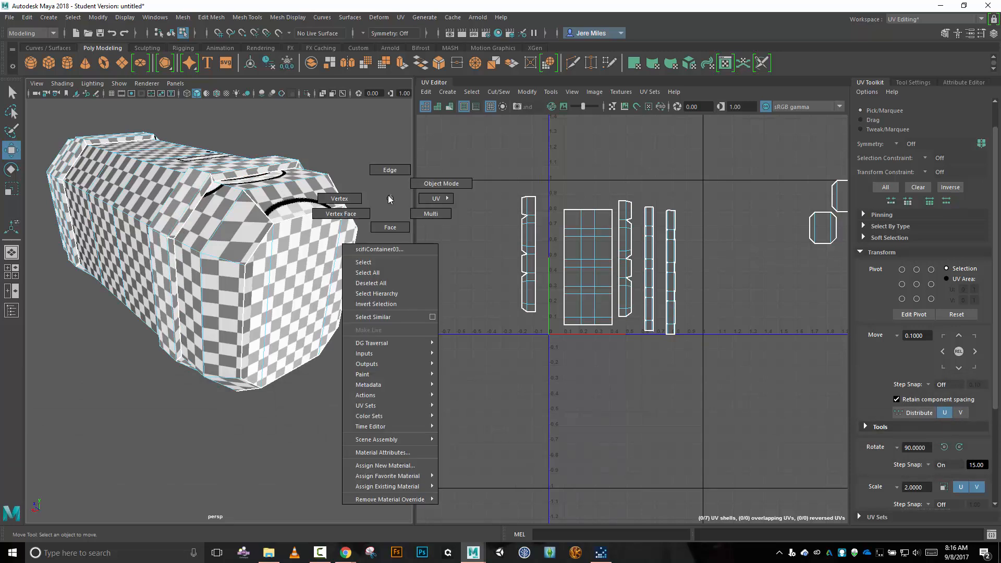
{"action": "mouse_move", "coordinate": [389, 199]}
{"action": "right_mouse_down"}
{"action": "mouse_move", "coordinate": [384, 214]}
{"action": "mouse_move", "coordinate": [415, 214]}
{"action": "mouse_move", "coordinate": [392, 229]}
{"action": "right_mouse_up"}
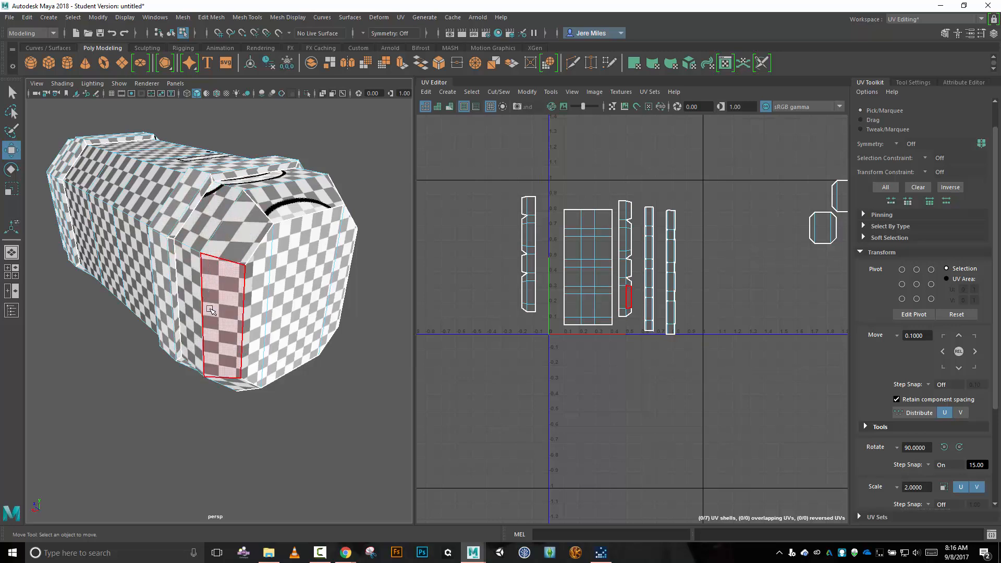
{"action": "key", "text": "alt"}
{"action": "left_click_drag", "start_coordinate": [222, 410], "coordinate": [238, 378], "text": "alt"}
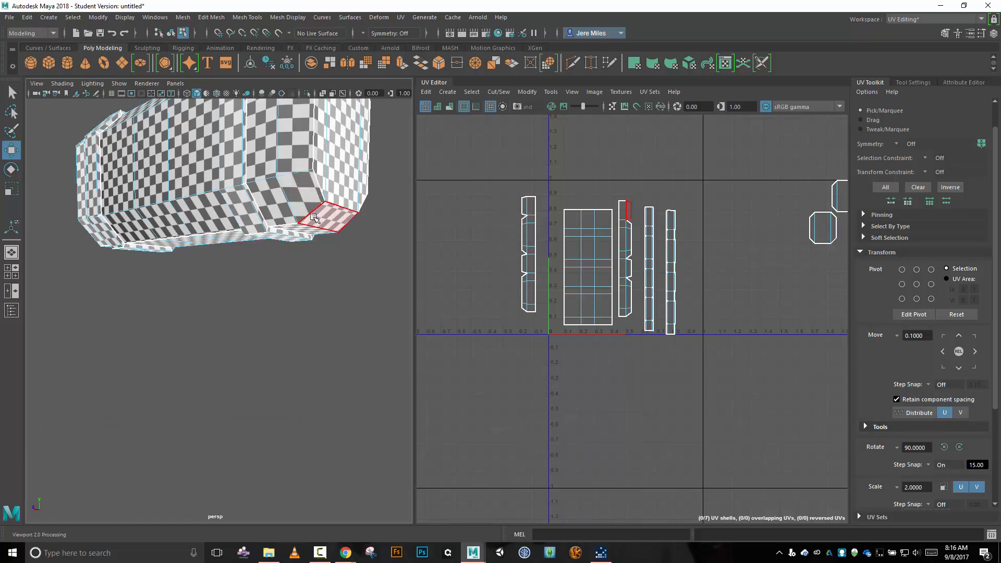
{"action": "mouse_move", "coordinate": [358, 298]}
{"action": "left_mouse_down", "text": "alt"}
{"action": "mouse_move", "coordinate": [288, 291]}
{"action": "mouse_move", "coordinate": [350, 324]}
{"action": "mouse_move", "coordinate": [305, 321]}
{"action": "mouse_move", "coordinate": [283, 302]}
{"action": "mouse_move", "coordinate": [330, 312]}
{"action": "mouse_move", "coordinate": [359, 305]}
{"action": "mouse_move", "coordinate": [353, 311]}
{"action": "left_mouse_up", "text": "alt"}
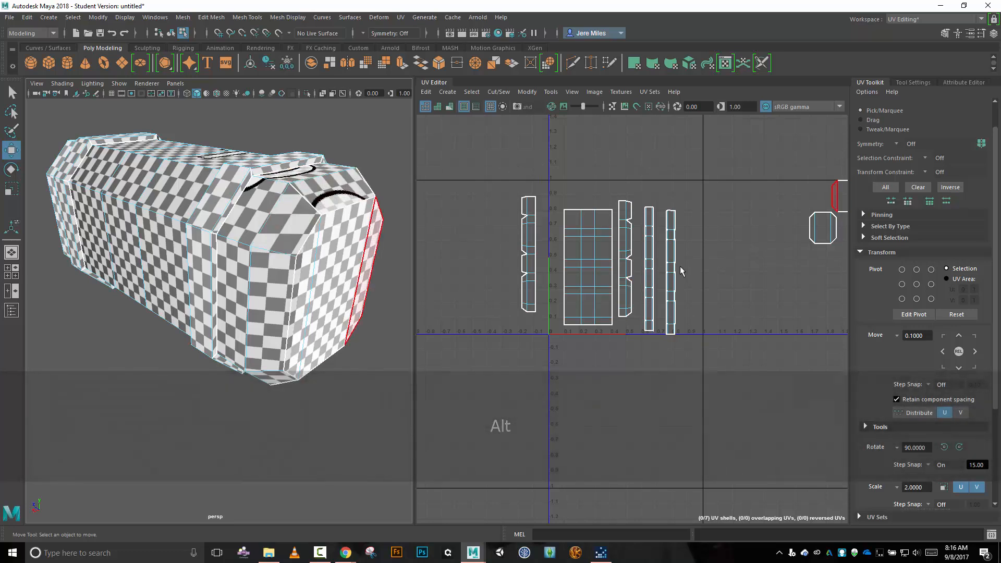
Switch to UV shell selection and move the near end's notched bevel shell slightly along U, toward the two narrow band strips.
{"action": "right_click", "coordinate": [715, 270]}
{"action": "left_click", "coordinate": [670, 254]}
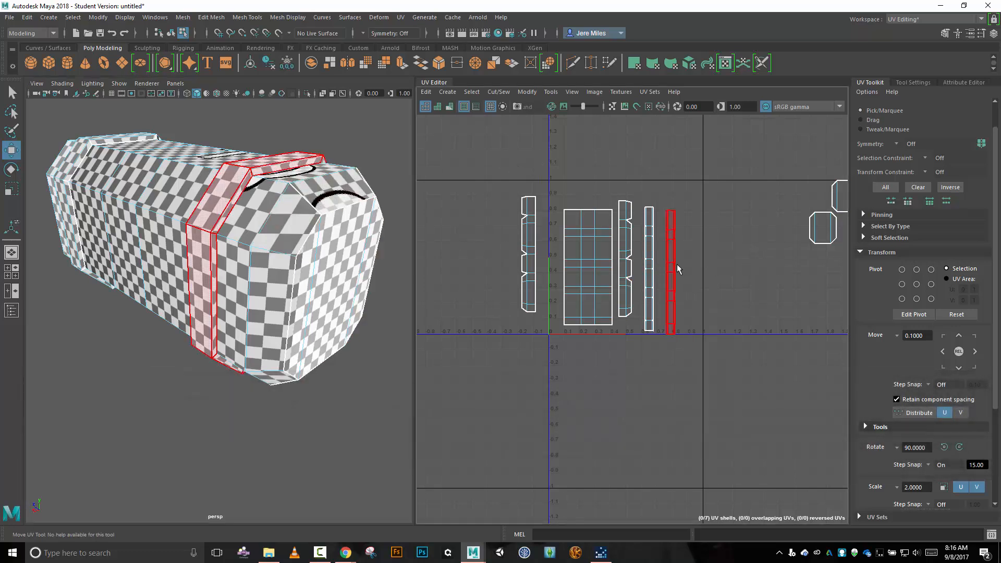
{"action": "left_click", "coordinate": [673, 266]}
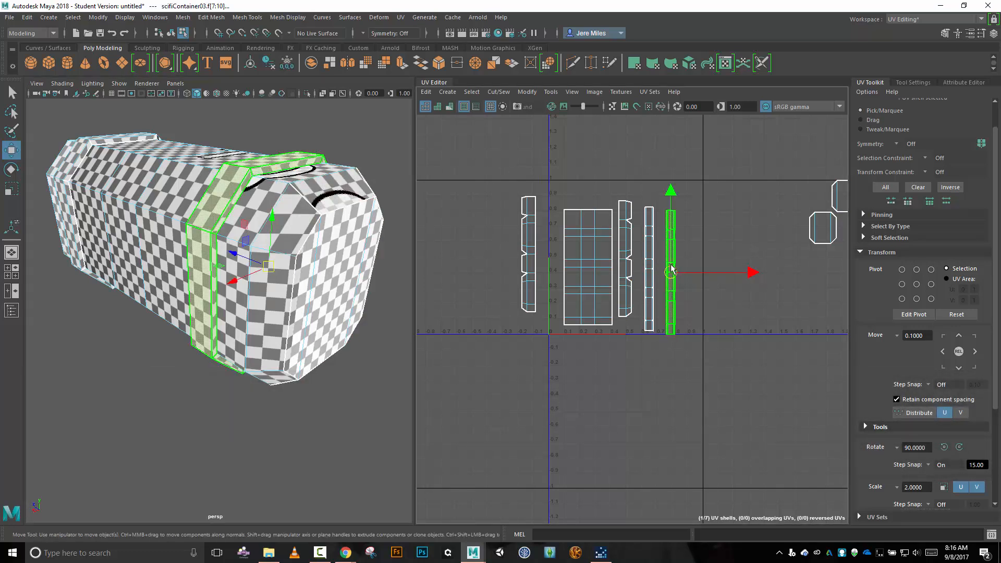
{"action": "left_click", "coordinate": [631, 261]}
{"action": "left_click_drag", "start_coordinate": [628, 261], "coordinate": [637, 260]}
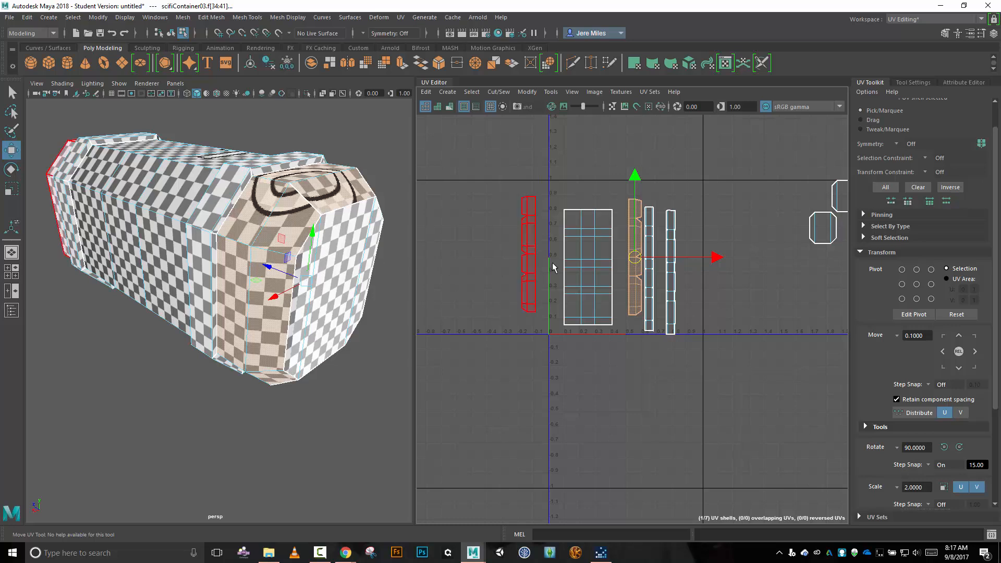
Select the split edge crossing the distorted pattern on the near end's top bevel and Sew its UVs together.
{"action": "right_click_drag", "start_coordinate": [489, 182], "coordinate": [489, 150]}
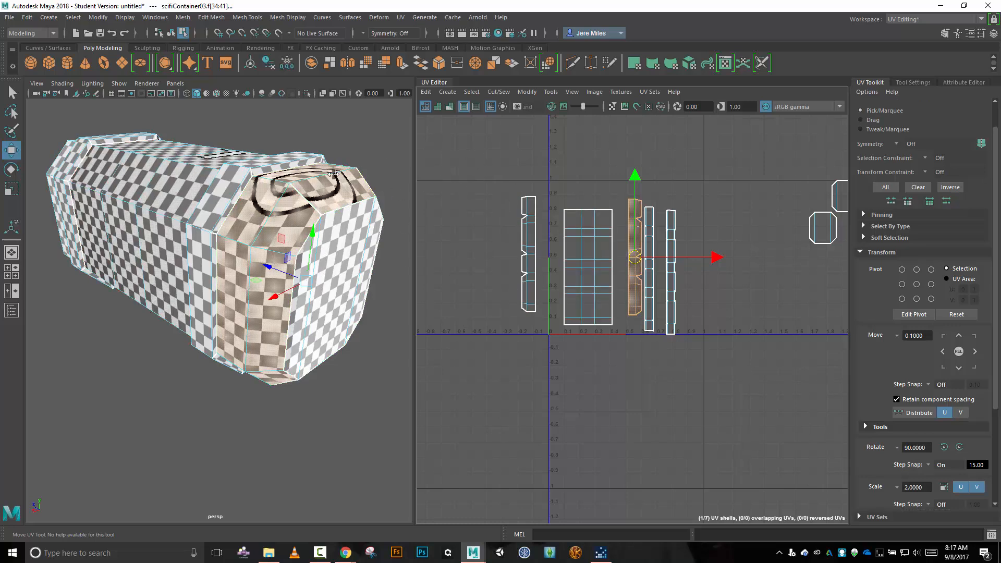
{"action": "left_click", "coordinate": [309, 200]}
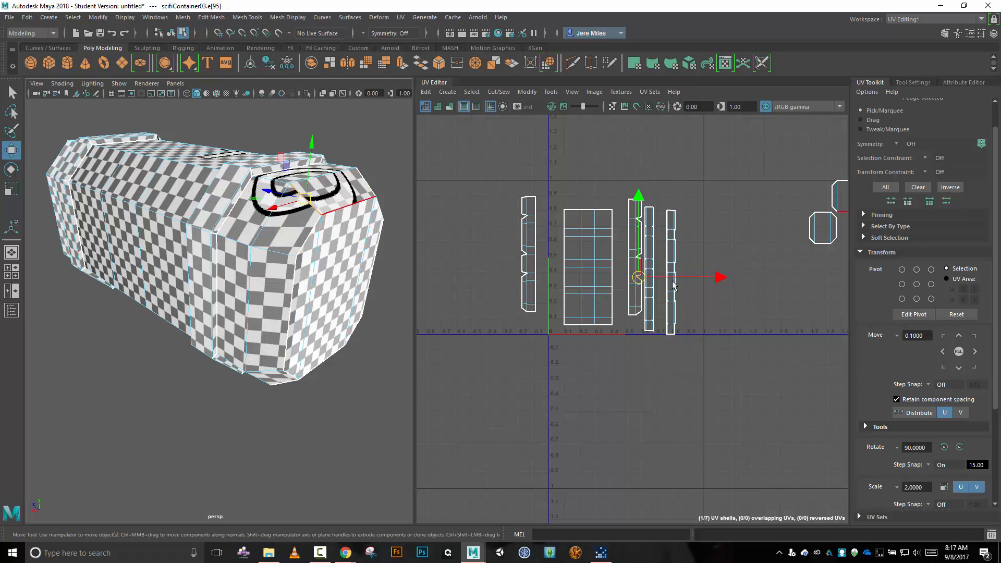
{"action": "scroll", "coordinate": [703, 308], "scroll_direction": "up", "scroll_amount": 4}
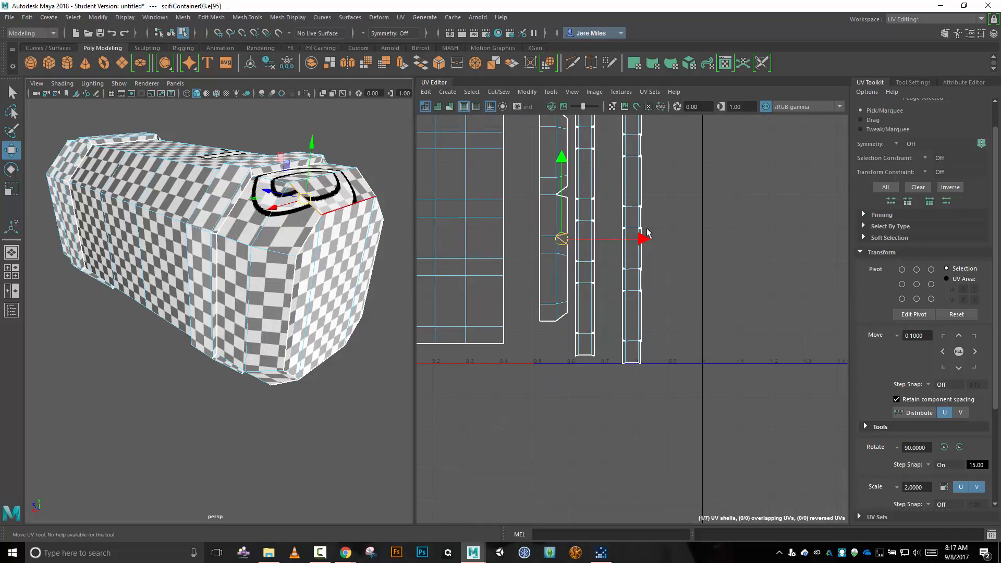
{"action": "left_click", "coordinate": [497, 92]}
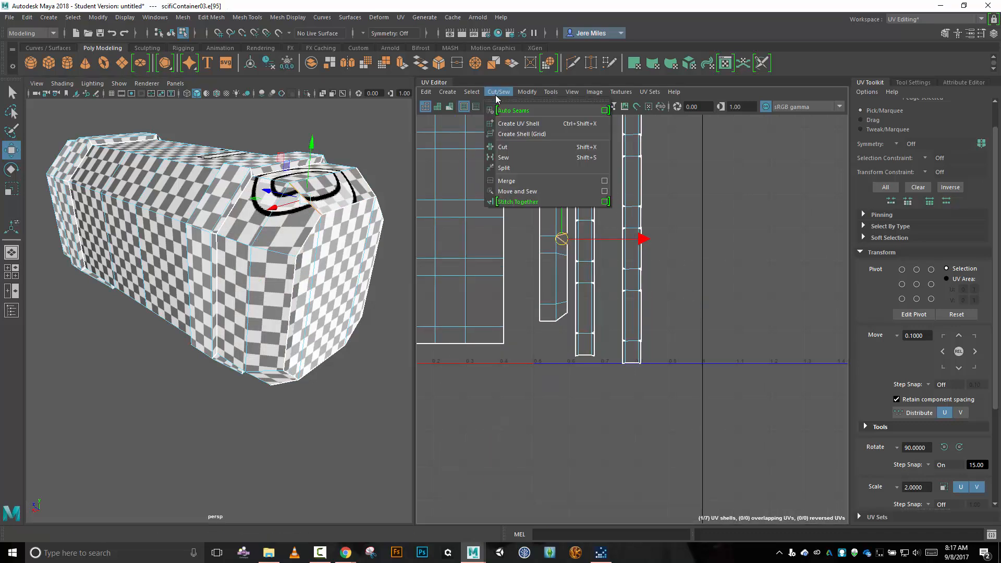
{"action": "left_click", "coordinate": [516, 157]}
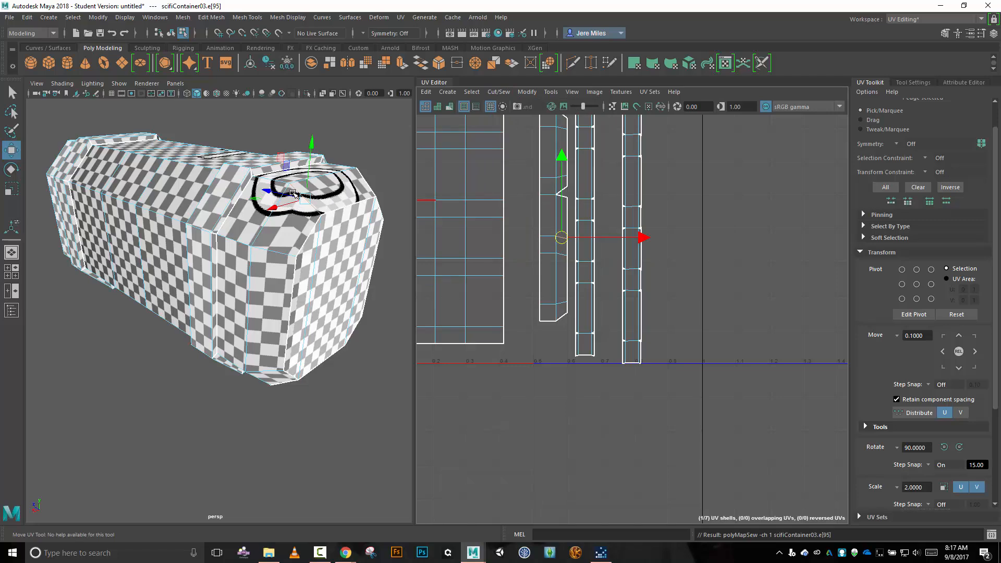
Select the open edge at the next notch up the near end's bevel shell and Sew it closed.
{"action": "left_click_drag", "start_coordinate": [331, 238], "coordinate": [285, 285], "text": "alt"}
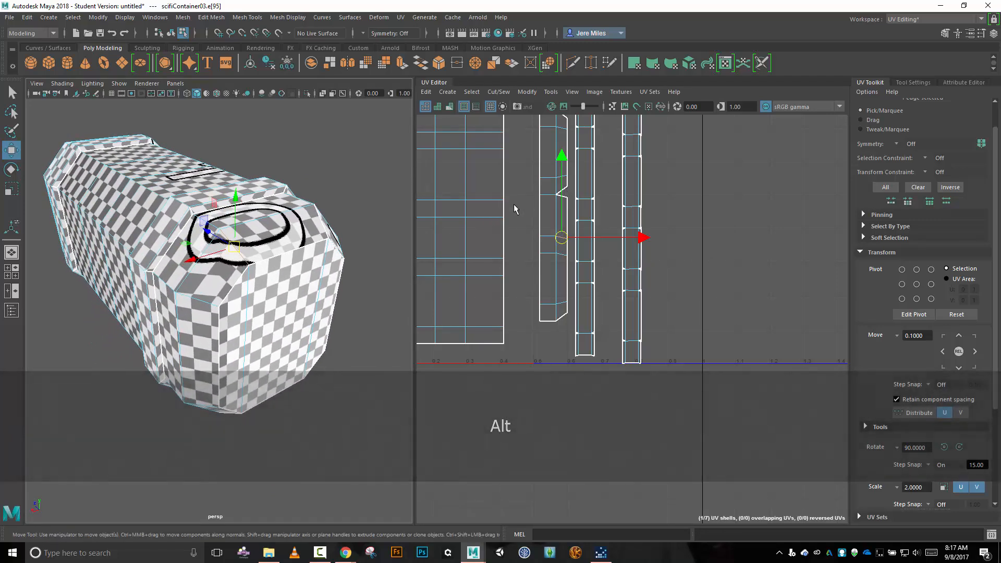
{"action": "right_click", "coordinate": [697, 193]}
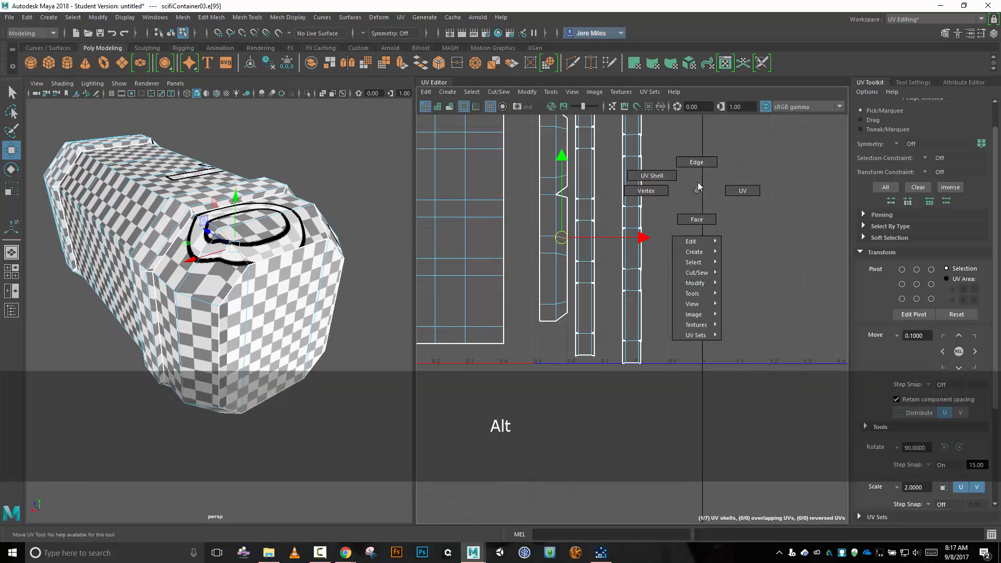
{"action": "right_click_drag", "start_coordinate": [698, 182], "coordinate": [700, 165]}
{"action": "left_click", "coordinate": [568, 186]}
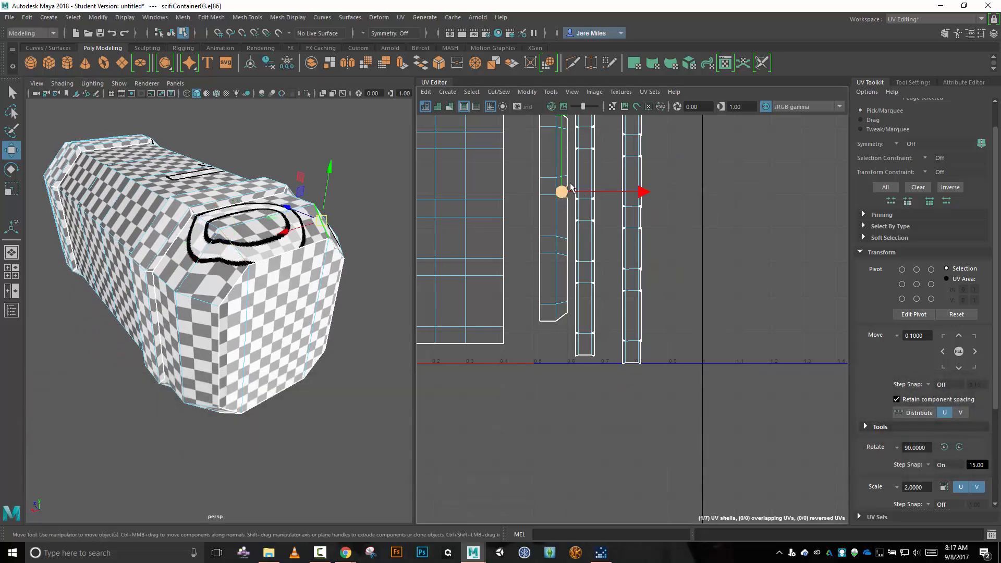
{"action": "left_click", "coordinate": [501, 97]}
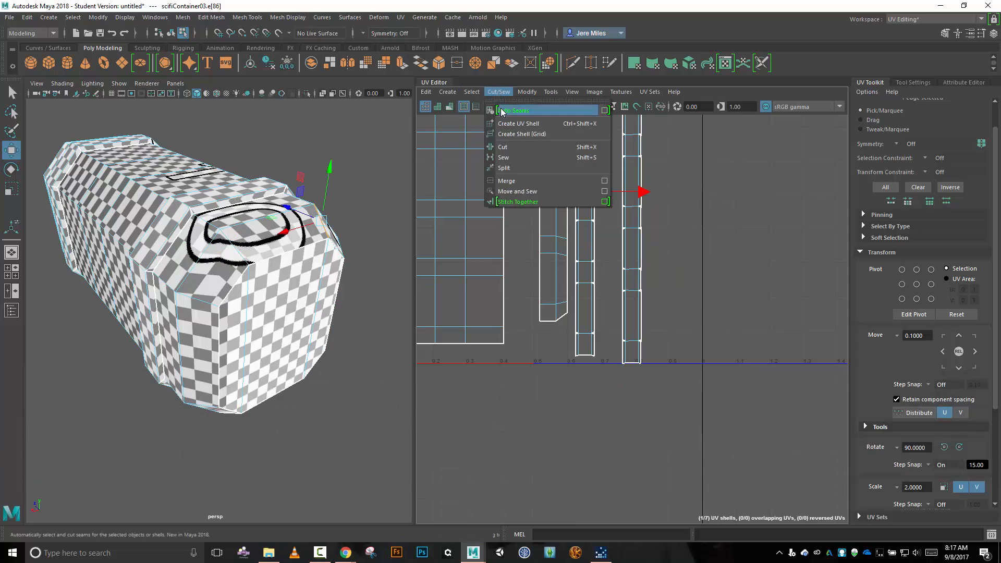
{"action": "left_click", "coordinate": [515, 156]}
Select the edge at the uppermost notch of the near end's bevel shell and Sew it closed.
{"action": "middle_click_drag", "start_coordinate": [706, 161], "coordinate": [687, 259], "text": "alt"}
{"action": "left_click", "coordinate": [665, 198]}
{"action": "left_click", "coordinate": [543, 210]}
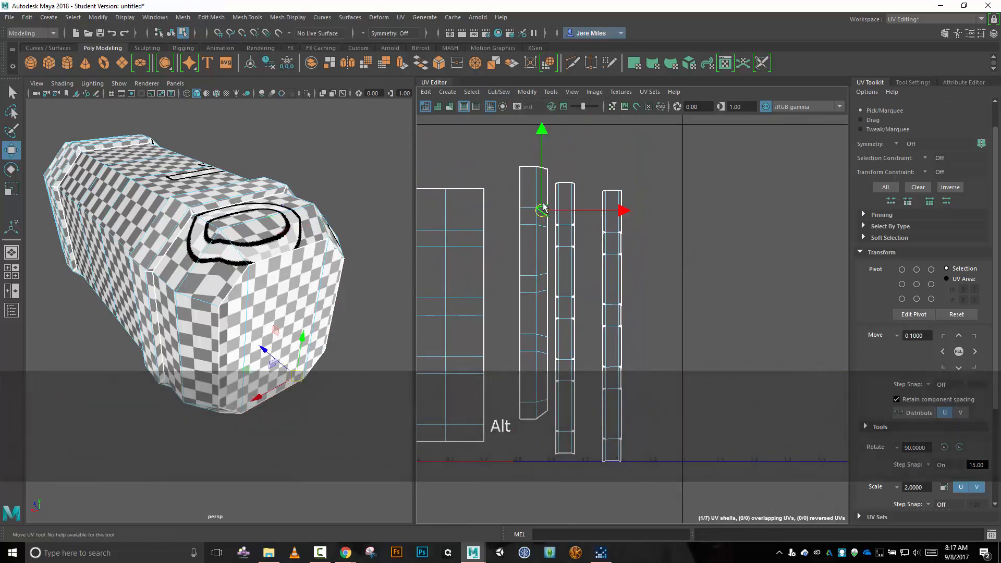
{"action": "left_click", "coordinate": [499, 92]}
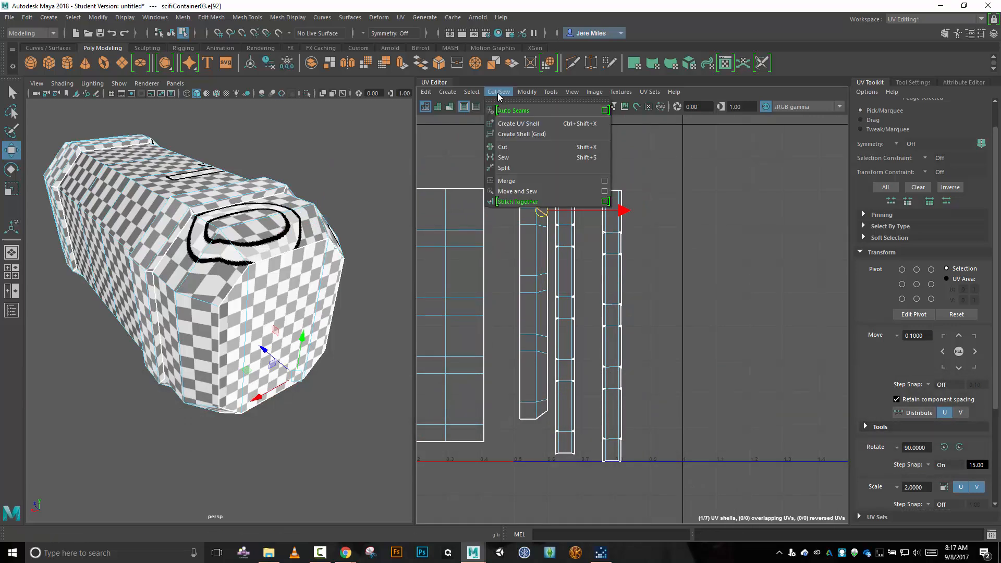
{"action": "left_click", "coordinate": [511, 156]}
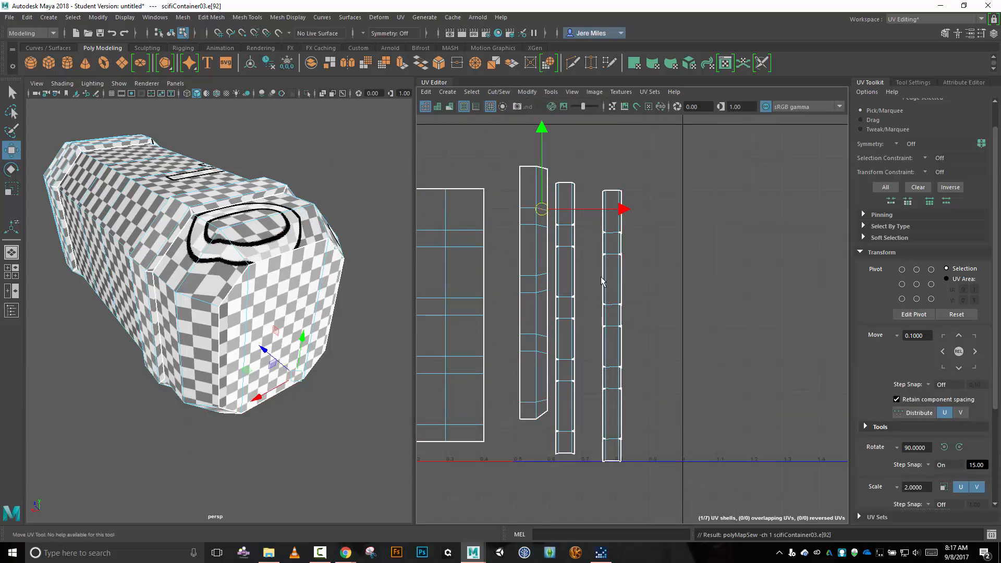
Switch to UV shell selection and move the sewn near-end bevel shell slightly toward the large body shell.
{"action": "right_click_drag", "start_coordinate": [778, 296], "coordinate": [746, 281]}
{"action": "left_click", "coordinate": [565, 280]}
{"action": "left_click", "coordinate": [547, 276]}
{"action": "left_click", "coordinate": [546, 277]}
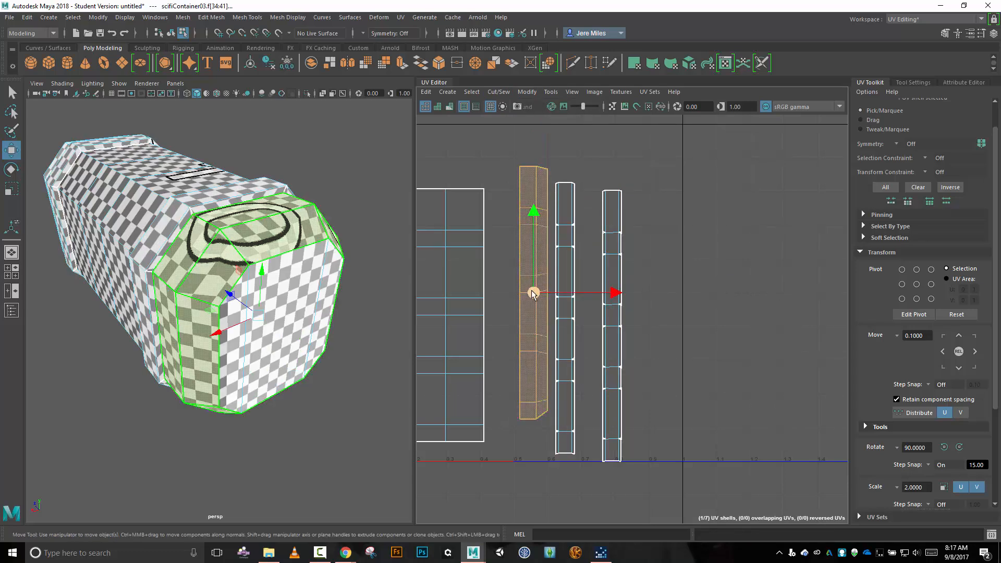
{"action": "left_click_drag", "start_coordinate": [532, 293], "coordinate": [526, 297]}
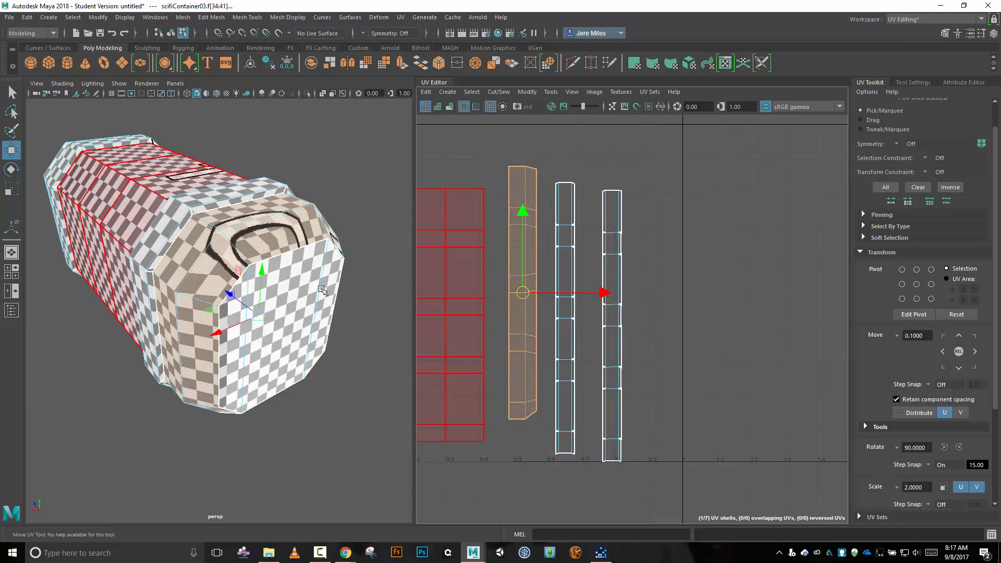
Optimize the near-end bevel shell's UVs with the Legacy (relax) method, border pinned and maximum iterations set to 1.
{"action": "left_click", "coordinate": [528, 93]}
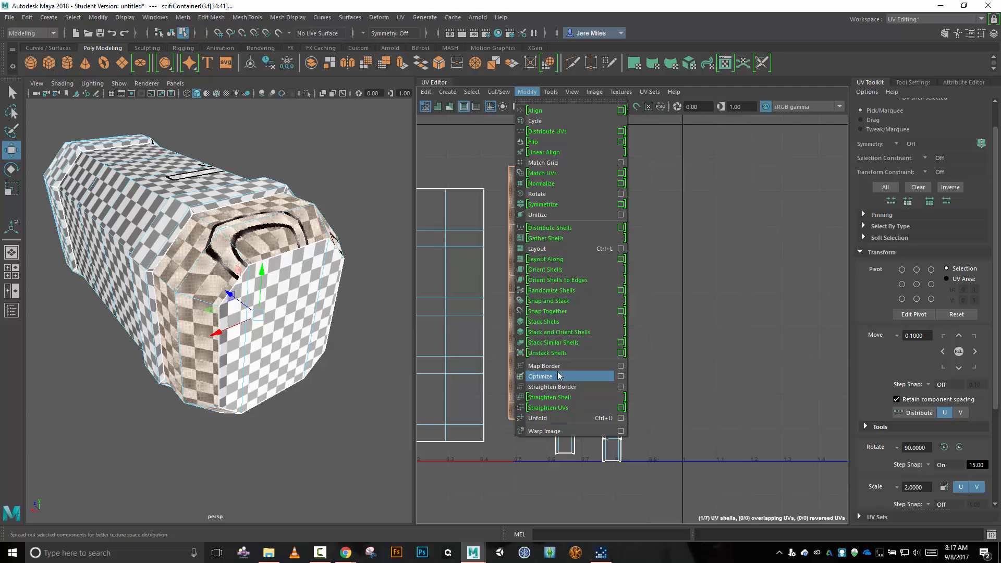
{"action": "left_click", "coordinate": [621, 377]}
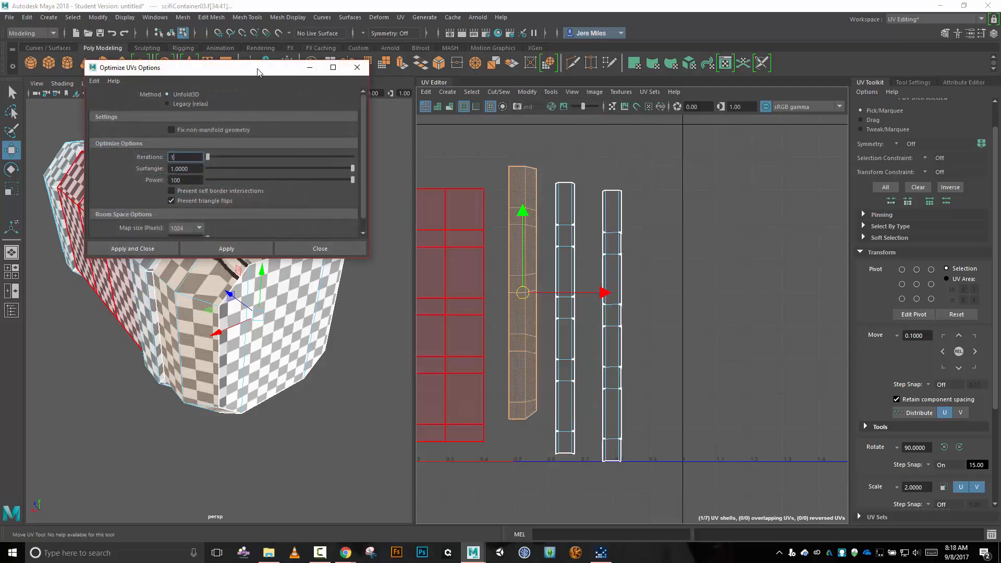
{"action": "left_click_drag", "start_coordinate": [257, 70], "coordinate": [845, 56]}
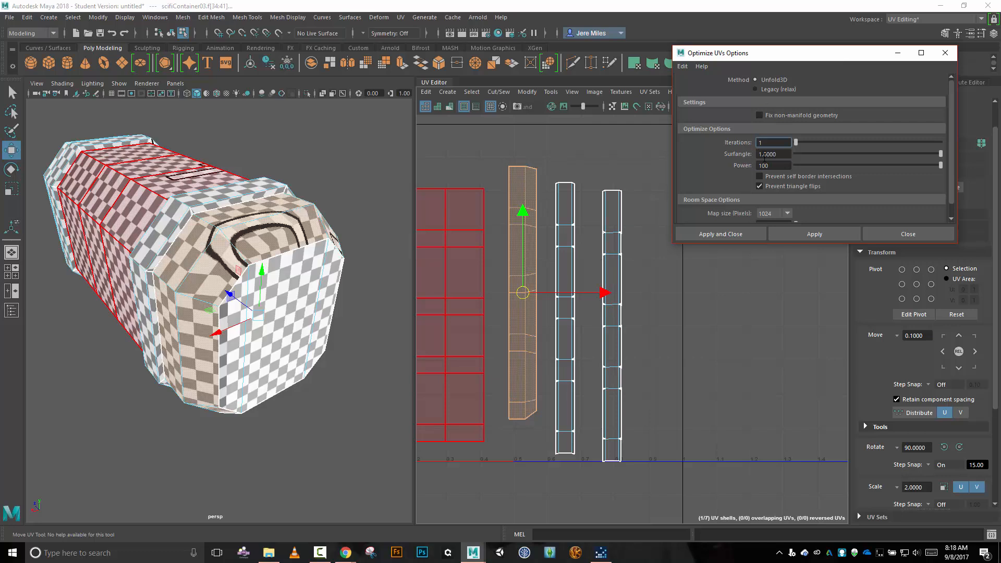
{"action": "left_click", "coordinate": [757, 89]}
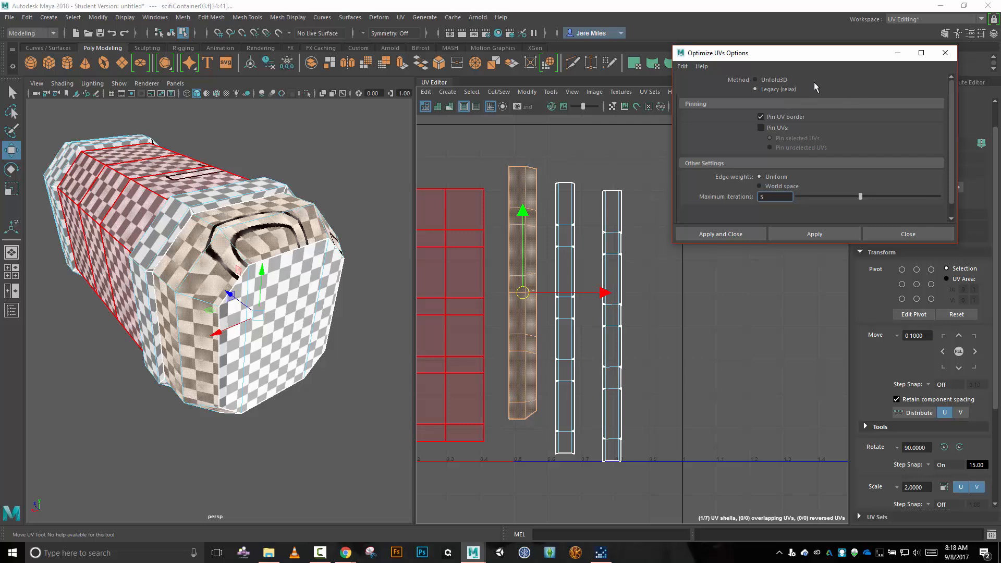
{"action": "left_click", "coordinate": [756, 80]}
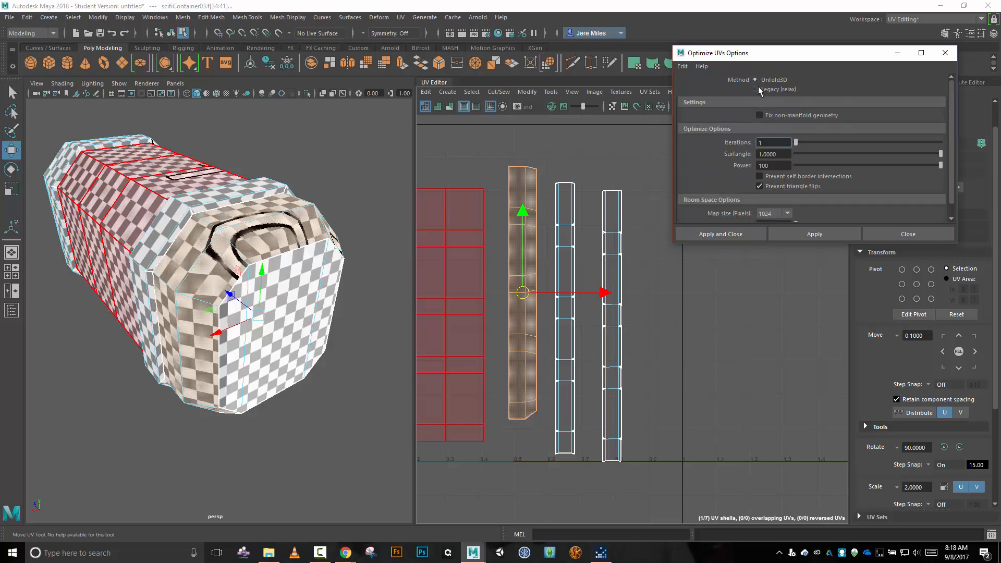
{"action": "left_click", "coordinate": [759, 90]}
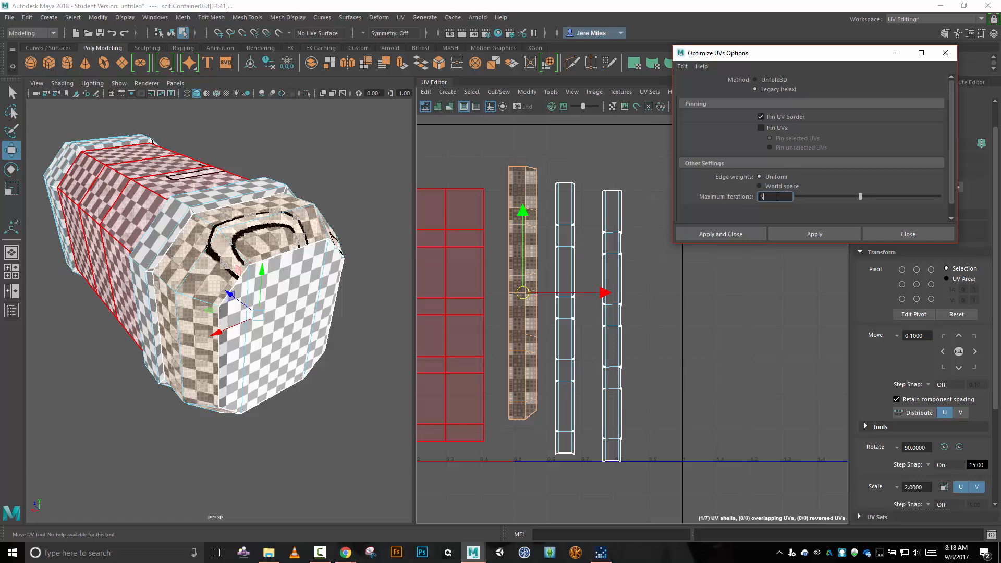
{"action": "key", "text": "BackSpace"}
{"action": "type", "text": "1"}
{"action": "left_click", "coordinate": [787, 234]}
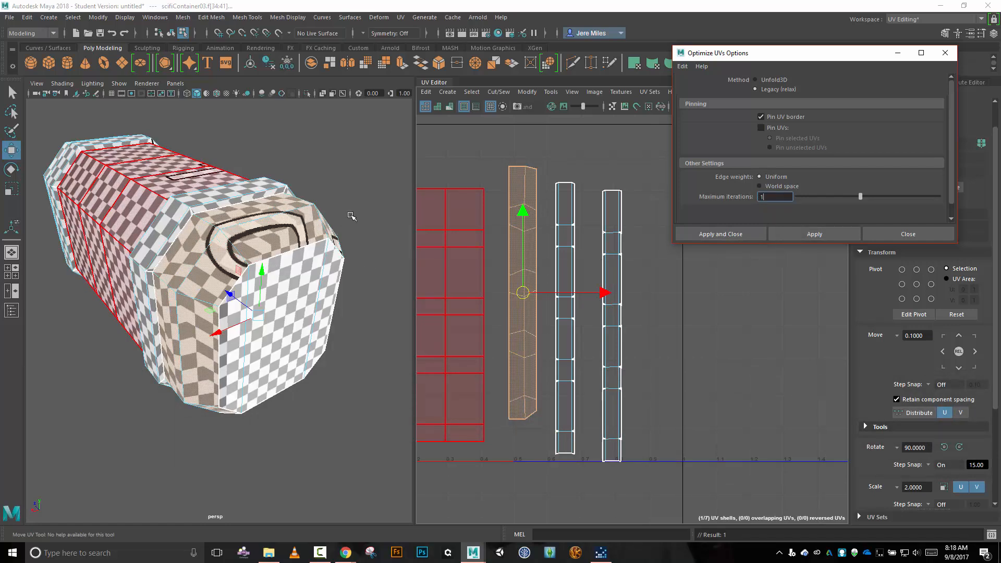
Inspect the relaxed checker pattern on the near end's bevel and apply the one-iteration Optimize to its shell again.
{"action": "key", "text": "alt"}
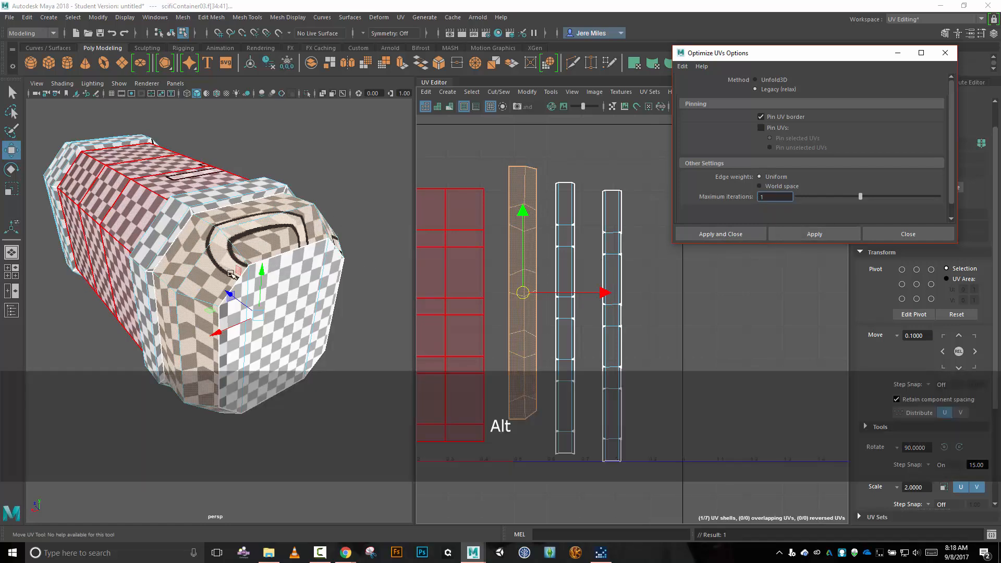
{"action": "mouse_move", "coordinate": [296, 243]}
{"action": "left_mouse_down", "text": "alt"}
{"action": "mouse_move", "coordinate": [349, 223]}
{"action": "mouse_move", "coordinate": [302, 243]}
{"action": "left_mouse_up", "text": "alt"}
{"action": "left_click_drag", "start_coordinate": [183, 260], "coordinate": [269, 279], "text": "alt"}
{"action": "left_click", "coordinate": [783, 239]}
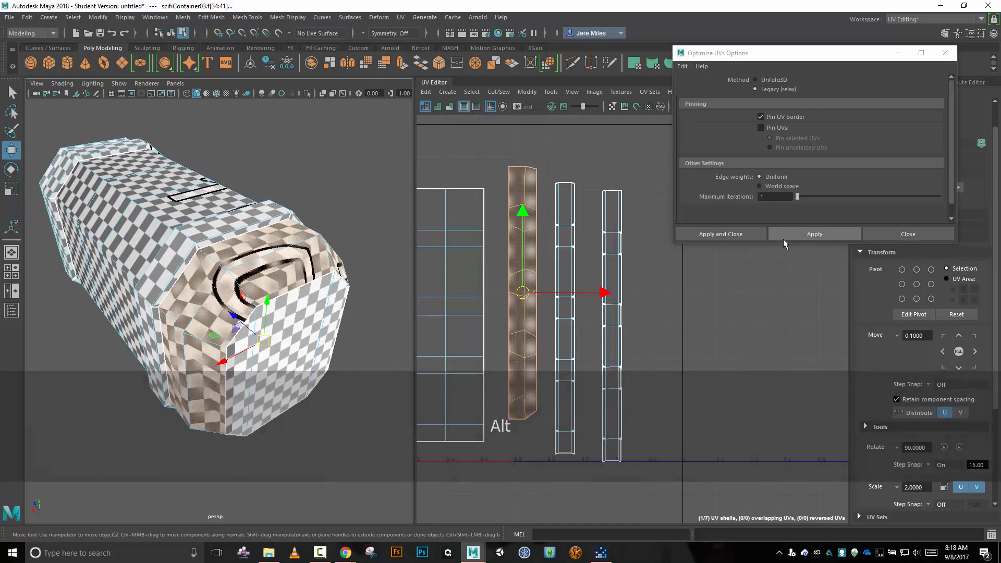
{"action": "left_click", "coordinate": [783, 239]}
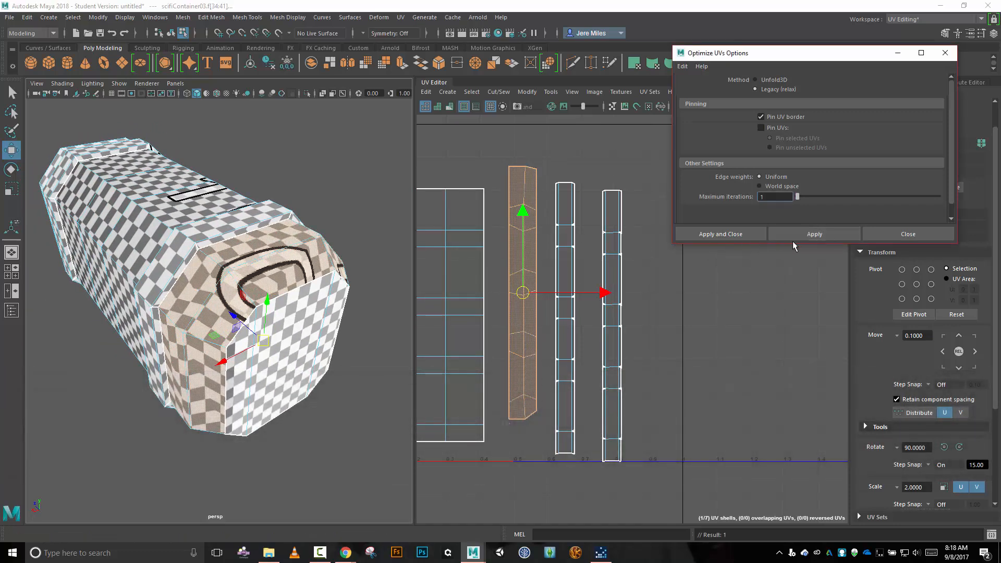
Run further one-iteration Optimize passes on the bevel shell, checking the near end's sides and underside between passes.
{"action": "left_click_drag", "start_coordinate": [333, 214], "coordinate": [355, 219], "text": "alt"}
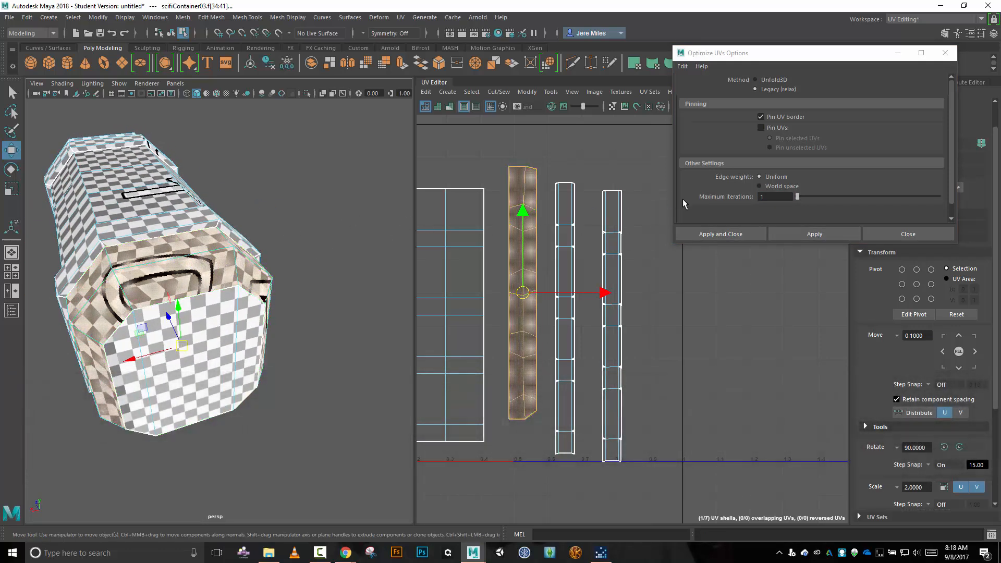
{"action": "left_click", "coordinate": [777, 231]}
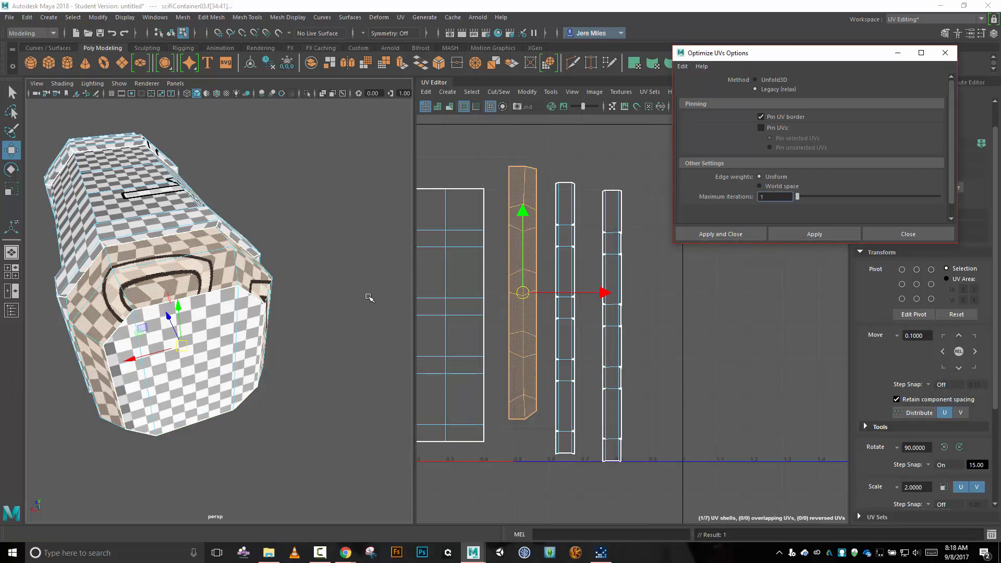
{"action": "left_click_drag", "start_coordinate": [297, 360], "coordinate": [326, 335], "text": "alt"}
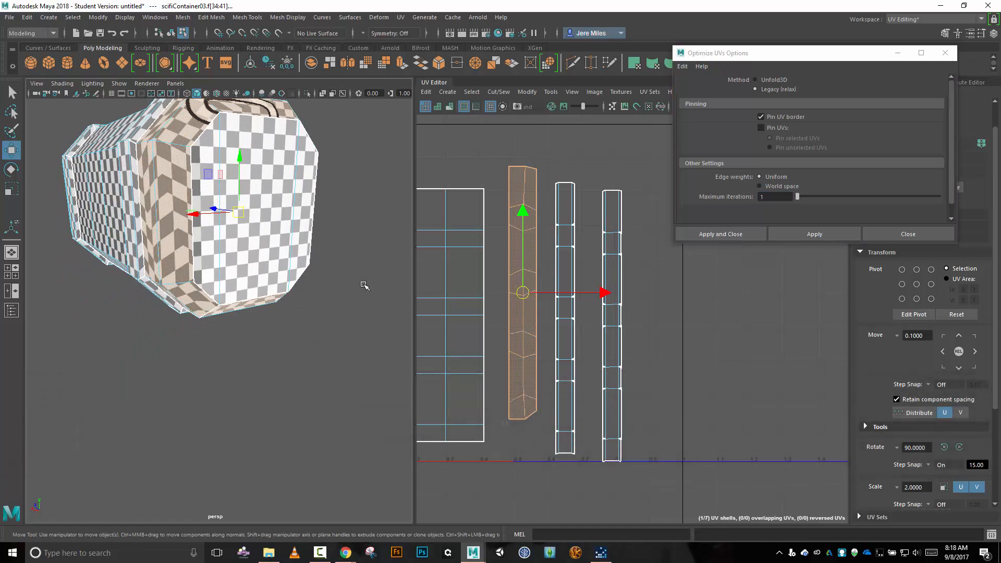
{"action": "left_click_drag", "start_coordinate": [328, 269], "coordinate": [354, 258], "text": "alt"}
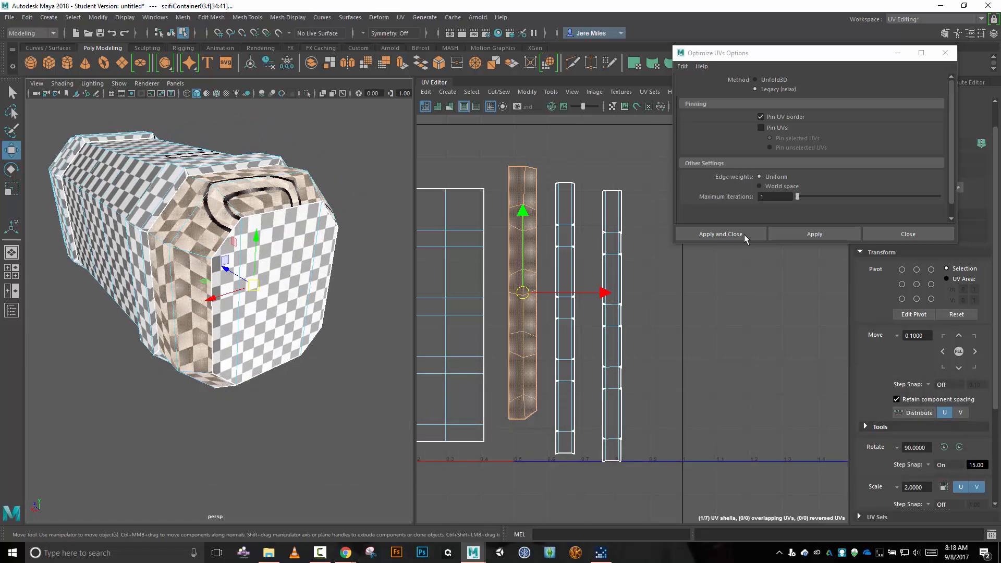
{"action": "left_click", "coordinate": [796, 236]}
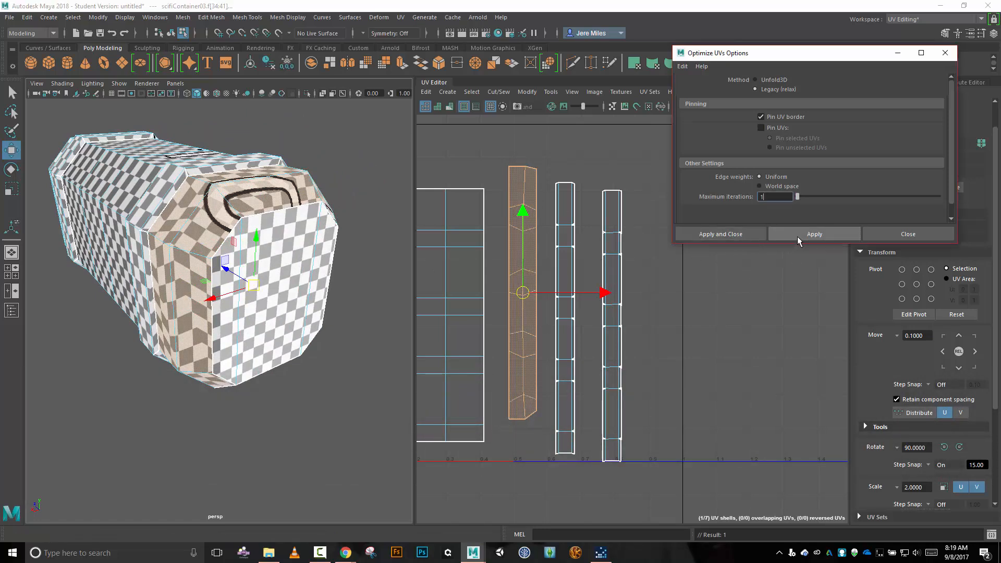
Revert the maximum iterations to 5 in the Optimize UVs options.
{"action": "key", "text": "ctrl+z"}
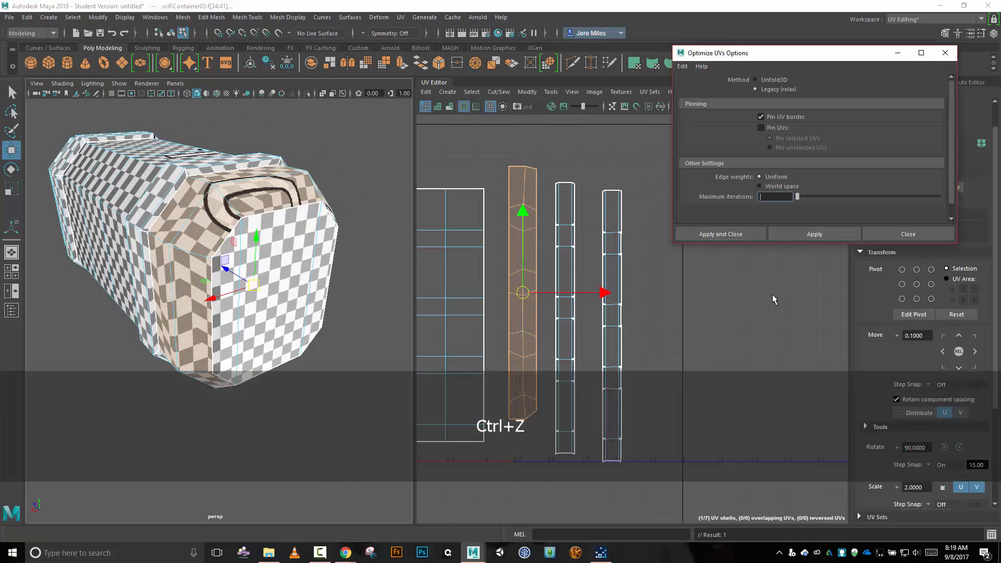
{"action": "type", "text": "5"}
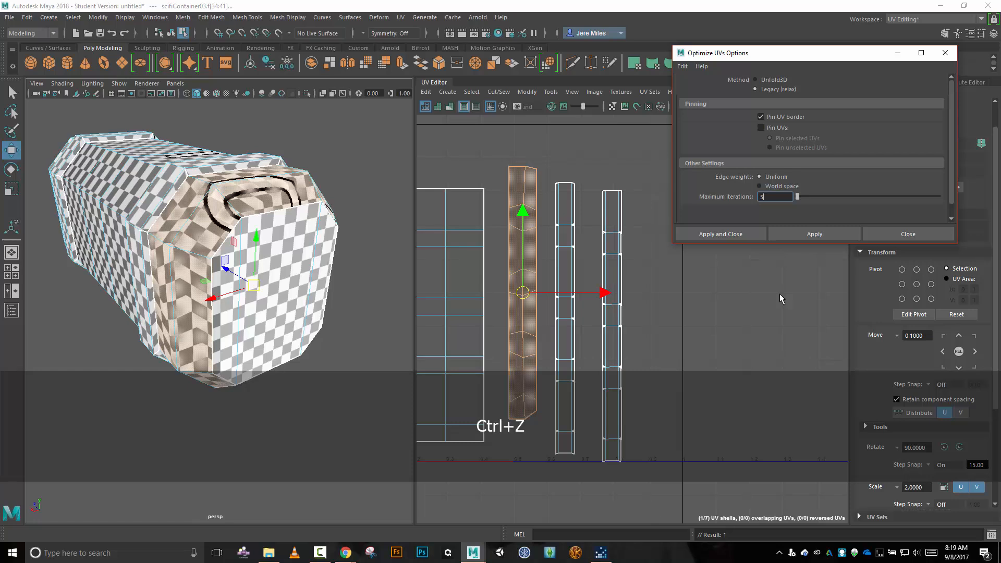
Apply an Automatic UV projection to the near-end bevel faces and move the resulting shells clear of the existing layout.
{"action": "left_click", "coordinate": [899, 235]}
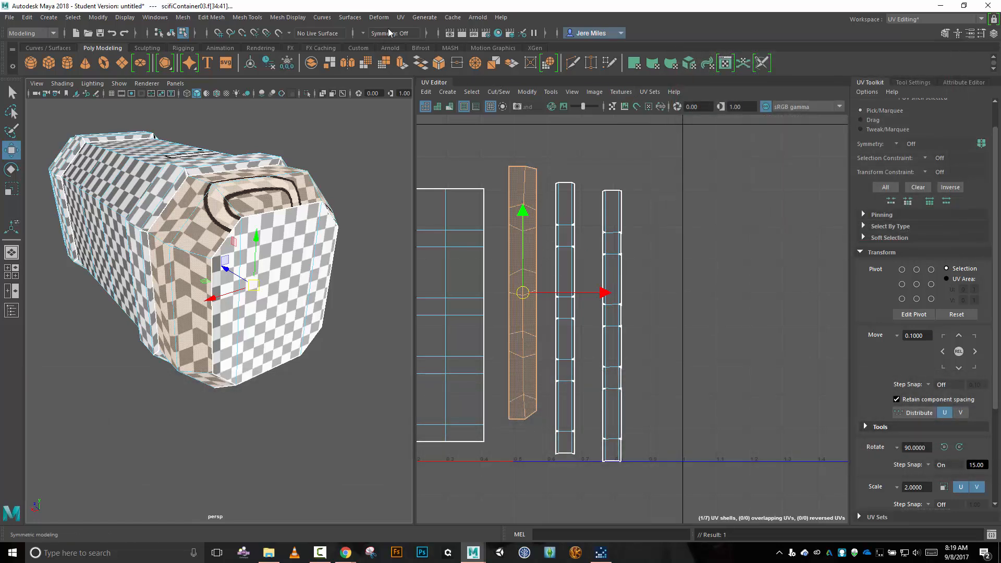
{"action": "left_click", "coordinate": [401, 18]}
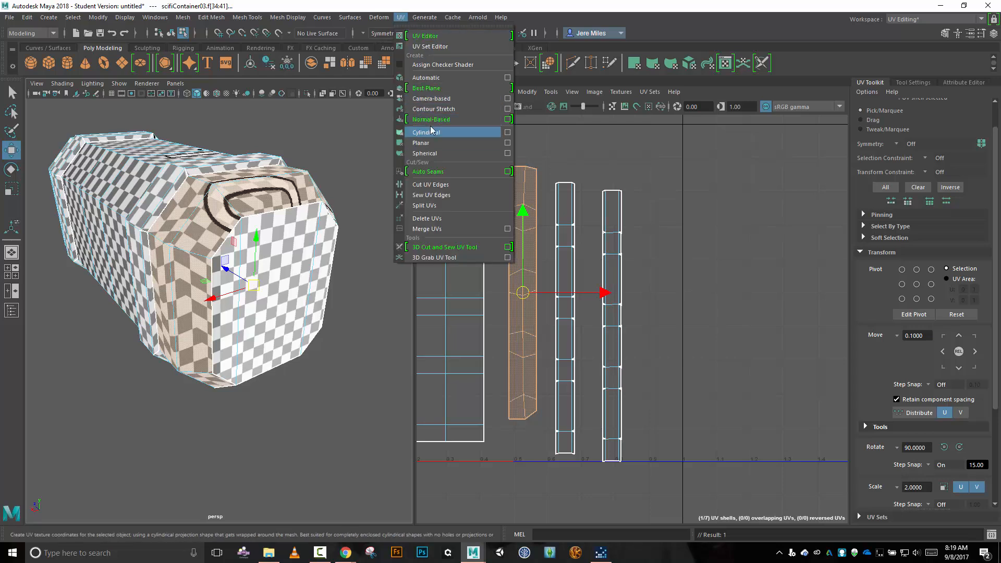
{"action": "left_click", "coordinate": [444, 82]}
{"action": "scroll", "coordinate": [656, 310], "scroll_direction": "down", "scroll_amount": 3}
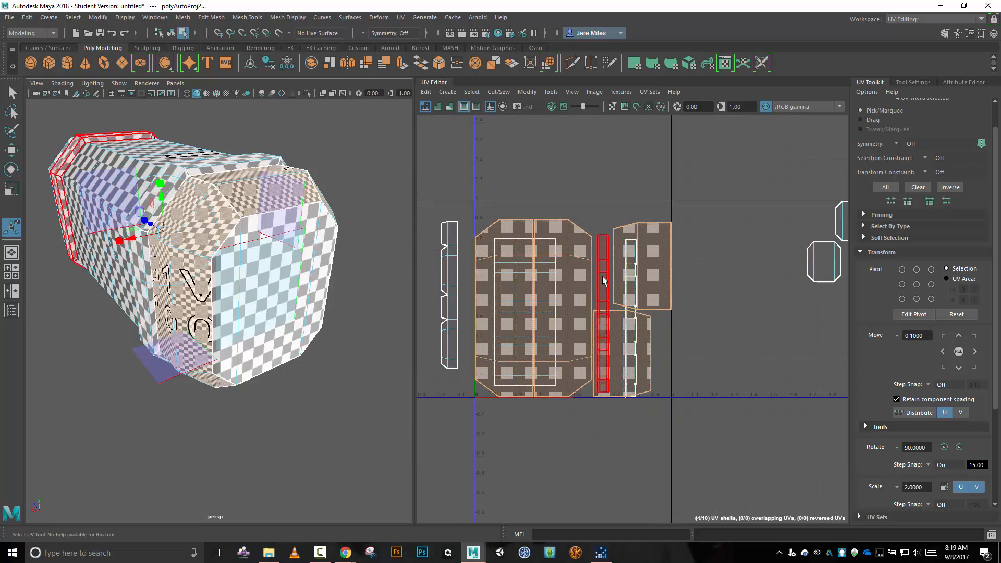
{"action": "key", "text": "w"}
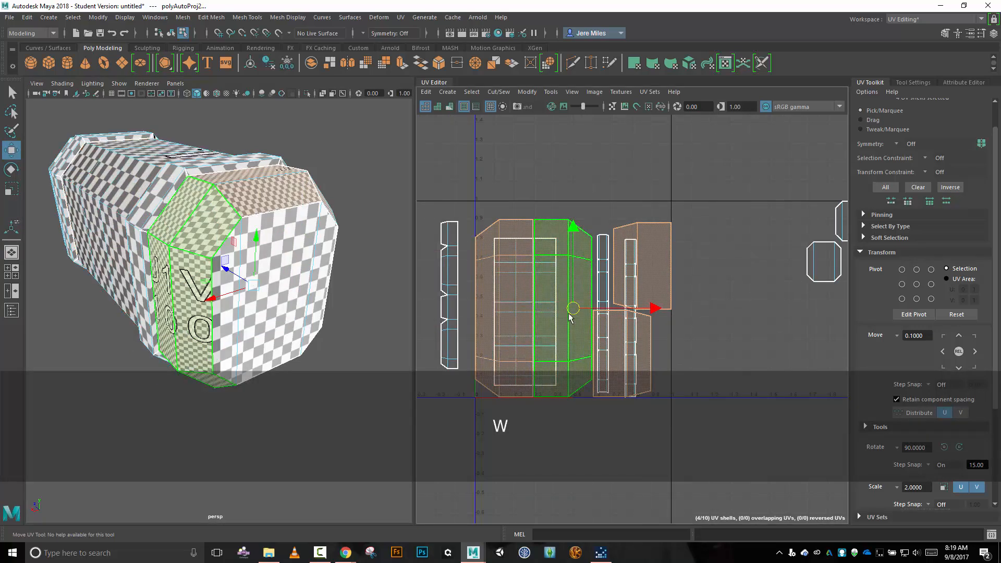
{"action": "left_click_drag", "start_coordinate": [572, 307], "coordinate": [753, 186]}
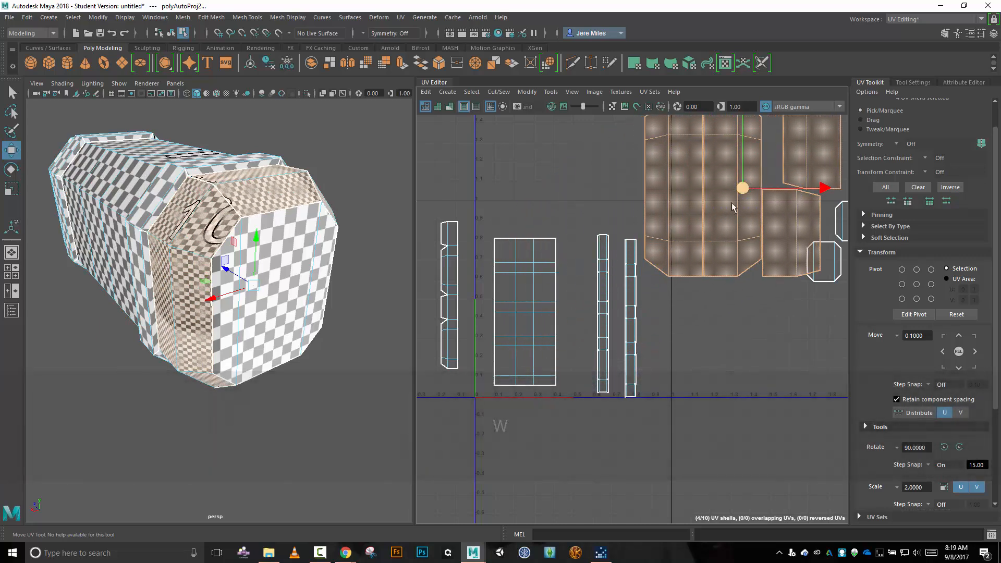
{"action": "scroll", "coordinate": [680, 251], "scroll_direction": "down", "scroll_amount": 2}
{"action": "scroll", "coordinate": [738, 297], "scroll_direction": "up", "scroll_amount": 1}
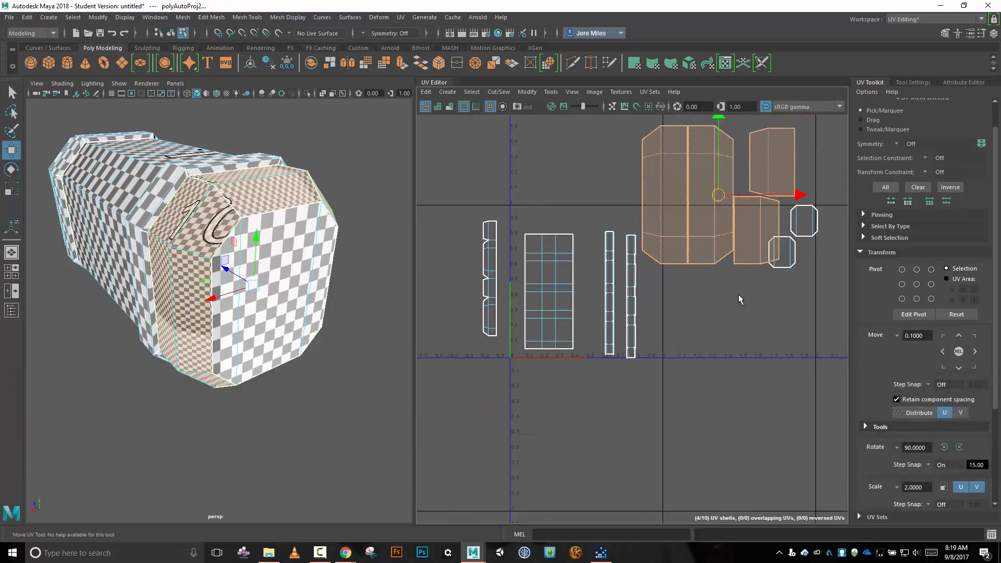
{"action": "scroll", "coordinate": [737, 295], "scroll_direction": "down", "scroll_amount": 1}
Separate one of the two tall projected bevel shells and move it straight down below the others.
{"action": "right_click_drag", "start_coordinate": [737, 296], "coordinate": [733, 322]}
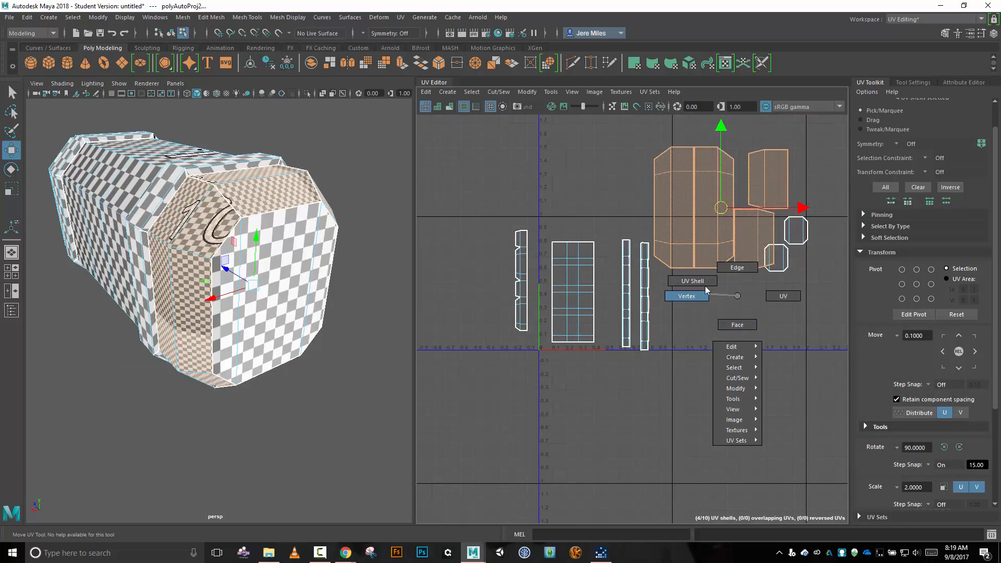
{"action": "right_click_drag", "start_coordinate": [707, 290], "coordinate": [698, 282]}
{"action": "left_click", "coordinate": [714, 220]}
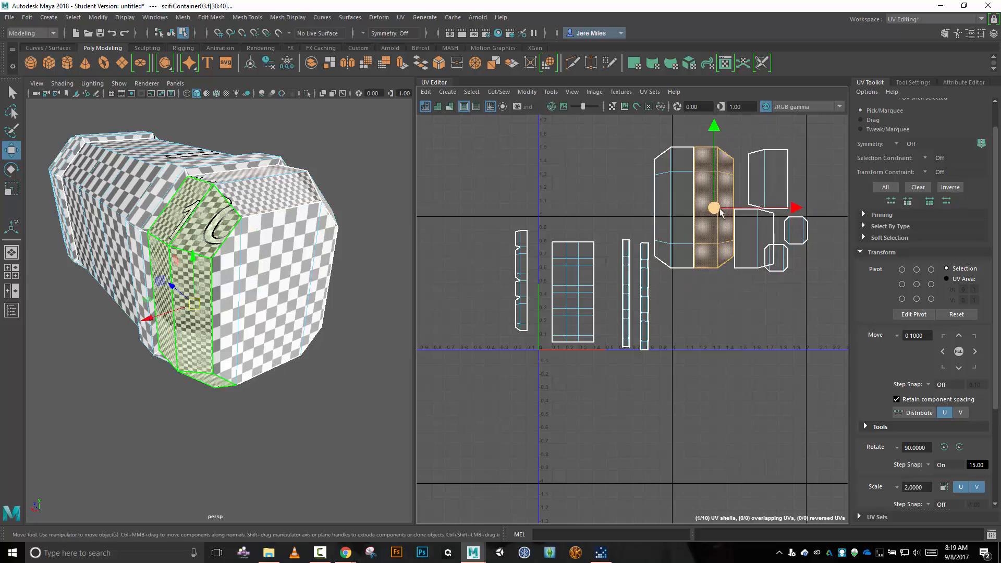
{"action": "left_click_drag", "start_coordinate": [712, 212], "coordinate": [713, 371]}
Move and sew the four projected bevel shells end to end along their short edges into one continuous strip.
{"action": "right_click_drag", "start_coordinate": [669, 376], "coordinate": [670, 346]}
{"action": "left_click", "coordinate": [704, 308]}
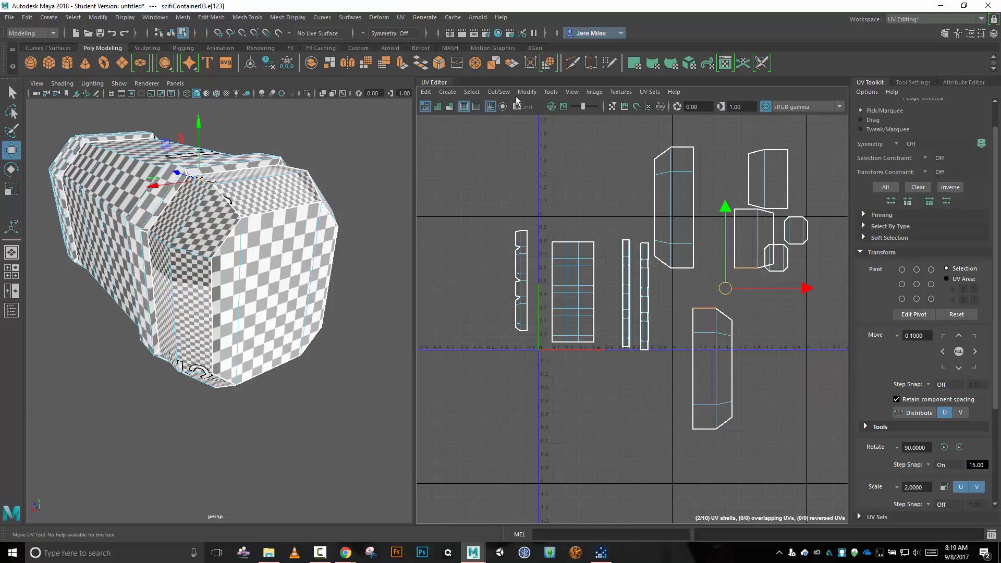
{"action": "left_click", "coordinate": [500, 92]}
{"action": "left_click", "coordinate": [528, 192]}
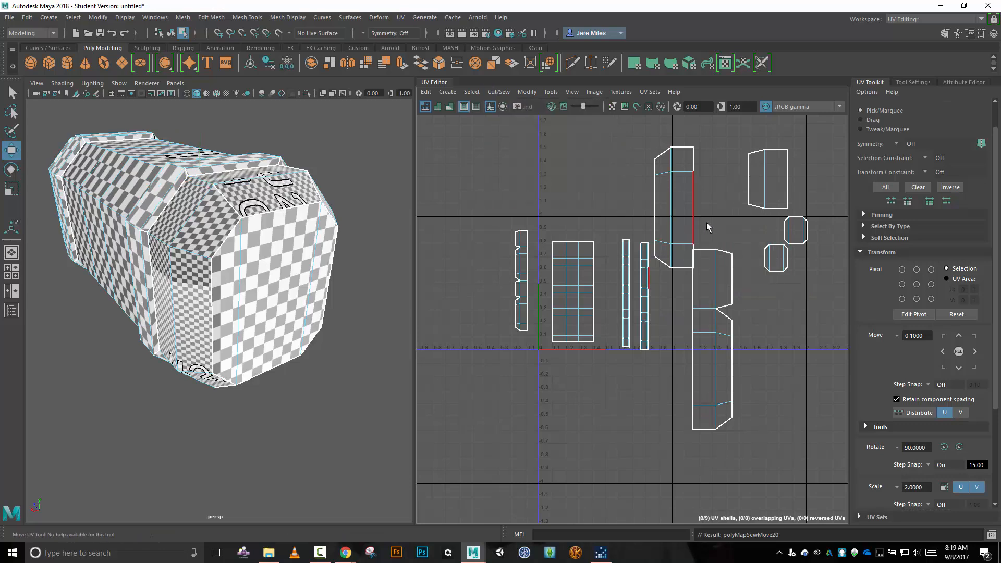
{"action": "left_click", "coordinate": [712, 250]}
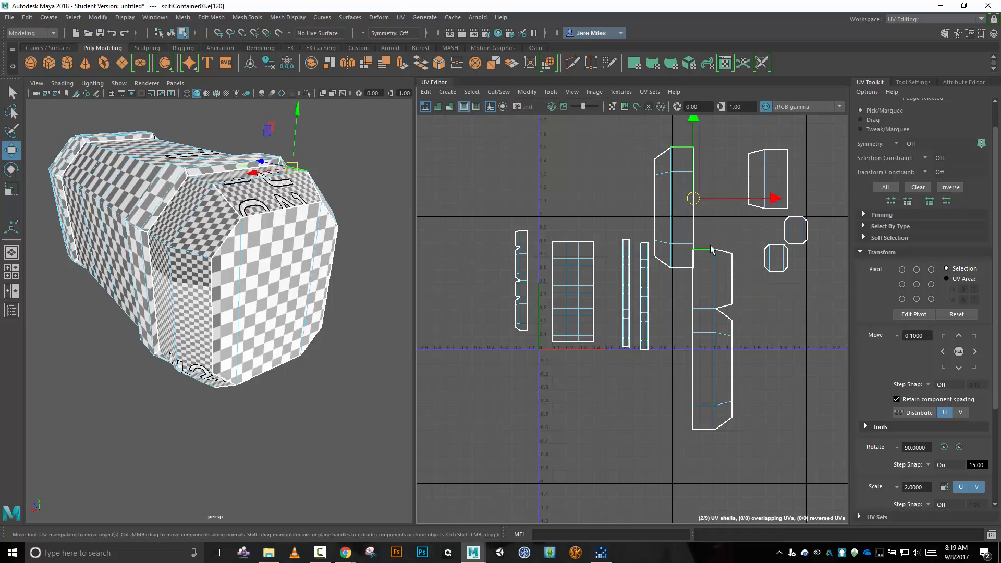
{"action": "left_click", "coordinate": [498, 92]}
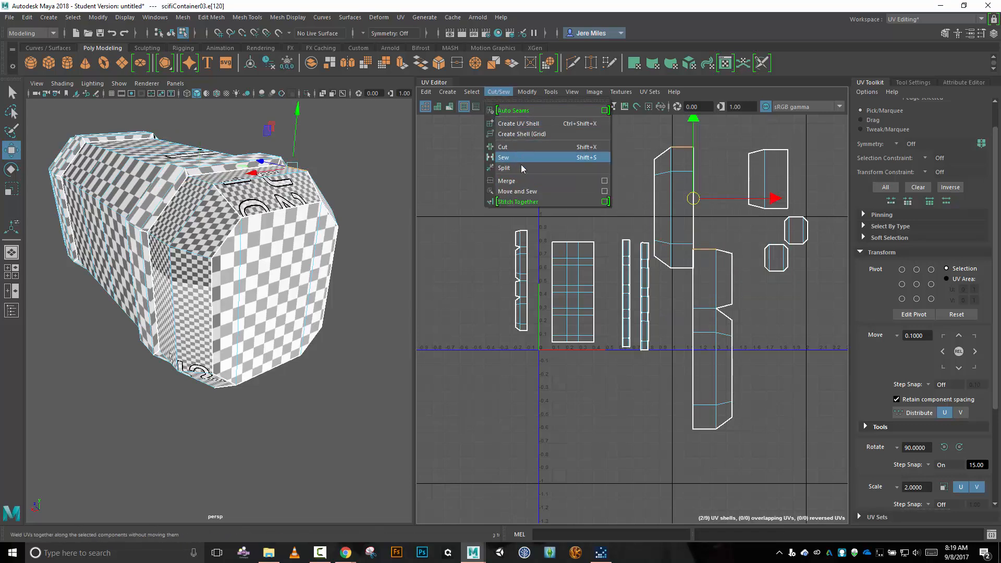
{"action": "left_click", "coordinate": [528, 192]}
{"action": "left_click", "coordinate": [704, 129]}
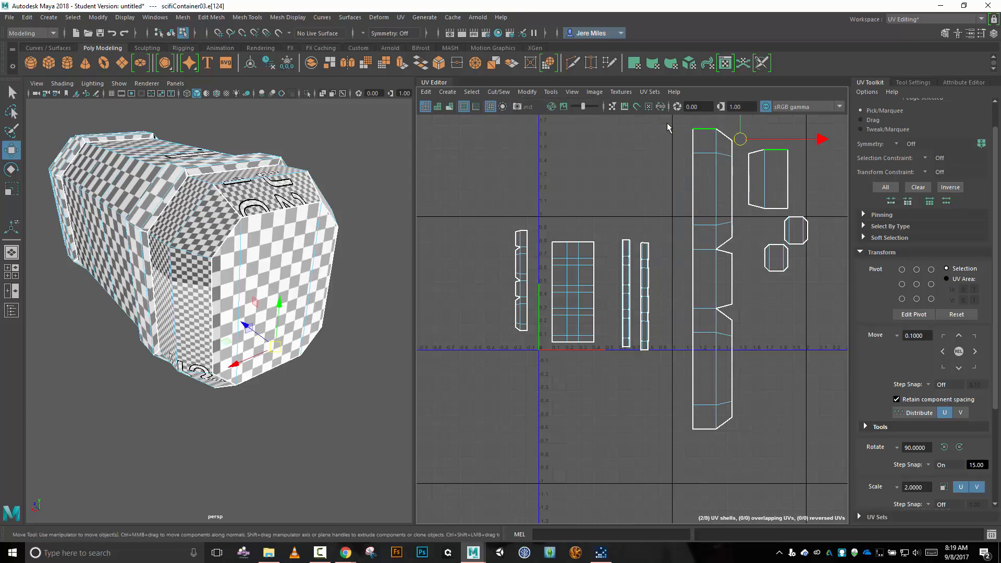
{"action": "left_click", "coordinate": [499, 92]}
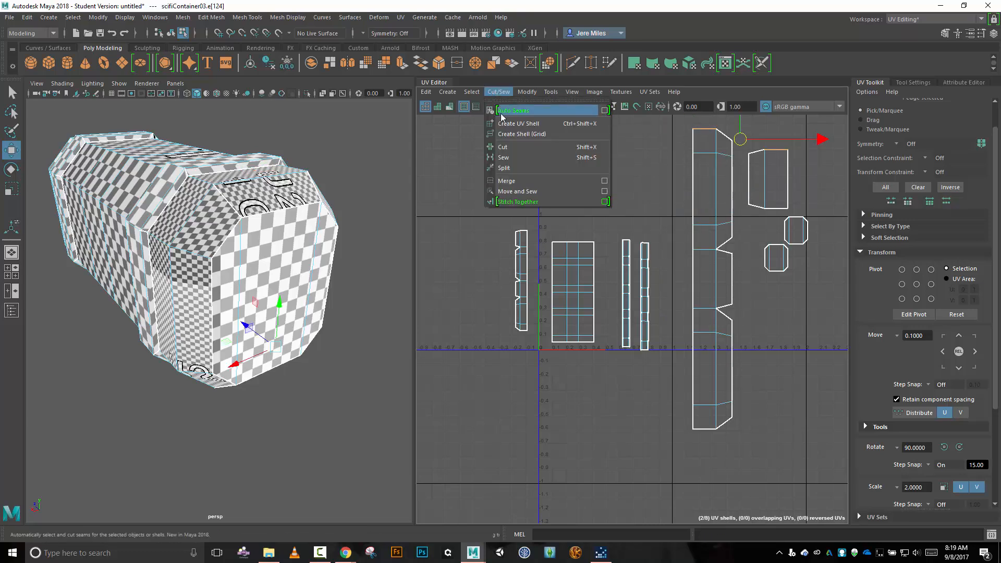
{"action": "left_click", "coordinate": [515, 193]}
Scale the sewn near-end bevel shell down uniformly and place it beside the notched far-end bevel shell.
{"action": "right_click", "coordinate": [661, 198]}
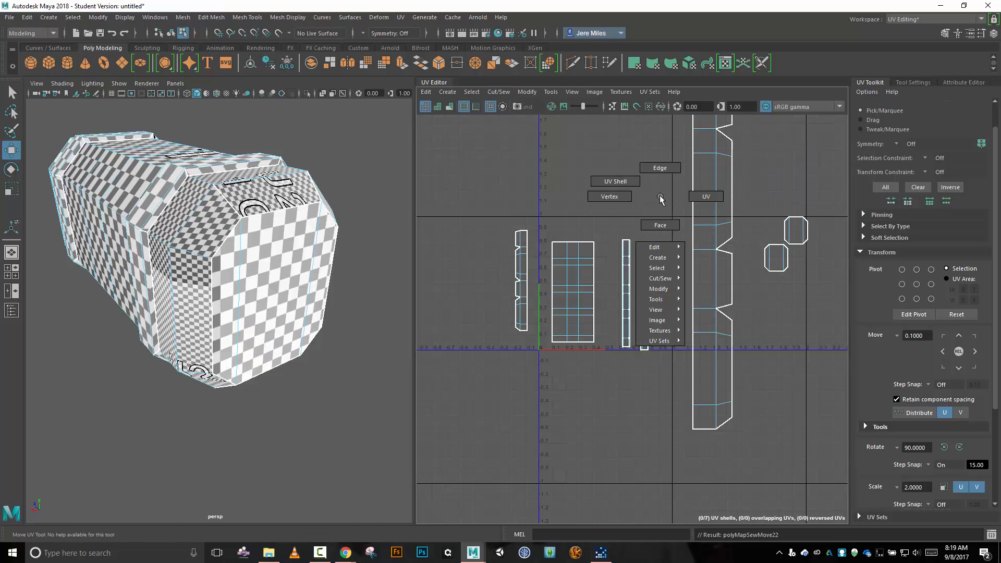
{"action": "left_click", "coordinate": [635, 183]}
{"action": "left_click", "coordinate": [717, 192]}
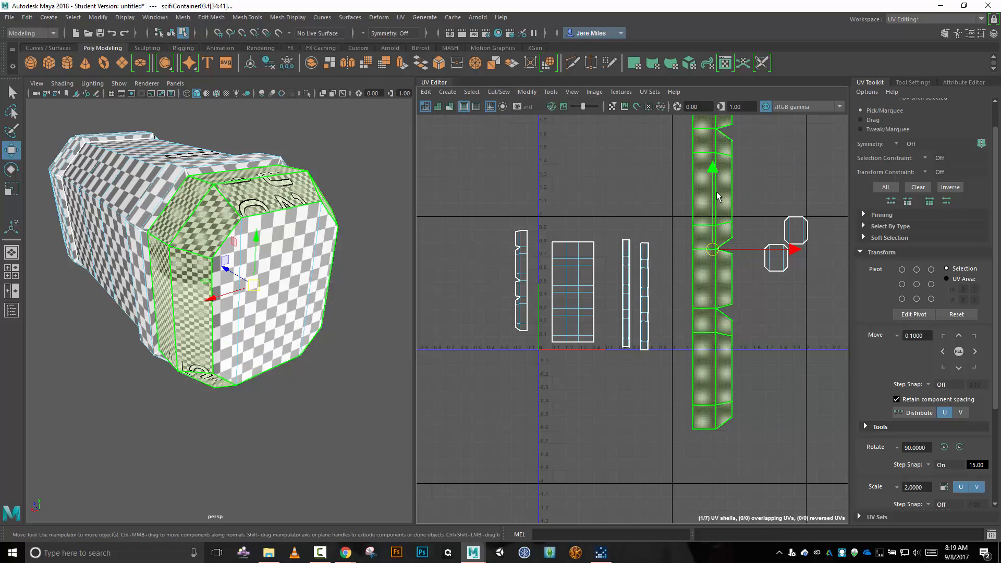
{"action": "key", "text": "r"}
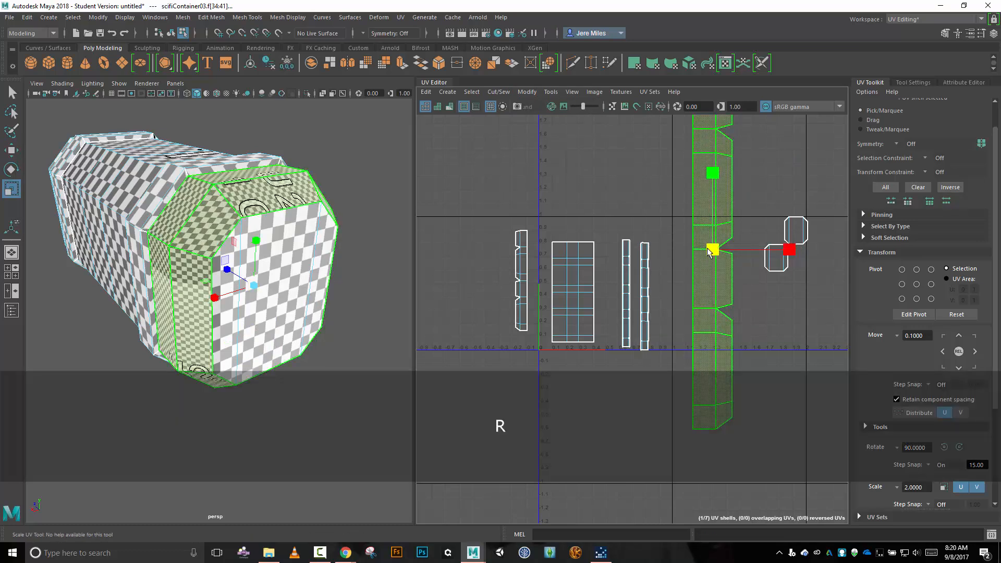
{"action": "left_click_drag", "start_coordinate": [712, 254], "coordinate": [690, 130]}
{"action": "middle_click_drag", "start_coordinate": [651, 74], "coordinate": [653, 86]}
{"action": "left_click_drag", "start_coordinate": [653, 87], "coordinate": [657, 91]}
{"action": "key", "text": "w"}
{"action": "left_click_drag", "start_coordinate": [713, 250], "coordinate": [500, 279]}
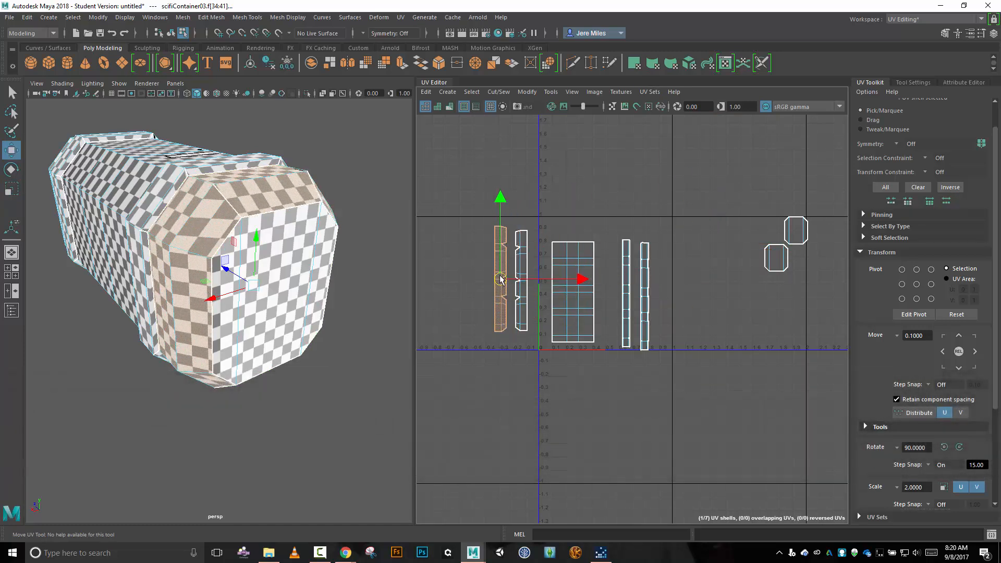
Fine-tune the near-end bevel shell's uniform scale to match the far-end bevel shell's length, moving the two close together for comparison.
{"action": "key", "text": "r"}
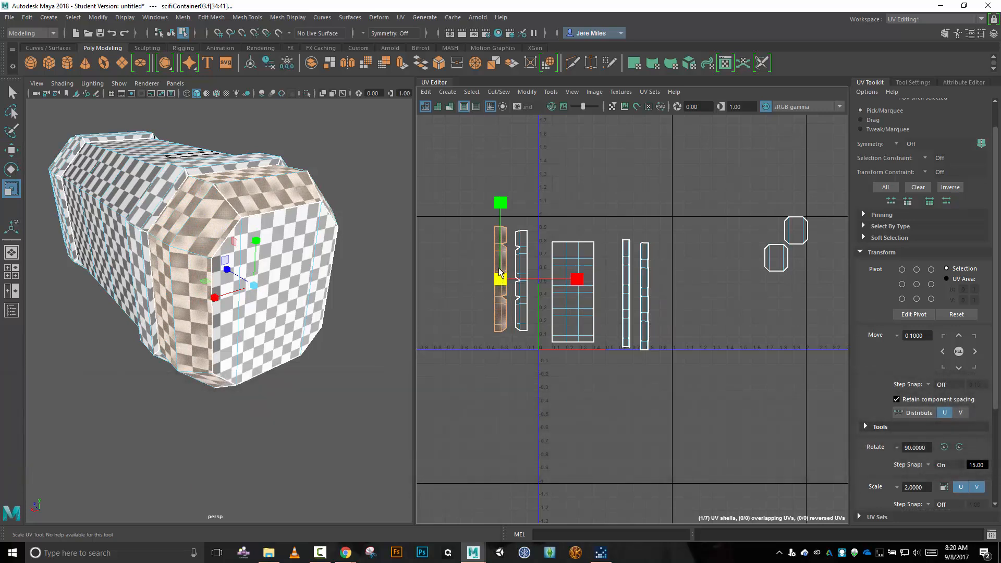
{"action": "left_click_drag", "start_coordinate": [499, 272], "coordinate": [493, 286]}
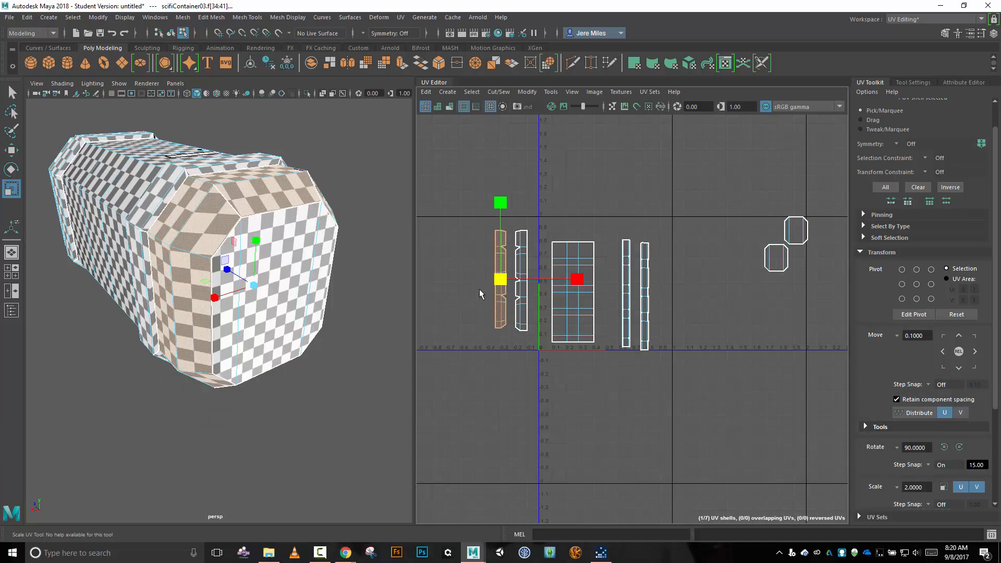
{"action": "scroll", "coordinate": [477, 289], "scroll_direction": "up", "scroll_amount": 4}
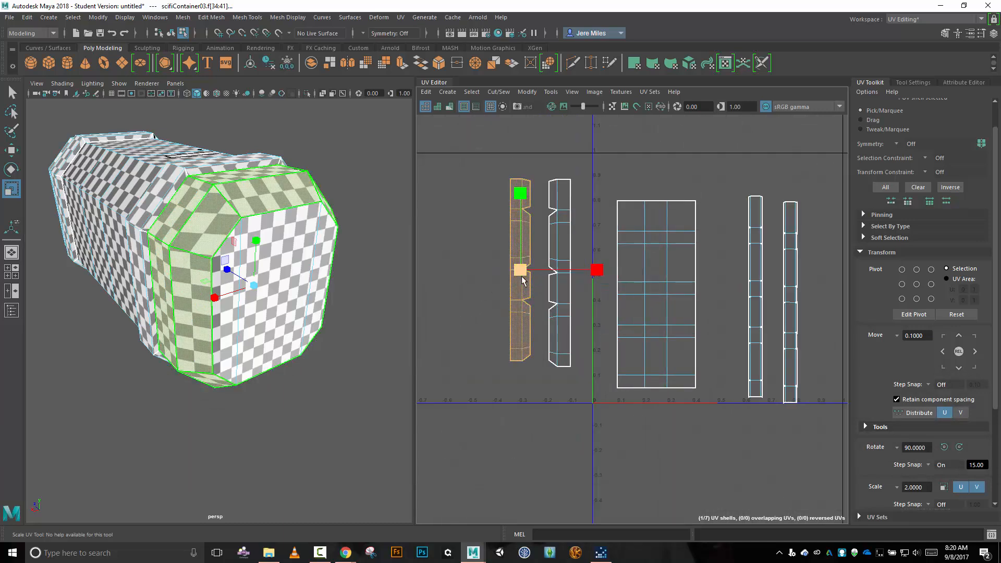
{"action": "left_click_drag", "start_coordinate": [524, 281], "coordinate": [524, 276]}
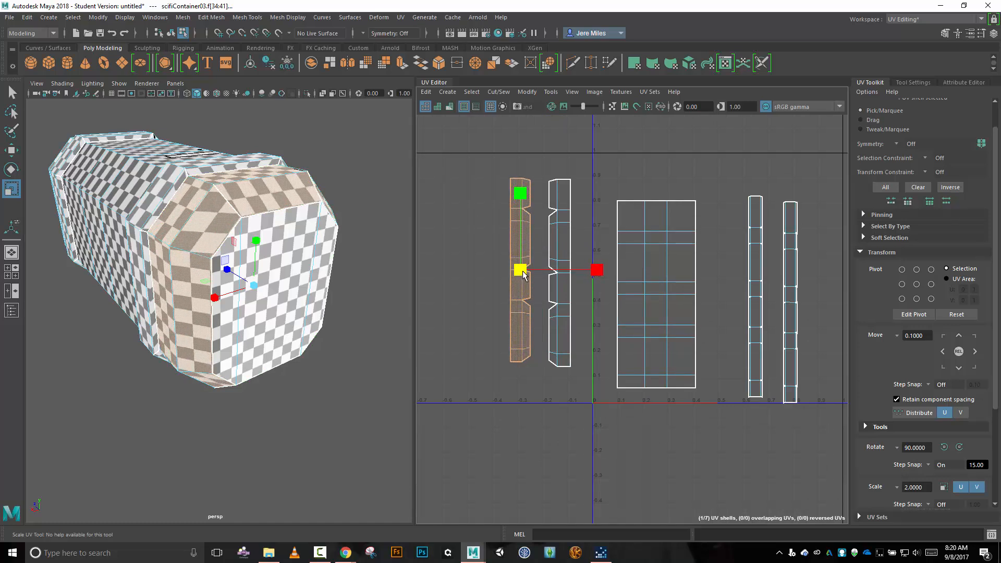
{"action": "key", "text": "w"}
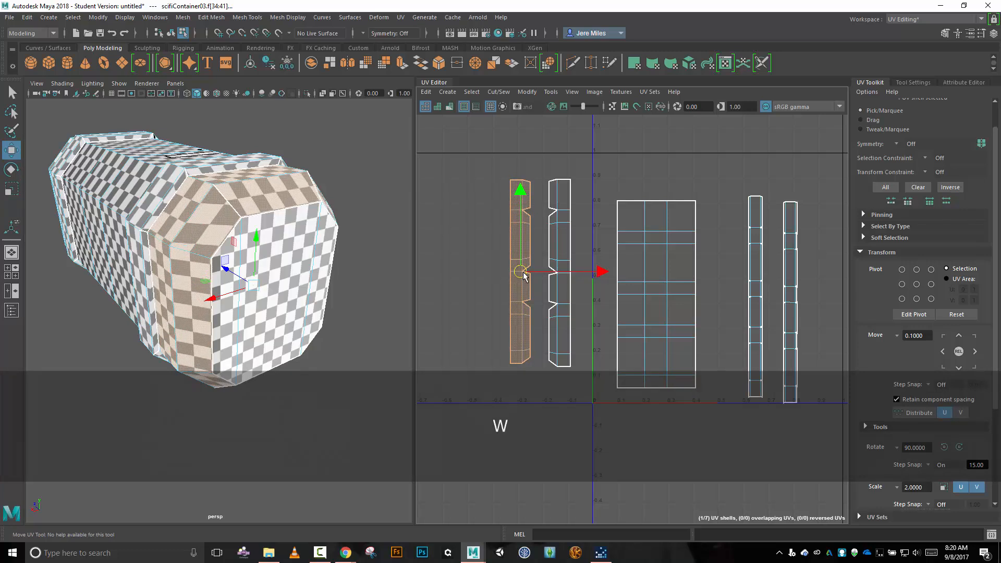
{"action": "left_click_drag", "start_coordinate": [523, 275], "coordinate": [537, 277]}
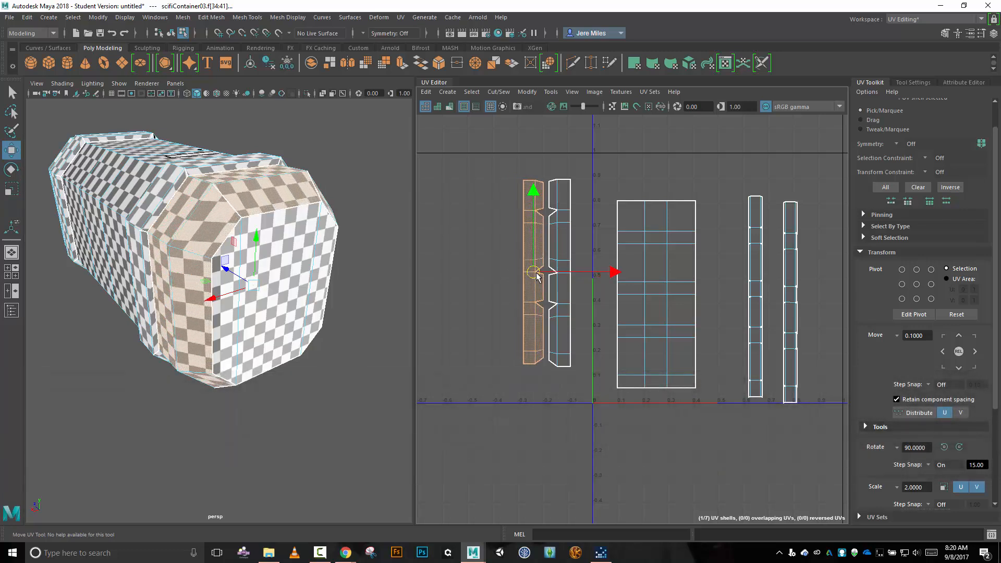
{"action": "key", "text": "r"}
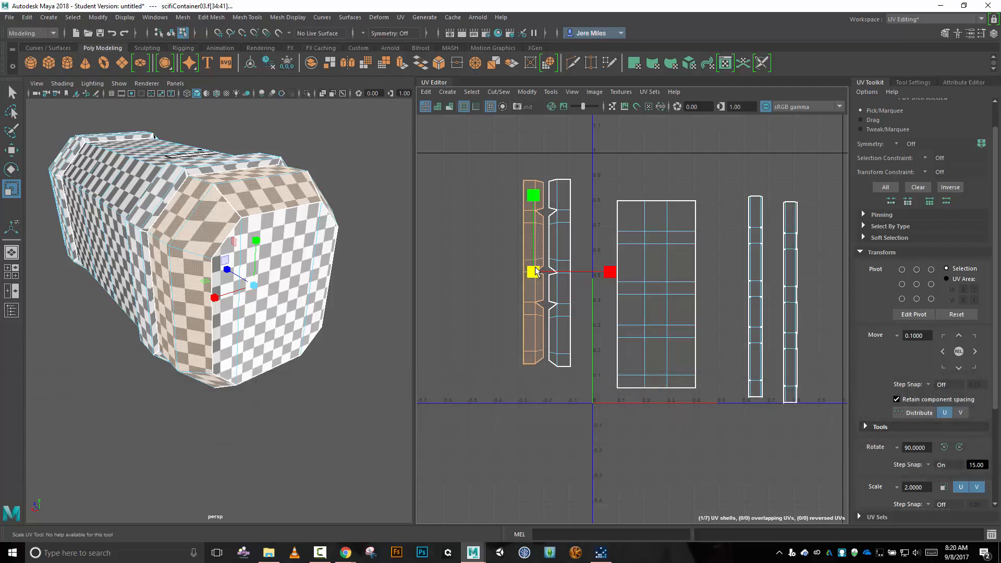
{"action": "left_click_drag", "start_coordinate": [535, 270], "coordinate": [539, 270]}
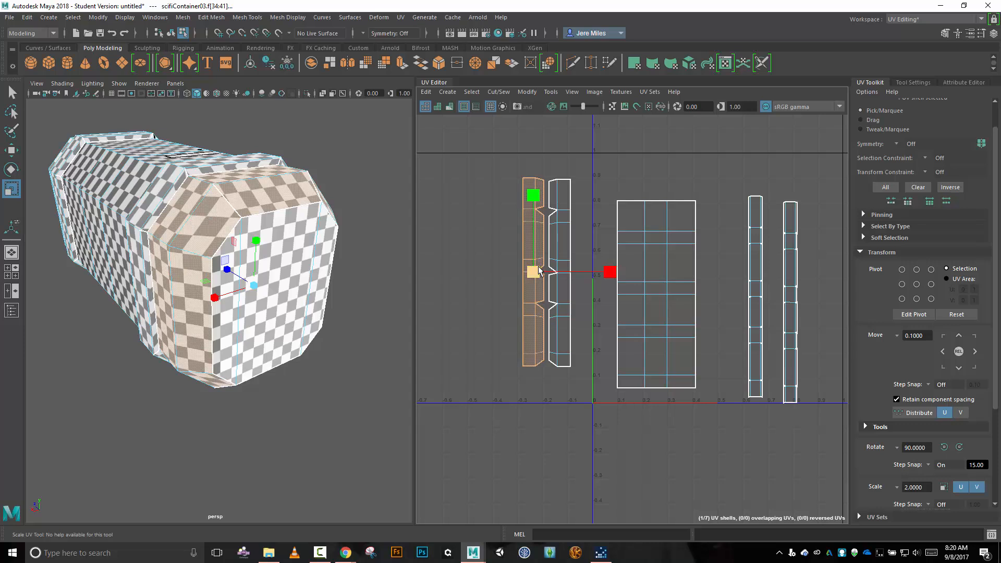
Move the near-end bevel shell to between the large body shell and the narrow strip shells.
{"action": "key", "text": "w"}
{"action": "left_click_drag", "start_coordinate": [539, 272], "coordinate": [512, 278]}
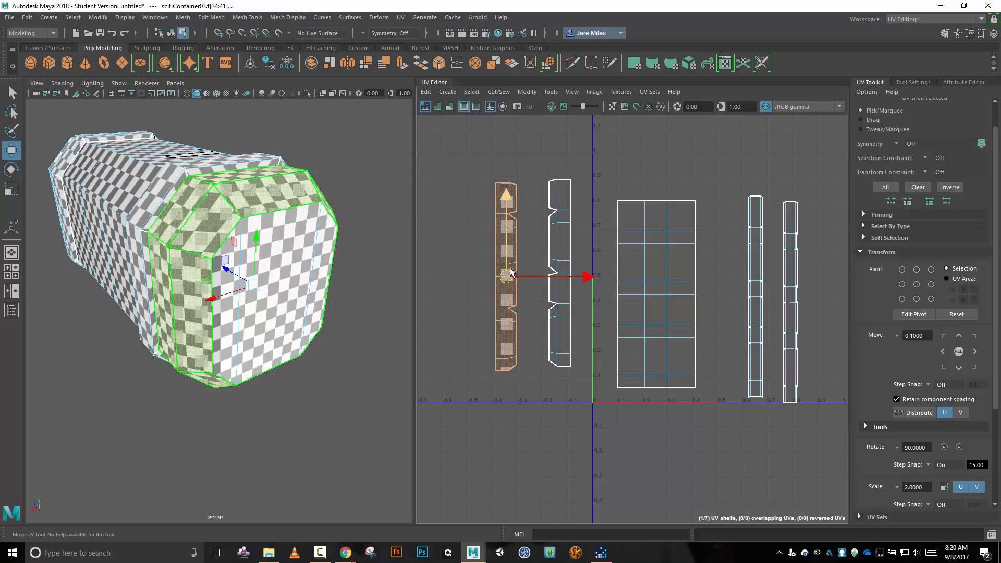
{"action": "left_click_drag", "start_coordinate": [510, 280], "coordinate": [706, 265]}
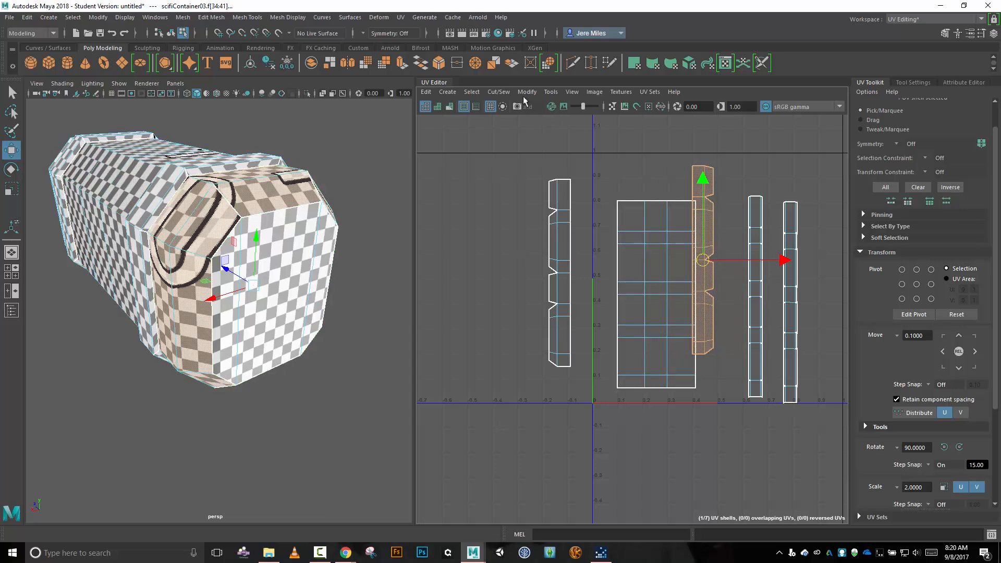
Try Optimize with its current settings on the near-end bevel shell, and undo that optimization.
{"action": "left_click", "coordinate": [504, 92]}
{"action": "mouse_move", "coordinate": [532, 93]}
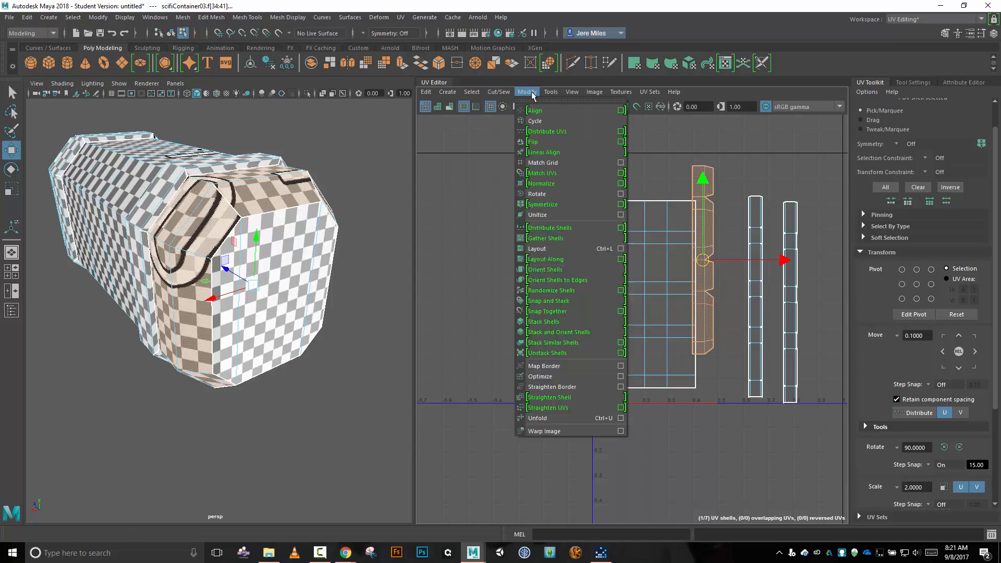
{"action": "left_click", "coordinate": [540, 376]}
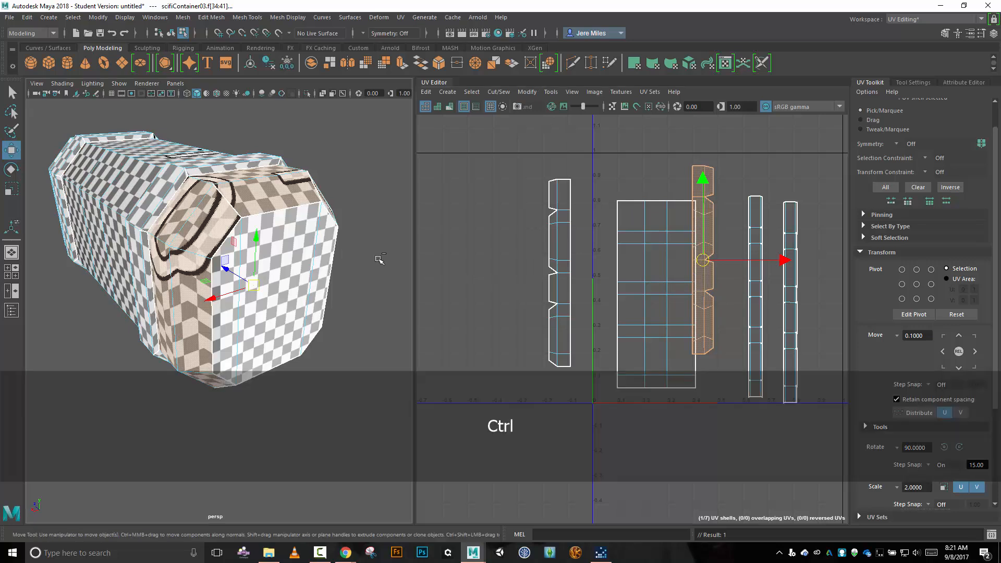
{"action": "key", "text": "ctrl+z"}
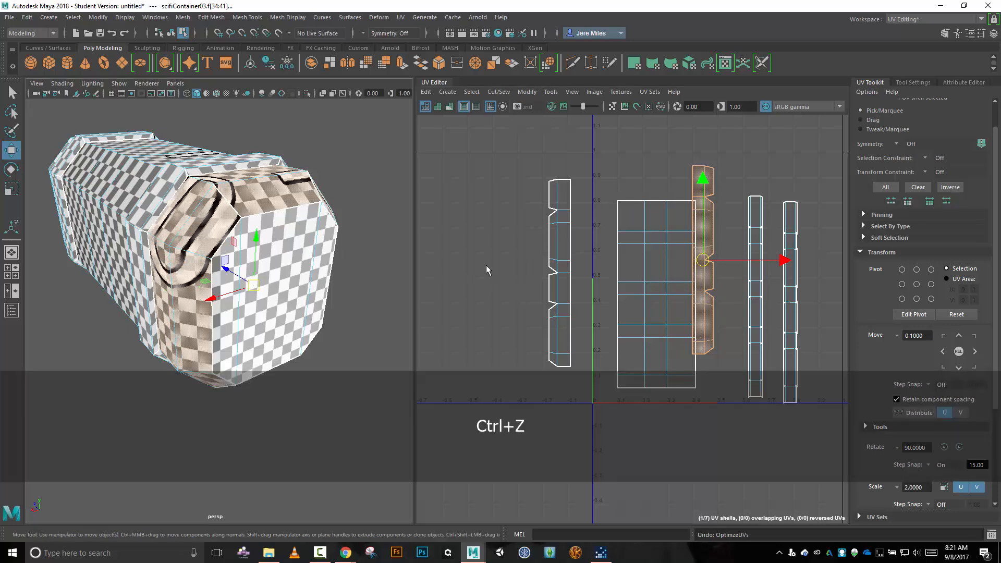
Optimize the near-end bevel shell with the Unfold3D method, using 1 iteration.
{"action": "left_click", "coordinate": [527, 92]}
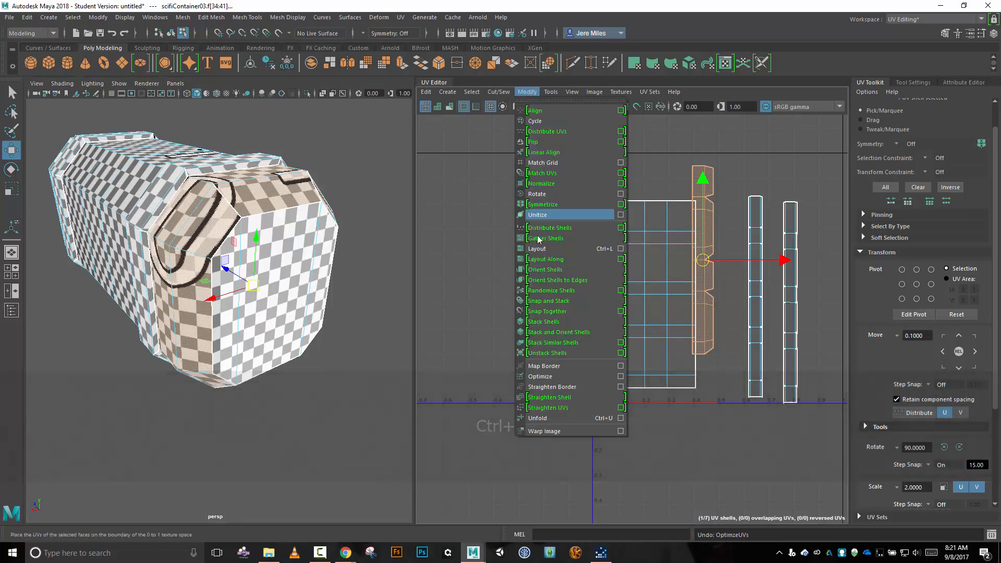
{"action": "left_click", "coordinate": [620, 377]}
{"action": "left_click_drag", "start_coordinate": [826, 57], "coordinate": [584, 23]}
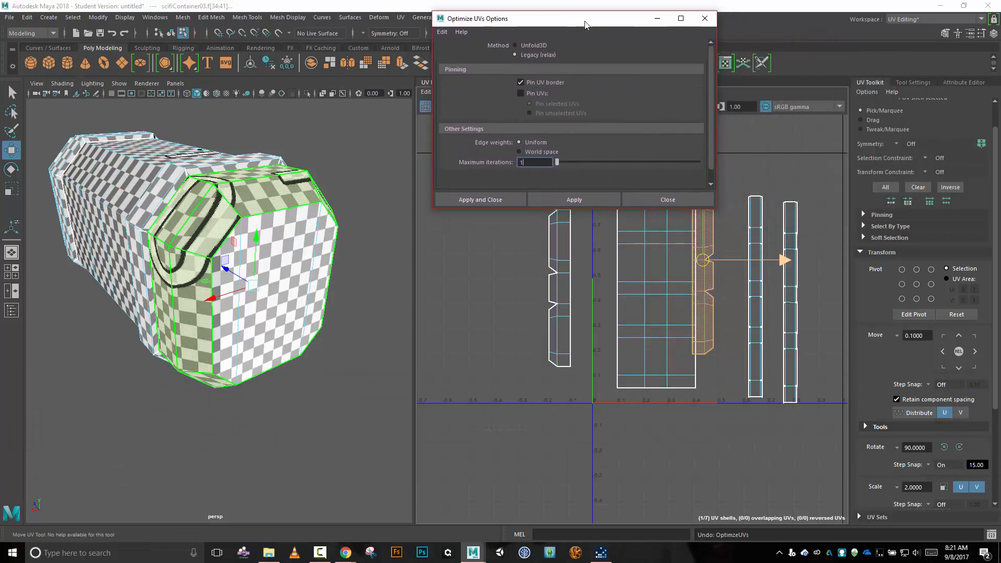
{"action": "left_click", "coordinate": [516, 45]}
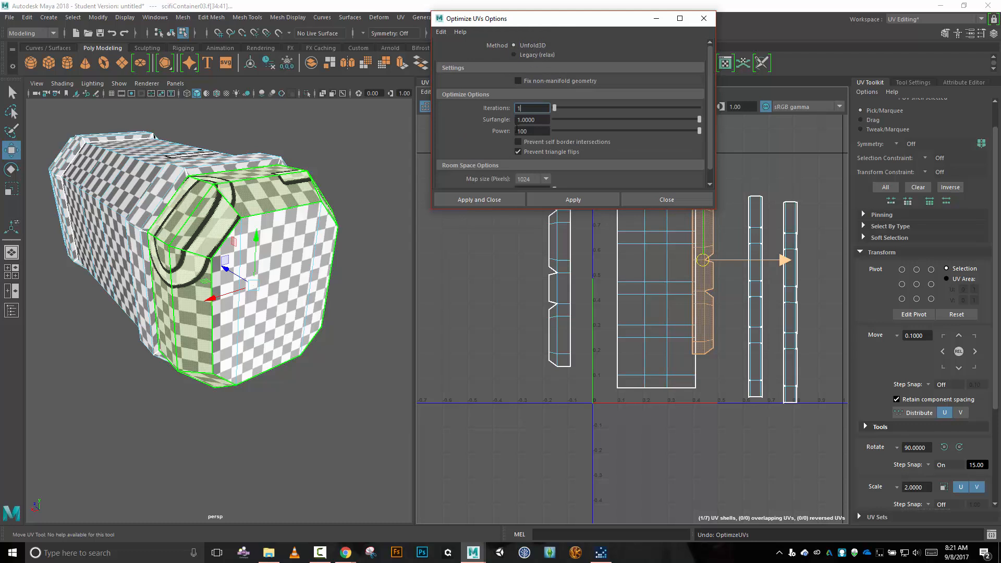
{"action": "left_click", "coordinate": [561, 203]}
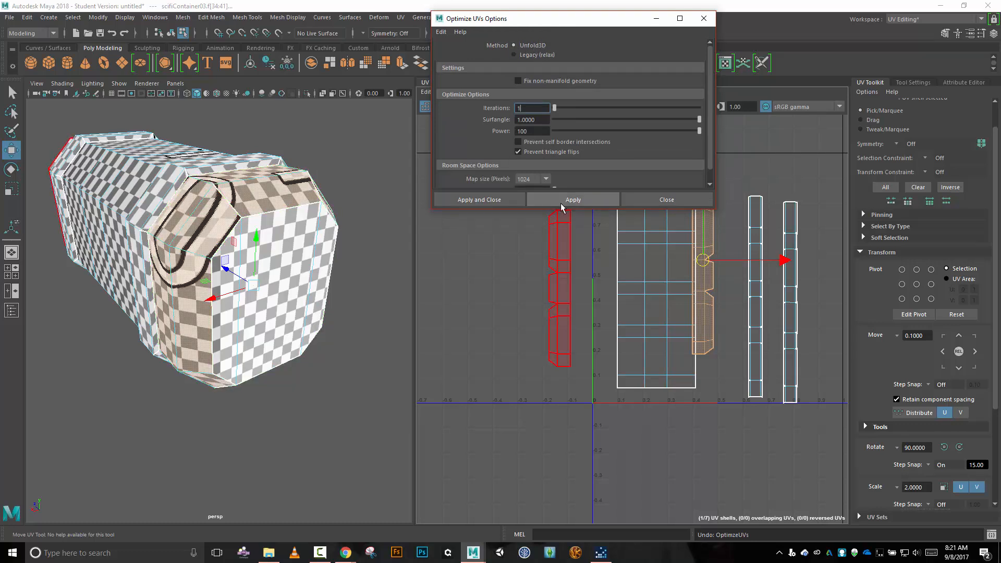
Apply the one-iteration Unfold3D optimization to the near-end bevel shell, and inspect the checker pattern on that end of the container.
{"action": "left_click", "coordinate": [561, 203]}
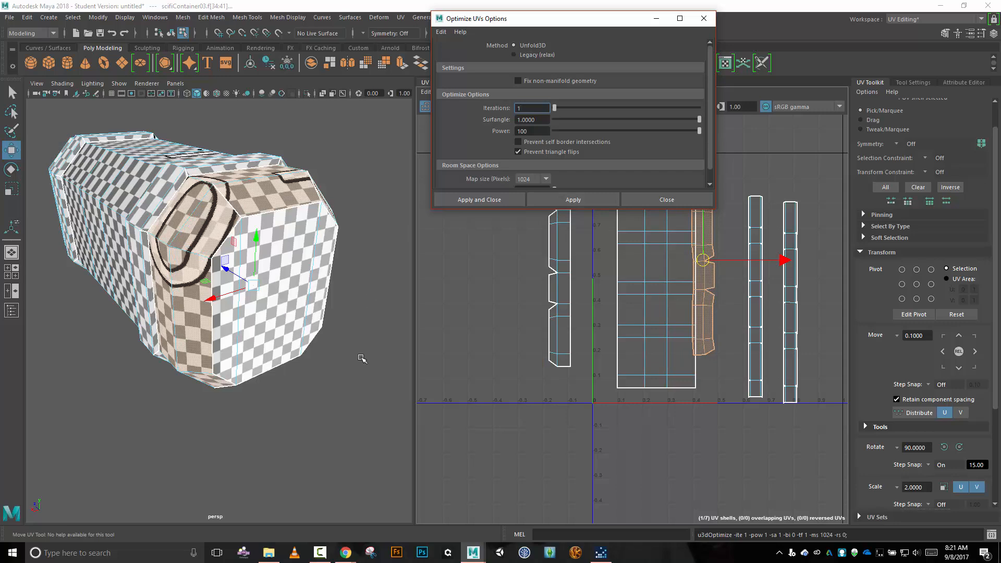
{"action": "left_click_drag", "start_coordinate": [362, 358], "coordinate": [313, 265], "text": "alt"}
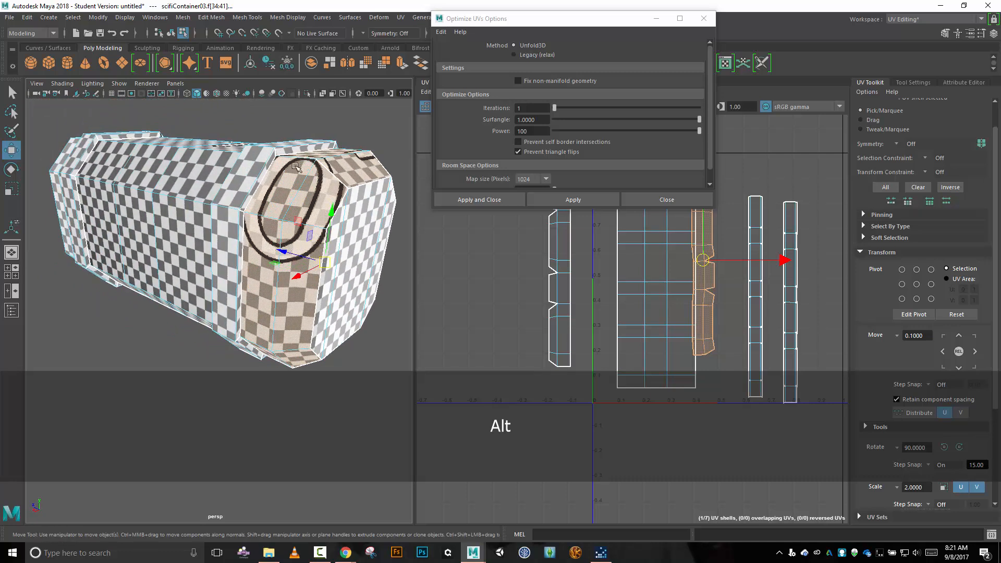
{"action": "left_click", "coordinate": [704, 20]}
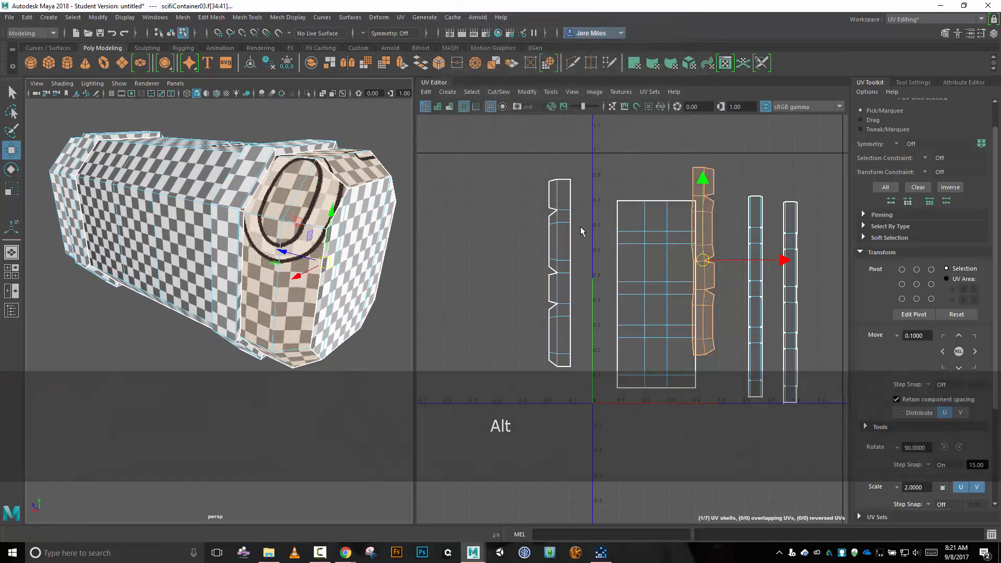
Optimize the far-end bevel shell with the Unfold3D method, using 1 iteration.
{"action": "left_click", "coordinate": [554, 241]}
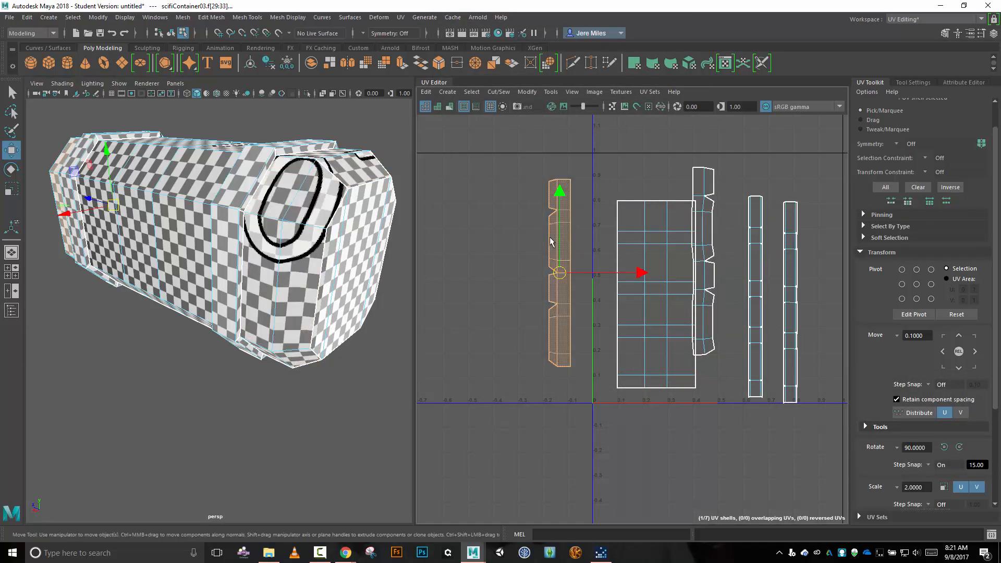
{"action": "left_click", "coordinate": [527, 93]}
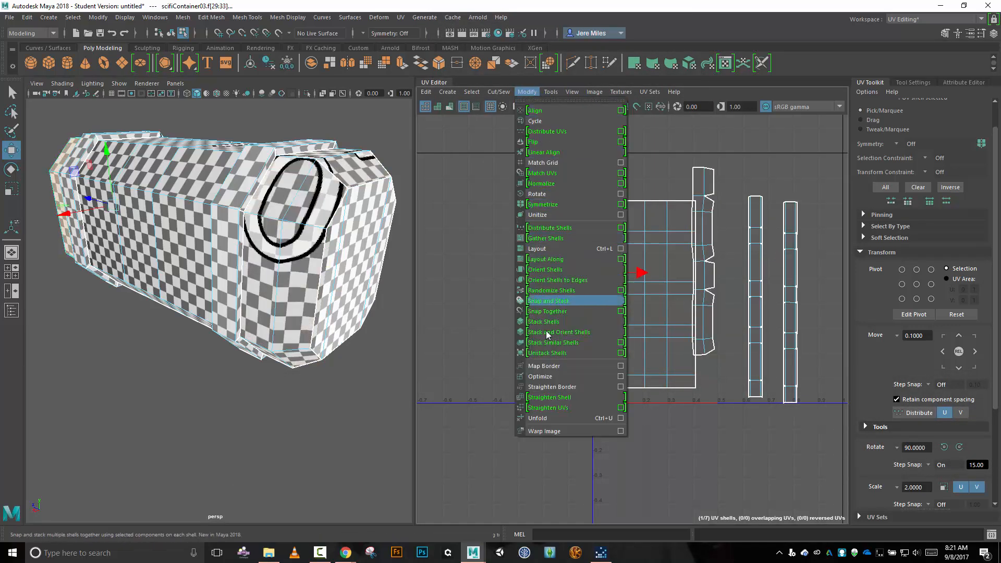
{"action": "left_click", "coordinate": [621, 377]}
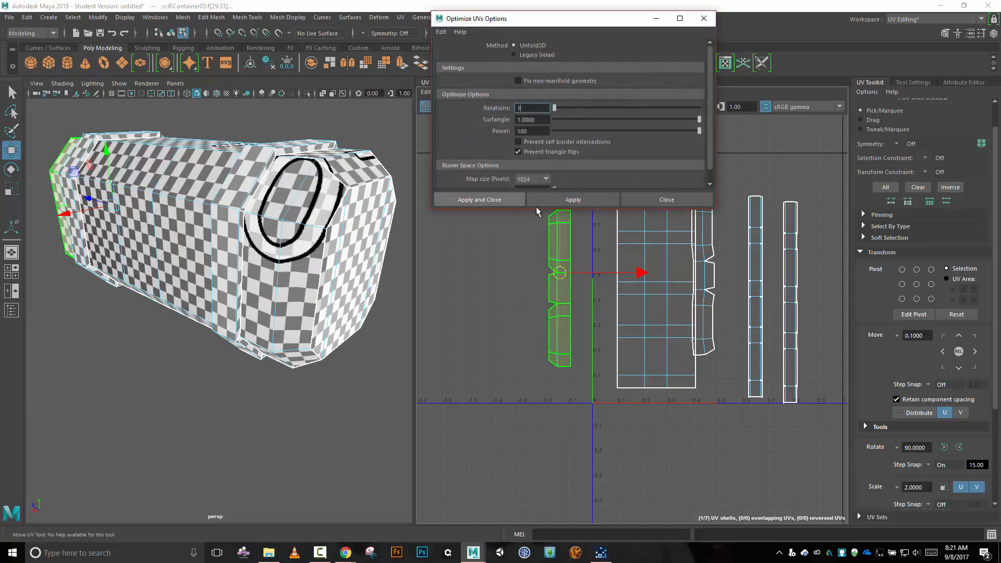
{"action": "left_click", "coordinate": [573, 200]}
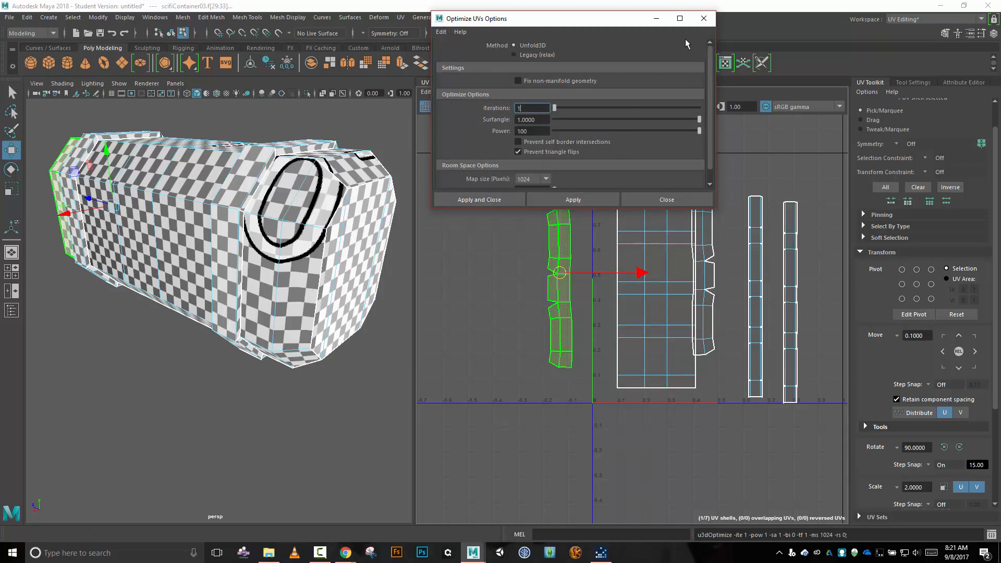
{"action": "left_click", "coordinate": [704, 19]}
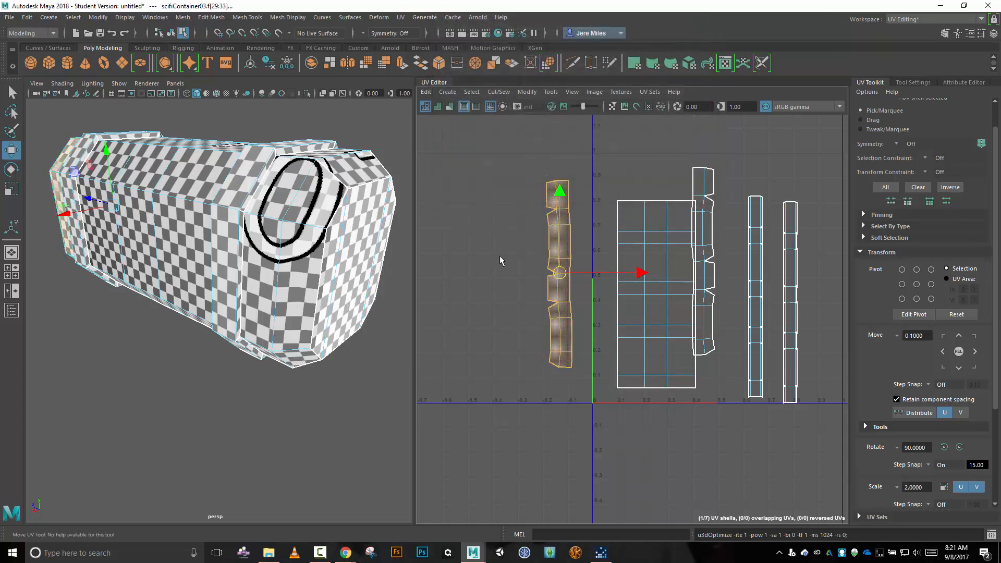
Move the near-end bevel shell beyond the far-end one, and place the two narrow strip shells side by side near the tile's U=1 border.
{"action": "left_click", "coordinate": [712, 221]}
{"action": "left_click_drag", "start_coordinate": [678, 277], "coordinate": [506, 269]}
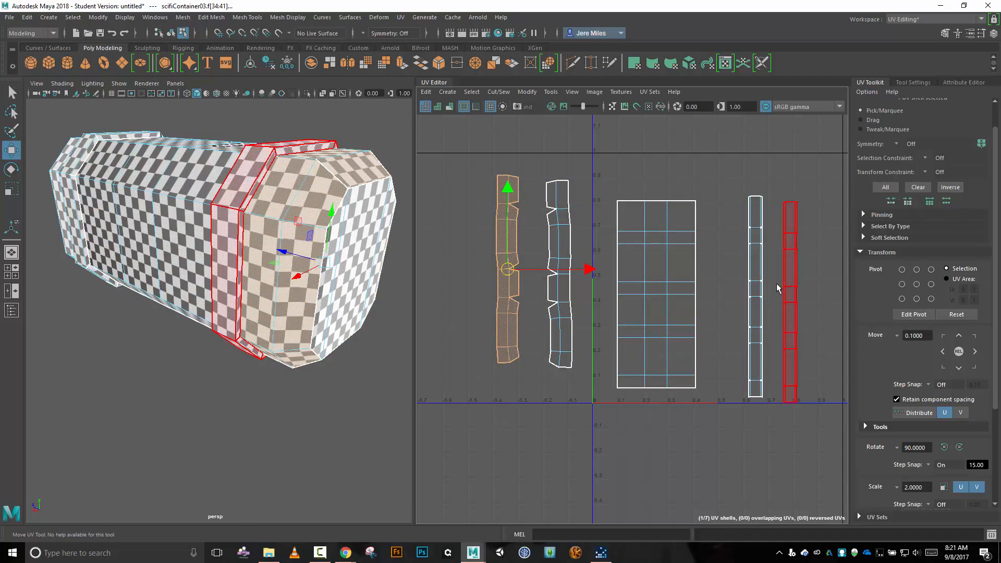
{"action": "key", "text": "alt"}
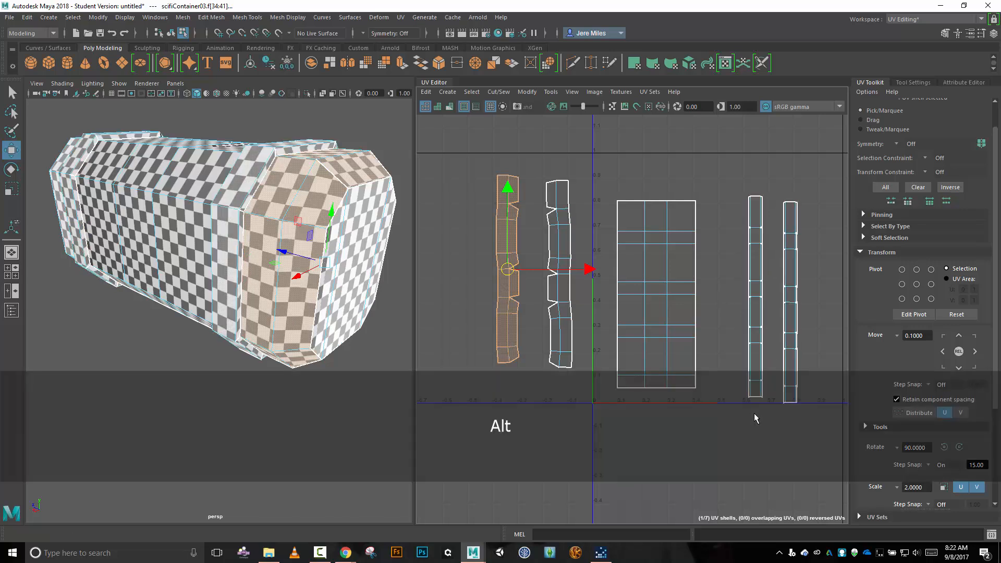
{"action": "middle_click_drag", "start_coordinate": [756, 419], "coordinate": [693, 388], "text": "alt"}
{"action": "left_click", "coordinate": [687, 318]}
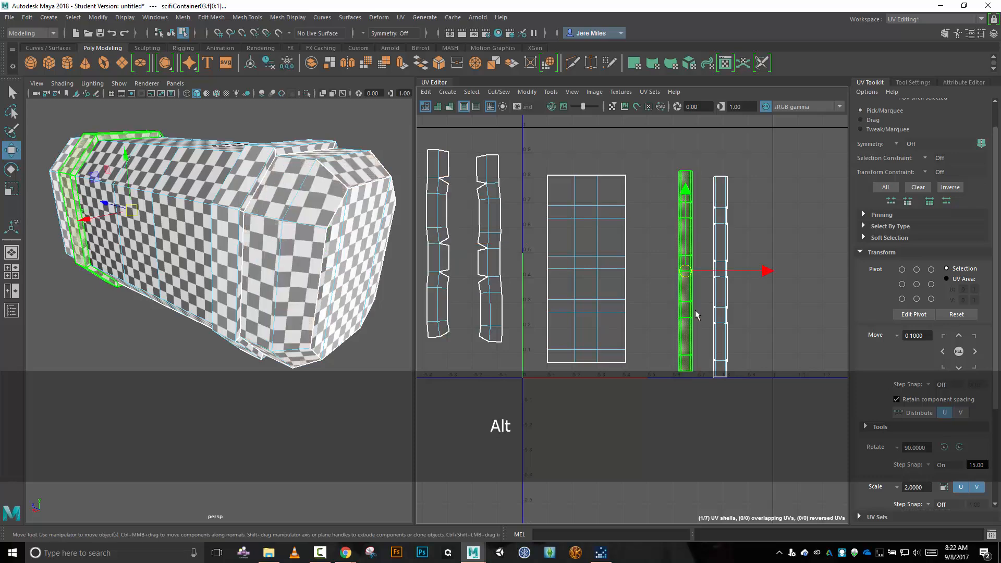
{"action": "left_click_drag", "start_coordinate": [685, 270], "coordinate": [737, 274]}
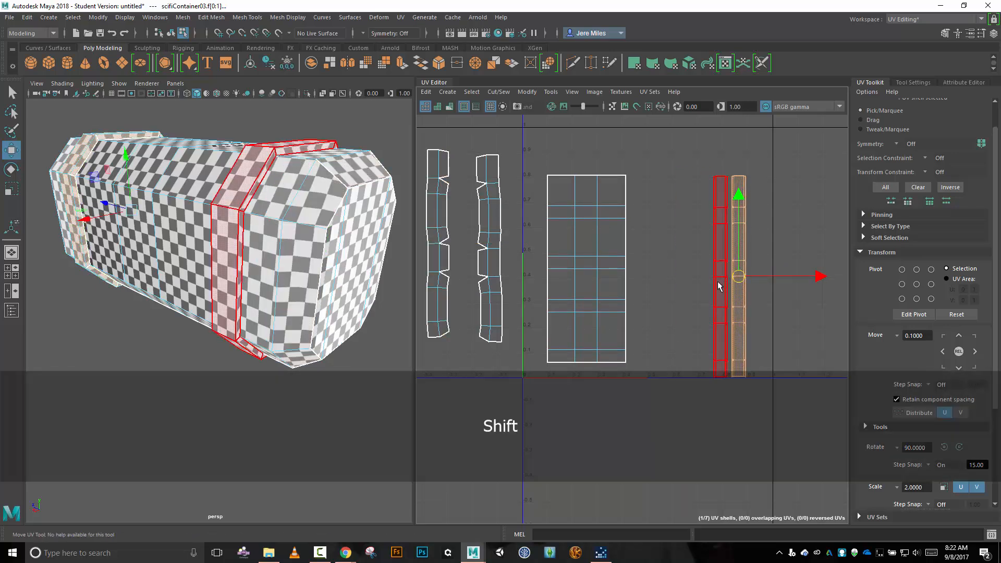
{"action": "left_click", "coordinate": [724, 280], "text": "shift"}
{"action": "left_click_drag", "start_coordinate": [729, 276], "coordinate": [744, 254]}
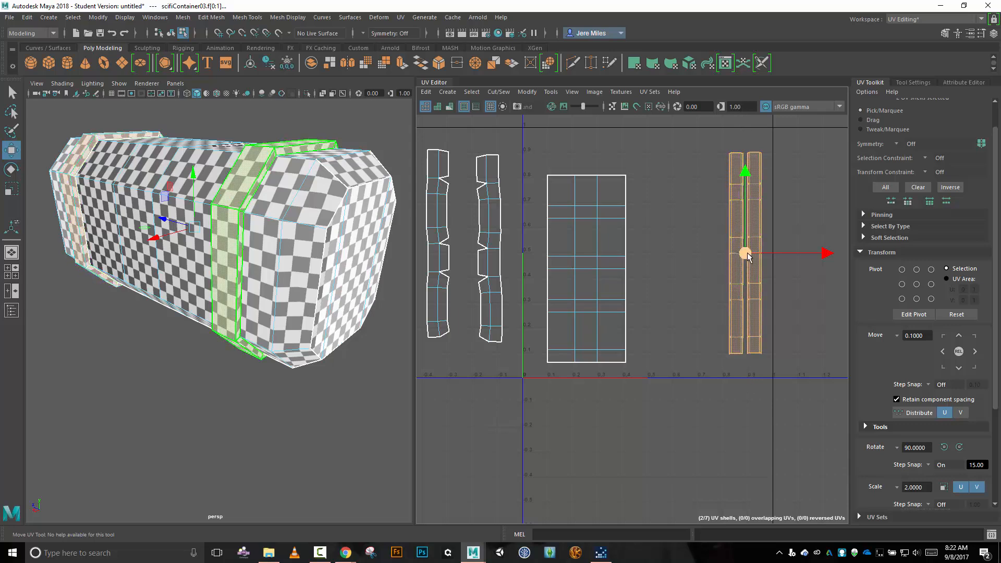
Move the large body shell toward the tile's middle and place the two bevel shells on either side of it, the near-end one nearest U=0.
{"action": "left_click", "coordinate": [591, 268]}
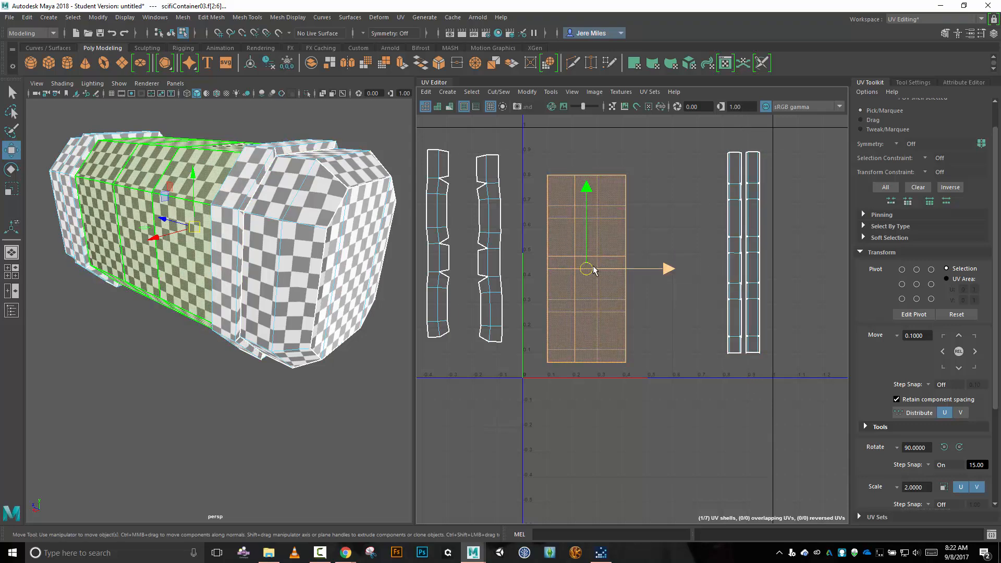
{"action": "left_click_drag", "start_coordinate": [593, 268], "coordinate": [629, 253]}
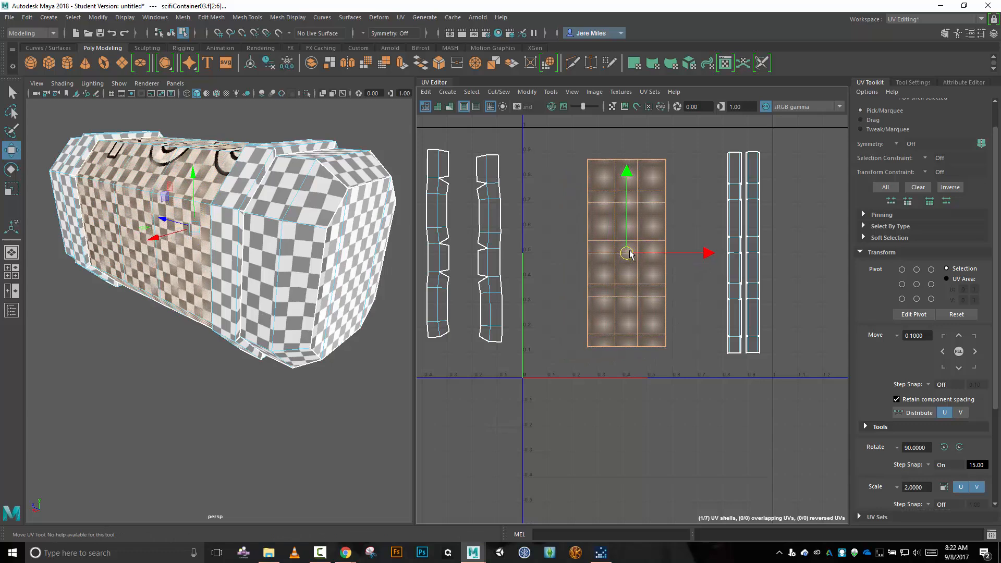
{"action": "left_click", "coordinate": [494, 251]}
{"action": "left_click_drag", "start_coordinate": [494, 250], "coordinate": [693, 251]}
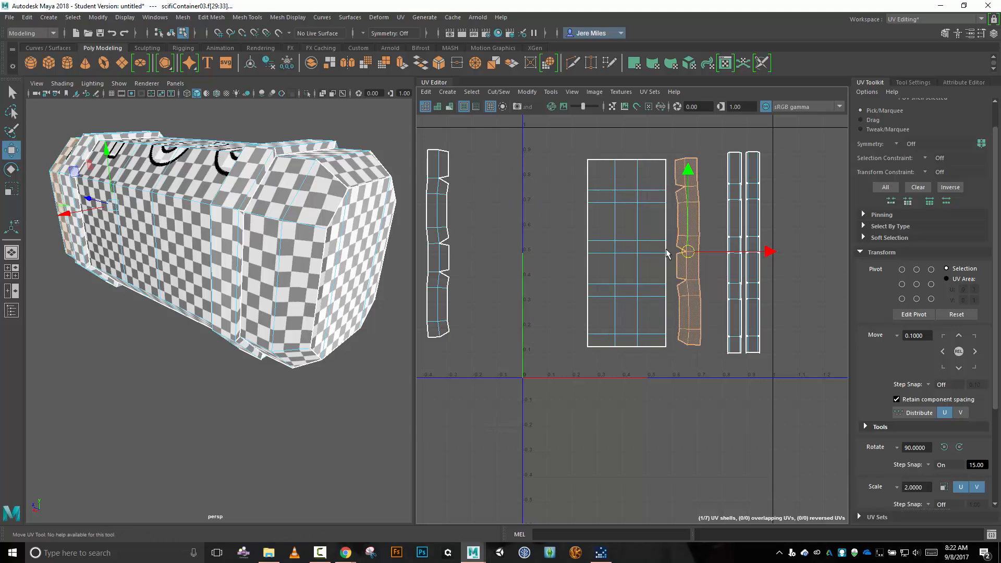
{"action": "left_click", "coordinate": [436, 250]}
{"action": "left_click_drag", "start_coordinate": [437, 249], "coordinate": [546, 252]}
Shift the large body shell and the far-end bevel shell toward the near-end bevel shell to tighten their spacing.
{"action": "left_click", "coordinate": [625, 247]}
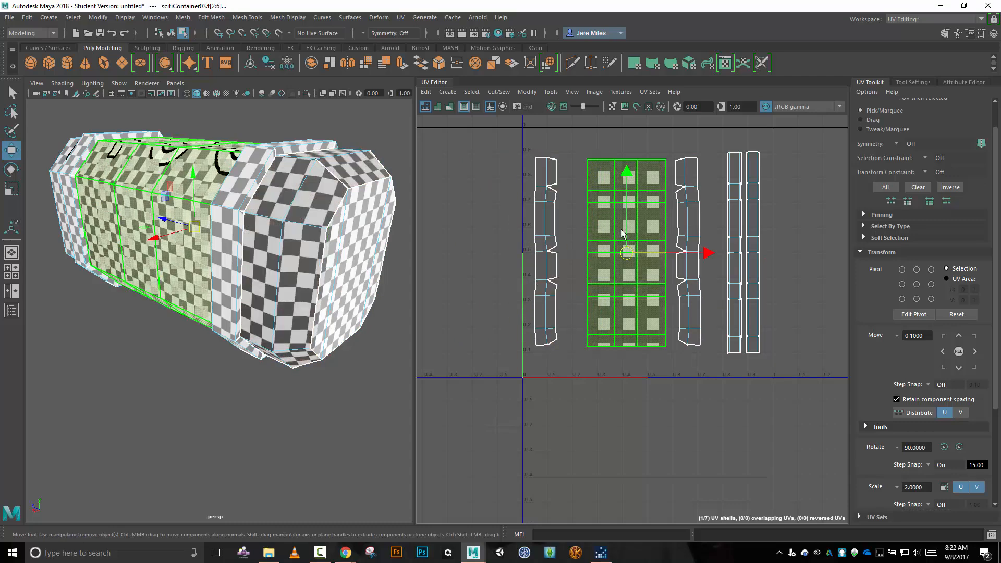
{"action": "left_click_drag", "start_coordinate": [626, 253], "coordinate": [607, 253]}
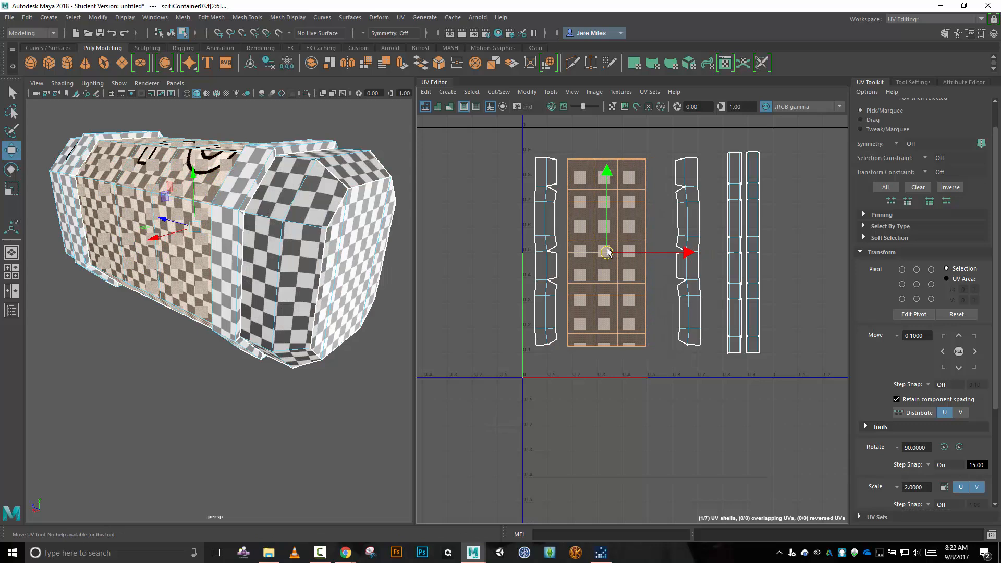
{"action": "left_click", "coordinate": [686, 249]}
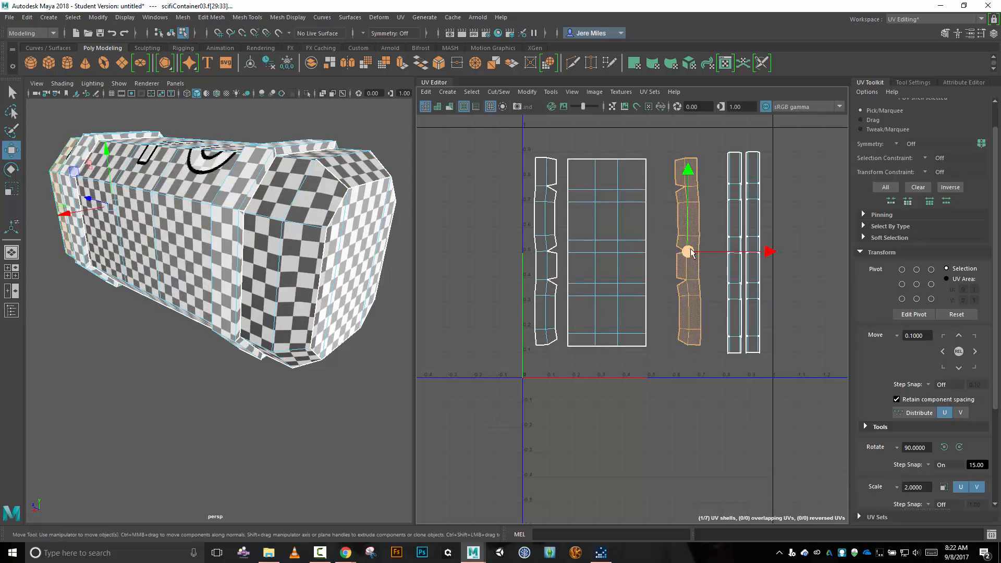
{"action": "left_click_drag", "start_coordinate": [691, 252], "coordinate": [672, 253]}
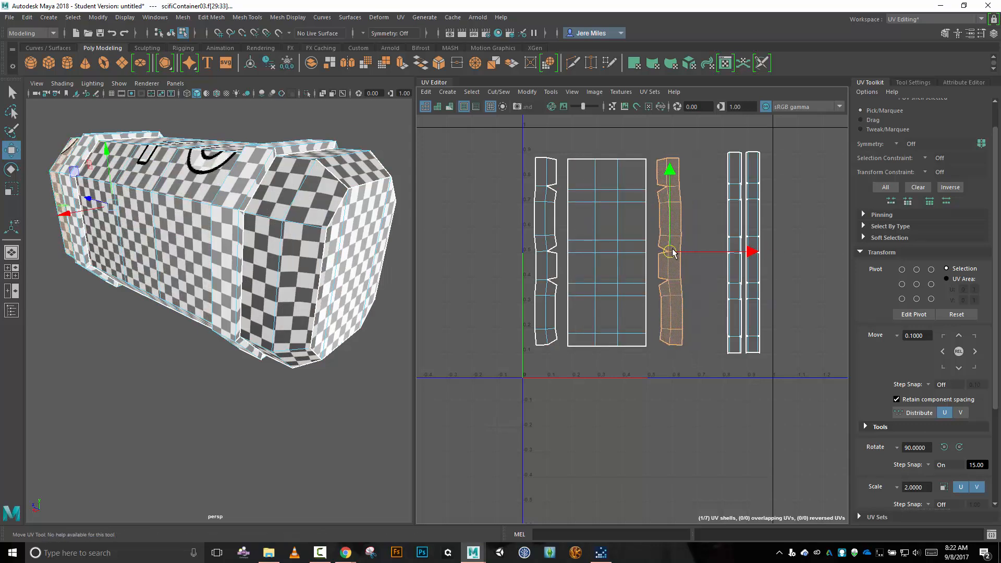
Shift the two strip shells slightly toward U=1 and place the far-end cap shell low in the gap between them and the far-end bevel shell.
{"action": "key", "text": "alt"}
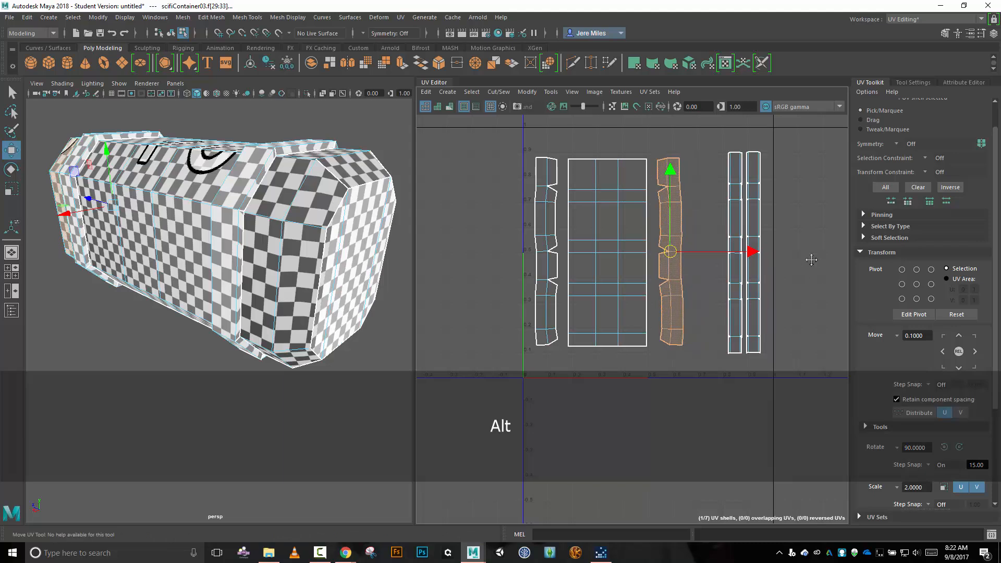
{"action": "middle_click_drag", "start_coordinate": [812, 259], "coordinate": [638, 246], "text": "alt"}
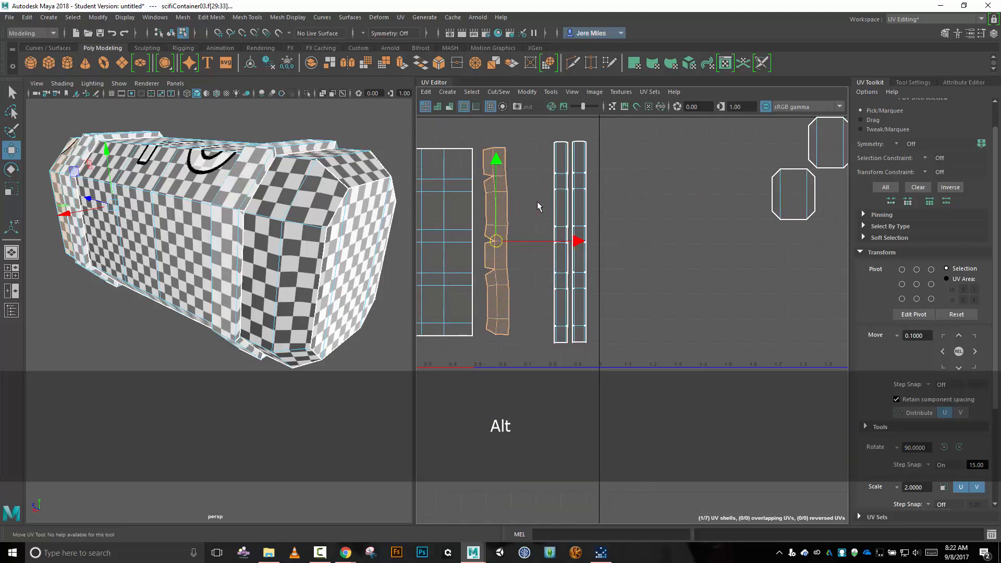
{"action": "left_click_drag", "start_coordinate": [545, 205], "coordinate": [574, 242]}
{"action": "left_click", "coordinate": [797, 197]}
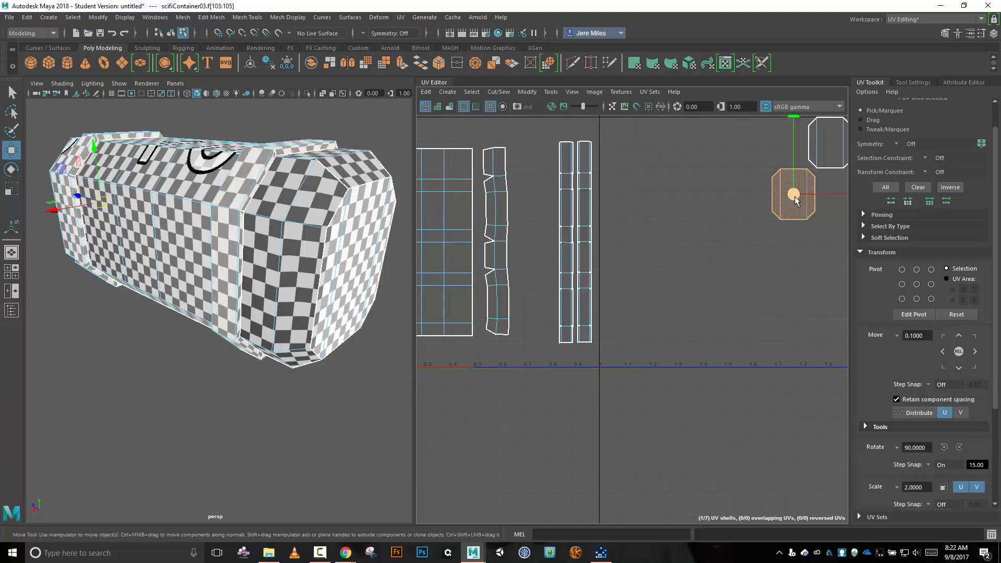
{"action": "left_click_drag", "start_coordinate": [794, 194], "coordinate": [535, 315]}
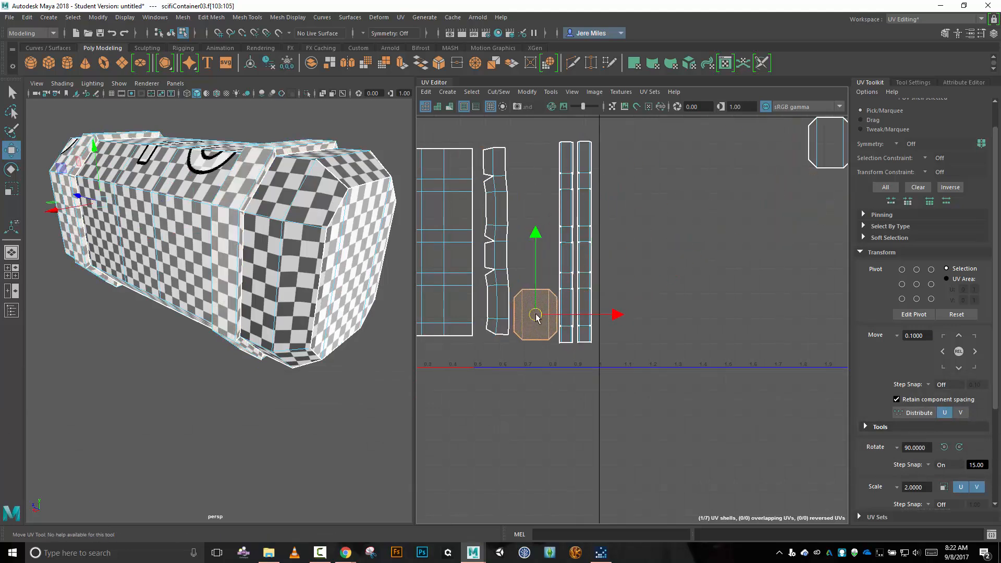
Nudge the far-end bevel shell toward the body shell, and place the near-end cap shell directly above the other cap shell.
{"action": "left_click", "coordinate": [504, 282]}
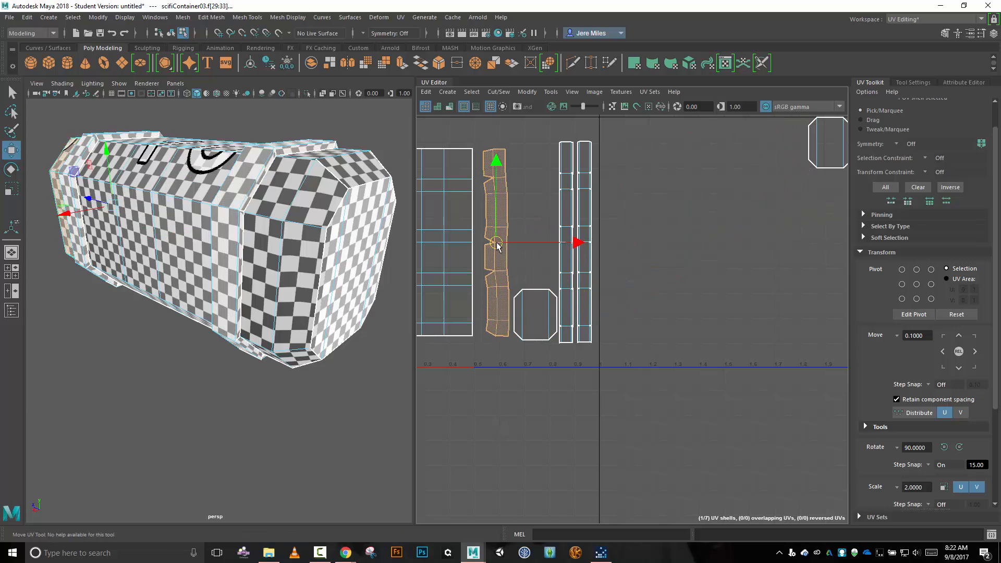
{"action": "left_click_drag", "start_coordinate": [496, 247], "coordinate": [493, 247]}
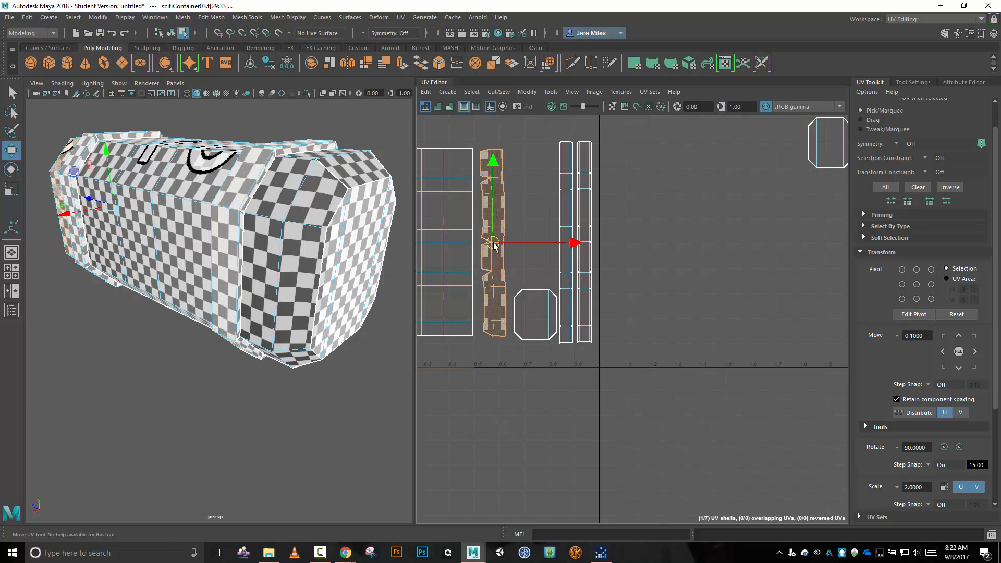
{"action": "left_click", "coordinate": [829, 155]}
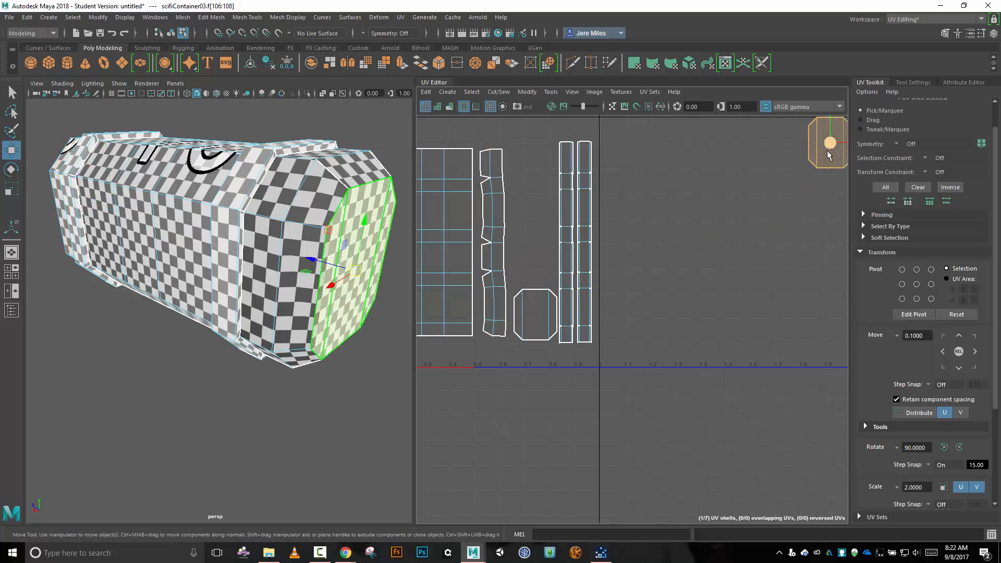
{"action": "left_click_drag", "start_coordinate": [830, 146], "coordinate": [533, 258]}
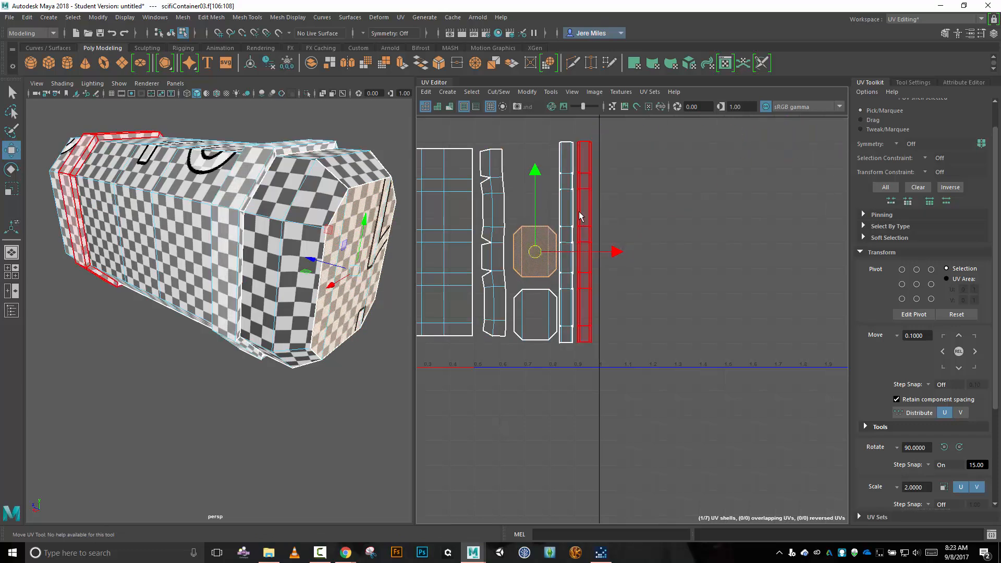
Select all the UV shells and scale them up uniformly until they nearly fill the 0–1 tile's height.
{"action": "middle_click_drag", "start_coordinate": [646, 257], "coordinate": [781, 241], "text": "alt"}
{"action": "left_click_drag", "start_coordinate": [429, 146], "coordinate": [776, 346]}
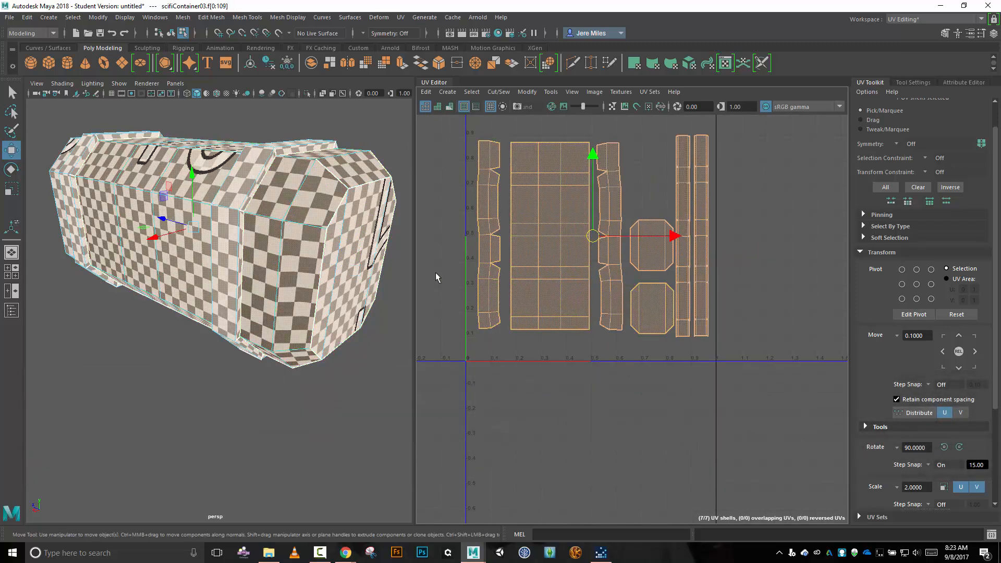
{"action": "key", "text": "r"}
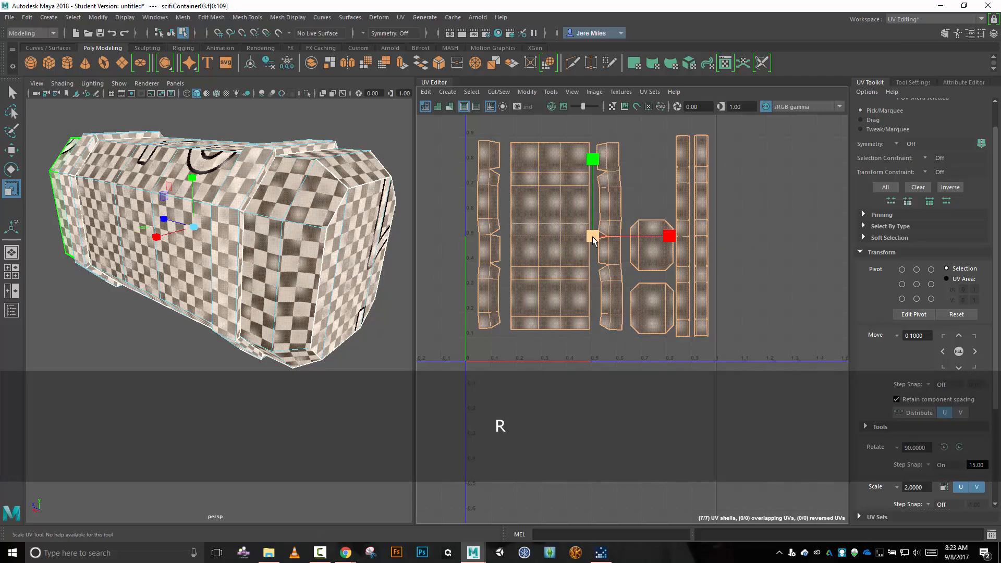
{"action": "left_click_drag", "start_coordinate": [593, 239], "coordinate": [609, 249]}
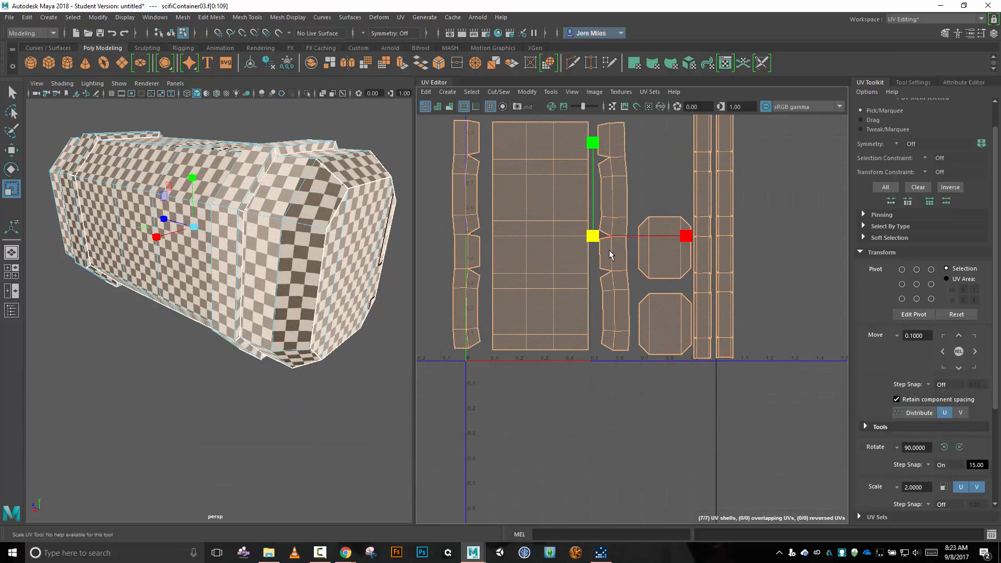
{"action": "scroll", "coordinate": [743, 249], "scroll_direction": "down", "scroll_amount": 3}
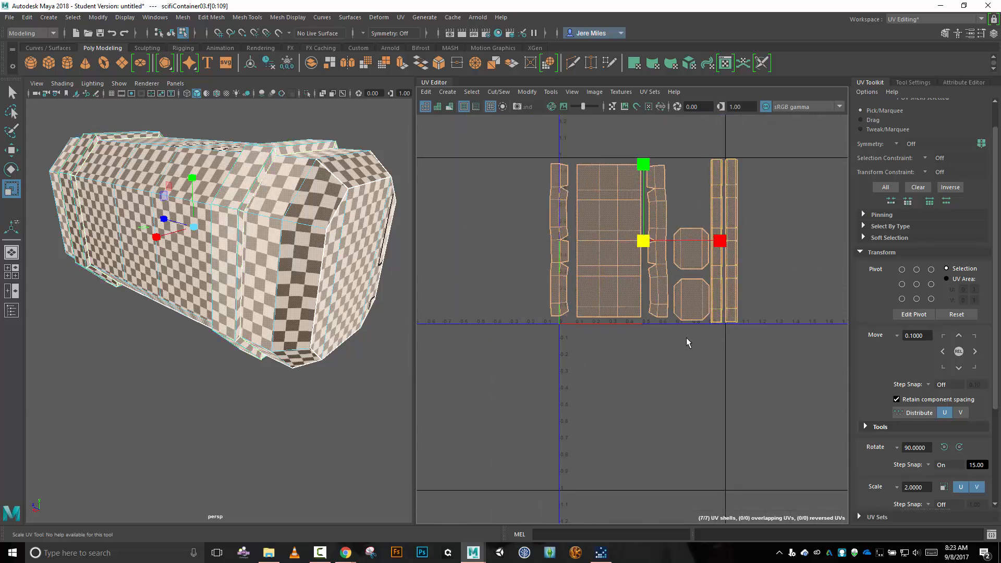
Move the far-end bevel shell and the near-end bevel shell slightly closer to the large body shell.
{"action": "key", "text": "w"}
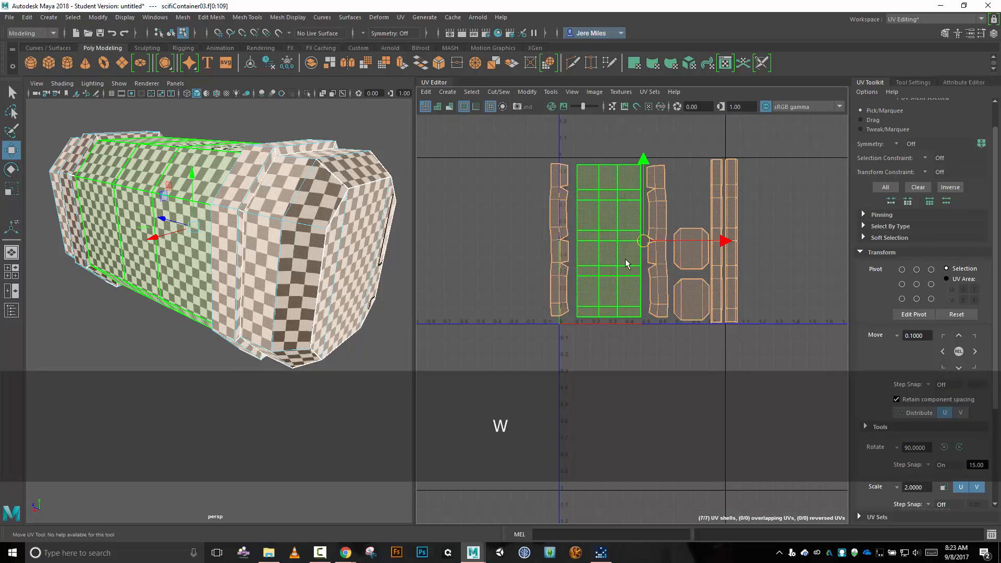
{"action": "scroll", "coordinate": [657, 274], "scroll_direction": "up", "scroll_amount": 2}
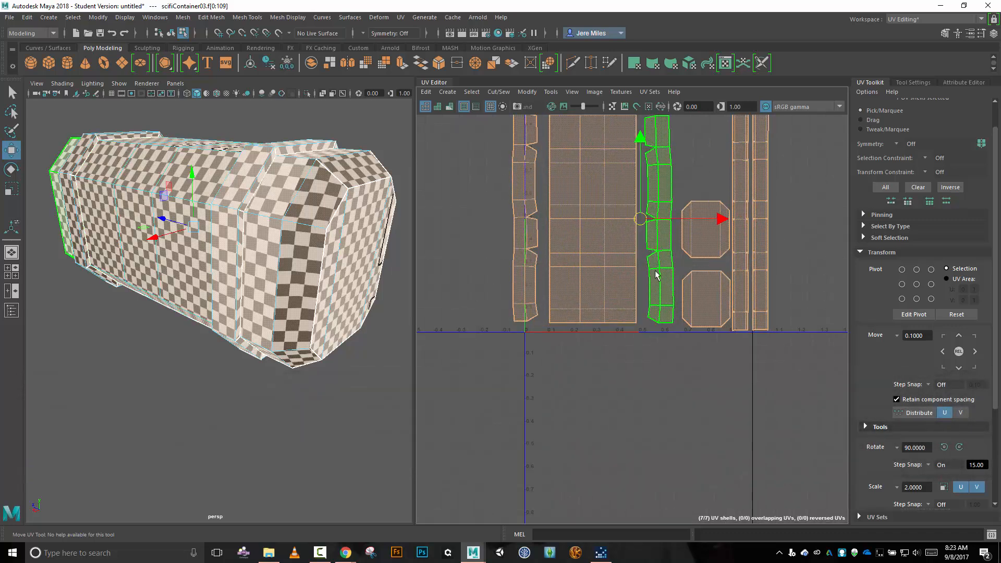
{"action": "left_click", "coordinate": [656, 275]}
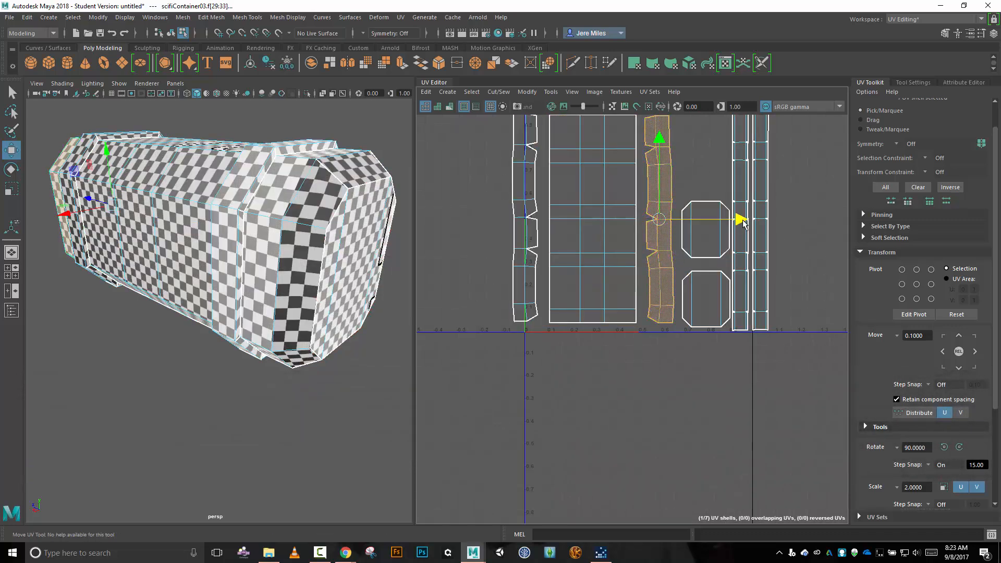
{"action": "left_click_drag", "start_coordinate": [742, 222], "coordinate": [739, 223]}
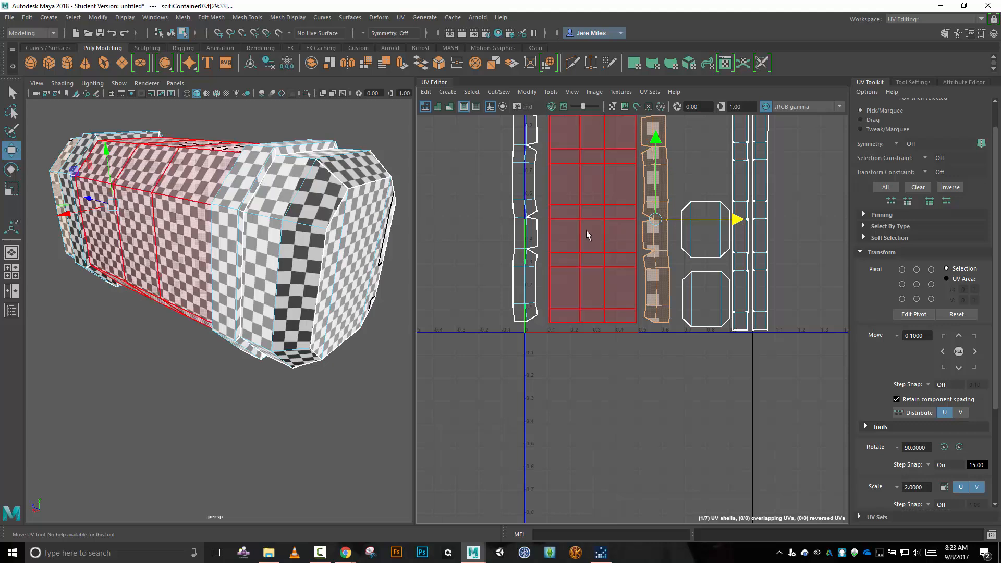
{"action": "left_click", "coordinate": [529, 225]}
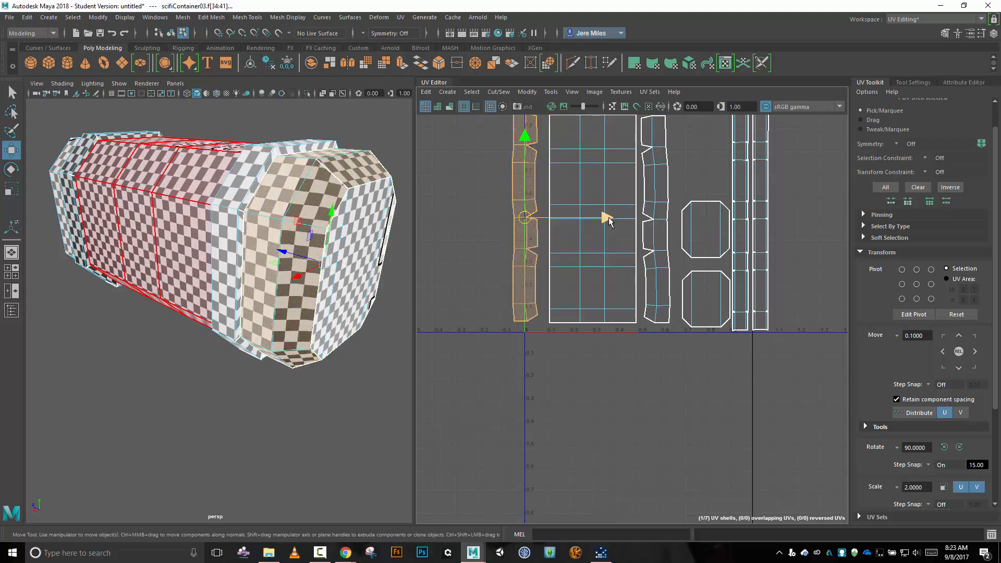
{"action": "left_click_drag", "start_coordinate": [608, 221], "coordinate": [616, 219]}
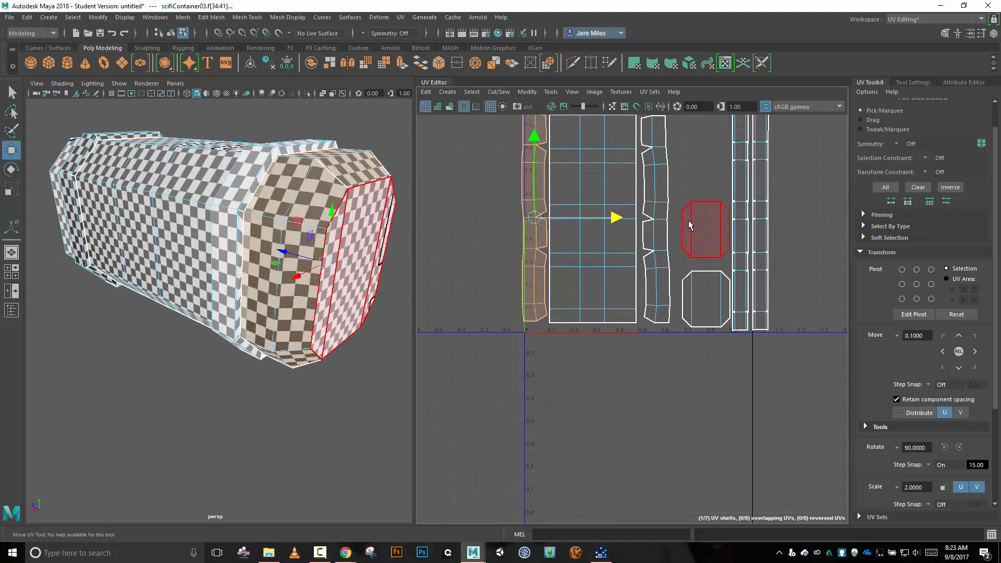
Shift the body shell and both bevel shells together slightly down and toward U=1 so they sit just inside the tile's lower corner.
{"action": "left_click_drag", "start_coordinate": [493, 225], "coordinate": [668, 283]}
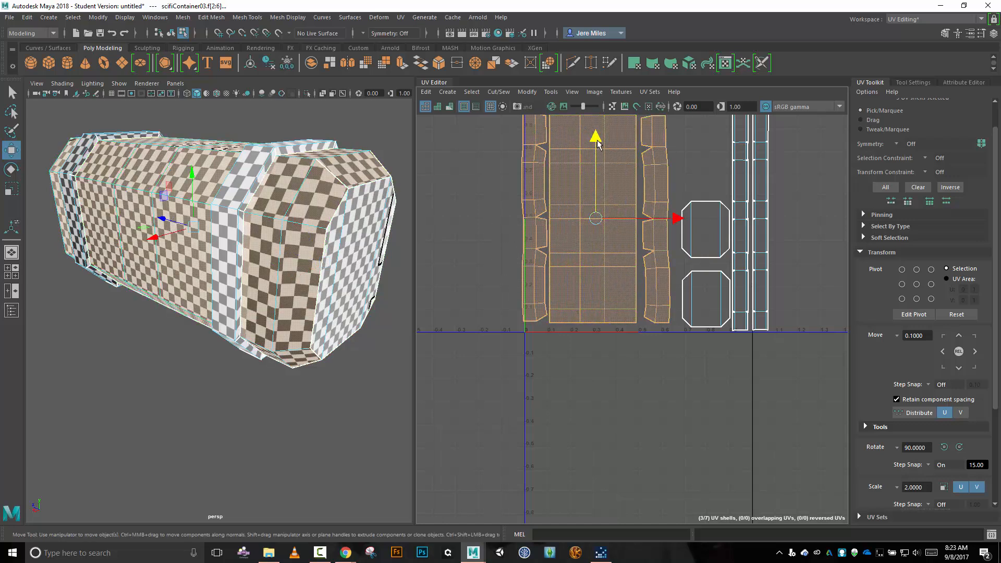
{"action": "left_click_drag", "start_coordinate": [599, 148], "coordinate": [599, 149]}
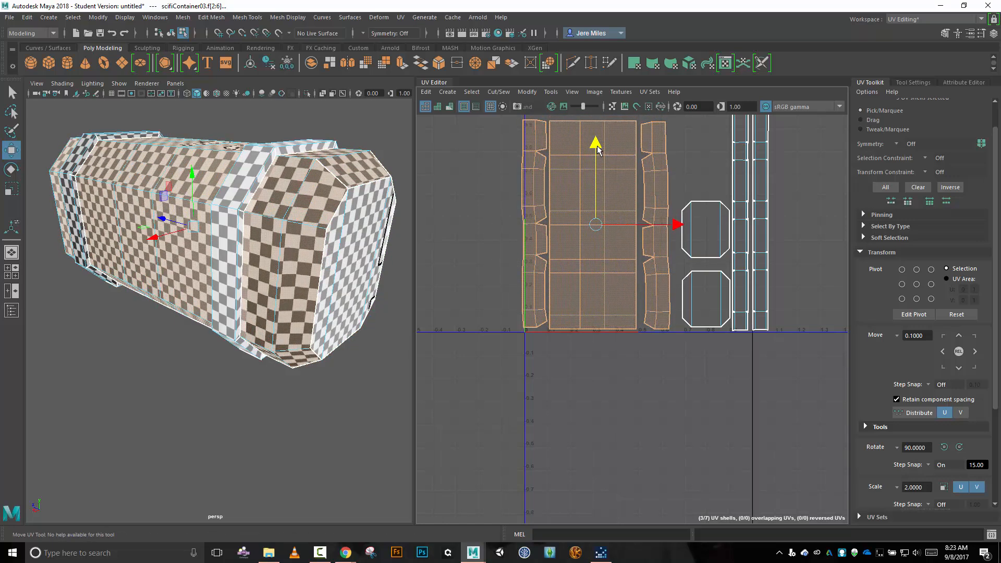
{"action": "left_click_drag", "start_coordinate": [679, 225], "coordinate": [685, 226]}
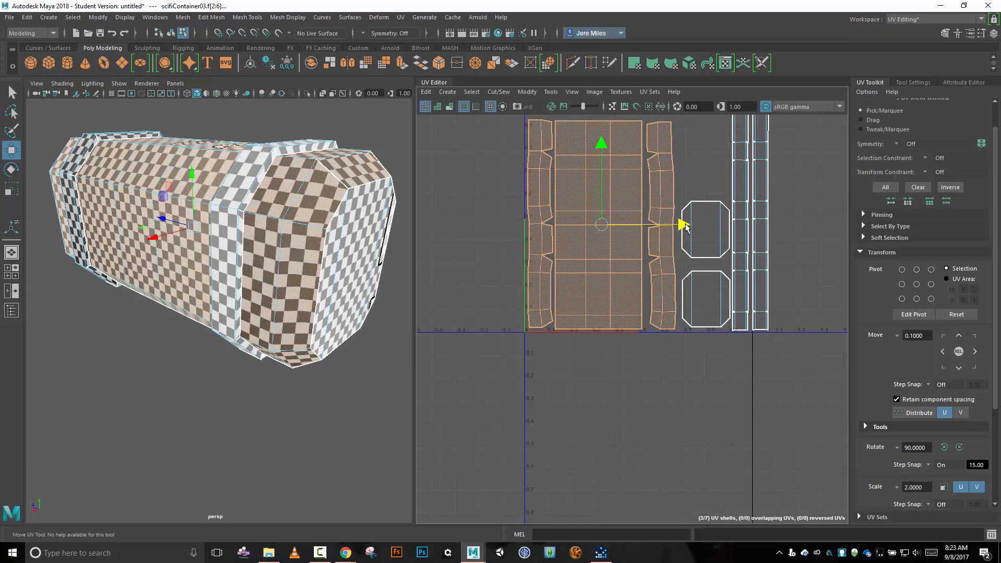
{"action": "scroll", "coordinate": [805, 273], "scroll_direction": "up", "scroll_amount": 2}
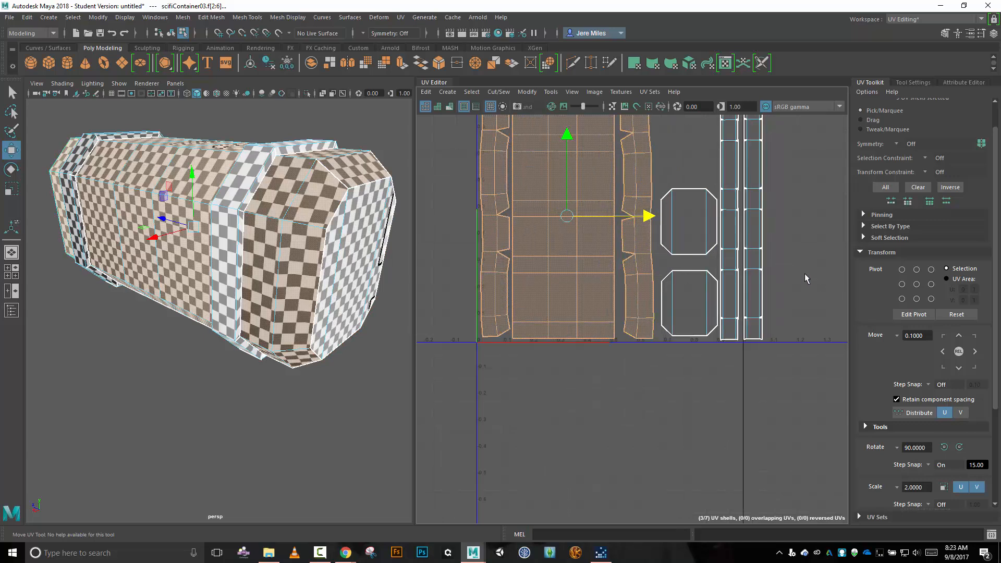
{"action": "scroll", "coordinate": [805, 273], "scroll_direction": "down", "scroll_amount": 3}
Try rotating the near-end strip shell 90° and laying it horizontally along the tile's upper edge above the body shells.
{"action": "left_click", "coordinate": [749, 189]}
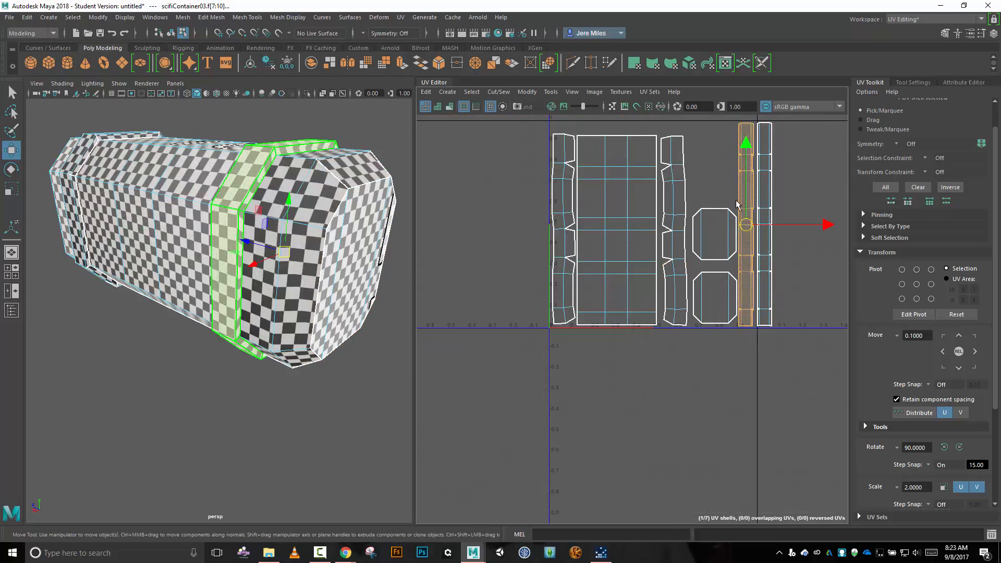
{"action": "key", "text": "e"}
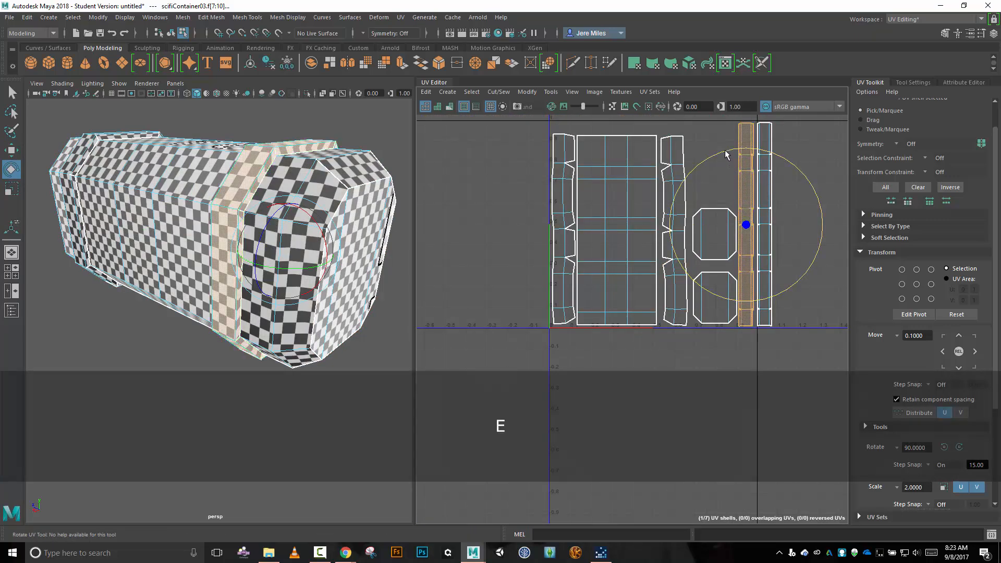
{"action": "left_click_drag", "start_coordinate": [725, 154], "coordinate": [646, 244]}
{"action": "key", "text": "e"}
{"action": "key", "text": "w"}
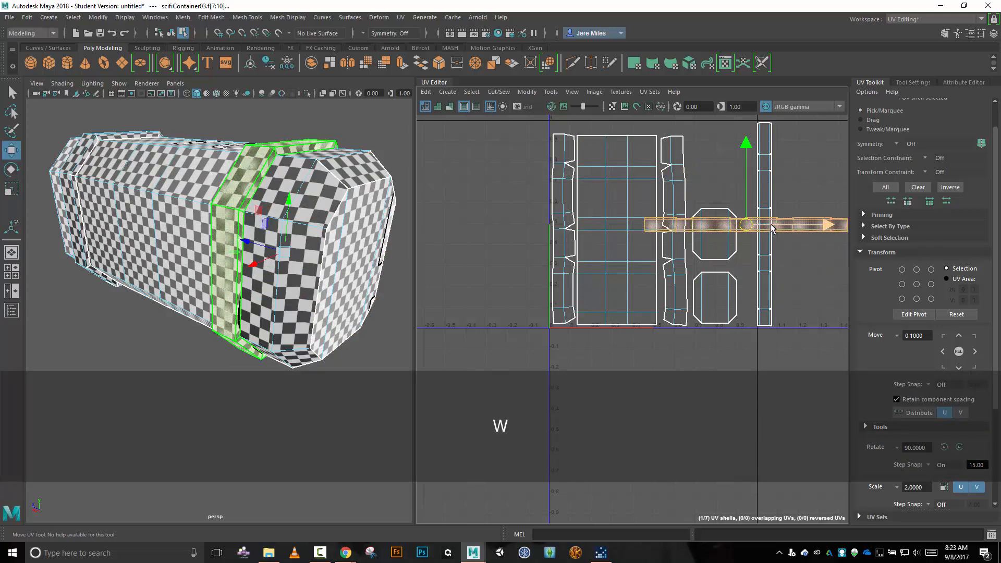
{"action": "left_click_drag", "start_coordinate": [746, 225], "coordinate": [652, 131]}
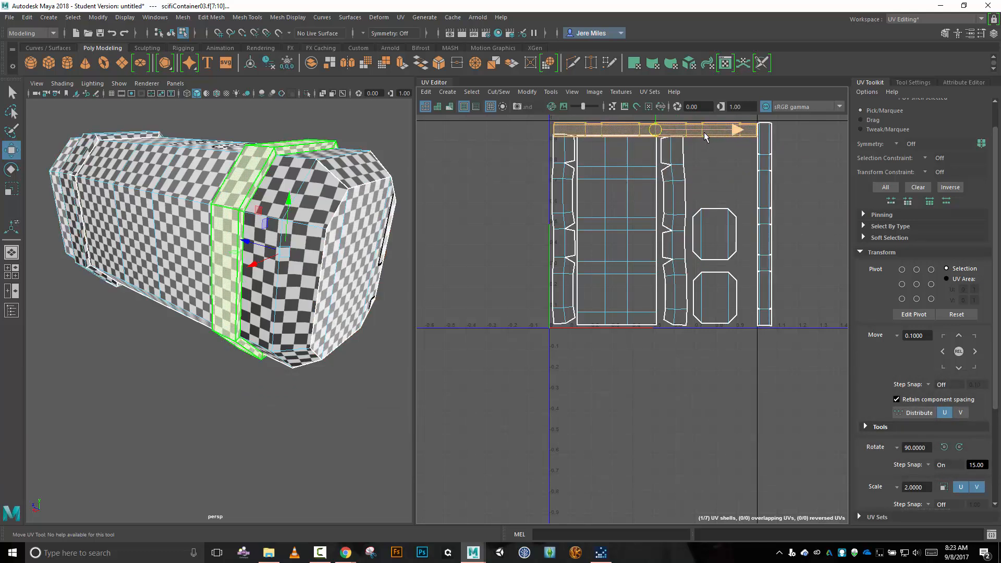
{"action": "key", "text": "ctrl+z"}
{"action": "key", "text": "ctrl+z"}
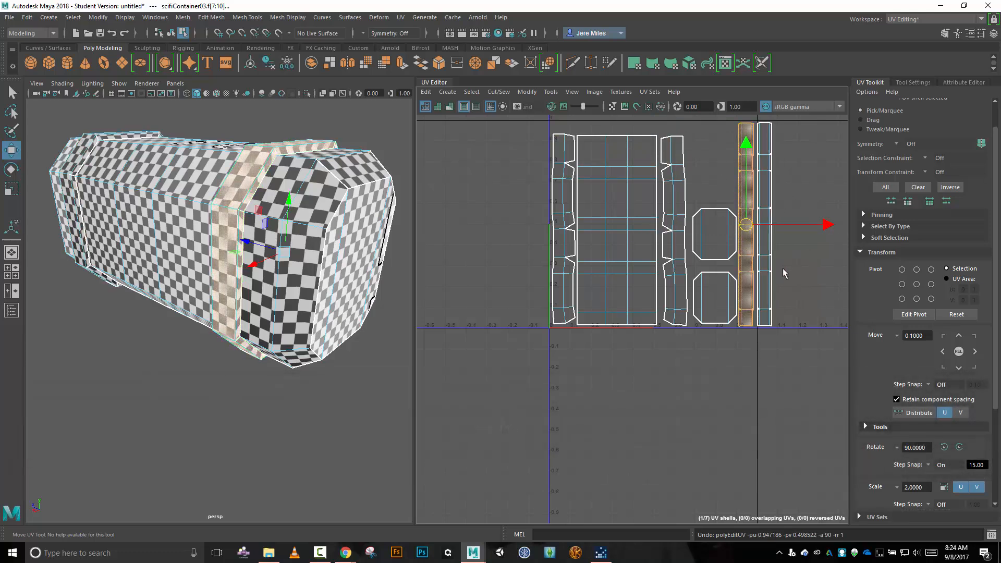
Move the near-end cap shell to the top of its gap and raise the far-end cap shell slightly.
{"action": "left_click", "coordinate": [723, 240]}
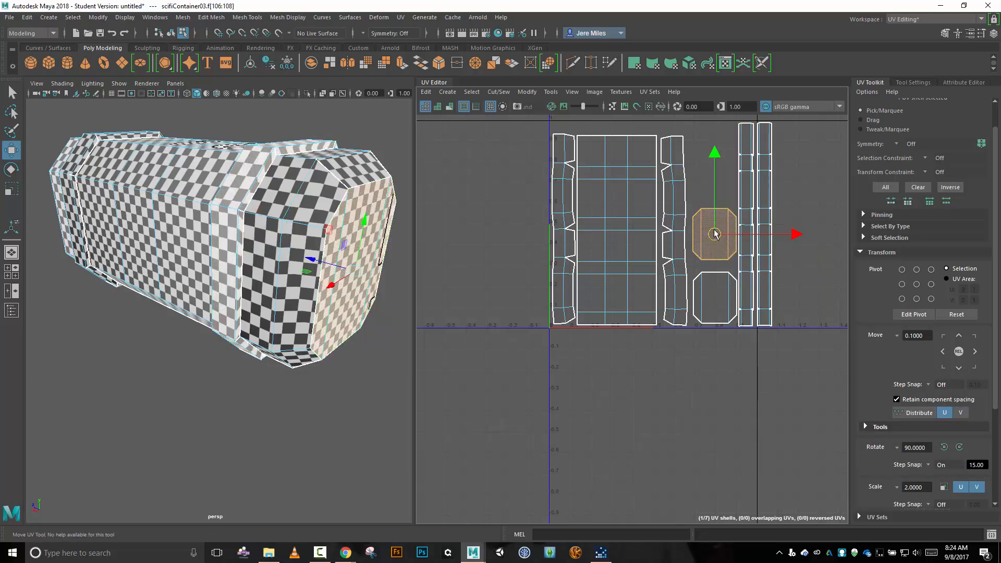
{"action": "left_click_drag", "start_coordinate": [718, 237], "coordinate": [713, 153]}
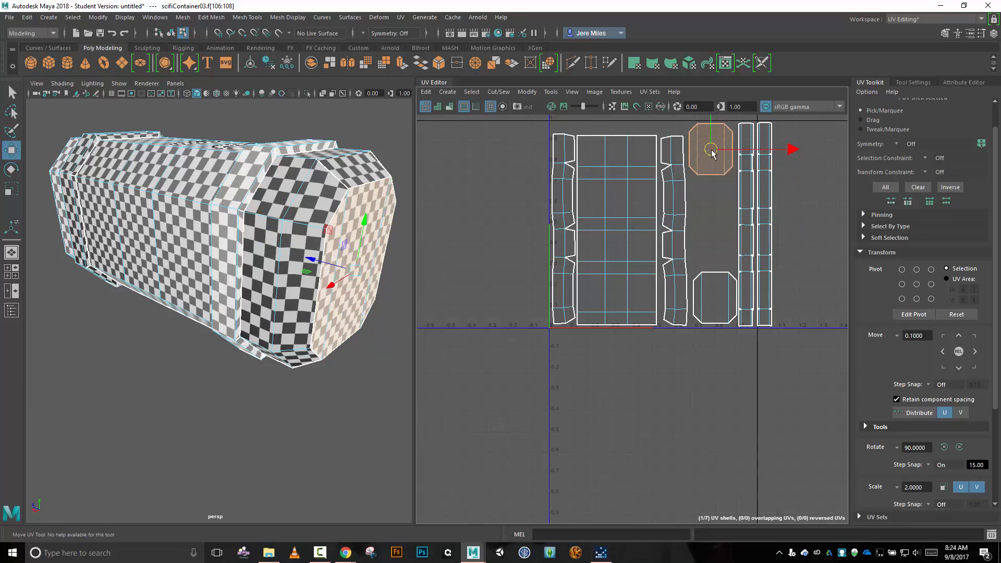
{"action": "left_click", "coordinate": [714, 293]}
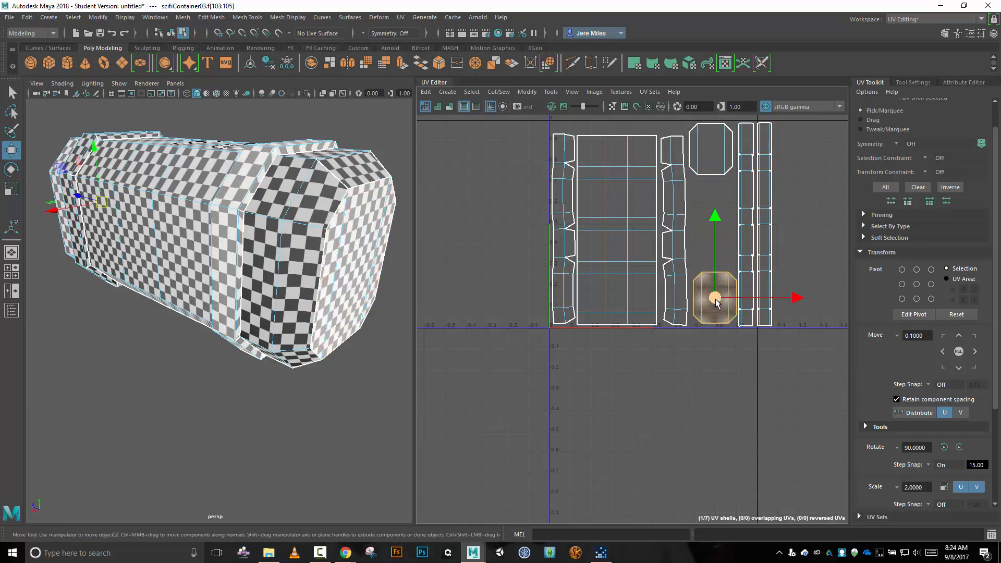
{"action": "mouse_move", "coordinate": [716, 302]}
{"action": "left_mouse_down"}
{"action": "mouse_move", "coordinate": [713, 212]}
{"action": "mouse_move", "coordinate": [716, 292]}
{"action": "left_mouse_up"}
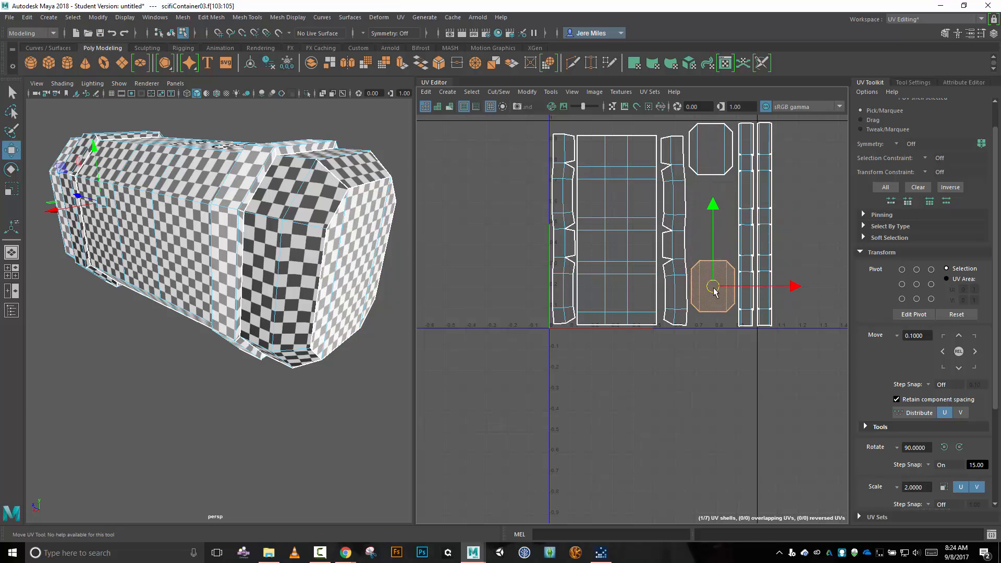
Try moving both cap shells out of the 0–1 tile to free the space beside the strip shells.
{"action": "left_click_drag", "start_coordinate": [716, 292], "coordinate": [464, 360]}
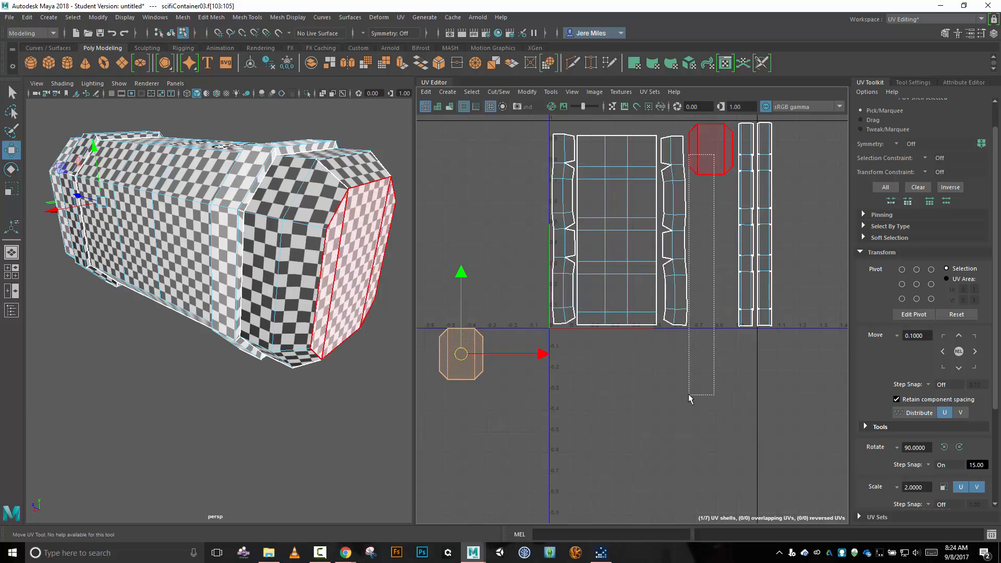
{"action": "left_click", "coordinate": [714, 172]}
{"action": "left_click_drag", "start_coordinate": [710, 151], "coordinate": [644, 465]}
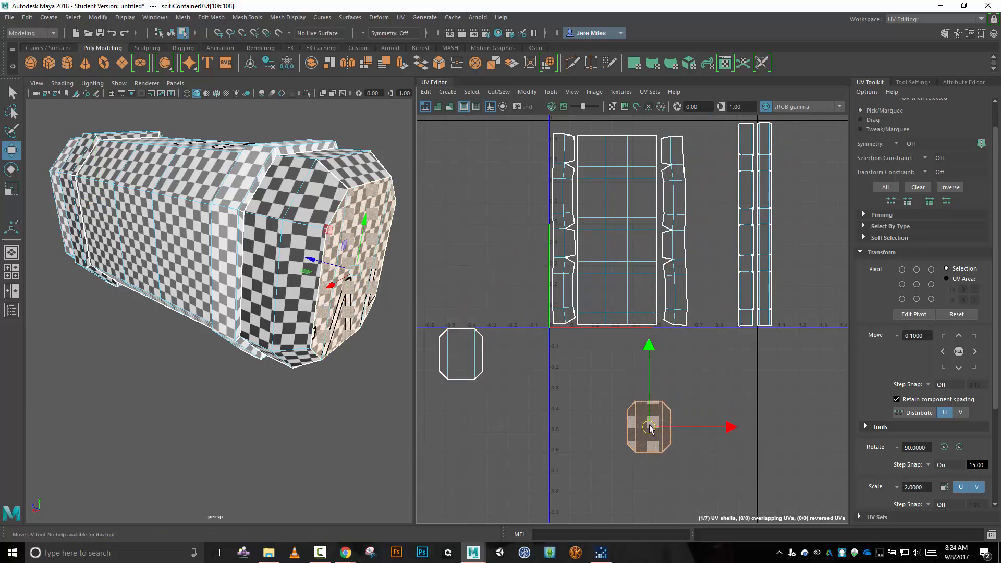
Try rotating the body and both bevel shells together by -90° and fitting them into the tile's lower corner.
{"action": "left_click_drag", "start_coordinate": [508, 168], "coordinate": [698, 270]}
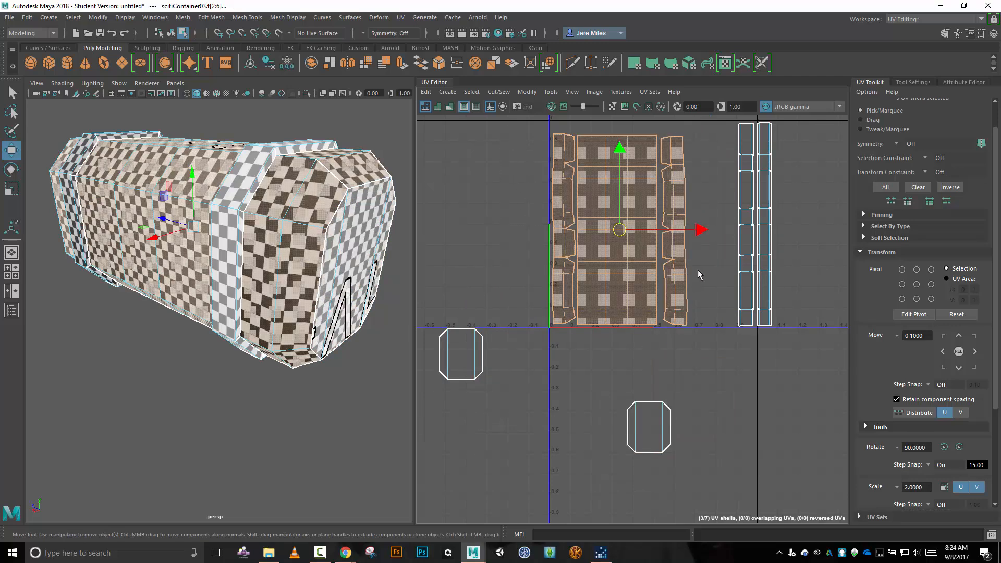
{"action": "key", "text": "e"}
{"action": "left_click_drag", "start_coordinate": [642, 168], "coordinate": [762, 268]}
{"action": "key", "text": "w"}
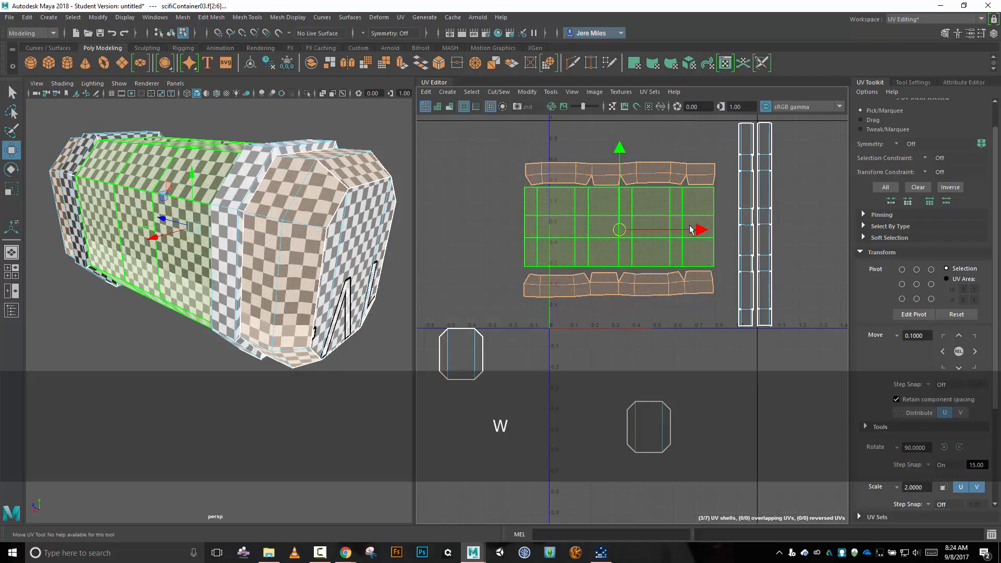
{"action": "left_click_drag", "start_coordinate": [627, 234], "coordinate": [651, 259]}
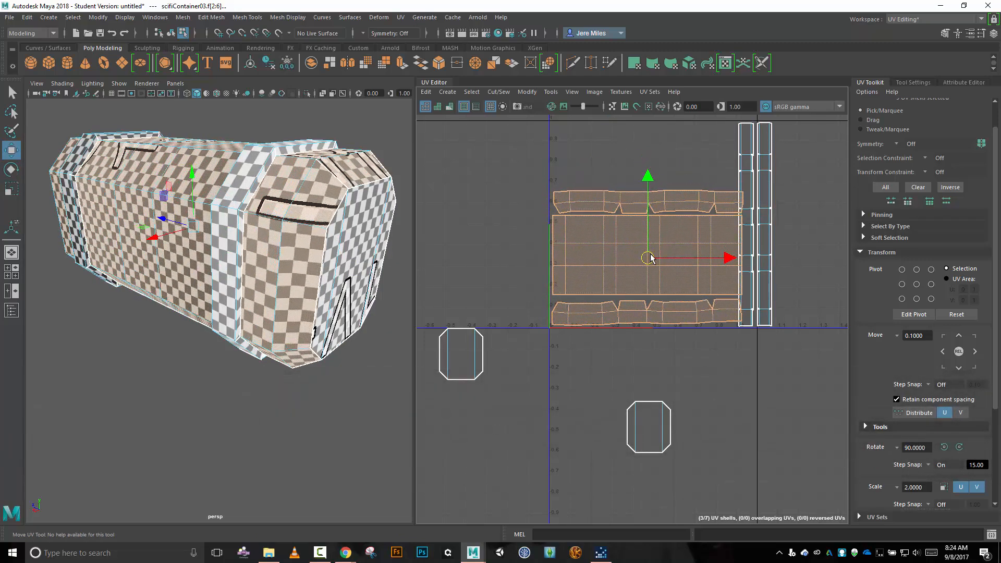
{"action": "scroll", "coordinate": [814, 248], "scroll_direction": "down", "scroll_amount": 1}
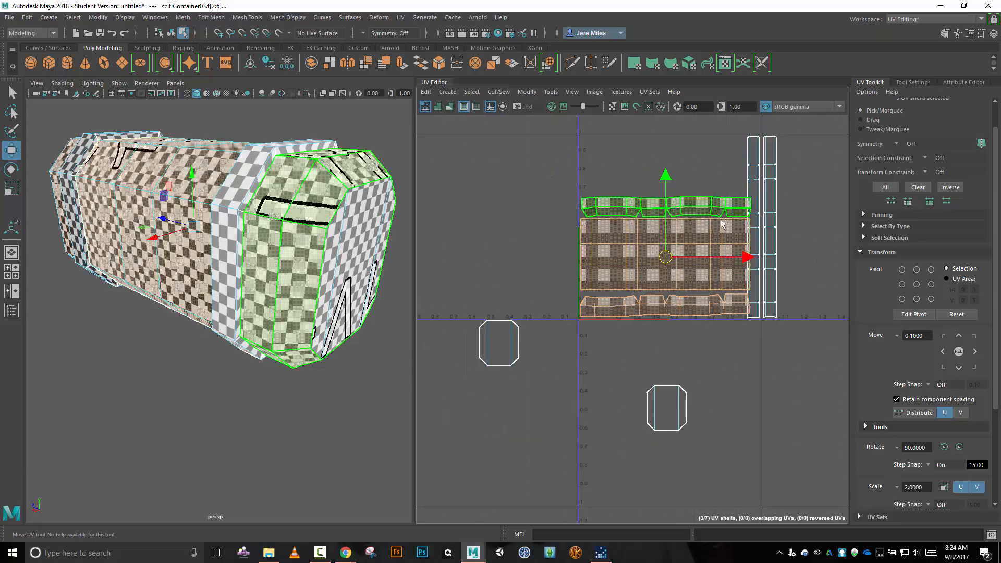
Undo the rotation of the body and bevel shells and the moves of both cap shells out of the tile.
{"action": "key", "text": "ctrl+z"}
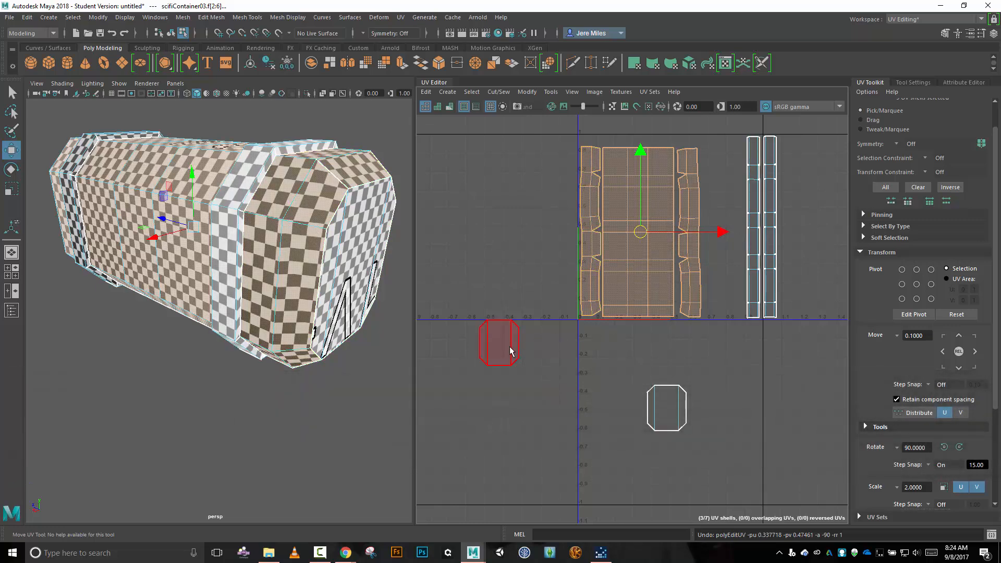
{"action": "key", "text": "ctrl"}
{"action": "key", "text": "ctrl+z"}
{"action": "key", "text": "ctrl+z"}
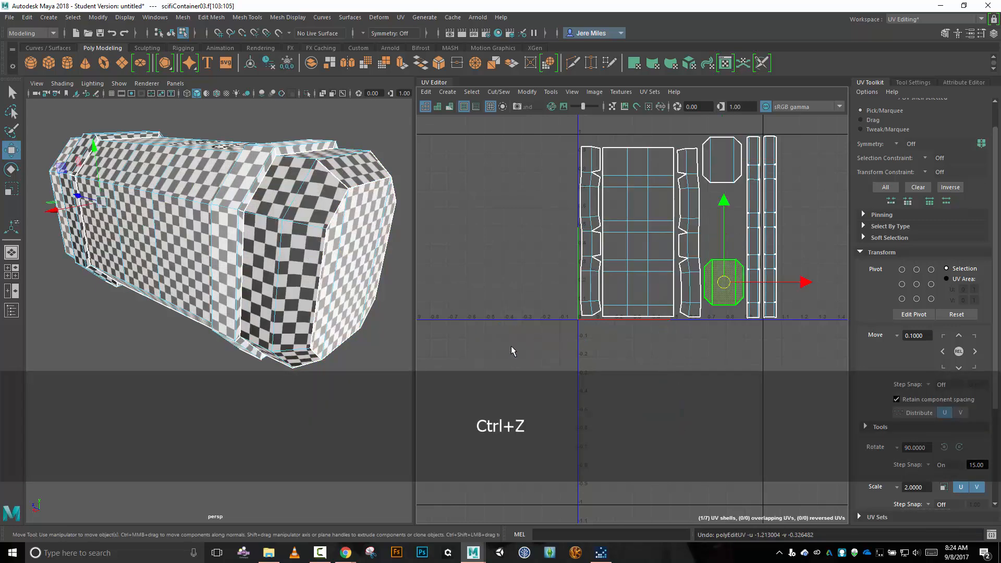
Select all the UV shells and scale them down slightly and uniformly.
{"action": "left_click_drag", "start_coordinate": [520, 136], "coordinate": [514, 297]}
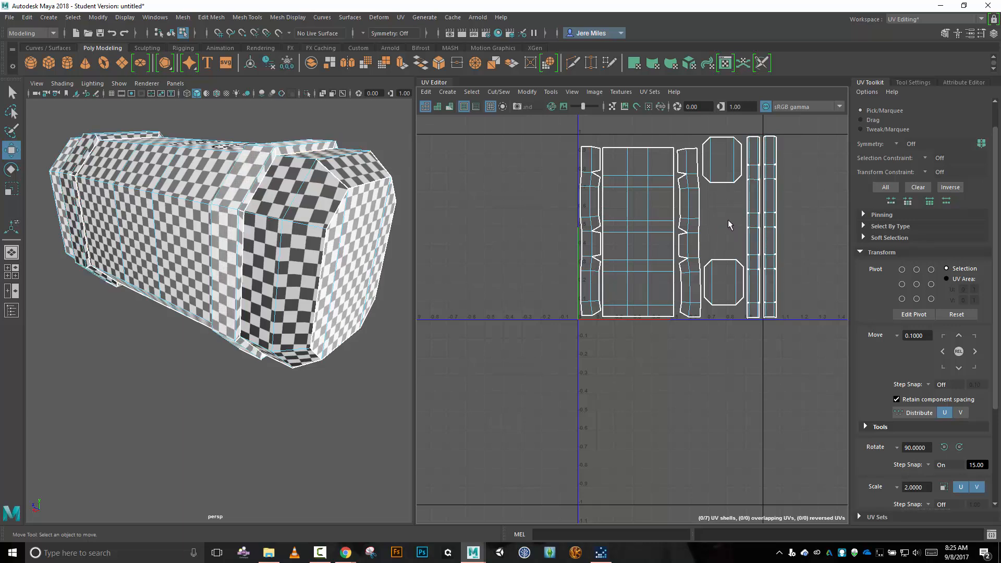
{"action": "left_click_drag", "start_coordinate": [532, 135], "coordinate": [826, 331]}
{"action": "key", "text": "r"}
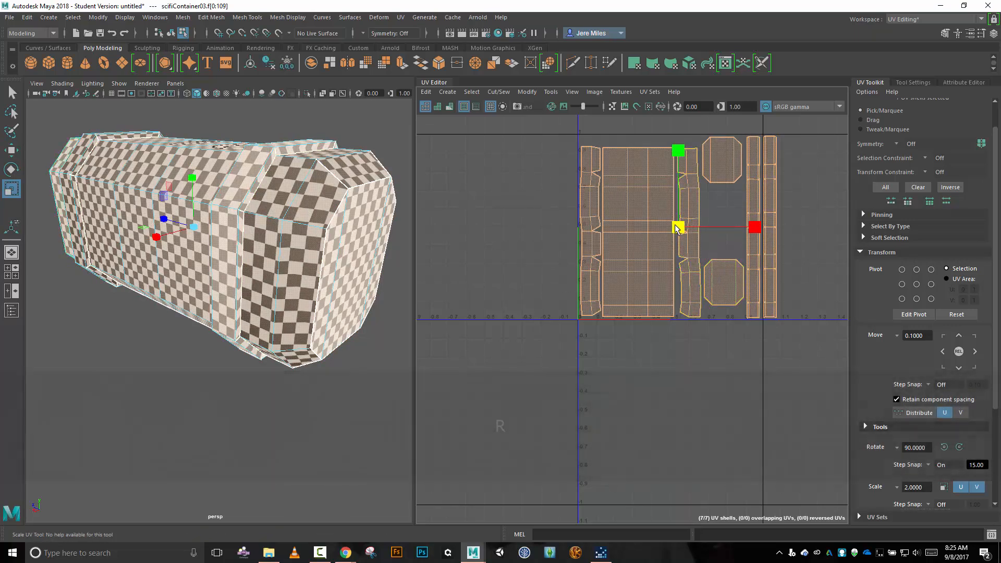
{"action": "left_click_drag", "start_coordinate": [676, 228], "coordinate": [682, 227]}
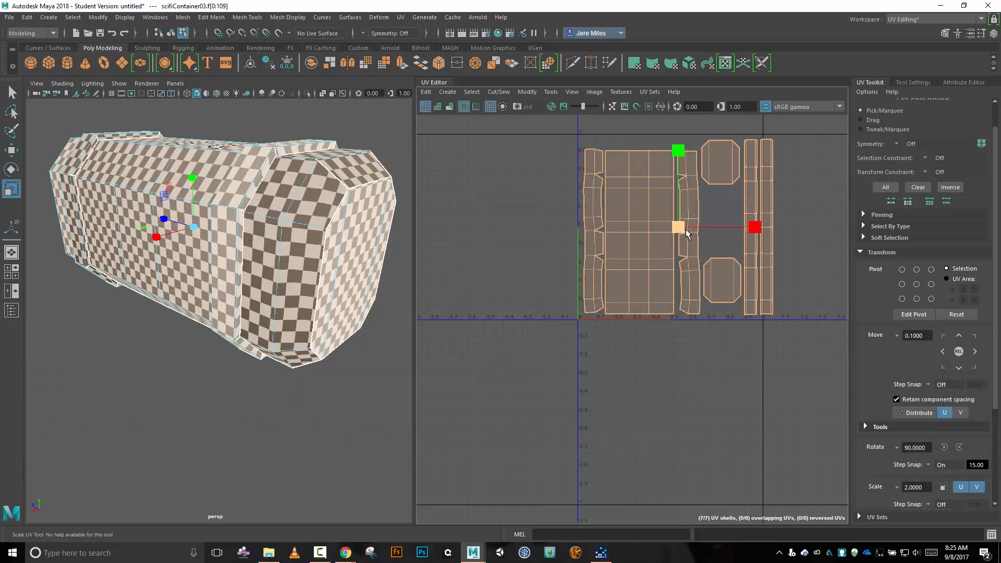
Move the near-end cap shell down so it sits directly above the far-end cap shell.
{"action": "key", "text": "w"}
{"action": "left_click", "coordinate": [725, 168]}
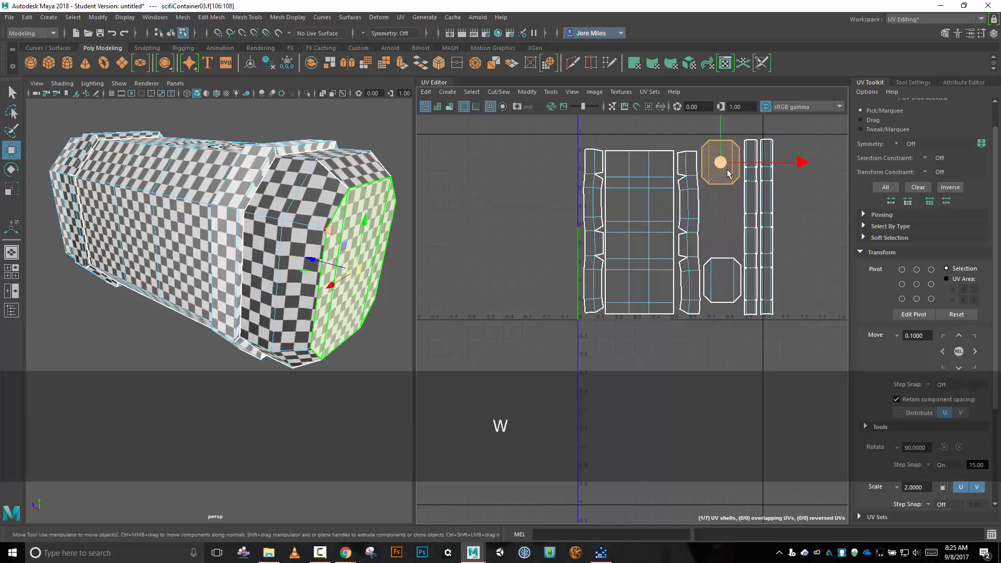
{"action": "left_click_drag", "start_coordinate": [729, 171], "coordinate": [727, 239]}
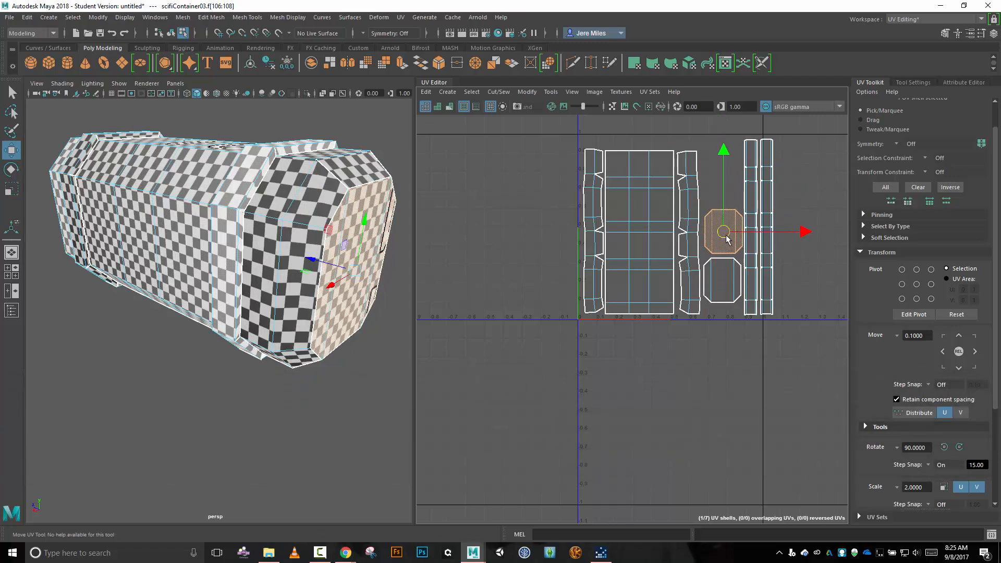
Rotate the near-end band's strip shell 90° to horizontal and place it along the UV tile's upper edge.
{"action": "left_click", "coordinate": [750, 262]}
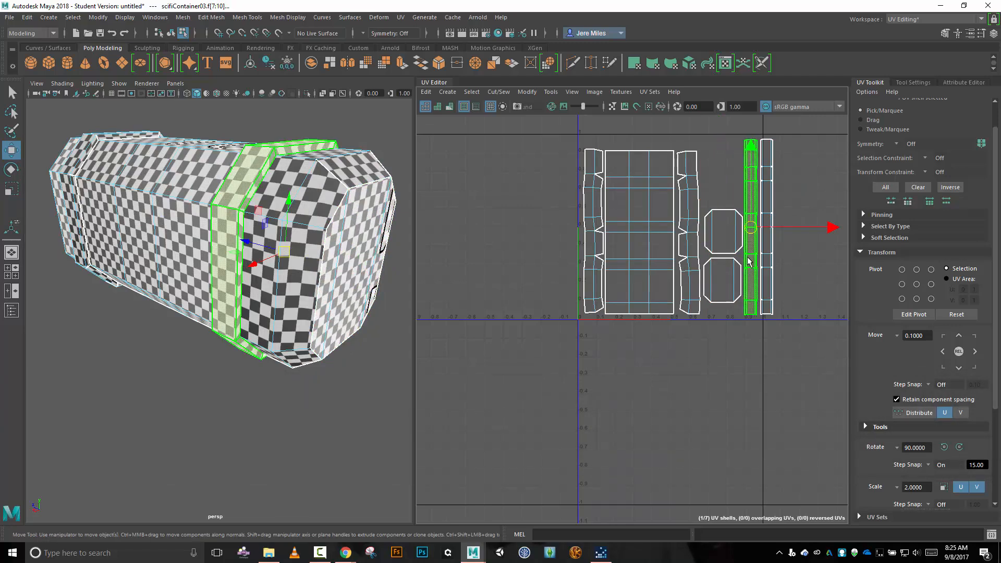
{"action": "key", "text": "e"}
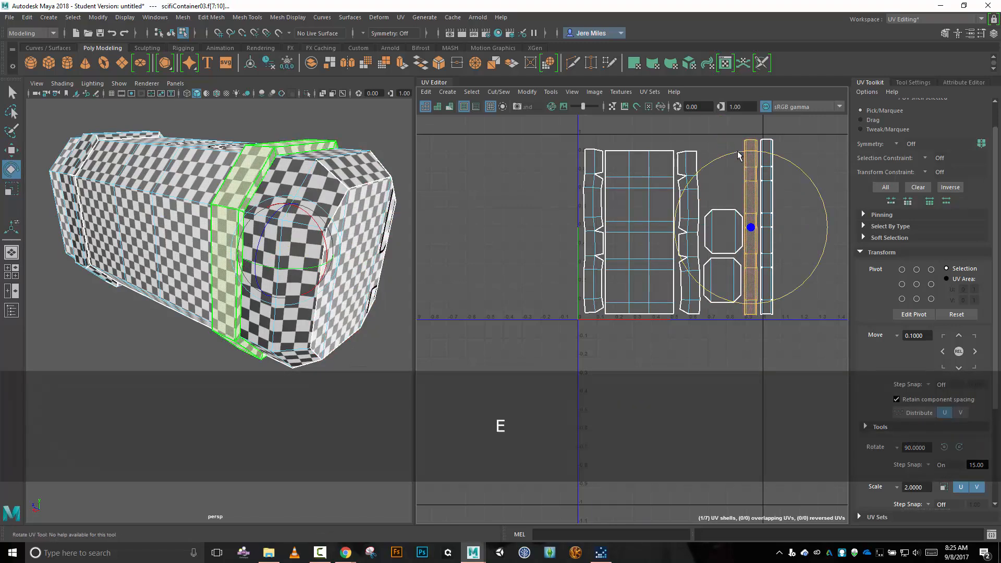
{"action": "left_click_drag", "start_coordinate": [738, 148], "coordinate": [649, 240]}
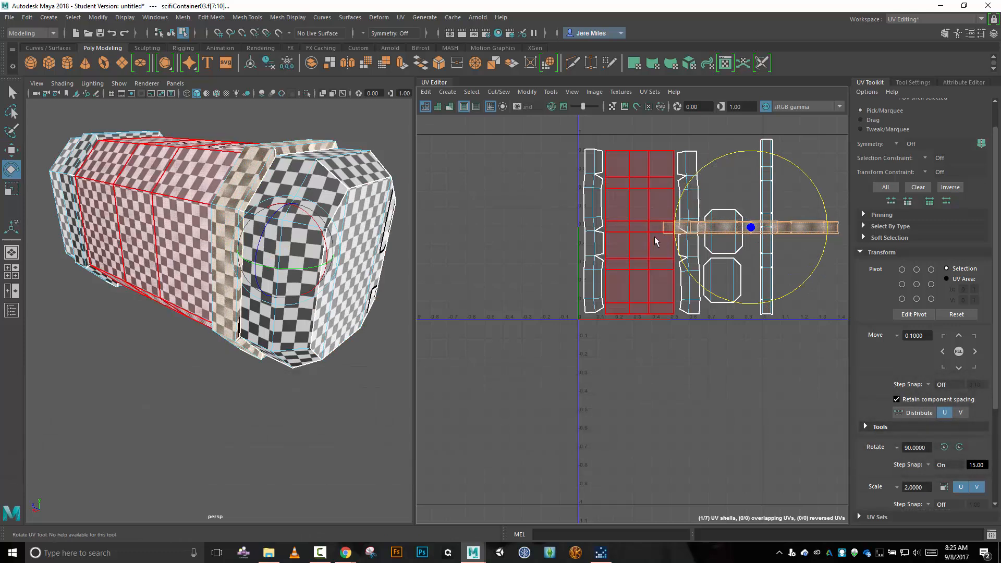
{"action": "key", "text": "w"}
{"action": "left_click_drag", "start_coordinate": [751, 227], "coordinate": [671, 145]}
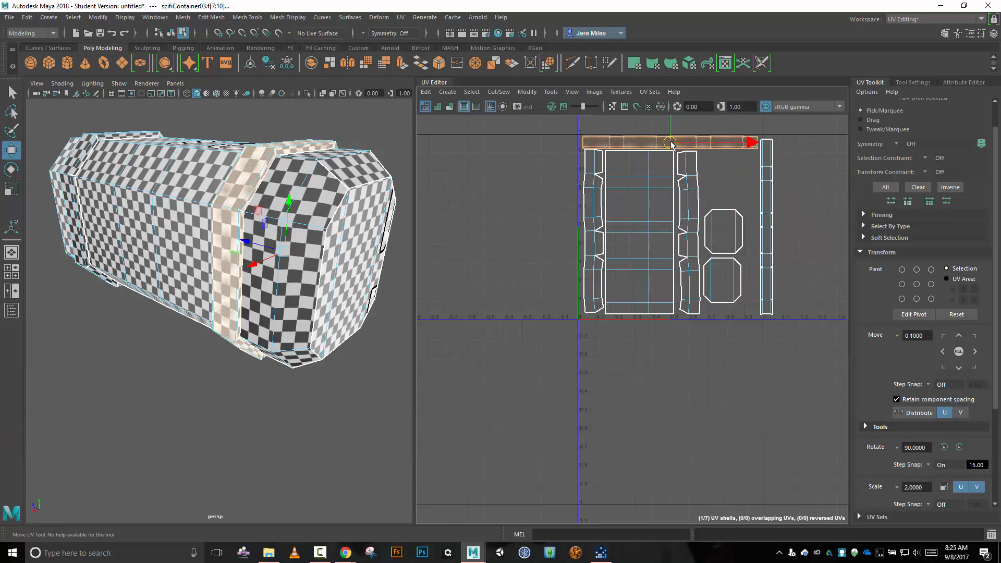
Move the far-end band's strip shell inside the tile's U=1 edge, and shift the body and both bevel shells down slightly.
{"action": "left_click", "coordinate": [767, 200]}
{"action": "left_click_drag", "start_coordinate": [771, 228], "coordinate": [757, 230]}
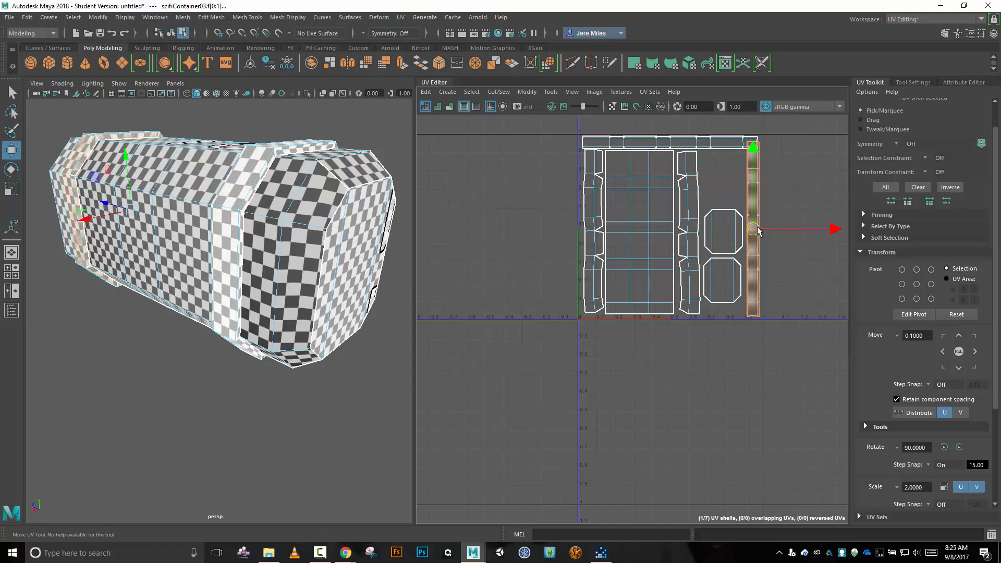
{"action": "left_click_drag", "start_coordinate": [575, 247], "coordinate": [659, 281]}
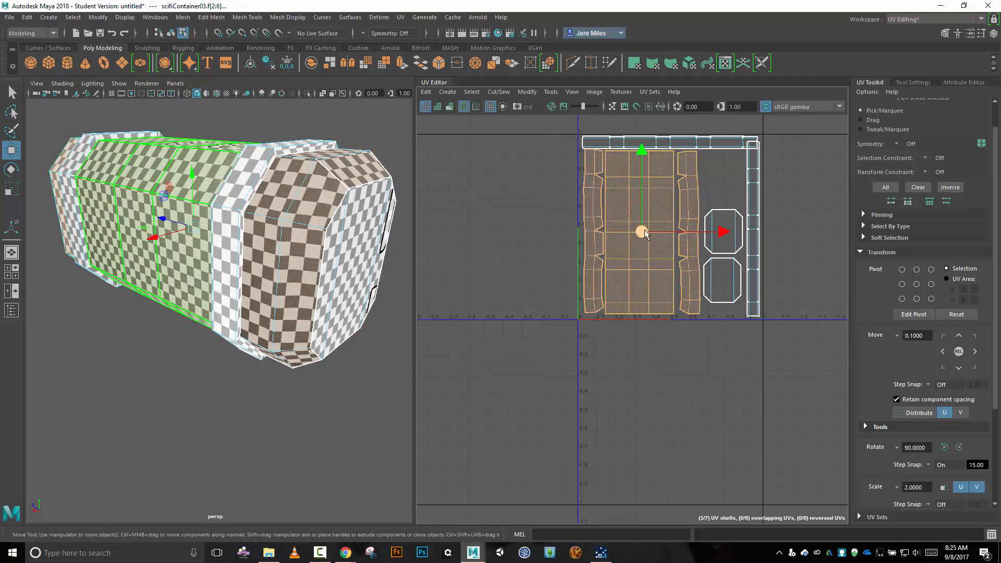
{"action": "left_click_drag", "start_coordinate": [646, 233], "coordinate": [645, 238]}
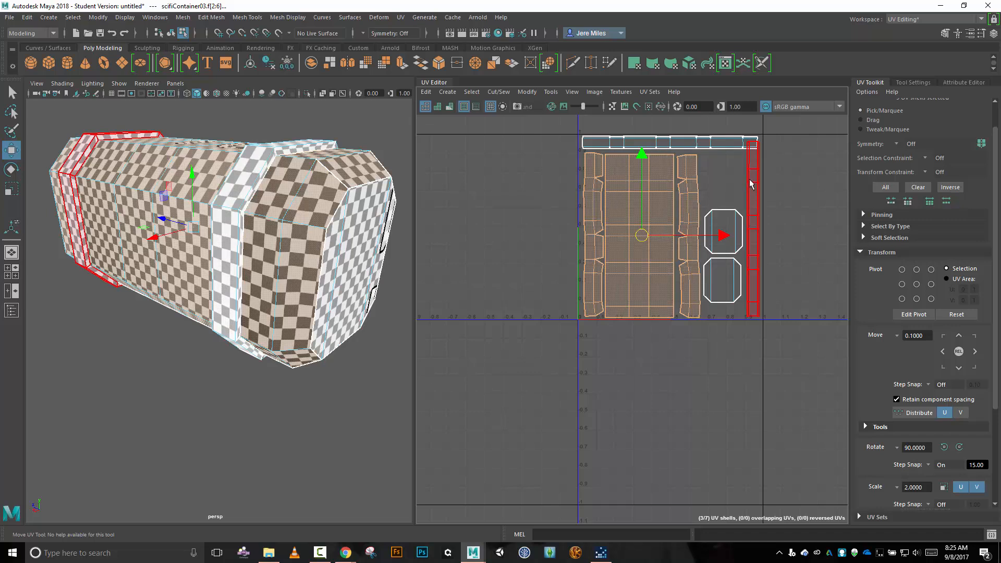
Select both band strip shells and scale them down slightly and uniformly.
{"action": "left_click", "coordinate": [727, 145]}
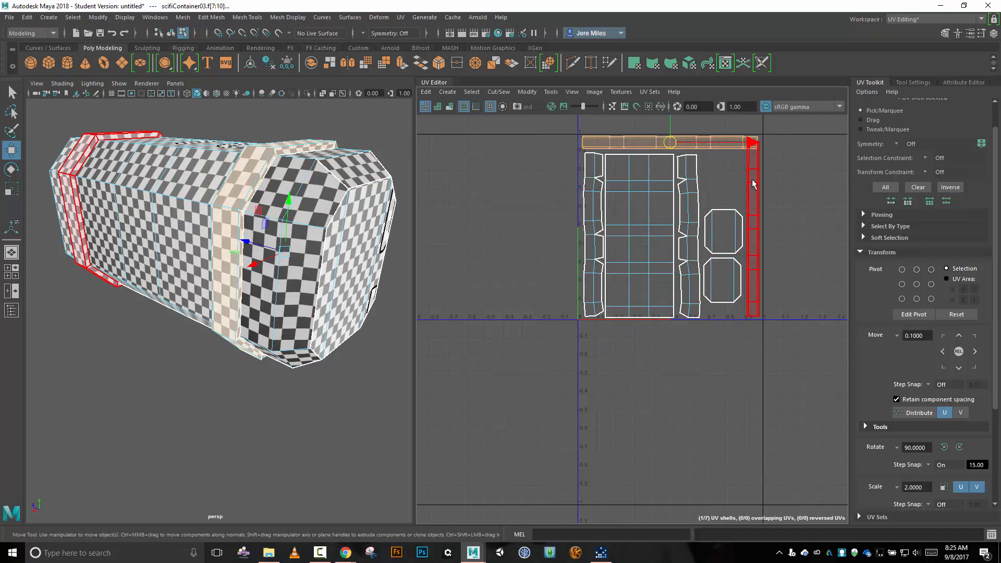
{"action": "left_click", "coordinate": [763, 227], "text": "shift"}
{"action": "key", "text": "r"}
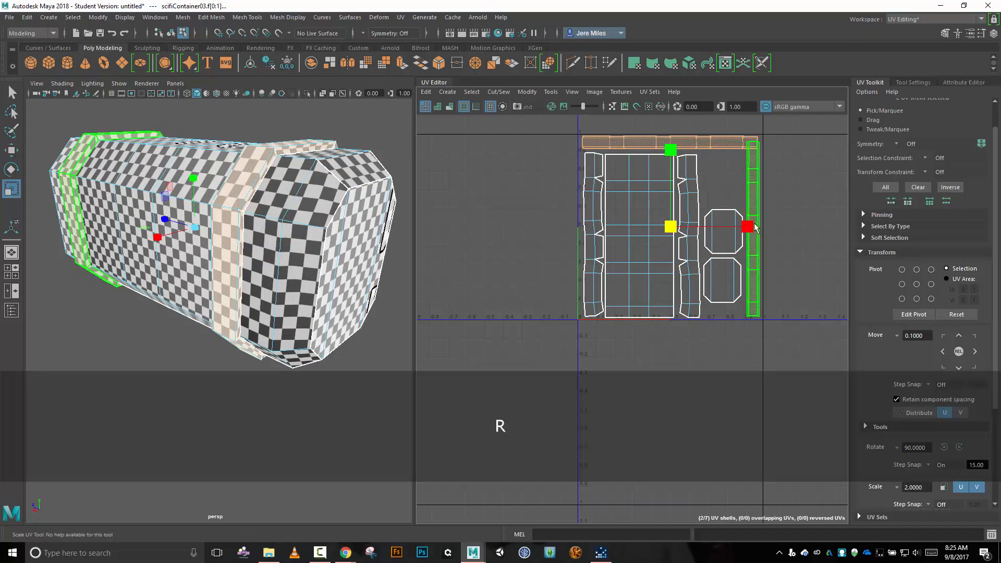
{"action": "left_click", "coordinate": [669, 228]}
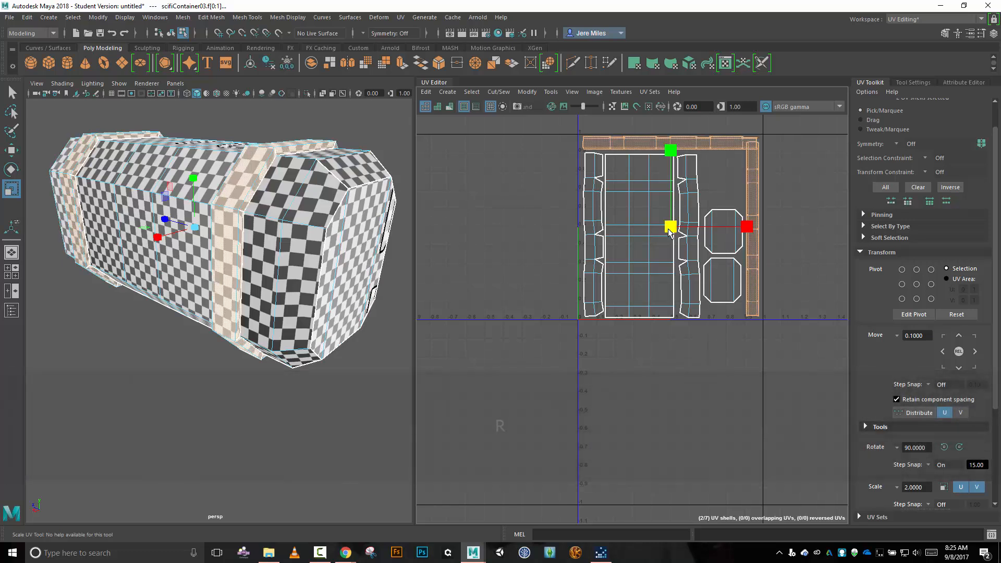
{"action": "mouse_move", "coordinate": [670, 238]}
{"action": "left_mouse_down"}
{"action": "mouse_move", "coordinate": [671, 224]}
{"action": "mouse_move", "coordinate": [676, 239]}
{"action": "mouse_move", "coordinate": [667, 230]}
{"action": "left_mouse_up"}
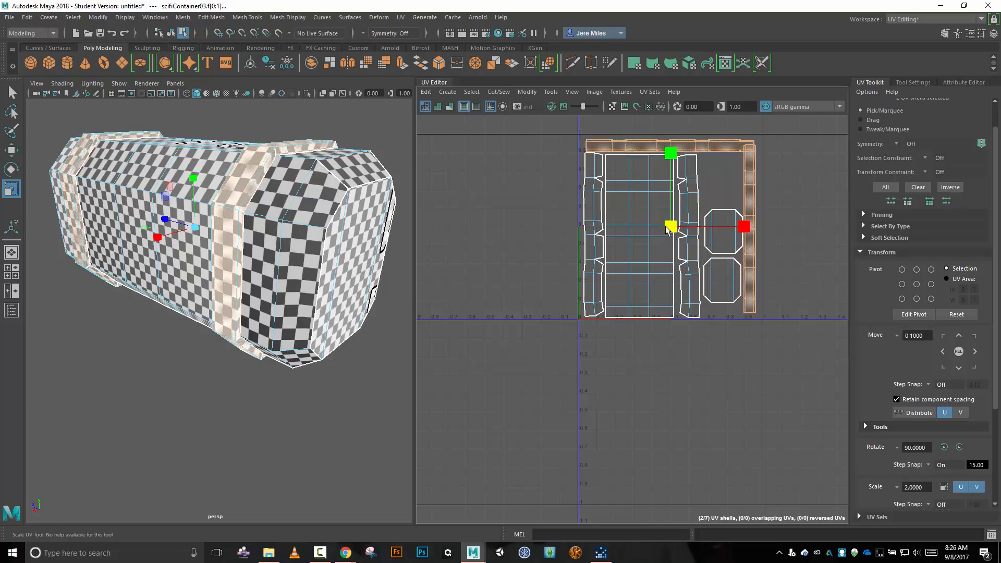
Move the horizontal strip shell into the upper corner of the tile at the U=0 side.
{"action": "key", "text": "w"}
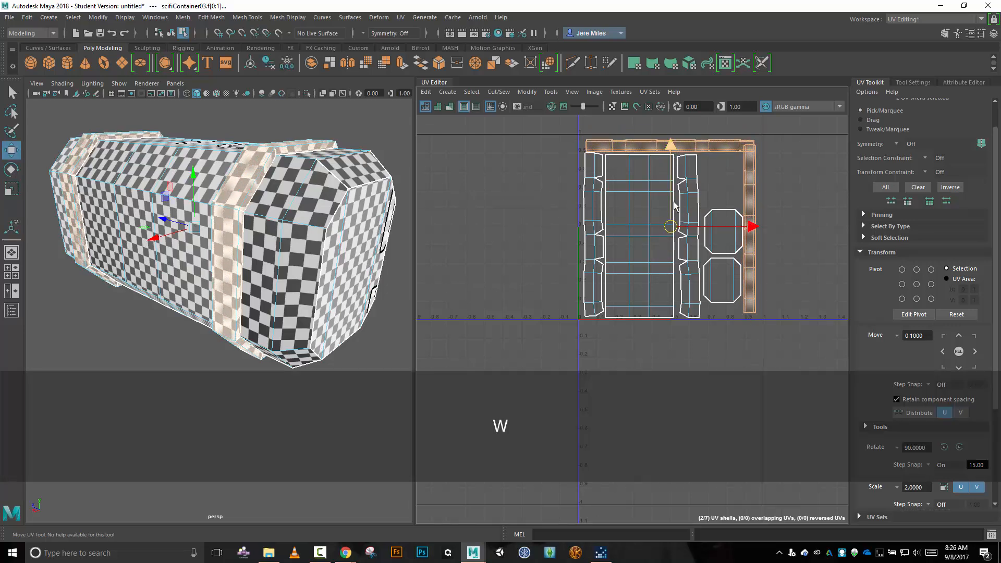
{"action": "left_click", "coordinate": [721, 147]}
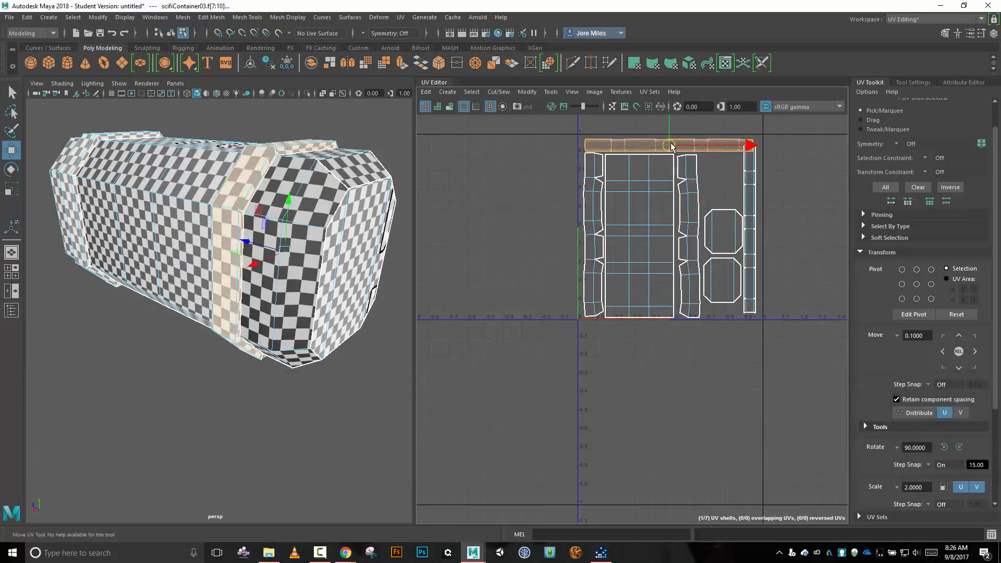
{"action": "left_click_drag", "start_coordinate": [671, 146], "coordinate": [669, 146]}
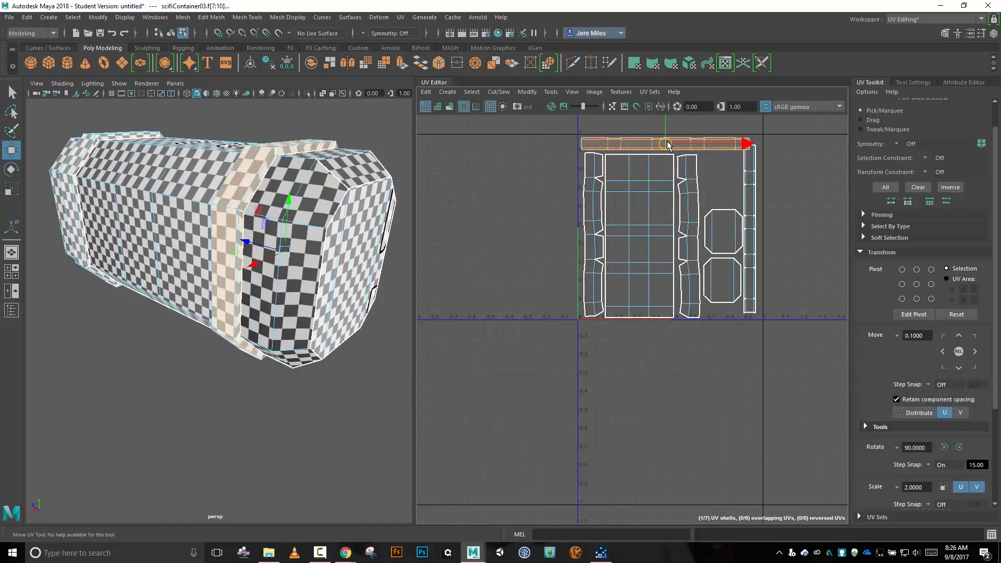
Move the vertical strip shell below the horizontal strip's end and close to the tile's U=1 edge, clear of overlap.
{"action": "left_click", "coordinate": [753, 231]}
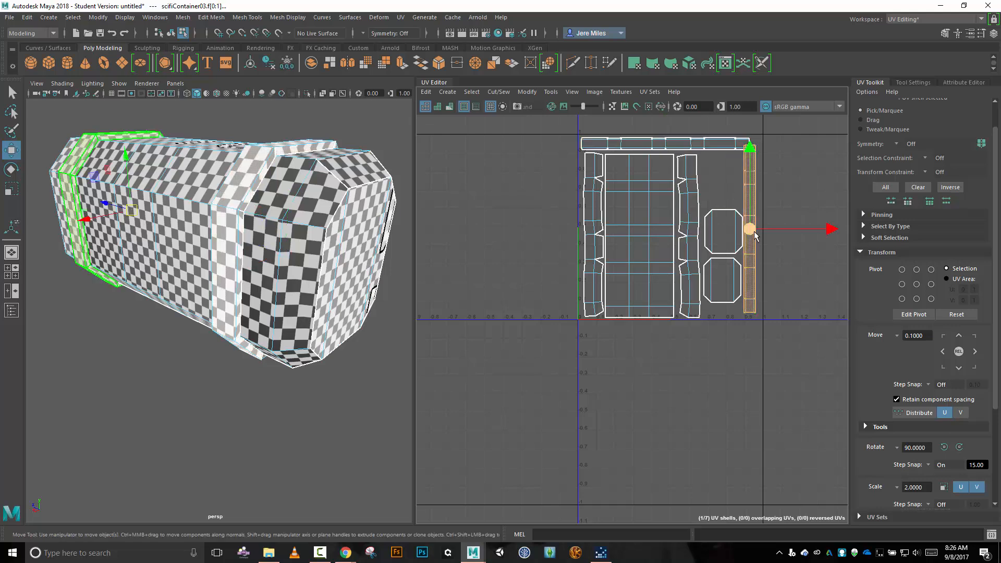
{"action": "left_click_drag", "start_coordinate": [756, 234], "coordinate": [759, 235]}
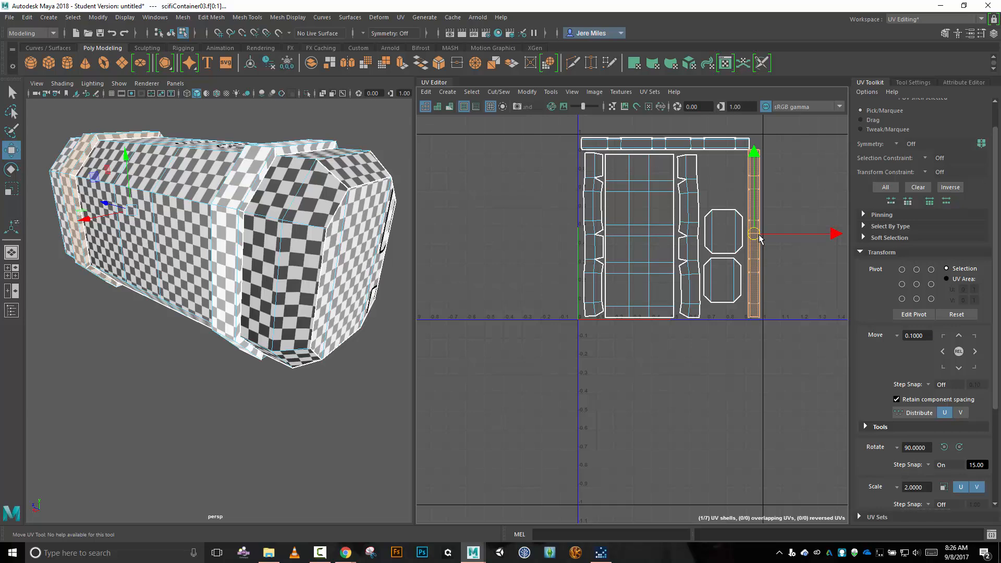
{"action": "scroll", "coordinate": [757, 157], "scroll_direction": "up", "scroll_amount": 5}
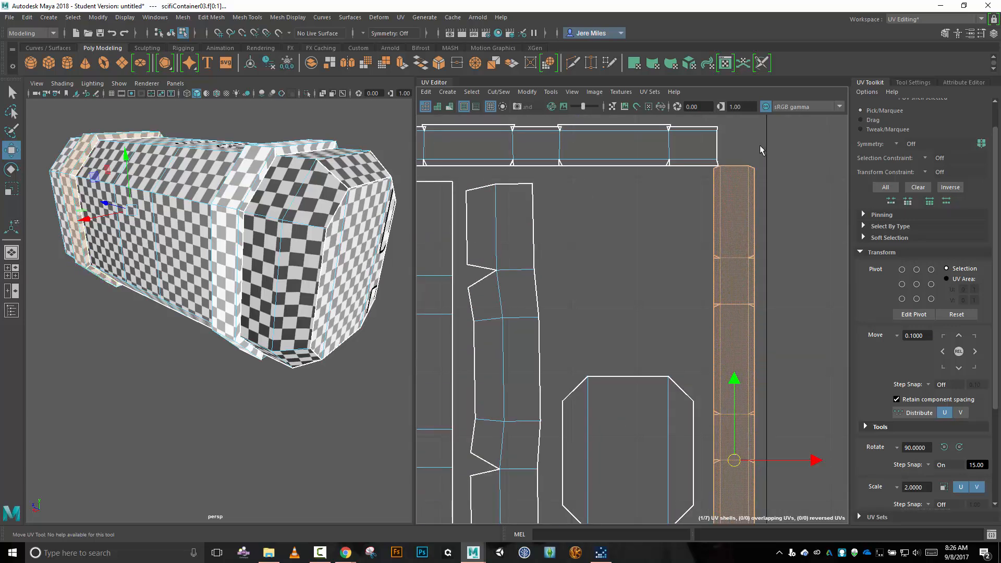
{"action": "left_click", "coordinate": [742, 171]}
{"action": "left_click_drag", "start_coordinate": [813, 458], "coordinate": [819, 459]}
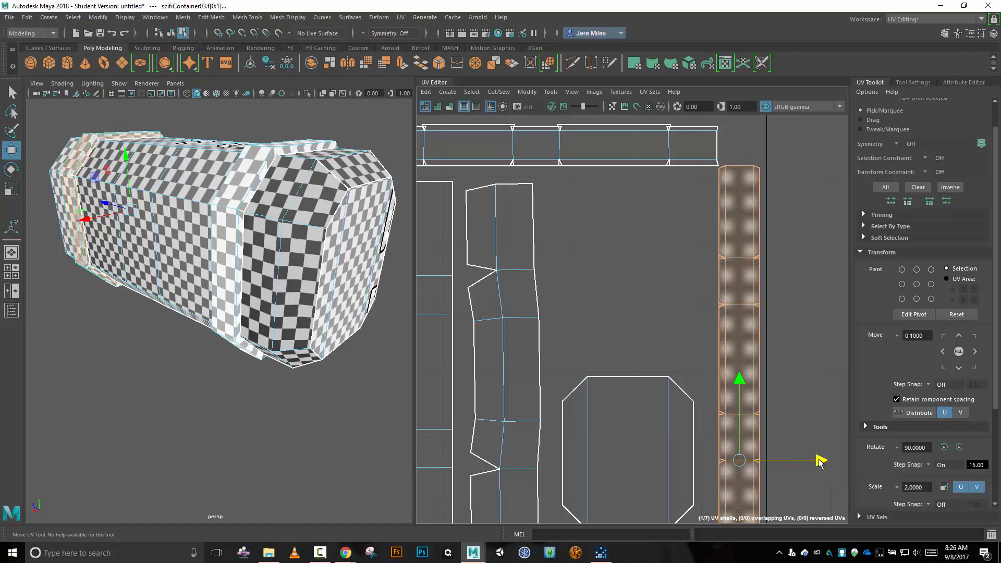
{"action": "scroll", "coordinate": [690, 224], "scroll_direction": "down", "scroll_amount": 4}
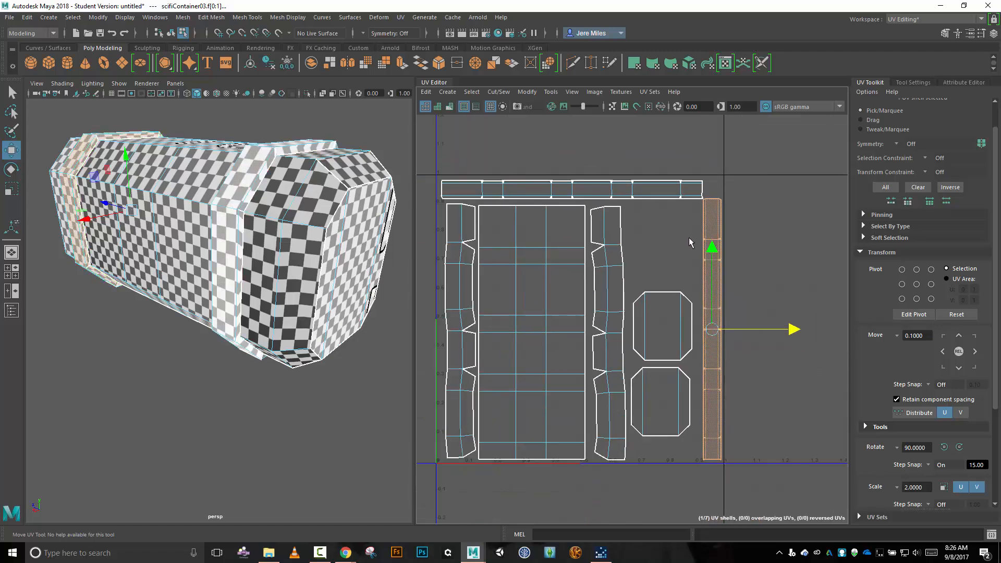
Move the near-end cap shell up to leave a wider gap above the far-end cap shell.
{"action": "left_click", "coordinate": [682, 344]}
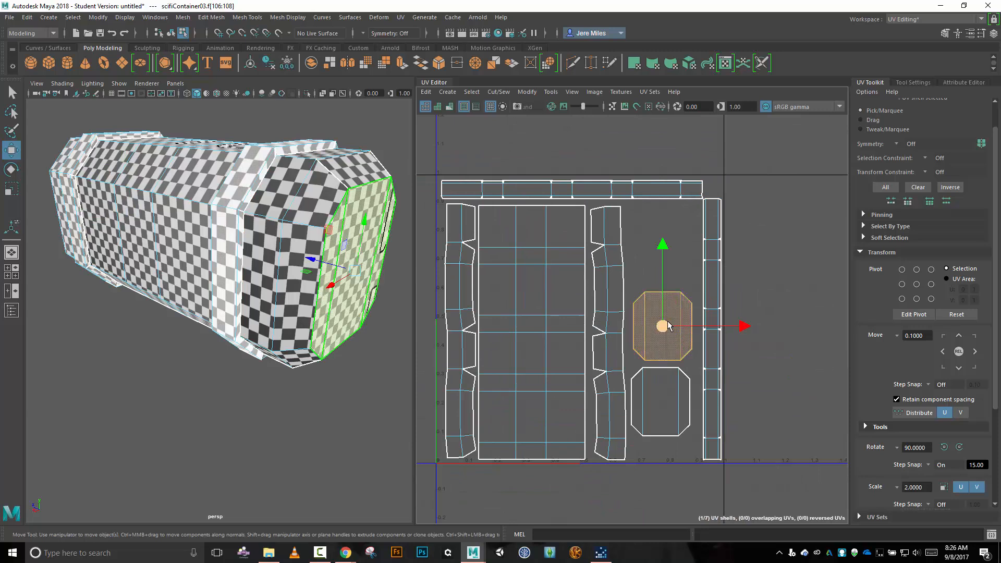
{"action": "left_click_drag", "start_coordinate": [670, 326], "coordinate": [671, 281]}
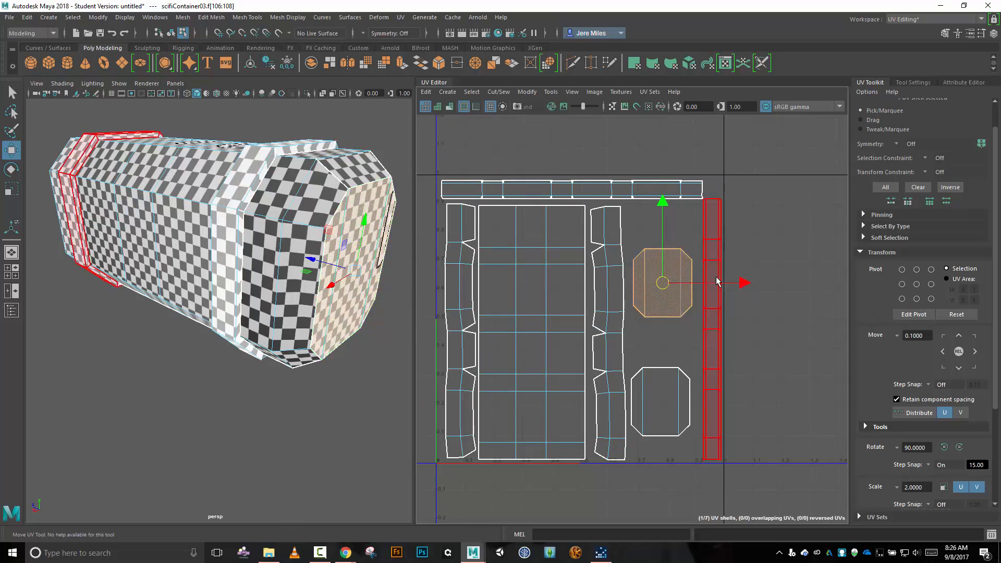
{"action": "scroll", "coordinate": [717, 281], "scroll_direction": "down", "scroll_amount": 3}
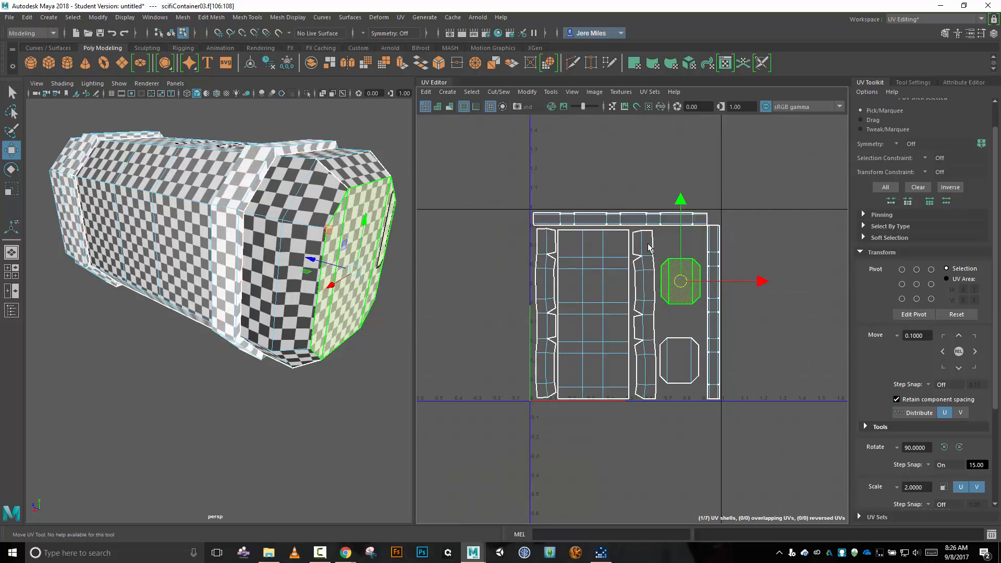
{"action": "mouse_move", "coordinate": [326, 376]}
{"action": "left_mouse_down", "text": "alt"}
{"action": "mouse_move", "coordinate": [348, 374]}
{"action": "mouse_move", "coordinate": [331, 369]}
{"action": "left_mouse_up", "text": "alt"}
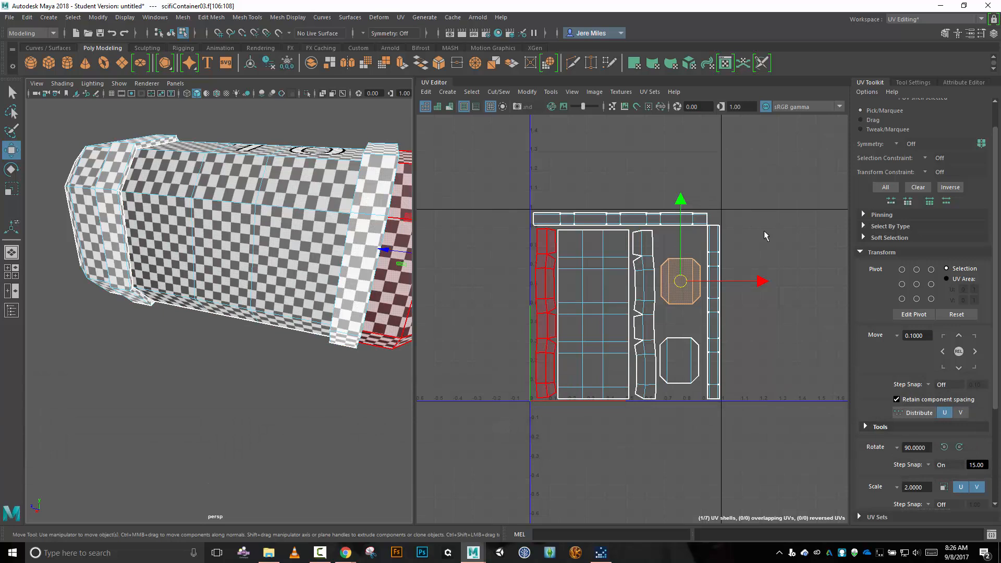
Nudge the horizontal strip shell up toward the tile's upper edge and fine-tune its horizontal position inside the tile.
{"action": "scroll", "coordinate": [763, 233], "scroll_direction": "up", "scroll_amount": 4}
{"action": "left_click", "coordinate": [585, 203]}
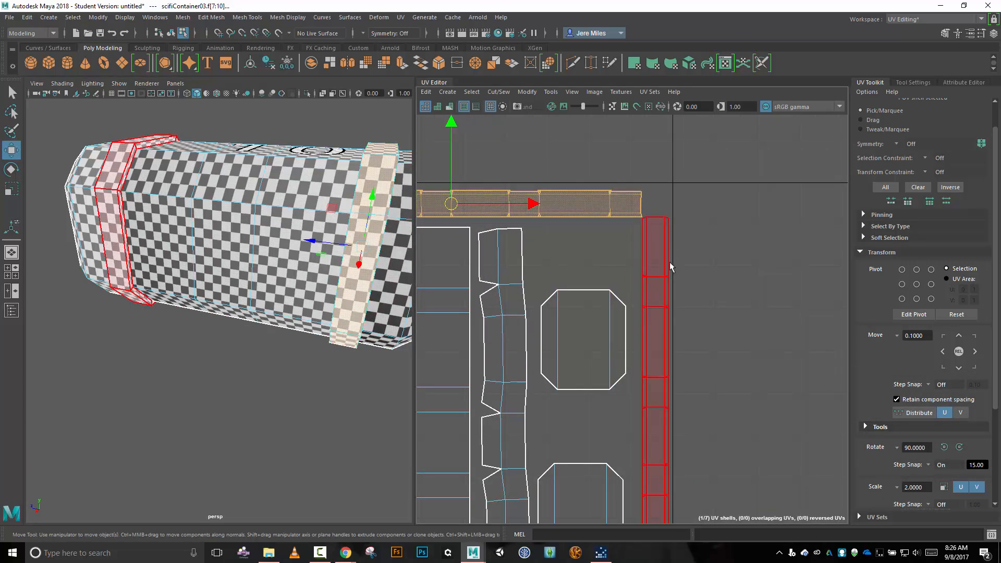
{"action": "middle_click_drag", "start_coordinate": [709, 208], "coordinate": [828, 236], "text": "alt"}
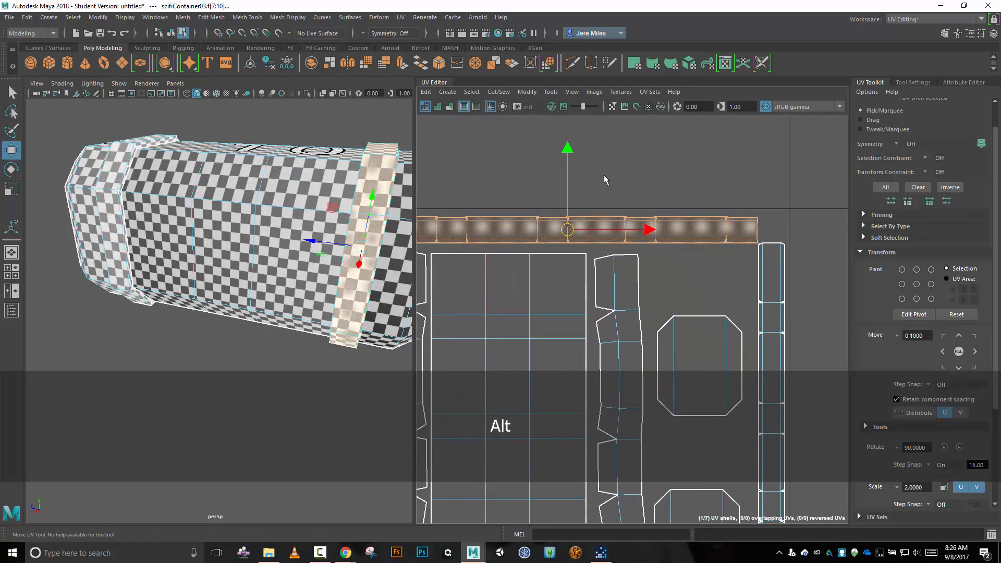
{"action": "left_click_drag", "start_coordinate": [568, 150], "coordinate": [568, 146]}
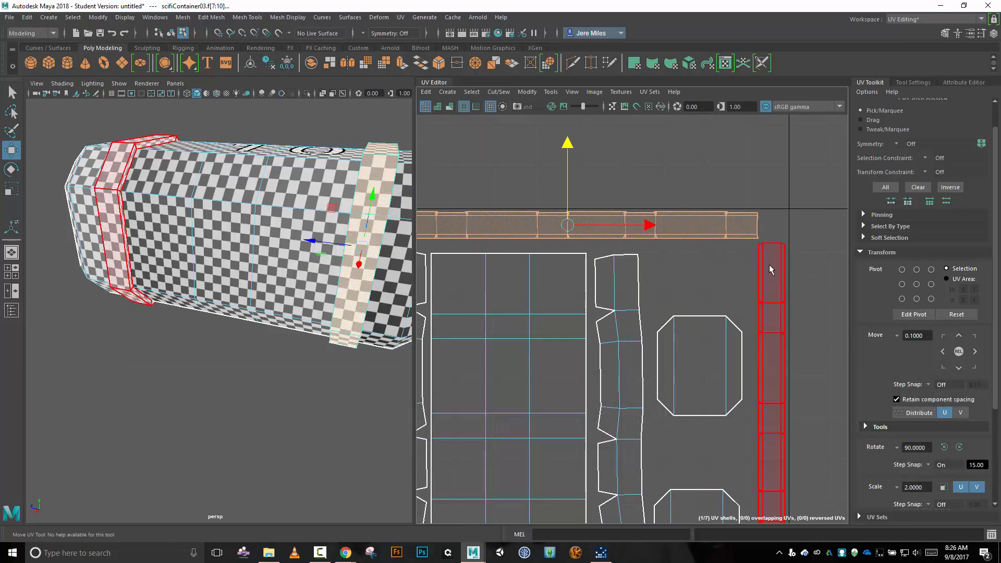
{"action": "middle_click_drag", "start_coordinate": [487, 171], "coordinate": [604, 174], "text": "alt"}
{"action": "left_click_drag", "start_coordinate": [765, 232], "coordinate": [763, 232]}
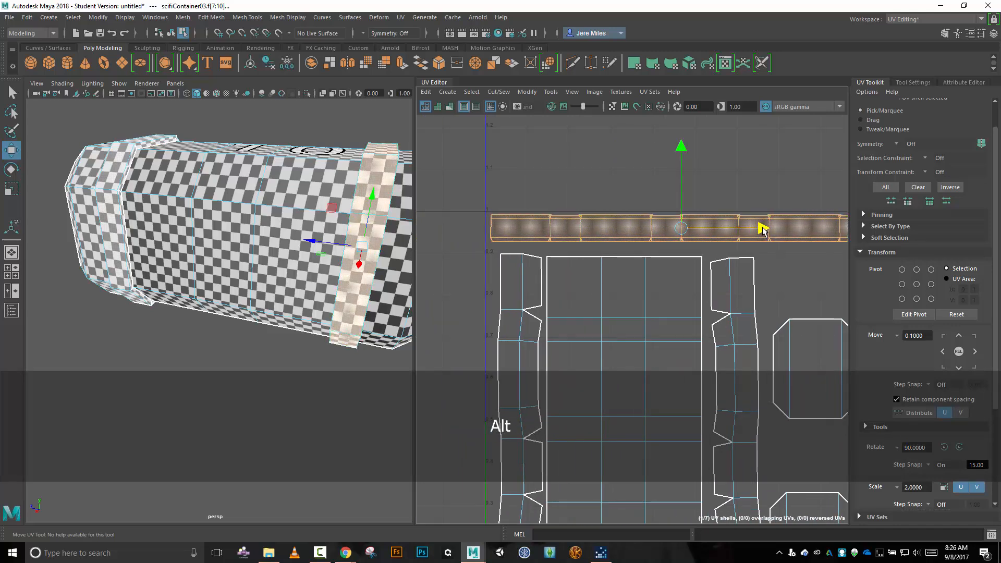
{"action": "middle_click_drag", "start_coordinate": [462, 291], "coordinate": [463, 118], "text": "alt"}
{"action": "scroll", "coordinate": [634, 291], "scroll_direction": "down", "scroll_amount": 3}
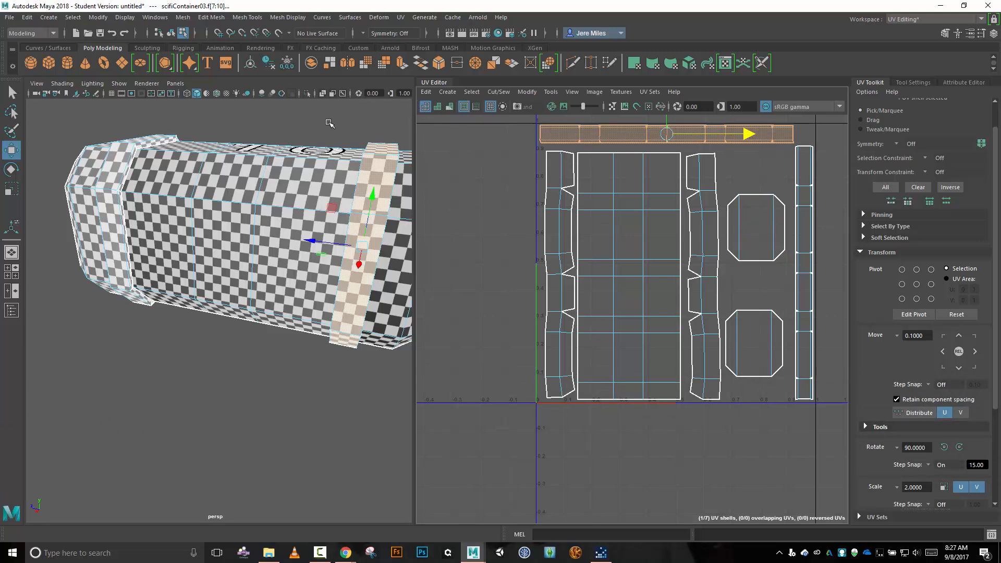
Open the Outliner and return from component to object selection mode.
{"action": "scroll", "coordinate": [329, 121], "scroll_direction": "down", "scroll_amount": 8}
{"action": "scroll", "coordinate": [323, 139], "scroll_direction": "up", "scroll_amount": 4}
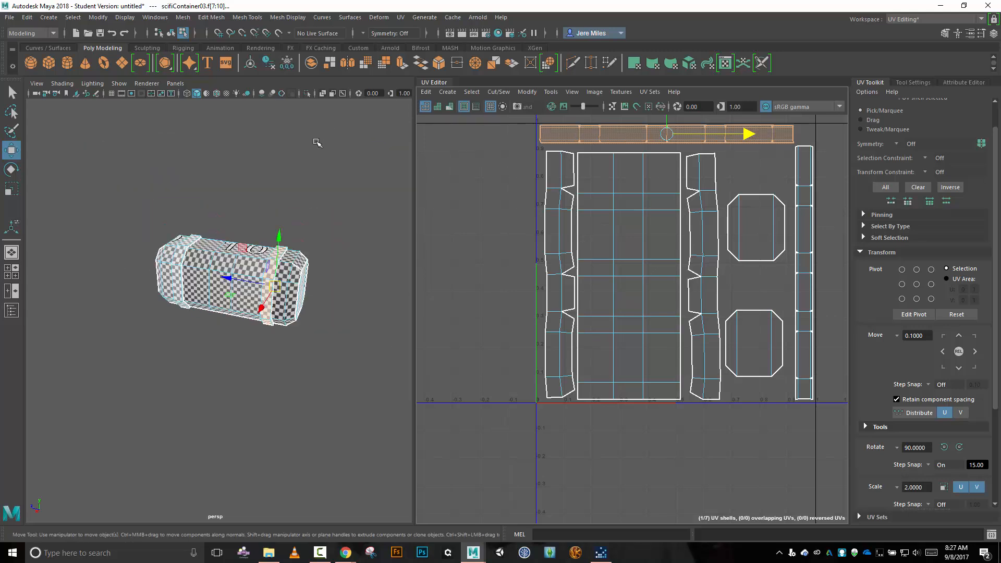
{"action": "left_click", "coordinate": [152, 18]}
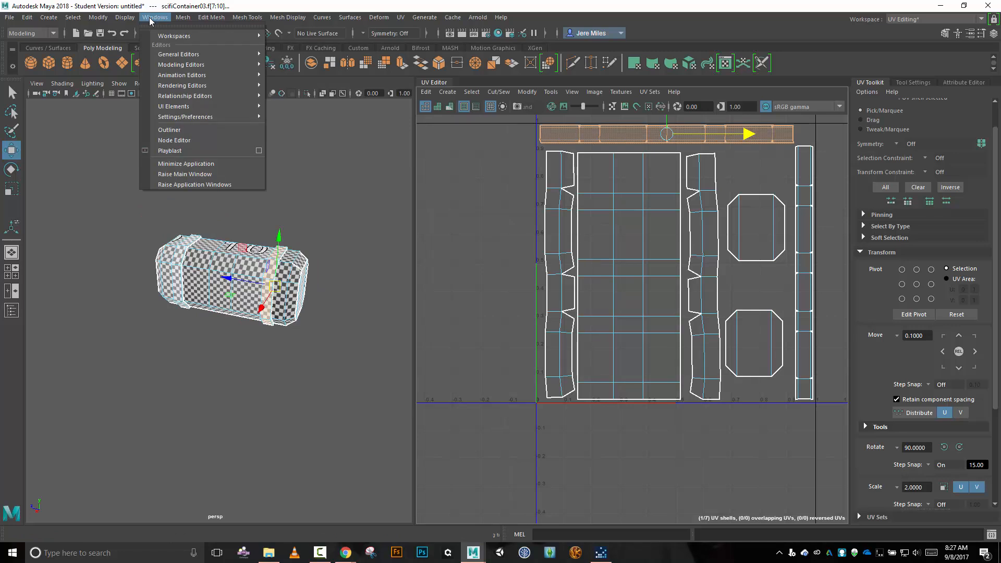
{"action": "left_click", "coordinate": [177, 131]}
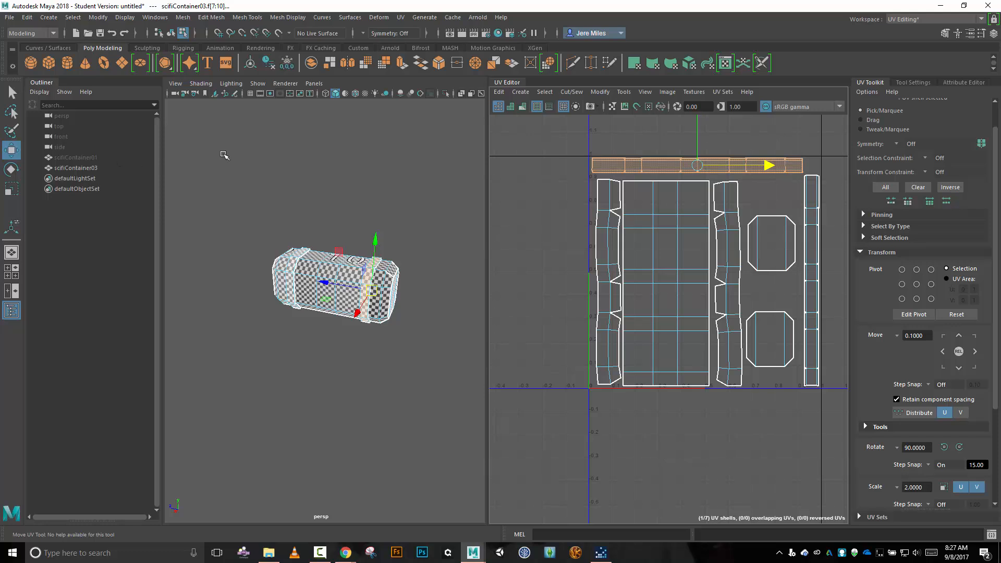
{"action": "key", "text": "F8"}
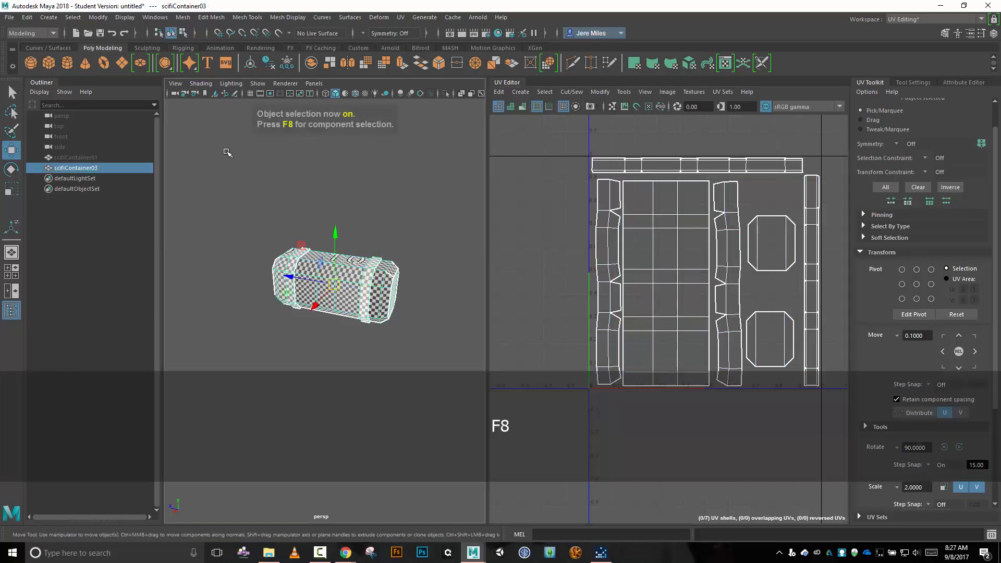
Unhide scifiContainer01 and hide scifiContainer03.
{"action": "left_click", "coordinate": [93, 158]}
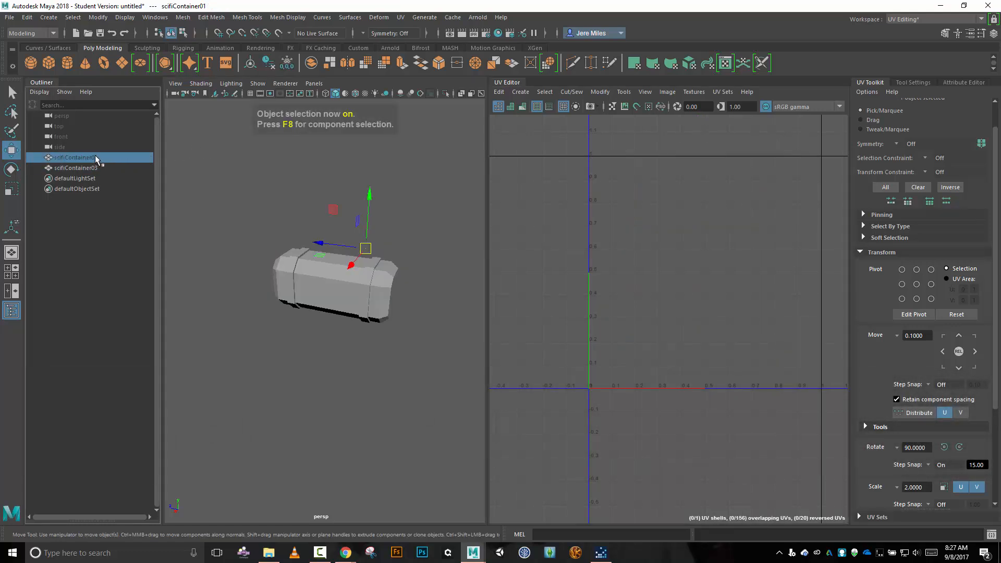
{"action": "key", "text": "h"}
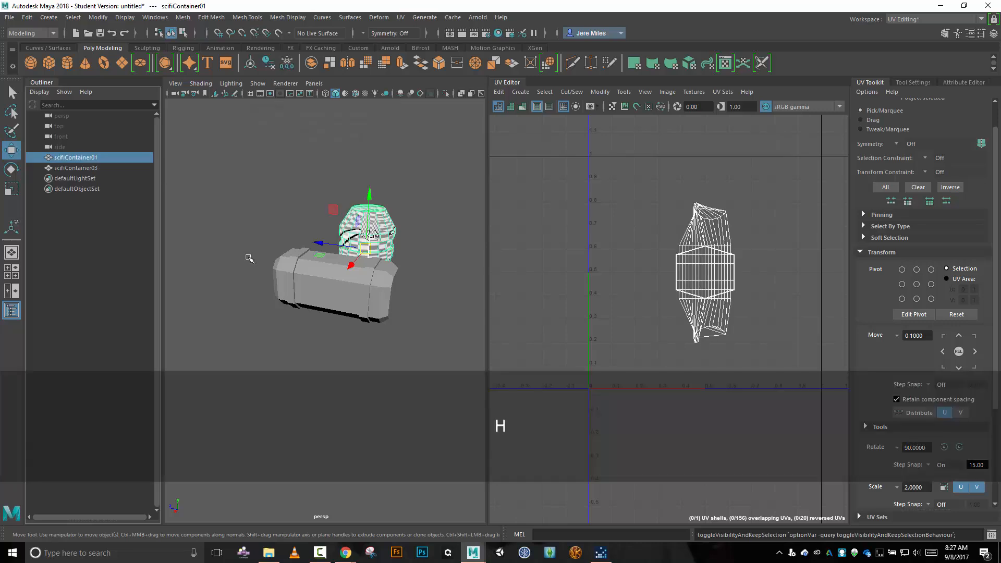
{"action": "left_click", "coordinate": [299, 273]}
{"action": "key", "text": "h"}
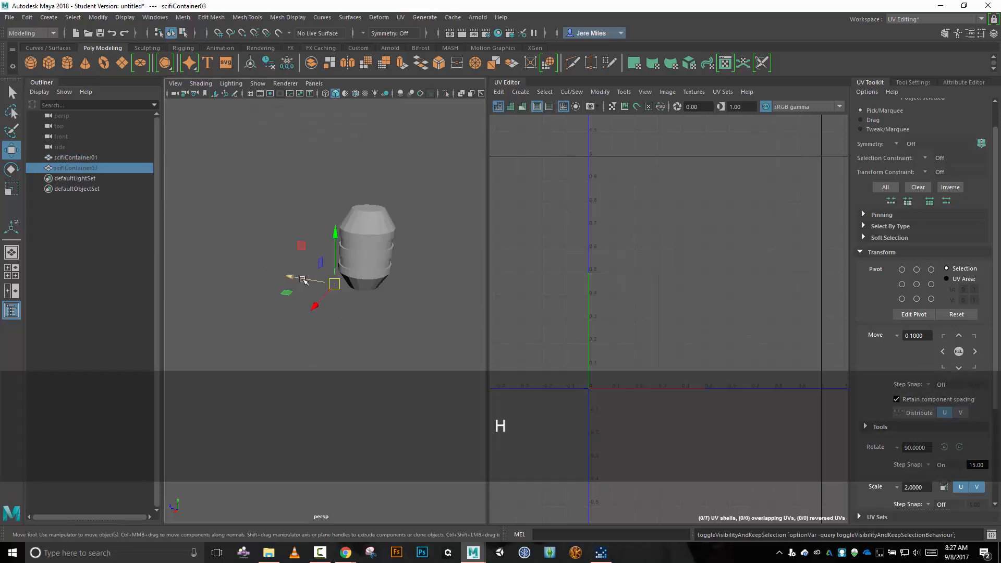
Select scifiContainer01, close the Outliner and widen the UV Editor.
{"action": "left_click", "coordinate": [339, 236]}
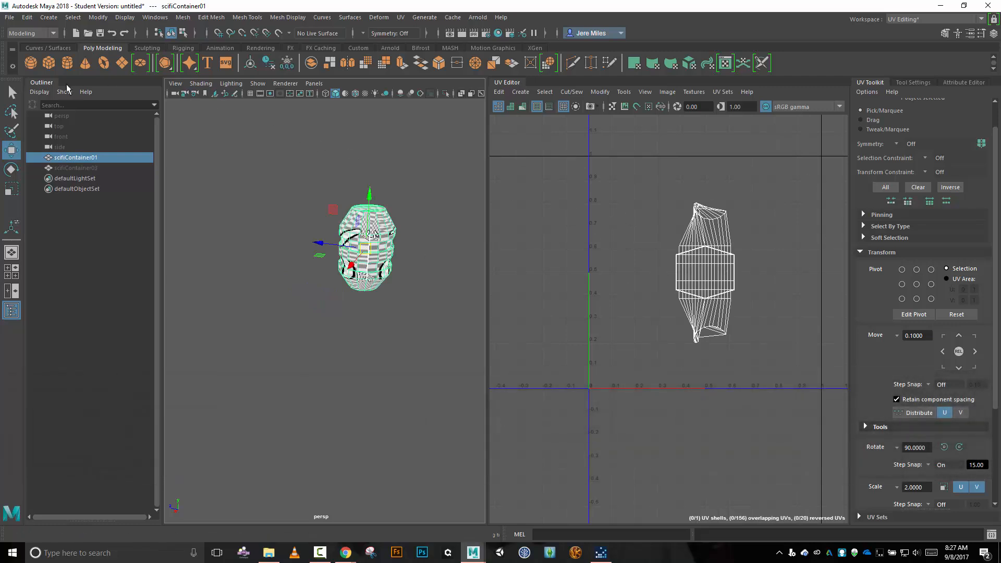
{"action": "left_click_drag", "start_coordinate": [43, 83], "coordinate": [196, 193]}
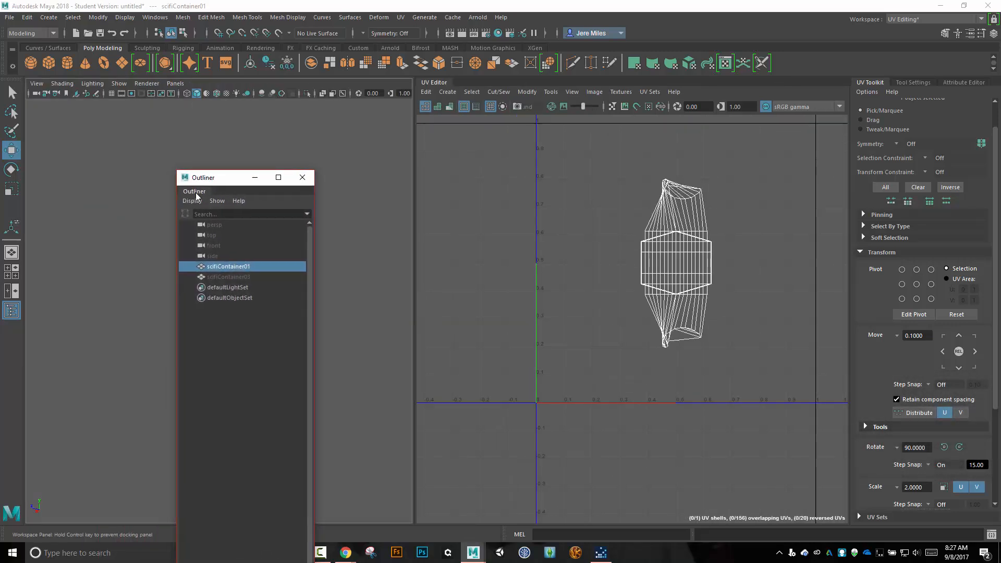
{"action": "left_click", "coordinate": [303, 178]}
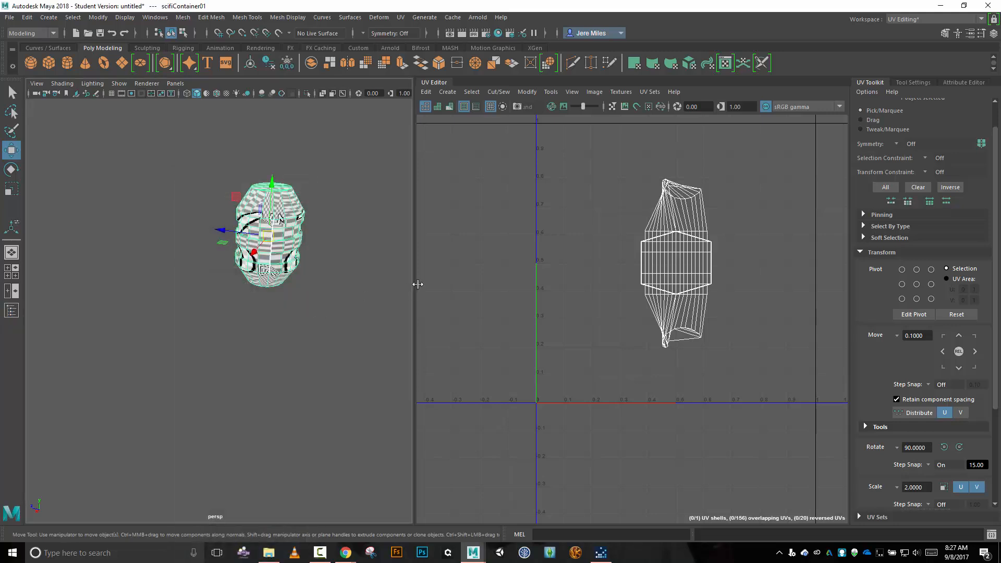
{"action": "left_click_drag", "start_coordinate": [416, 282], "coordinate": [347, 283]}
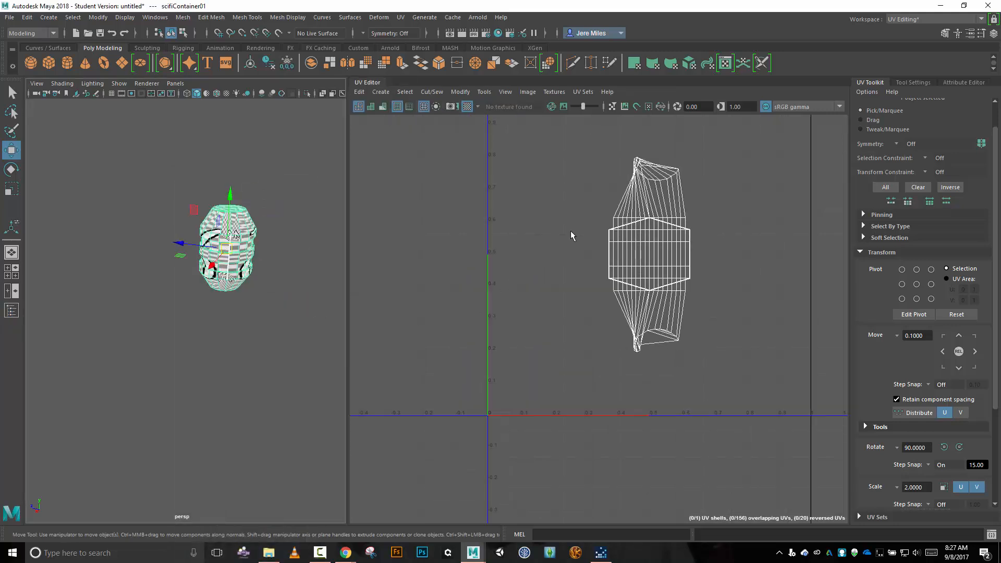
Apply an automatic UV projection to scifiContainer01 and move all its shells outside the 0–1 tile, past its right edge.
{"action": "middle_click_drag", "start_coordinate": [532, 217], "coordinate": [443, 272], "text": "alt"}
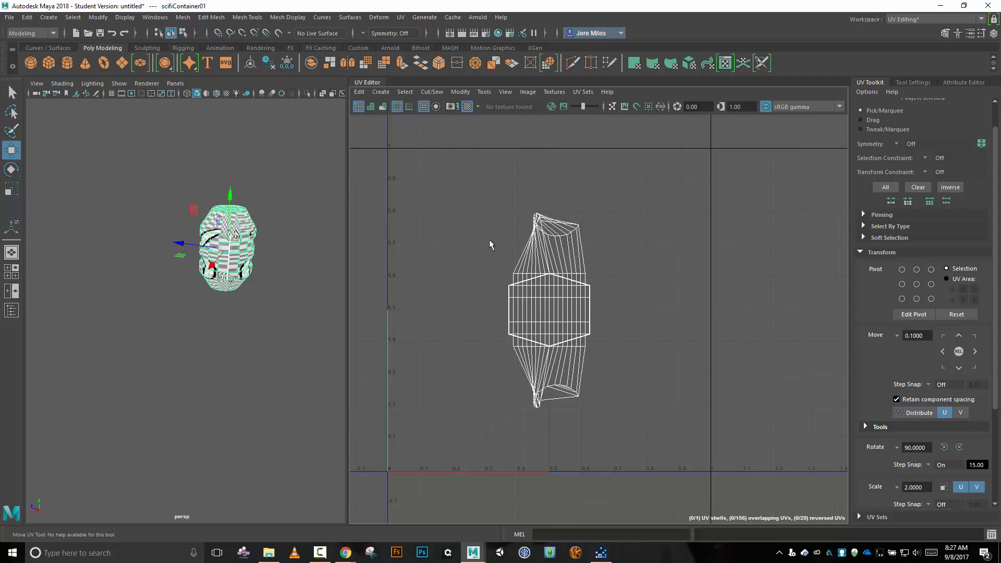
{"action": "left_click", "coordinate": [403, 20]}
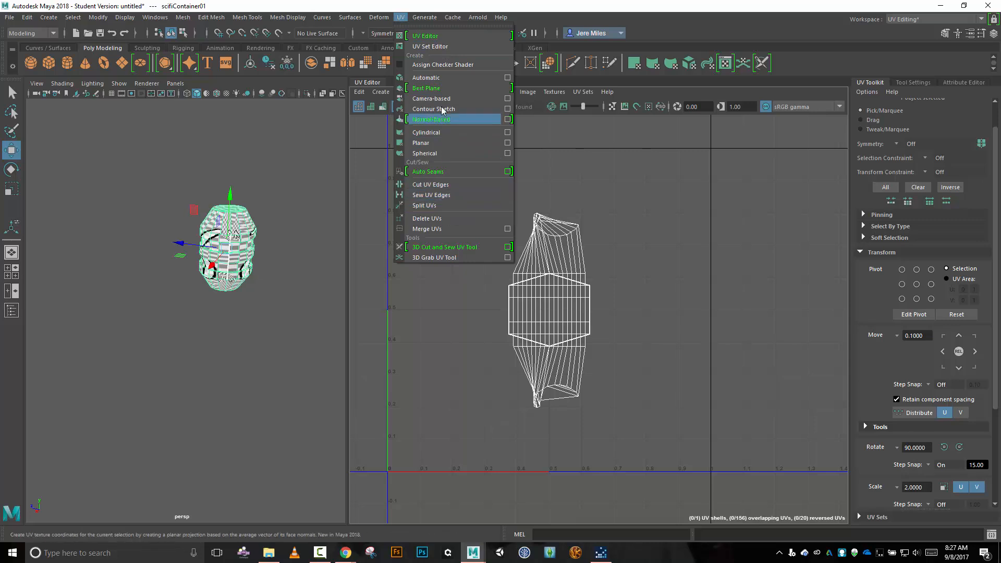
{"action": "left_click", "coordinate": [426, 78]}
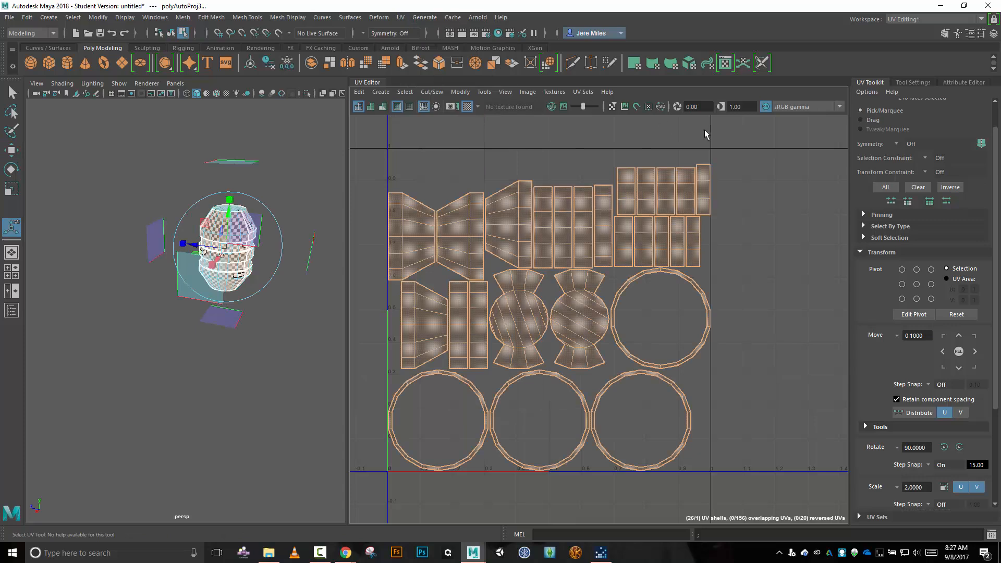
{"action": "key", "text": "w"}
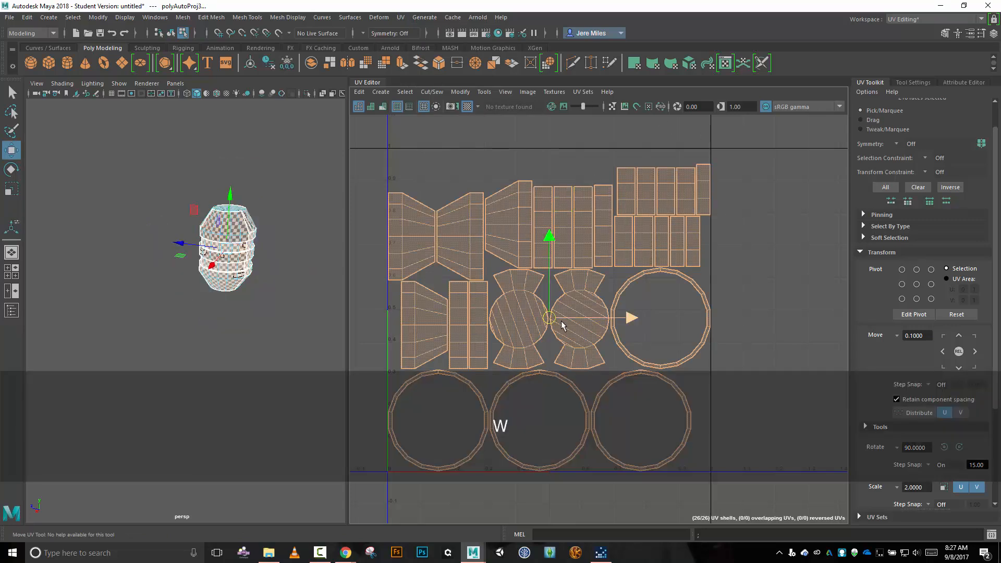
{"action": "left_click_drag", "start_coordinate": [549, 319], "coordinate": [884, 309]}
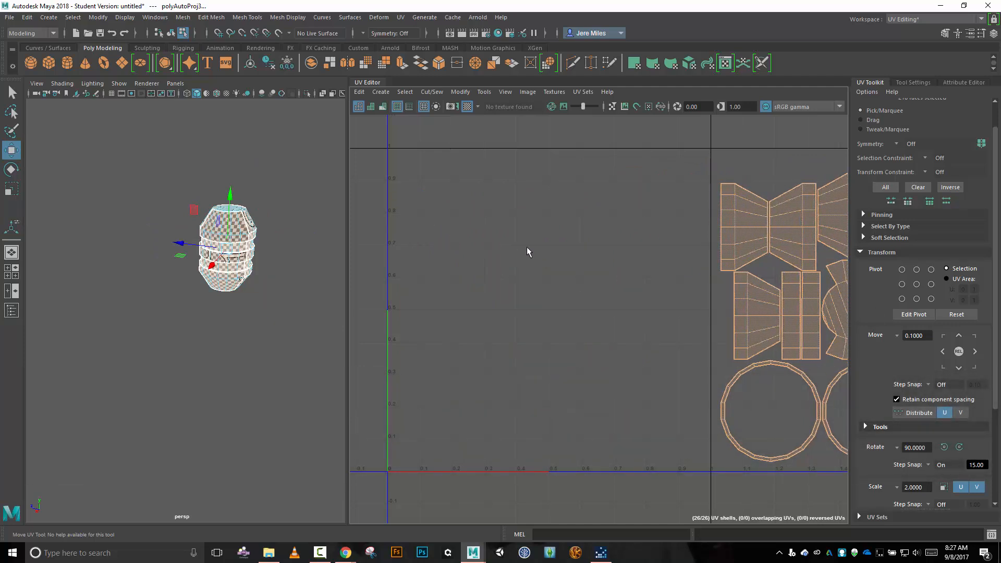
Select the two circular cap shells with attached flaps and move them over the upper edge of the 0–1 tile, near its left corner.
{"action": "scroll", "coordinate": [527, 252], "scroll_direction": "down", "scroll_amount": 3}
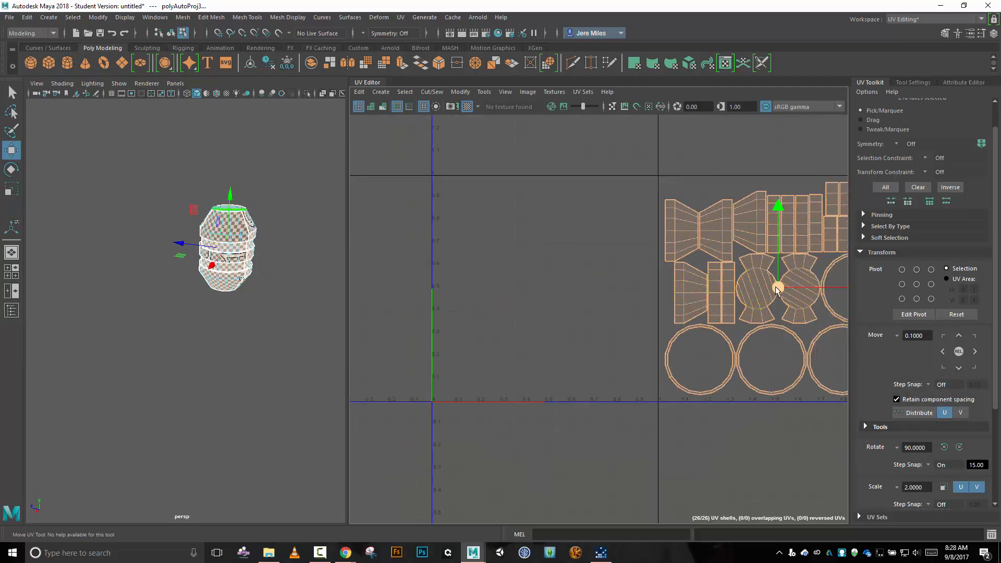
{"action": "right_click_drag", "start_coordinate": [594, 268], "coordinate": [595, 240]}
{"action": "left_click", "coordinate": [758, 280]}
{"action": "right_click_drag", "start_coordinate": [597, 278], "coordinate": [565, 263]}
{"action": "left_click", "coordinate": [766, 284]}
{"action": "left_click", "coordinate": [797, 281], "text": "shift"}
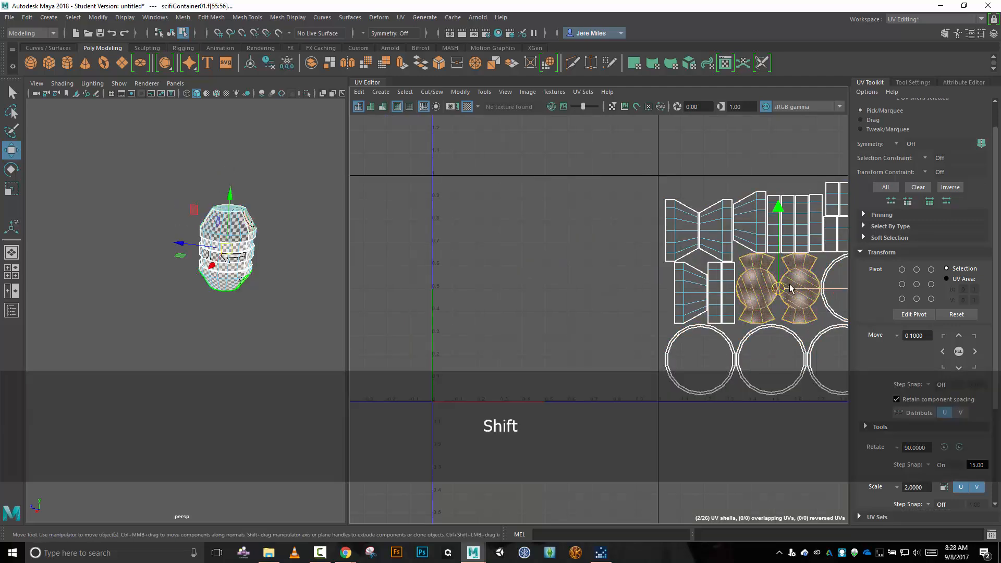
{"action": "left_click_drag", "start_coordinate": [770, 281], "coordinate": [487, 159]}
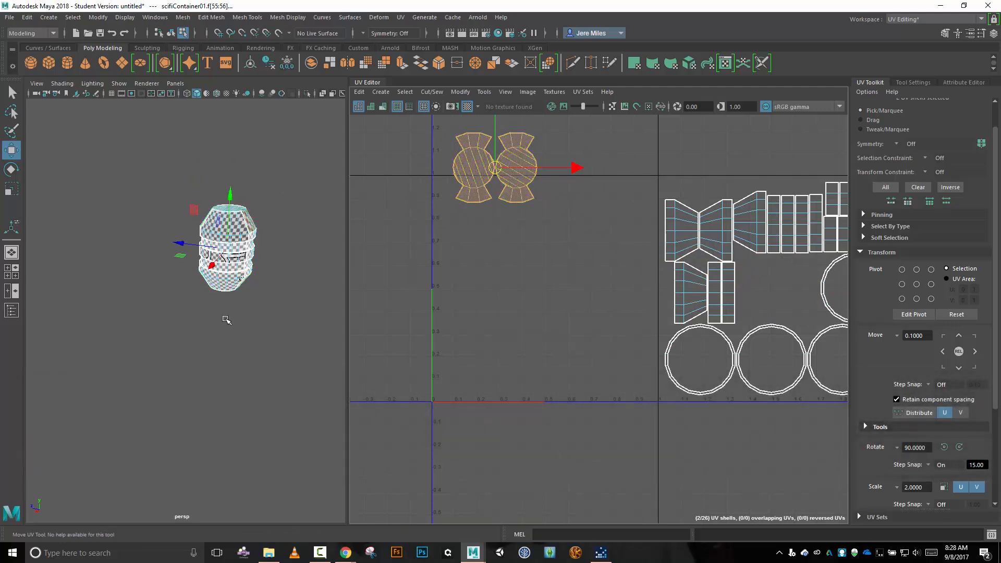
Cut the UV edges joining the upper and lower flaps to the round discs on both cap shells.
{"action": "scroll", "coordinate": [532, 261], "scroll_direction": "up", "scroll_amount": 4}
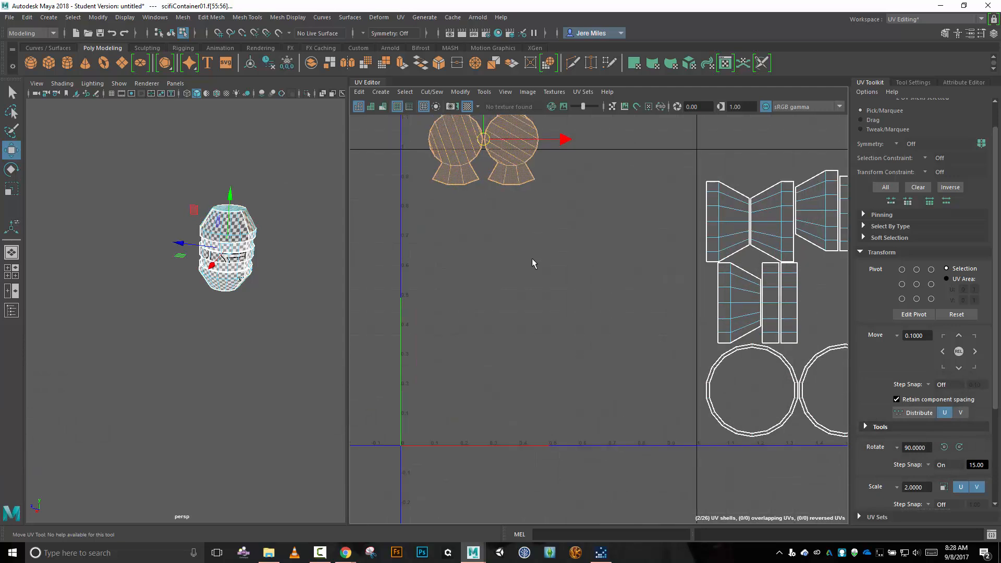
{"action": "middle_click_drag", "start_coordinate": [471, 217], "coordinate": [576, 326], "text": "alt"}
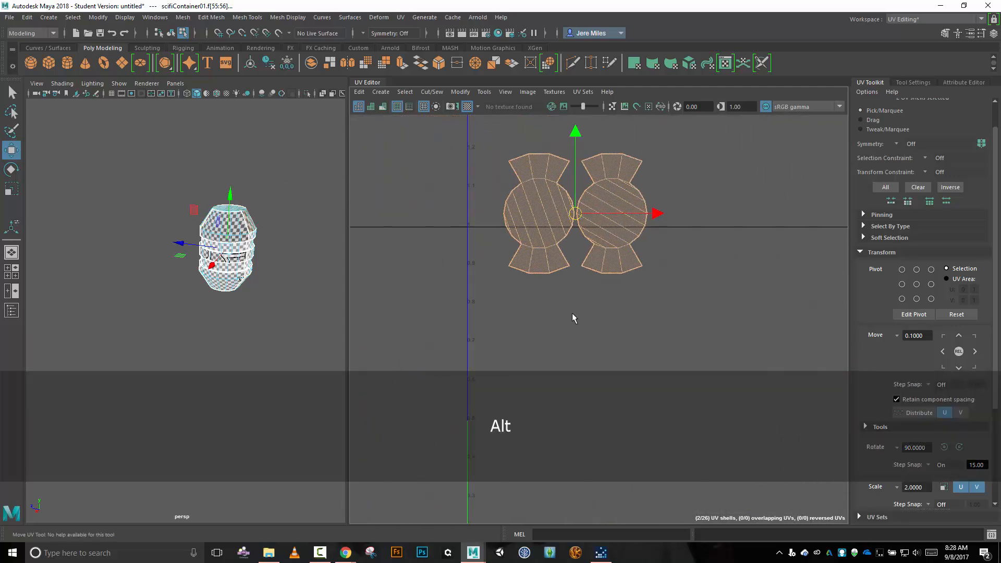
{"action": "scroll", "coordinate": [571, 309], "scroll_direction": "up", "scroll_amount": 3}
{"action": "right_click_drag", "start_coordinate": [572, 308], "coordinate": [572, 280]}
{"action": "left_click", "coordinate": [509, 225]}
{"action": "left_click", "coordinate": [517, 214], "text": "shift"}
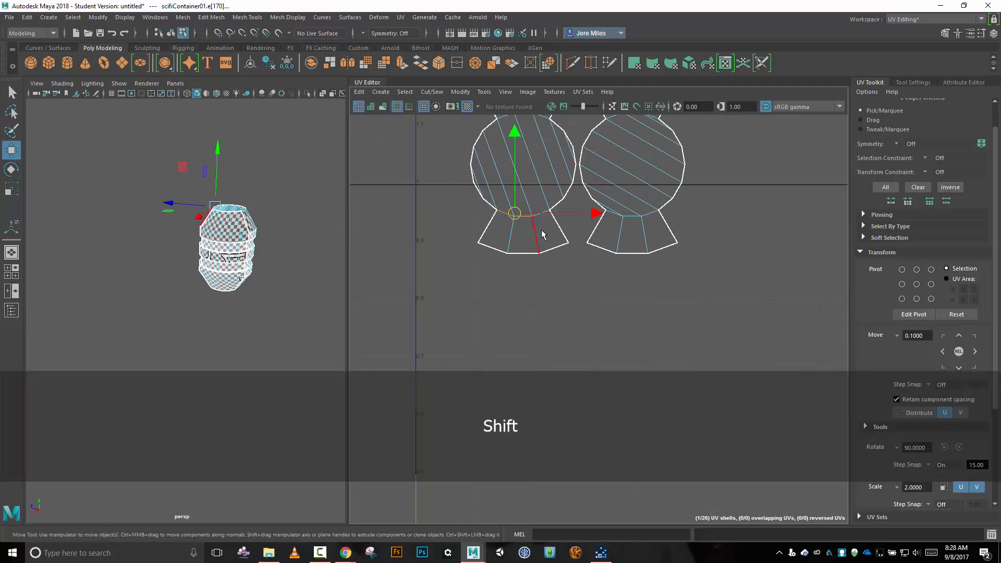
{"action": "scroll", "coordinate": [533, 208], "scroll_direction": "up", "scroll_amount": 3}
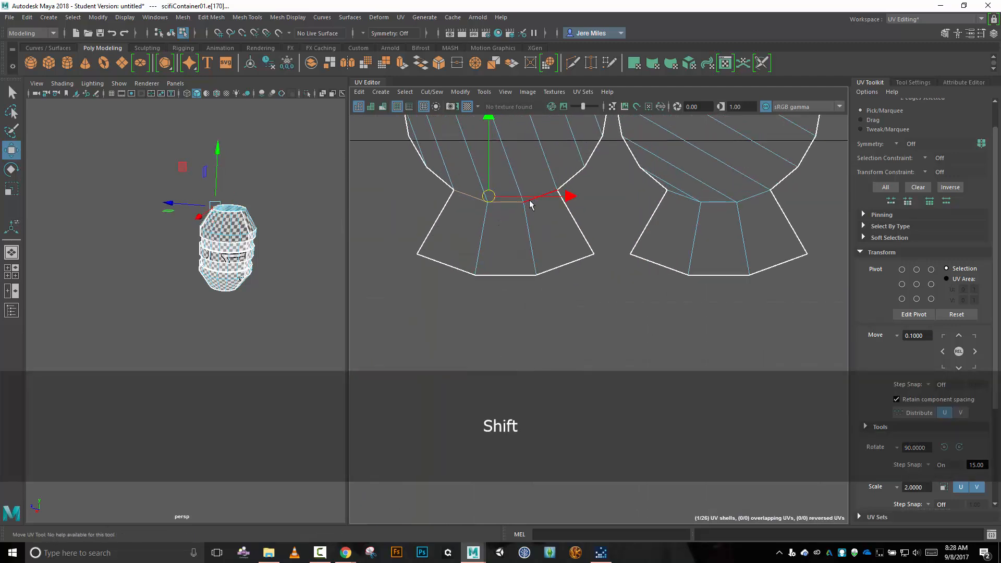
{"action": "left_click", "coordinate": [547, 196], "text": "shift"}
{"action": "left_click", "coordinate": [685, 203], "text": "shift"}
{"action": "left_click", "coordinate": [715, 202], "text": "shift"}
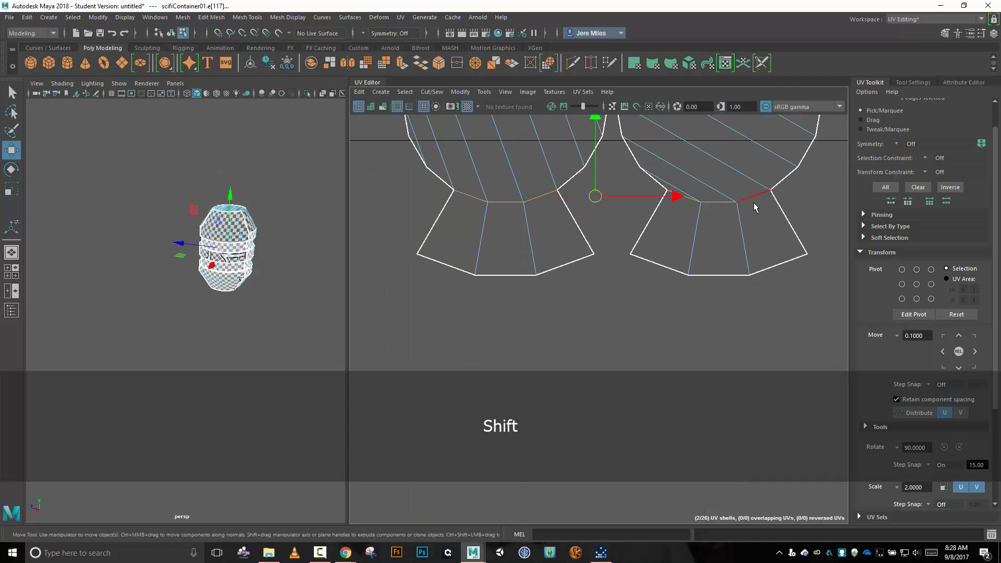
{"action": "left_click", "coordinate": [755, 200], "text": "shift"}
{"action": "middle_click_drag", "start_coordinate": [705, 147], "coordinate": [695, 320], "text": "alt"}
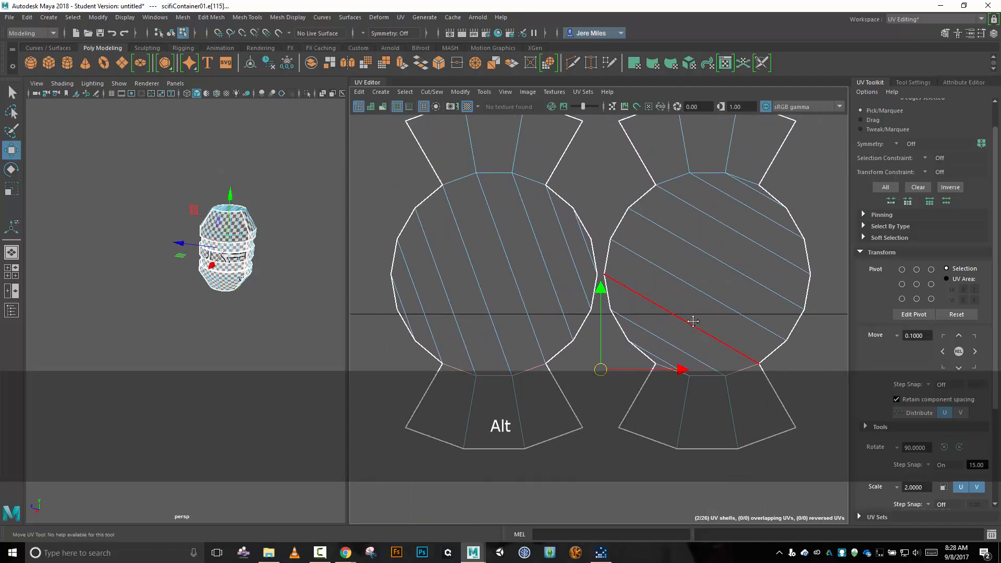
{"action": "left_click", "coordinate": [752, 180], "text": "shift"}
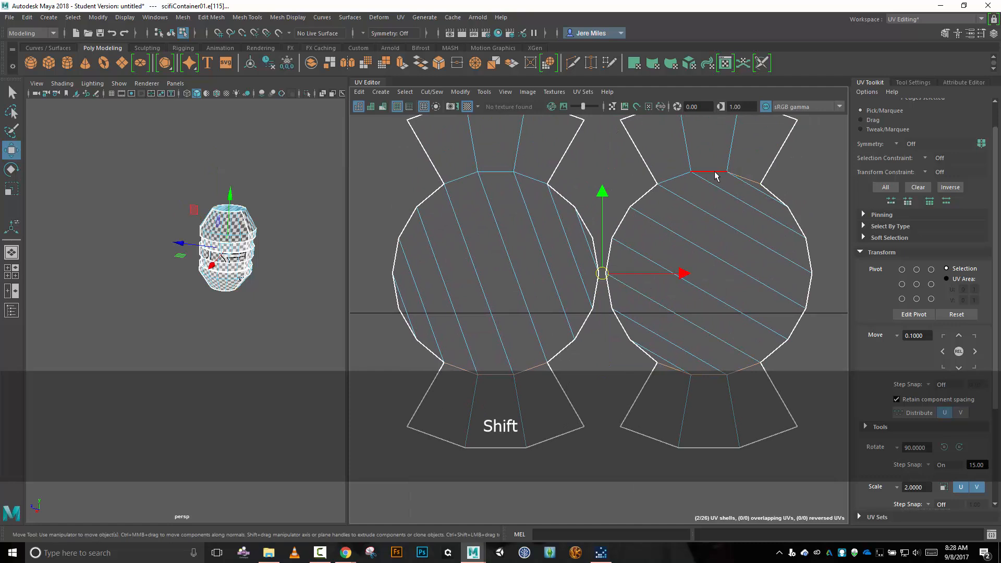
{"action": "left_click", "coordinate": [679, 179], "text": "shift"}
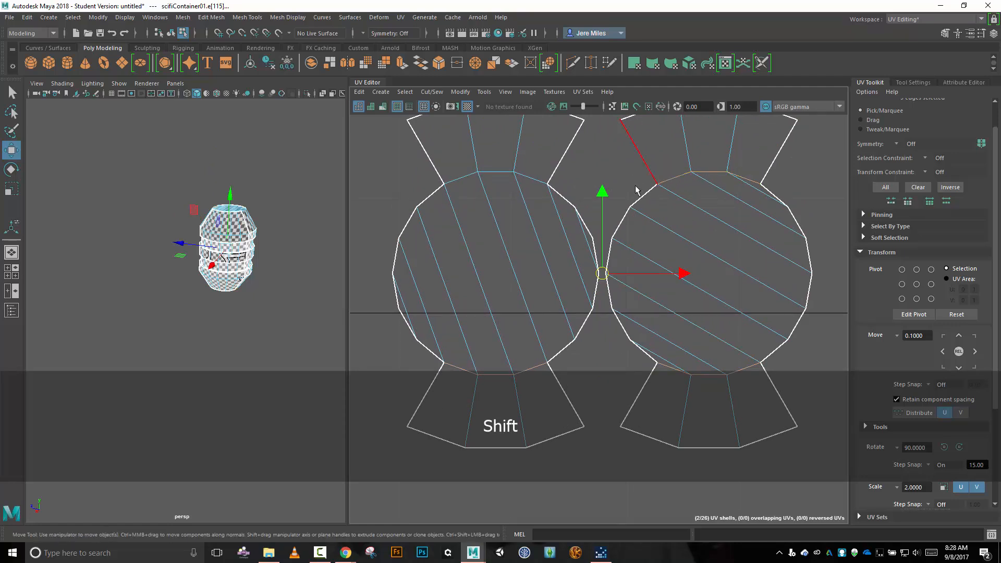
{"action": "left_click", "coordinate": [535, 180], "text": "shift"}
{"action": "key", "text": "shift+x"}
{"action": "scroll", "coordinate": [685, 302], "scroll_direction": "down", "scroll_amount": 3}
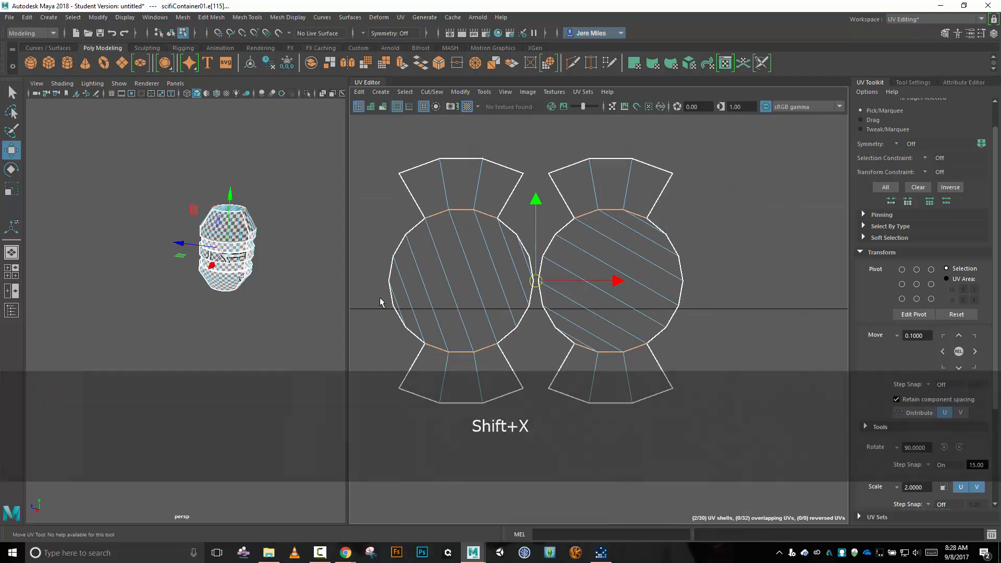
Select both separated disc shells and move them down from between their flaps to the lower-left area of the 0–1 tile.
{"action": "right_click_drag", "start_coordinate": [685, 301], "coordinate": [648, 283]}
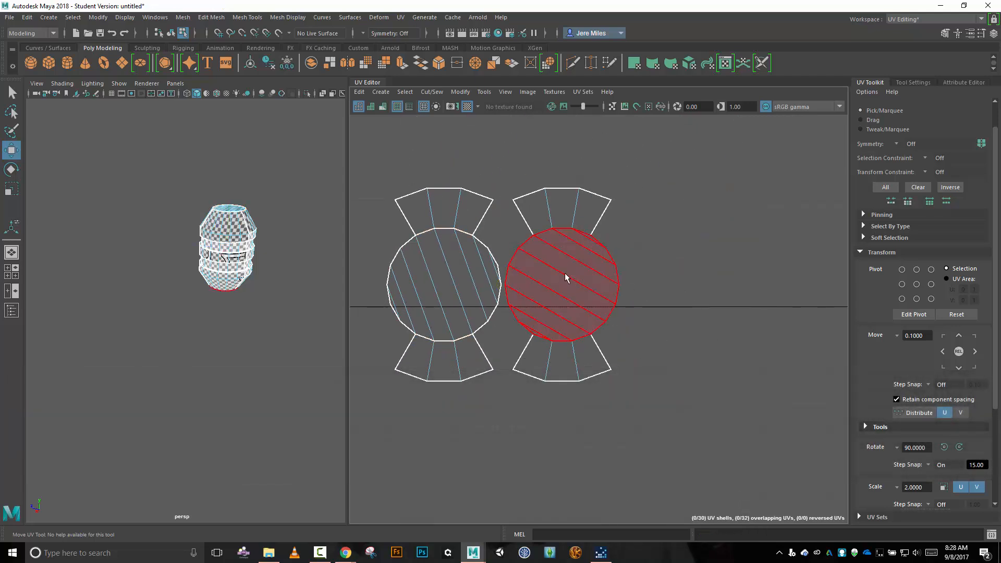
{"action": "left_click", "coordinate": [566, 280]}
{"action": "left_click", "coordinate": [463, 277], "text": "shift"}
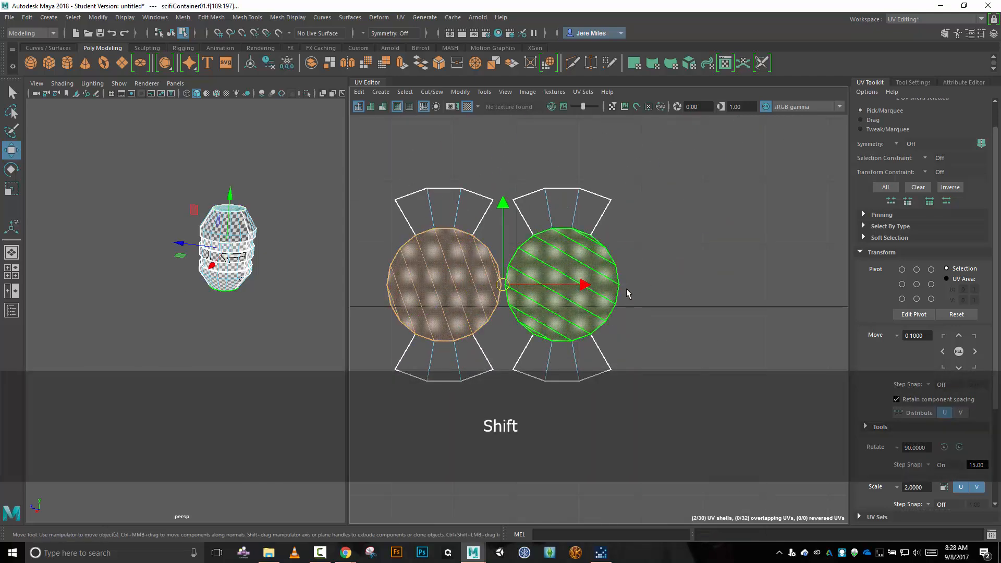
{"action": "scroll", "coordinate": [628, 289], "scroll_direction": "down", "scroll_amount": 3}
{"action": "scroll", "coordinate": [632, 288], "scroll_direction": "down", "scroll_amount": 3}
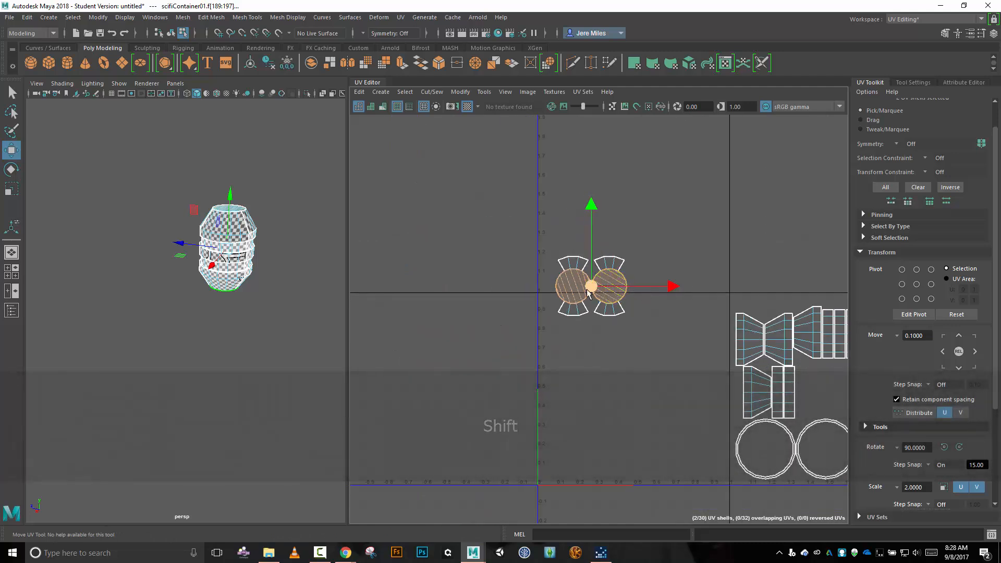
{"action": "left_click_drag", "start_coordinate": [590, 290], "coordinate": [589, 447]}
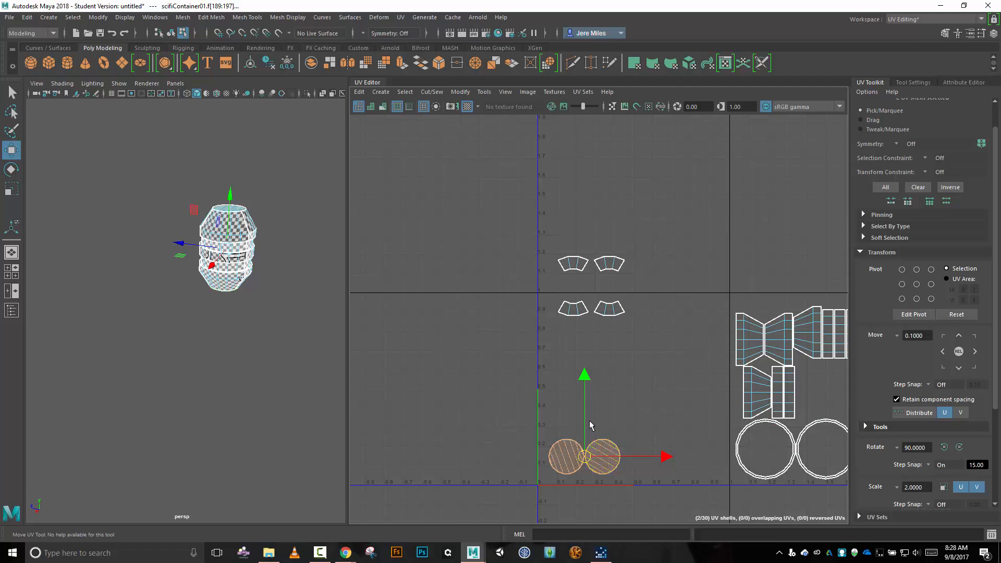
Place the container's top disc near the tile's upper-right corner and its bottom disc near the lower-right corner.
{"action": "left_click", "coordinate": [571, 461]}
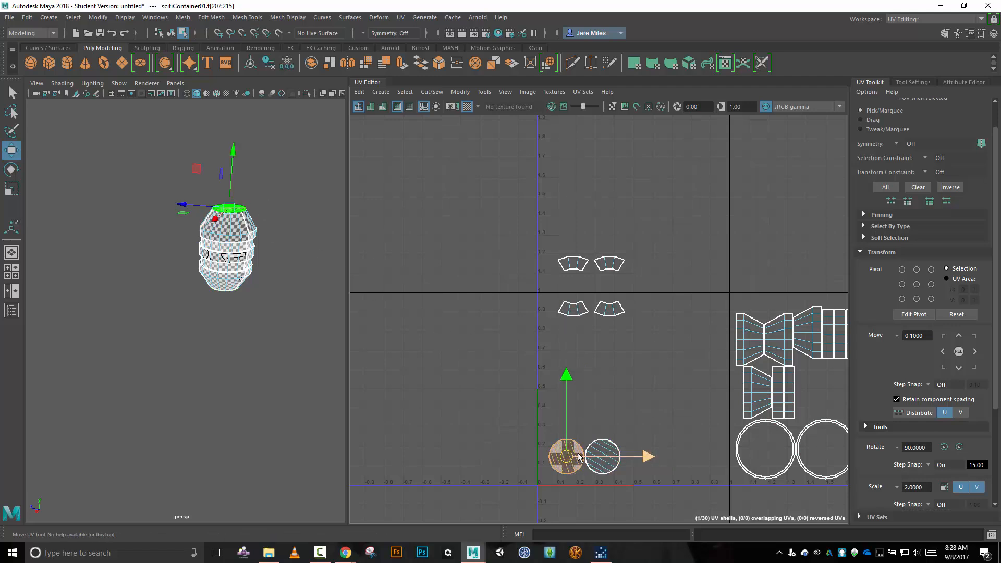
{"action": "left_click_drag", "start_coordinate": [569, 454], "coordinate": [679, 311]}
{"action": "left_click", "coordinate": [610, 465]}
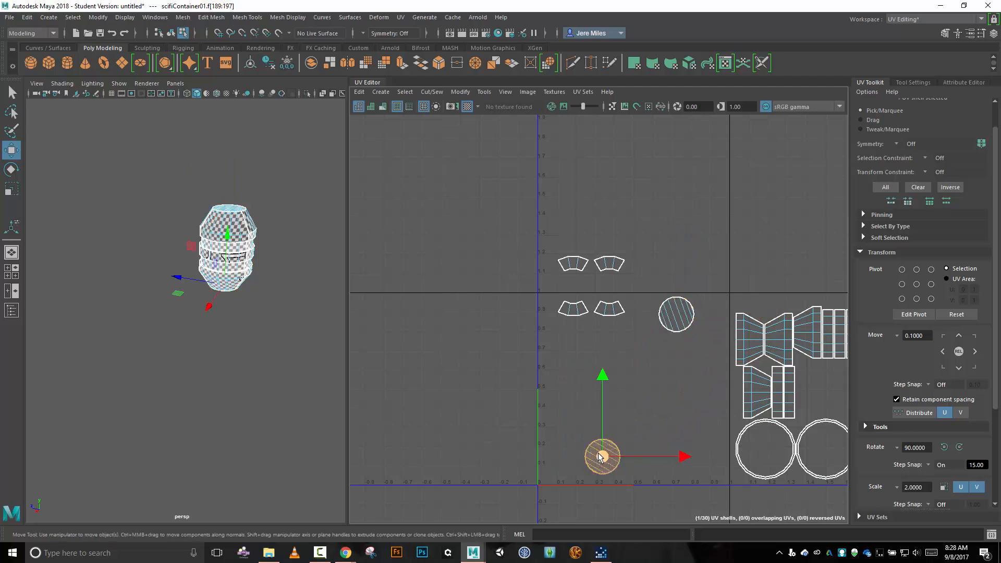
{"action": "left_click_drag", "start_coordinate": [600, 457], "coordinate": [675, 457]}
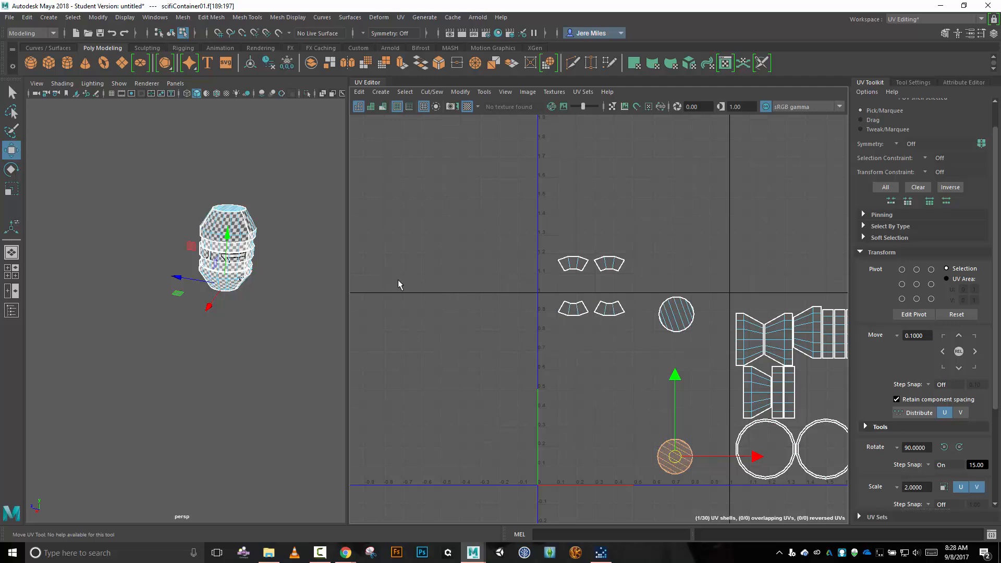
{"action": "left_click_drag", "start_coordinate": [268, 261], "coordinate": [230, 271], "text": "alt"}
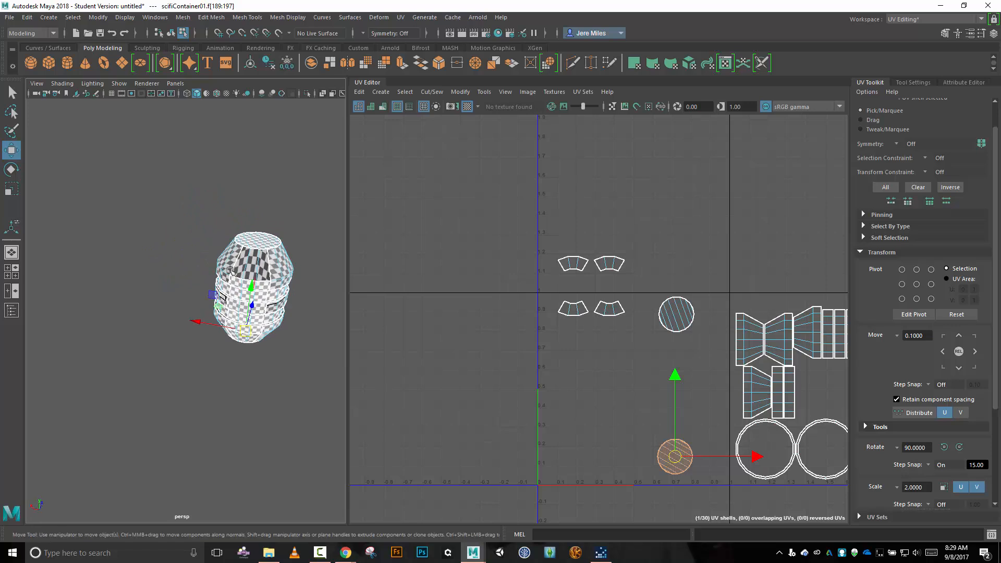
{"action": "mouse_move", "coordinate": [318, 317]}
{"action": "left_mouse_down", "text": "alt"}
{"action": "mouse_move", "coordinate": [232, 301]}
{"action": "mouse_move", "coordinate": [224, 309]}
{"action": "mouse_move", "coordinate": [221, 296]}
{"action": "mouse_move", "coordinate": [320, 315]}
{"action": "left_mouse_up", "text": "alt"}
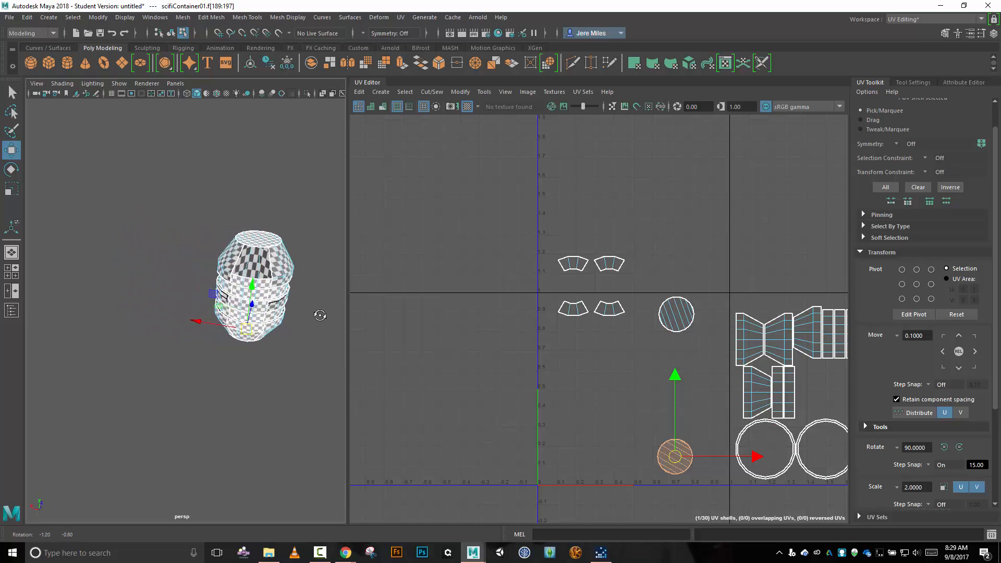
{"action": "key", "text": "super"}
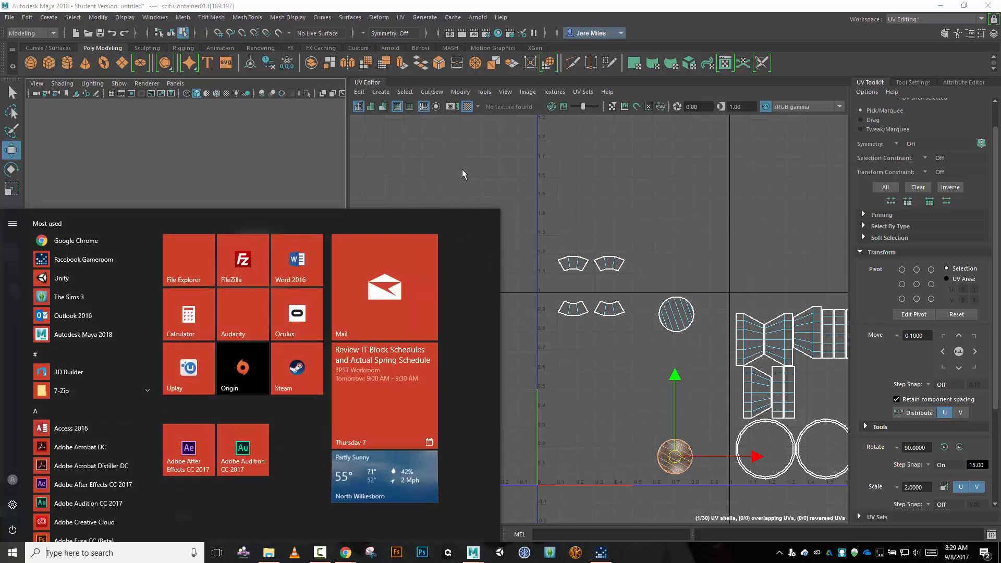
{"action": "left_click", "coordinate": [462, 169]}
Select the first flap shell above the 0–1 tile to locate its faces on the container, and hide the checker pattern.
{"action": "left_click", "coordinate": [574, 264]}
{"action": "left_click", "coordinate": [578, 272]}
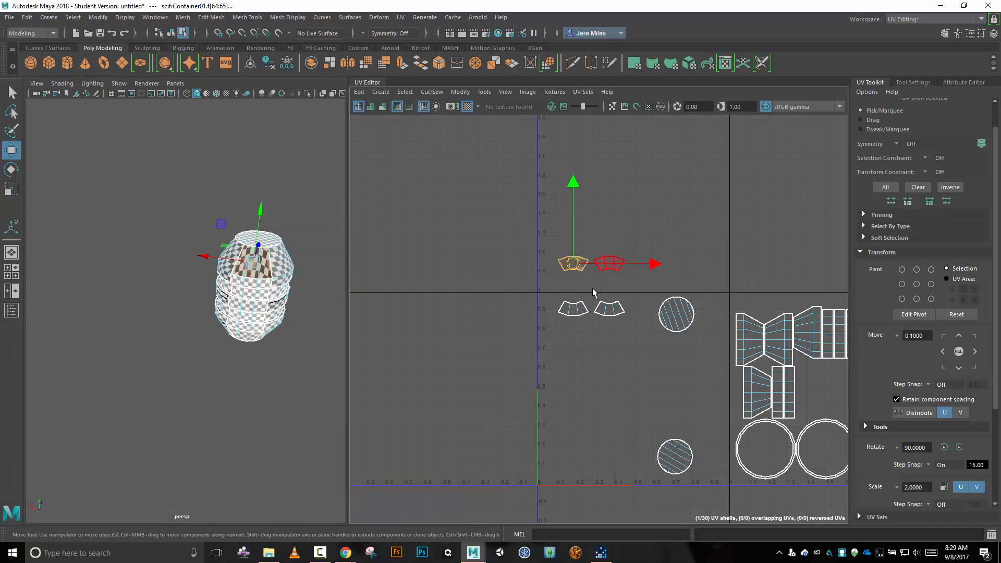
{"action": "scroll", "coordinate": [282, 308], "scroll_direction": "up", "scroll_amount": 5}
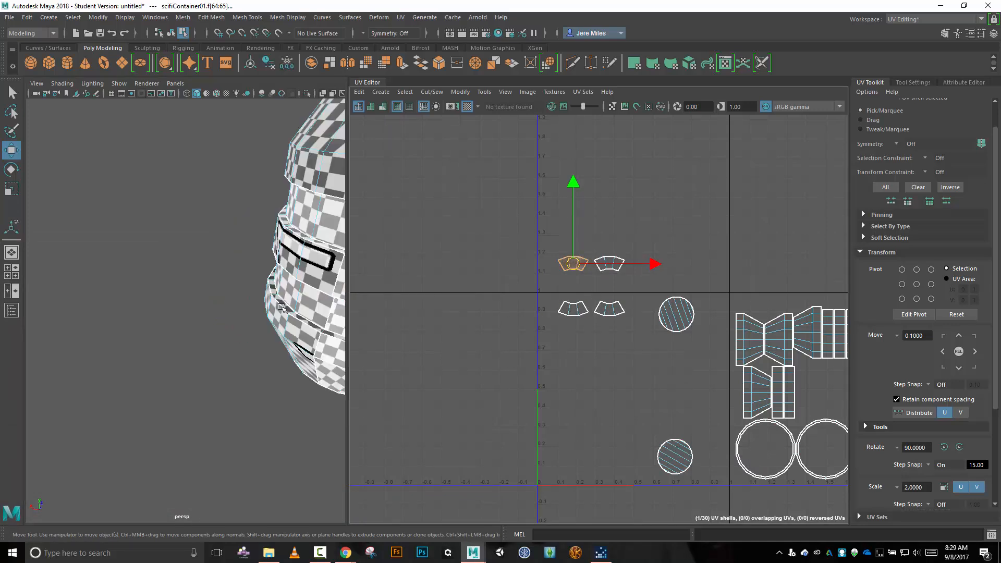
{"action": "scroll", "coordinate": [282, 308], "scroll_direction": "down", "scroll_amount": 5}
{"action": "right_click_drag", "start_coordinate": [445, 276], "coordinate": [449, 312]}
{"action": "scroll", "coordinate": [305, 328], "scroll_direction": "up", "scroll_amount": 5}
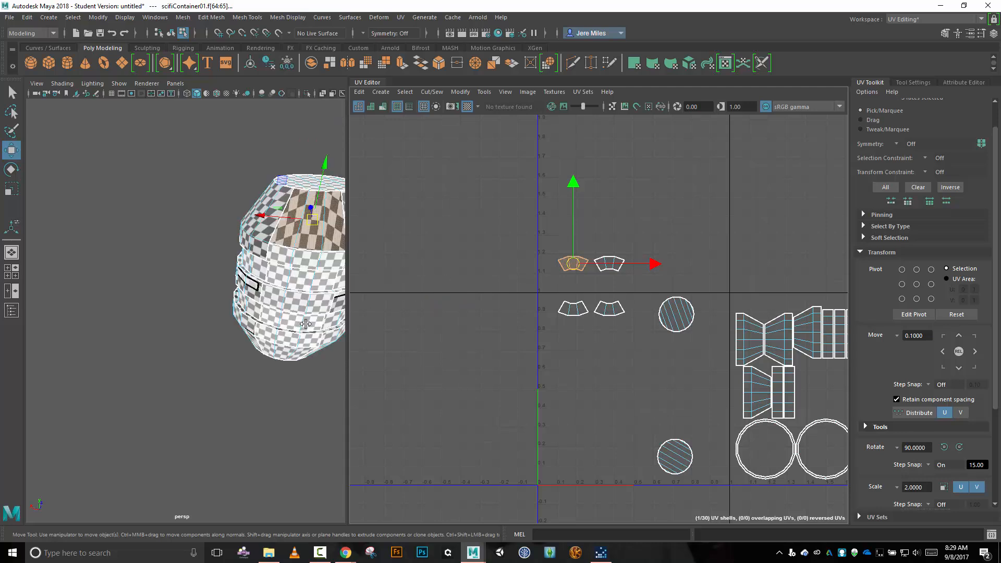
{"action": "left_click_drag", "start_coordinate": [306, 328], "coordinate": [267, 319], "text": "alt"}
{"action": "middle_click_drag", "start_coordinate": [267, 319], "coordinate": [259, 362], "text": "alt"}
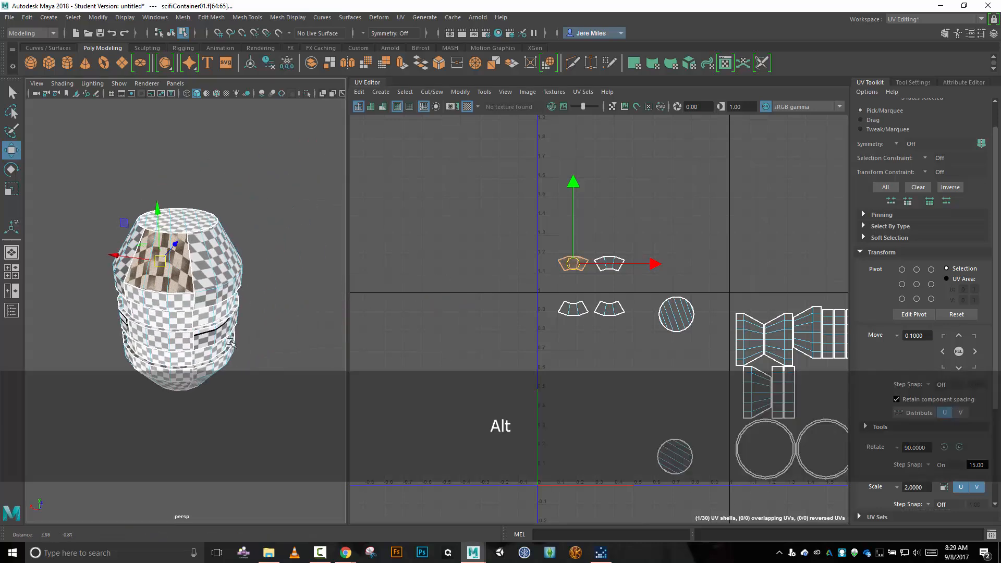
{"action": "left_click", "coordinate": [467, 106]}
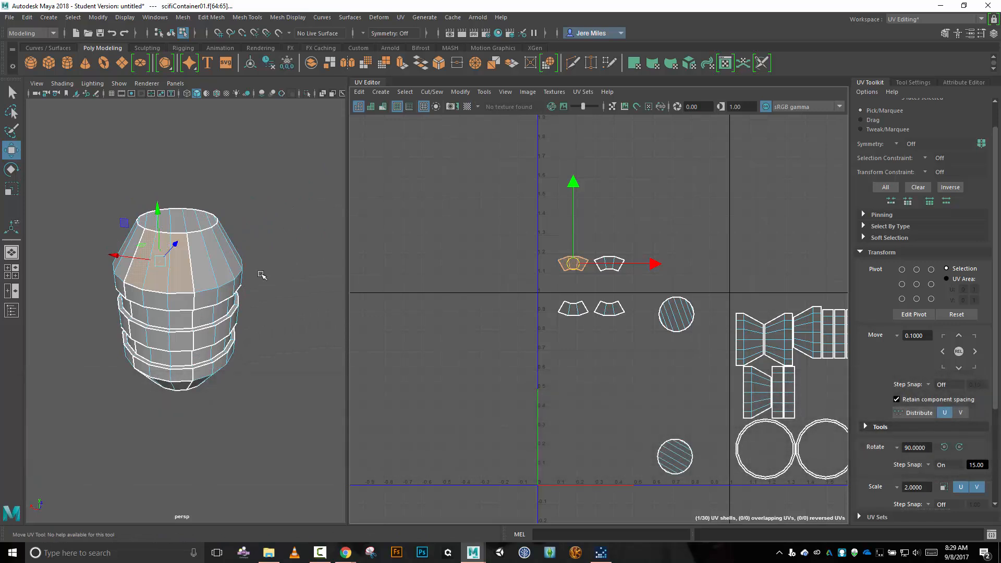
{"action": "double_click", "coordinate": [205, 267], "text": "shift"}
{"action": "left_click", "coordinate": [141, 251]}
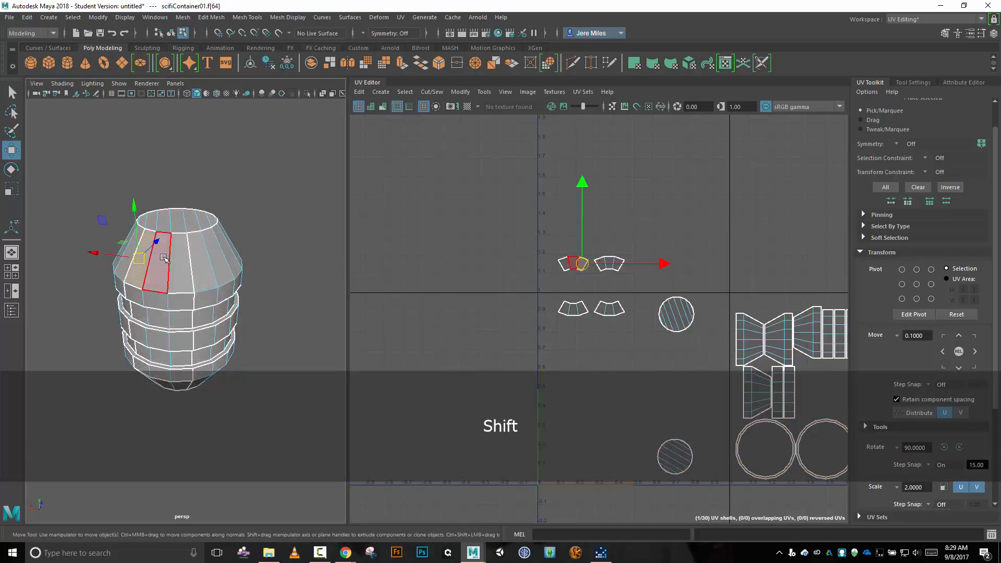
{"action": "left_click", "coordinate": [163, 258], "text": "shift"}
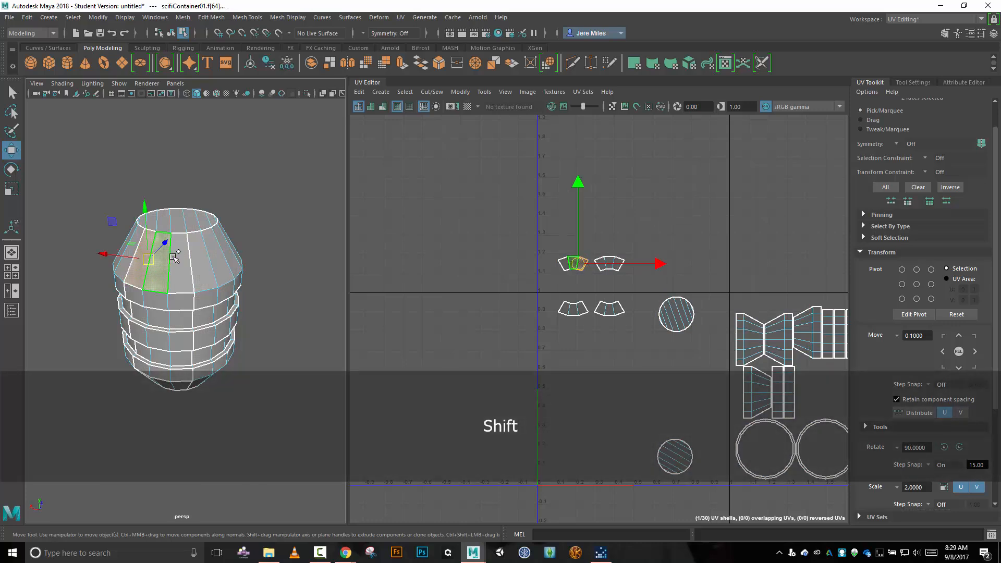
{"action": "double_click", "coordinate": [204, 263], "text": "ctrl"}
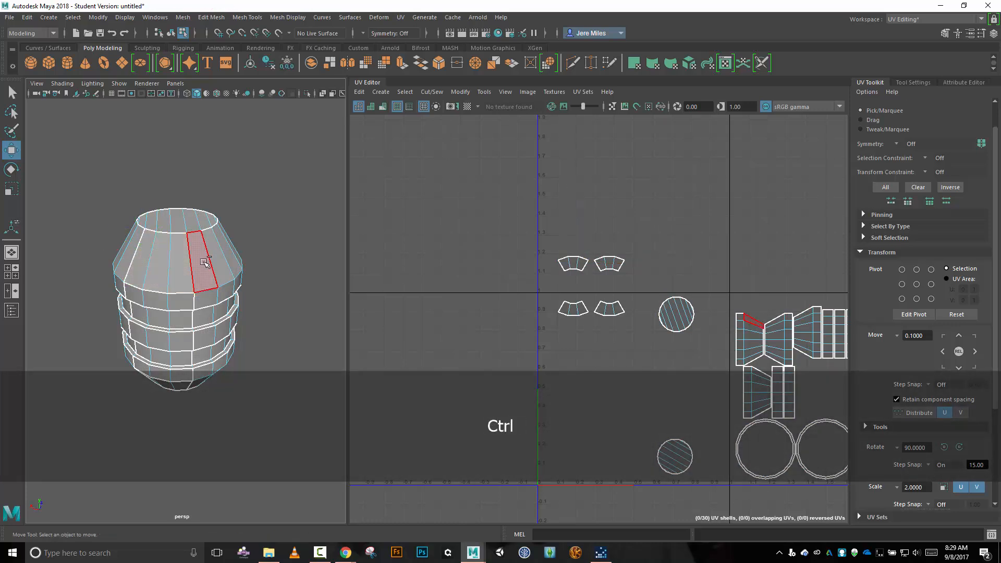
Select every sloped face of the container's upper ring, all the way around, just below the top disc.
{"action": "left_click", "coordinate": [149, 258], "text": "shift"}
{"action": "left_click", "coordinate": [173, 256], "text": "shift"}
{"action": "left_click", "coordinate": [201, 255], "text": "shift"}
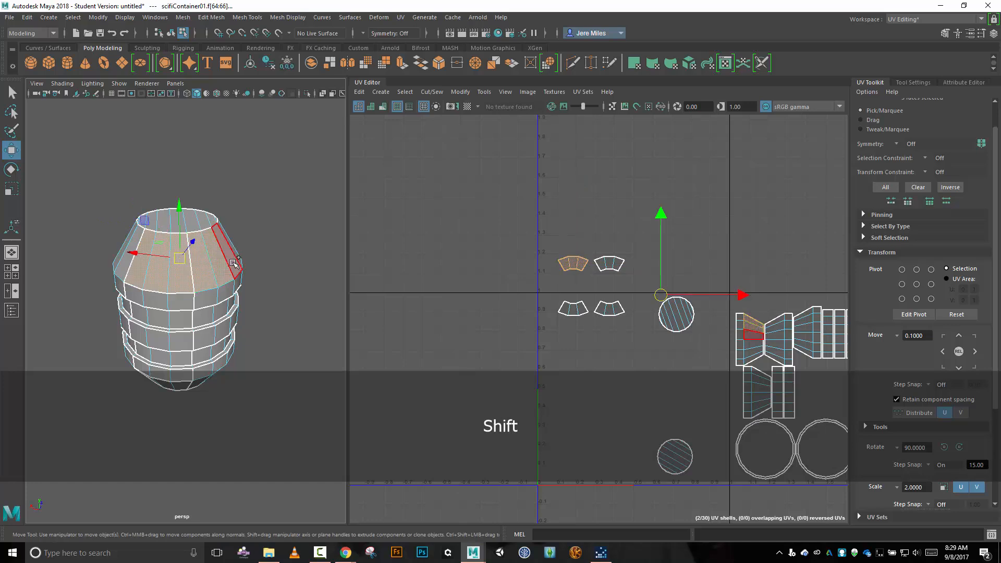
{"action": "left_click", "coordinate": [234, 263], "text": "shift"}
{"action": "left_click_drag", "start_coordinate": [309, 249], "coordinate": [224, 249], "text": "alt"}
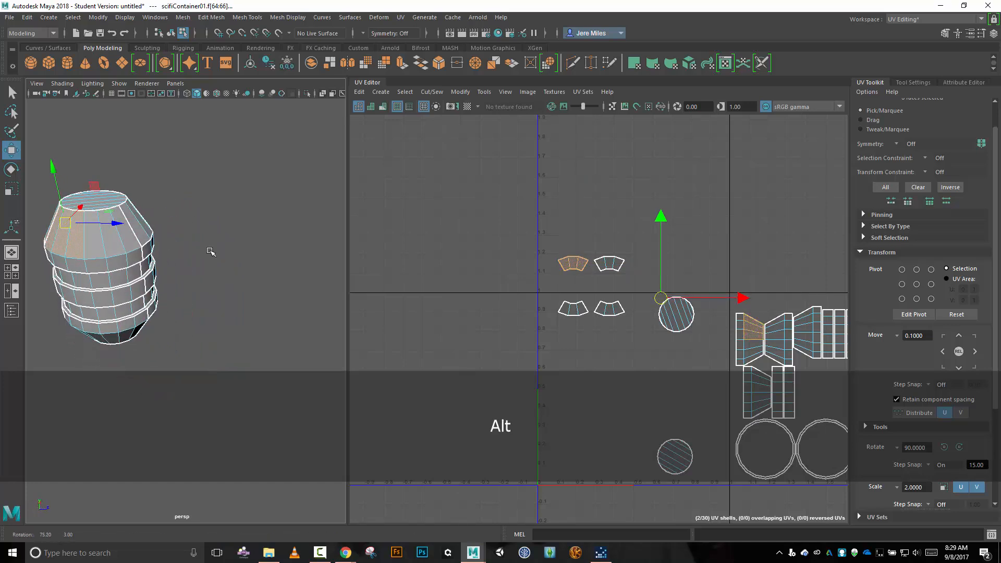
{"action": "left_click", "coordinate": [97, 247], "text": "shift"}
{"action": "left_click", "coordinate": [123, 245], "text": "shift"}
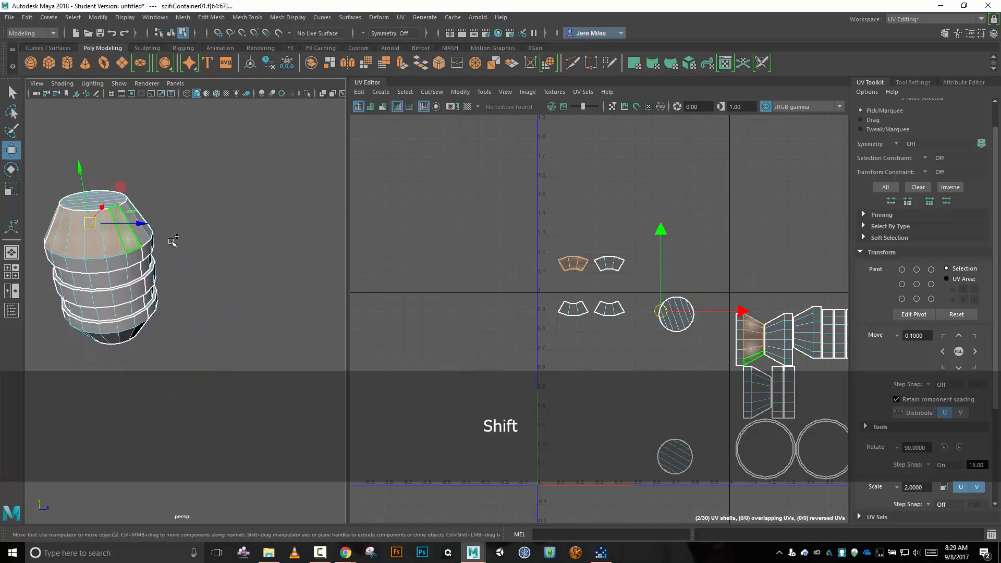
{"action": "left_click_drag", "start_coordinate": [262, 242], "coordinate": [198, 235], "text": "alt"}
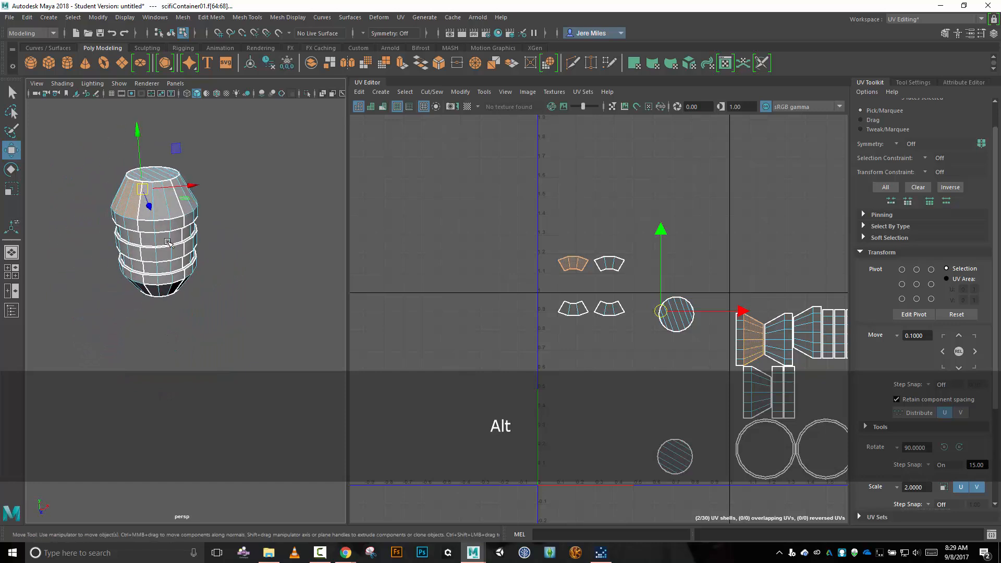
{"action": "left_click", "coordinate": [147, 213], "text": "shift"}
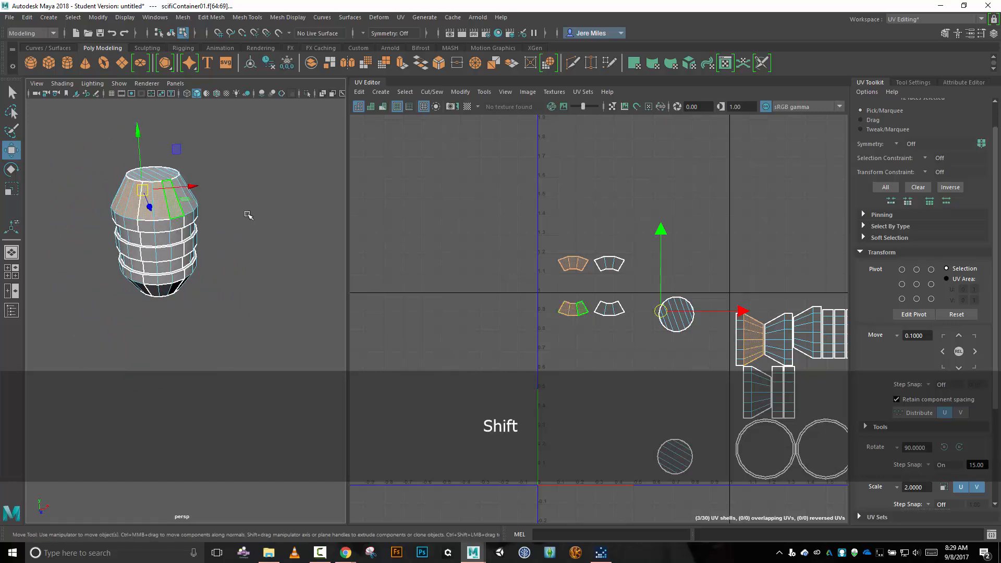
{"action": "left_click_drag", "start_coordinate": [246, 217], "coordinate": [167, 227], "text": "alt"}
{"action": "left_click", "coordinate": [253, 213], "text": "shift"}
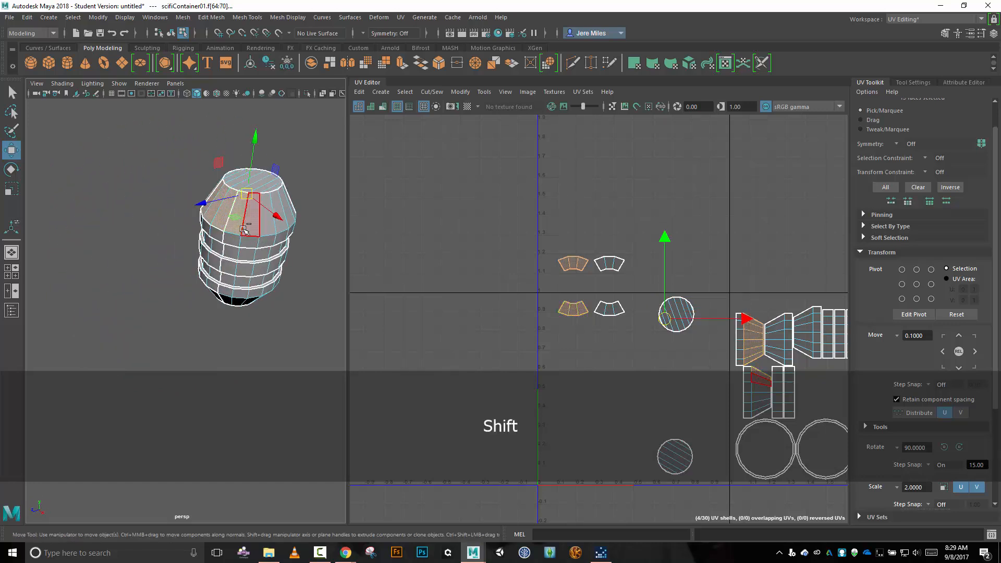
{"action": "left_click", "coordinate": [265, 228], "text": "shift"}
{"action": "left_click_drag", "start_coordinate": [265, 228], "coordinate": [253, 272], "text": "alt"}
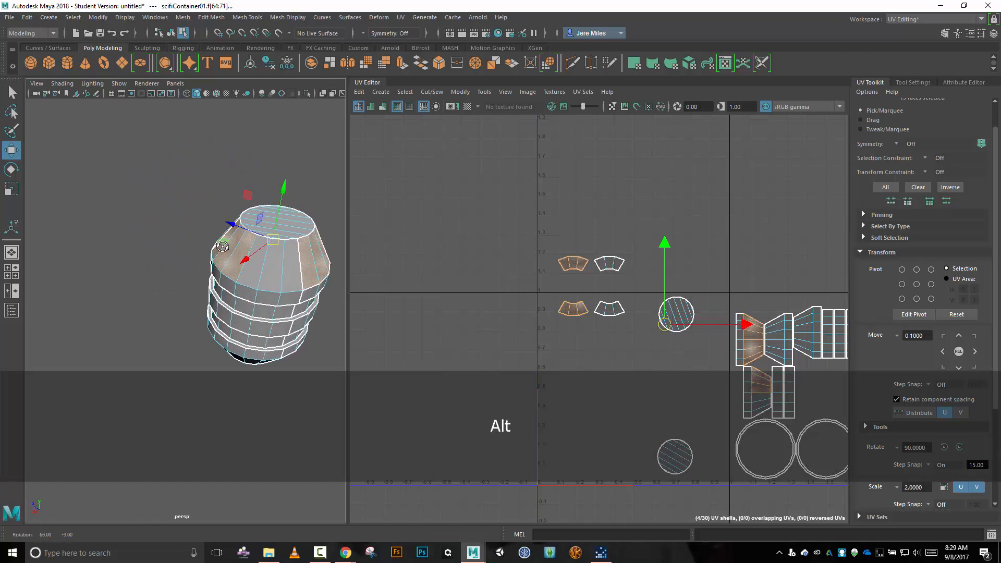
{"action": "left_click", "coordinate": [294, 268], "text": "shift"}
{"action": "left_click_drag", "start_coordinate": [295, 268], "coordinate": [246, 273], "text": "alt"}
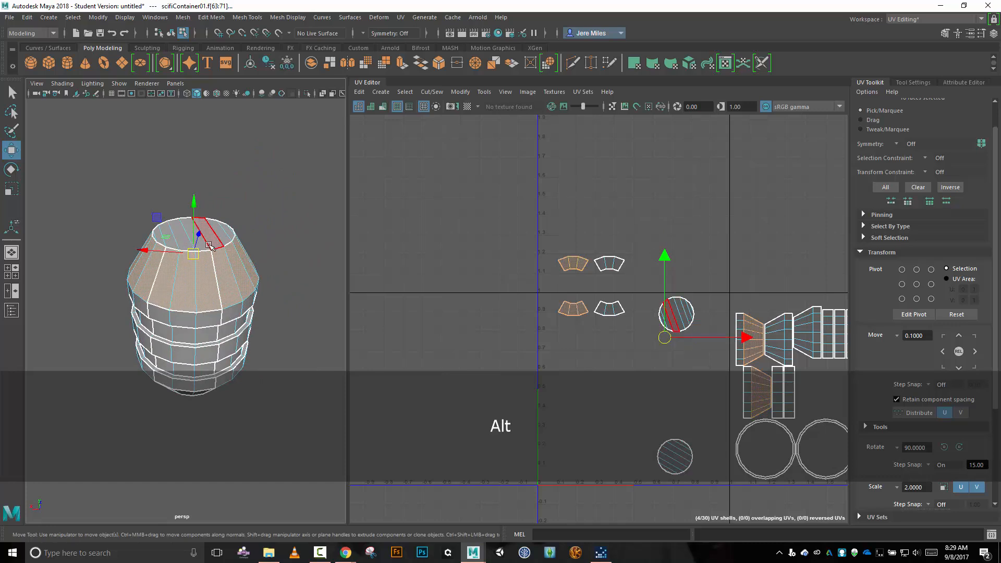
Apply a Spherical UV projection to the selected upper ring and move the resulting strip above the 0–1 tile.
{"action": "left_click", "coordinate": [401, 17]}
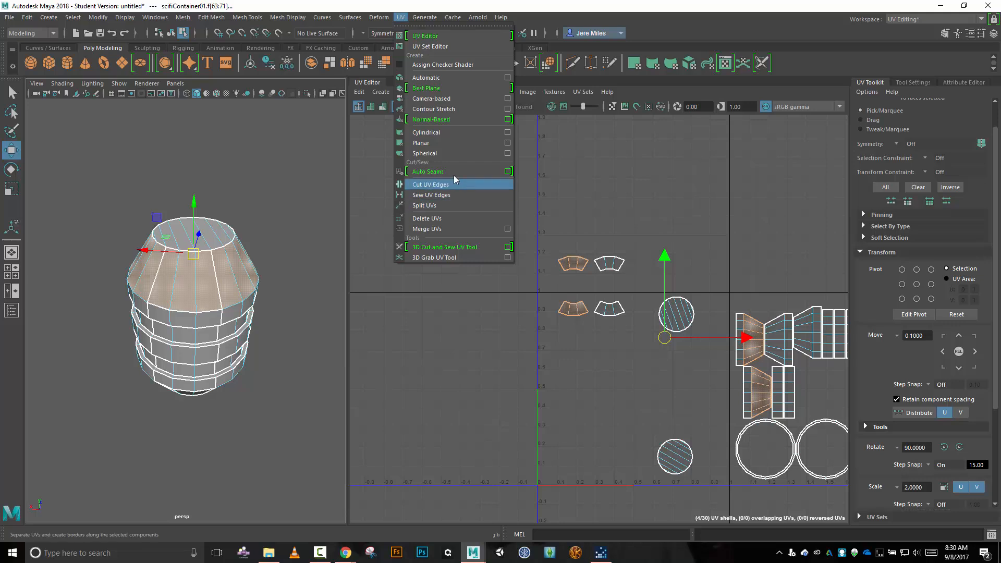
{"action": "left_click", "coordinate": [425, 154]}
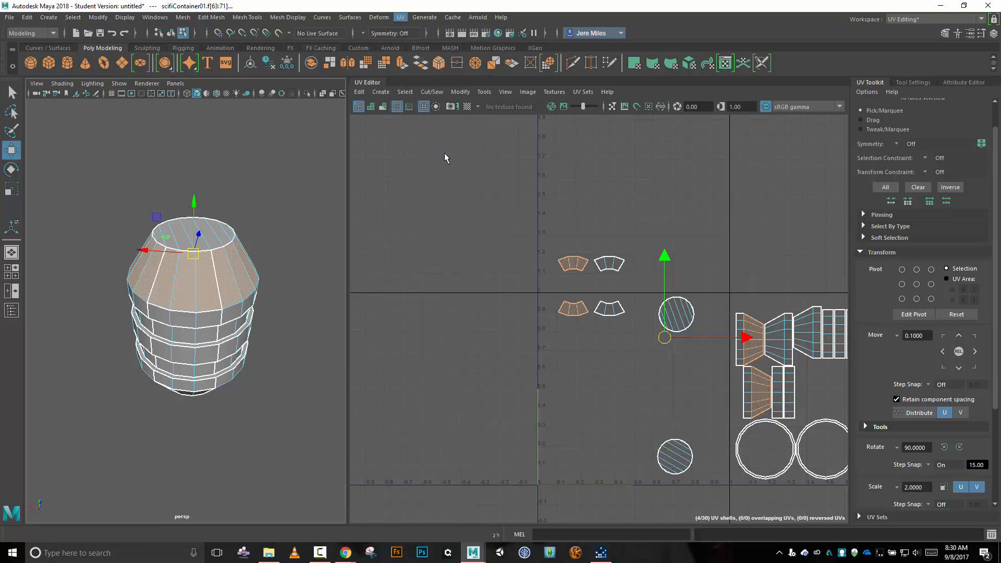
{"action": "left_click_drag", "start_coordinate": [633, 391], "coordinate": [571, 210]}
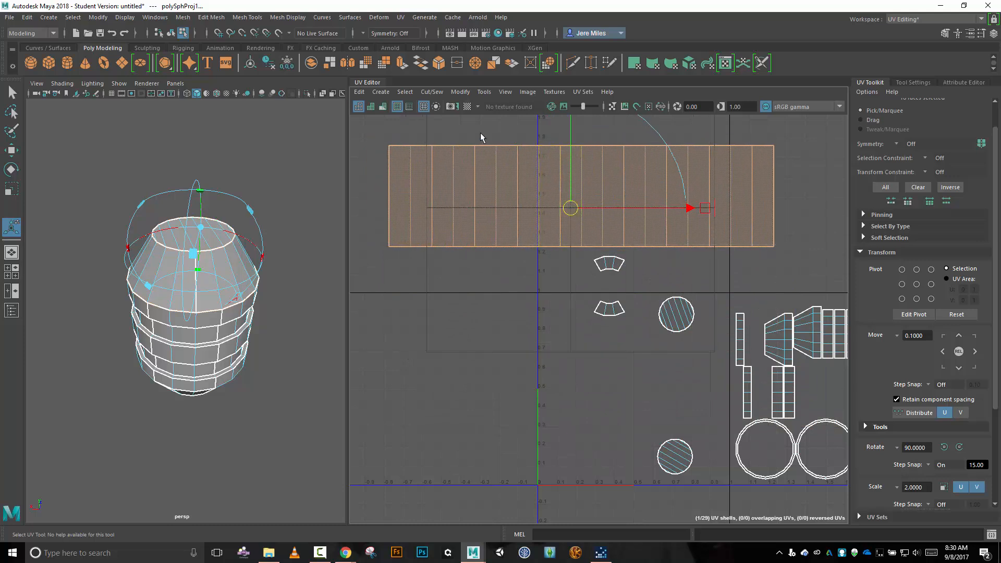
Show the checker pattern again and compare the check size on the upper ring with the rest of the container.
{"action": "left_click", "coordinate": [467, 107]}
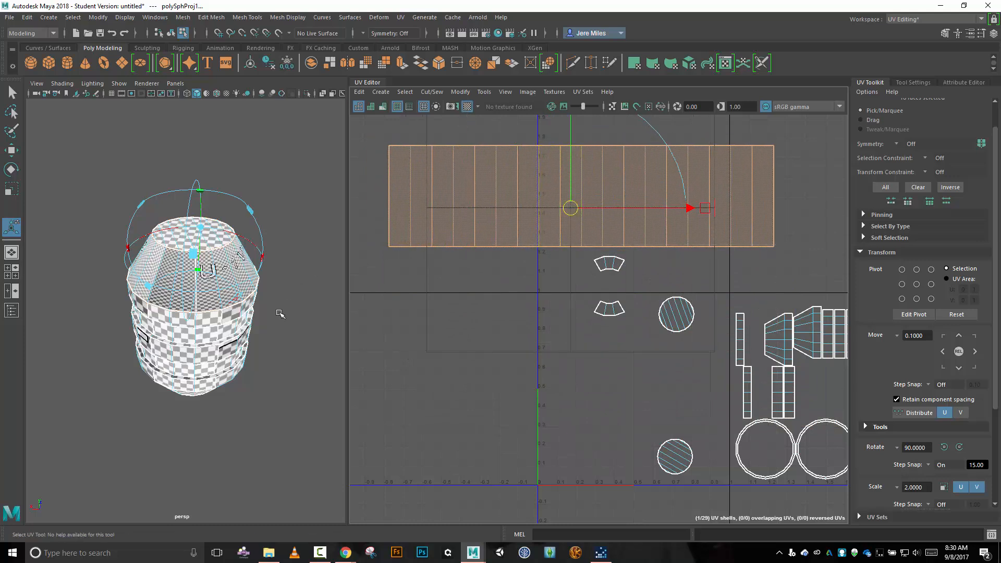
{"action": "scroll", "coordinate": [277, 313], "scroll_direction": "up", "scroll_amount": 5}
{"action": "scroll", "coordinate": [279, 312], "scroll_direction": "down", "scroll_amount": 3}
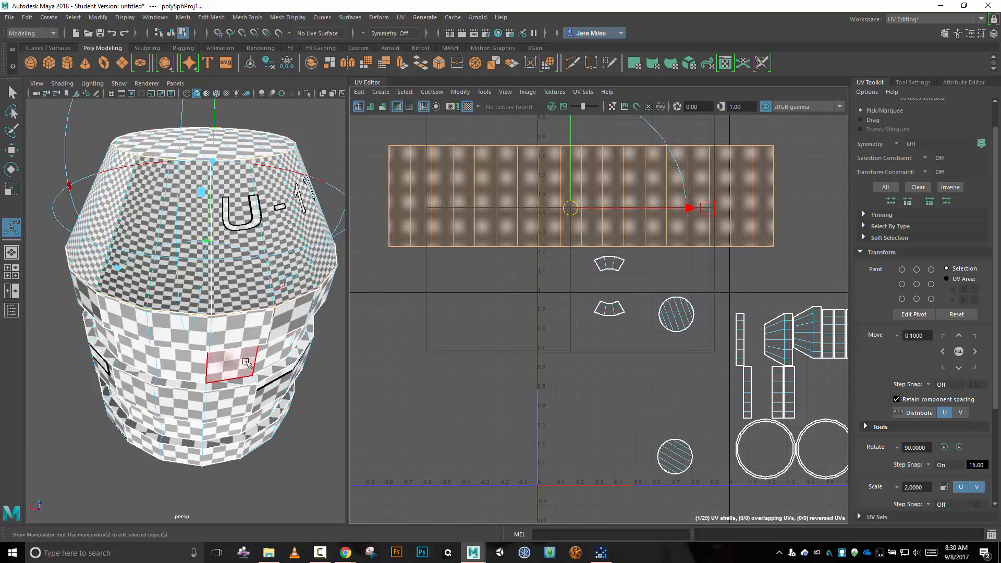
{"action": "key", "text": "alt"}
{"action": "left_click_drag", "start_coordinate": [231, 361], "coordinate": [375, 298], "text": "alt"}
{"action": "scroll", "coordinate": [483, 268], "scroll_direction": "down", "scroll_amount": 2}
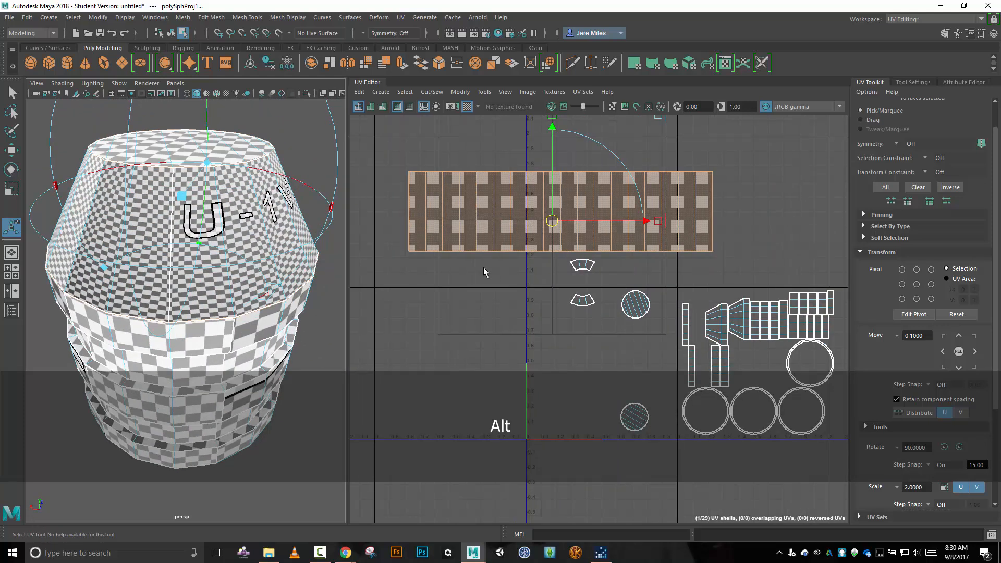
Scale the projected strip down uniformly to slightly less than the tile's width and move it above the tile's upper-left corner.
{"action": "key", "text": "r"}
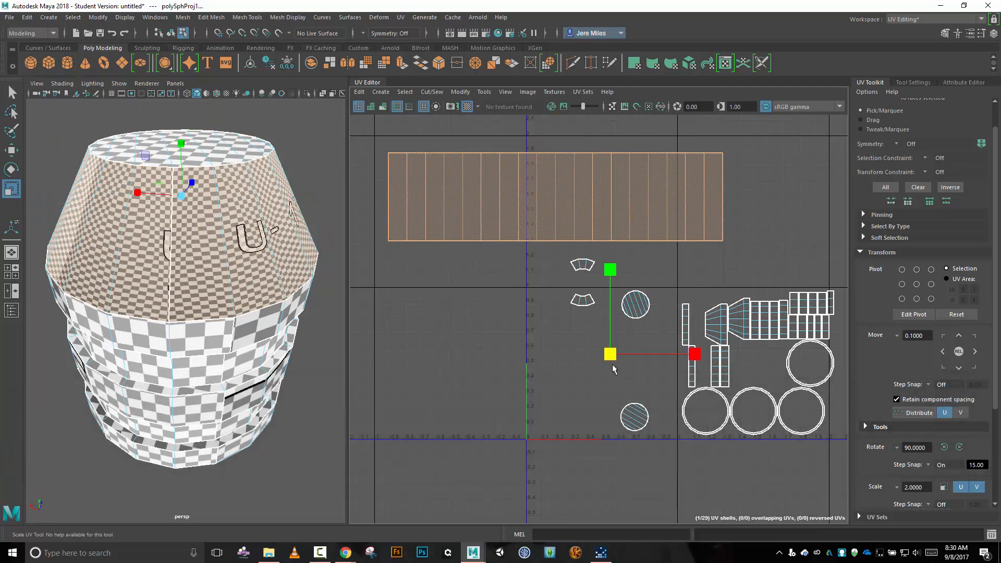
{"action": "left_click_drag", "start_coordinate": [611, 355], "coordinate": [568, 330]}
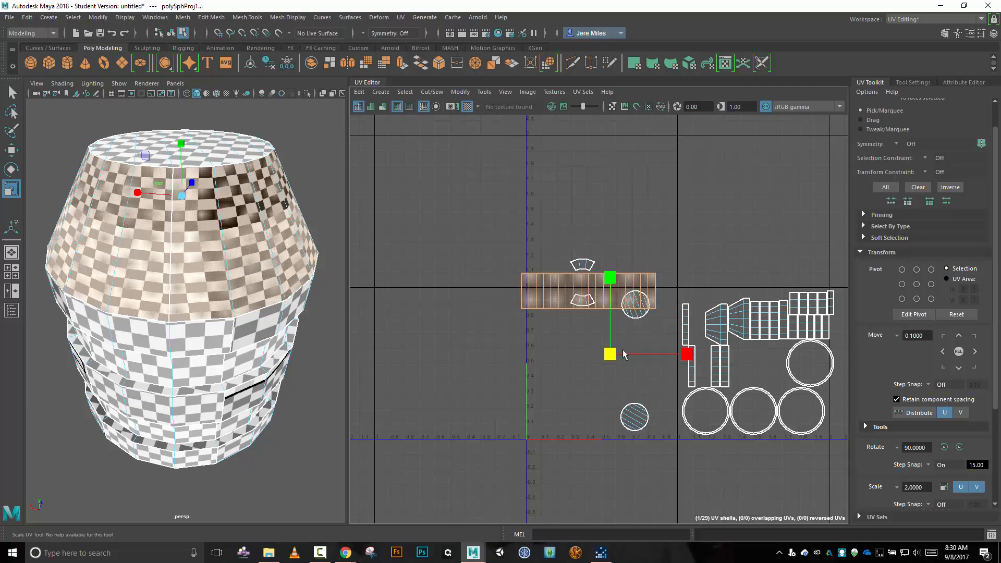
{"action": "key", "text": "w"}
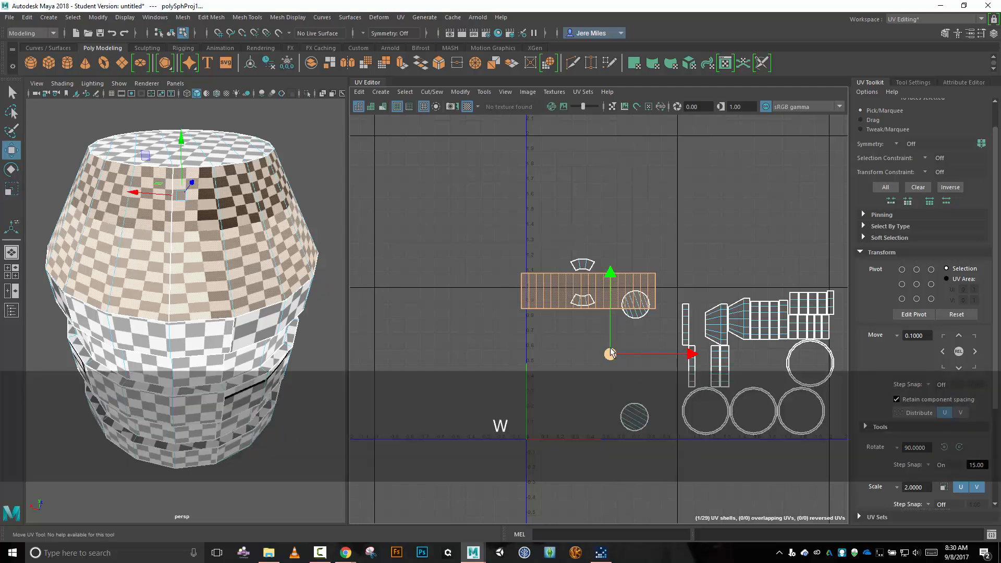
{"action": "left_click_drag", "start_coordinate": [611, 354], "coordinate": [507, 291]}
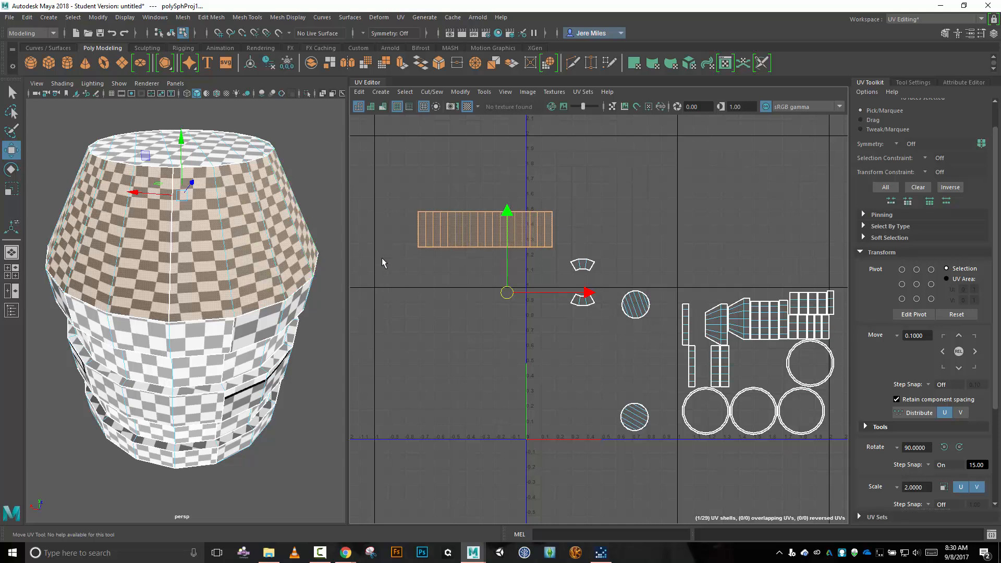
Select only the bottom border edges of the upper ring's strip in the UV layout.
{"action": "right_click", "coordinate": [436, 352]}
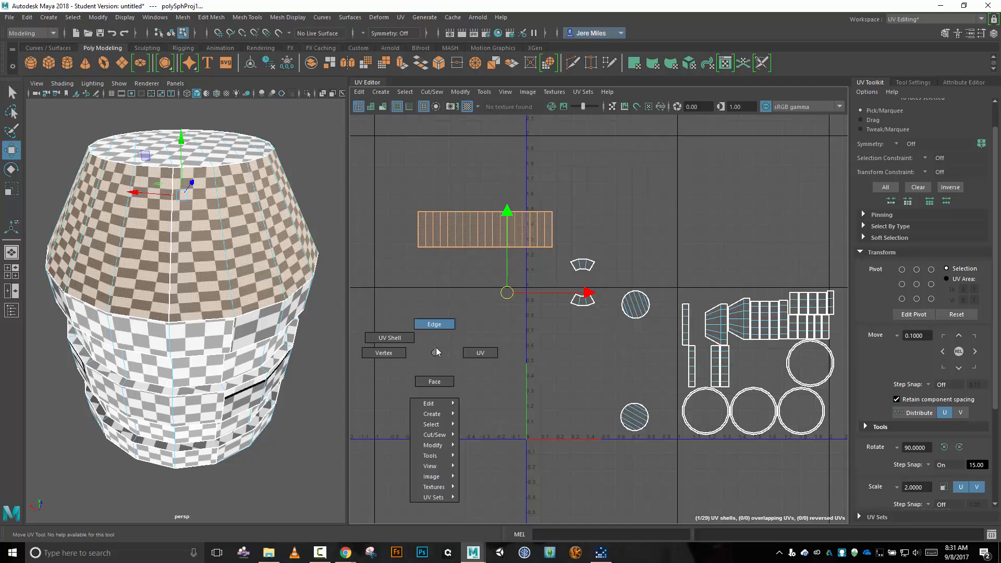
{"action": "right_click_drag", "start_coordinate": [437, 352], "coordinate": [434, 326]}
{"action": "left_click", "coordinate": [418, 242]}
{"action": "left_click", "coordinate": [418, 247]}
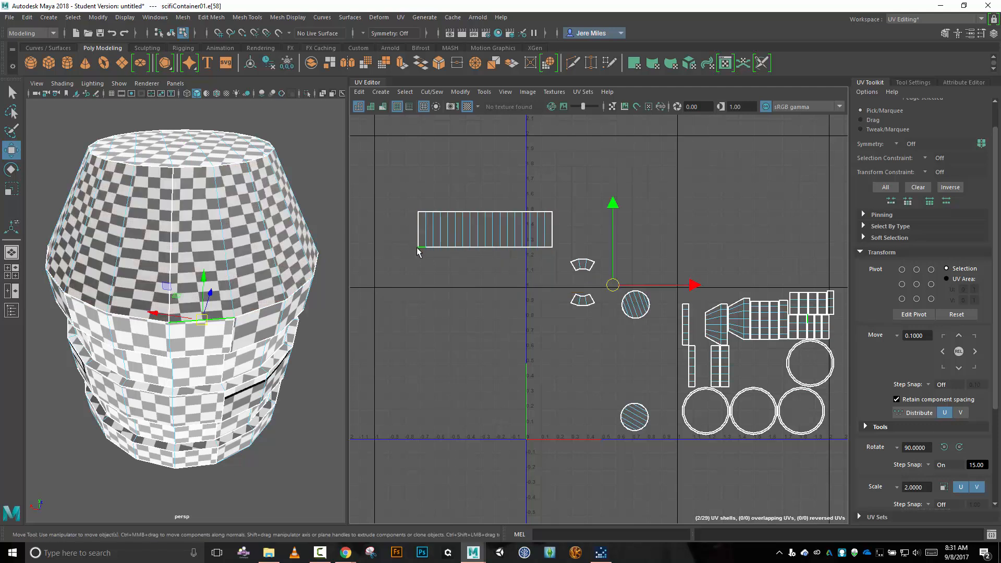
{"action": "scroll", "coordinate": [429, 263], "scroll_direction": "up", "scroll_amount": 3}
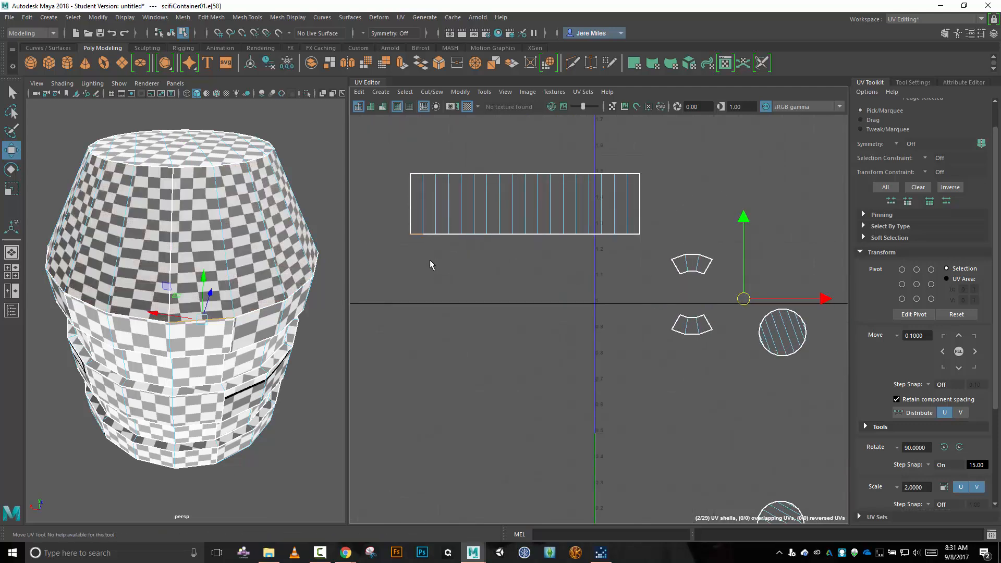
{"action": "left_click_drag", "start_coordinate": [426, 242], "coordinate": [642, 257]}
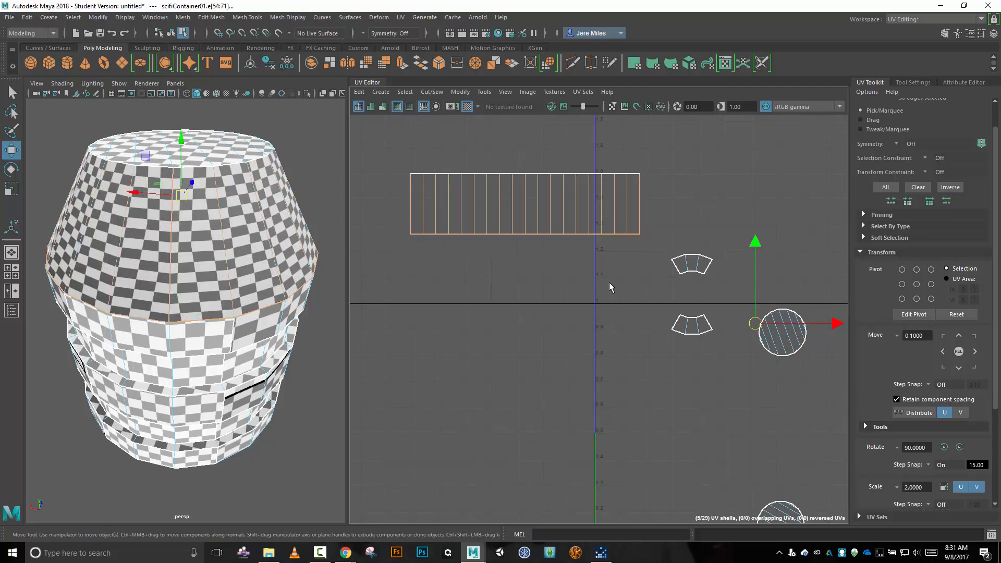
{"action": "left_click_drag", "start_coordinate": [361, 178], "coordinate": [662, 214], "text": "shift"}
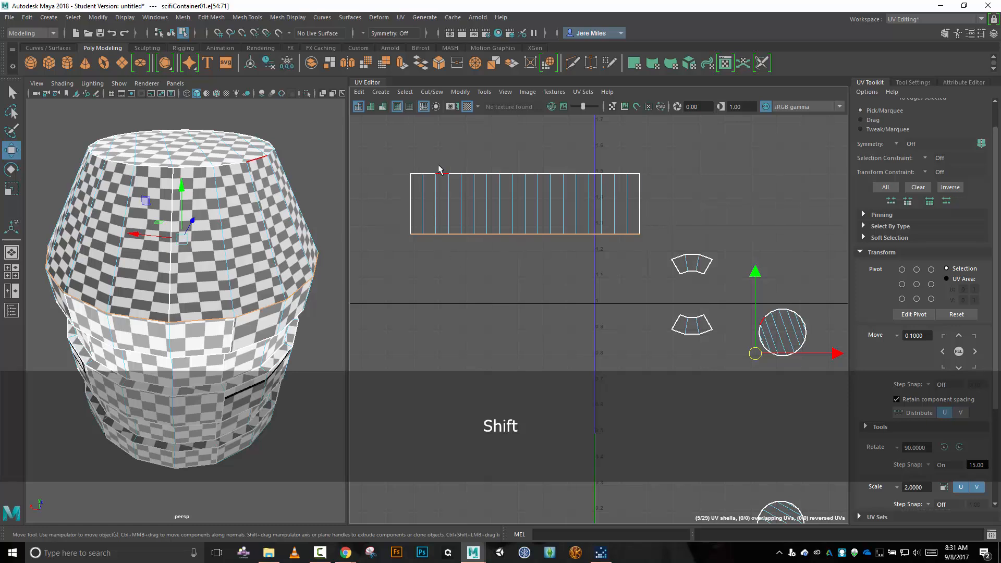
Try Sew and Move and Sew on the strip's bottom border edges, undoing each attempt.
{"action": "left_click", "coordinate": [431, 91]}
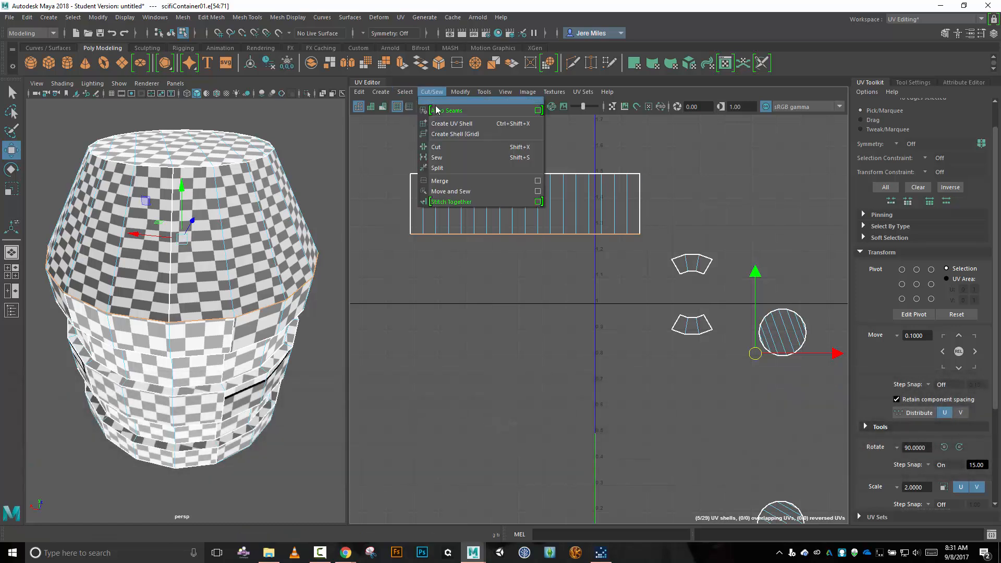
{"action": "left_click", "coordinate": [451, 159]}
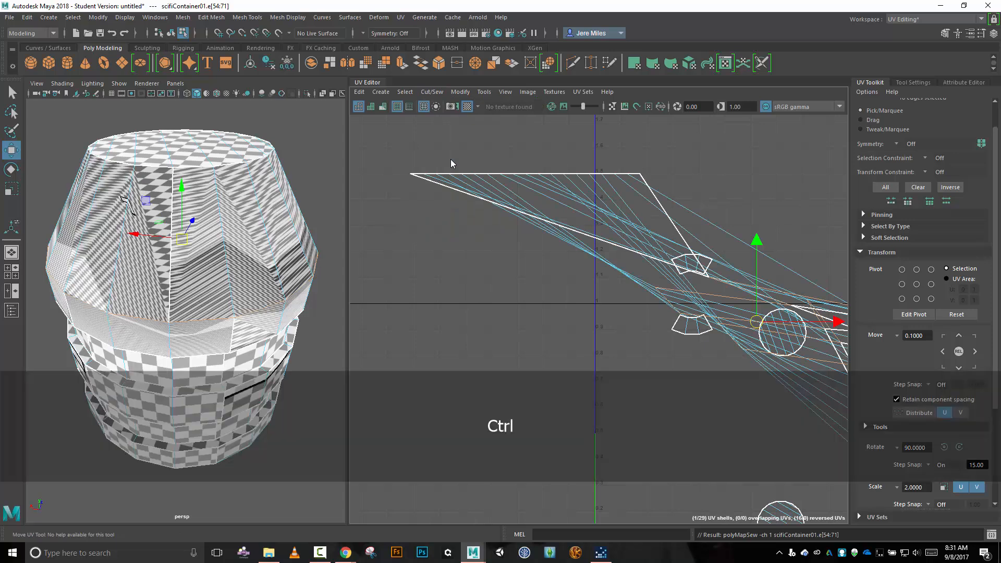
{"action": "key", "text": "ctrl+z"}
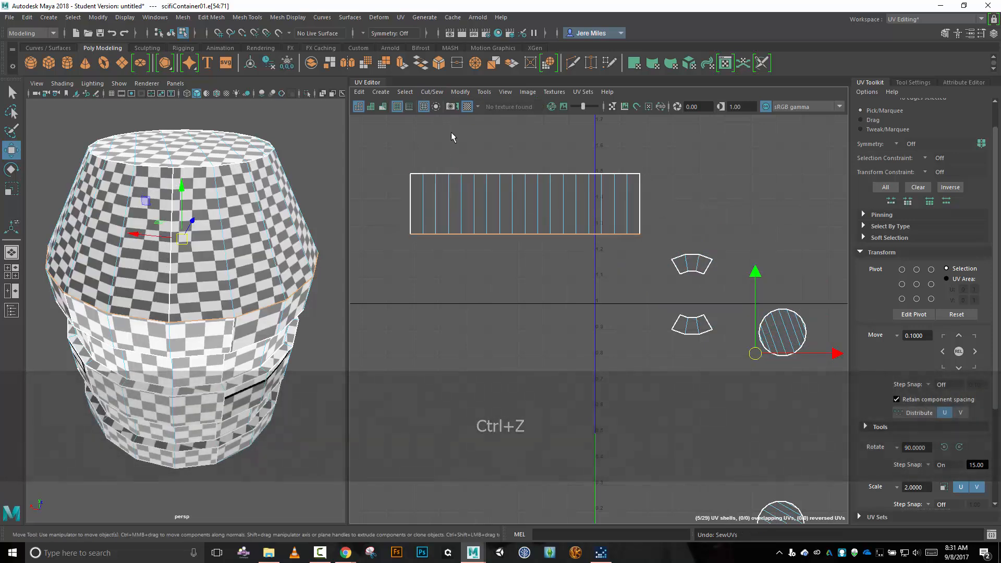
{"action": "left_click", "coordinate": [432, 92]}
{"action": "left_click", "coordinate": [459, 191]}
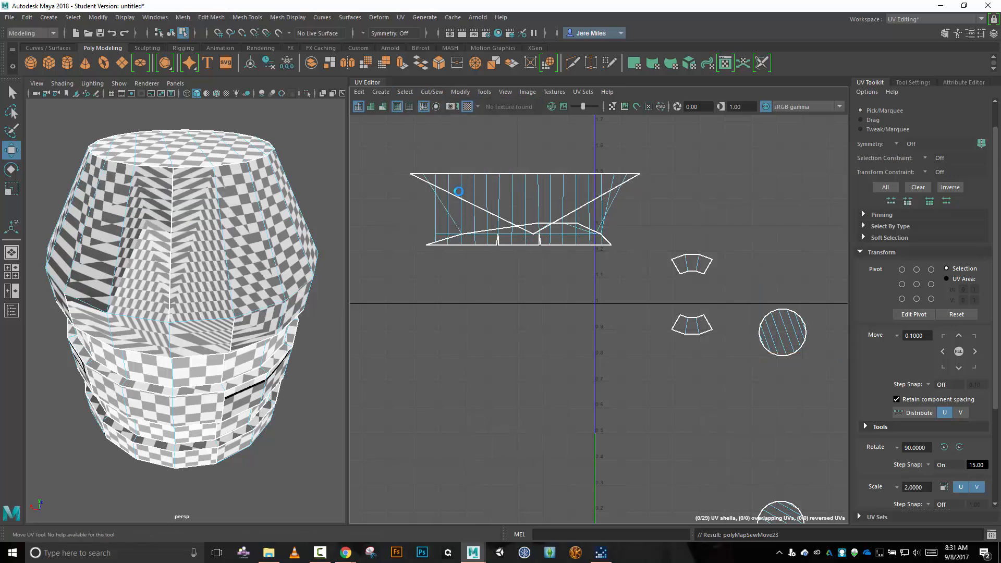
{"action": "key", "text": "ctrl+z"}
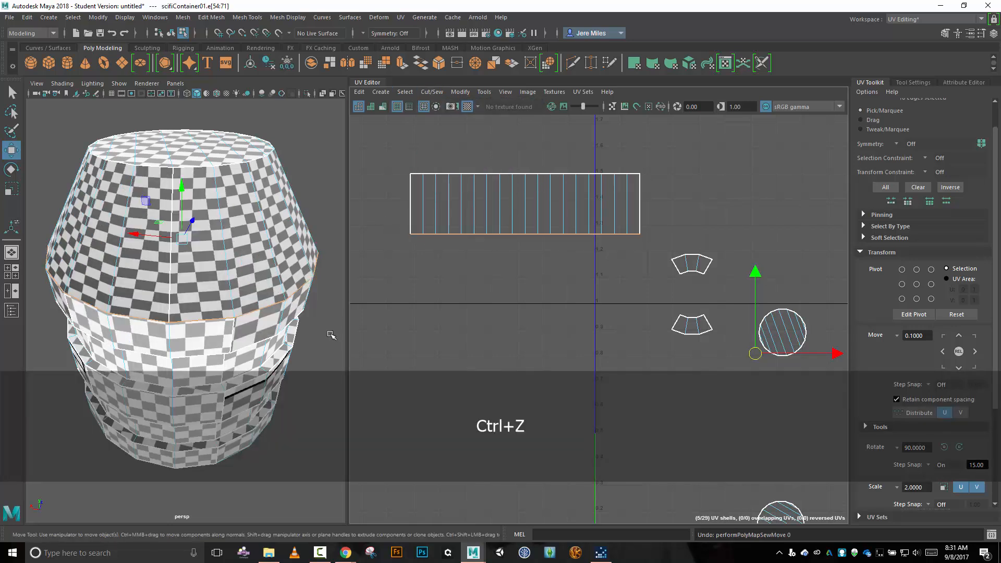
Select all UV shells of the vertical band directly below the container's upper sloped ring, all the way around.
{"action": "left_click_drag", "start_coordinate": [330, 335], "coordinate": [287, 254], "text": "alt"}
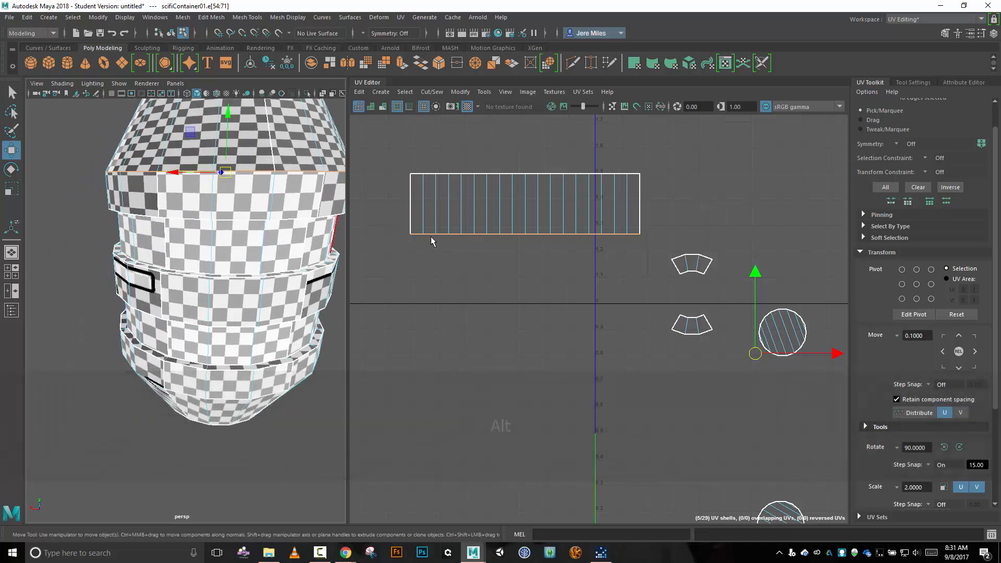
{"action": "mouse_move", "coordinate": [303, 290]}
{"action": "left_mouse_down", "text": "alt"}
{"action": "mouse_move", "coordinate": [284, 279]}
{"action": "mouse_move", "coordinate": [303, 293]}
{"action": "mouse_move", "coordinate": [296, 288]}
{"action": "left_mouse_up", "text": "alt"}
{"action": "right_click_drag", "start_coordinate": [392, 290], "coordinate": [350, 281]}
{"action": "left_click", "coordinate": [237, 189]}
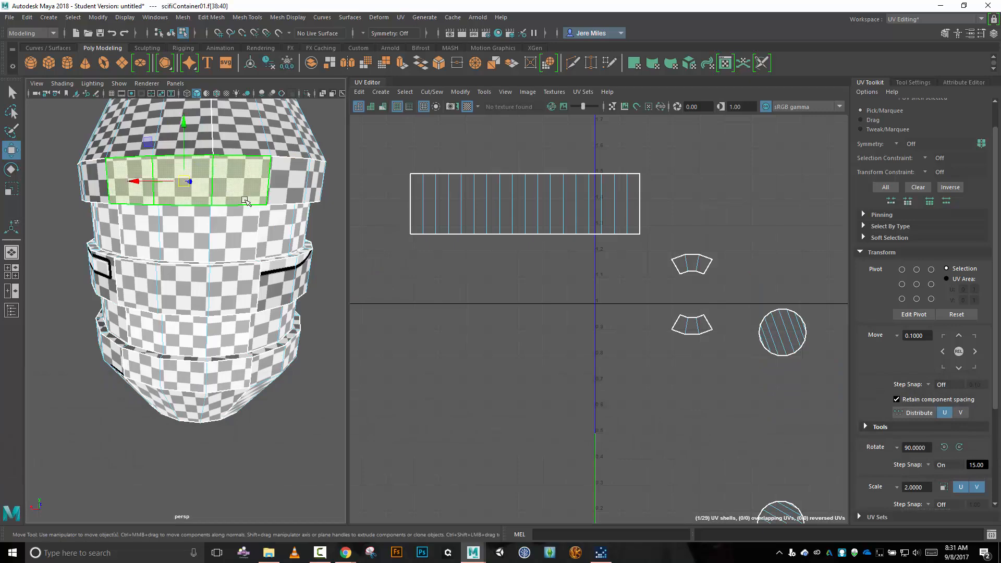
{"action": "left_click_drag", "start_coordinate": [316, 283], "coordinate": [238, 258], "text": "alt"}
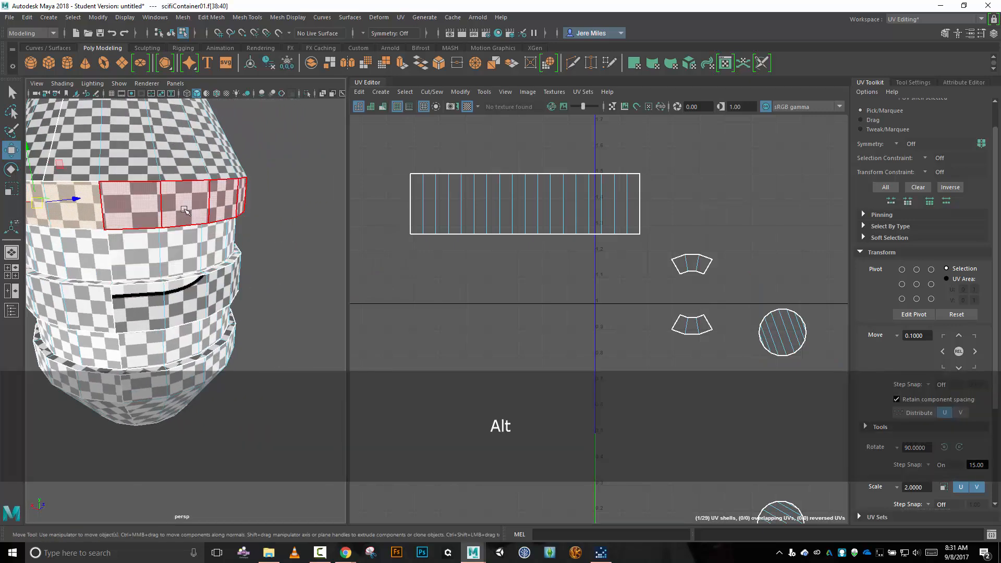
{"action": "left_click", "coordinate": [229, 197], "text": "shift"}
{"action": "left_click_drag", "start_coordinate": [294, 240], "coordinate": [159, 233], "text": "alt"}
{"action": "left_click", "coordinate": [158, 186], "text": "shift"}
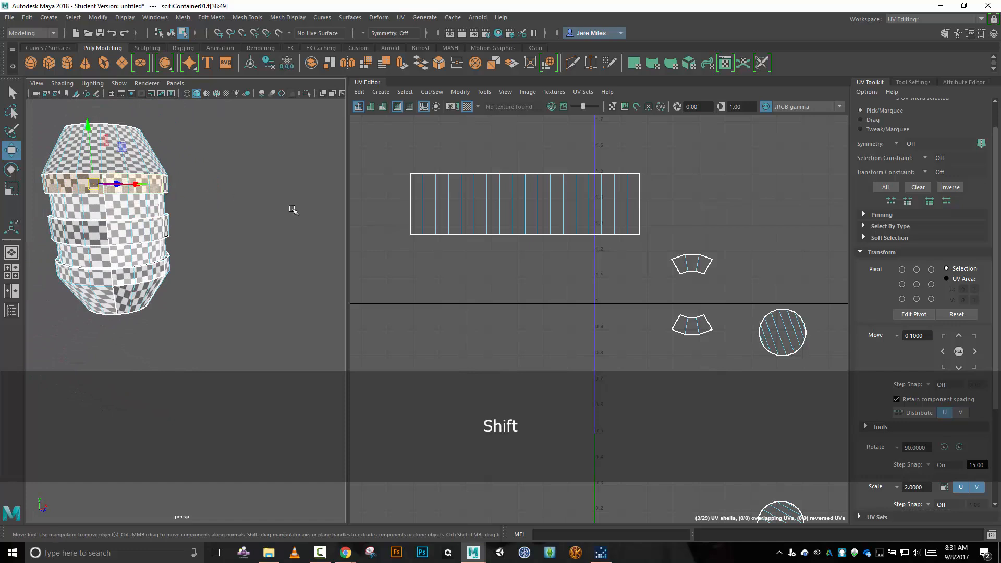
{"action": "left_click_drag", "start_coordinate": [281, 203], "coordinate": [229, 256], "text": "alt"}
{"action": "left_click", "coordinate": [229, 255], "text": "shift"}
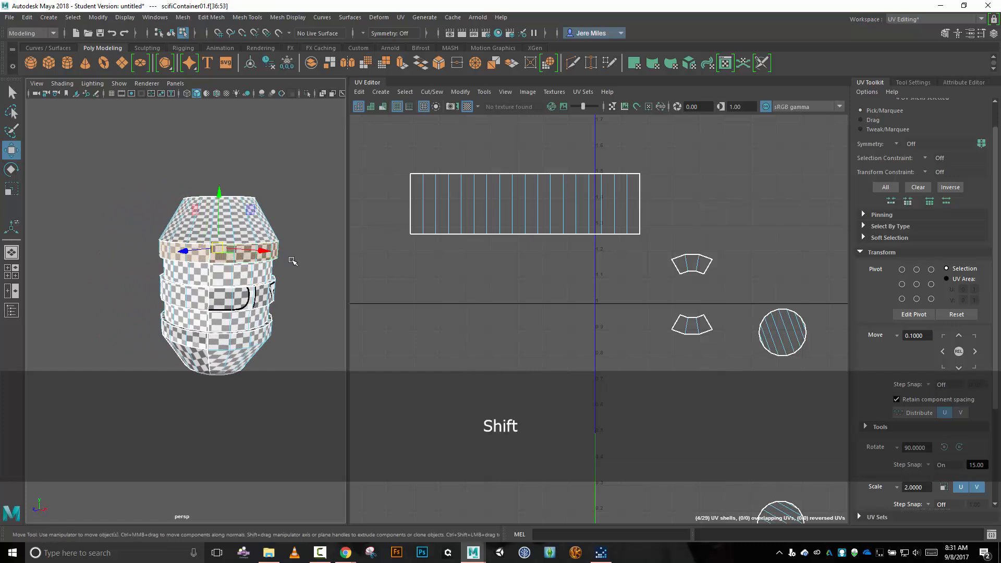
{"action": "left_click_drag", "start_coordinate": [313, 259], "coordinate": [159, 253], "text": "alt"}
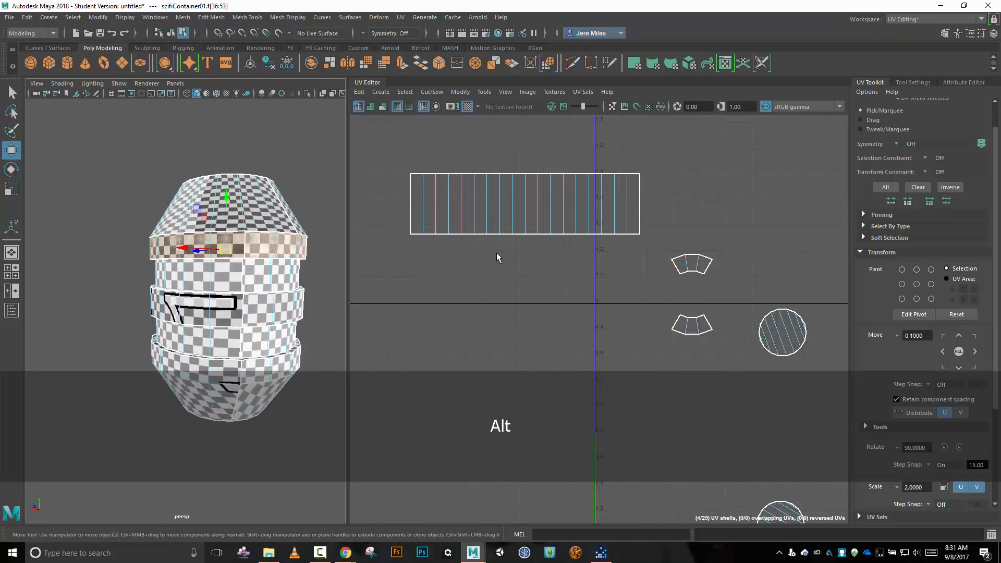
Move the four band shells to the empty area left of the 0–1 tile and place the two long shells beside the short pair.
{"action": "scroll", "coordinate": [510, 266], "scroll_direction": "down", "scroll_amount": 7}
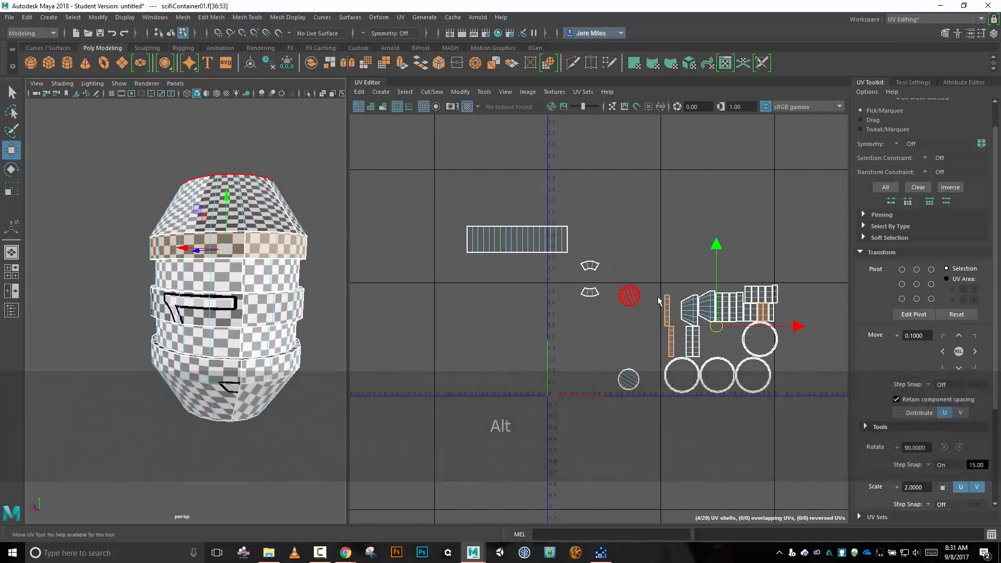
{"action": "left_click_drag", "start_coordinate": [716, 325], "coordinate": [451, 333]}
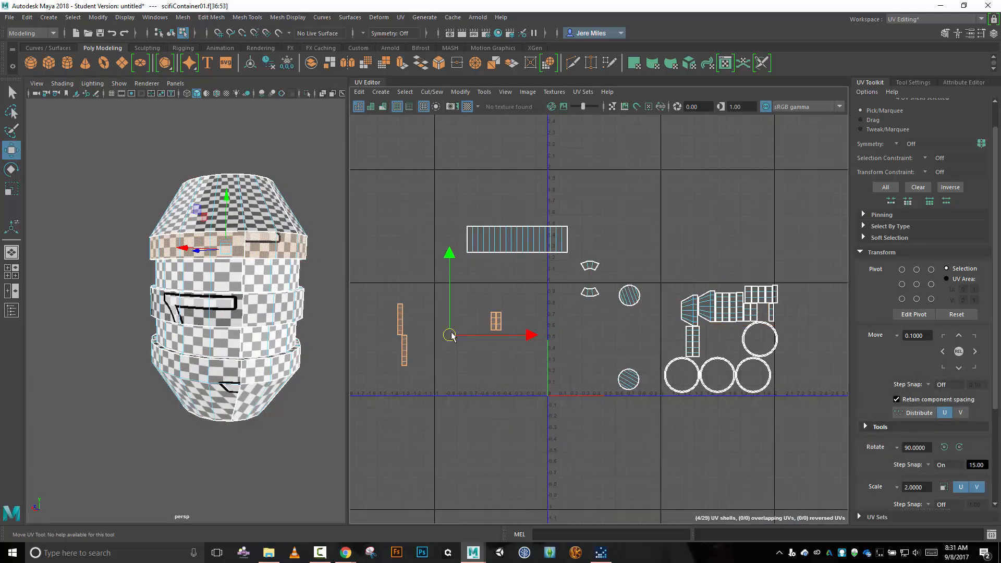
{"action": "scroll", "coordinate": [489, 339], "scroll_direction": "up", "scroll_amount": 5}
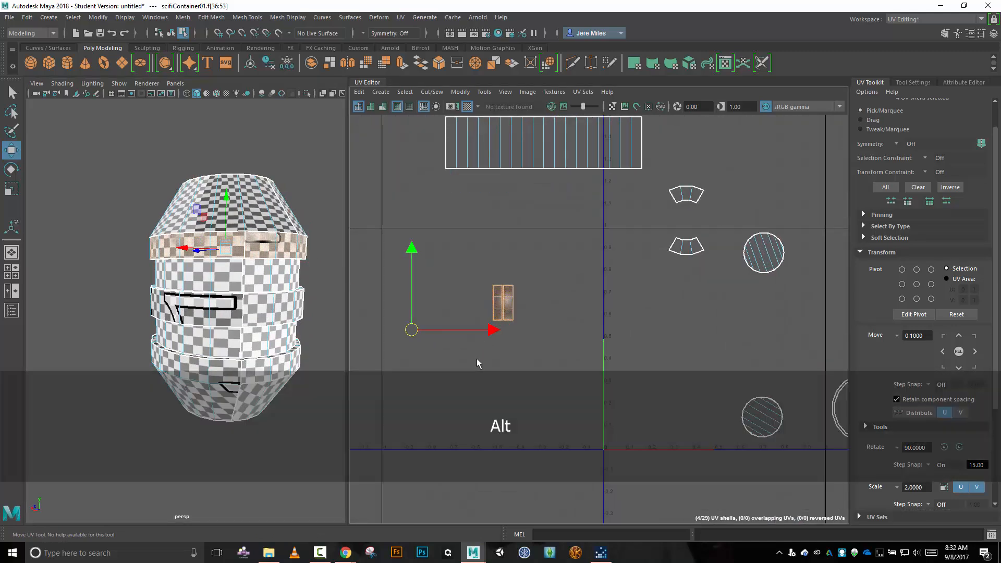
{"action": "middle_click_drag", "start_coordinate": [477, 358], "coordinate": [579, 335], "text": "alt"}
{"action": "left_click_drag", "start_coordinate": [436, 349], "coordinate": [447, 342]}
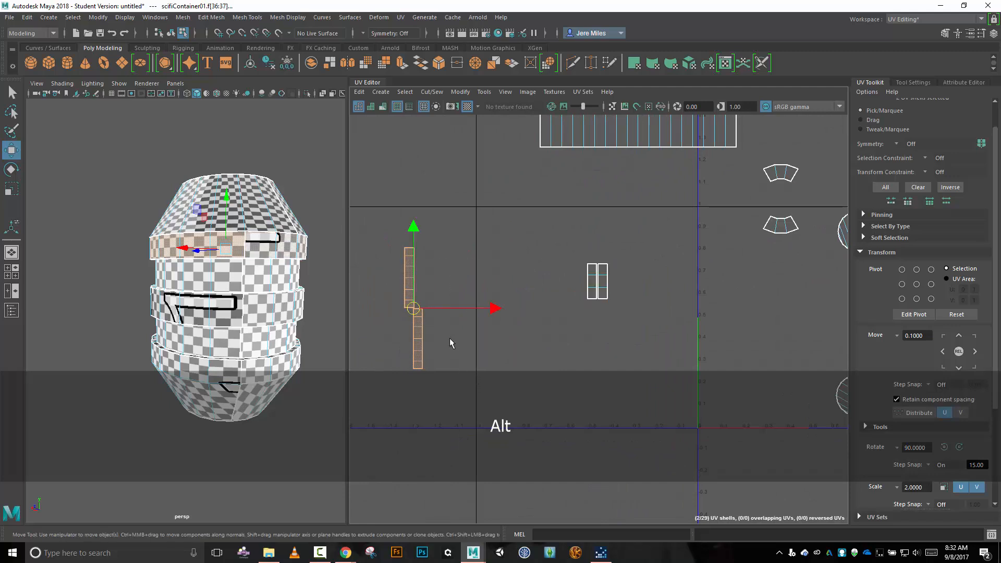
{"action": "left_click_drag", "start_coordinate": [413, 305], "coordinate": [573, 312]}
Cut the crosswise edges between the faces of all four band shells so each face becomes its own shell.
{"action": "right_click", "coordinate": [659, 291]}
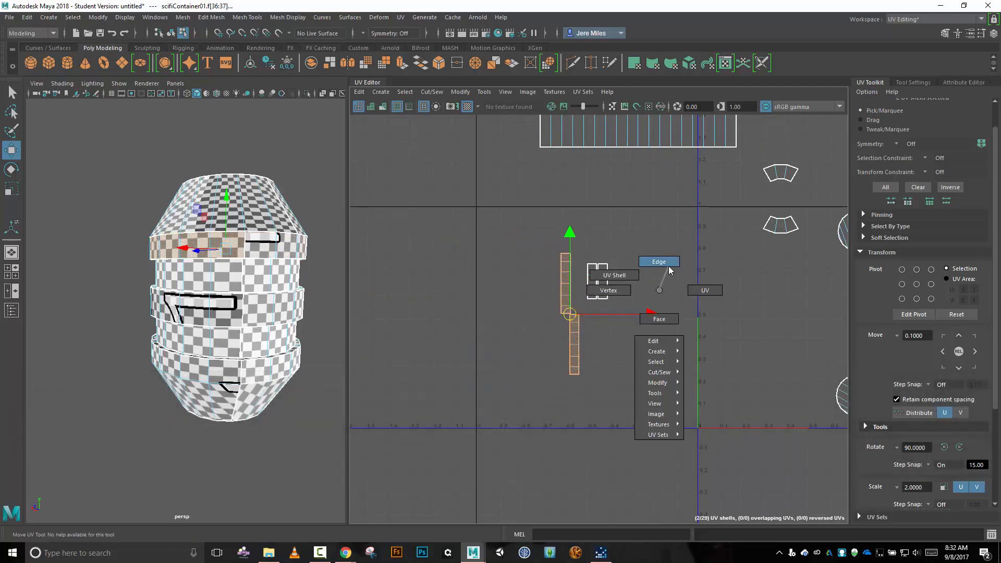
{"action": "left_click", "coordinate": [670, 266]}
{"action": "left_click", "coordinate": [601, 280]}
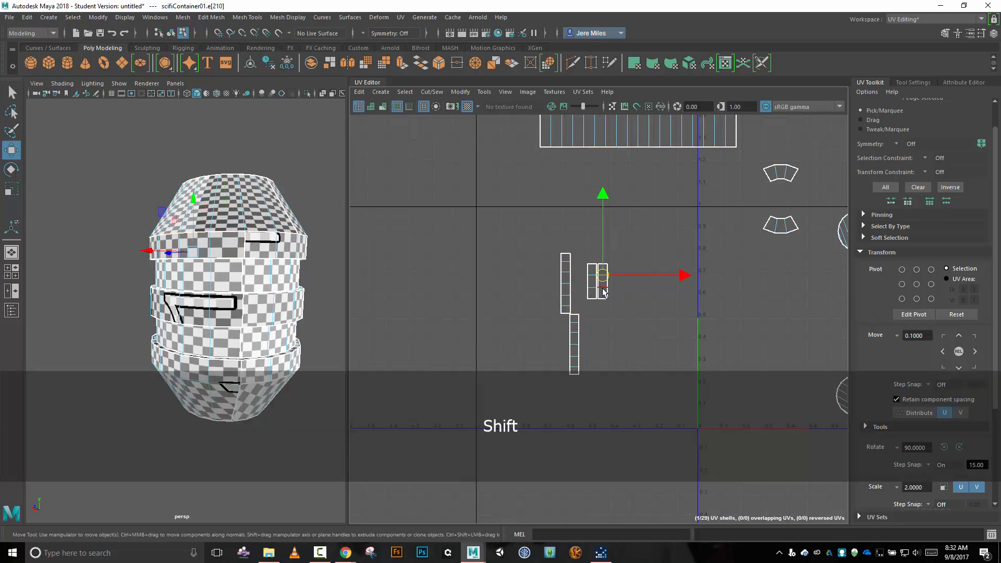
{"action": "left_click", "coordinate": [595, 283], "text": "shift"}
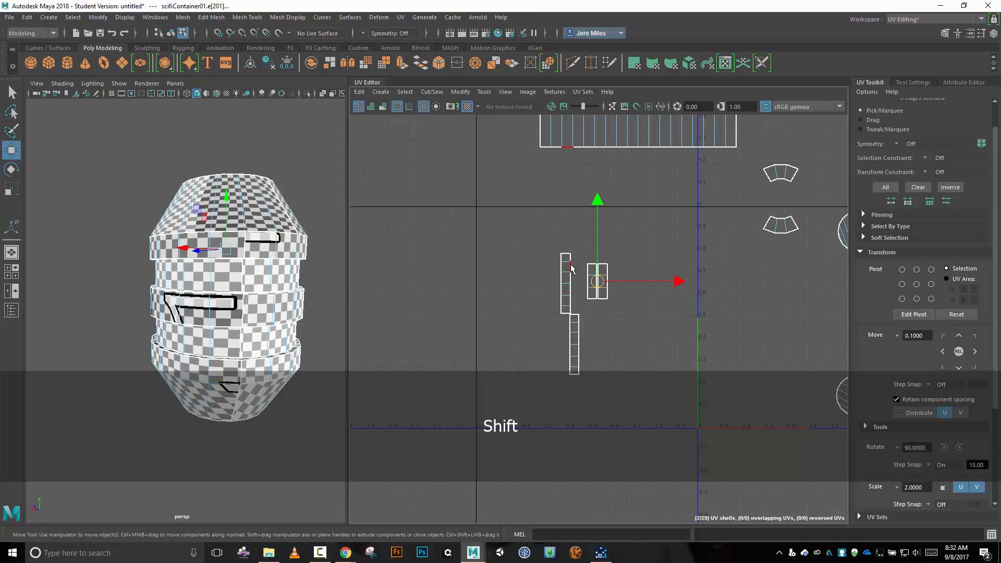
{"action": "left_click", "coordinate": [566, 262], "text": "shift"}
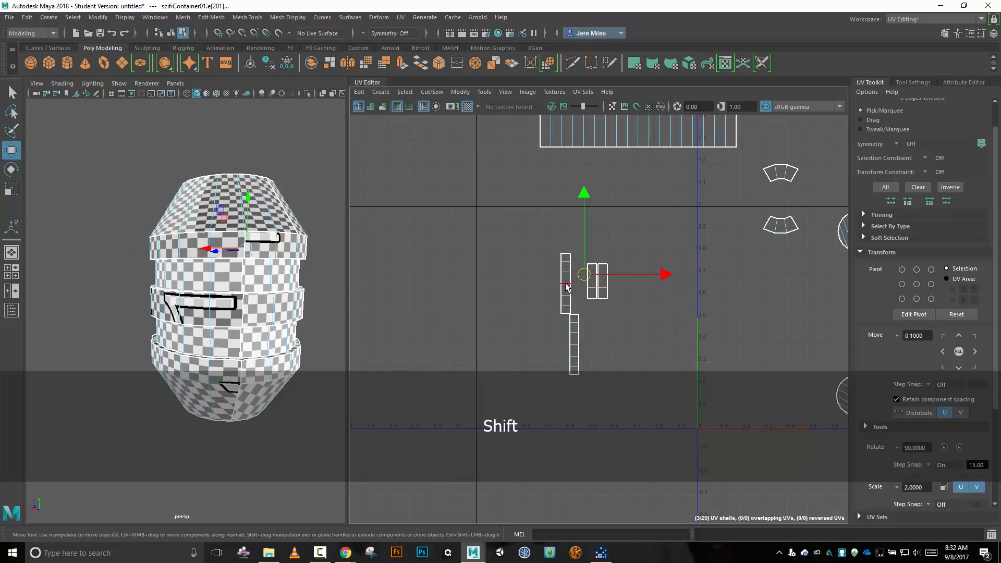
{"action": "left_click", "coordinate": [566, 312], "text": "shift"}
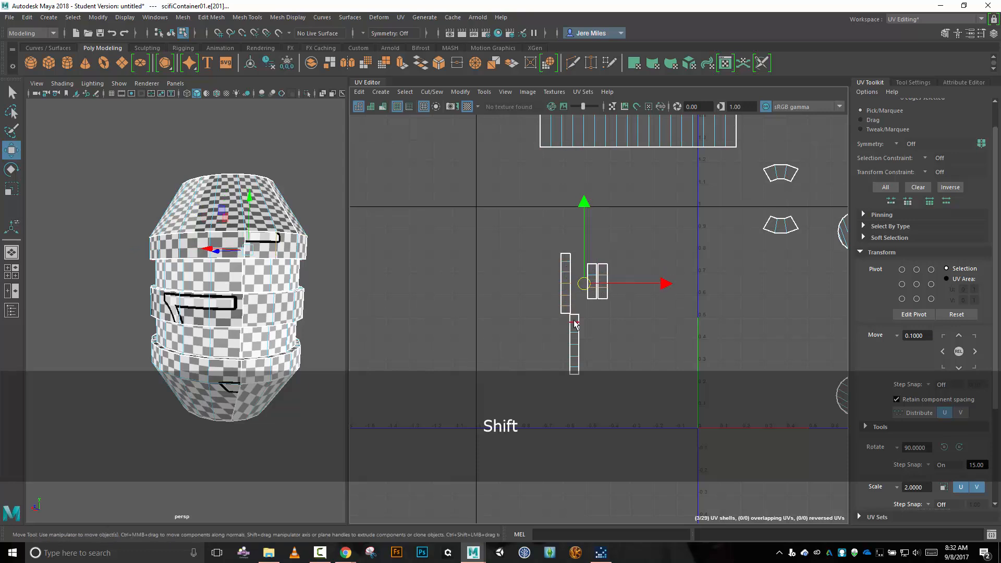
{"action": "left_click", "coordinate": [574, 328], "text": "shift"}
{"action": "left_click", "coordinate": [573, 335], "text": "shift"}
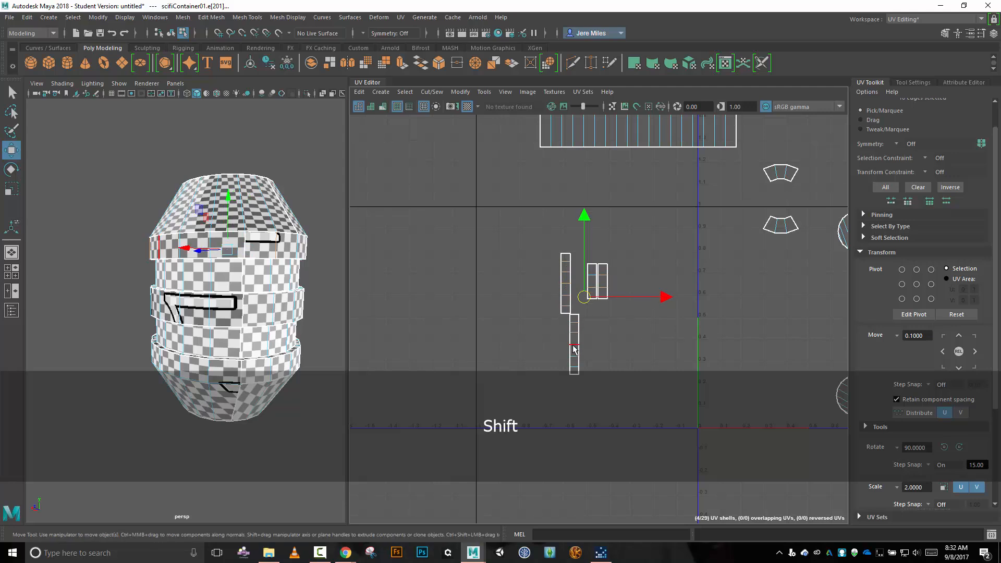
{"action": "left_click", "coordinate": [575, 346], "text": "shift"}
{"action": "left_click", "coordinate": [575, 358], "text": "shift"}
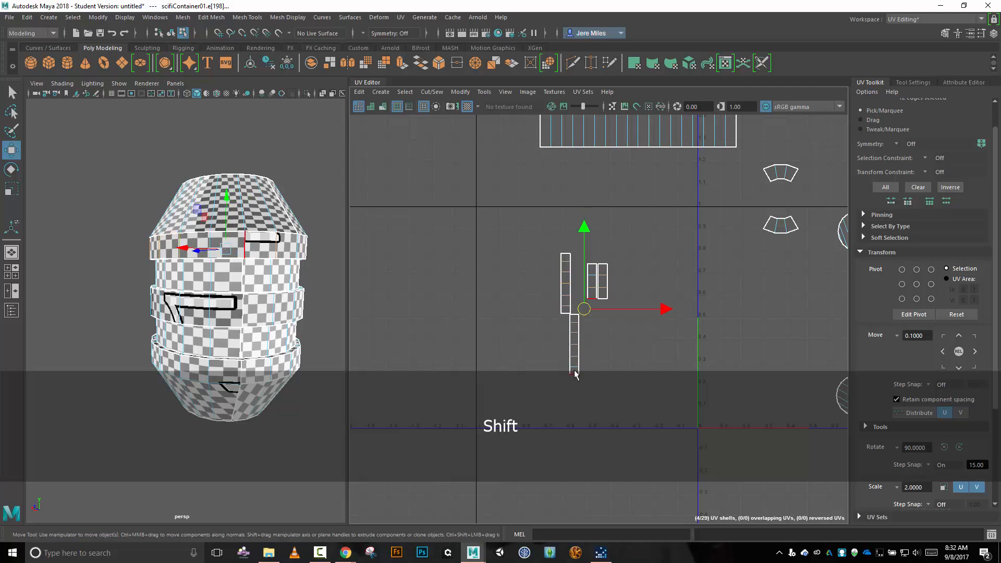
{"action": "left_click", "coordinate": [574, 373], "text": "shift"}
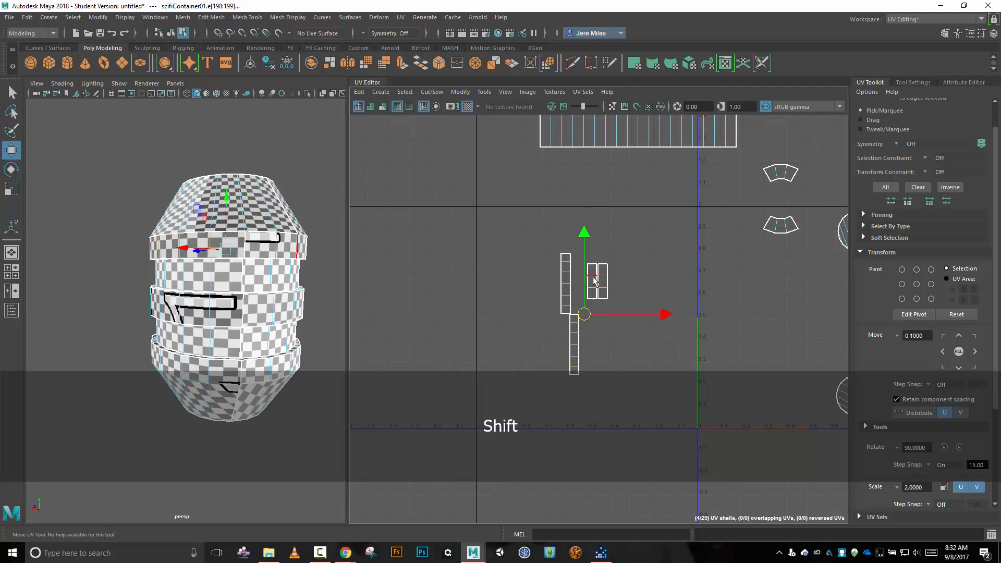
{"action": "key", "text": "shift+x"}
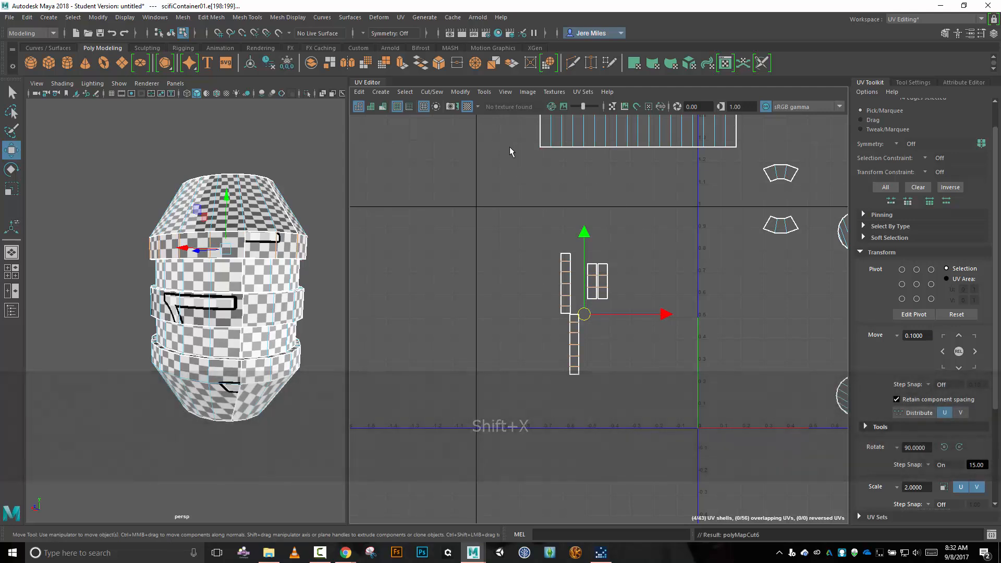
Attach the separated band faces to the upper ring's strip using Move and Sew along only its bottom border edges.
{"action": "left_click_drag", "start_coordinate": [510, 139], "coordinate": [748, 190]}
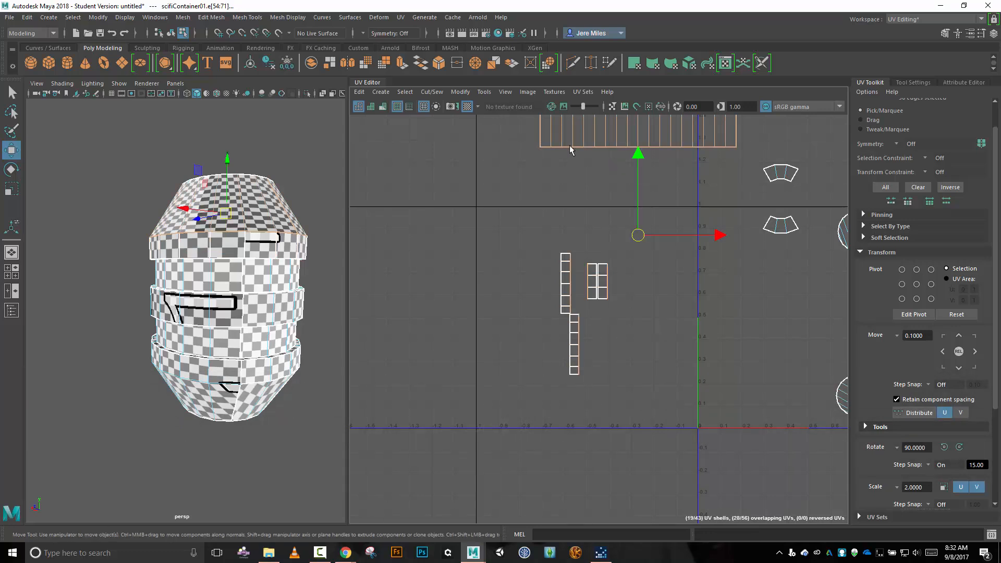
{"action": "left_click_drag", "start_coordinate": [522, 127], "coordinate": [780, 140], "text": "shift"}
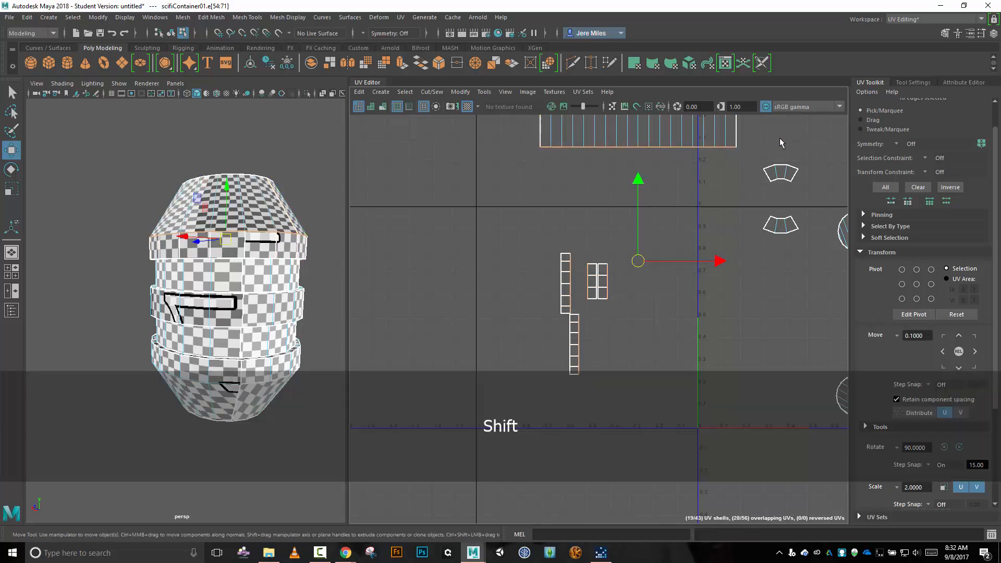
{"action": "left_click", "coordinate": [431, 92]}
{"action": "left_click", "coordinate": [458, 192]}
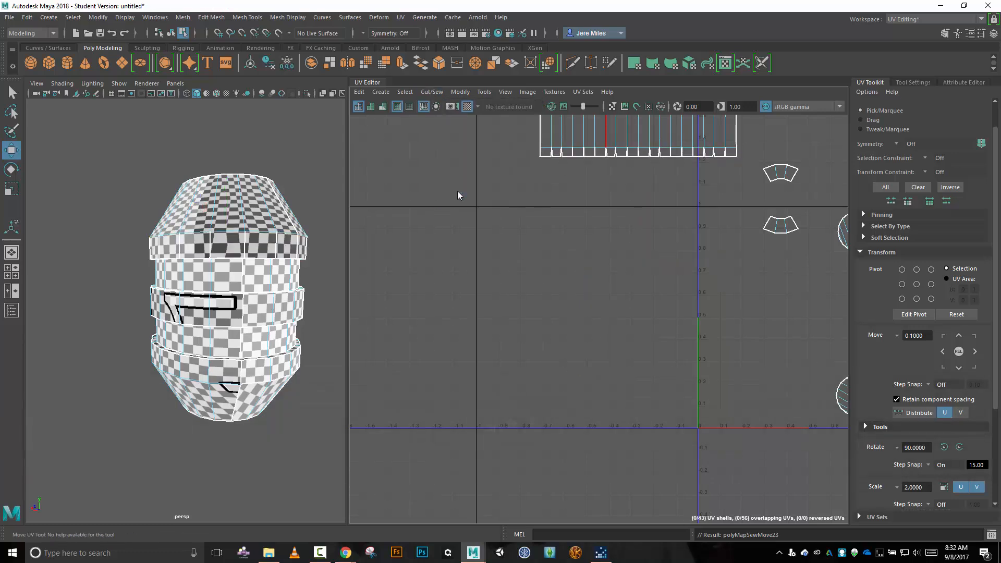
Select the joined ring-and-band shell and move it down into the empty area left of the 0–1 tile.
{"action": "right_click", "coordinate": [599, 193]}
{"action": "left_click", "coordinate": [554, 178]}
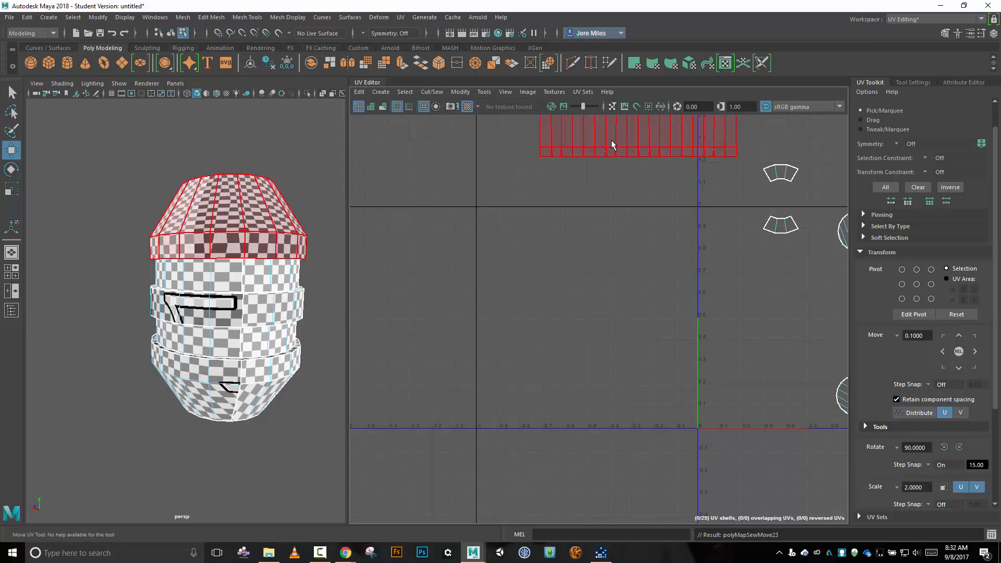
{"action": "left_click", "coordinate": [637, 129]}
{"action": "left_click_drag", "start_coordinate": [639, 129], "coordinate": [558, 287]}
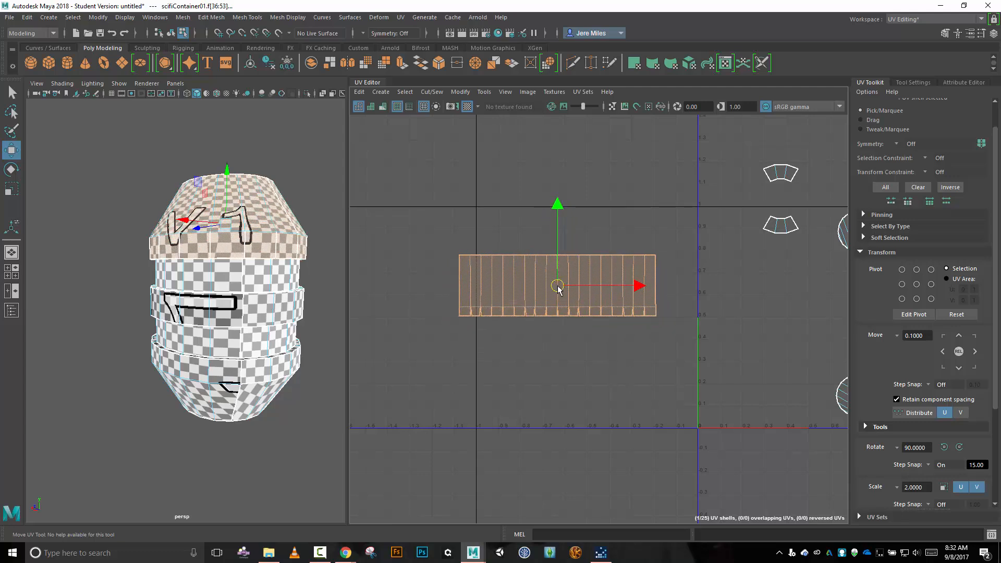
{"action": "key", "text": "alt"}
{"action": "left_click_drag", "start_coordinate": [252, 310], "coordinate": [328, 306], "text": "alt"}
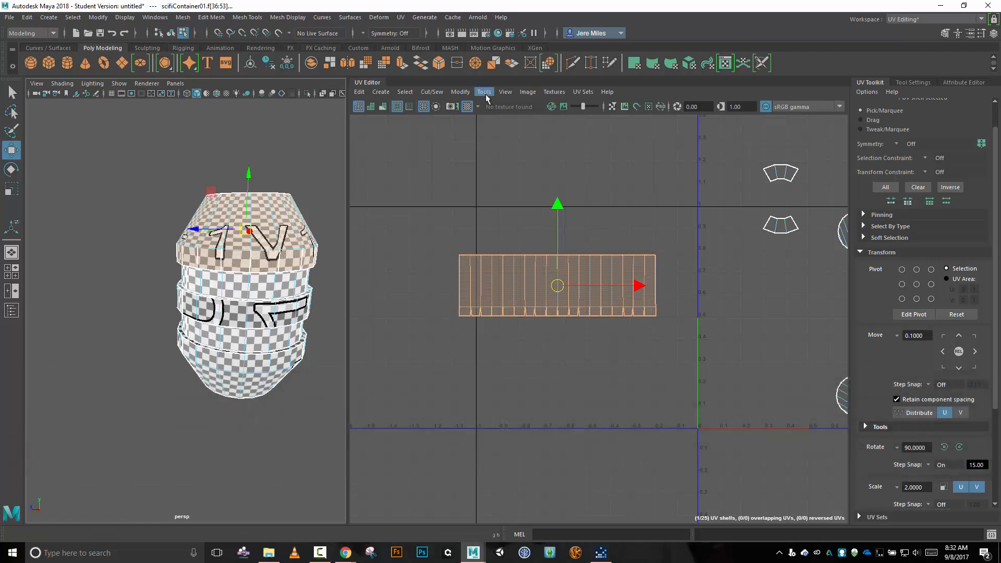
Apply Optimize with the Unfold3D method and 1 iteration to the joined ring-and-band shell, and check the checker pattern on the upper ring.
{"action": "left_click", "coordinate": [461, 92]}
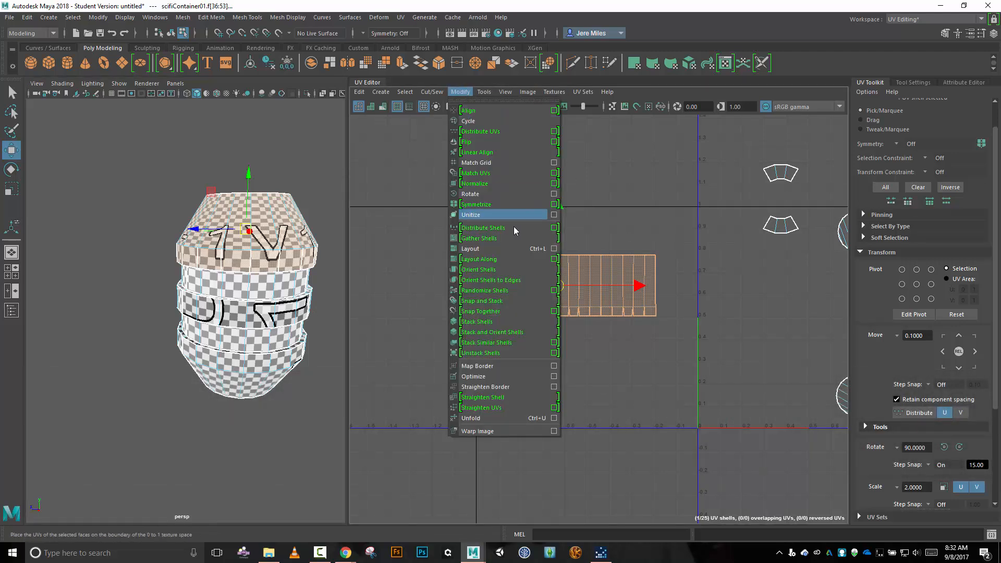
{"action": "left_click", "coordinate": [553, 376]}
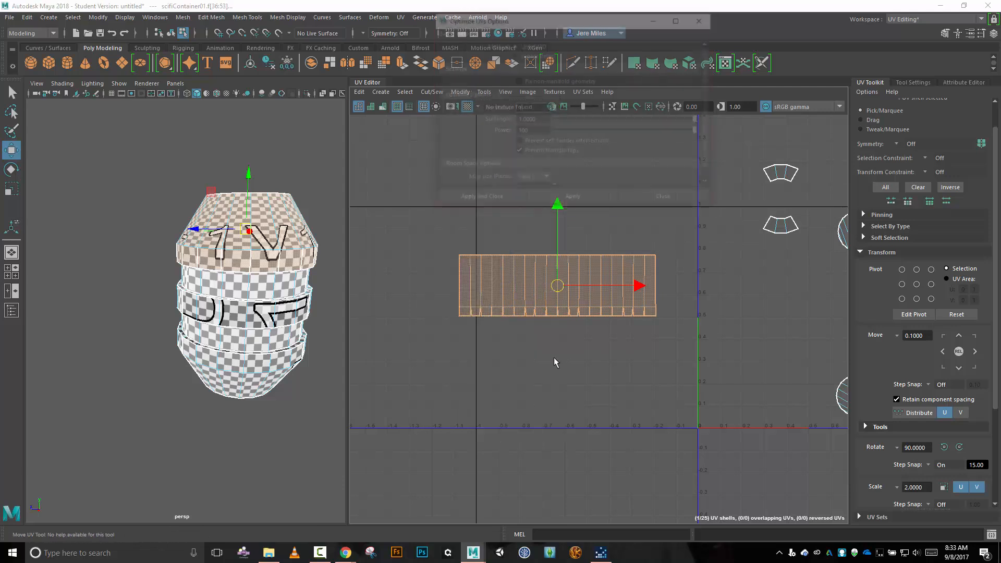
{"action": "left_click", "coordinate": [557, 202]}
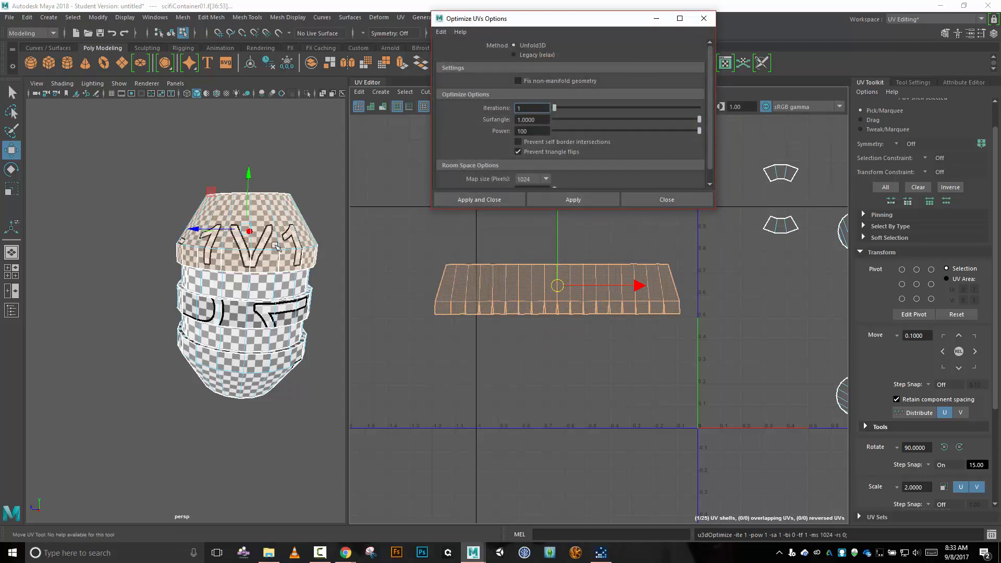
{"action": "key", "text": "alt"}
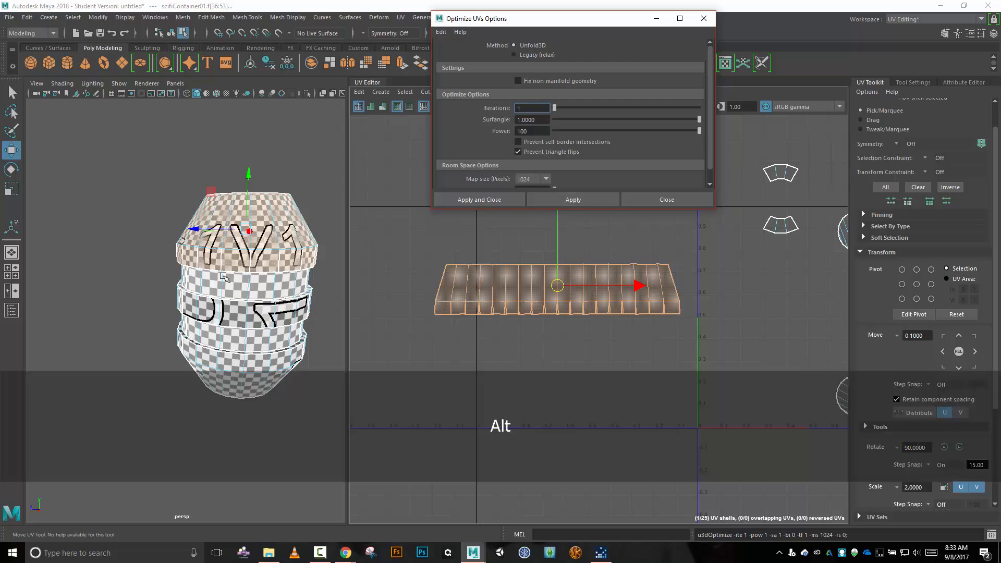
{"action": "left_click_drag", "start_coordinate": [188, 253], "coordinate": [288, 262], "text": "alt"}
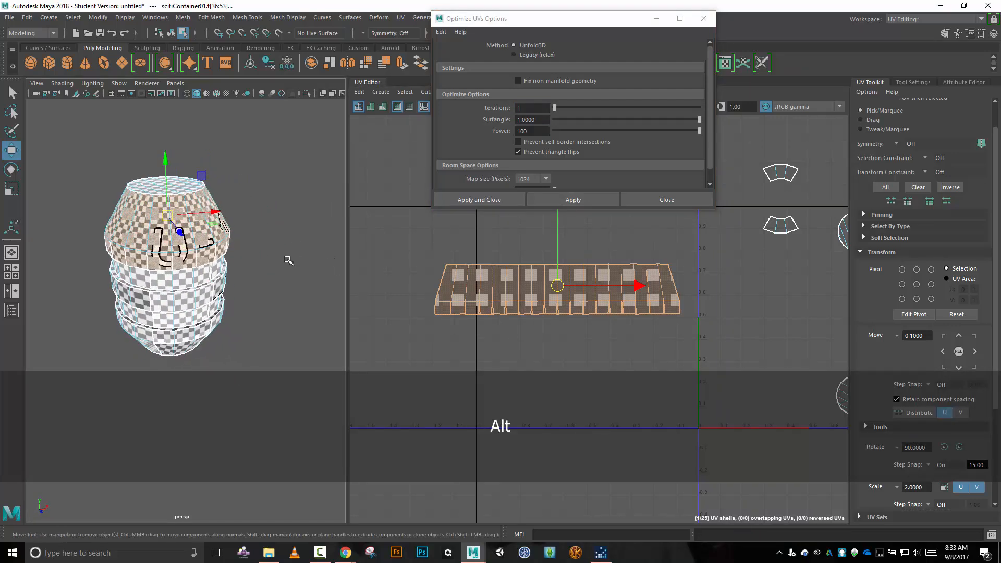
{"action": "scroll", "coordinate": [237, 245], "scroll_direction": "up", "scroll_amount": 3}
{"action": "scroll", "coordinate": [236, 245], "scroll_direction": "up", "scroll_amount": 2}
{"action": "scroll", "coordinate": [236, 245], "scroll_direction": "down", "scroll_amount": 2}
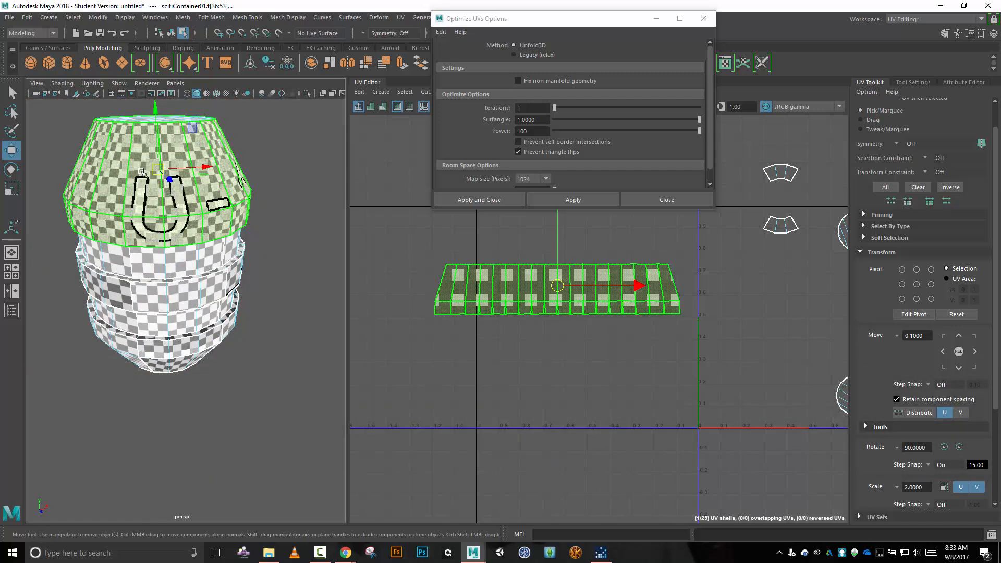
{"action": "scroll", "coordinate": [250, 224], "scroll_direction": "down", "scroll_amount": 2}
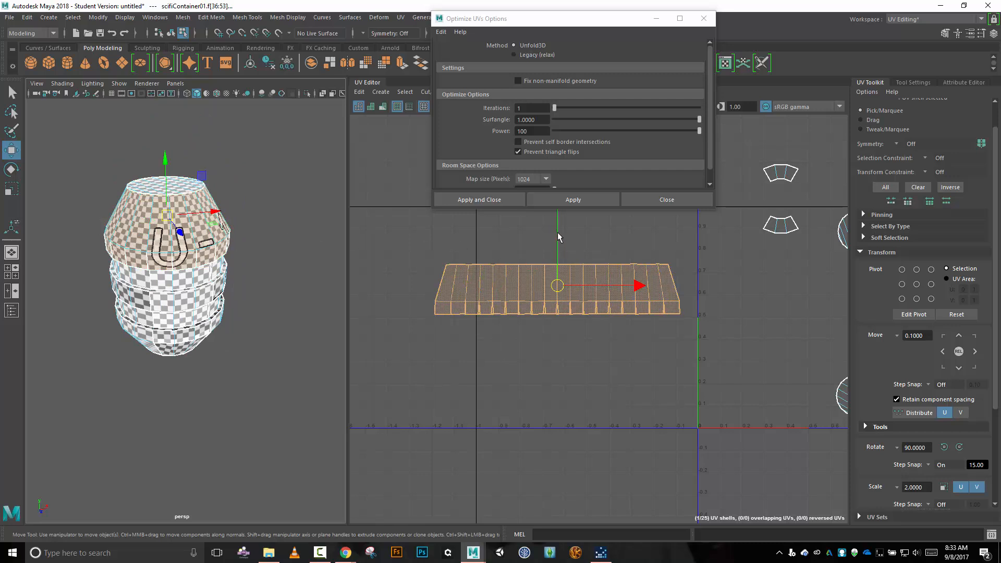
Move the joined shell slightly down and apply the Unfold3D optimization several more times, undoing any accidental move of the model's faces.
{"action": "left_click_drag", "start_coordinate": [557, 237], "coordinate": [560, 258]}
{"action": "left_click_drag", "start_coordinate": [562, 249], "coordinate": [562, 250]}
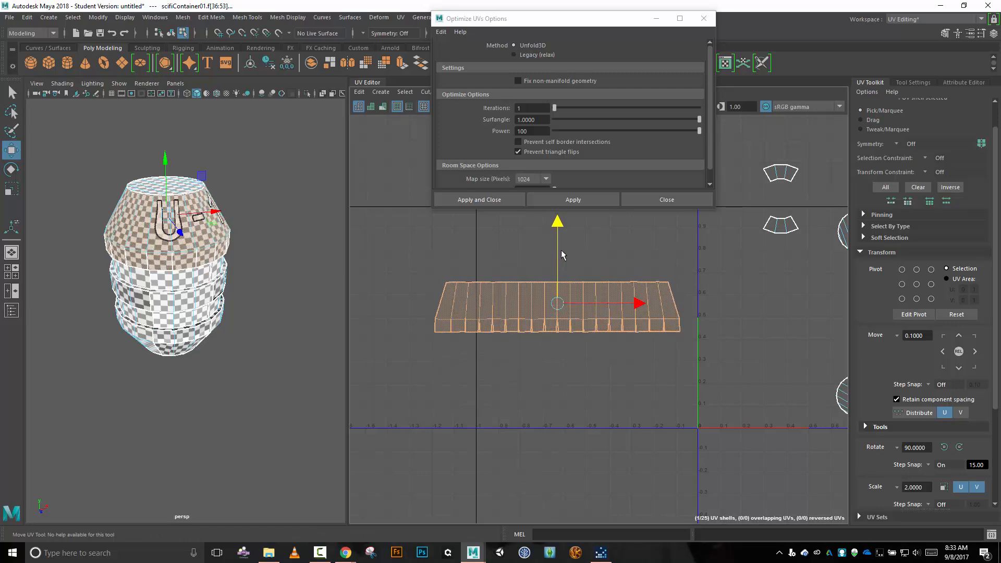
{"action": "left_click", "coordinate": [575, 202]}
{"action": "left_click", "coordinate": [574, 202]}
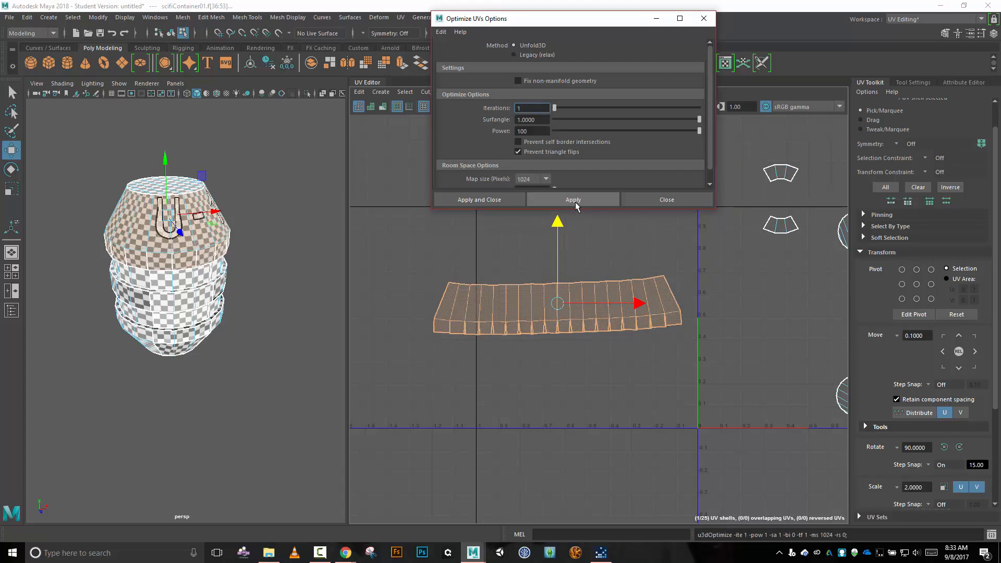
{"action": "left_click", "coordinate": [574, 201]}
{"action": "left_click", "coordinate": [575, 201]}
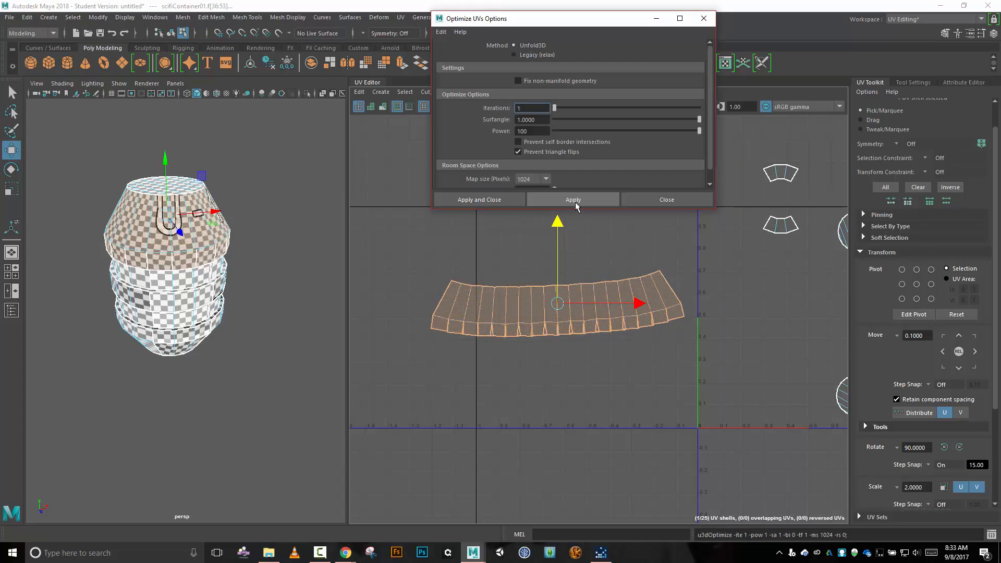
{"action": "left_click", "coordinate": [575, 202]}
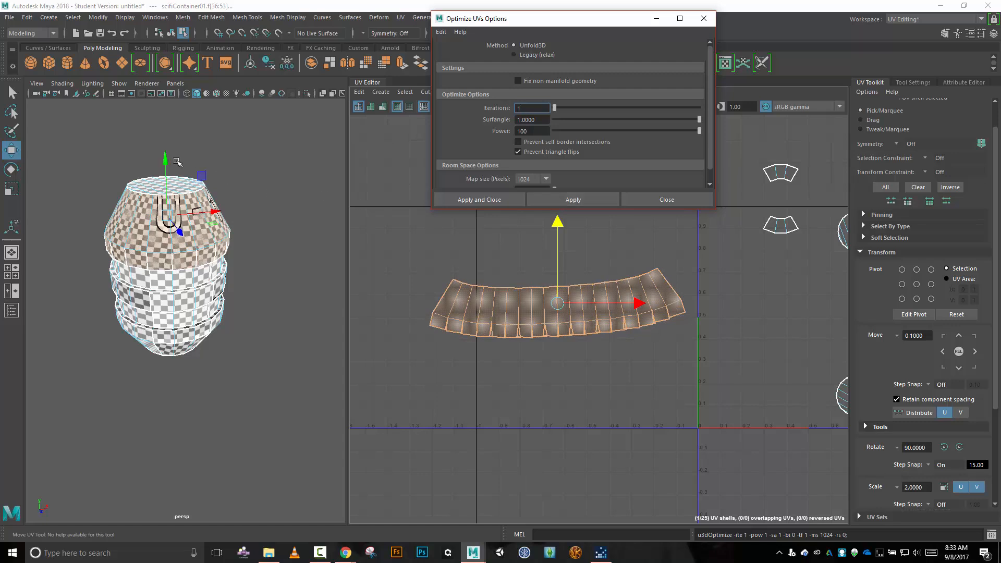
{"action": "left_click_drag", "start_coordinate": [170, 159], "coordinate": [170, 183]}
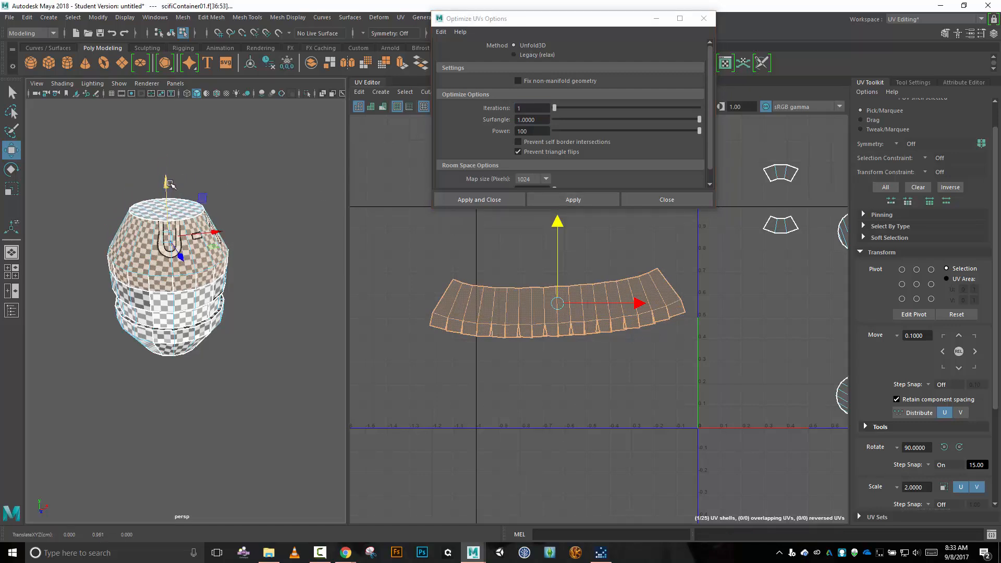
{"action": "key", "text": "ctrl+z"}
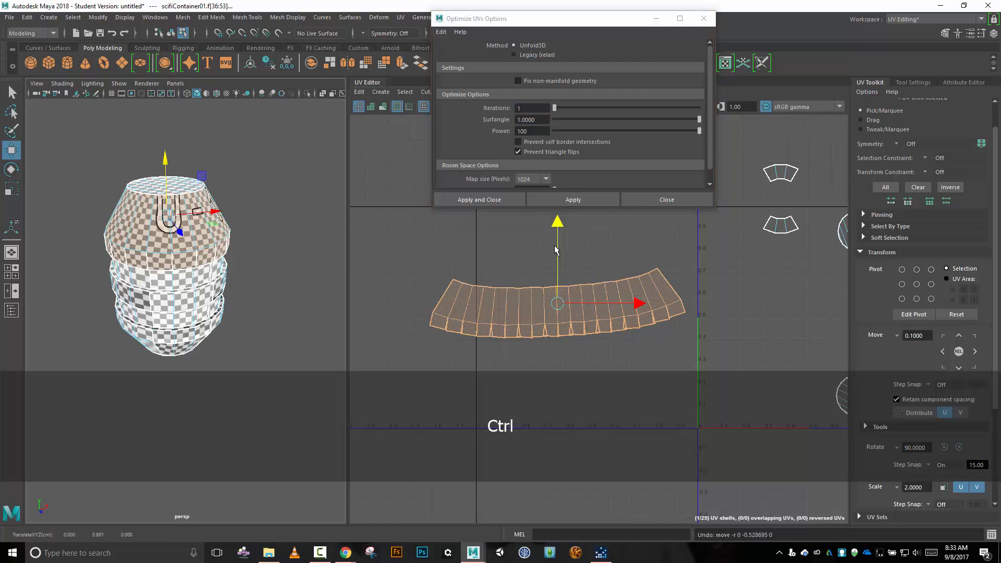
Keep applying Optimize to the strip, nudging it upward between runs, until it relaxes into an evenly curved arc.
{"action": "mouse_move", "coordinate": [557, 217]}
{"action": "left_mouse_down"}
{"action": "mouse_move", "coordinate": [557, 250]}
{"action": "mouse_move", "coordinate": [563, 208]}
{"action": "mouse_move", "coordinate": [569, 218]}
{"action": "left_mouse_up"}
{"action": "left_click", "coordinate": [599, 204]}
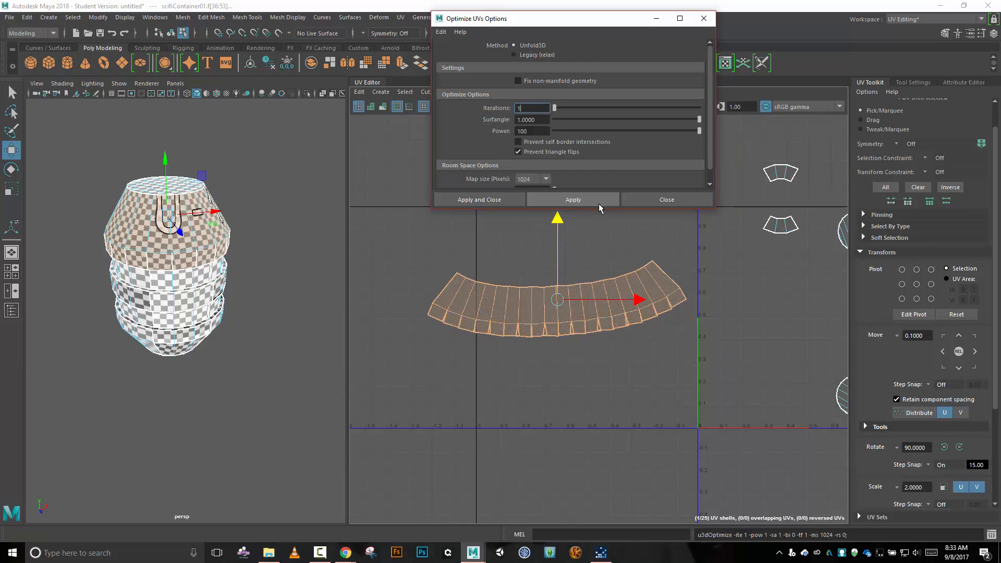
{"action": "left_click", "coordinate": [598, 203]}
{"action": "left_click", "coordinate": [599, 203]}
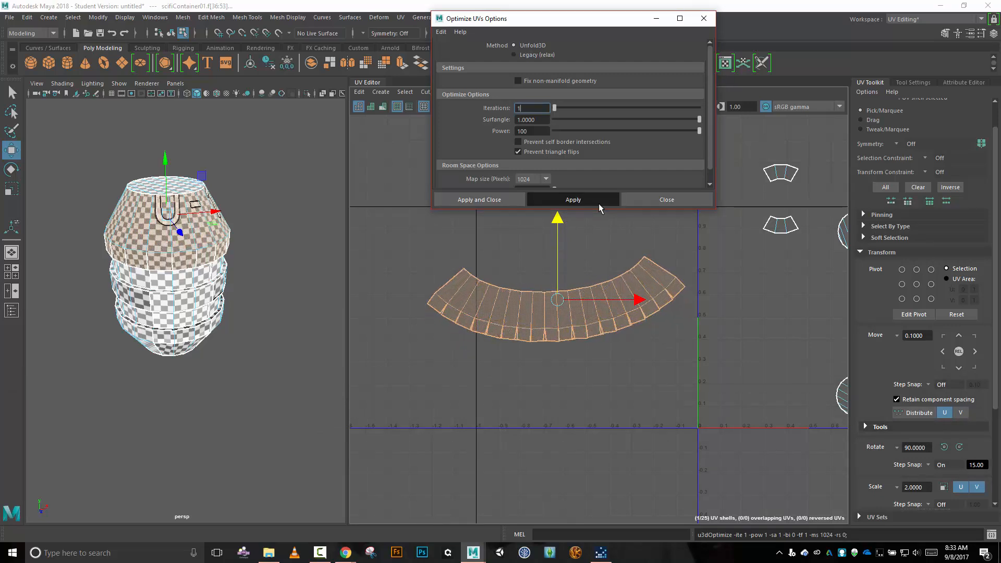
{"action": "left_click", "coordinate": [599, 204]}
{"action": "left_click_drag", "start_coordinate": [556, 224], "coordinate": [556, 215]}
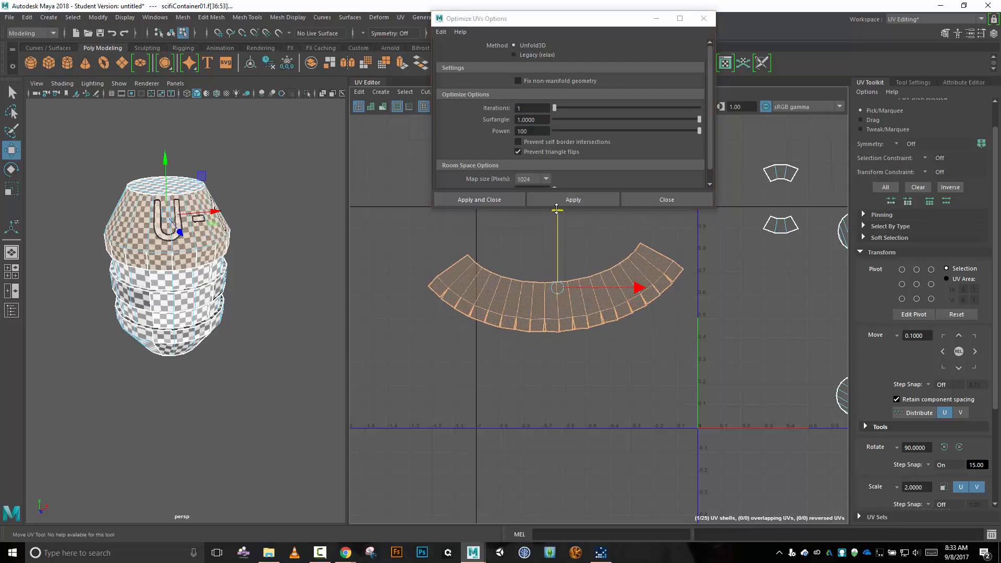
{"action": "left_click", "coordinate": [573, 204]}
{"action": "left_click", "coordinate": [573, 203]}
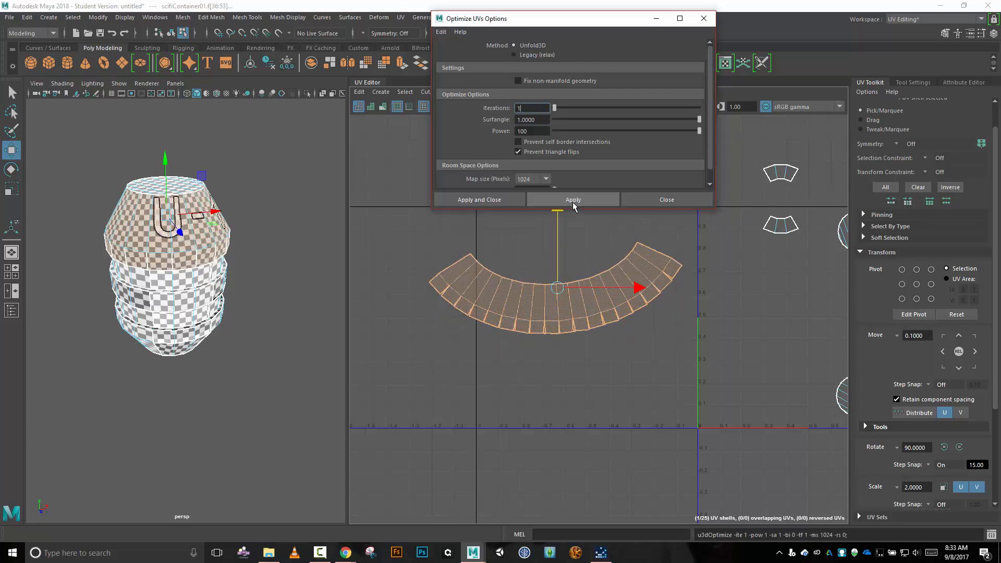
{"action": "left_click", "coordinate": [573, 203]}
{"action": "left_click", "coordinate": [573, 203]}
{"action": "left_click", "coordinate": [572, 202]}
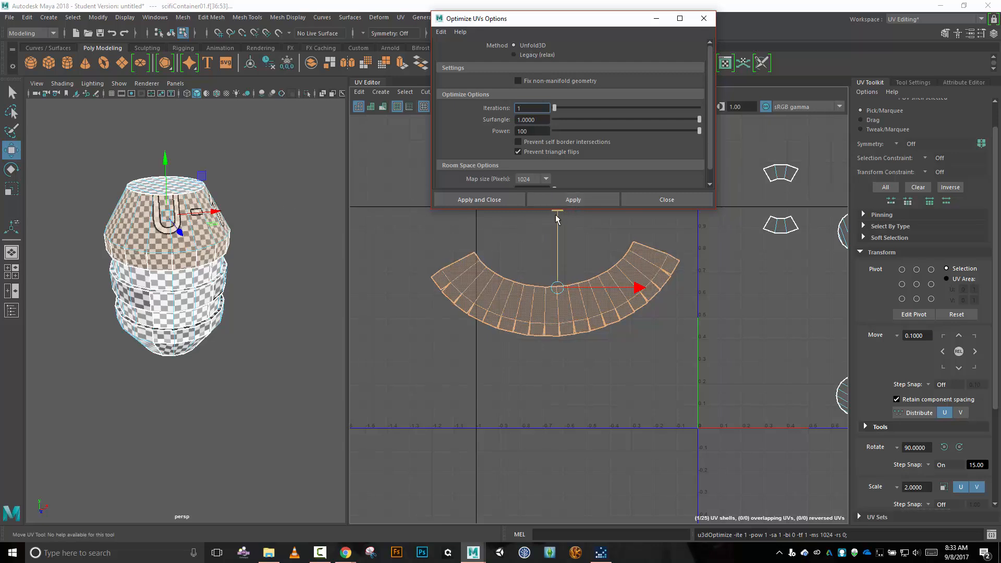
Move the optimized arc shell further left of the 0–1 tile and inspect the checker pattern around the container.
{"action": "left_click_drag", "start_coordinate": [557, 219], "coordinate": [560, 207]}
{"action": "left_click_drag", "start_coordinate": [636, 282], "coordinate": [488, 287]}
{"action": "left_click_drag", "start_coordinate": [416, 202], "coordinate": [436, 205]}
{"action": "scroll", "coordinate": [248, 185], "scroll_direction": "up", "scroll_amount": 5}
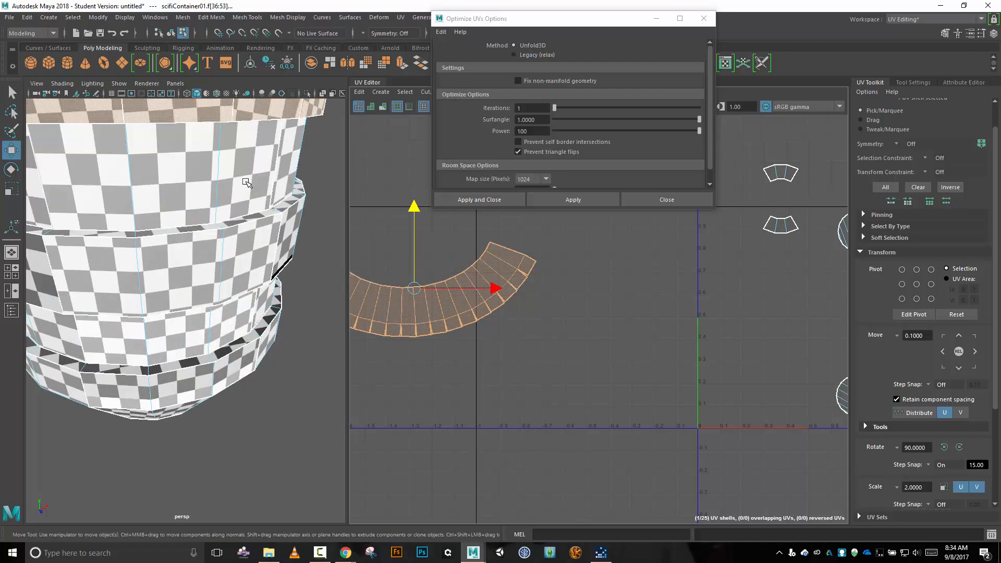
{"action": "scroll", "coordinate": [249, 182], "scroll_direction": "down", "scroll_amount": 2}
{"action": "left_click_drag", "start_coordinate": [265, 163], "coordinate": [258, 197], "text": "alt"}
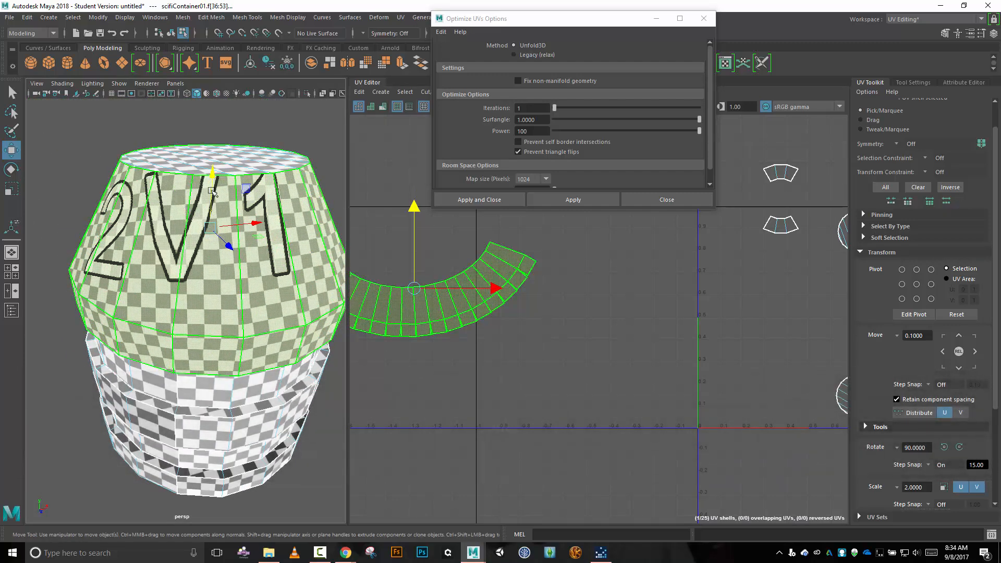
Place the arc shell slightly lower and closer to the 0–1 tile's left side, and close the Optimize UVs options.
{"action": "left_click_drag", "start_coordinate": [410, 210], "coordinate": [443, 259]}
{"action": "left_click_drag", "start_coordinate": [416, 305], "coordinate": [516, 307]}
{"action": "scroll", "coordinate": [401, 268], "scroll_direction": "down", "scroll_amount": 3}
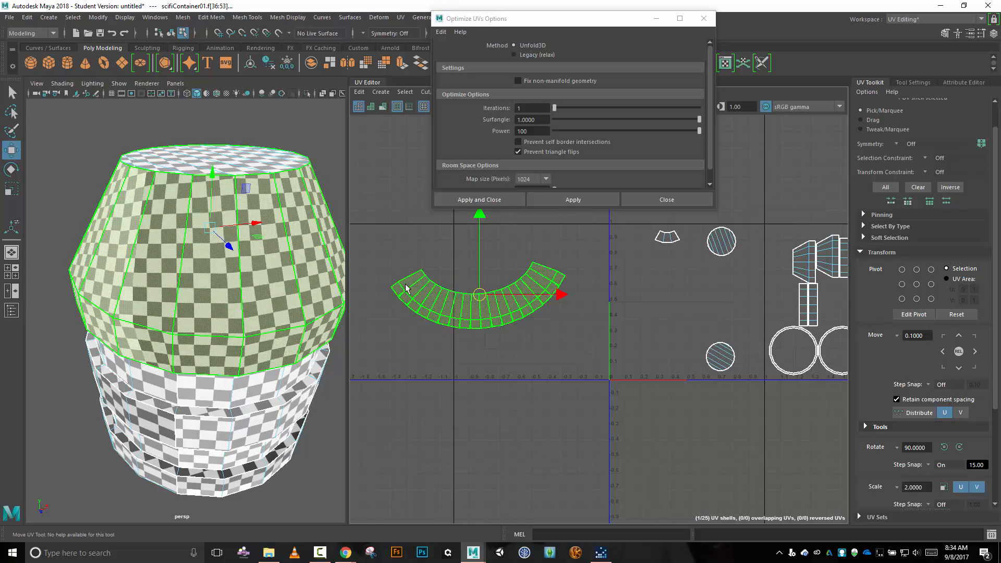
{"action": "key", "text": "alt"}
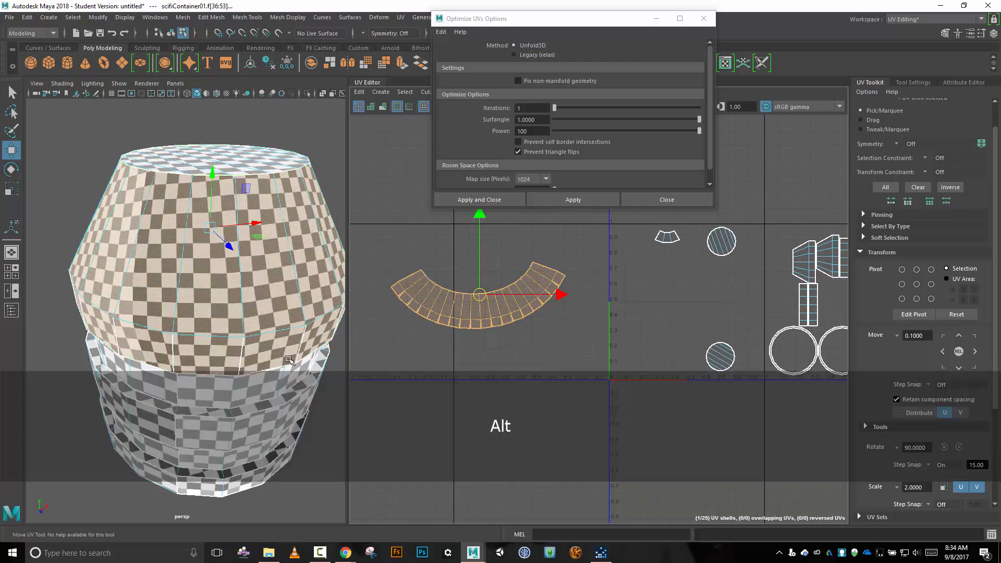
{"action": "right_click_drag", "start_coordinate": [315, 346], "coordinate": [263, 305], "text": "alt"}
{"action": "middle_click_drag", "start_coordinate": [298, 328], "coordinate": [310, 233], "text": "alt"}
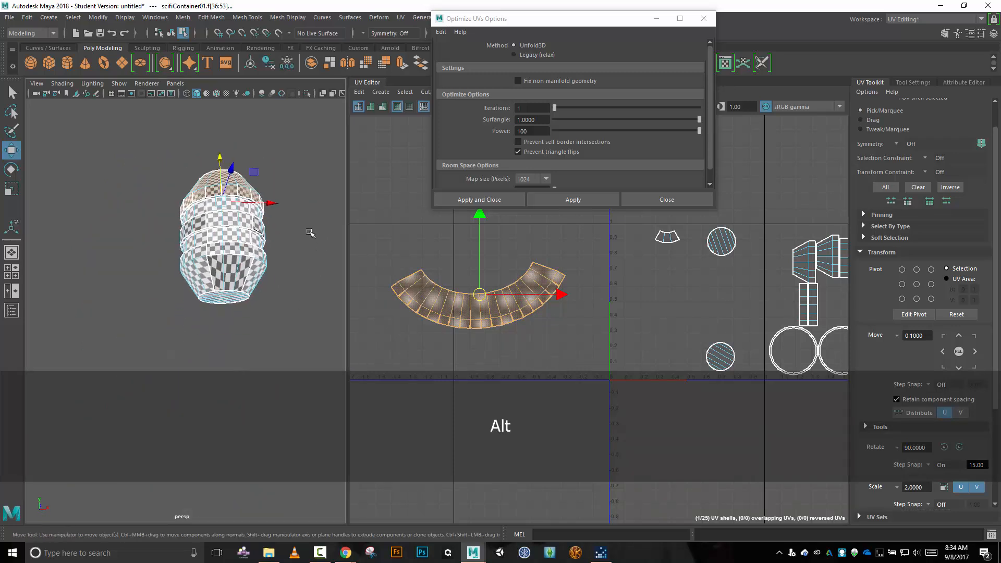
{"action": "left_click", "coordinate": [666, 198]}
Select the first three UV shells around the container's lower ring, starting with the narrow band strip above the tapered faces.
{"action": "scroll", "coordinate": [268, 307], "scroll_direction": "up", "scroll_amount": 5}
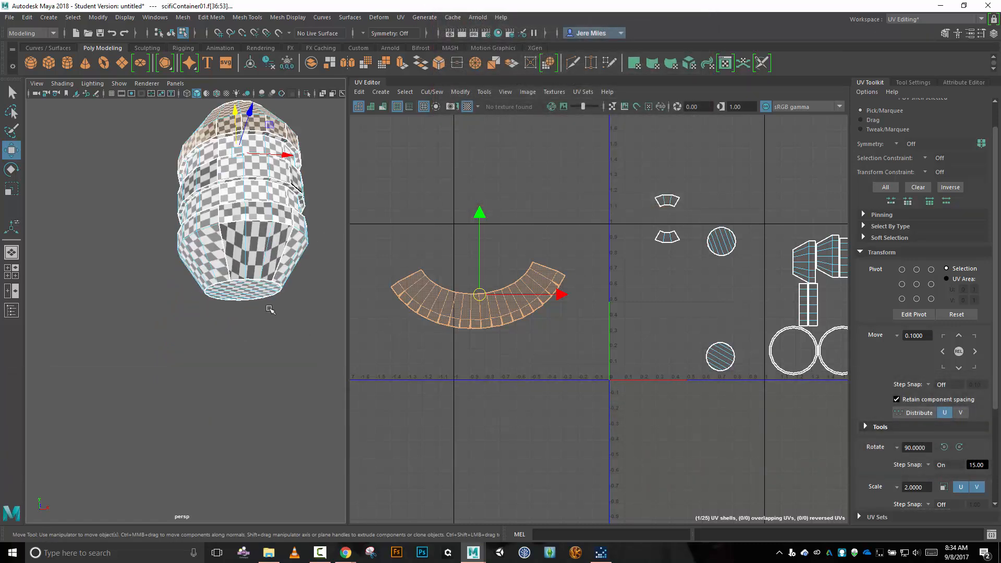
{"action": "middle_click_drag", "start_coordinate": [272, 300], "coordinate": [191, 314], "text": "alt"}
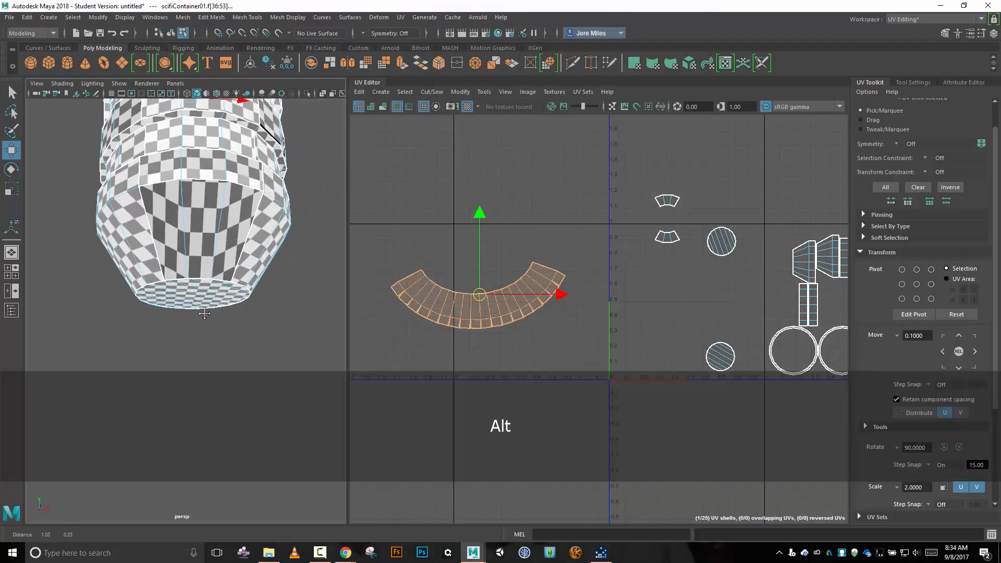
{"action": "right_click_drag", "start_coordinate": [424, 224], "coordinate": [382, 212]}
{"action": "left_click", "coordinate": [216, 171]}
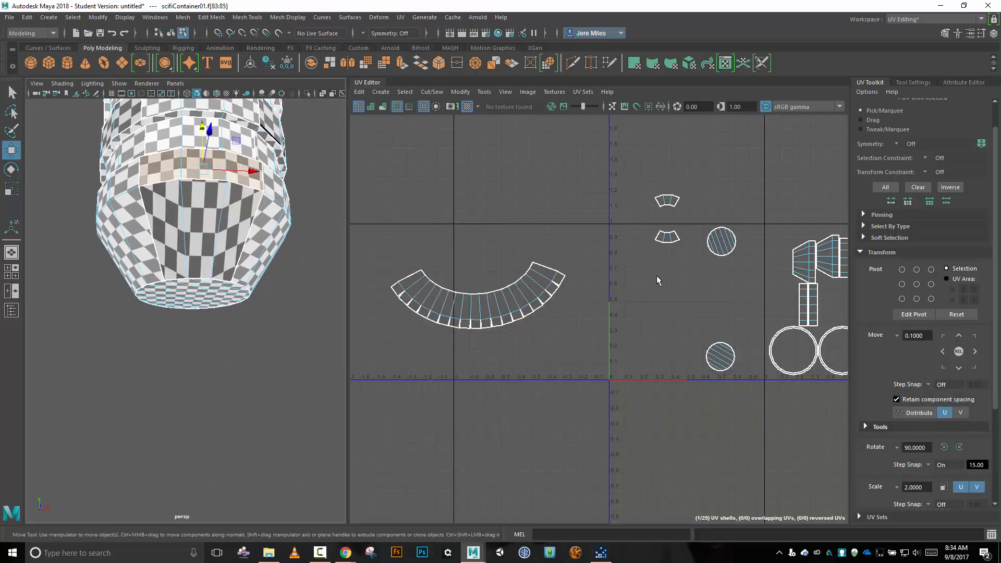
{"action": "scroll", "coordinate": [664, 277], "scroll_direction": "down", "scroll_amount": 2}
{"action": "scroll", "coordinate": [665, 280], "scroll_direction": "down", "scroll_amount": 2}
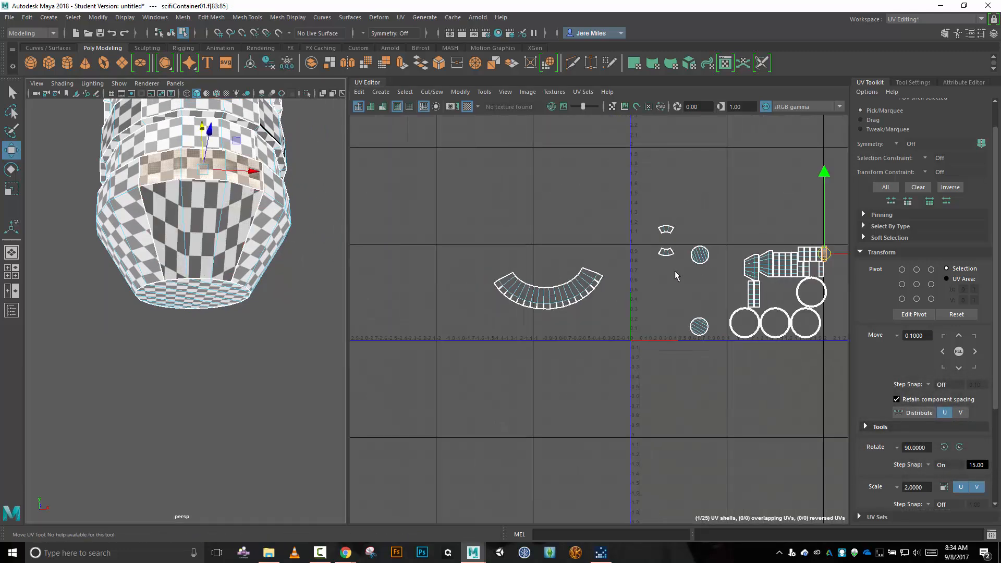
{"action": "key", "text": "shift"}
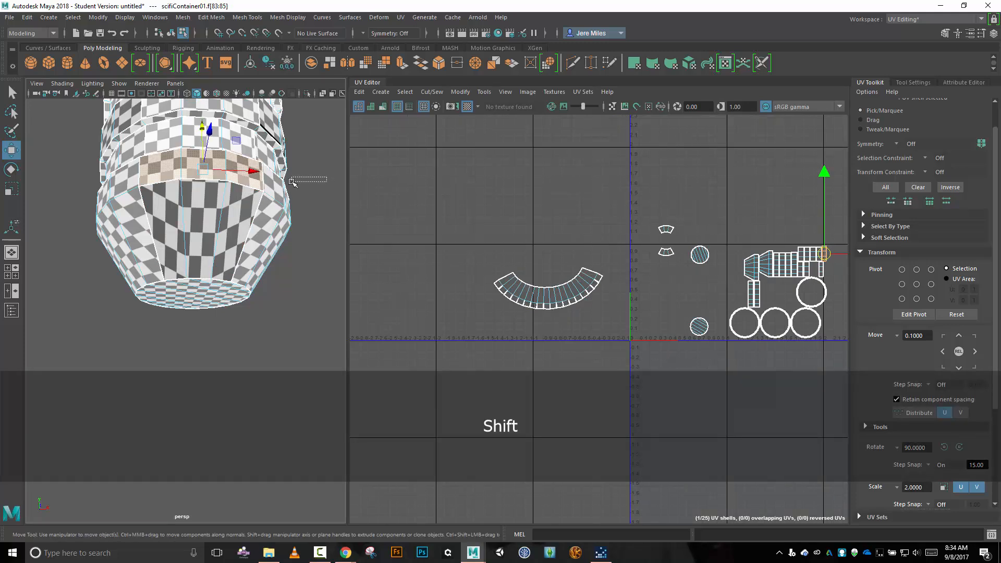
{"action": "left_click_drag", "start_coordinate": [325, 191], "coordinate": [238, 247], "text": "alt"}
{"action": "left_click", "coordinate": [238, 247], "text": "shift"}
{"action": "left_click_drag", "start_coordinate": [334, 243], "coordinate": [198, 231], "text": "alt"}
{"action": "left_click", "coordinate": [198, 222], "text": "shift"}
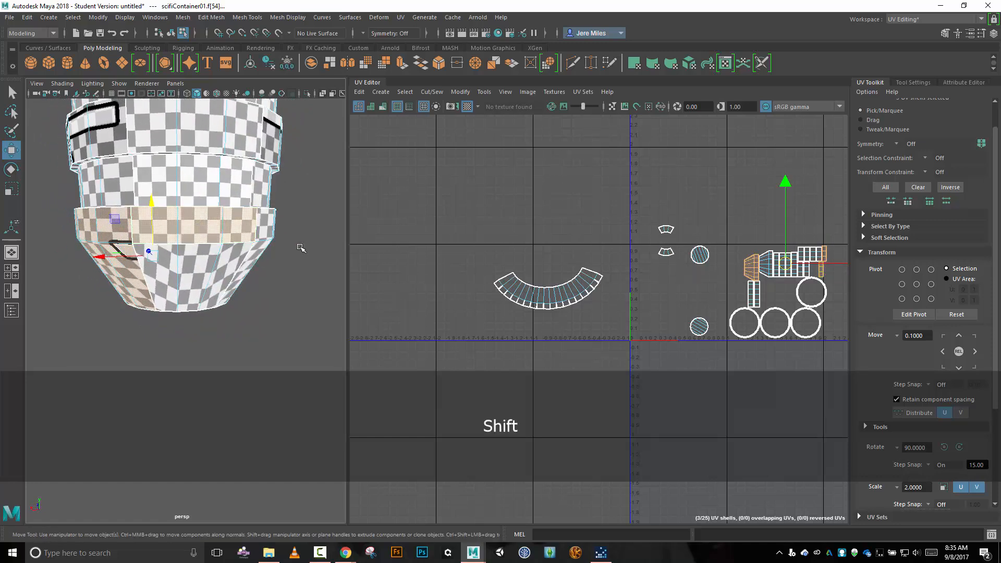
Add the remaining tapered and band shells of the lower ring to the selection and move all six above the arc shell.
{"action": "left_click", "coordinate": [229, 267], "text": "shift"}
{"action": "left_click_drag", "start_coordinate": [304, 258], "coordinate": [201, 245], "text": "alt"}
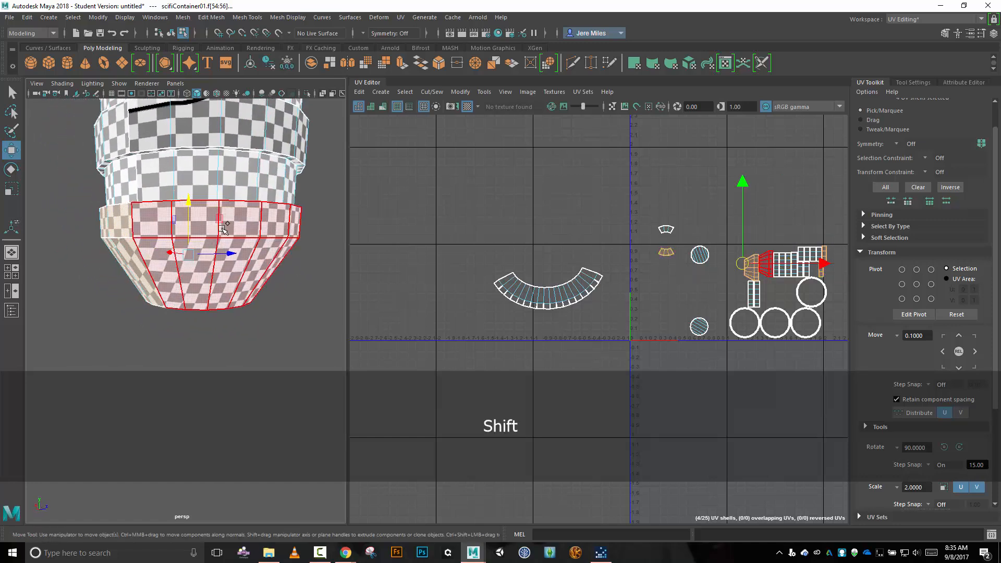
{"action": "left_click", "coordinate": [218, 219], "text": "shift"}
{"action": "left_click_drag", "start_coordinate": [328, 260], "coordinate": [156, 235], "text": "alt"}
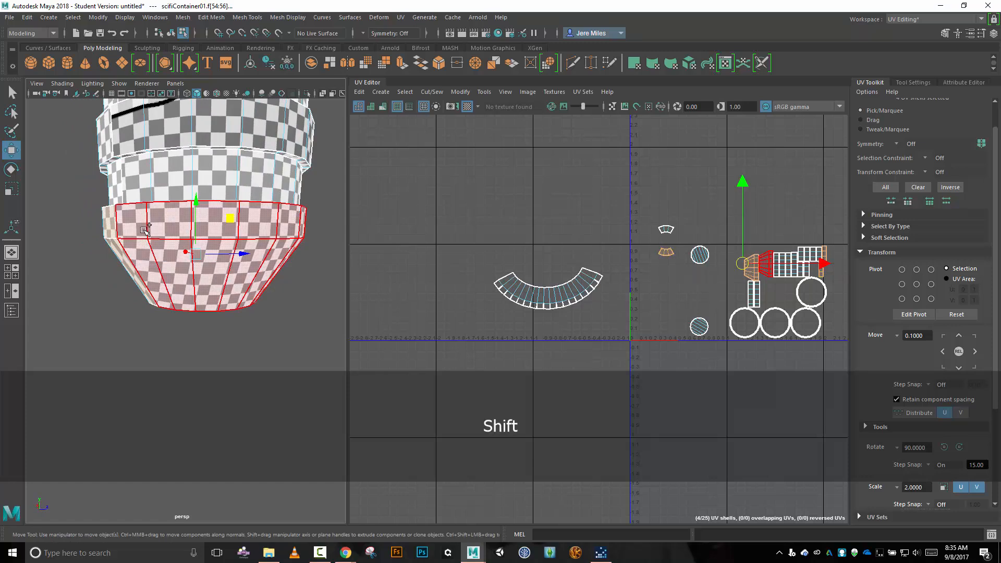
{"action": "left_click", "coordinate": [144, 232], "text": "shift"}
{"action": "left_click_drag", "start_coordinate": [325, 242], "coordinate": [199, 282], "text": "alt"}
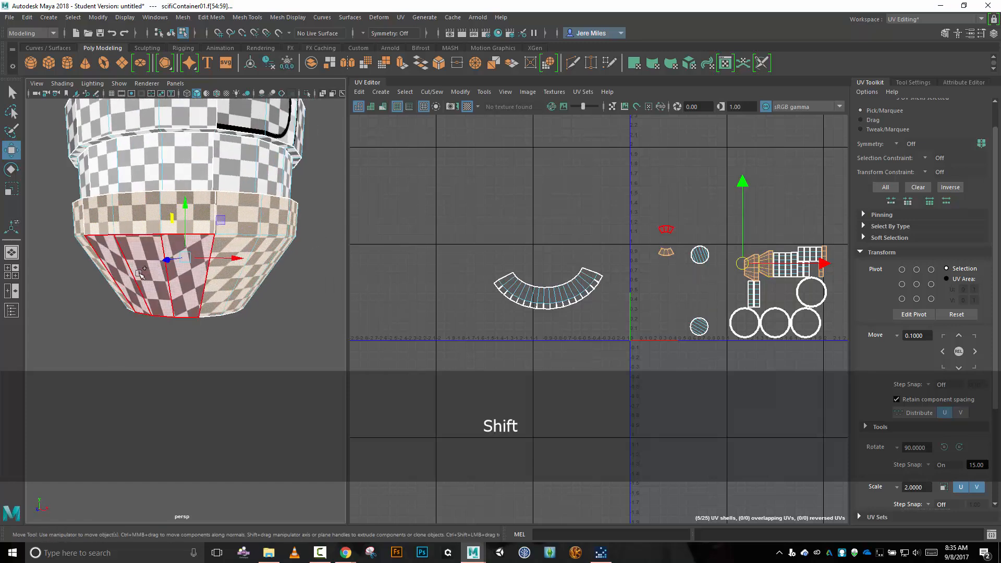
{"action": "left_click", "coordinate": [198, 282], "text": "shift"}
{"action": "left_click_drag", "start_coordinate": [307, 277], "coordinate": [209, 274], "text": "alt"}
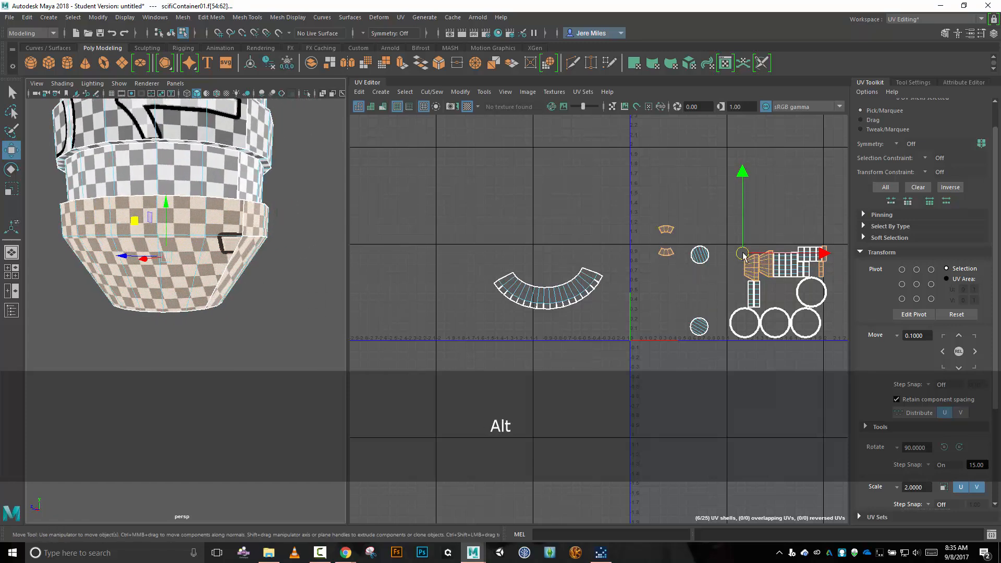
{"action": "left_click_drag", "start_coordinate": [738, 257], "coordinate": [521, 194]}
{"action": "scroll", "coordinate": [571, 217], "scroll_direction": "up", "scroll_amount": 3}
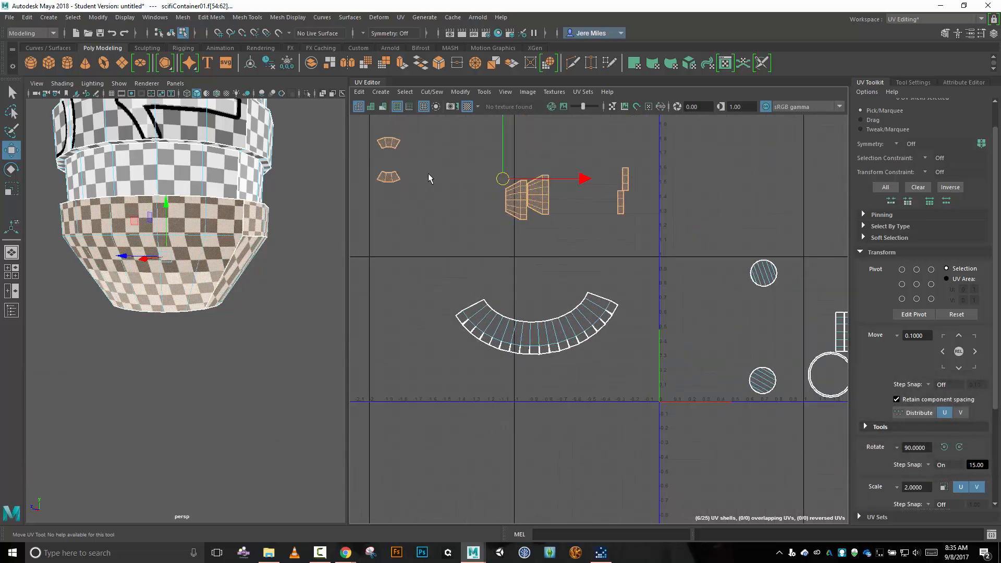
Bring the two small tapered shells closer to the large ones and separate the second large tapered shell from its neighbour.
{"action": "left_click_drag", "start_coordinate": [442, 231], "coordinate": [483, 206]}
{"action": "scroll", "coordinate": [546, 236], "scroll_direction": "up", "scroll_amount": 3}
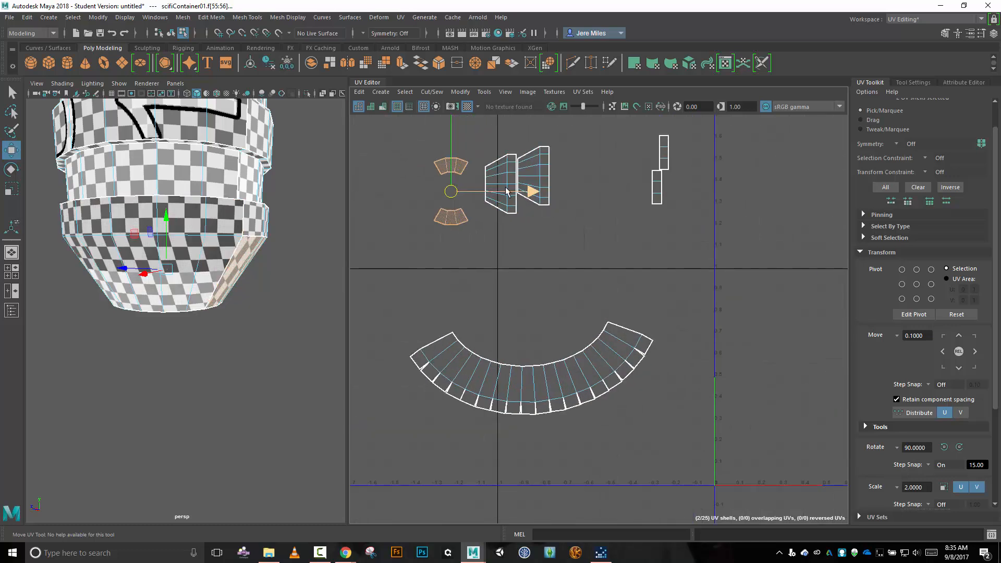
{"action": "left_click", "coordinate": [537, 175]}
{"action": "left_click_drag", "start_coordinate": [537, 177], "coordinate": [570, 199]}
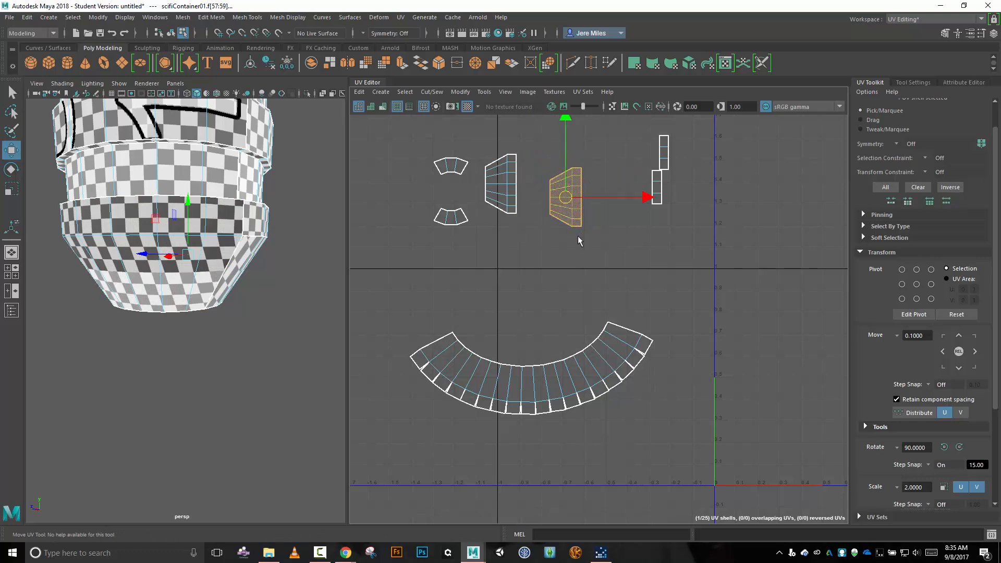
Move and Sew the upper narrow band strip onto the lower end of the separated tapered shell's band.
{"action": "right_click", "coordinate": [578, 238]}
{"action": "right_click_drag", "start_coordinate": [573, 224], "coordinate": [579, 226]}
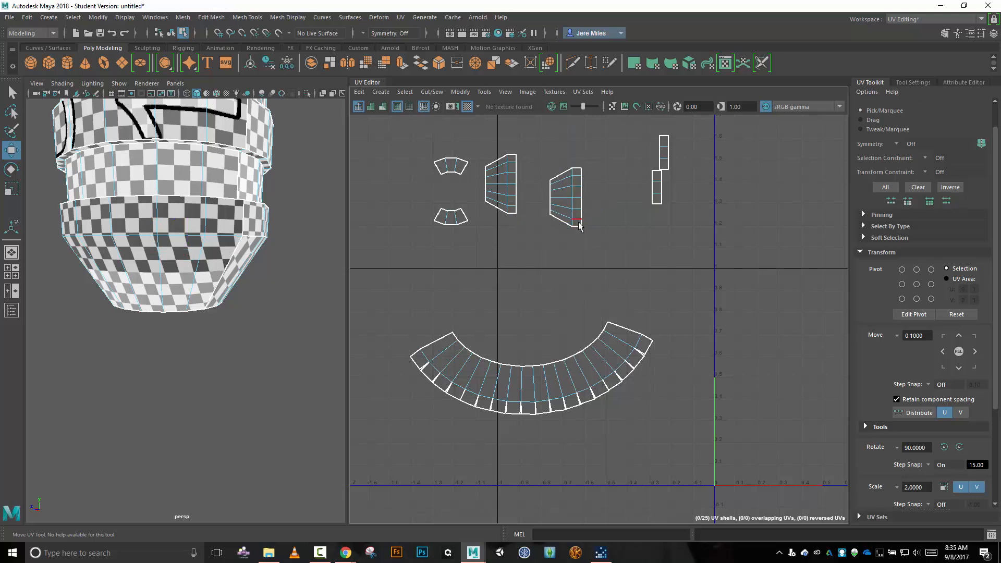
{"action": "left_click", "coordinate": [578, 228]}
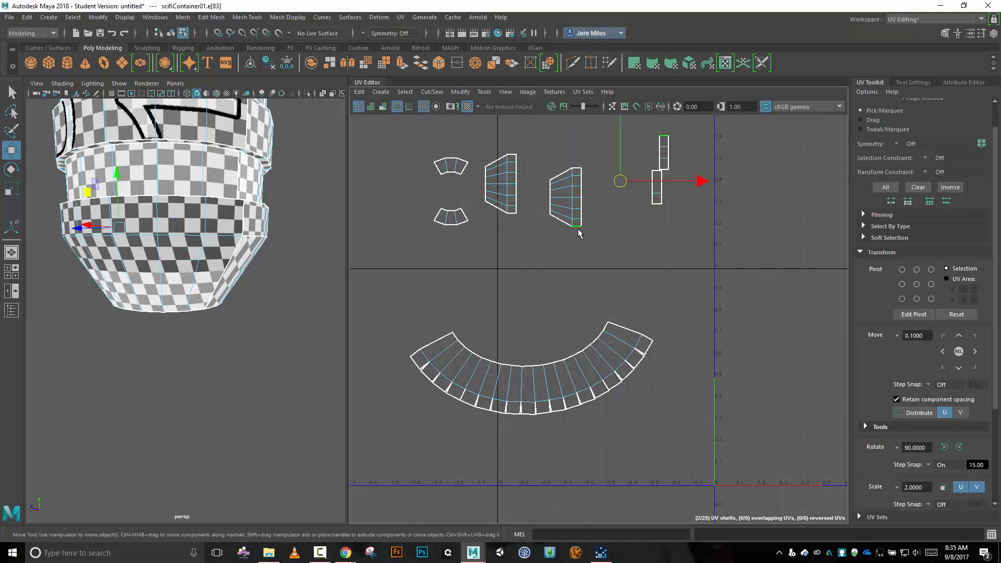
{"action": "left_click", "coordinate": [432, 92]}
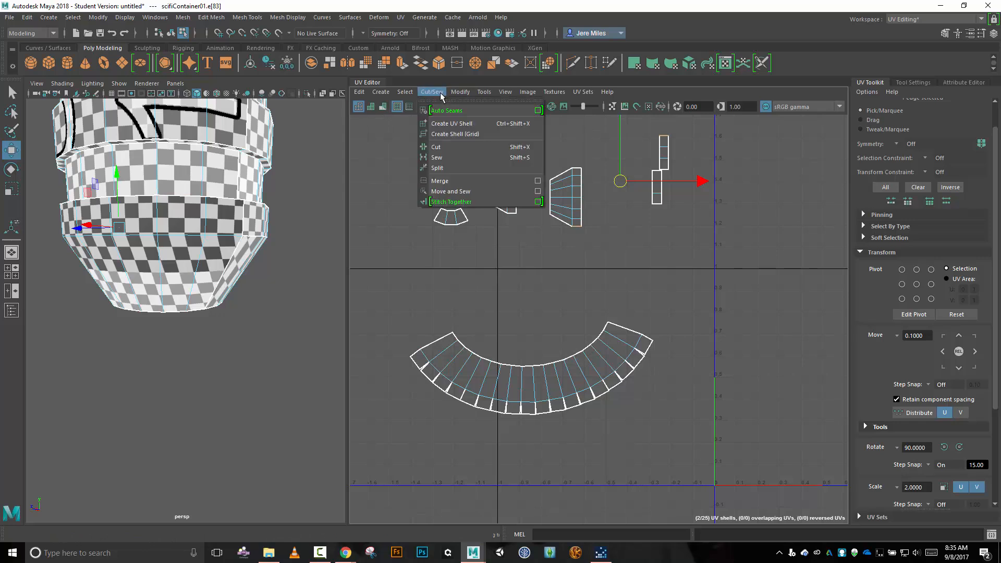
{"action": "left_click", "coordinate": [454, 191]}
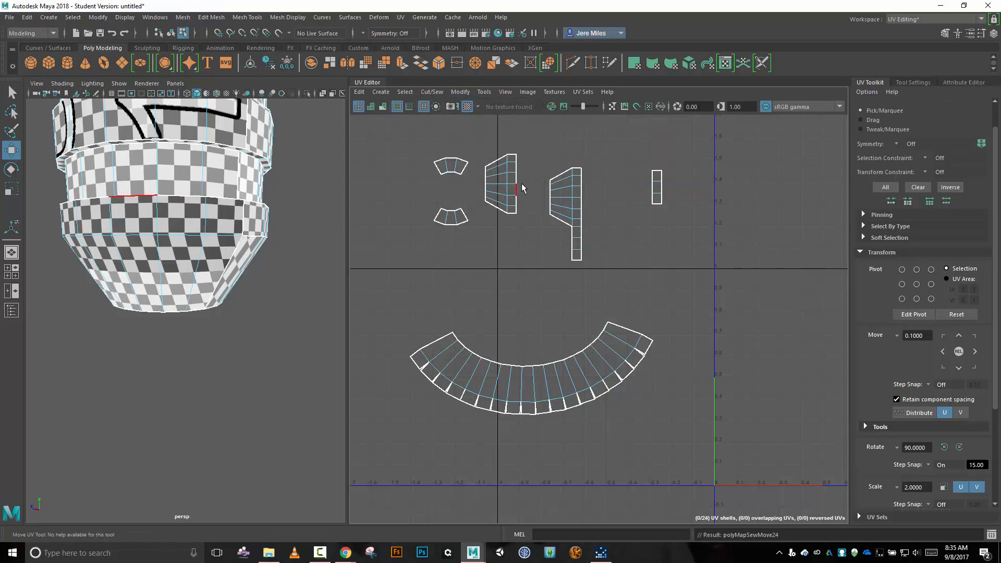
Move and Sew the remaining band strip onto the shell's upper end, and attach the other large tapered shell above that strip.
{"action": "left_click", "coordinate": [577, 169]}
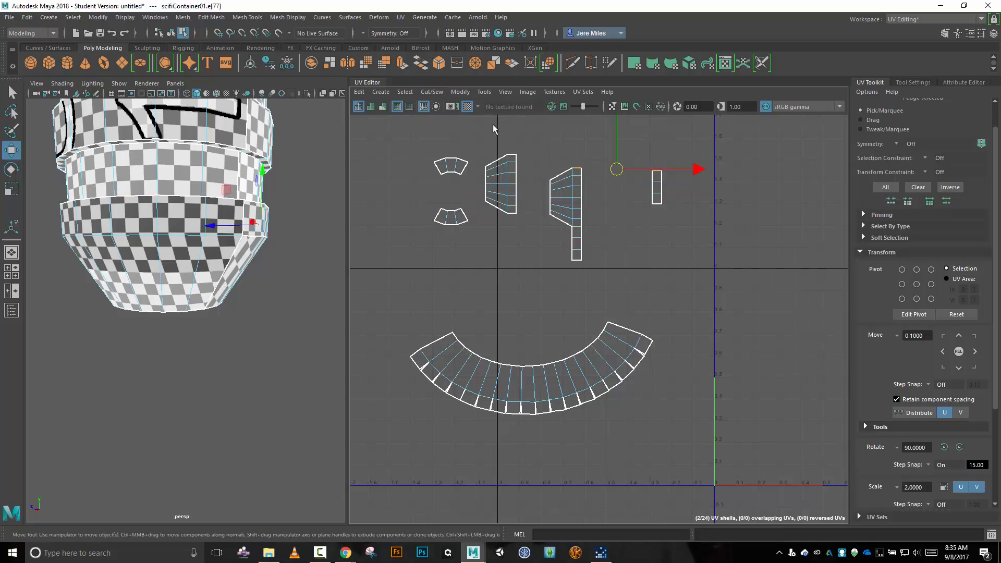
{"action": "left_click", "coordinate": [437, 92]}
{"action": "left_click", "coordinate": [466, 193]}
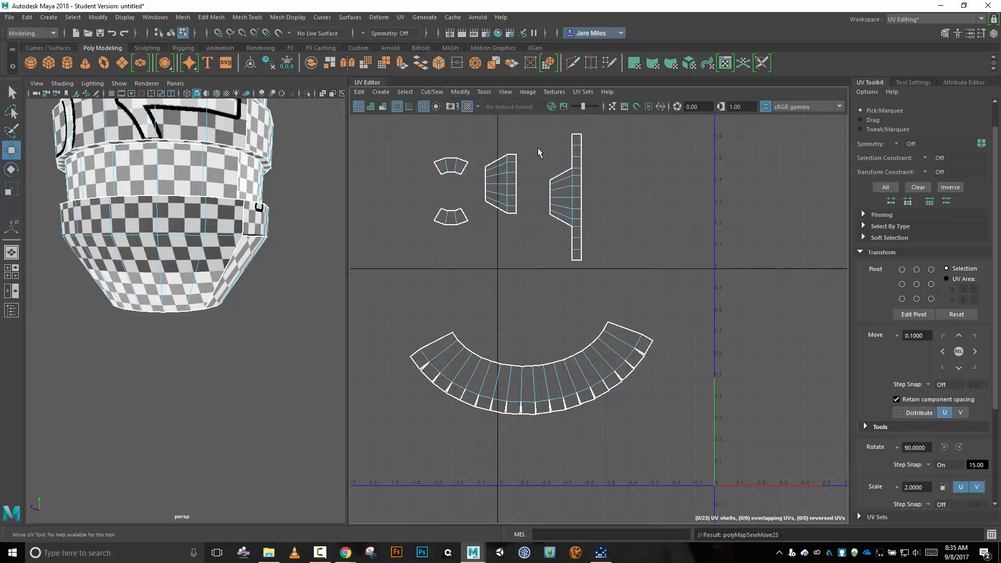
{"action": "left_click", "coordinate": [577, 136]}
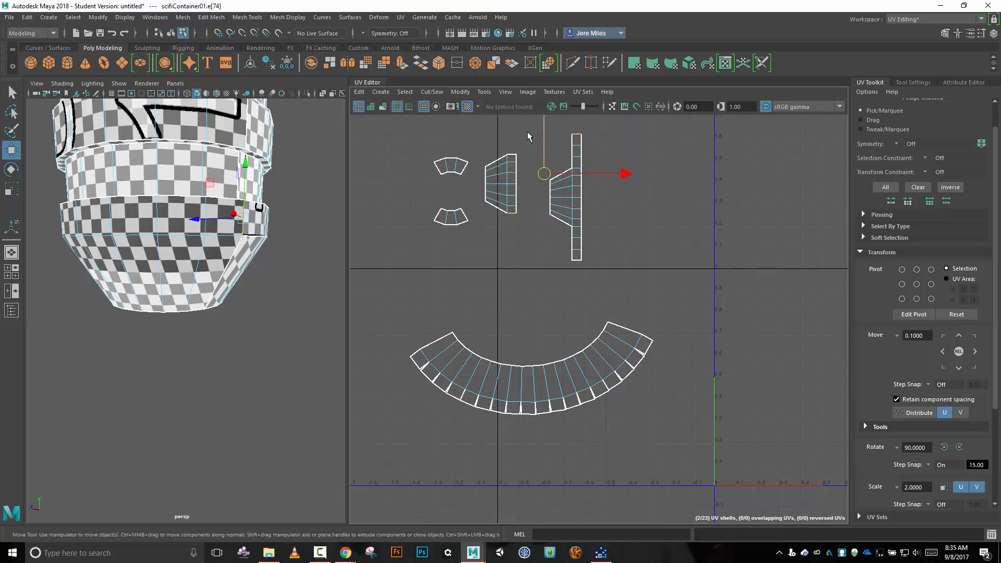
{"action": "left_click", "coordinate": [438, 93]}
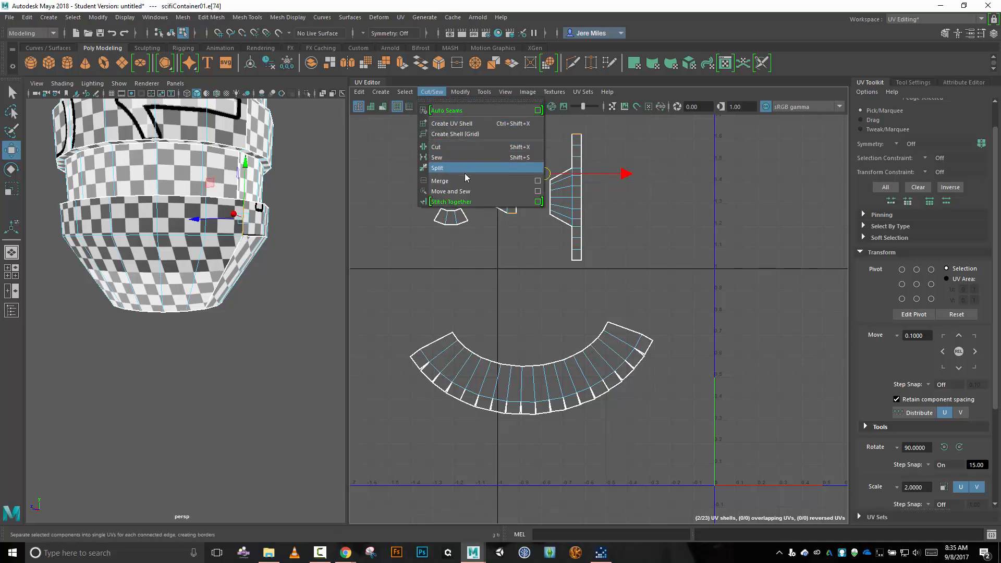
{"action": "left_click", "coordinate": [471, 191]}
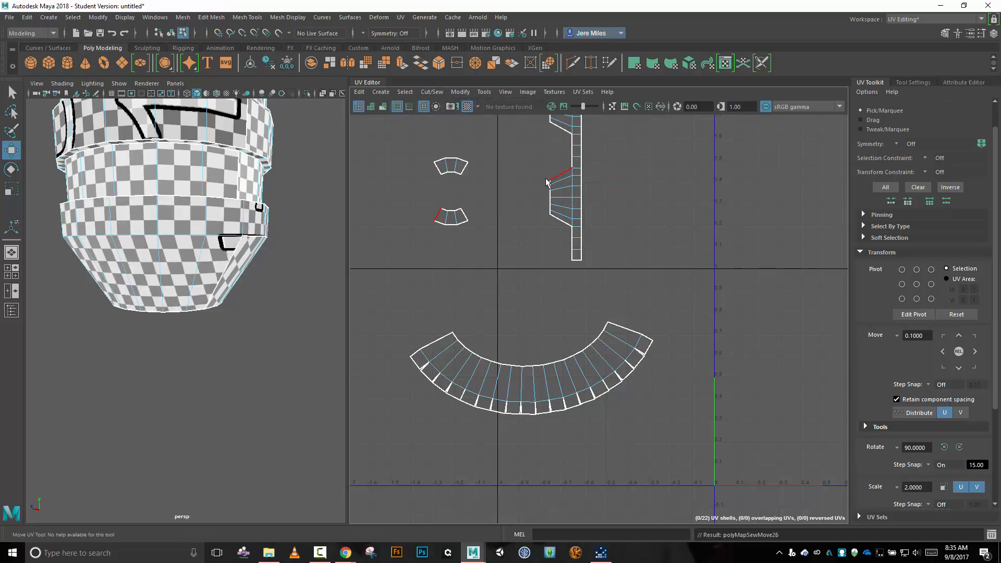
Move and Sew the lower small tapered shell onto the band edges between the two large tapered sections.
{"action": "left_click", "coordinate": [572, 165]}
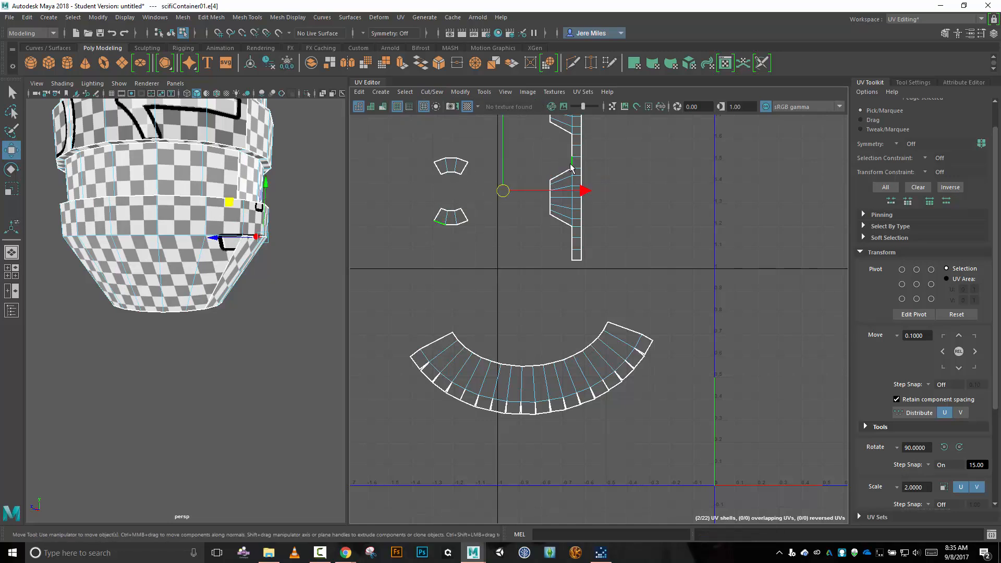
{"action": "left_click", "coordinate": [572, 152], "text": "shift"}
{"action": "left_click", "coordinate": [572, 147], "text": "shift"}
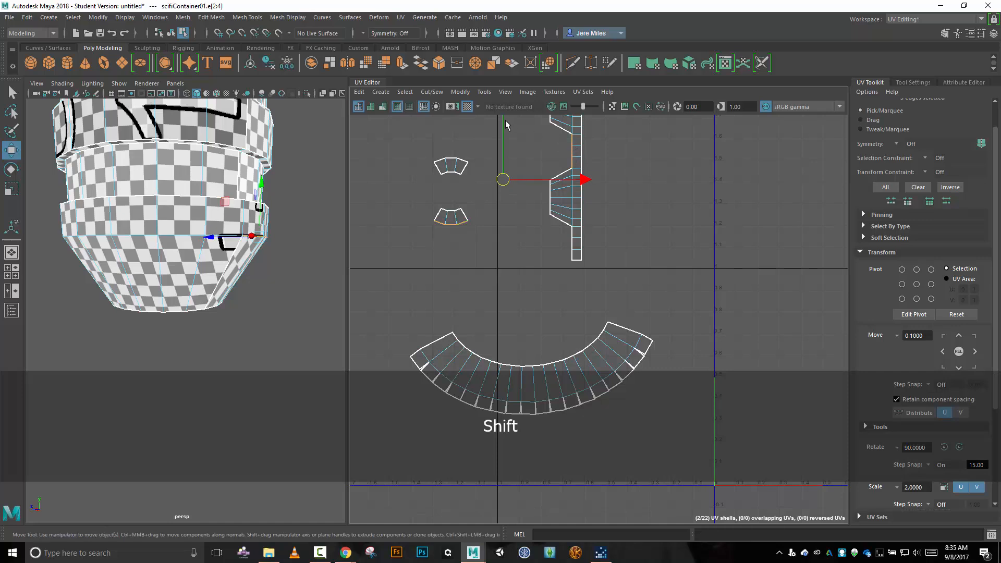
{"action": "left_click", "coordinate": [432, 92]}
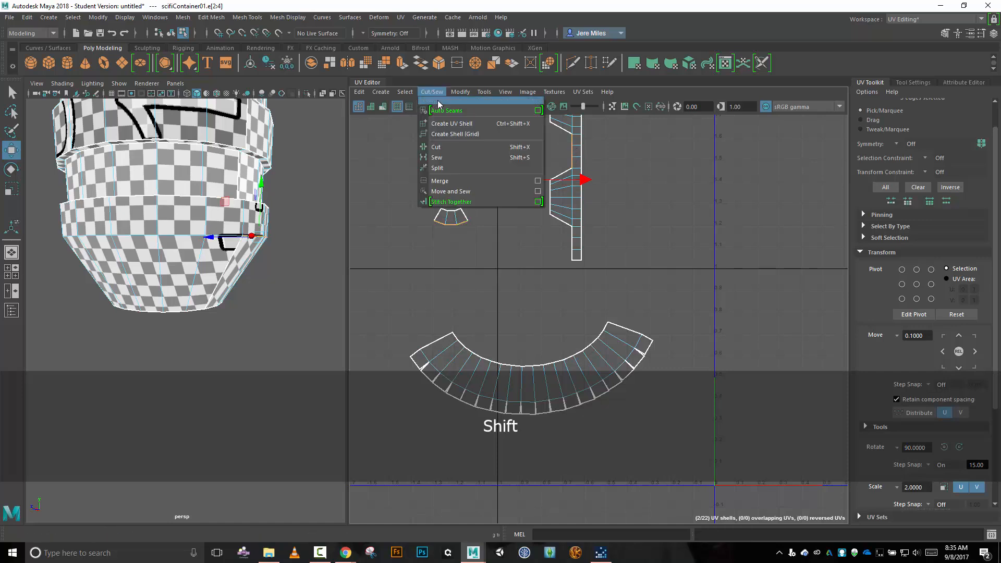
{"action": "left_click", "coordinate": [468, 190]}
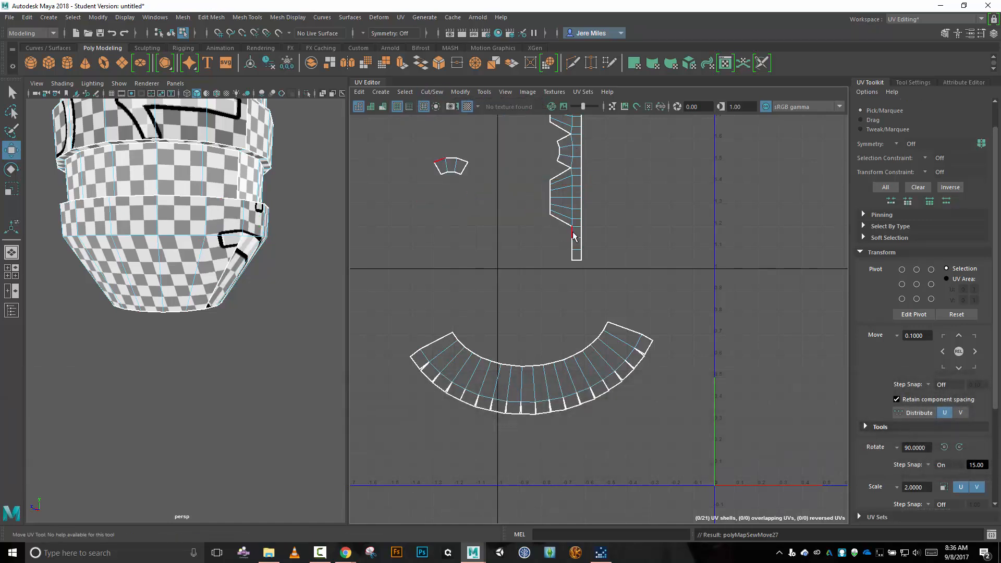
Move and Sew the last small tapered shell onto the free inner edges of the lowest part of the band.
{"action": "left_click", "coordinate": [573, 236]}
{"action": "left_click", "coordinate": [572, 258], "text": "shift"}
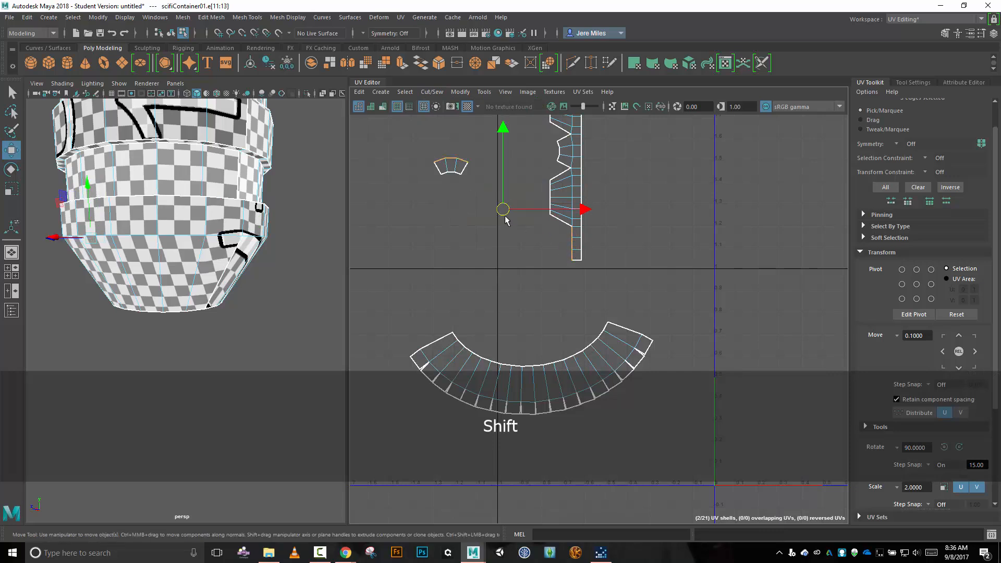
{"action": "left_click", "coordinate": [430, 92]}
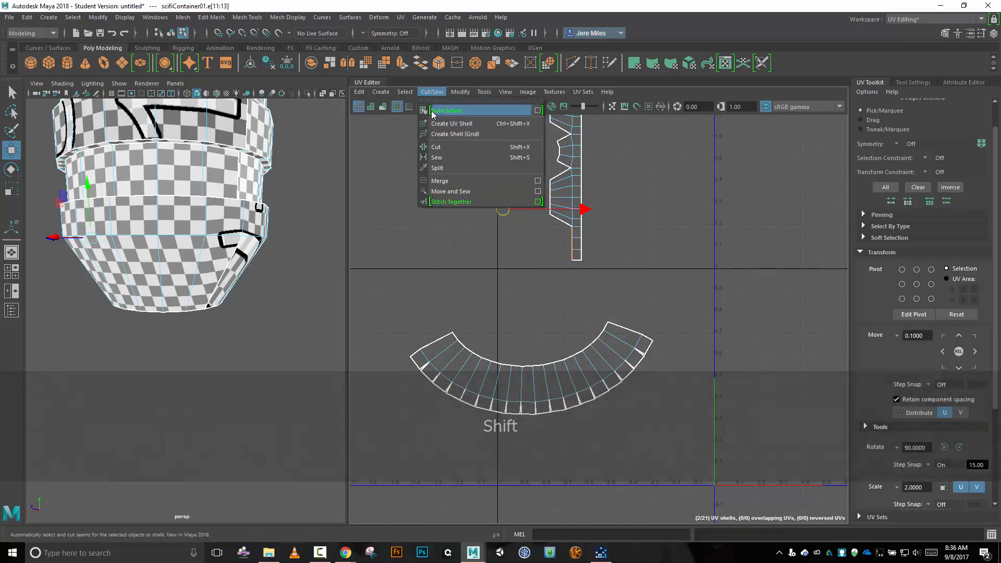
{"action": "left_click", "coordinate": [465, 192]}
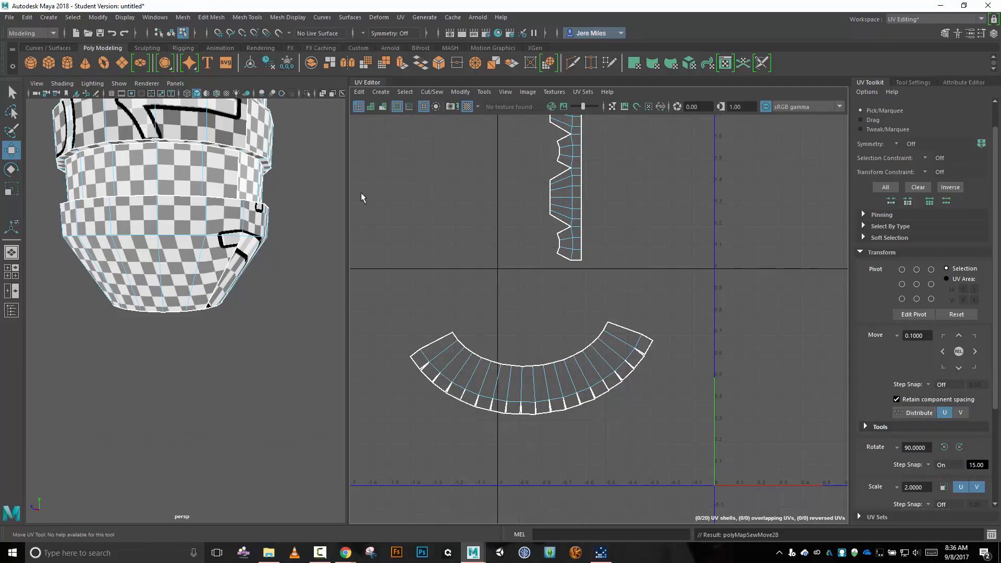
Rotate the joined lower-ring shell 90 degrees so its straight band lies on top, and place it just above the arc shell.
{"action": "left_click_drag", "start_coordinate": [305, 193], "coordinate": [245, 177], "text": "alt"}
{"action": "right_click_drag", "start_coordinate": [630, 175], "coordinate": [577, 161]}
{"action": "left_click", "coordinate": [569, 166]}
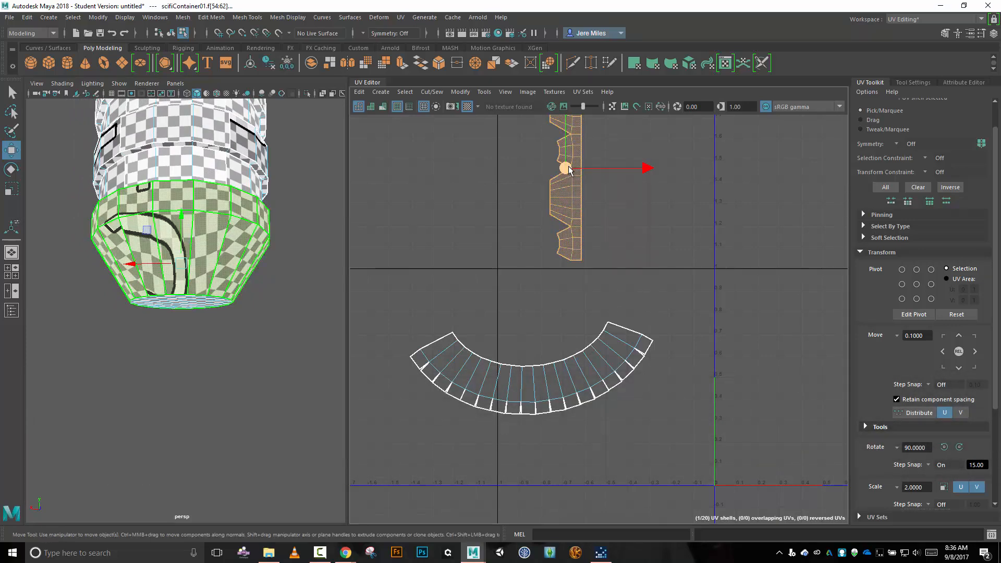
{"action": "key", "text": "e"}
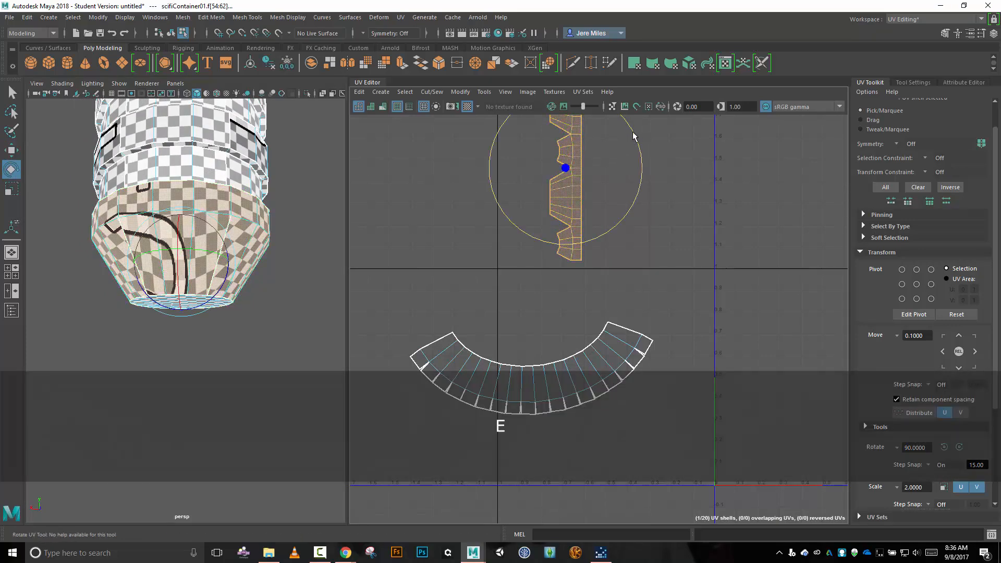
{"action": "left_click_drag", "start_coordinate": [634, 137], "coordinate": [546, 118]}
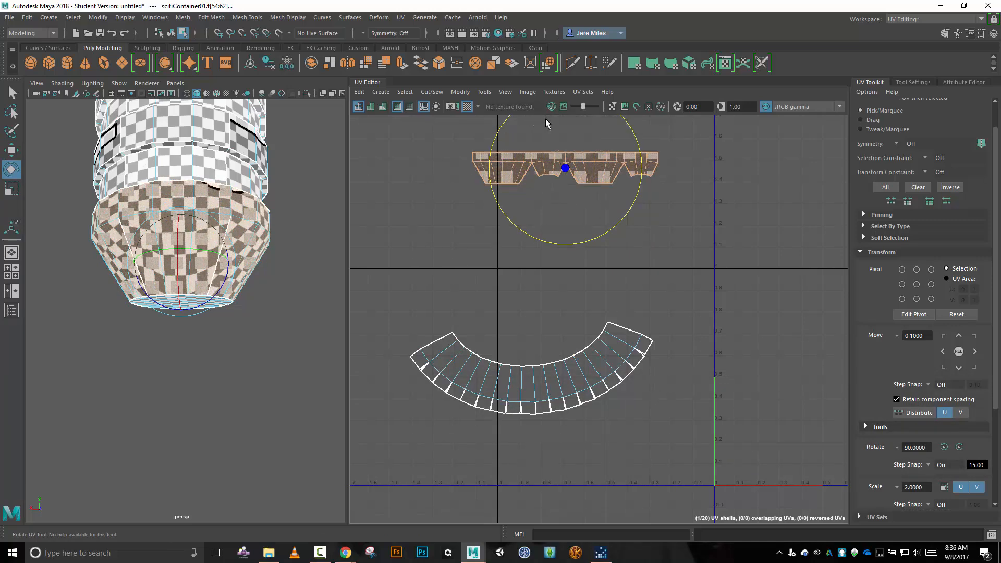
{"action": "key", "text": "w"}
{"action": "left_click_drag", "start_coordinate": [566, 170], "coordinate": [580, 294]}
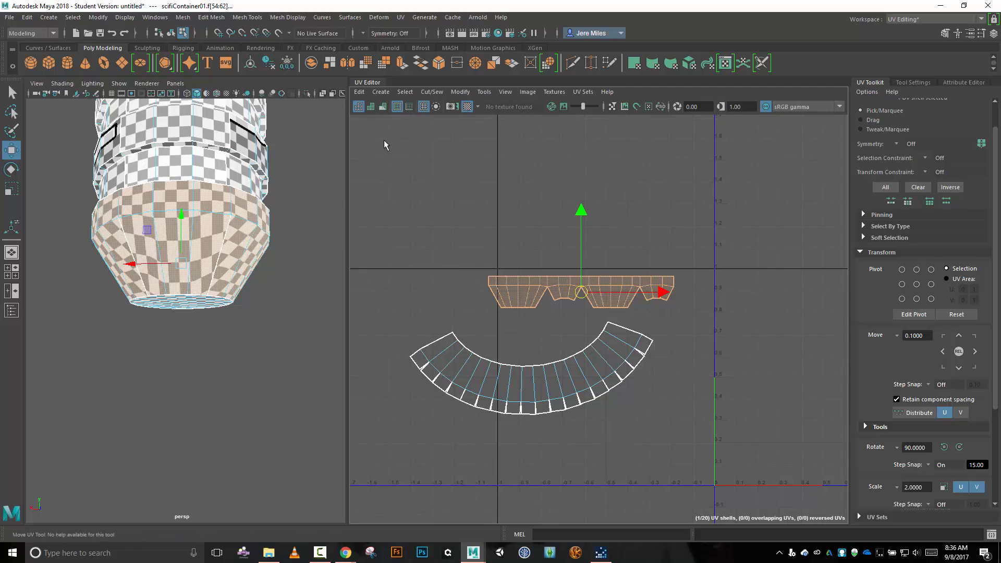
Show the UV texture image while moving the joined lower-ring shell into the 0–1 tile between the two circular shells, and hide the image again.
{"action": "left_click_drag", "start_coordinate": [348, 153], "coordinate": [294, 151]}
{"action": "left_click", "coordinate": [455, 107]}
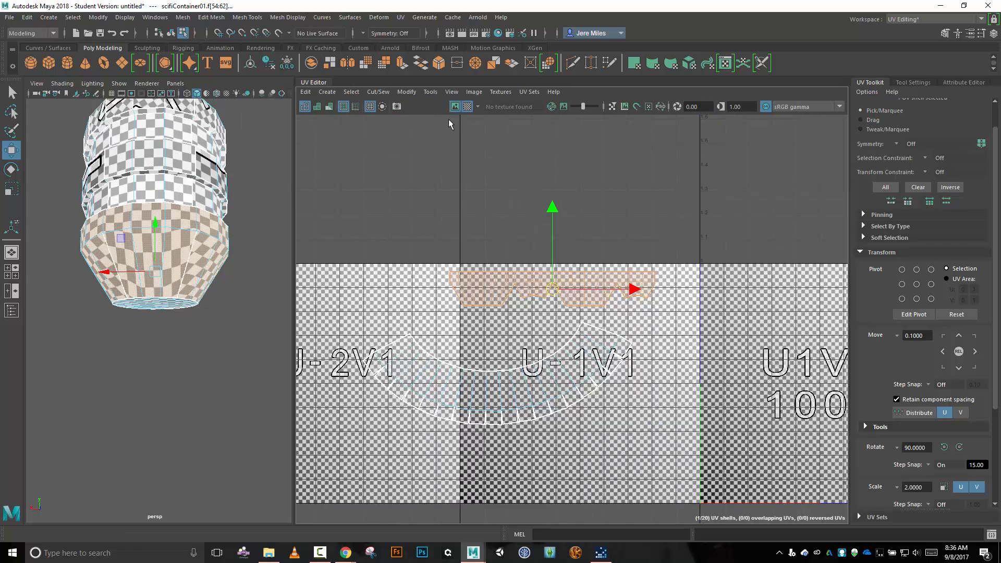
{"action": "left_click_drag", "start_coordinate": [554, 290], "coordinate": [815, 379]}
{"action": "middle_click_drag", "start_coordinate": [749, 455], "coordinate": [530, 365], "text": "alt"}
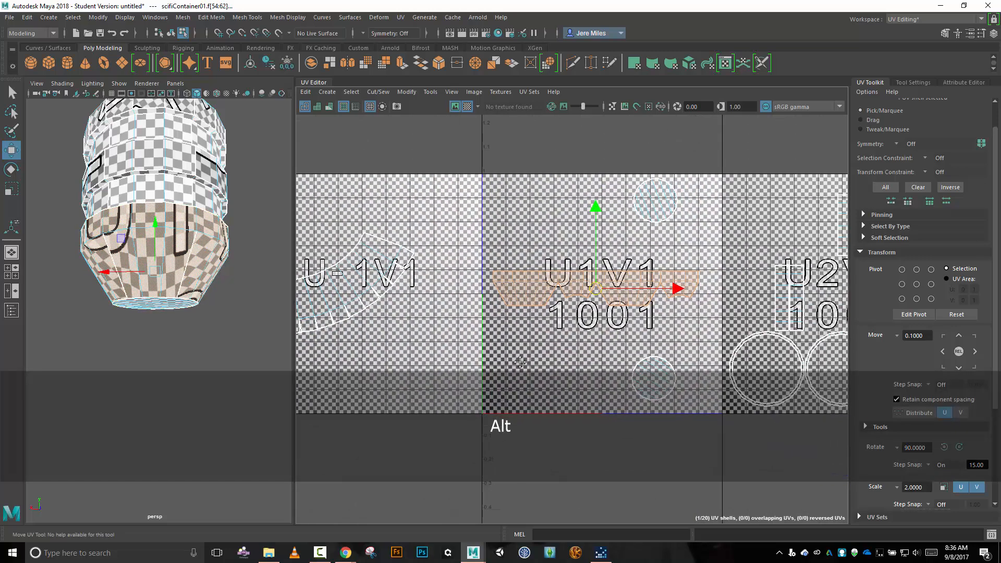
{"action": "left_click", "coordinate": [455, 106]}
{"action": "left_click_drag", "start_coordinate": [292, 154], "coordinate": [368, 155]}
{"action": "left_click_drag", "start_coordinate": [639, 292], "coordinate": [626, 284]}
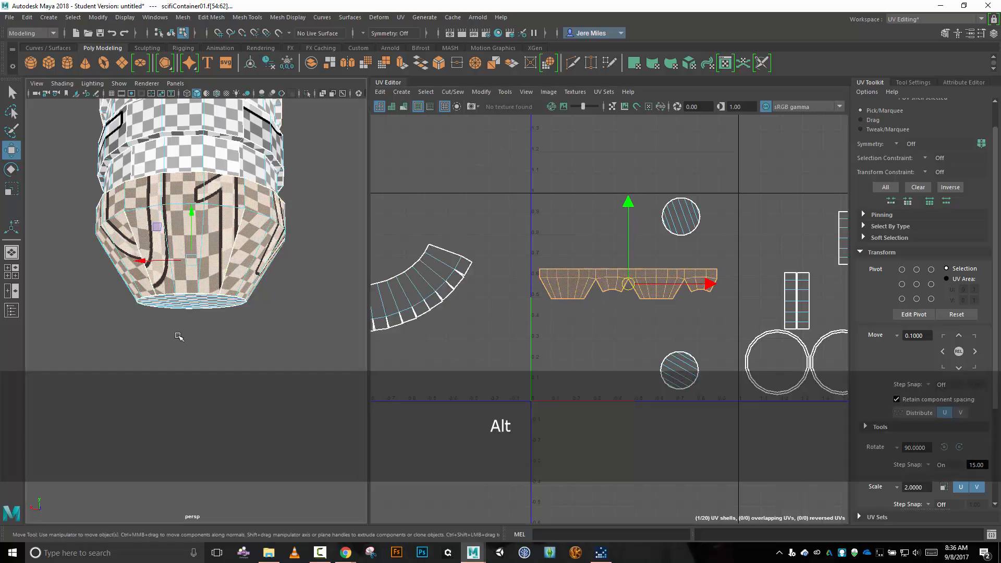
Select the interior vertical edges in the first large tapered section of the lower-ring shell, leaving the band edges out.
{"action": "left_click_drag", "start_coordinate": [179, 336], "coordinate": [234, 331], "text": "alt"}
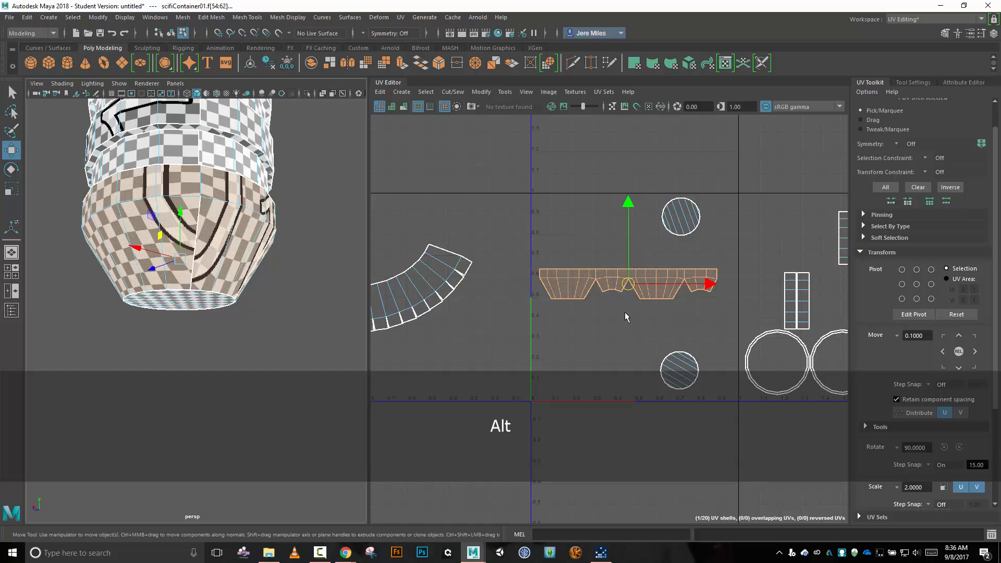
{"action": "scroll", "coordinate": [626, 308], "scroll_direction": "up", "scroll_amount": 3}
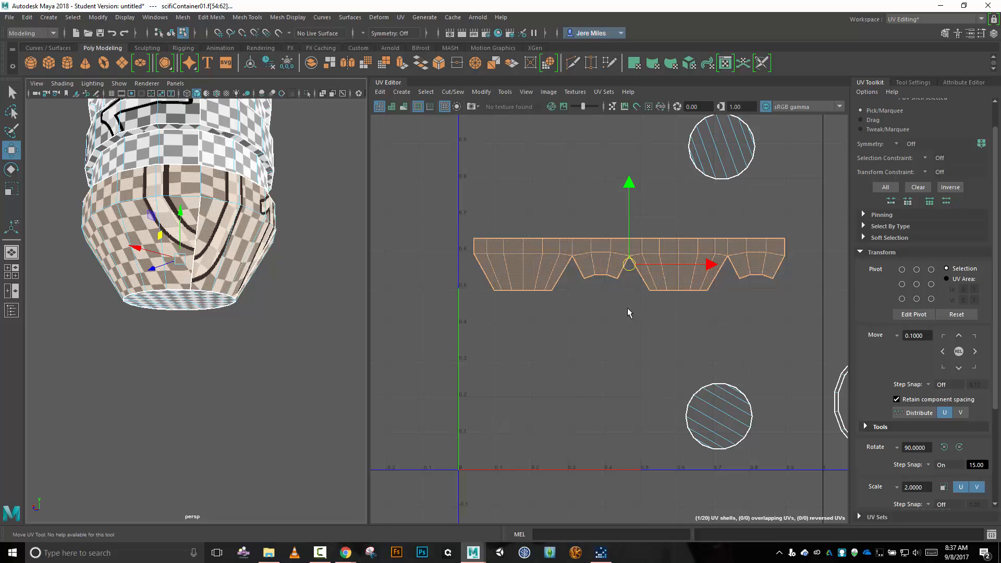
{"action": "middle_click_drag", "start_coordinate": [496, 322], "coordinate": [594, 277], "text": "alt"}
{"action": "right_click", "coordinate": [651, 287]}
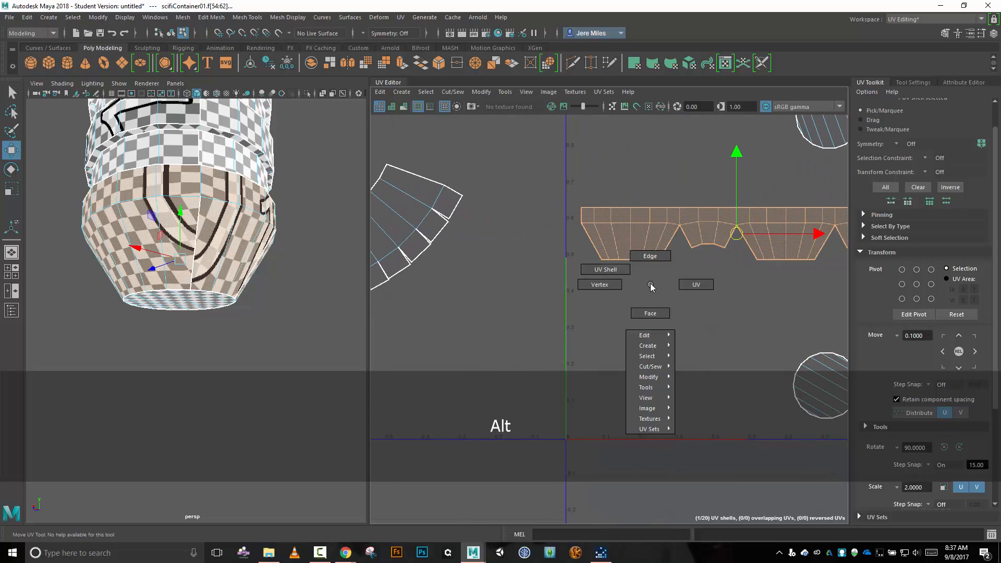
{"action": "right_click_drag", "start_coordinate": [650, 286], "coordinate": [650, 256]}
{"action": "left_click", "coordinate": [606, 245]}
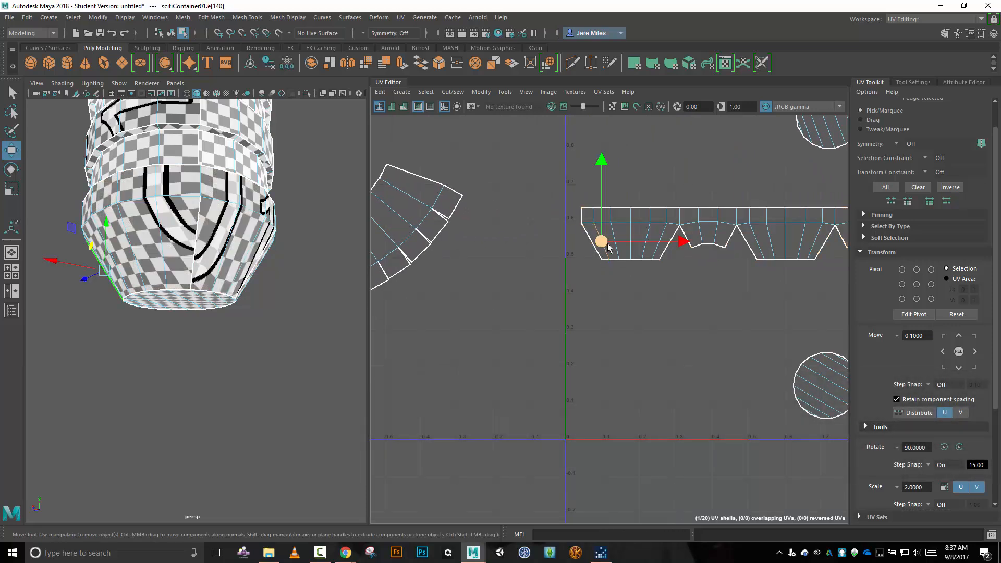
{"action": "left_click", "coordinate": [615, 233], "text": "shift"}
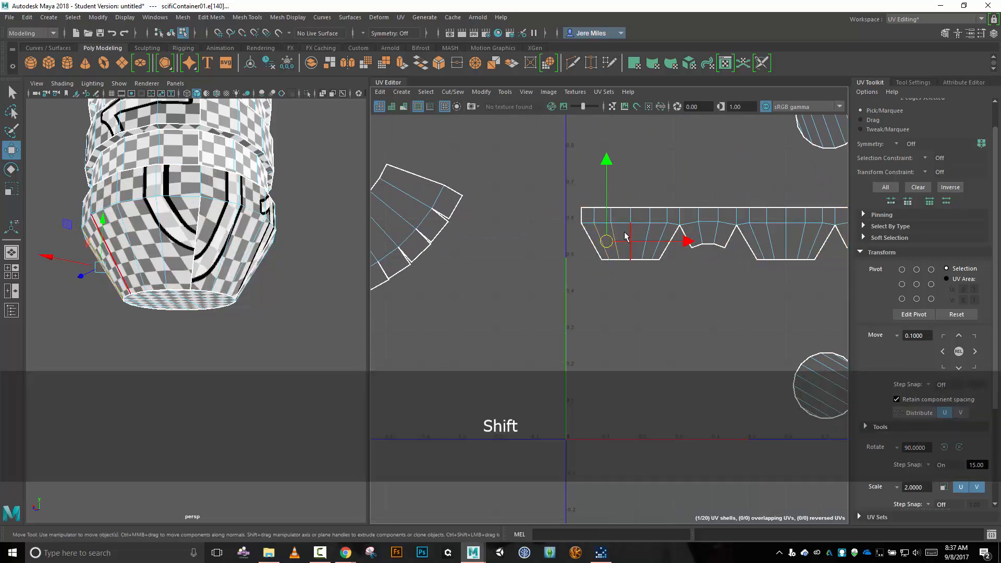
{"action": "left_click", "coordinate": [624, 233], "text": "shift"}
{"action": "left_click", "coordinate": [647, 235], "text": "shift"}
{"action": "left_click", "coordinate": [665, 234], "text": "shift"}
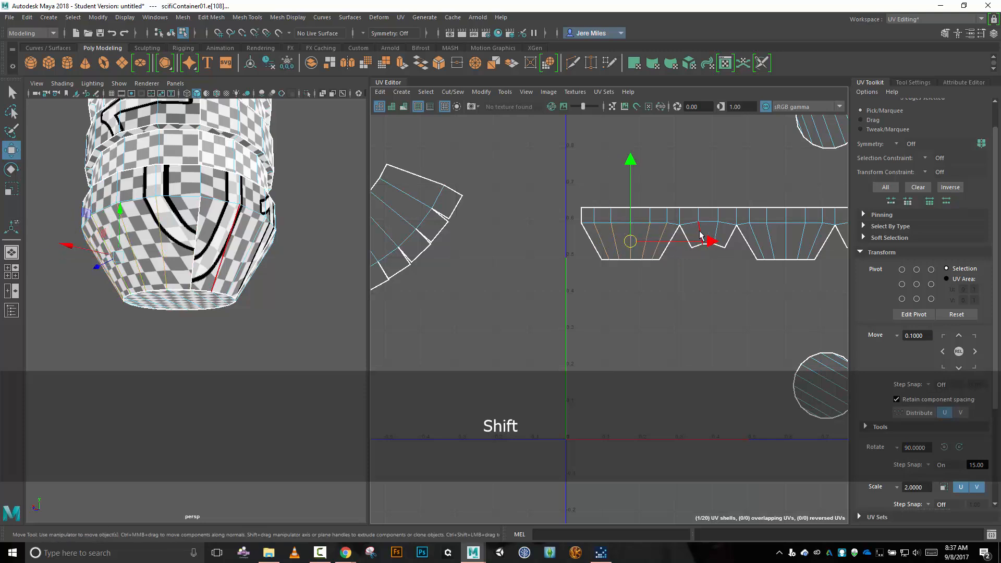
Add the interior vertical edges of the other three tapered sections to the selection and cut the UVs along them.
{"action": "left_click", "coordinate": [685, 234], "text": "shift"}
{"action": "left_click", "coordinate": [717, 233], "text": "shift"}
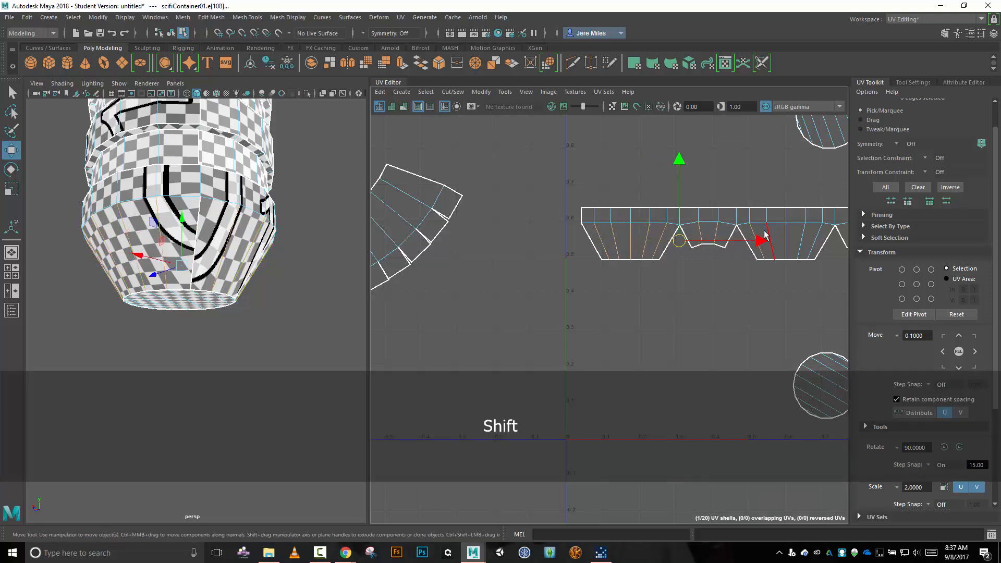
{"action": "left_click", "coordinate": [764, 234], "text": "shift"}
{"action": "left_click", "coordinate": [785, 235], "text": "shift"}
{"action": "left_click", "coordinate": [800, 236], "text": "shift"}
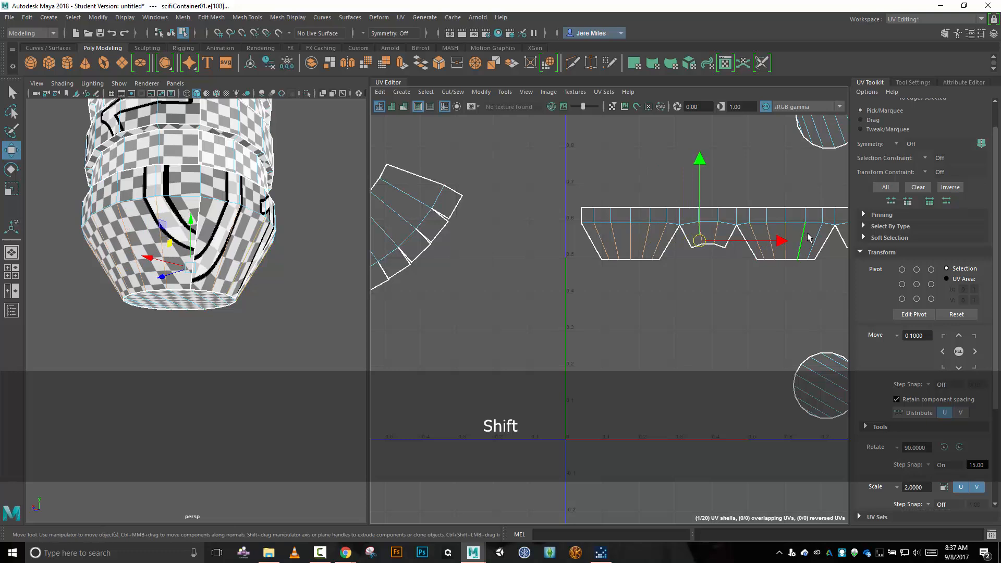
{"action": "left_click", "coordinate": [813, 237], "text": "shift"}
{"action": "middle_click_drag", "start_coordinate": [798, 317], "coordinate": [549, 284], "text": "alt"}
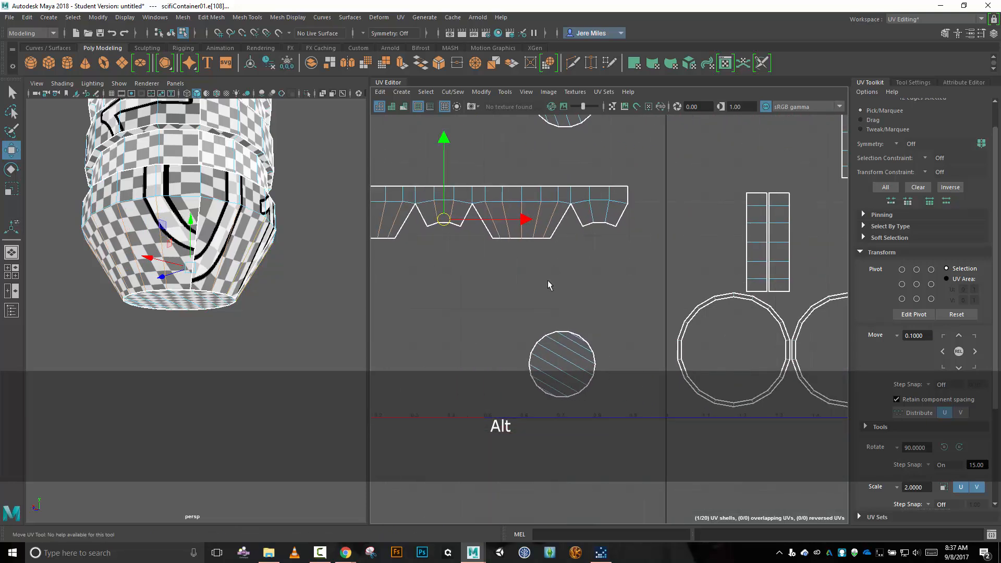
{"action": "left_click", "coordinate": [592, 215], "text": "shift"}
{"action": "left_click", "coordinate": [608, 214], "text": "shift"}
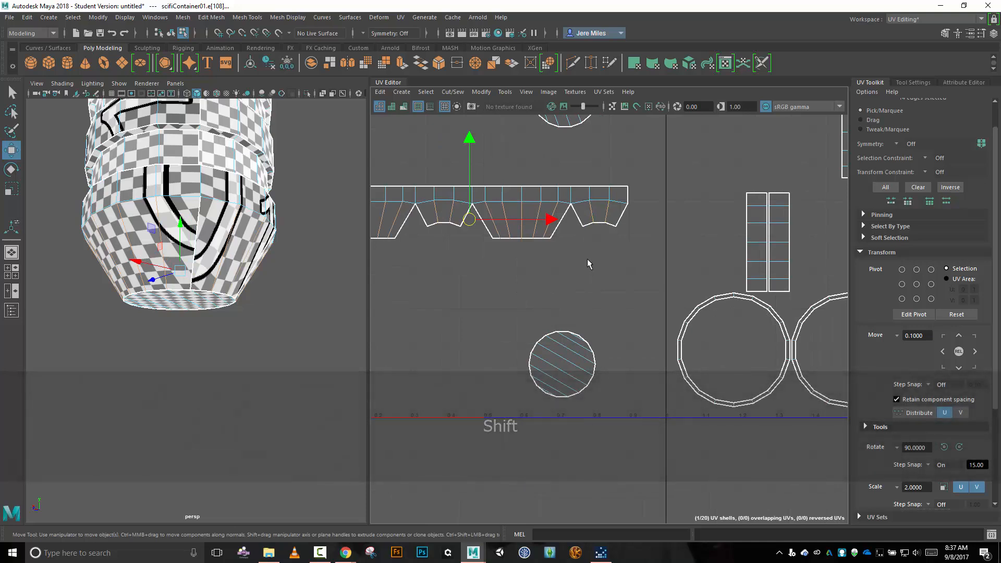
{"action": "key", "text": "shift+x"}
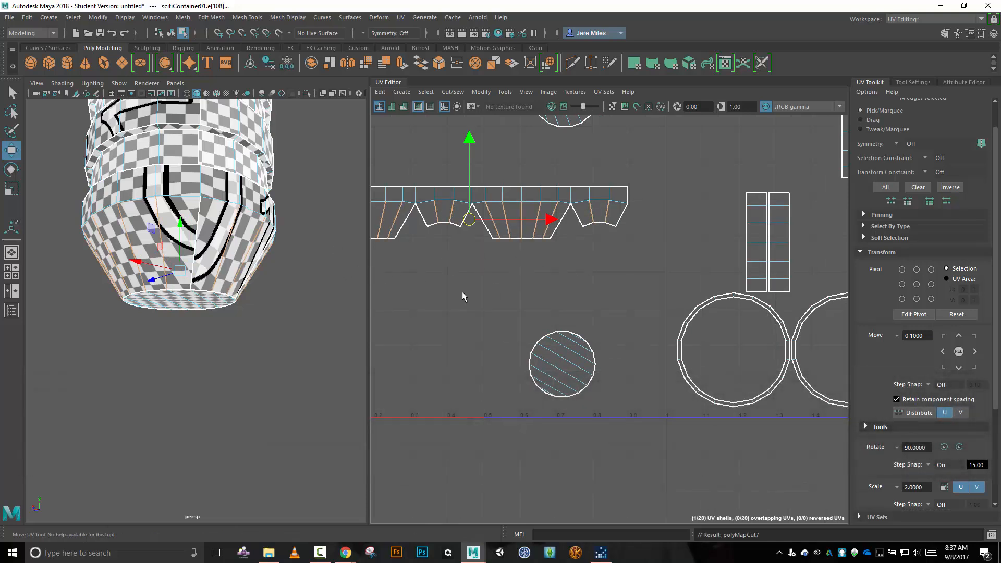
Select the entire lower-ring shell with its newly cut tapered sections.
{"action": "right_click_drag", "start_coordinate": [475, 279], "coordinate": [455, 272]}
{"action": "left_click", "coordinate": [443, 192]}
{"action": "middle_click_drag", "start_coordinate": [464, 308], "coordinate": [624, 304], "text": "alt"}
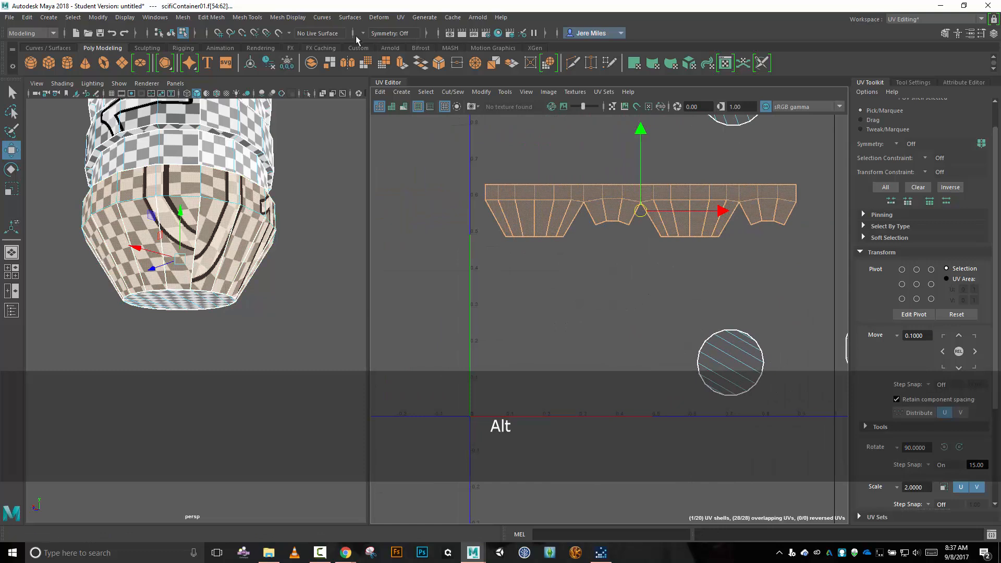
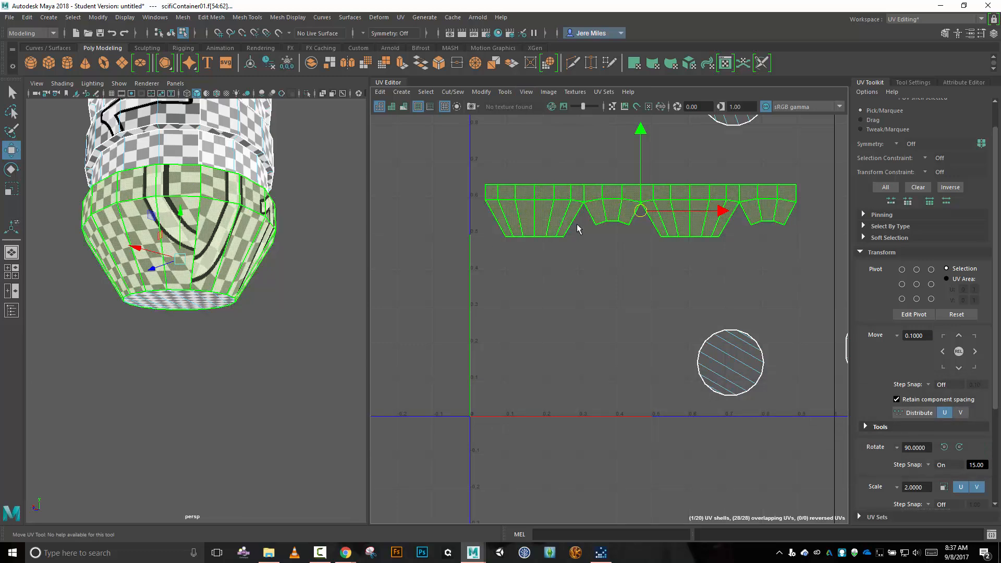
Optimize the lower-ring shell's UVs repeatedly with the Unfold3D method at 1 iteration, spreading the newly cut strips.
{"action": "left_click", "coordinate": [493, 93]}
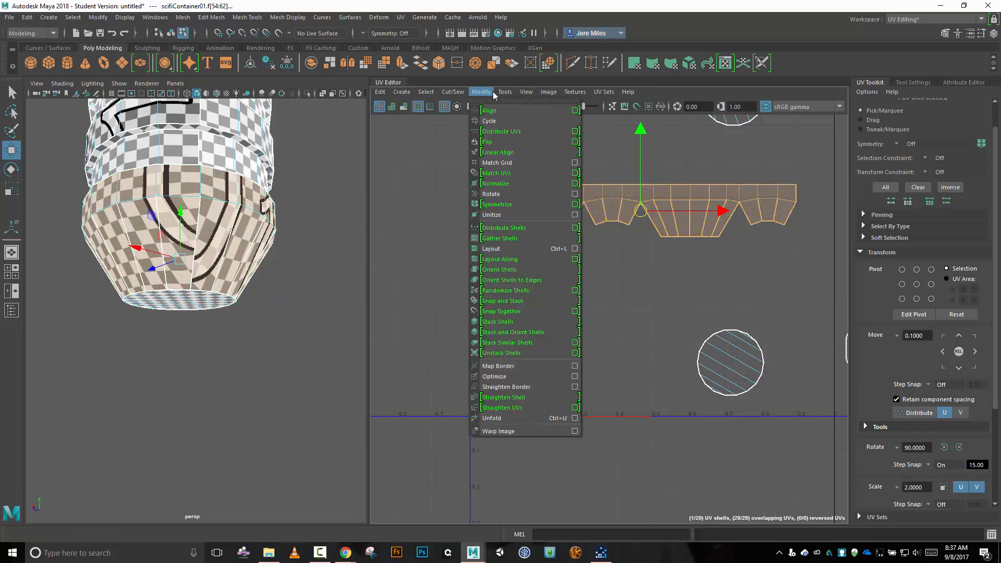
{"action": "left_click", "coordinate": [575, 379]}
{"action": "left_click_drag", "start_coordinate": [586, 23], "coordinate": [502, 305]}
{"action": "left_click", "coordinate": [462, 480]}
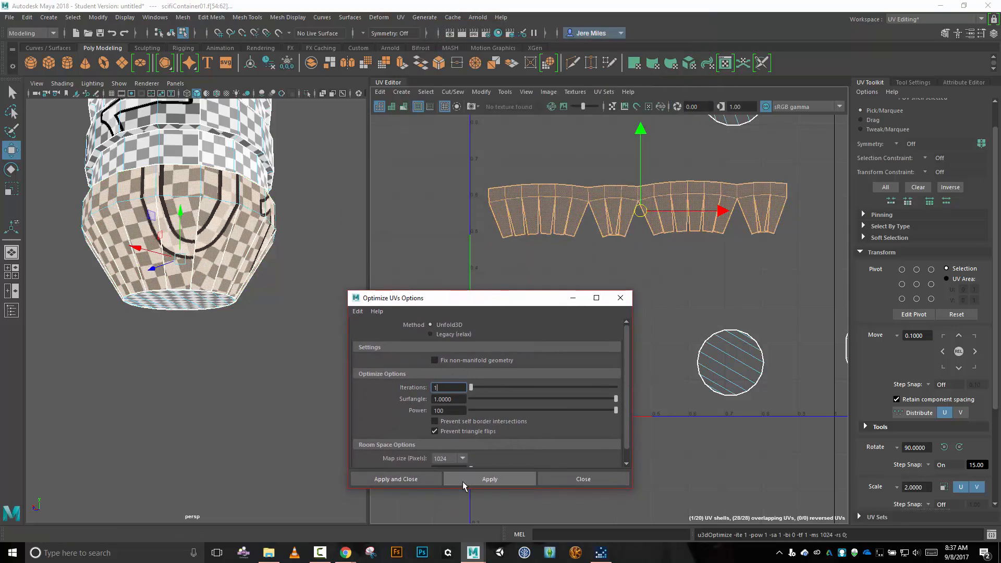
{"action": "left_click", "coordinate": [463, 483]}
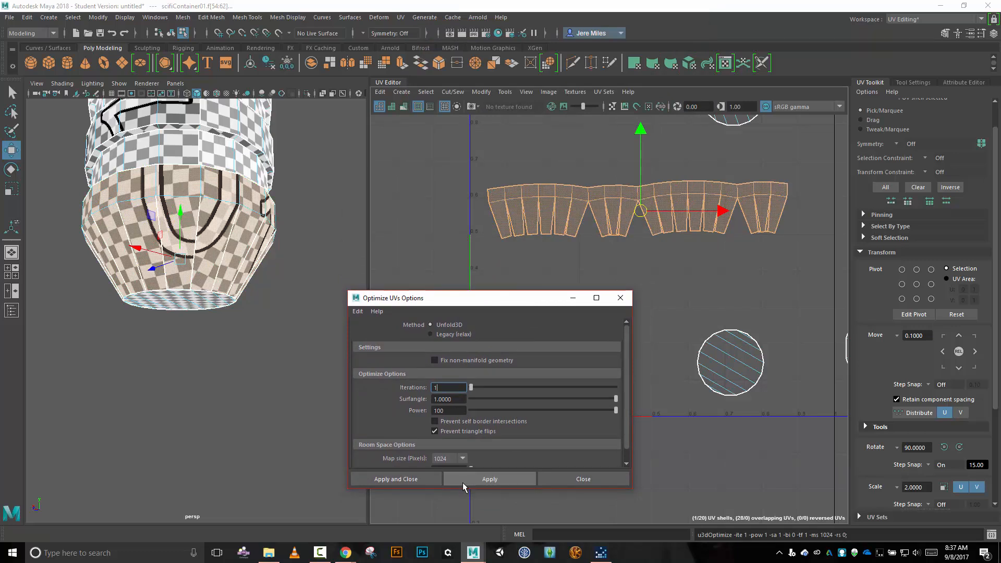
{"action": "left_click", "coordinate": [462, 483]}
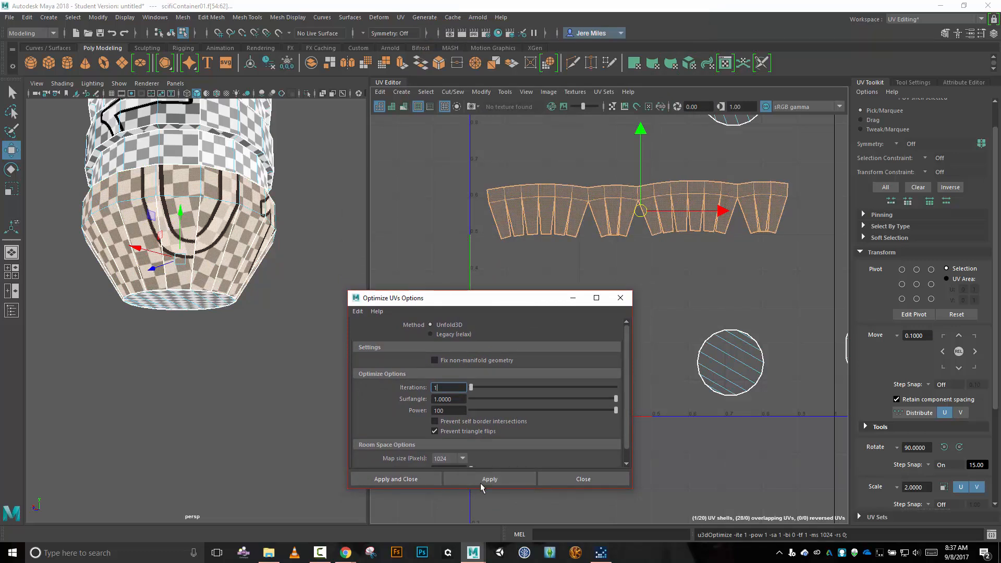
{"action": "left_click", "coordinate": [484, 482]}
{"action": "left_click", "coordinate": [484, 482]}
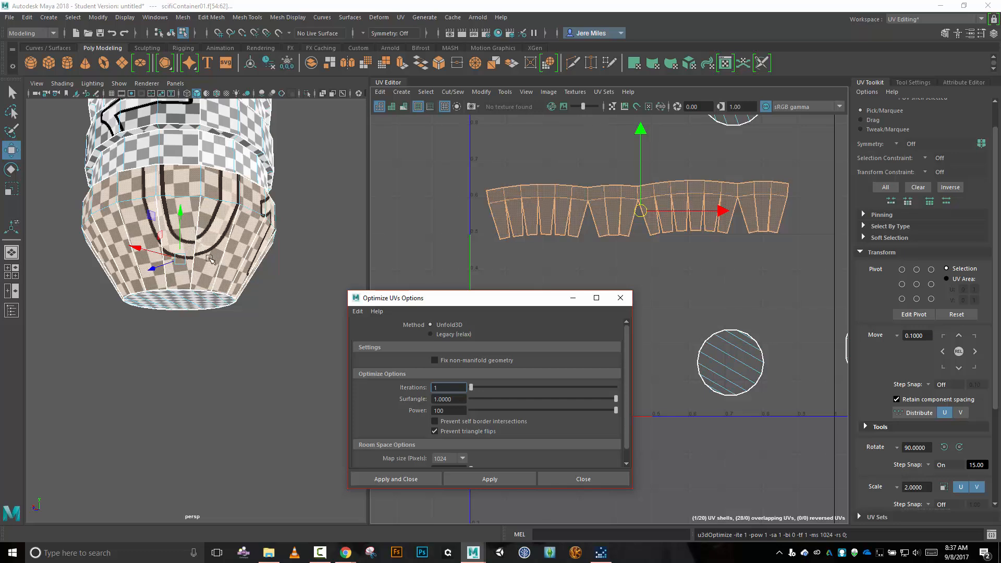
{"action": "left_click", "coordinate": [494, 479]}
{"action": "left_click", "coordinate": [493, 479]}
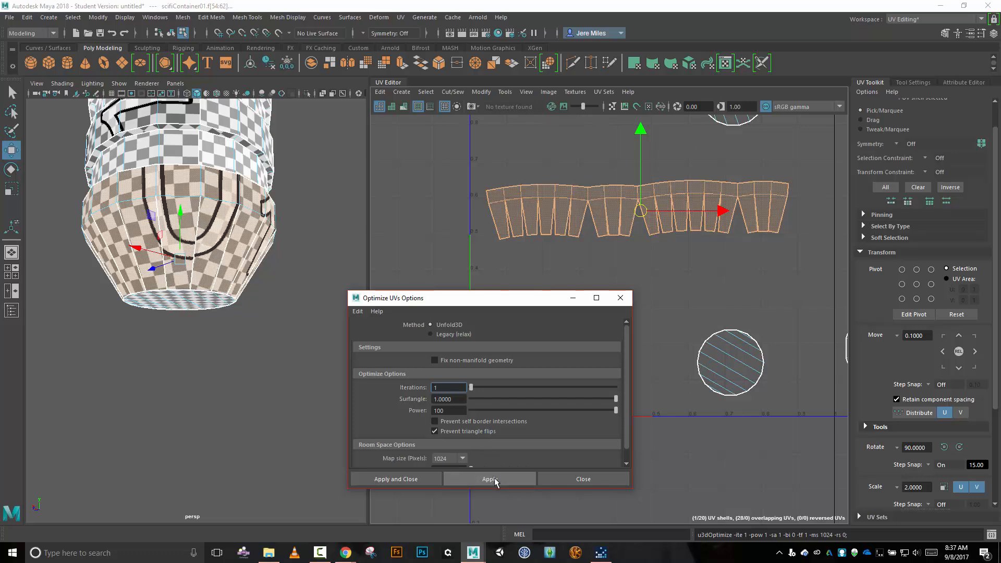
{"action": "left_click", "coordinate": [493, 479]}
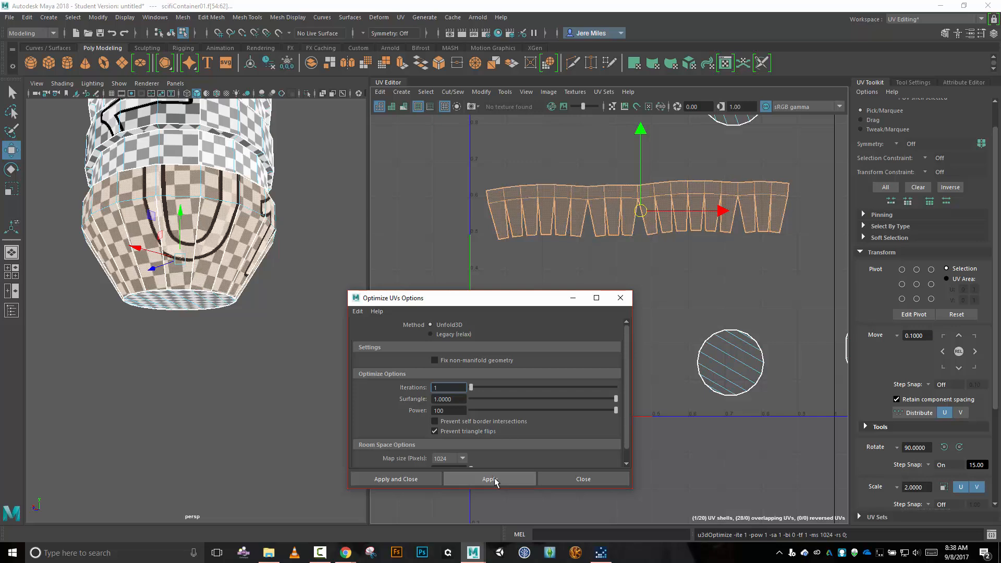
{"action": "left_click", "coordinate": [494, 479]}
{"action": "left_click", "coordinate": [494, 479]}
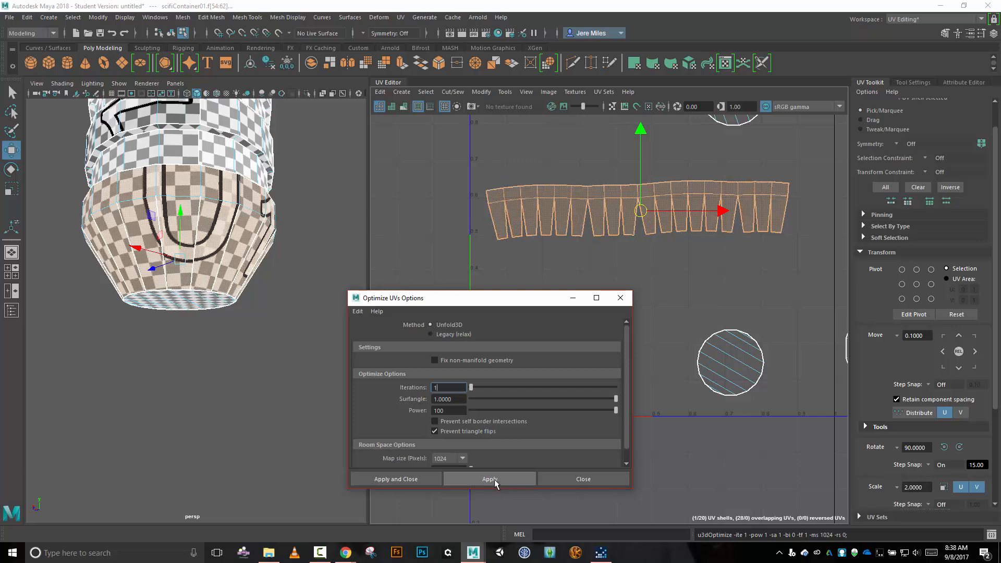
{"action": "left_click", "coordinate": [494, 480]}
{"action": "left_click", "coordinate": [495, 479]}
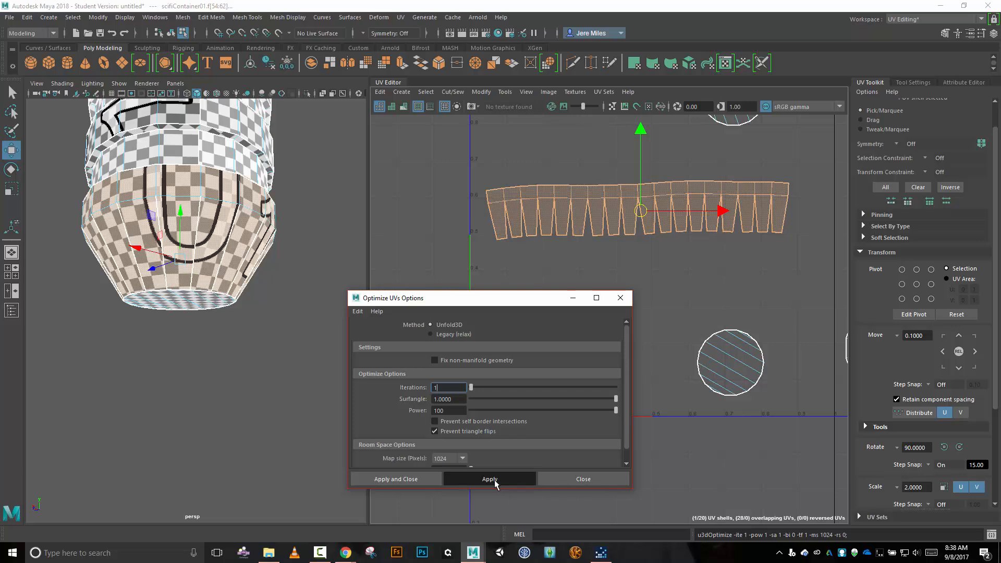
{"action": "left_click", "coordinate": [494, 480]}
{"action": "left_click", "coordinate": [495, 481]}
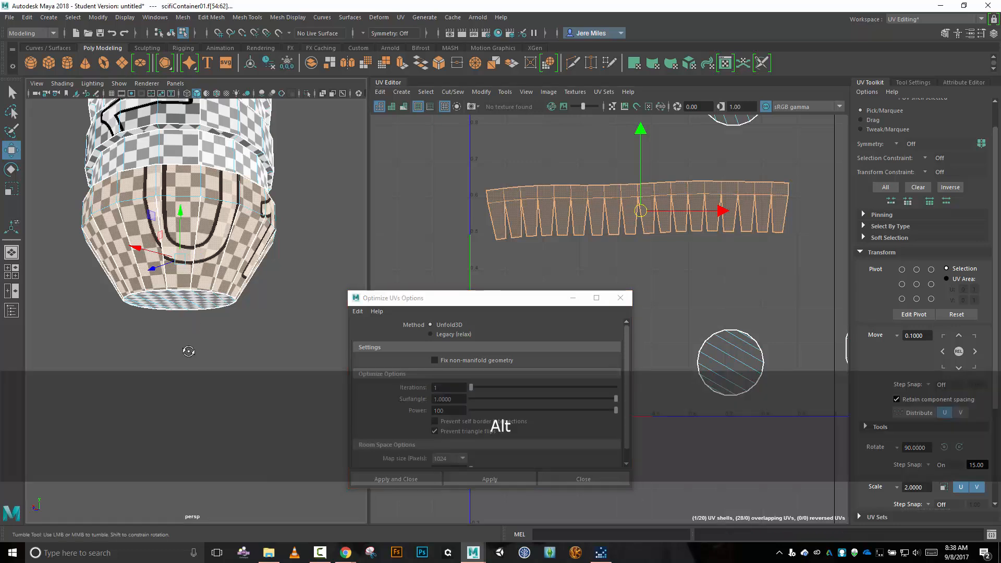
Check the checker pattern on the lower ring from another side and run further Optimize passes until its strips are evenly spread.
{"action": "left_click_drag", "start_coordinate": [190, 348], "coordinate": [250, 326], "text": "alt"}
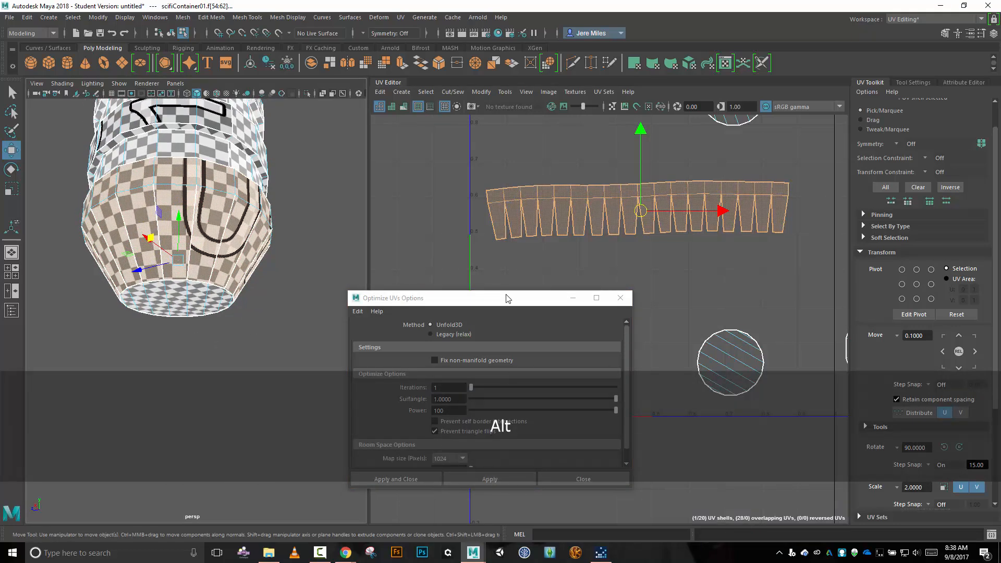
{"action": "left_click_drag", "start_coordinate": [506, 298], "coordinate": [509, 249]}
{"action": "left_click", "coordinate": [490, 431]}
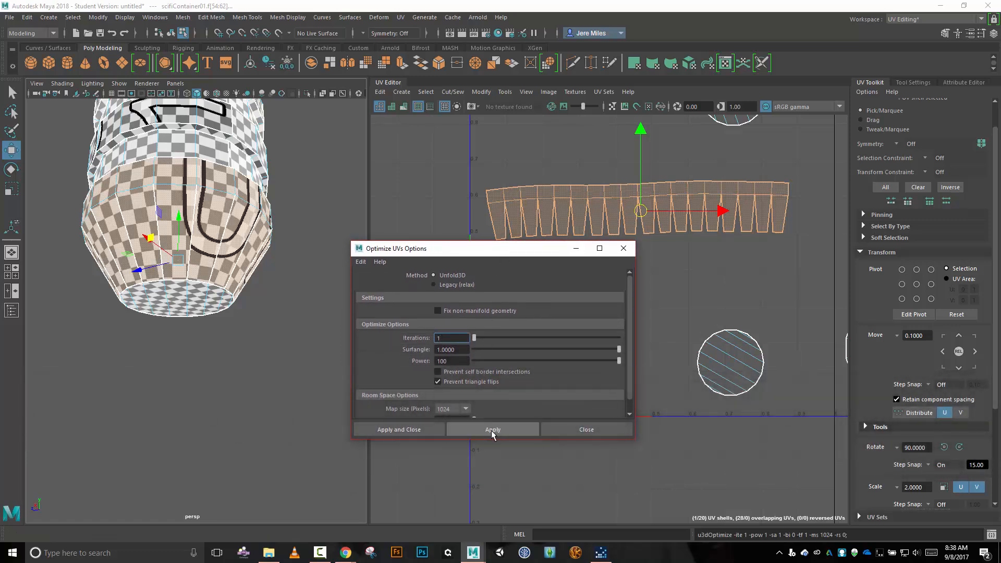
{"action": "left_click", "coordinate": [491, 431]}
{"action": "left_click", "coordinate": [492, 431]}
{"action": "left_click", "coordinate": [494, 431]}
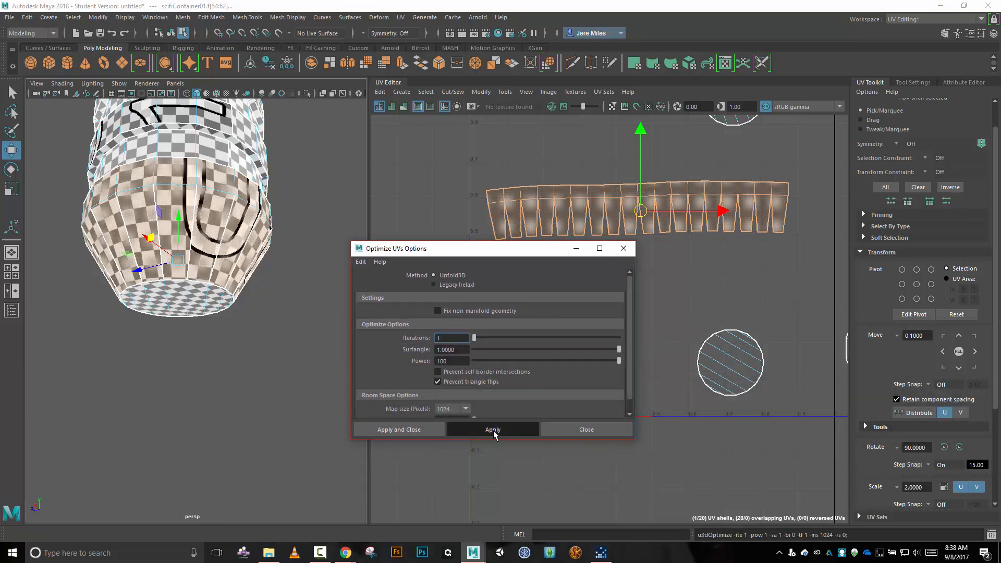
{"action": "left_click", "coordinate": [494, 431]}
{"action": "left_click", "coordinate": [494, 431]}
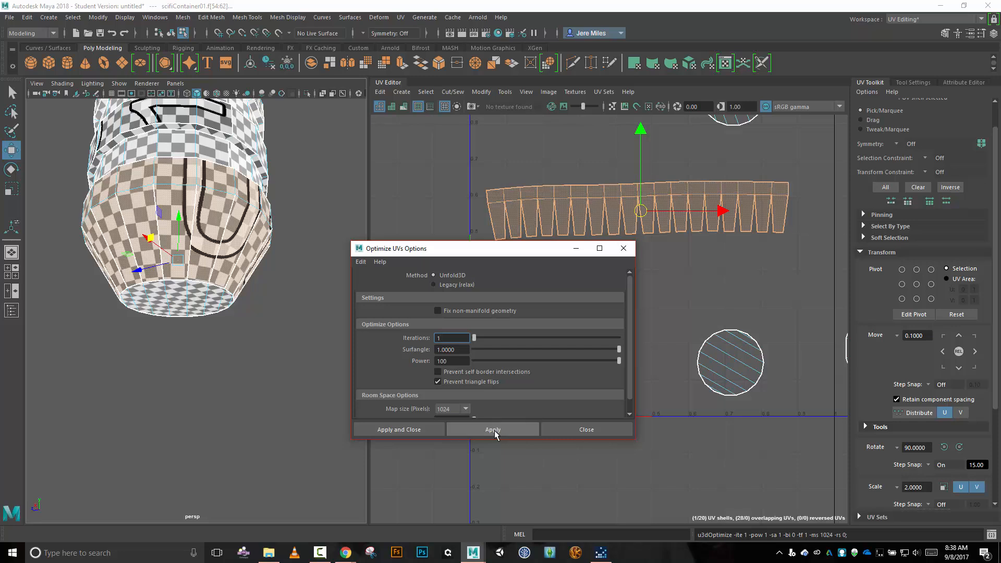
{"action": "left_click", "coordinate": [495, 431]}
{"action": "left_click", "coordinate": [494, 432]}
{"action": "left_click", "coordinate": [495, 432]}
{"action": "left_click", "coordinate": [494, 432]}
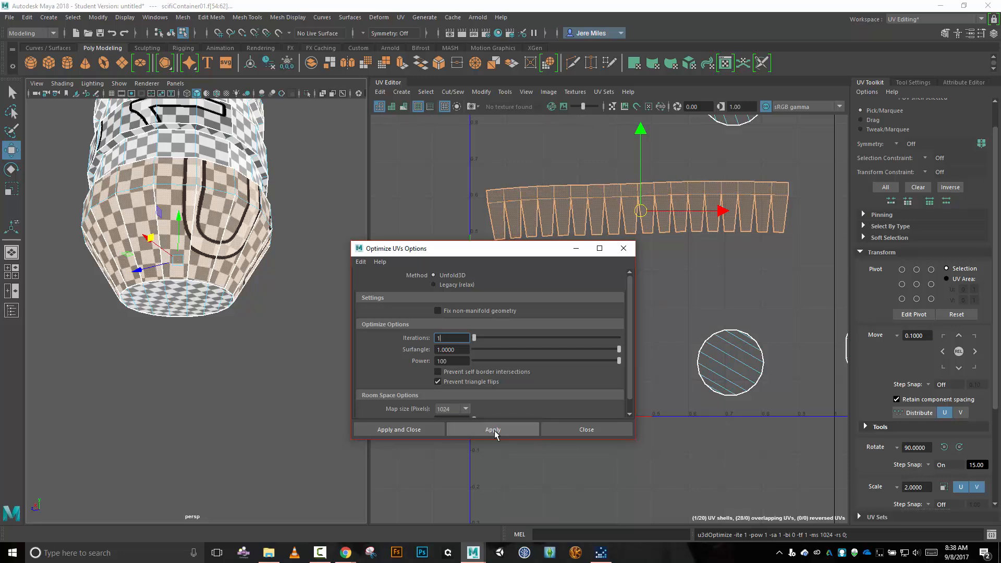
{"action": "left_click", "coordinate": [495, 432]}
{"action": "left_click", "coordinate": [480, 430]}
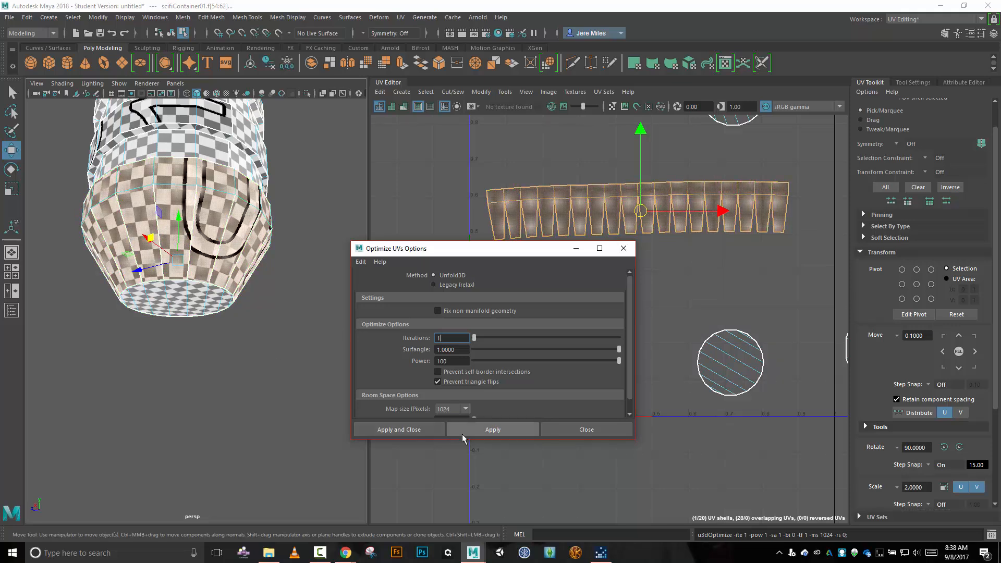
{"action": "left_click", "coordinate": [493, 431]}
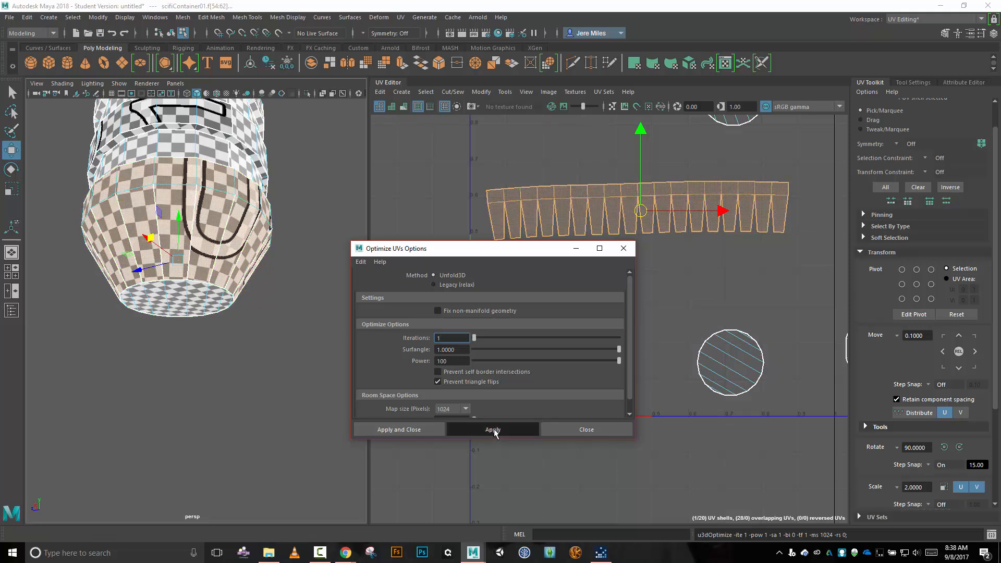
{"action": "left_click", "coordinate": [493, 430]}
{"action": "left_click", "coordinate": [494, 430]}
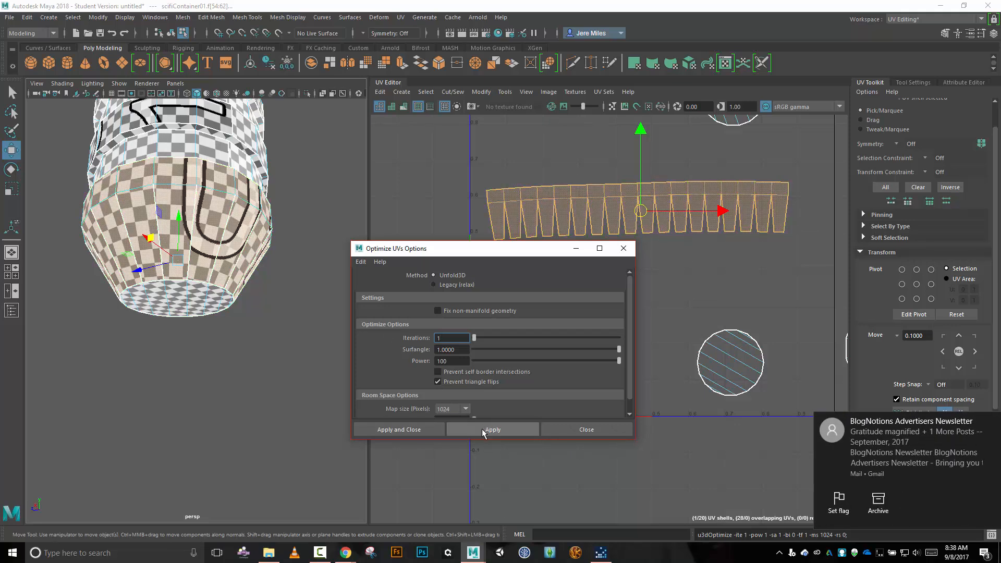
{"action": "left_click", "coordinate": [485, 430]}
Shift the optimized lower-ring shell slightly between the two circular shells to inspect how the texture lines run across the model.
{"action": "left_click_drag", "start_coordinate": [234, 381], "coordinate": [158, 326], "text": "alt"}
{"action": "left_click_drag", "start_coordinate": [469, 252], "coordinate": [323, 334]}
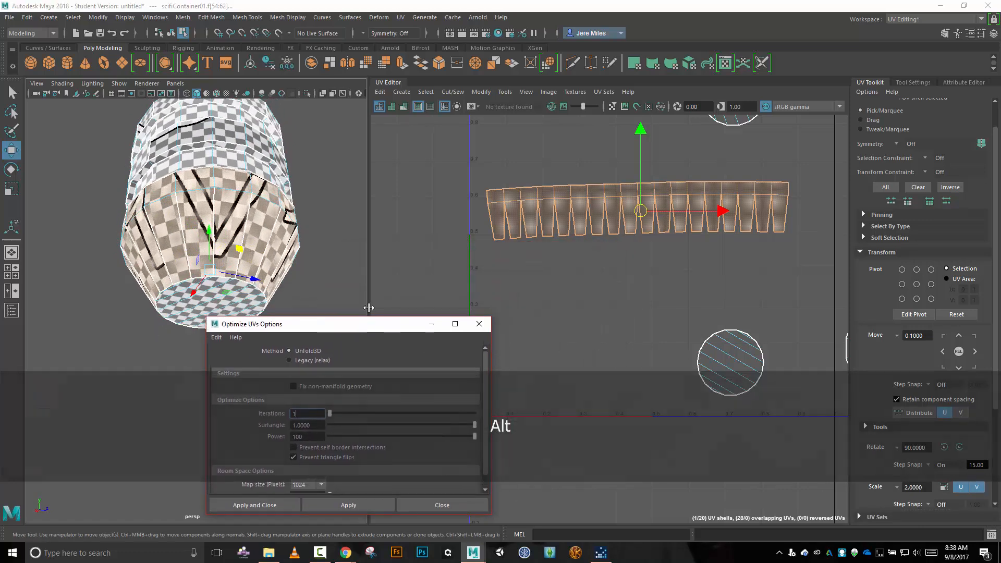
{"action": "left_click_drag", "start_coordinate": [248, 186], "coordinate": [333, 172], "text": "alt"}
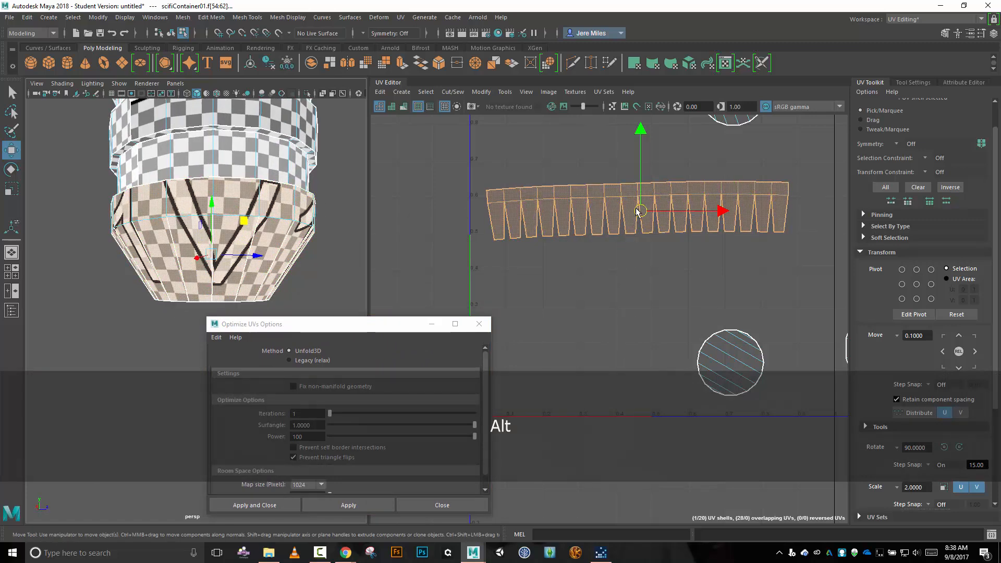
{"action": "left_click_drag", "start_coordinate": [641, 211], "coordinate": [655, 264]}
{"action": "left_click_drag", "start_coordinate": [312, 245], "coordinate": [181, 223], "text": "alt"}
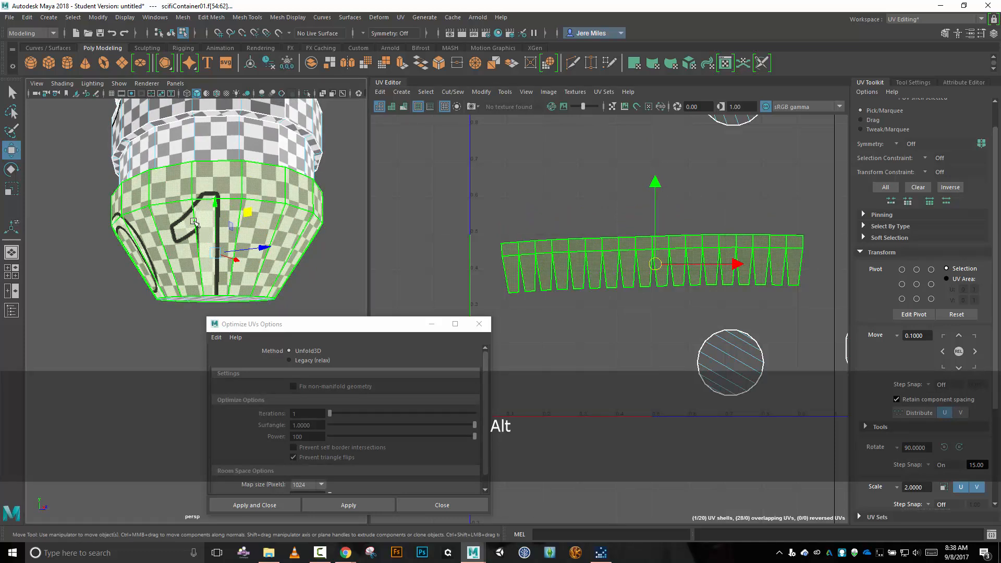
{"action": "mouse_move", "coordinate": [653, 264]}
{"action": "left_mouse_down"}
{"action": "mouse_move", "coordinate": [651, 276]}
{"action": "mouse_move", "coordinate": [658, 264]}
{"action": "mouse_move", "coordinate": [632, 255]}
{"action": "mouse_move", "coordinate": [639, 238]}
{"action": "mouse_move", "coordinate": [661, 249]}
{"action": "left_mouse_up"}
Select the curved upper-ring shell and scale it down uniformly to match the checker size of the other rings.
{"action": "scroll", "coordinate": [476, 219], "scroll_direction": "down", "scroll_amount": 5}
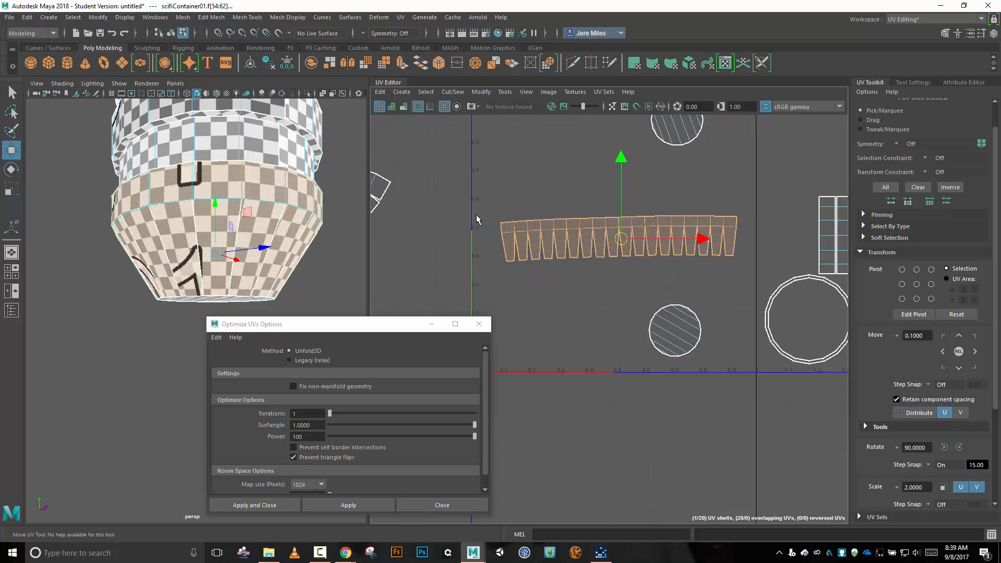
{"action": "middle_click_drag", "start_coordinate": [425, 246], "coordinate": [588, 227], "text": "alt"}
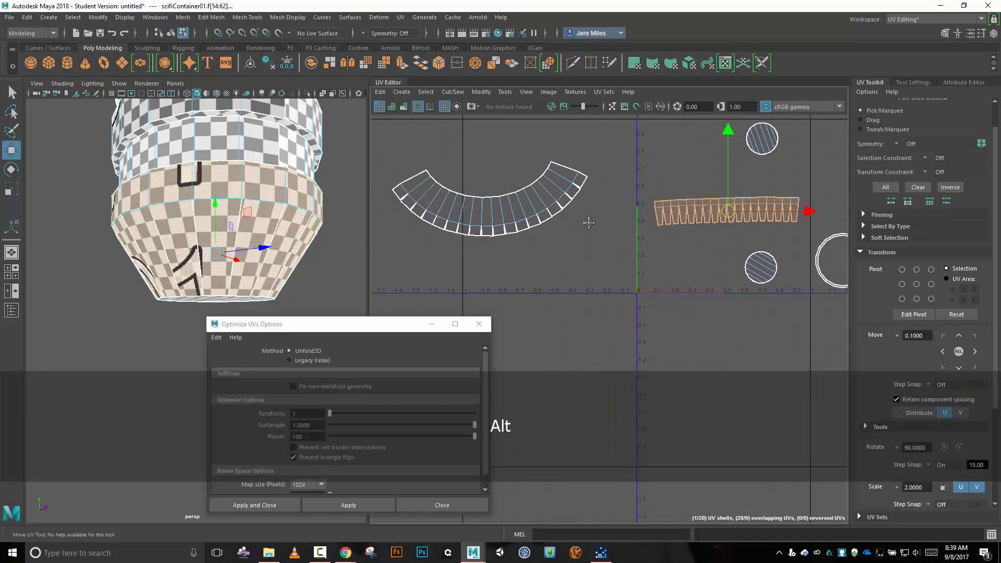
{"action": "left_click", "coordinate": [484, 204]}
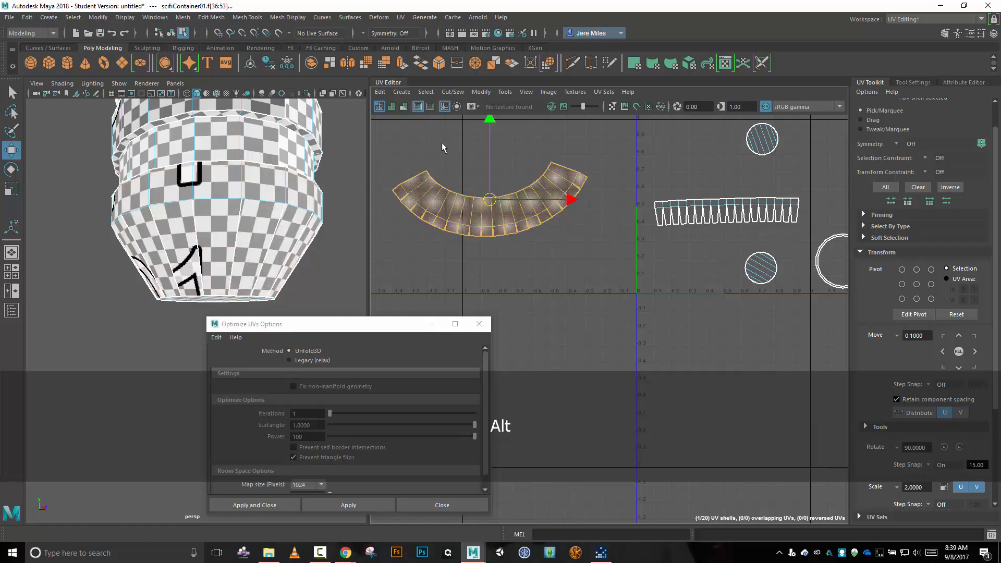
{"action": "middle_click_drag", "start_coordinate": [442, 142], "coordinate": [500, 198], "text": "alt"}
{"action": "scroll", "coordinate": [341, 180], "scroll_direction": "down", "scroll_amount": 3}
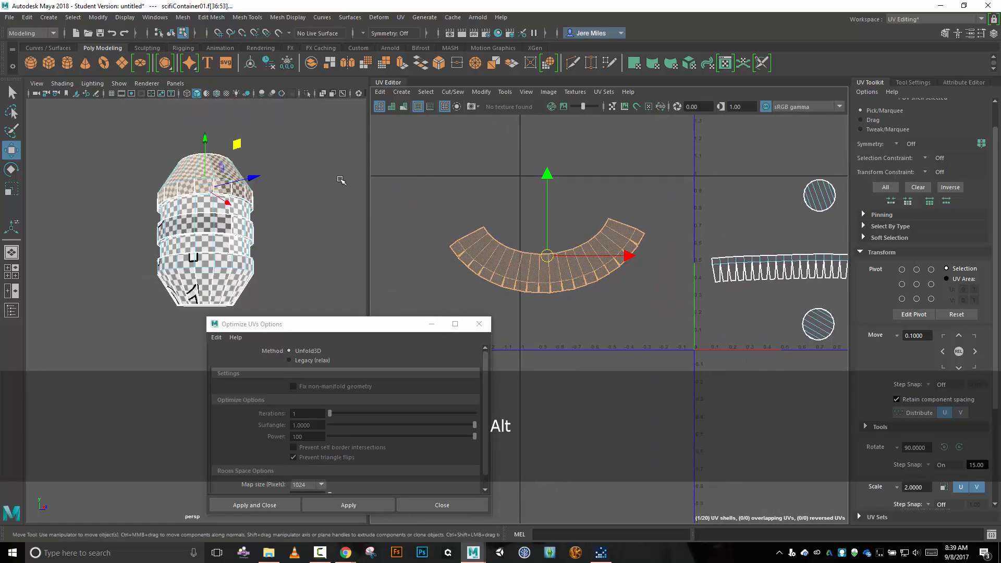
{"action": "scroll", "coordinate": [339, 180], "scroll_direction": "up", "scroll_amount": 4}
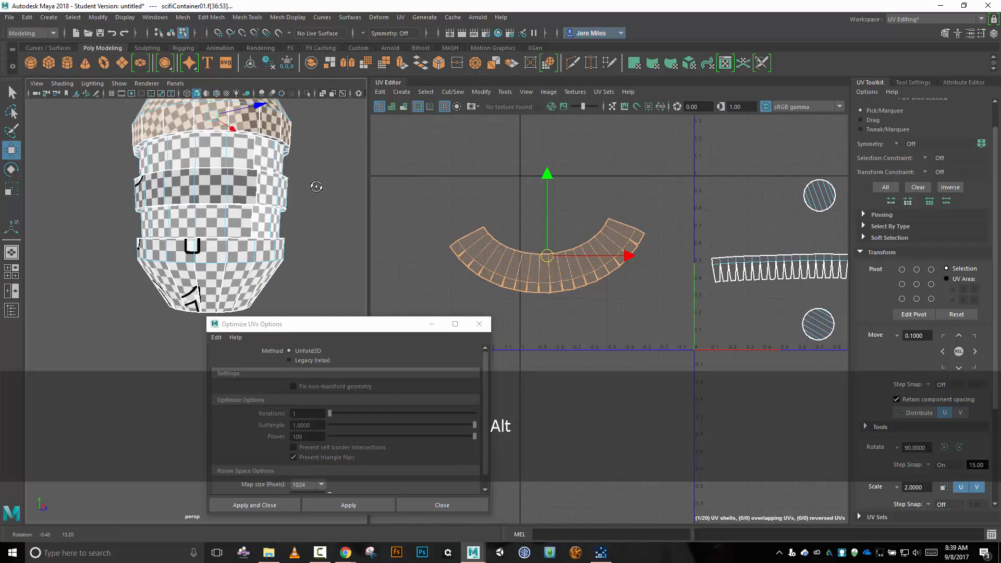
{"action": "key", "text": "r"}
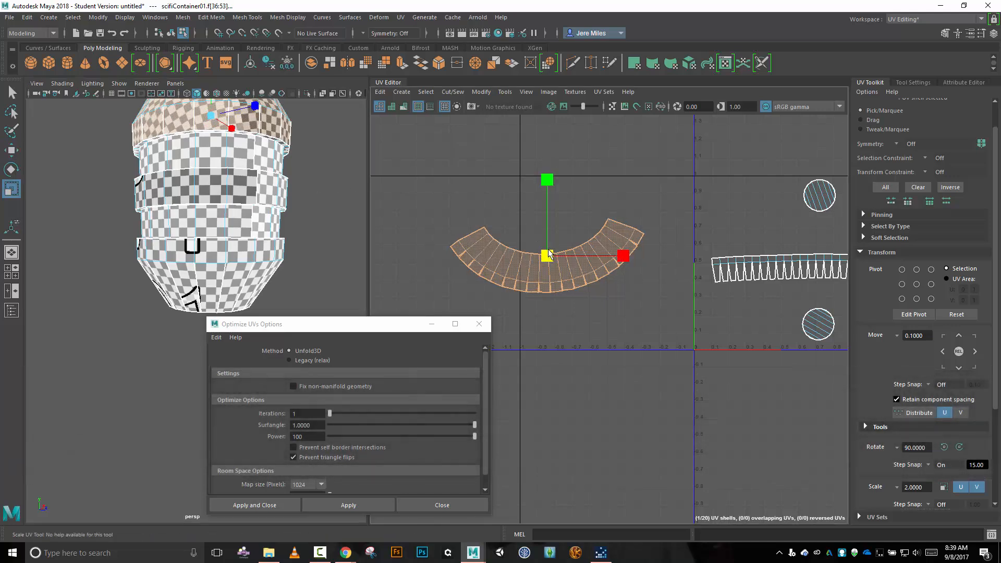
{"action": "left_click_drag", "start_coordinate": [548, 255], "coordinate": [532, 213]}
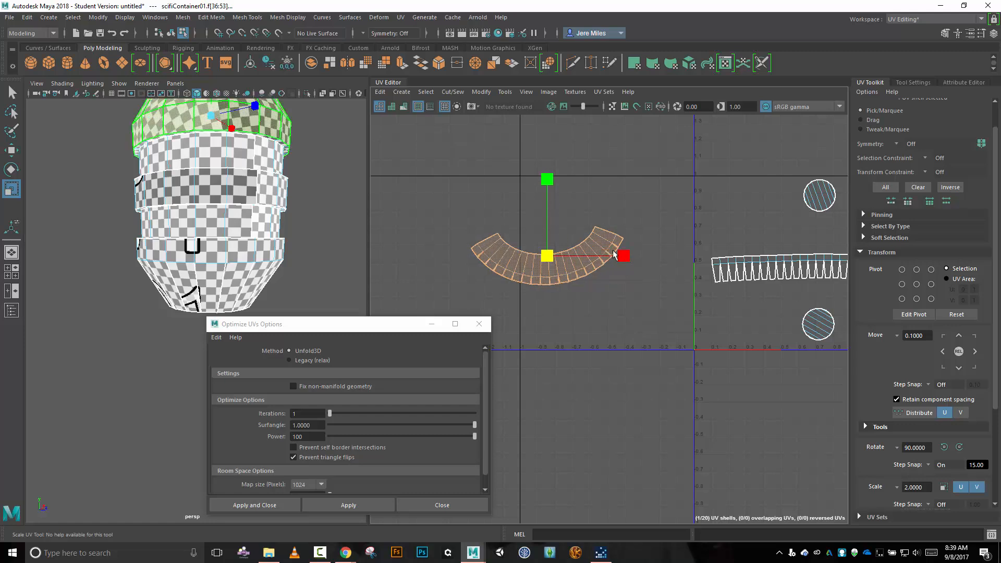
Move the lower-ring shell out of the 0–1 tile and place it just above the curved upper-ring shell.
{"action": "left_click", "coordinate": [774, 264]}
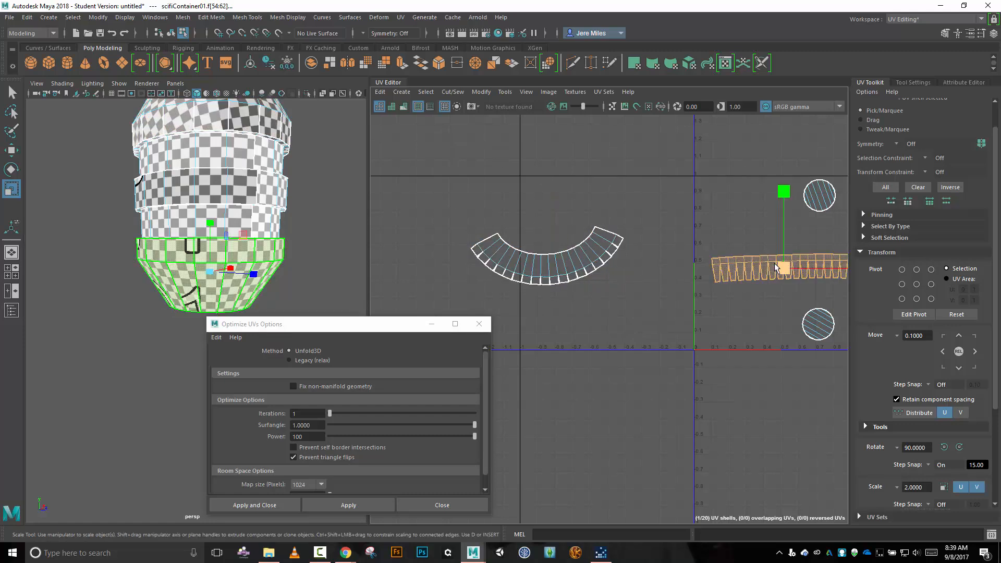
{"action": "key", "text": "w"}
{"action": "left_click_drag", "start_coordinate": [777, 265], "coordinate": [552, 208]}
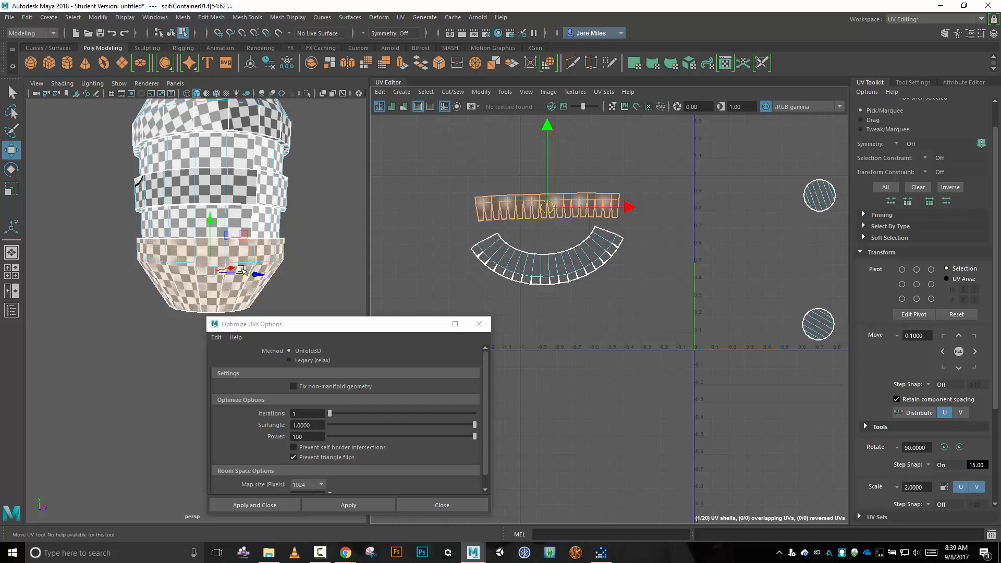
Close the Optimize UVs options and switch the UV editor to UV Shell selection.
{"action": "right_click_drag", "start_coordinate": [432, 214], "coordinate": [429, 278], "text": "alt"}
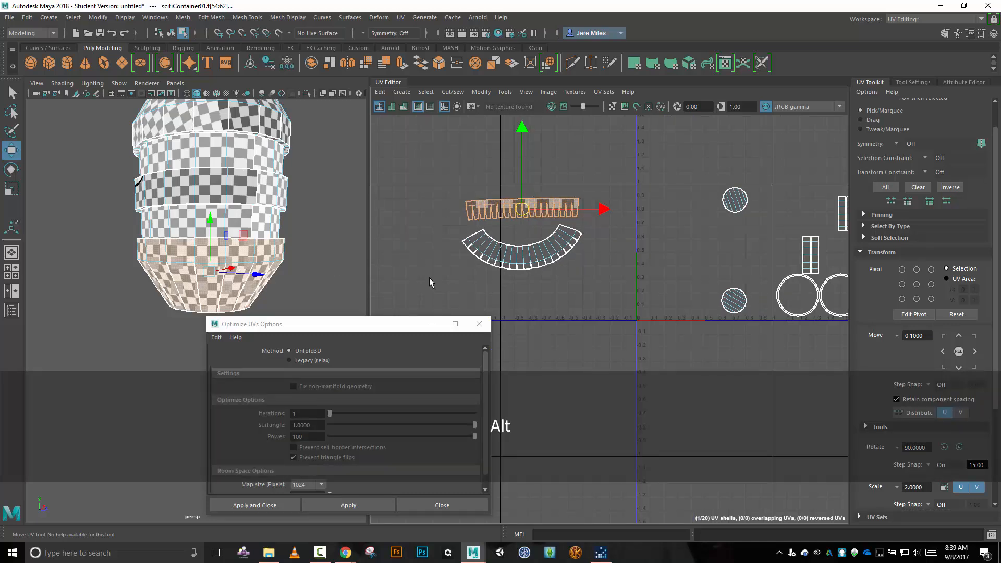
{"action": "left_click_drag", "start_coordinate": [391, 324], "coordinate": [346, 274]}
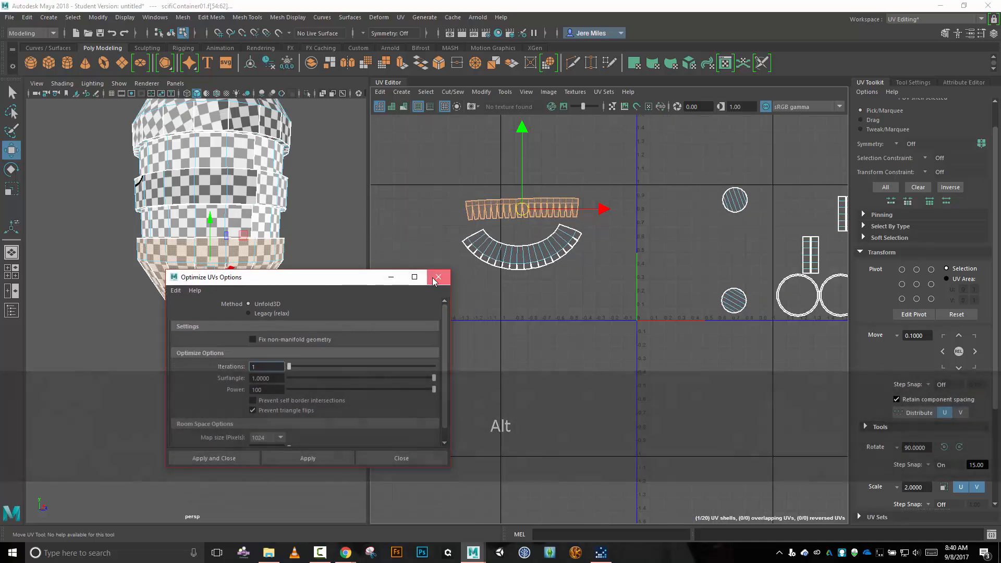
{"action": "left_click", "coordinate": [435, 276]}
{"action": "scroll", "coordinate": [324, 261], "scroll_direction": "down", "scroll_amount": 3, "text": "alt"}
{"action": "scroll", "coordinate": [324, 261], "scroll_direction": "up", "scroll_amount": 3, "text": "alt"}
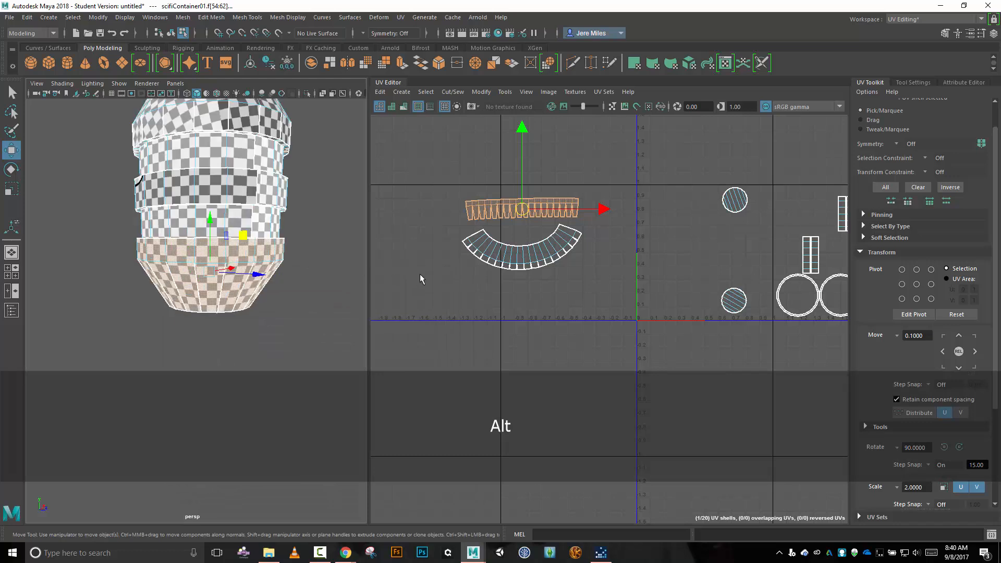
{"action": "right_click", "coordinate": [412, 281]}
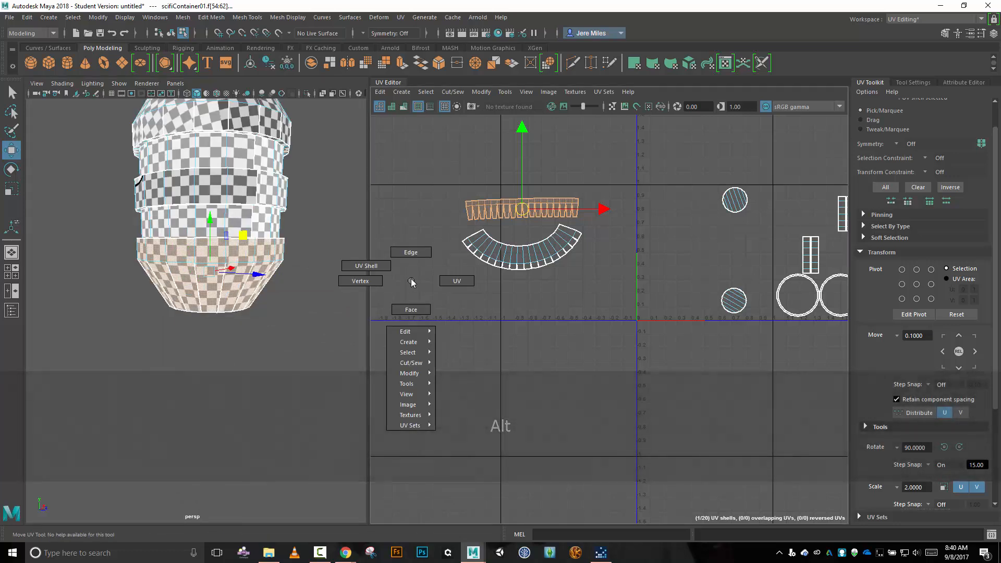
{"action": "right_click_drag", "start_coordinate": [411, 282], "coordinate": [374, 267]}
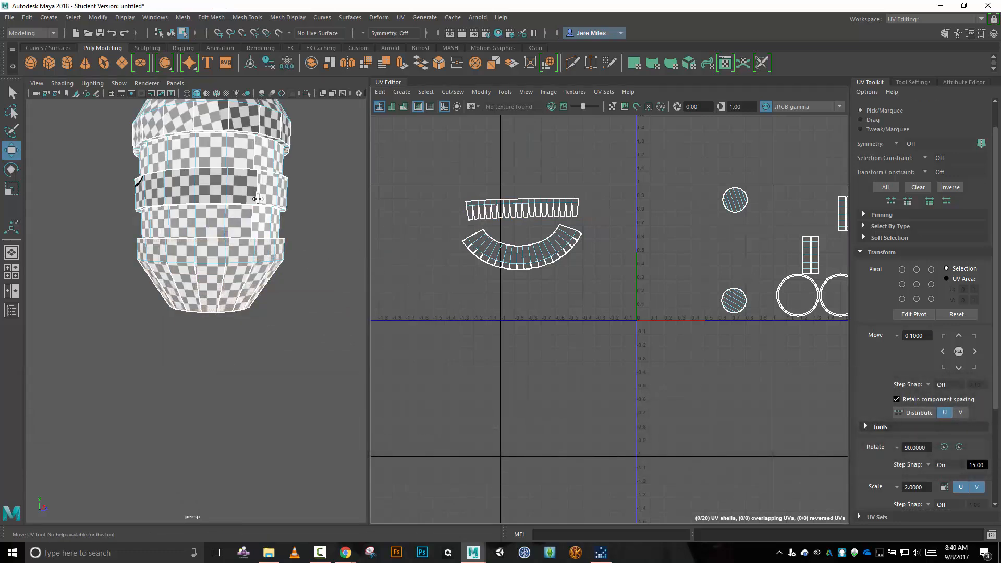
Select the UV shell on the container's protruding middle band and move it into the 0–1 tile, clear of its neighbouring piece.
{"action": "left_click", "coordinate": [233, 185]}
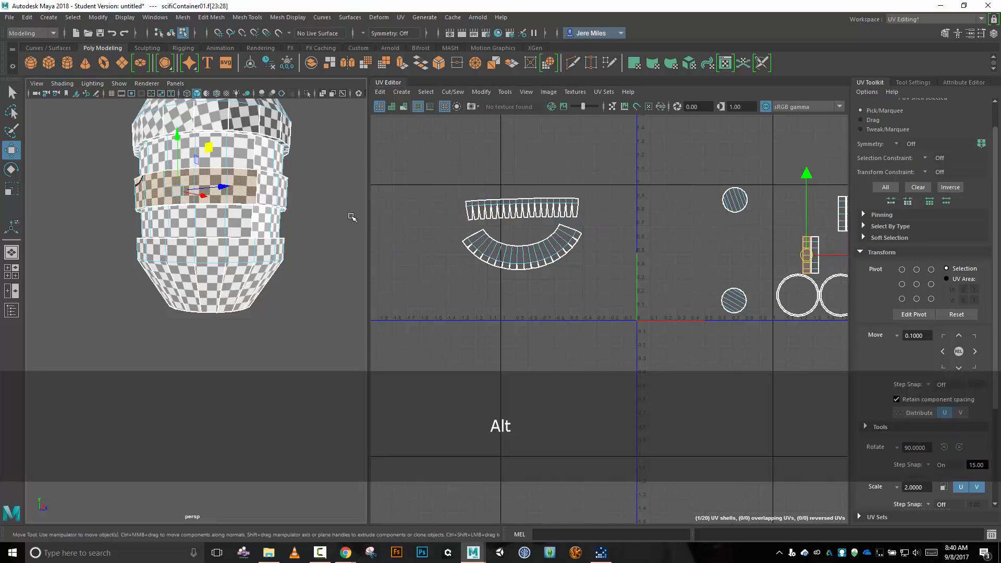
{"action": "mouse_move", "coordinate": [351, 217]}
{"action": "left_mouse_down", "text": "alt"}
{"action": "mouse_move", "coordinate": [284, 217]}
{"action": "mouse_move", "coordinate": [333, 218]}
{"action": "left_mouse_up", "text": "alt"}
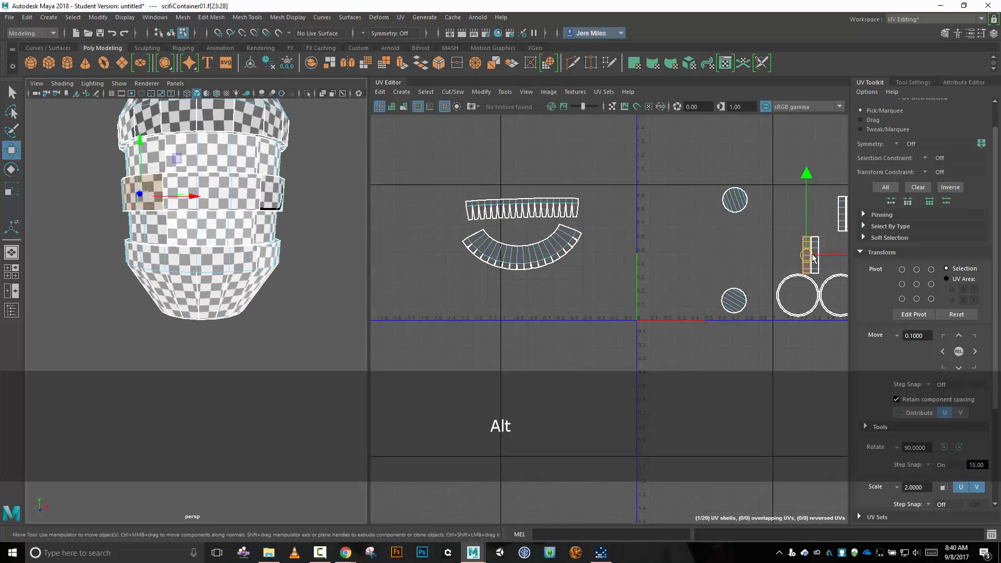
{"action": "left_click_drag", "start_coordinate": [810, 258], "coordinate": [679, 264]}
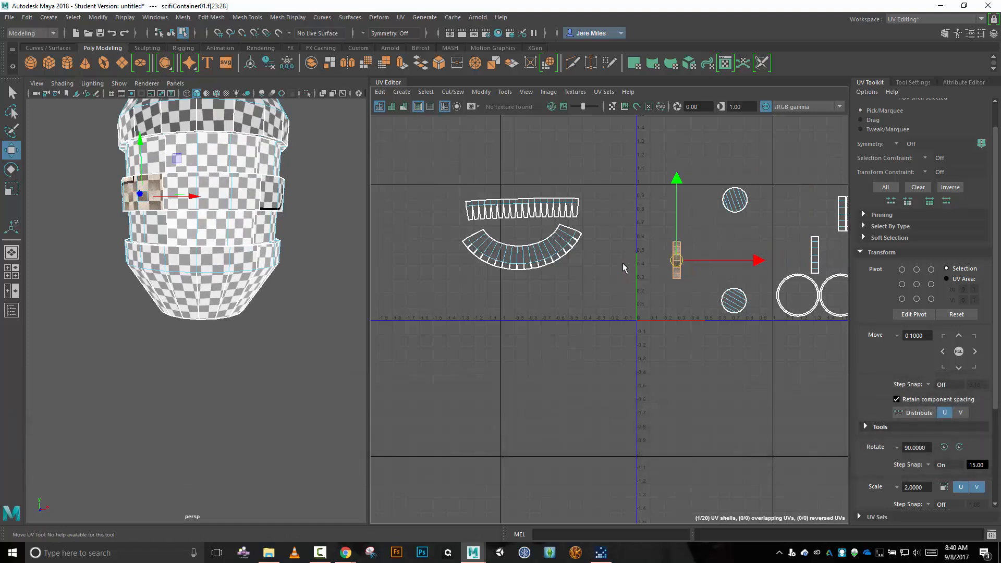
Move and Sew the matching neighbouring piece onto the upper end edge of the middle-band shell.
{"action": "right_click_drag", "start_coordinate": [609, 272], "coordinate": [610, 244]}
{"action": "scroll", "coordinate": [723, 249], "scroll_direction": "up", "scroll_amount": 5}
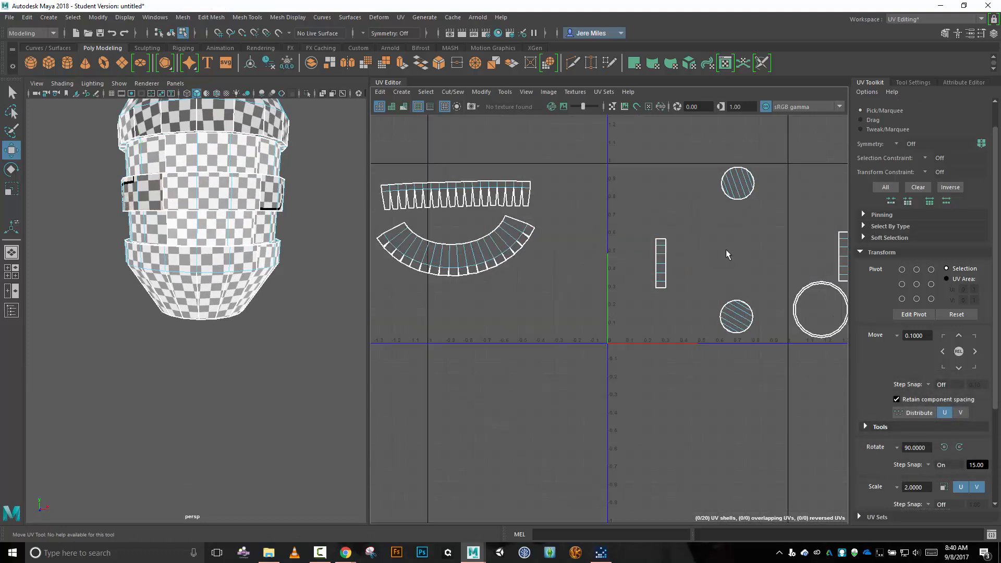
{"action": "left_click", "coordinate": [641, 236]}
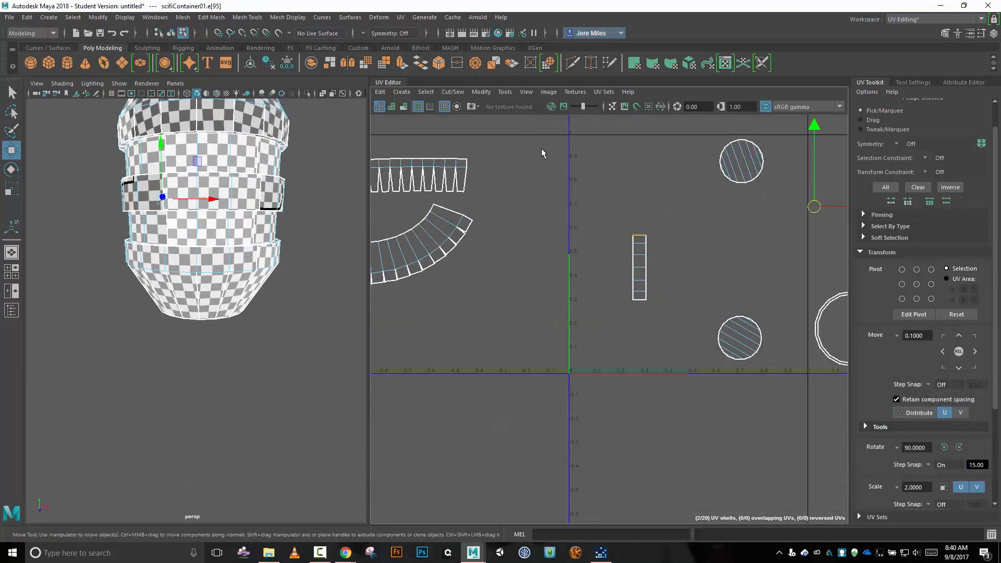
{"action": "left_click", "coordinate": [452, 93]}
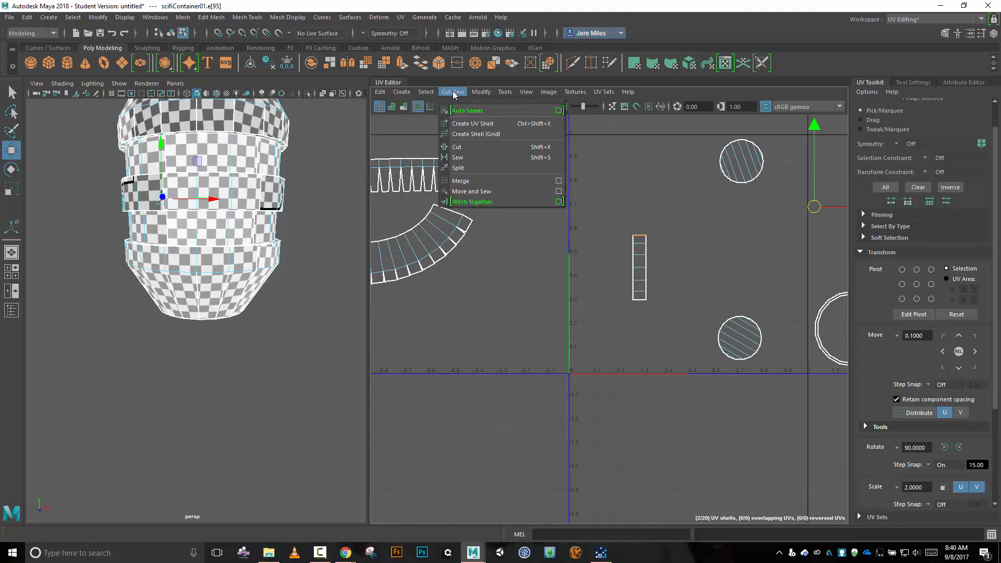
{"action": "left_click", "coordinate": [472, 191]}
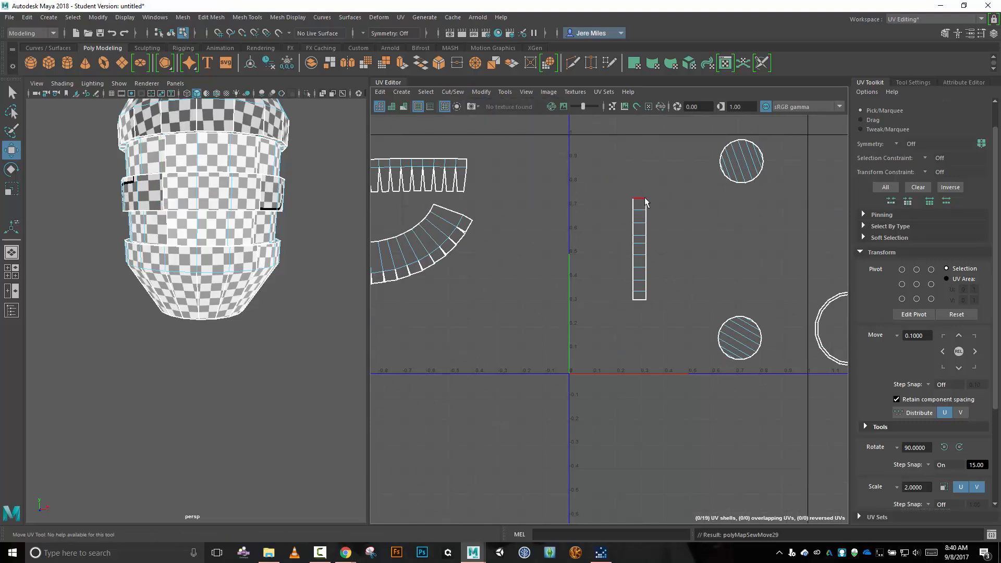
Extend the middle-band strip at its upper end by joining the band's two remaining pieces with Move and Sew.
{"action": "left_click", "coordinate": [641, 199]}
{"action": "left_click", "coordinate": [452, 92]}
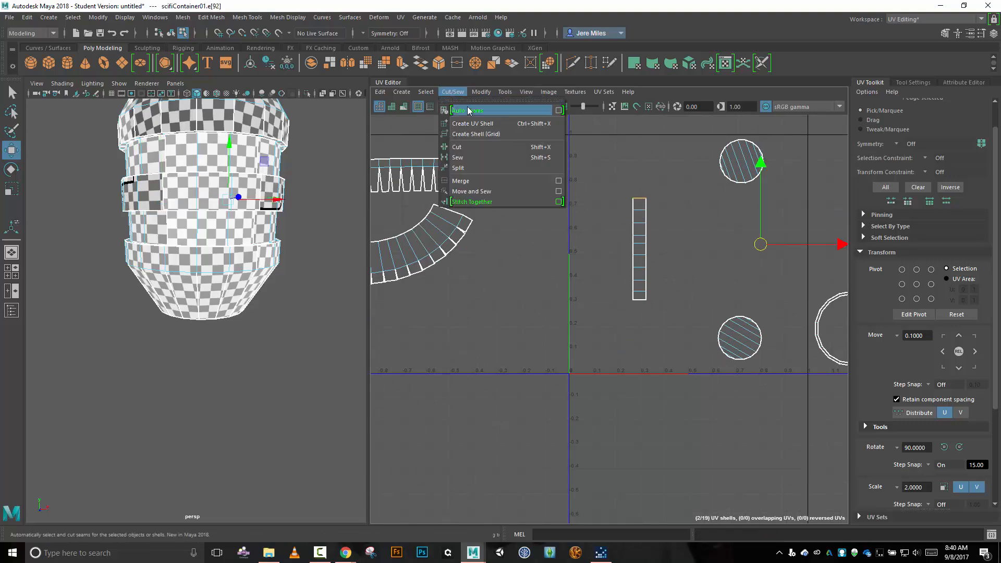
{"action": "left_click", "coordinate": [481, 191]}
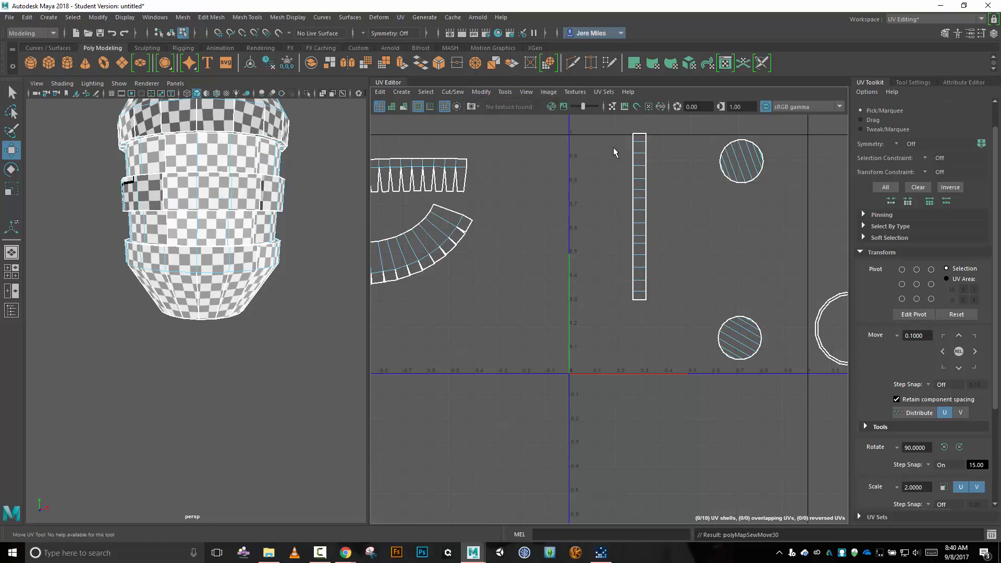
{"action": "left_click", "coordinate": [639, 135]}
{"action": "middle_click_drag", "start_coordinate": [606, 177], "coordinate": [587, 229], "text": "alt"}
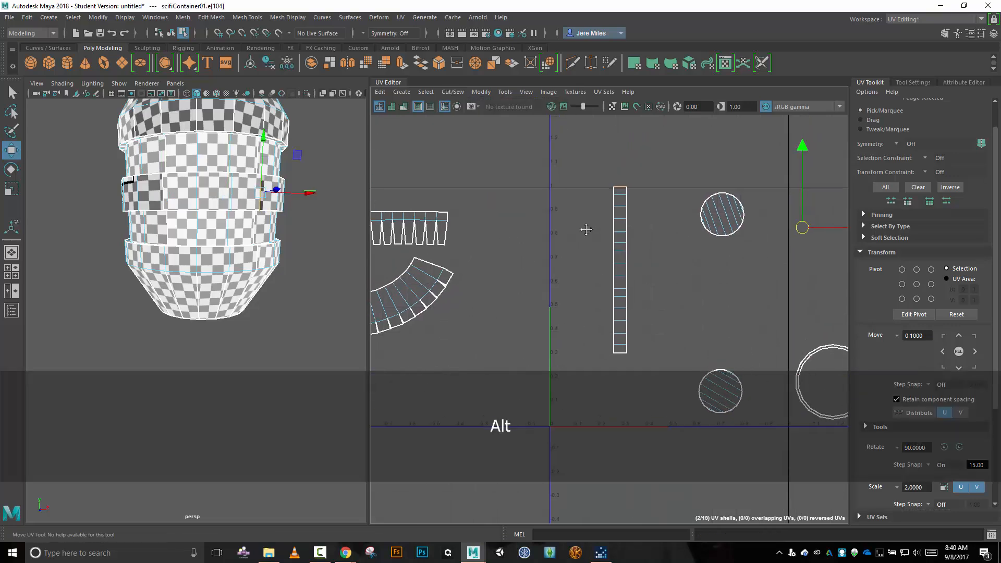
{"action": "left_click", "coordinate": [452, 91]}
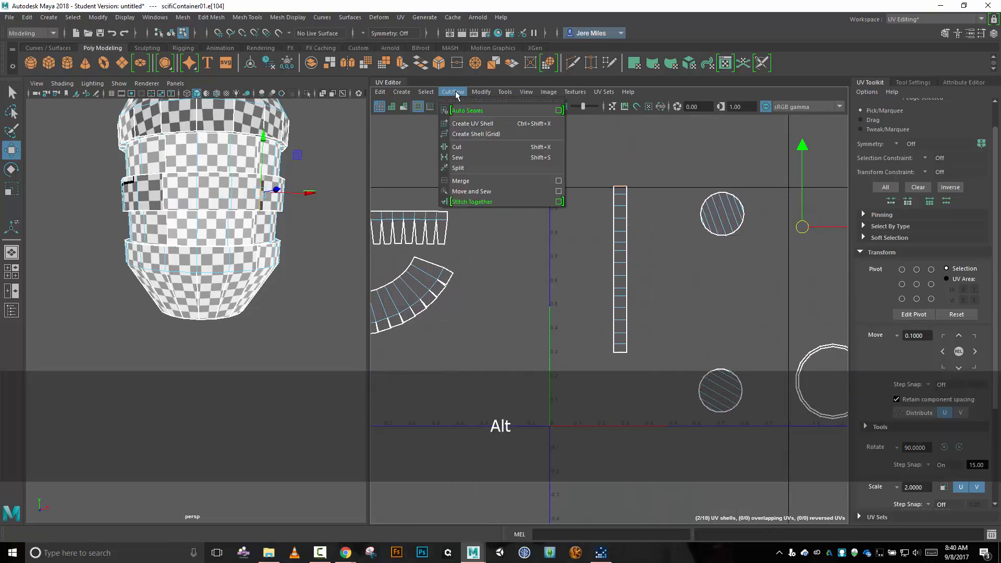
{"action": "left_click", "coordinate": [499, 195]}
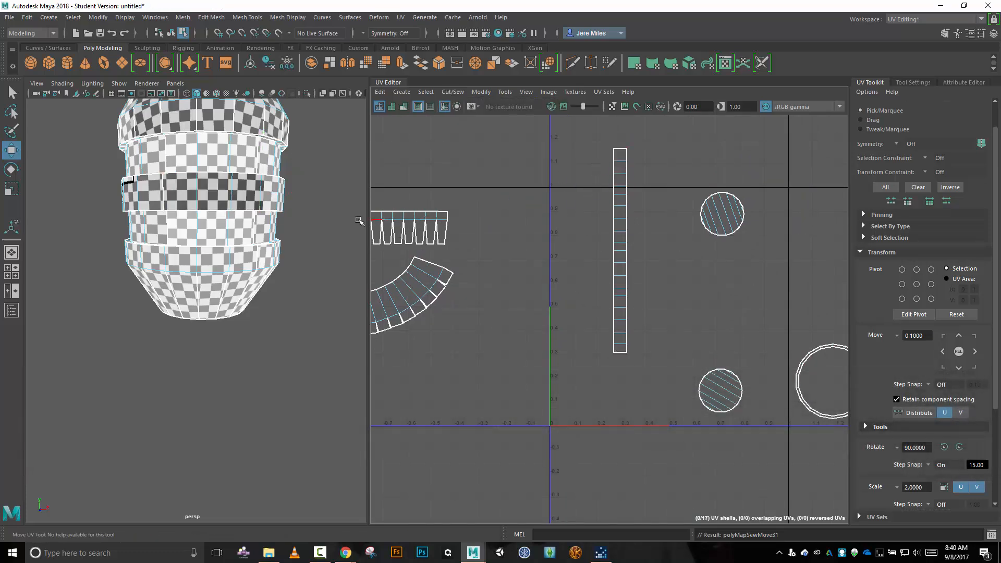
Move a UV shell of the recessed band below the middle band into the 0–1 tile, between the long strip and the circles.
{"action": "scroll", "coordinate": [754, 319], "scroll_direction": "down", "scroll_amount": 6}
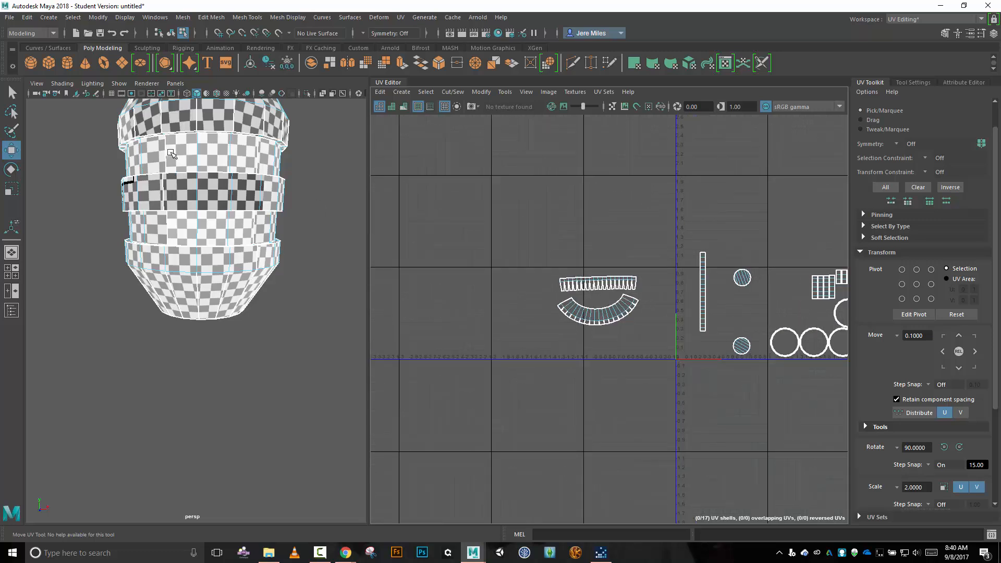
{"action": "left_click", "coordinate": [221, 231]}
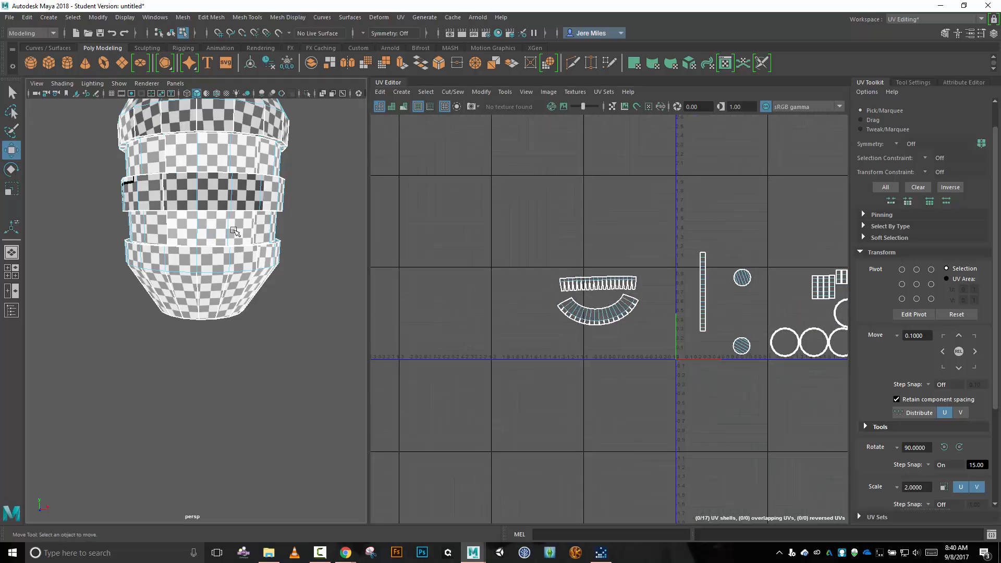
{"action": "middle_click_drag", "start_coordinate": [772, 199], "coordinate": [612, 229], "text": "alt"}
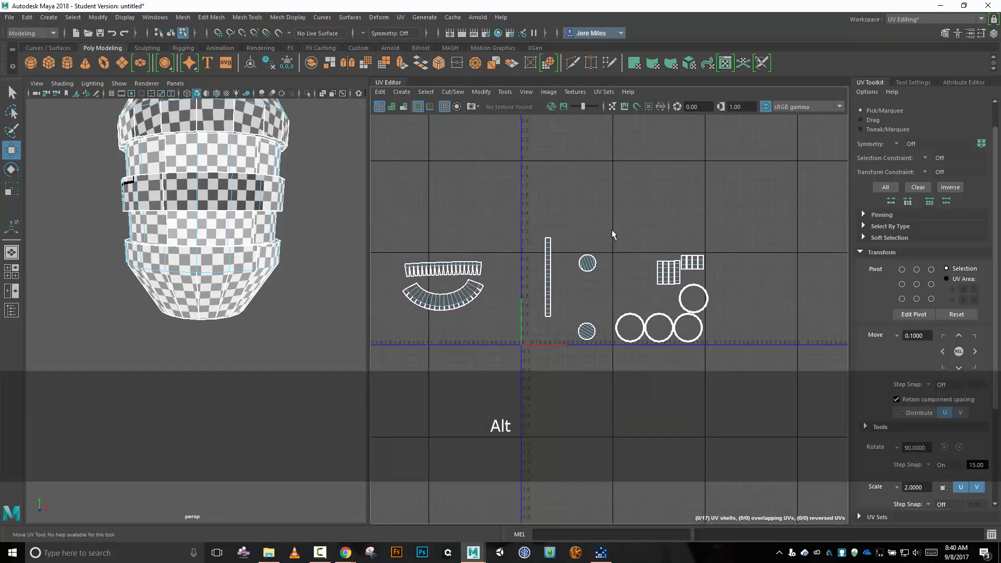
{"action": "right_click_drag", "start_coordinate": [630, 240], "coordinate": [579, 226]}
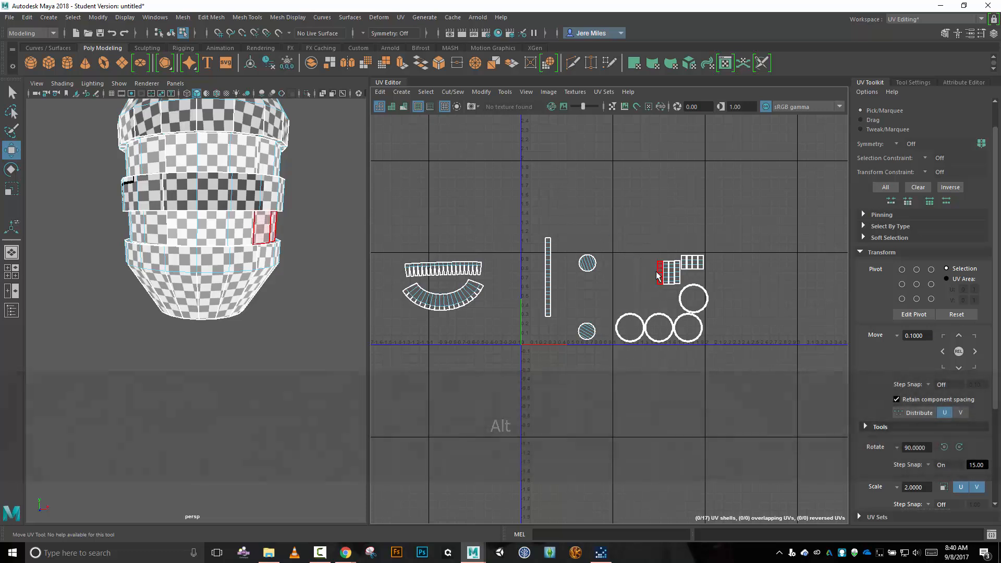
{"action": "left_click", "coordinate": [660, 273]}
{"action": "left_click_drag", "start_coordinate": [660, 275], "coordinate": [566, 303]}
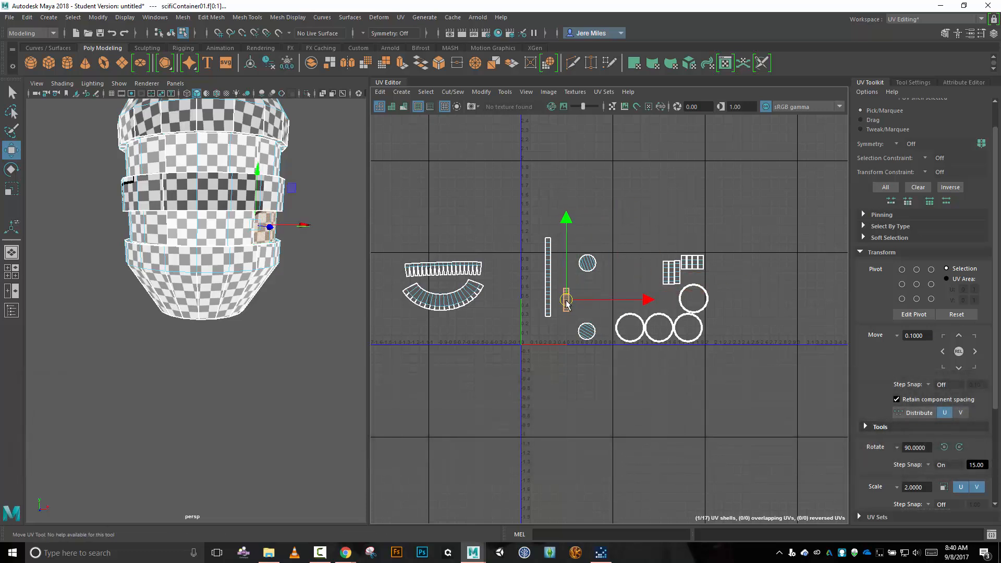
Move and Sew the adjoining piece onto the upper end edge of the recessed lower-band shell.
{"action": "scroll", "coordinate": [574, 322], "scroll_direction": "up", "scroll_amount": 3}
{"action": "scroll", "coordinate": [574, 322], "scroll_direction": "up", "scroll_amount": 1}
{"action": "right_click_drag", "start_coordinate": [602, 273], "coordinate": [601, 245]}
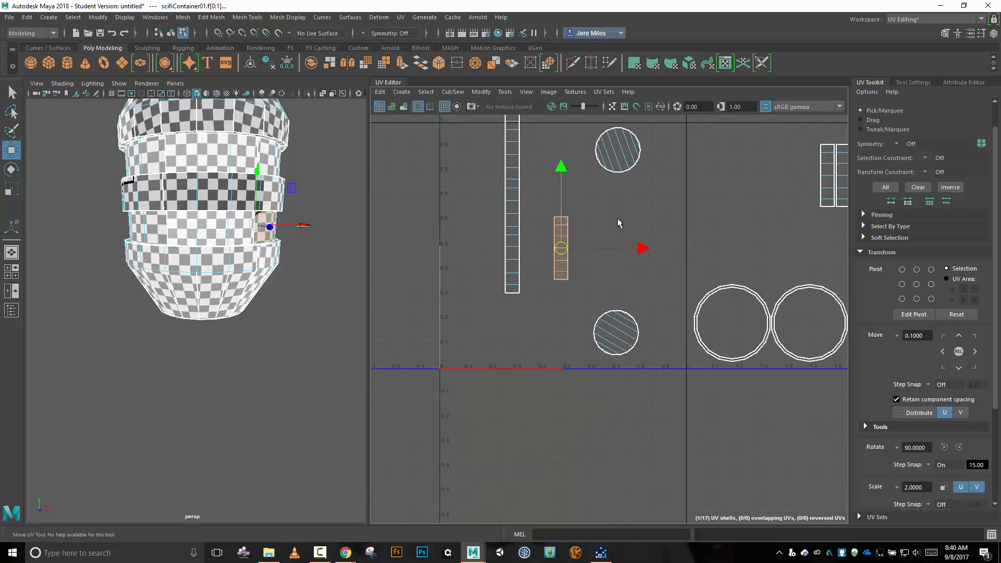
{"action": "left_click", "coordinate": [618, 220]}
{"action": "left_click", "coordinate": [563, 217]}
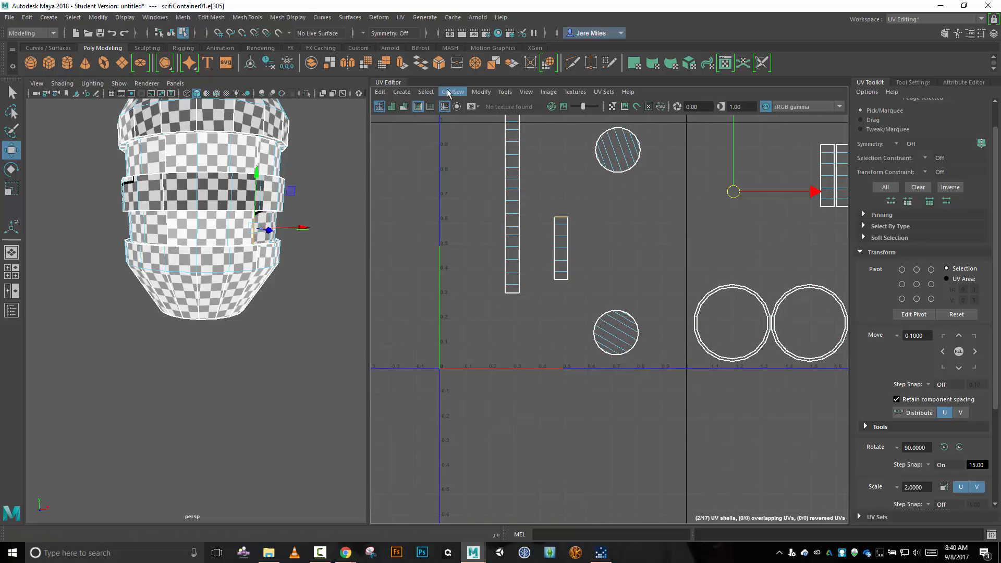
{"action": "left_click", "coordinate": [449, 92]}
{"action": "left_click", "coordinate": [547, 190]}
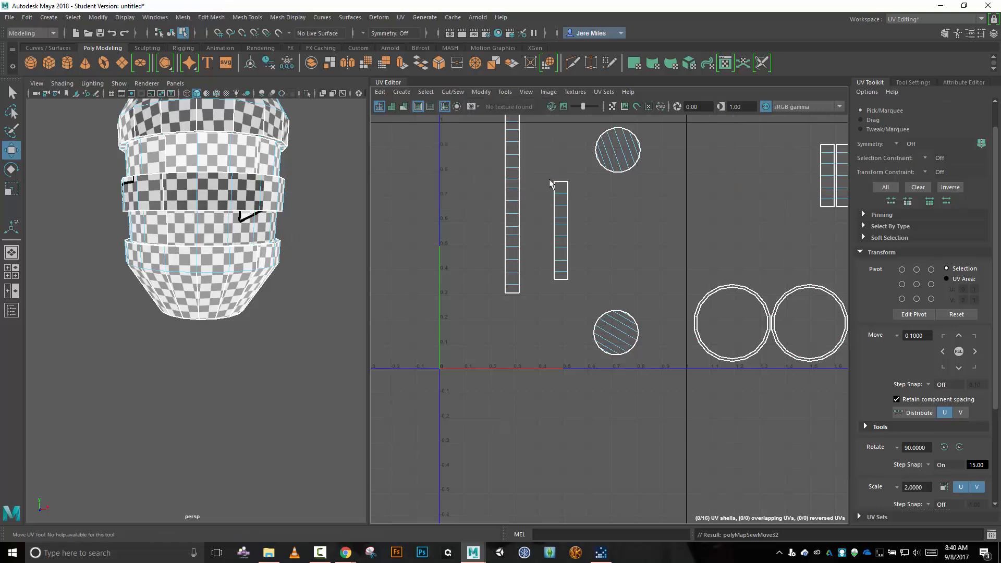
Complete the recessed lower-band strip by using Move and Sew on its upper end edge and its lower end edge.
{"action": "left_click", "coordinate": [556, 182]}
{"action": "left_click", "coordinate": [453, 92]}
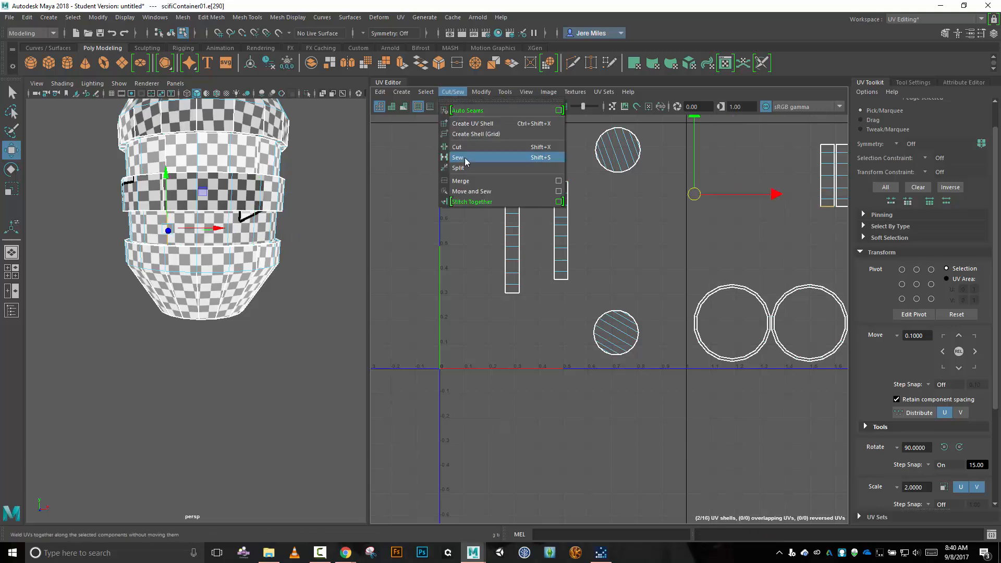
{"action": "left_click", "coordinate": [501, 191]}
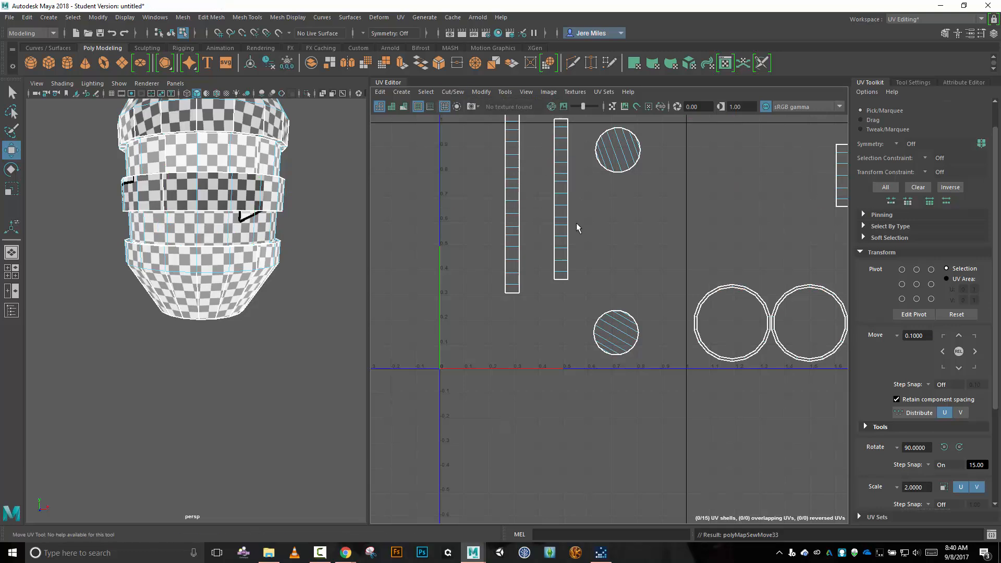
{"action": "left_click", "coordinate": [567, 281]}
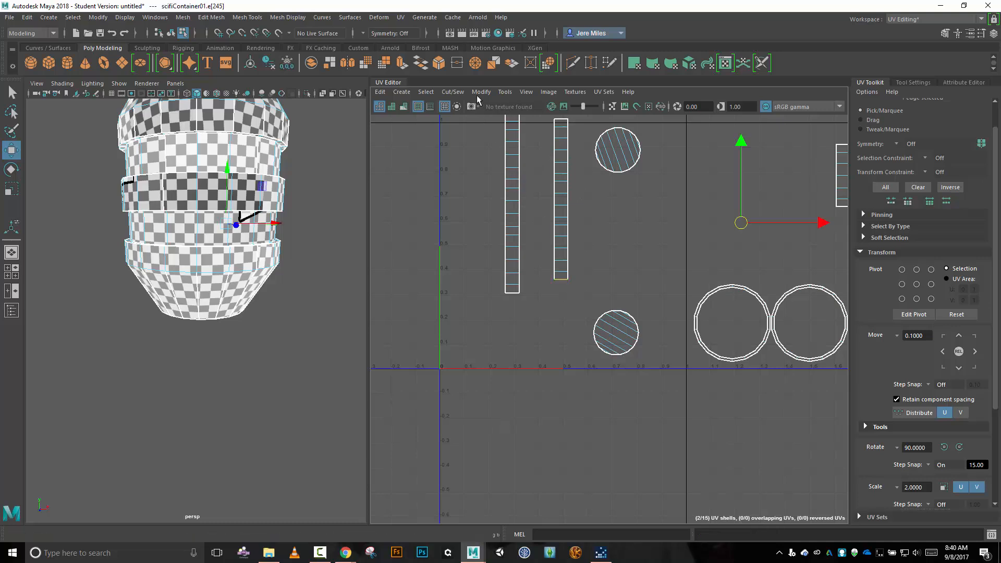
{"action": "left_click", "coordinate": [452, 92]}
{"action": "left_click", "coordinate": [498, 191]}
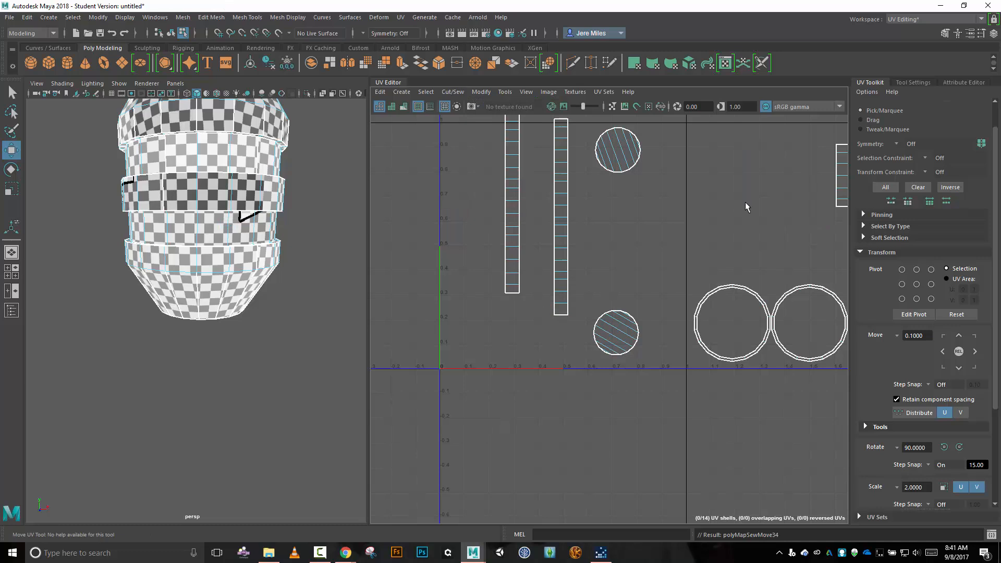
Move a UV shell of the recessed band above the middle band into the 0–1 tile, left of the two long strips.
{"action": "right_click_drag", "start_coordinate": [745, 202], "coordinate": [712, 191]}
{"action": "left_click", "coordinate": [841, 180]}
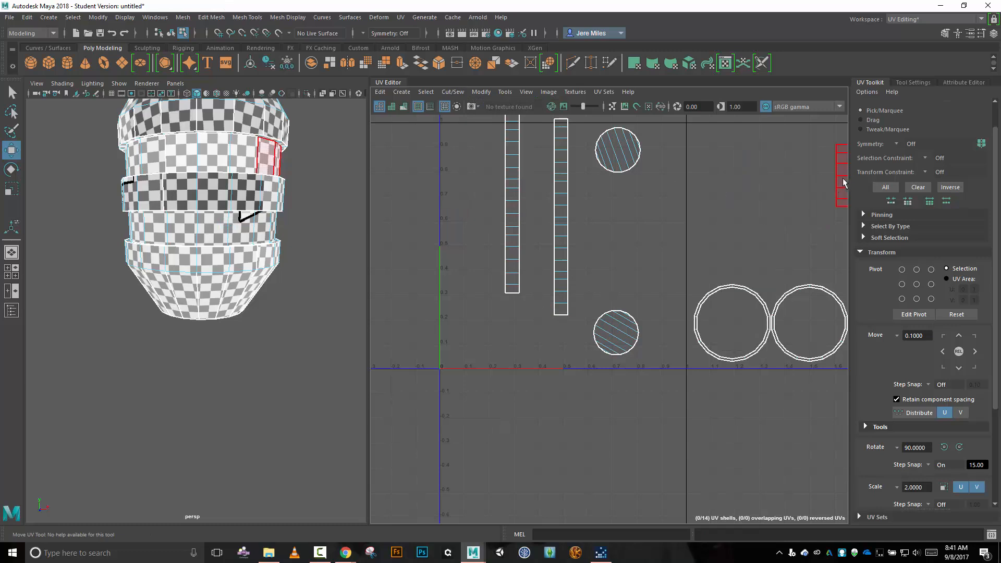
{"action": "left_click", "coordinate": [843, 179]}
{"action": "left_click_drag", "start_coordinate": [843, 180], "coordinate": [468, 273]}
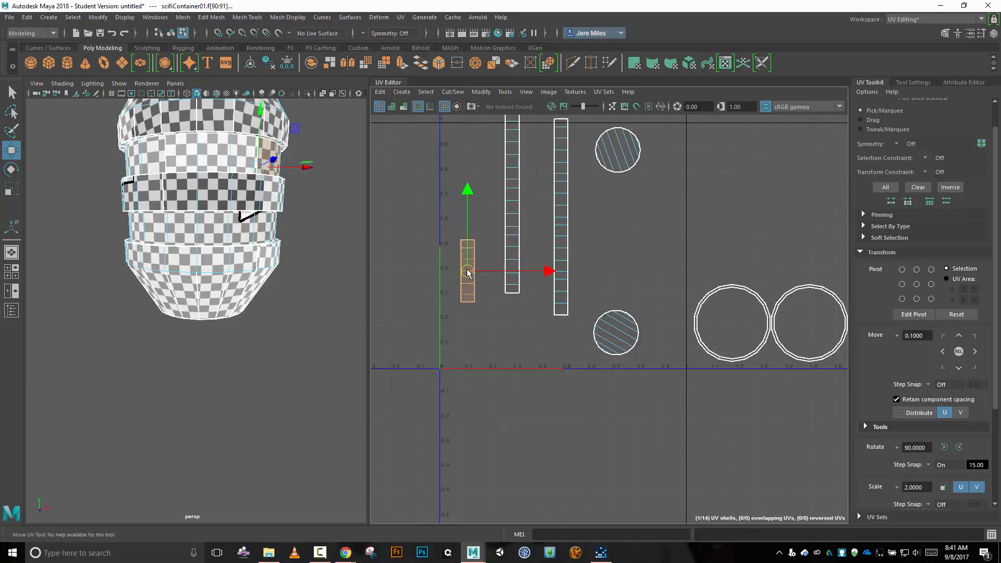
Move and Sew the adjoining piece onto the upper end edge of the recessed upper-band shell.
{"action": "right_click_drag", "start_coordinate": [415, 249], "coordinate": [412, 225]}
{"action": "left_click", "coordinate": [468, 241]}
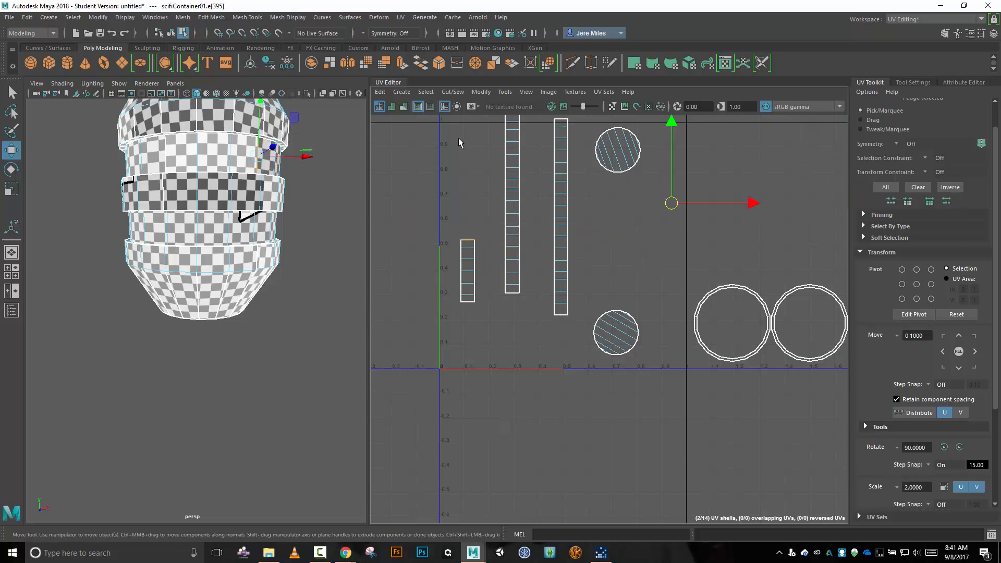
{"action": "left_click", "coordinate": [452, 92]}
{"action": "left_click", "coordinate": [485, 183]}
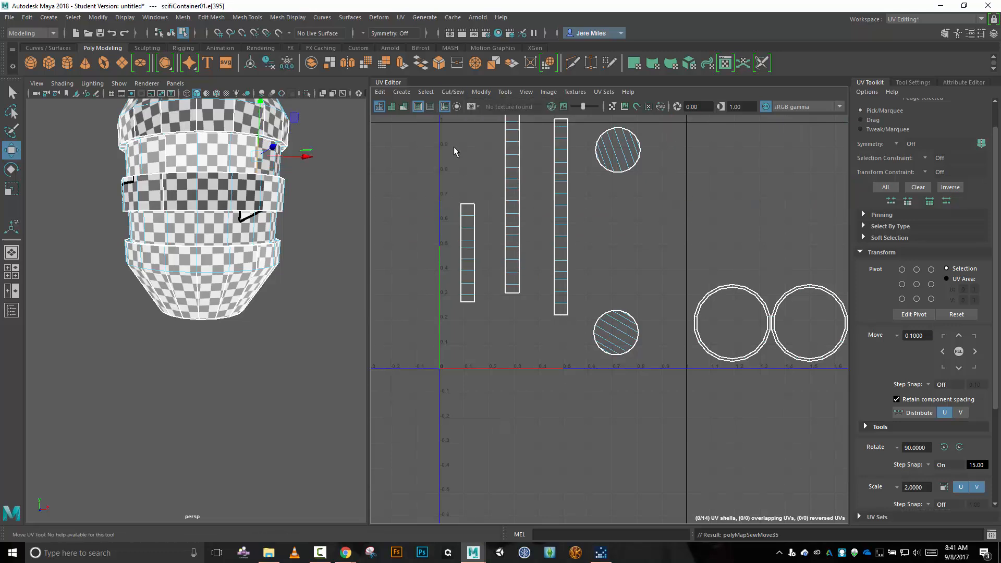
{"action": "left_click", "coordinate": [454, 95]}
{"action": "left_click", "coordinate": [421, 183]}
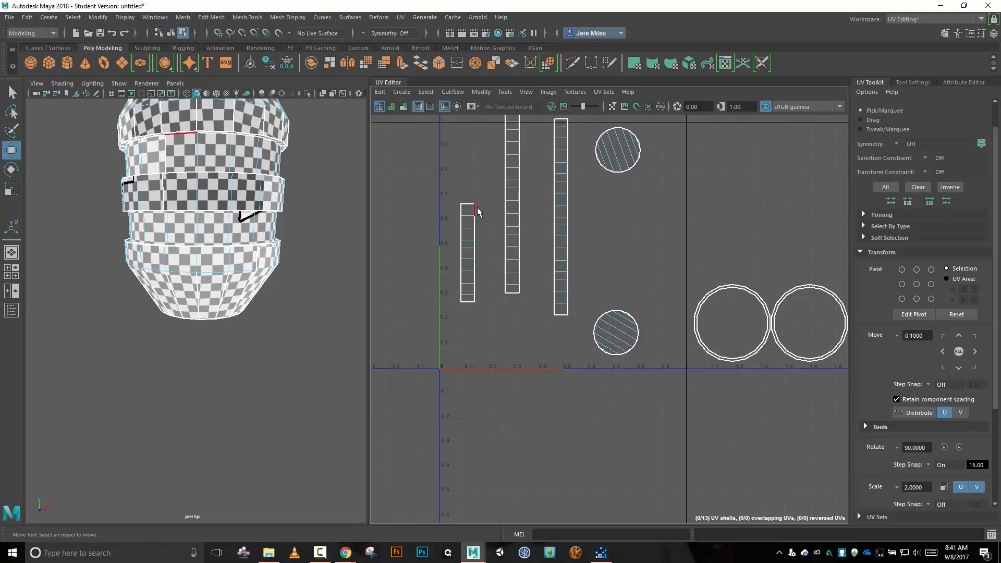
Join the last two pieces of the recessed upper band to the strip's upper end with Move and Sew.
{"action": "left_click", "coordinate": [476, 211]}
{"action": "left_click", "coordinate": [452, 92]}
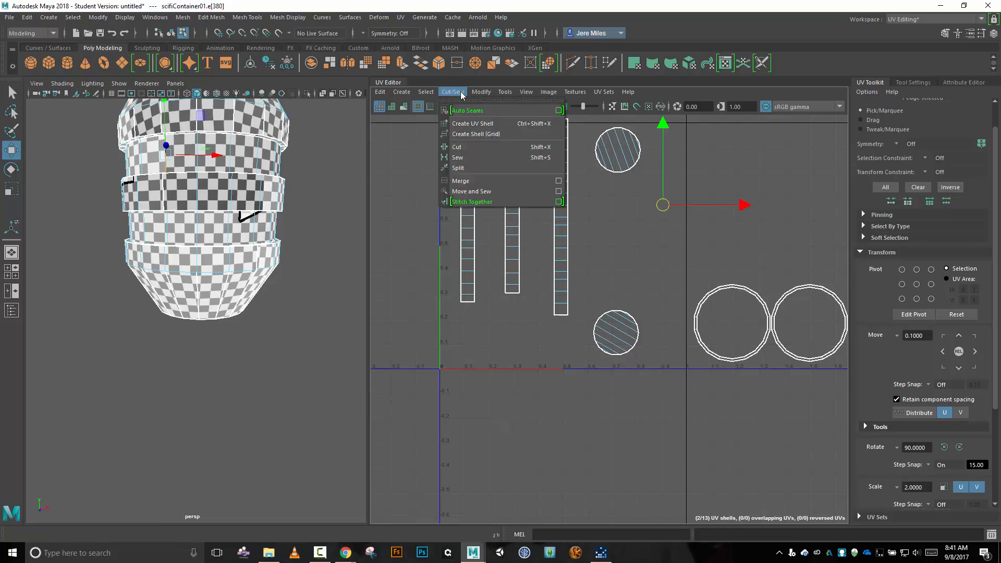
{"action": "left_click", "coordinate": [488, 190]}
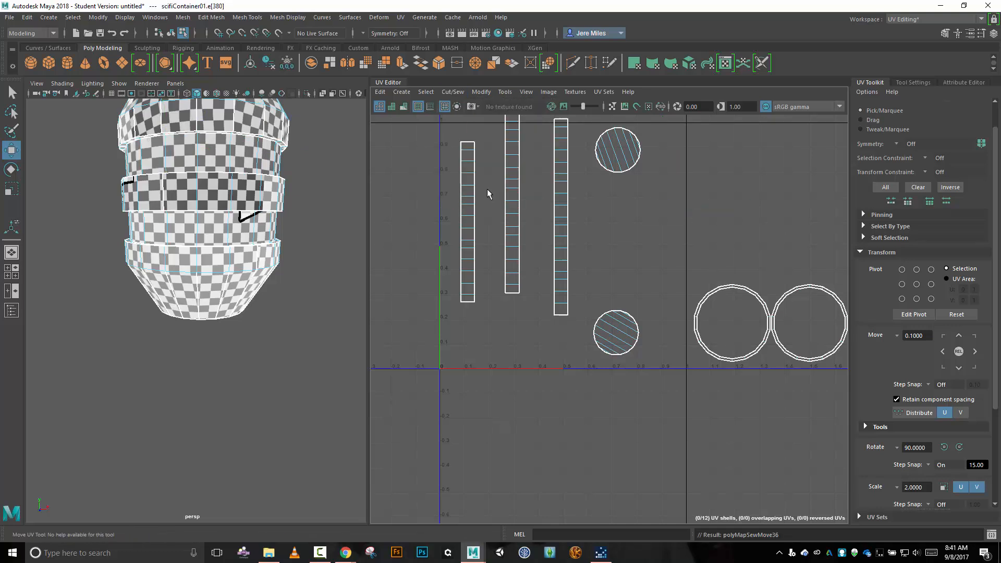
{"action": "left_click", "coordinate": [467, 146]}
{"action": "left_click", "coordinate": [453, 92]}
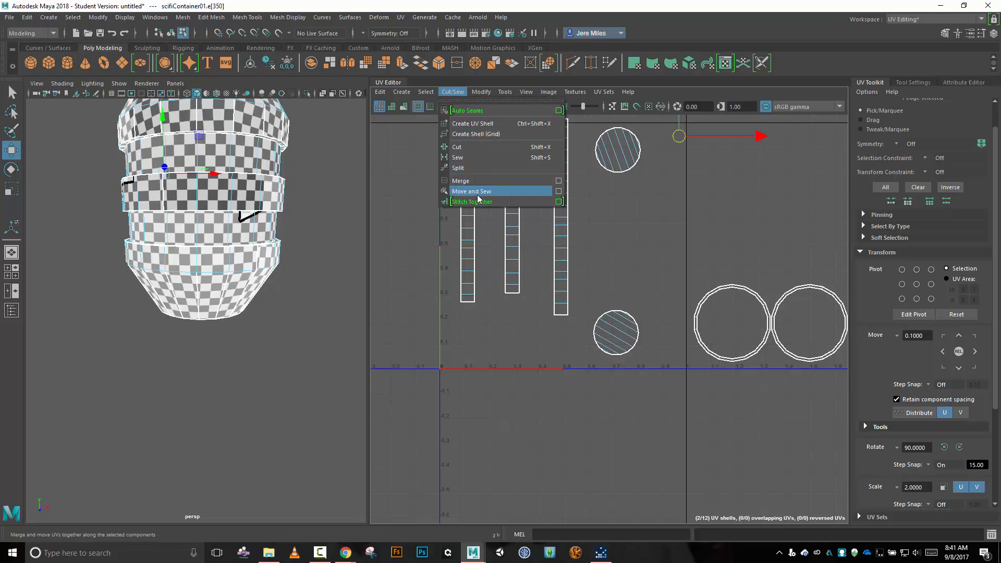
{"action": "left_click", "coordinate": [478, 193]}
{"action": "middle_click_drag", "start_coordinate": [398, 230], "coordinate": [407, 261], "text": "alt"}
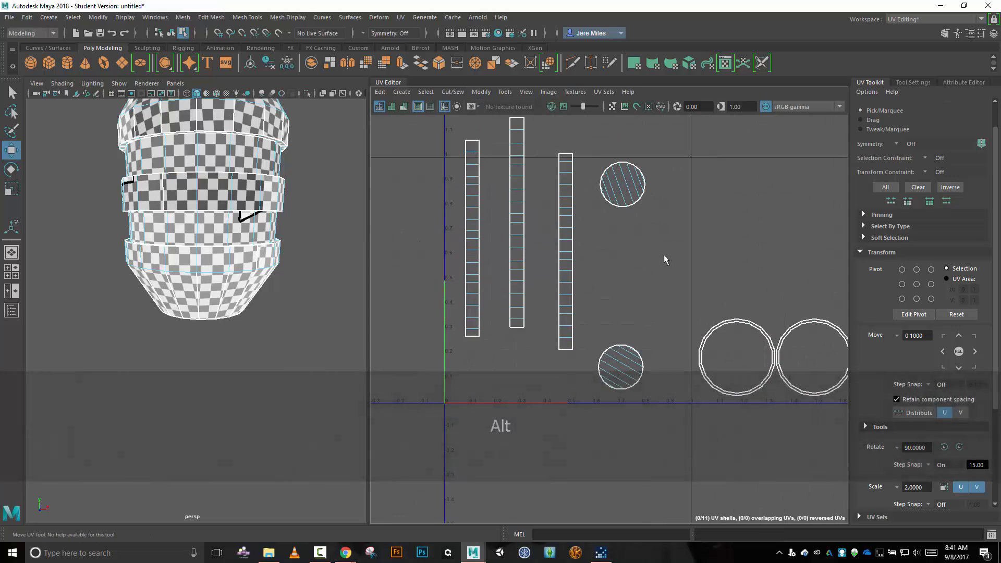
{"action": "scroll", "coordinate": [664, 255], "scroll_direction": "down", "scroll_amount": 5}
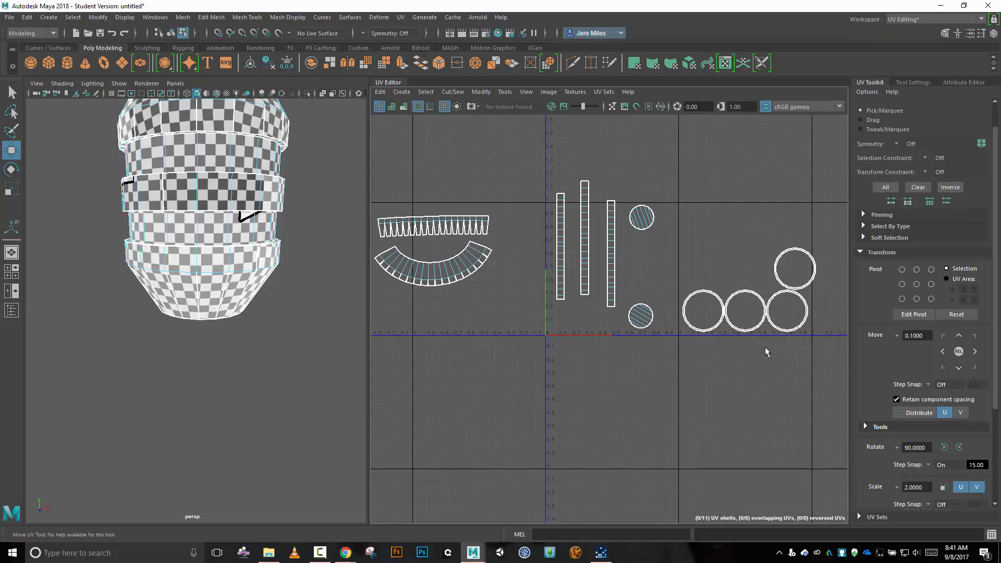
{"action": "middle_click_drag", "start_coordinate": [767, 358], "coordinate": [666, 301], "text": "alt"}
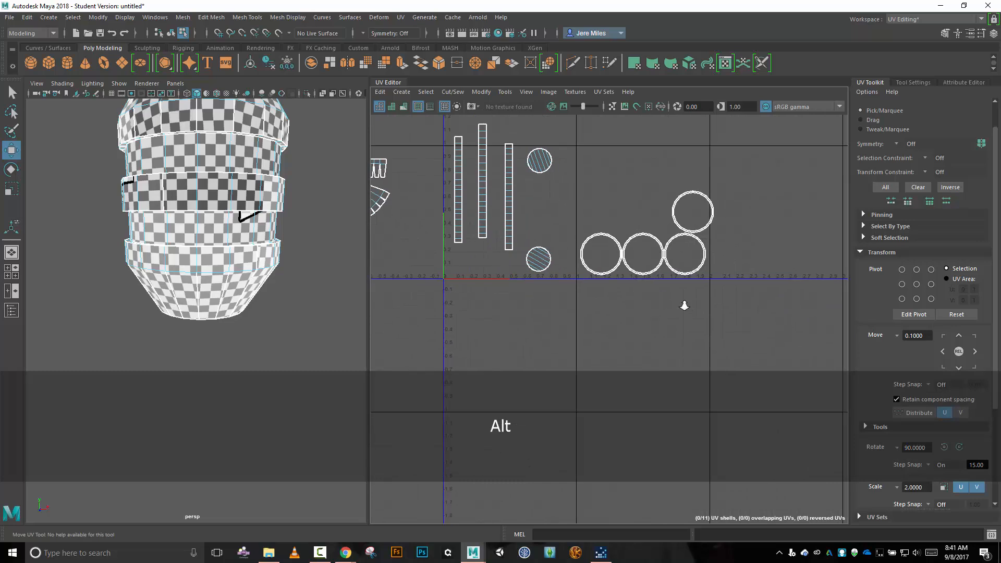
Select the short radial edges around the leftmost ring shell in the row of three and cut its UVs into separate segments.
{"action": "scroll", "coordinate": [685, 302], "scroll_direction": "up", "scroll_amount": 5}
{"action": "scroll", "coordinate": [685, 302], "scroll_direction": "up", "scroll_amount": 3}
{"action": "middle_click_drag", "start_coordinate": [610, 232], "coordinate": [695, 308], "text": "alt"}
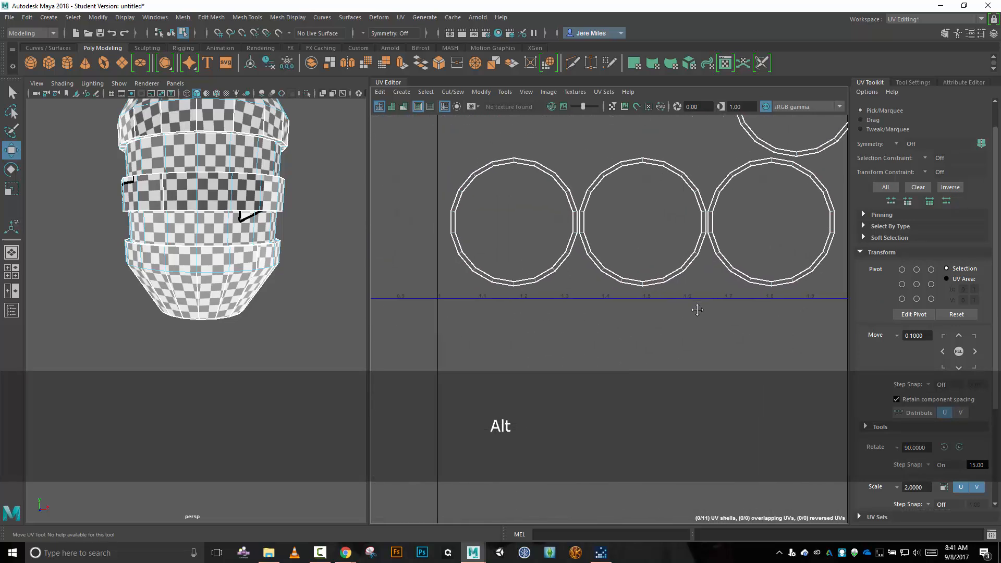
{"action": "scroll", "coordinate": [532, 305], "scroll_direction": "up", "scroll_amount": 3}
{"action": "middle_click_drag", "start_coordinate": [518, 207], "coordinate": [533, 271], "text": "alt"}
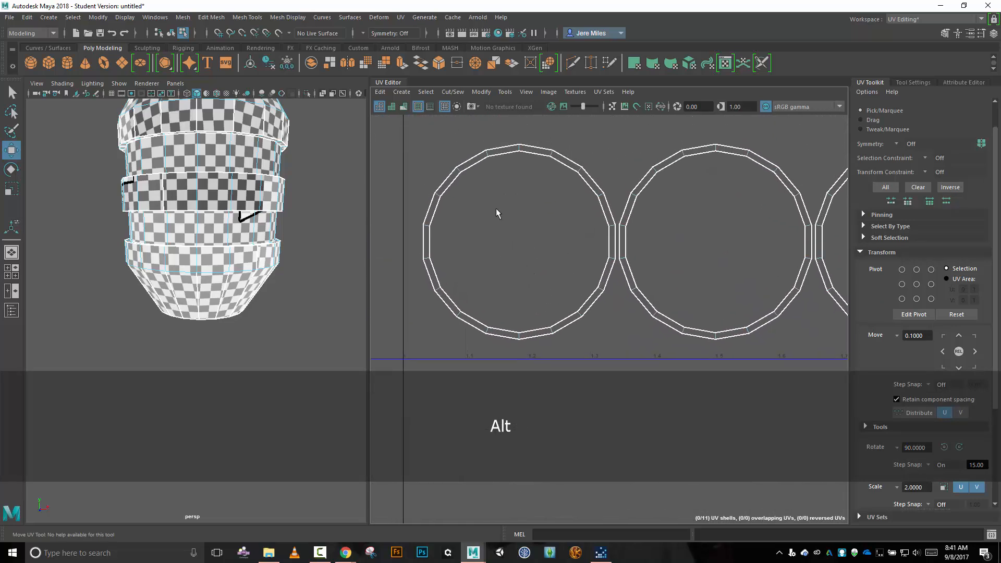
{"action": "left_click", "coordinate": [519, 150]}
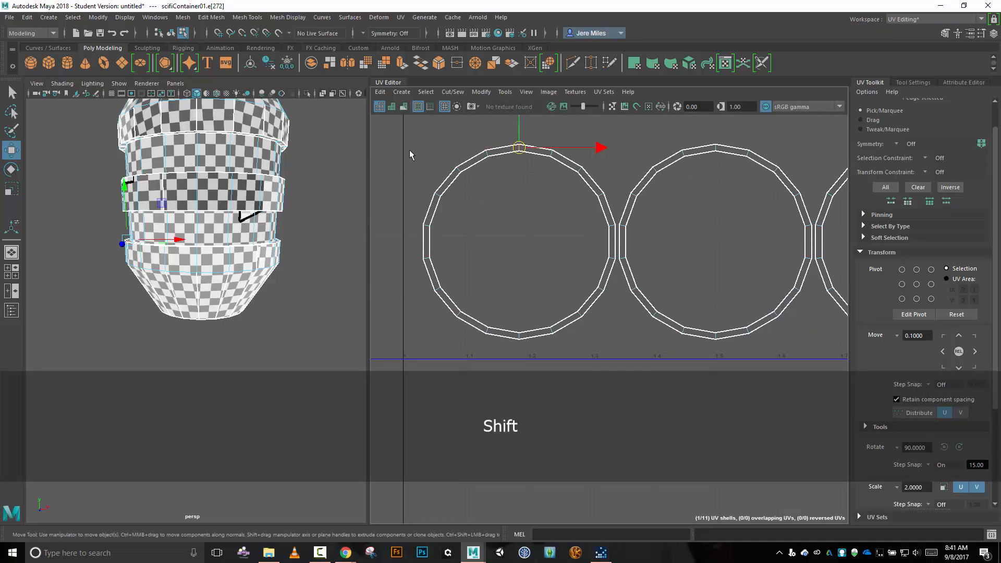
{"action": "left_click_drag", "start_coordinate": [396, 140], "coordinate": [391, 187], "text": "shift"}
{"action": "left_click", "coordinate": [485, 157], "text": "shift"}
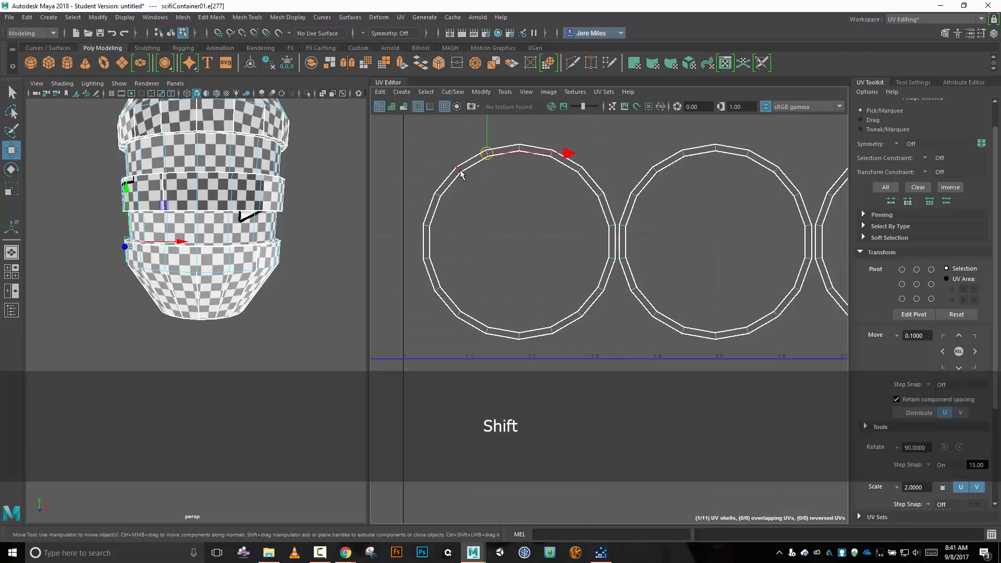
{"action": "left_click", "coordinate": [459, 172], "text": "shift"}
{"action": "left_click", "coordinate": [439, 195], "text": "shift"}
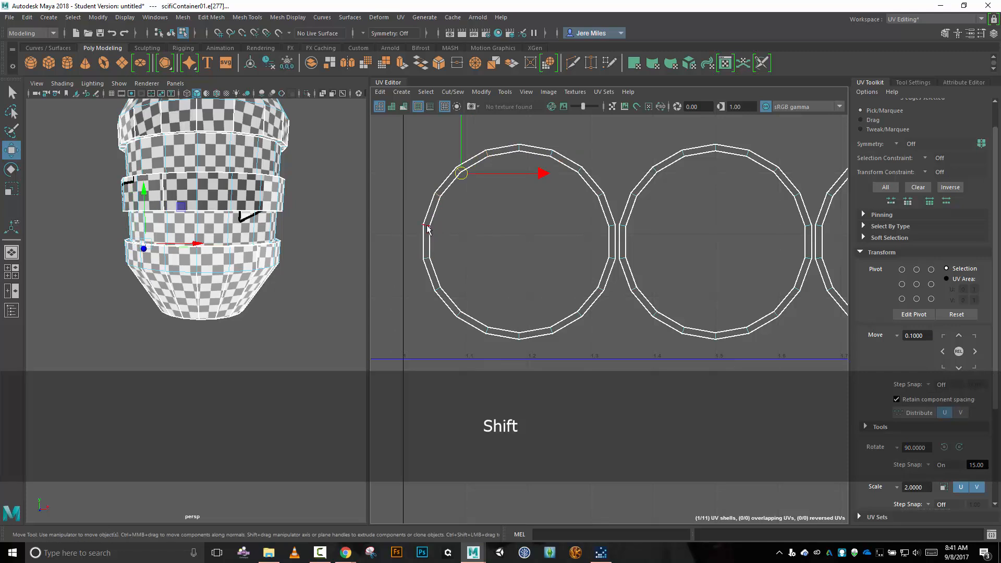
{"action": "double_click", "coordinate": [427, 226], "text": "shift"}
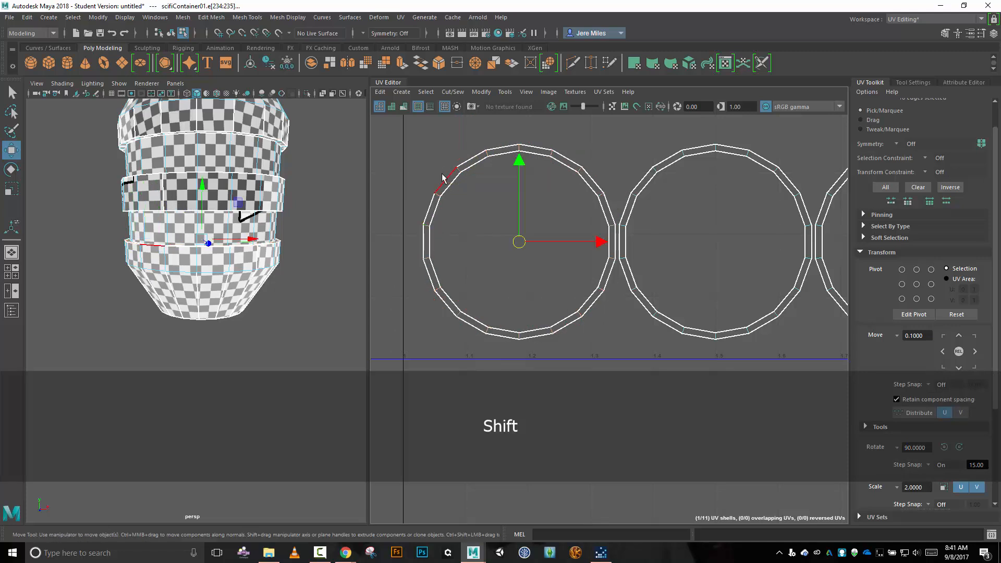
{"action": "key", "text": "shift+x"}
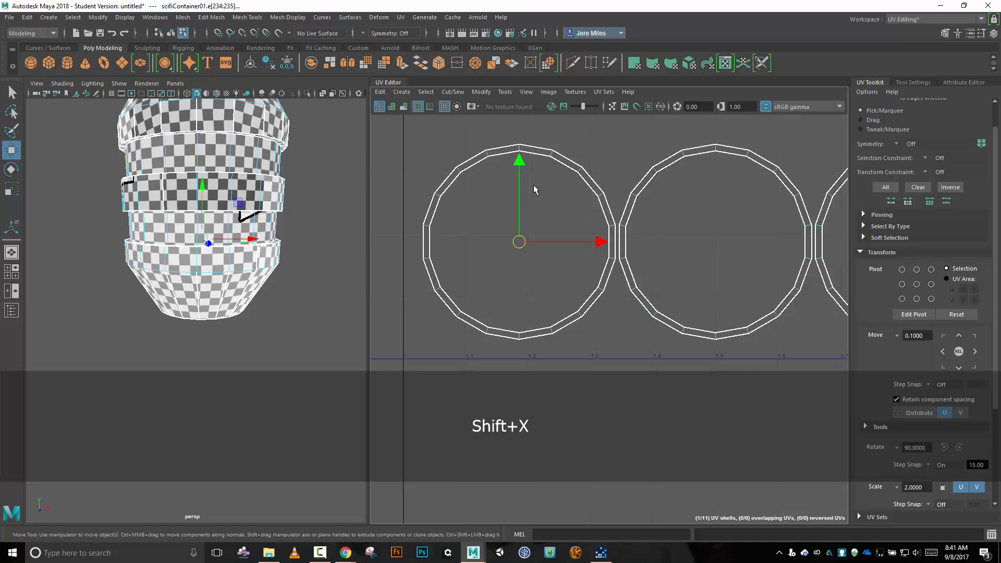
Cut the middle ring shell of the row into separate UV segments along all its short radial edges.
{"action": "left_click", "coordinate": [656, 172]}
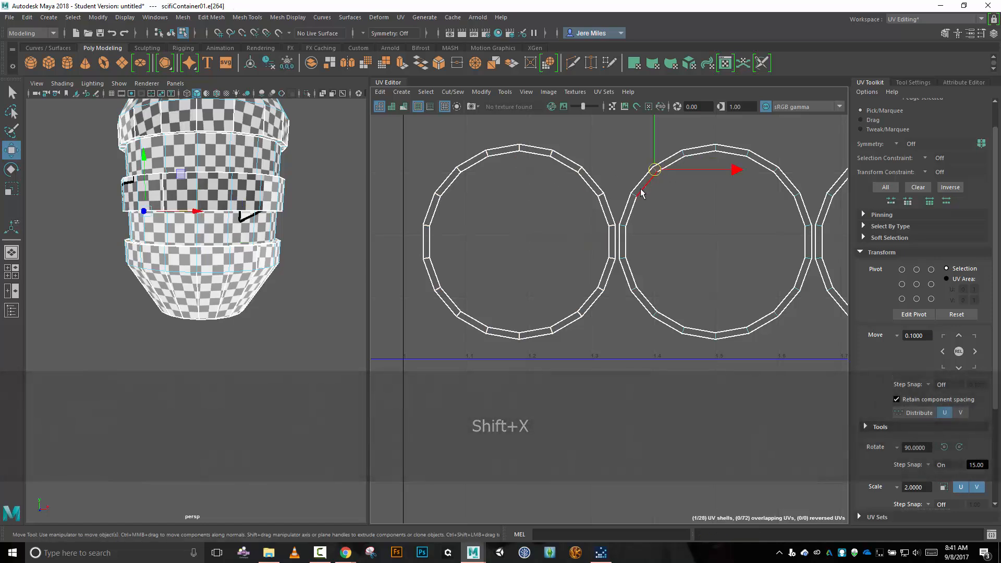
{"action": "left_click", "coordinate": [633, 195], "text": "shift"}
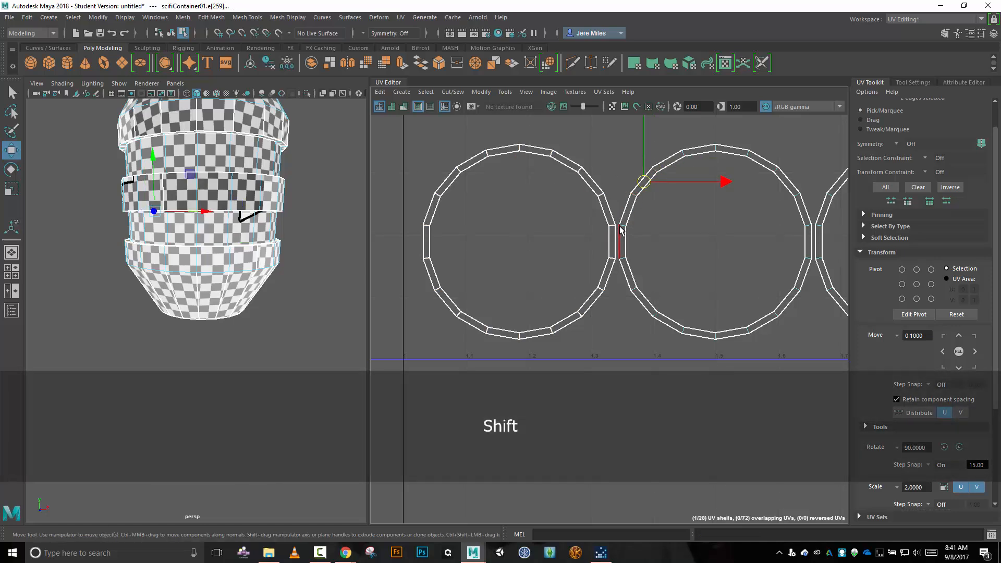
{"action": "left_click", "coordinate": [624, 228], "text": "shift"}
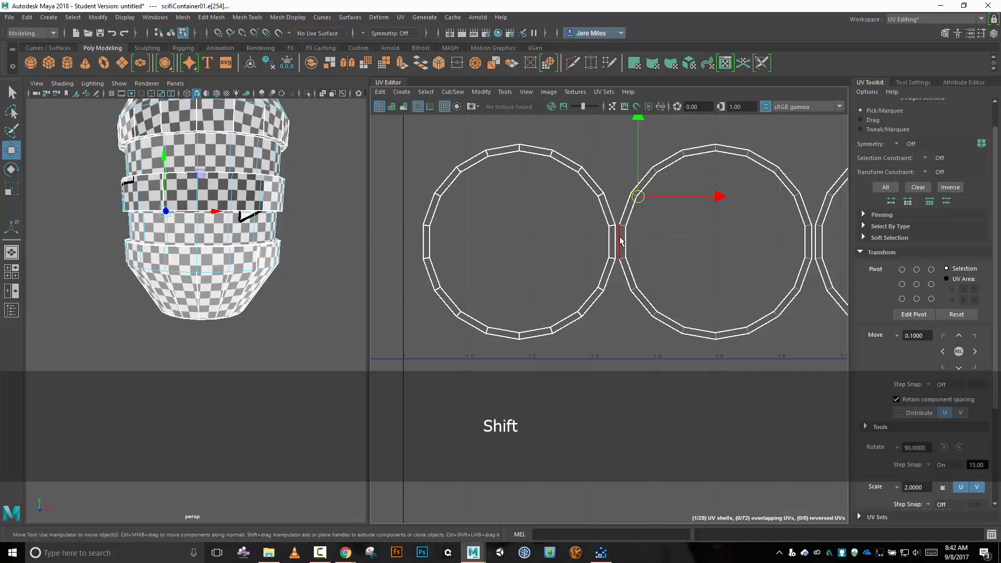
{"action": "left_click", "coordinate": [623, 258], "text": "shift"}
{"action": "left_click", "coordinate": [622, 257], "text": "shift"}
{"action": "left_click", "coordinate": [624, 260], "text": "shift"}
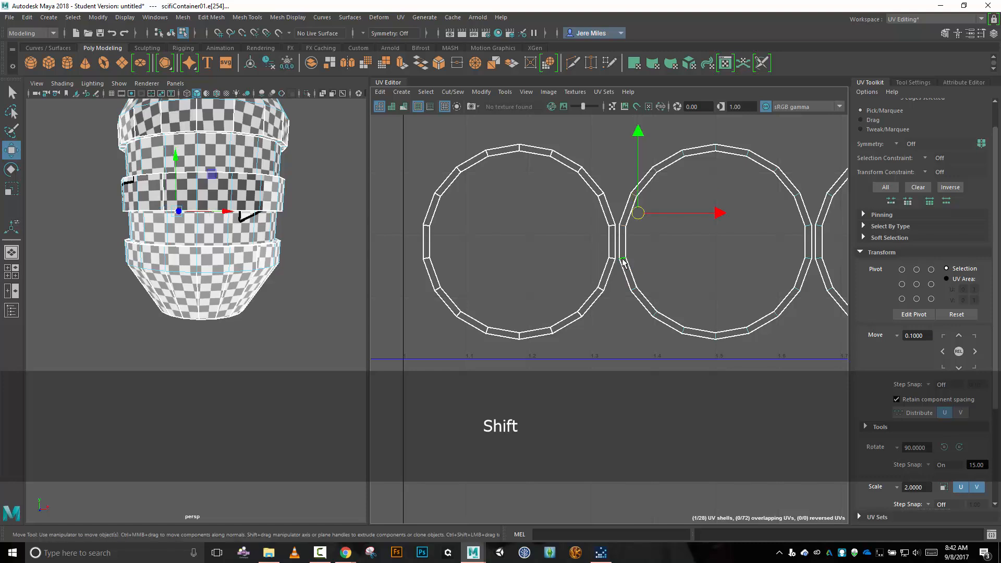
{"action": "left_click", "coordinate": [636, 304], "text": "shift"}
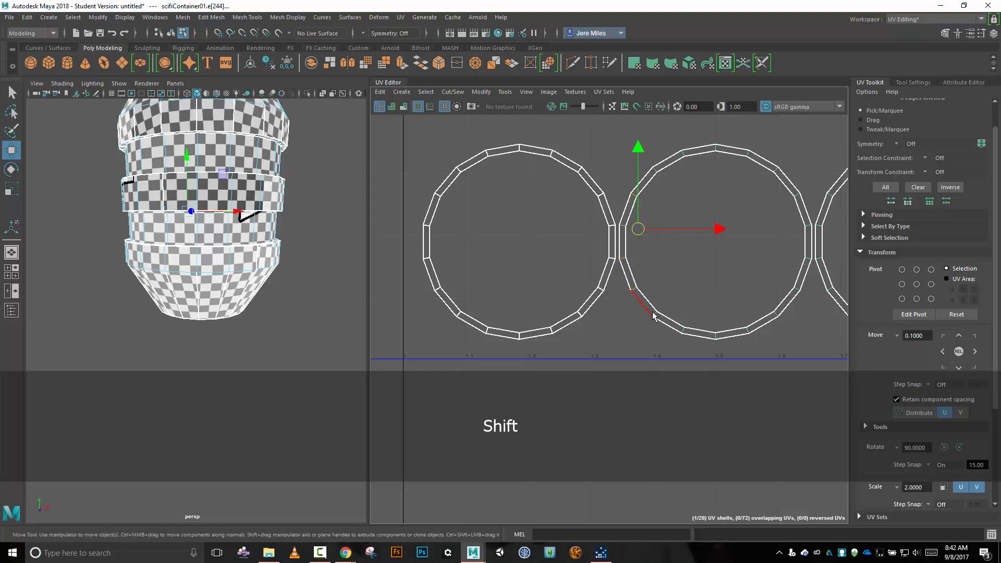
{"action": "left_click", "coordinate": [654, 317], "text": "shift"}
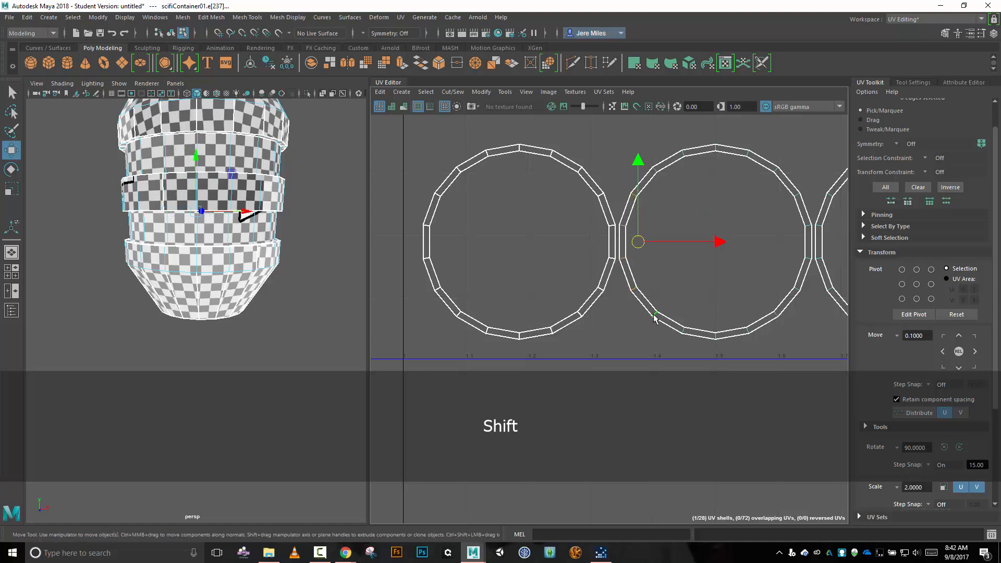
{"action": "left_click", "coordinate": [685, 334], "text": "shift"}
{"action": "left_click", "coordinate": [711, 336], "text": "shift"}
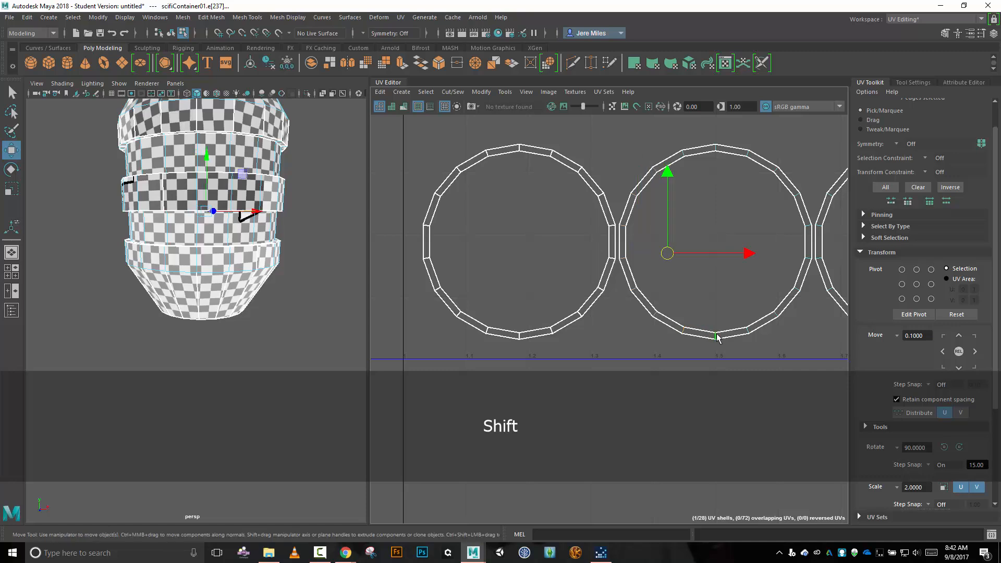
{"action": "left_click", "coordinate": [749, 331], "text": "shift"}
{"action": "left_click", "coordinate": [775, 315], "text": "shift"}
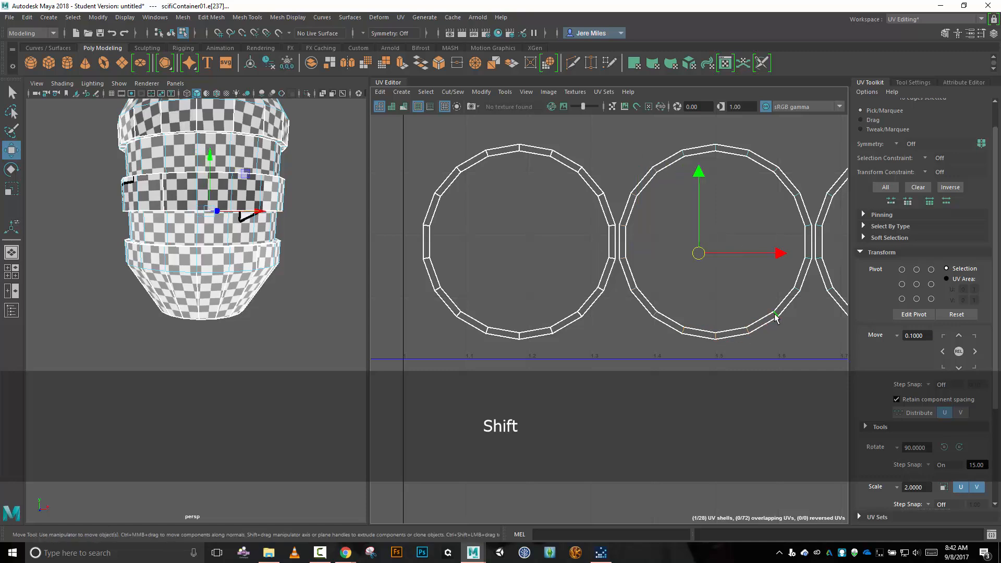
{"action": "left_click", "coordinate": [785, 302], "text": "shift"}
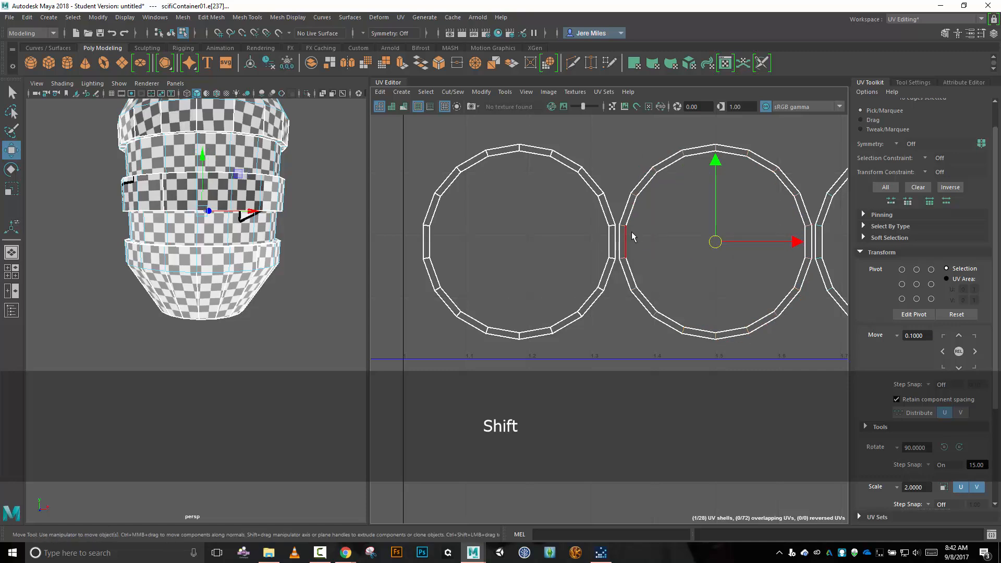
{"action": "key", "text": "shift+x"}
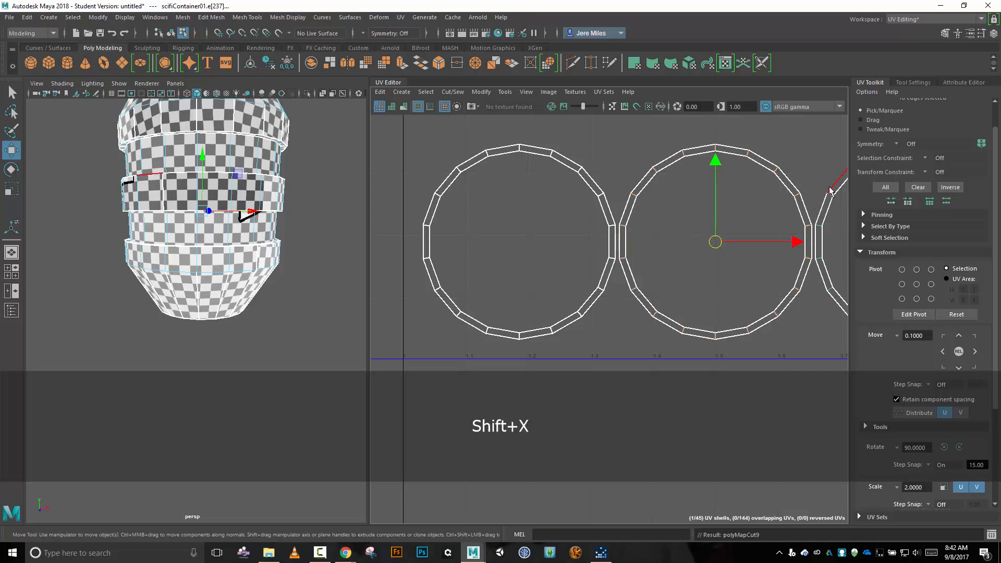
Select every short radial edge of the row's rightmost ring shell and cut the UVs along them.
{"action": "middle_click_drag", "start_coordinate": [814, 160], "coordinate": [565, 163], "text": "alt"}
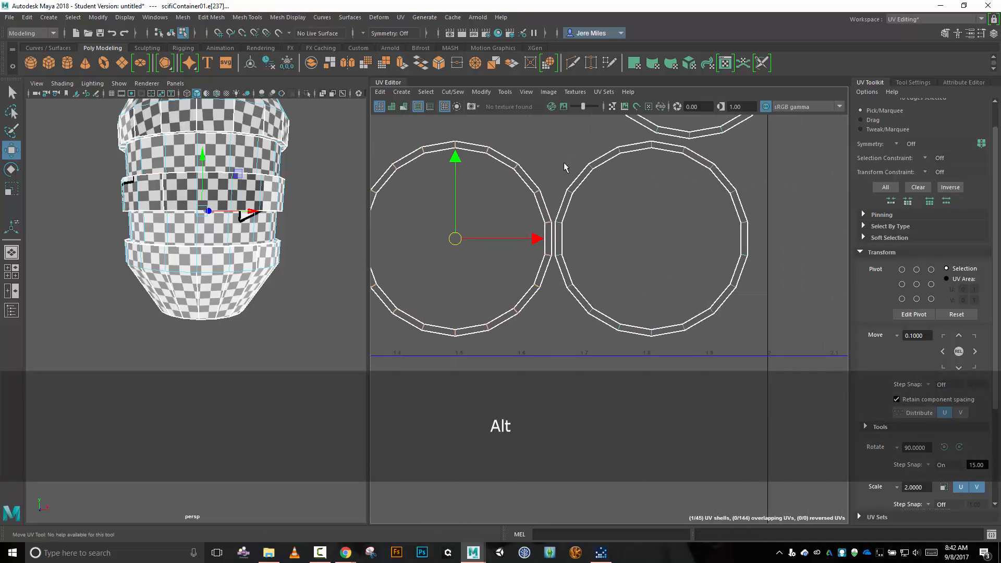
{"action": "left_click", "coordinate": [590, 167]}
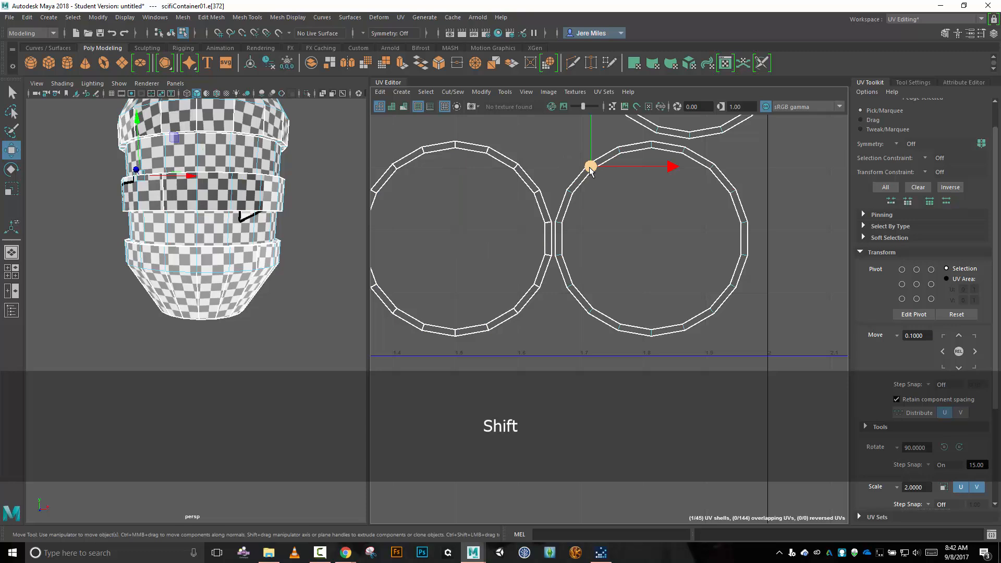
{"action": "left_click", "coordinate": [571, 193], "text": "shift"}
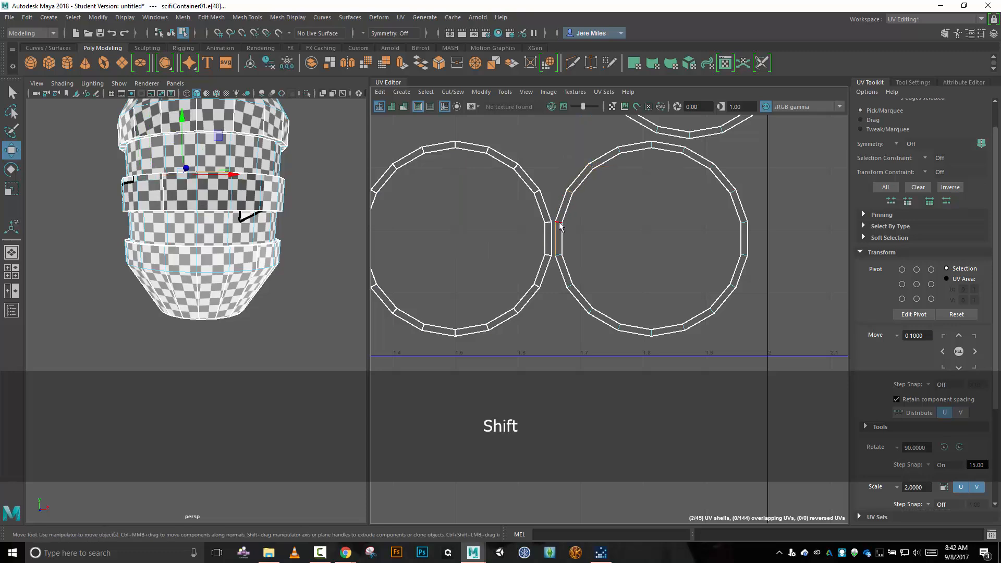
{"action": "left_click", "coordinate": [557, 239], "text": "shift"}
{"action": "left_click", "coordinate": [558, 261], "text": "shift"}
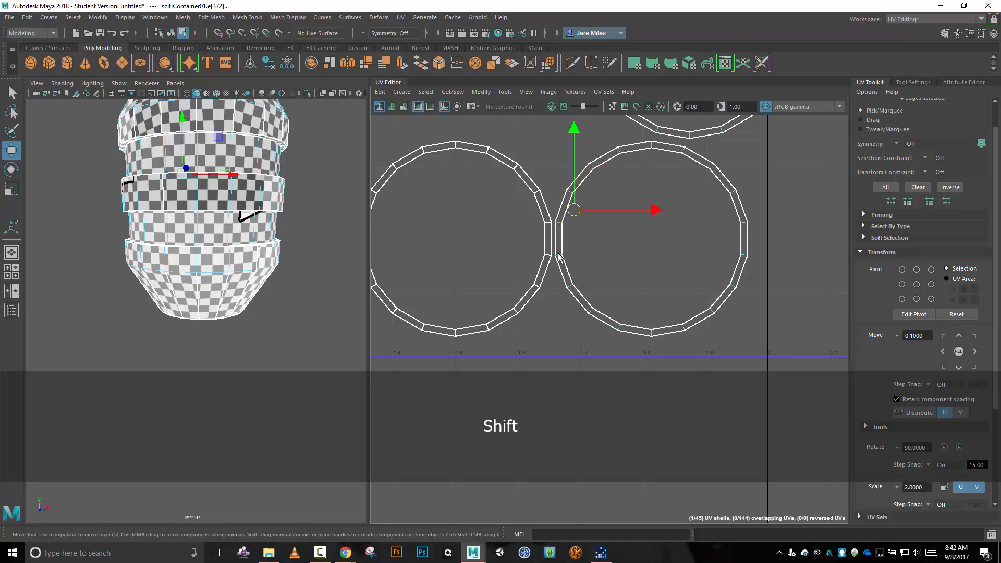
{"action": "left_click", "coordinate": [571, 288], "text": "shift"}
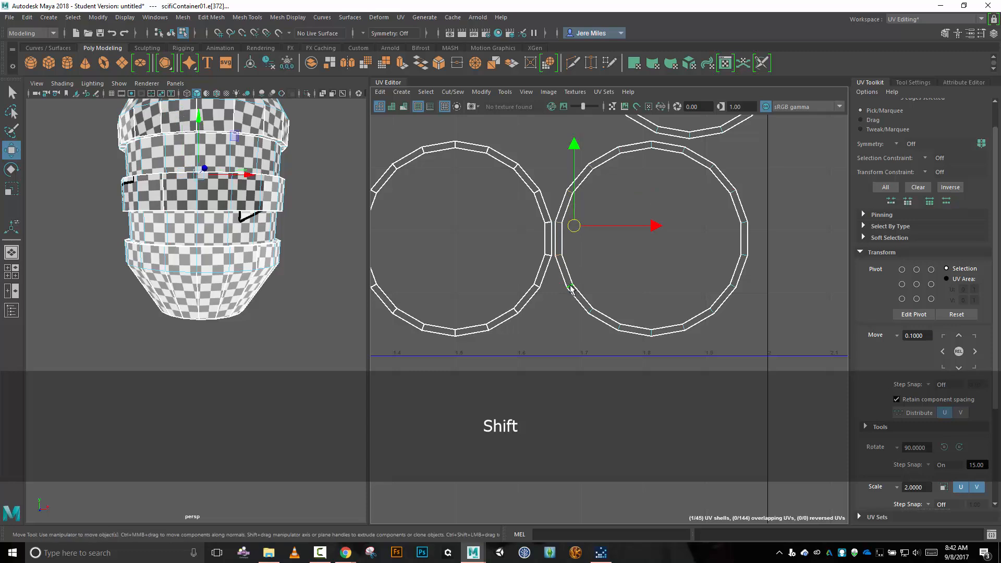
{"action": "left_click", "coordinate": [590, 312], "text": "shift"}
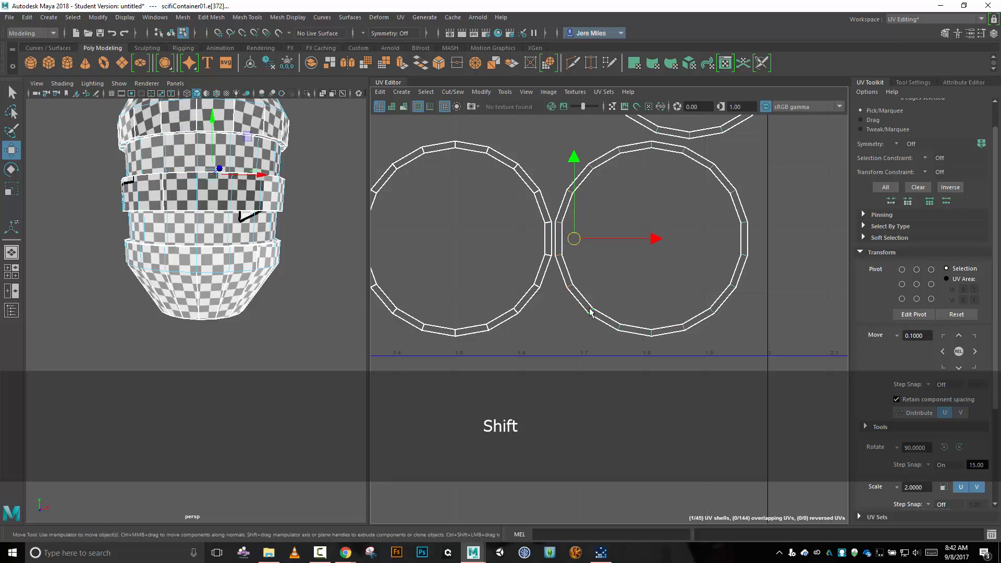
{"action": "left_click", "coordinate": [620, 329], "text": "shift"}
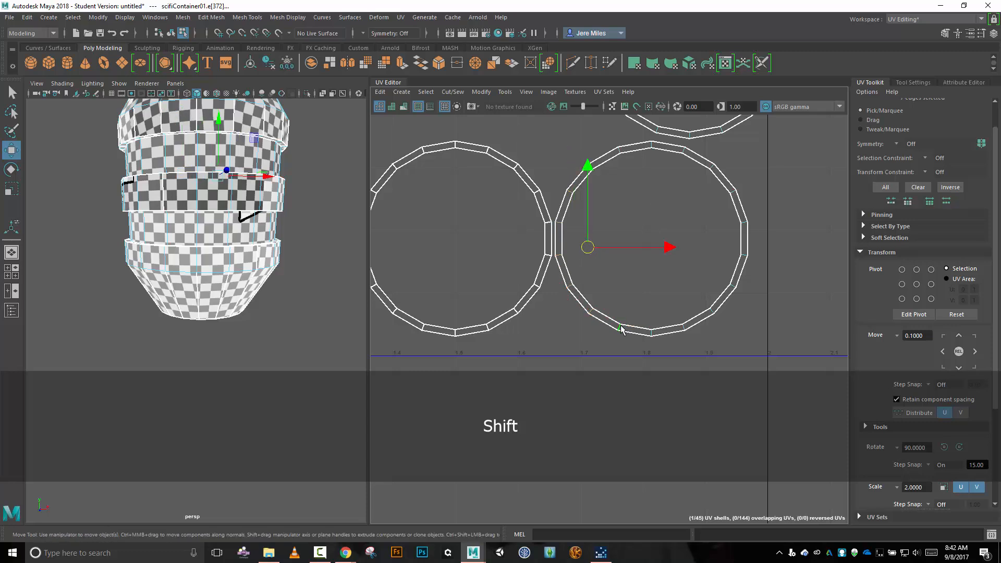
{"action": "left_click", "coordinate": [650, 334], "text": "shift"}
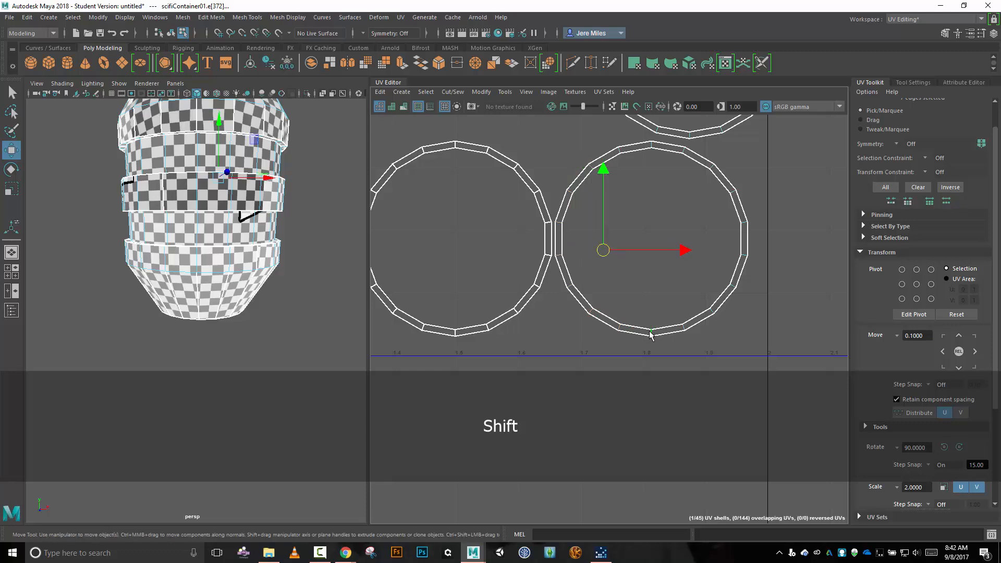
{"action": "left_click", "coordinate": [686, 328], "text": "shift"}
{"action": "left_click", "coordinate": [713, 311], "text": "shift"}
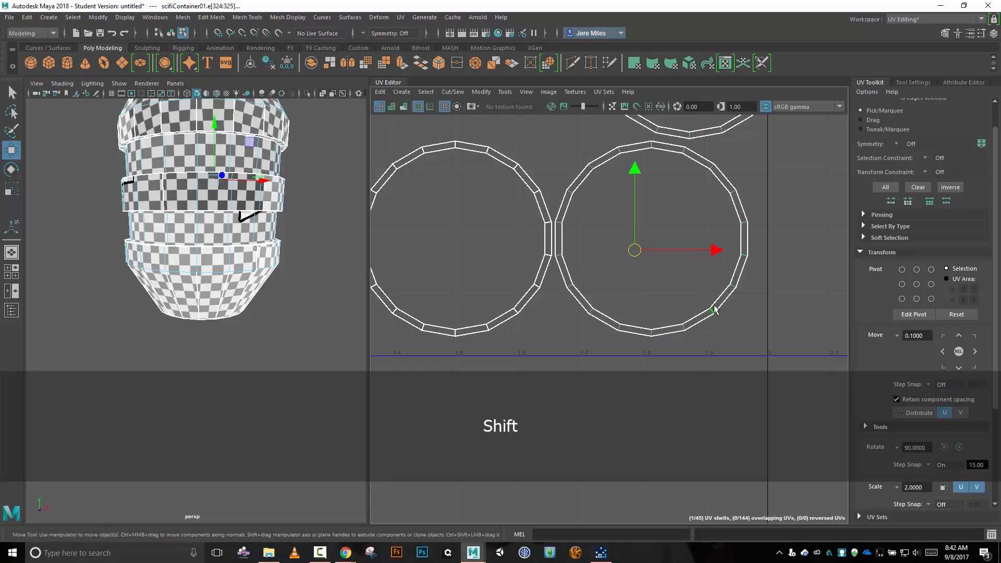
{"action": "left_click", "coordinate": [732, 289], "text": "shift"}
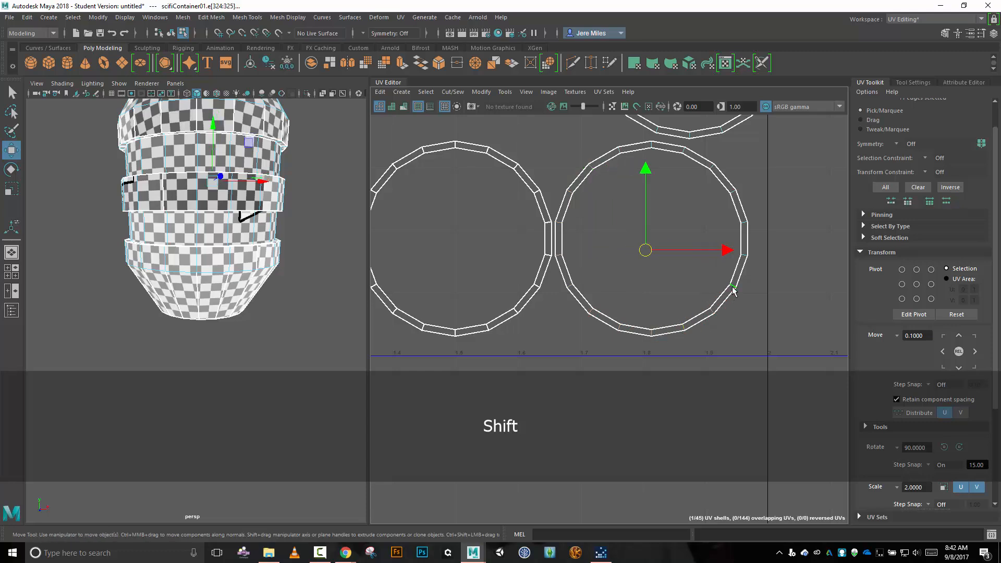
{"action": "left_click", "coordinate": [748, 242], "text": "shift"}
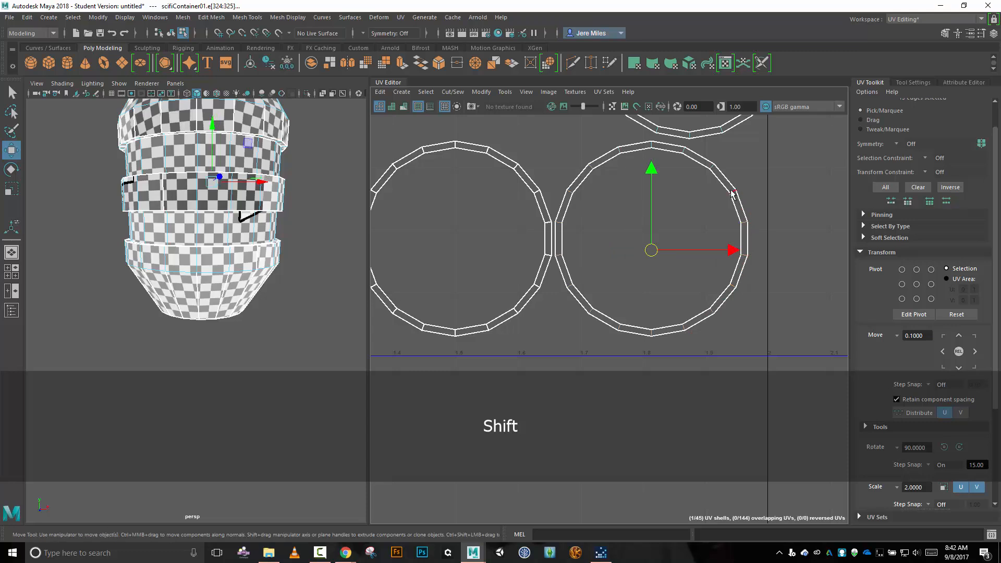
{"action": "left_click", "coordinate": [678, 152], "text": "shift"}
{"action": "left_click", "coordinate": [651, 146], "text": "shift"}
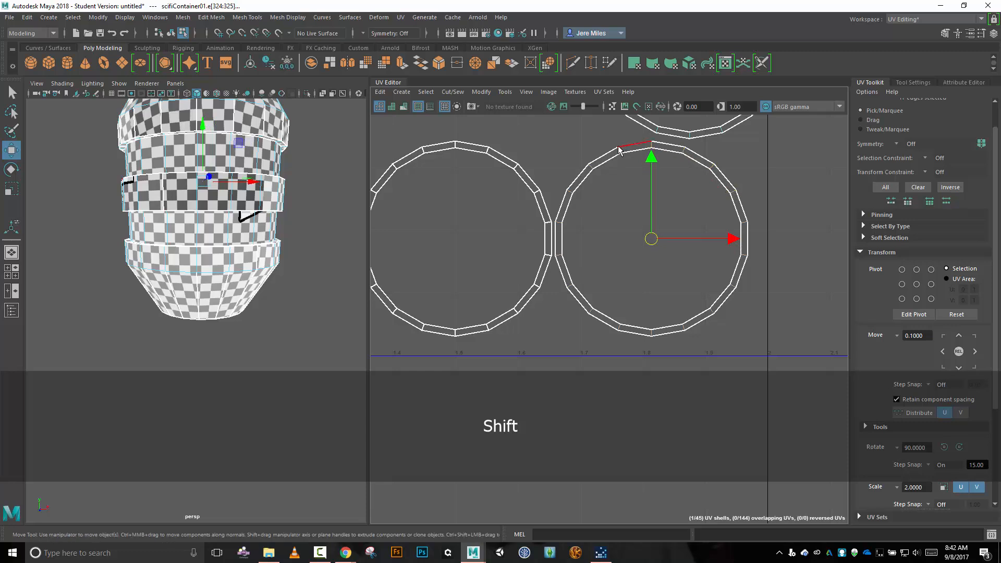
{"action": "key", "text": "shift+x"}
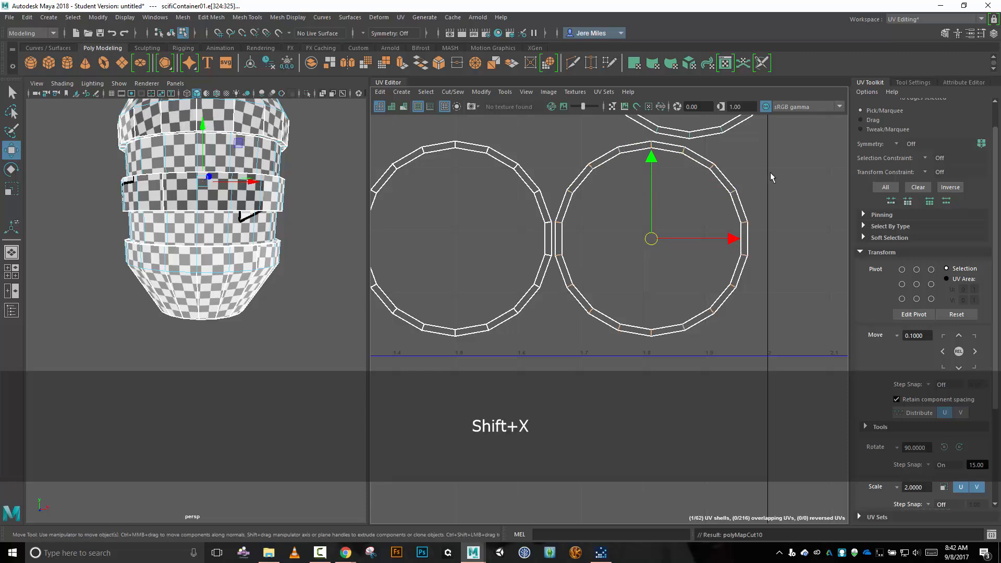
Cut the ring shell above the row into separate UV segments along its whole set of short radial edges.
{"action": "middle_click_drag", "start_coordinate": [785, 161], "coordinate": [775, 339], "text": "alt"}
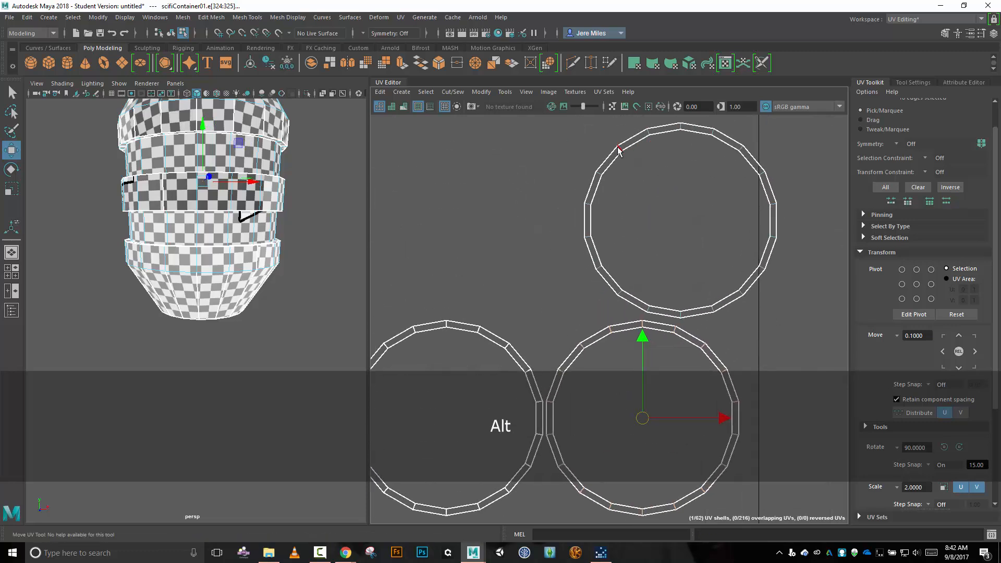
{"action": "left_click", "coordinate": [765, 185]}
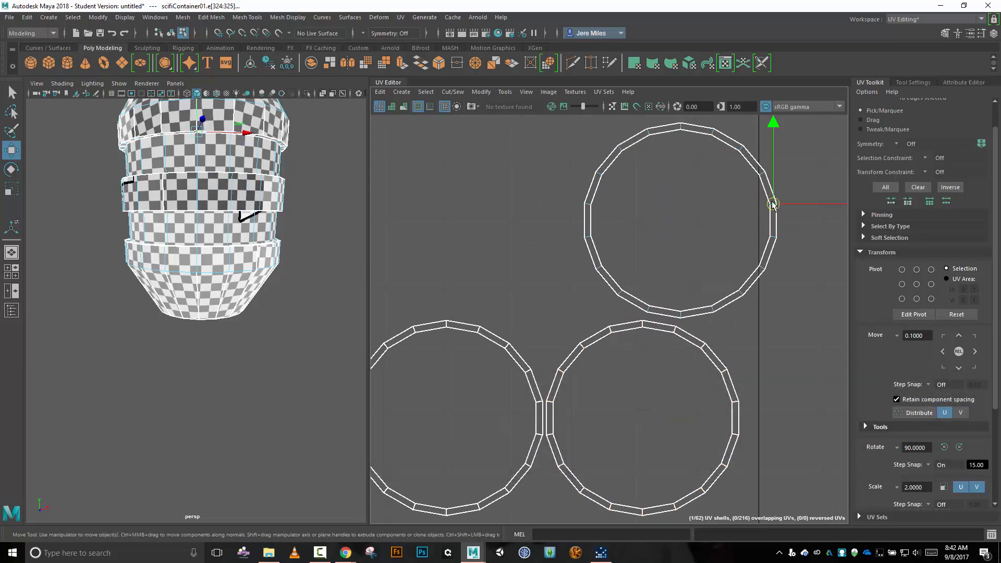
{"action": "double_click", "coordinate": [762, 177], "text": "shift"}
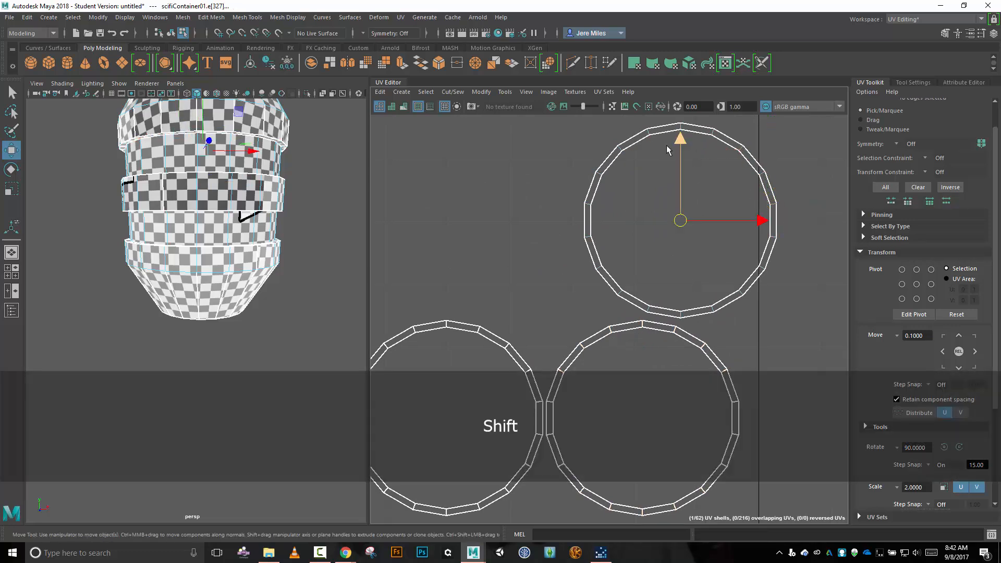
{"action": "key", "text": "shift+x"}
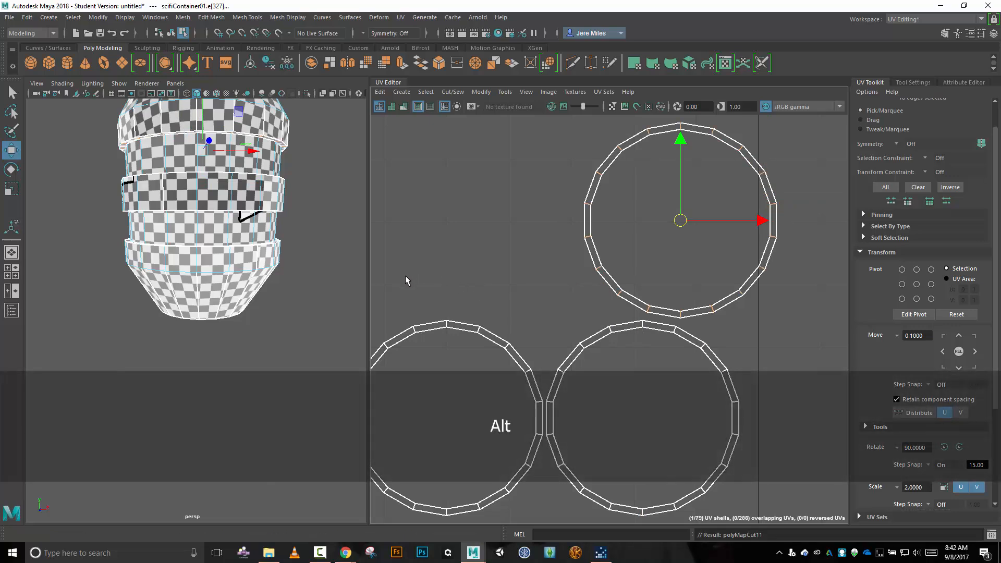
{"action": "middle_click_drag", "start_coordinate": [407, 279], "coordinate": [802, 166], "text": "alt"}
{"action": "middle_click_drag", "start_coordinate": [449, 298], "coordinate": [762, 332], "text": "alt"}
{"action": "scroll", "coordinate": [620, 227], "scroll_direction": "down", "scroll_amount": 5}
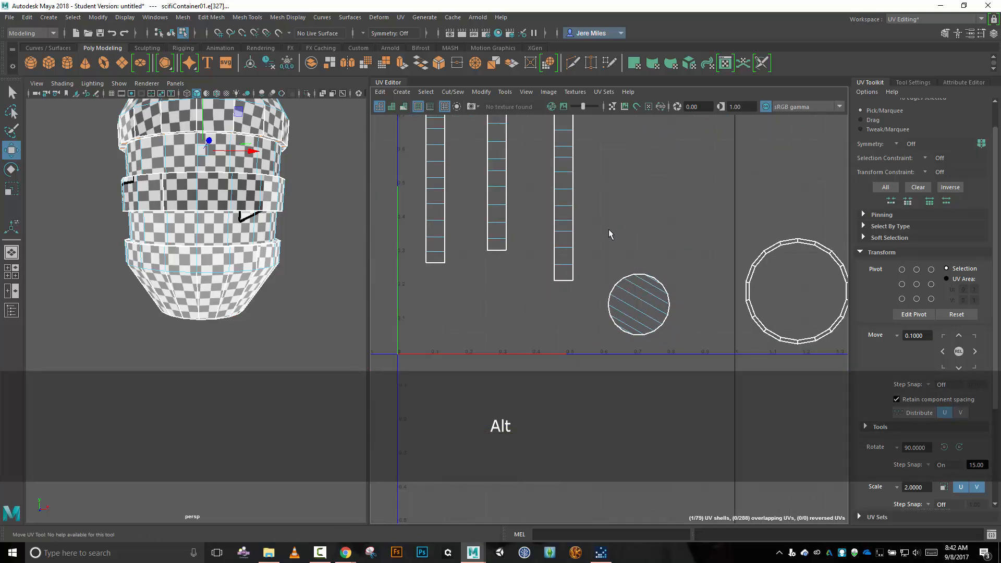
Try to move and sew the matching ring segments onto only the right long border of the rightmost vertical band strip.
{"action": "middle_click_drag", "start_coordinate": [615, 202], "coordinate": [576, 273], "text": "alt"}
{"action": "scroll", "coordinate": [577, 262], "scroll_direction": "down", "scroll_amount": 3}
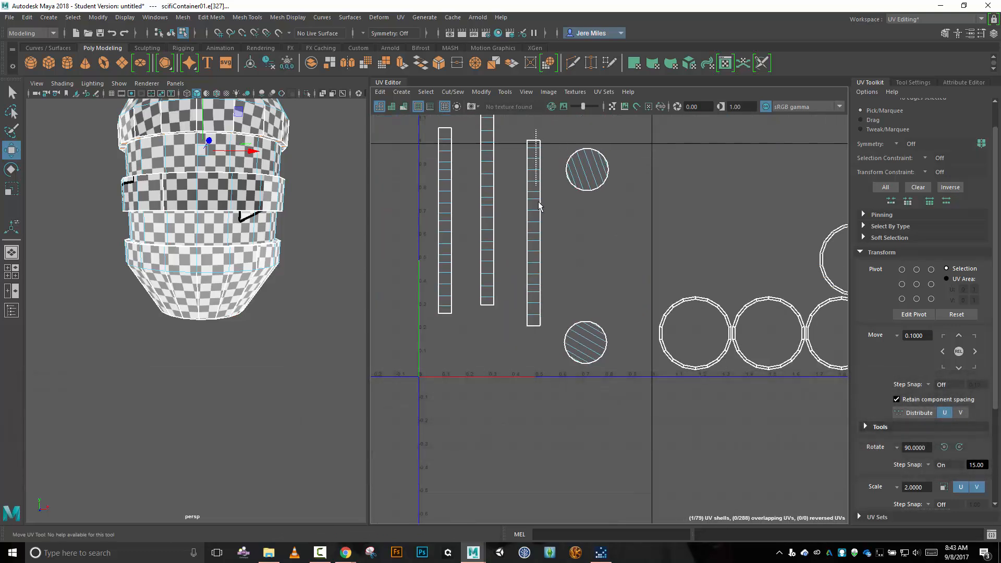
{"action": "left_click_drag", "start_coordinate": [538, 201], "coordinate": [552, 329]}
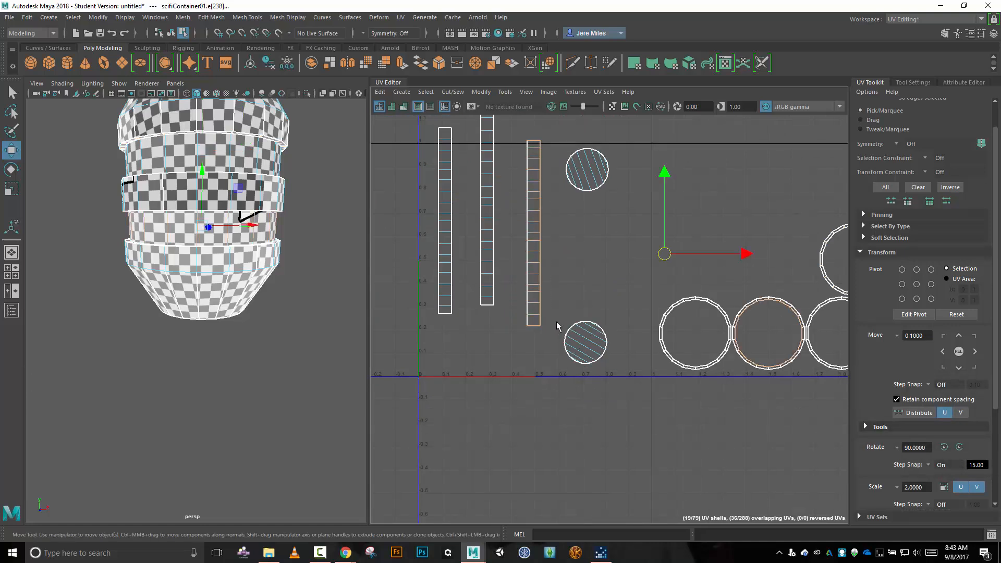
{"action": "left_click_drag", "start_coordinate": [508, 125], "coordinate": [533, 340], "text": "shift"}
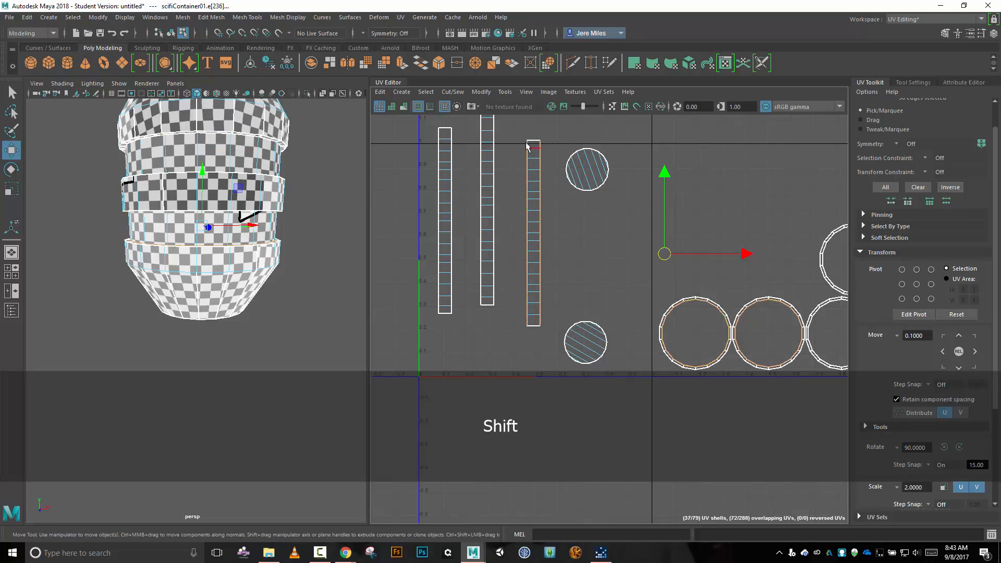
{"action": "left_click_drag", "start_coordinate": [511, 120], "coordinate": [550, 360], "text": "shift"}
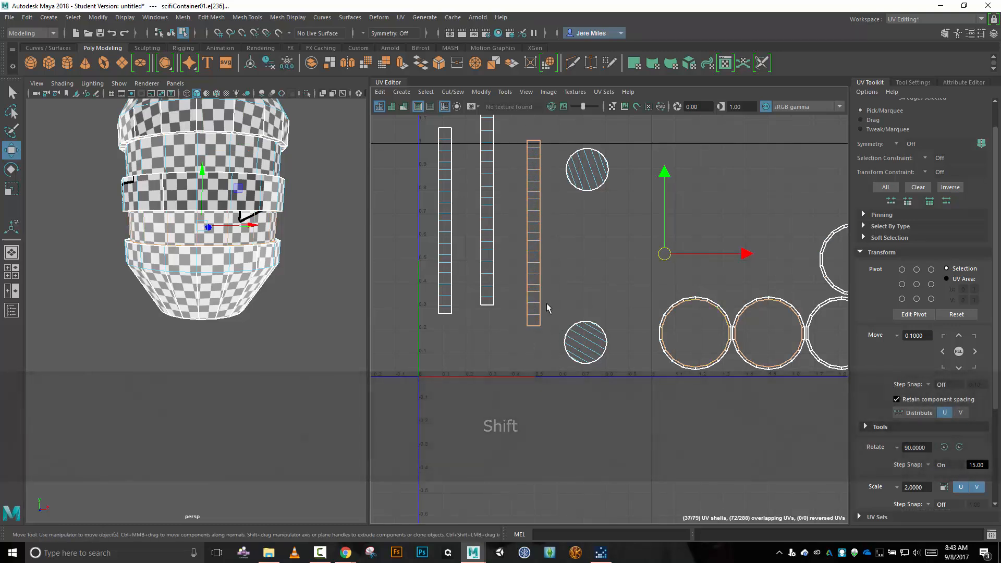
{"action": "left_click_drag", "start_coordinate": [505, 121], "coordinate": [533, 359], "text": "shift"}
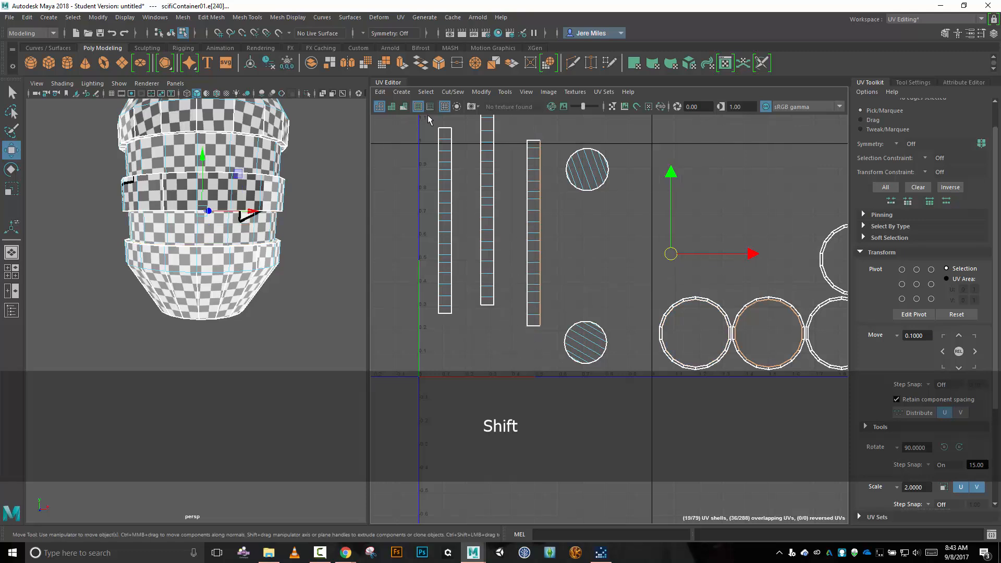
{"action": "left_click", "coordinate": [453, 92]}
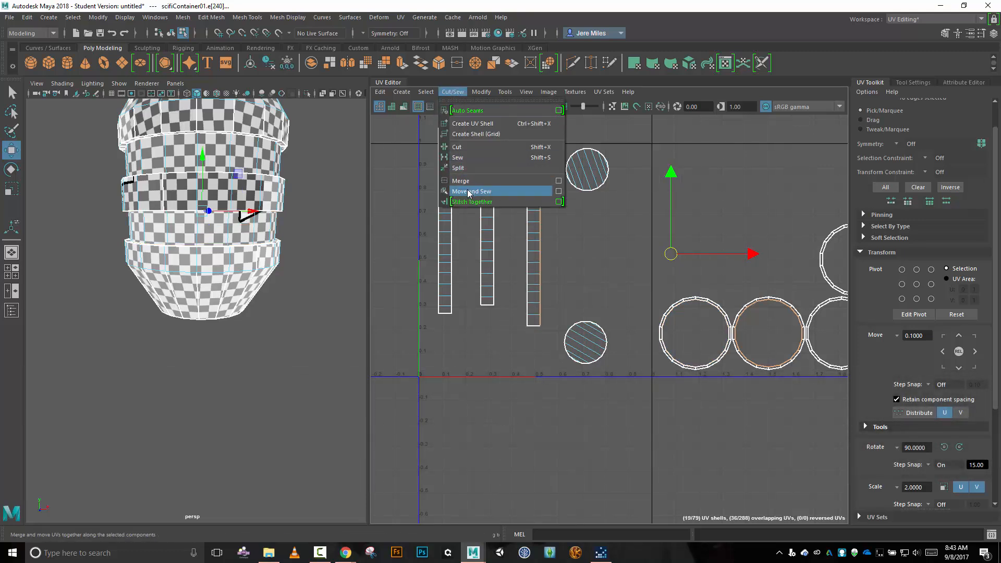
{"action": "left_click", "coordinate": [469, 192]}
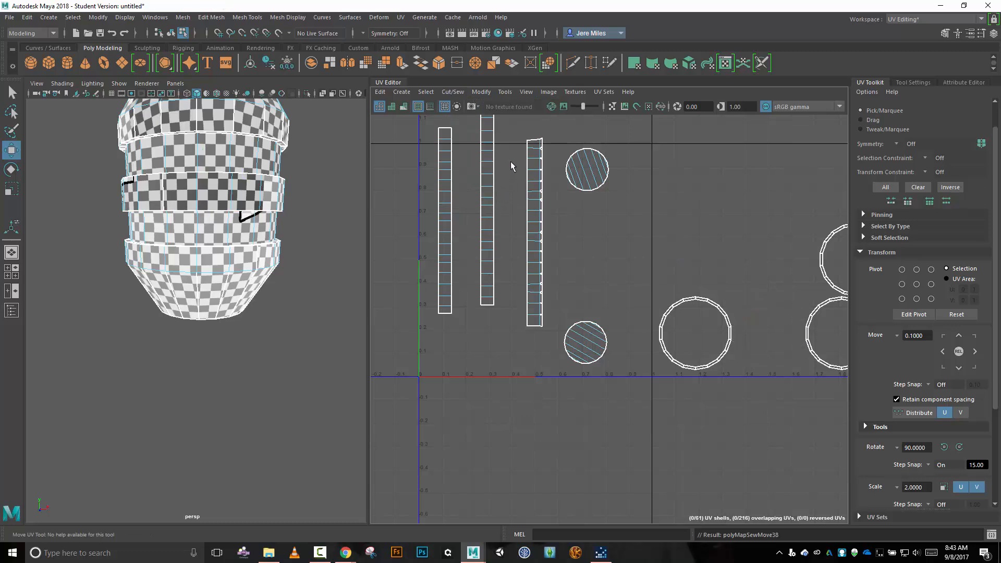
Select the left long border of the rightmost vertical band strip and try to move and sew its matching ring segments.
{"action": "scroll", "coordinate": [525, 154], "scroll_direction": "up", "scroll_amount": 2}
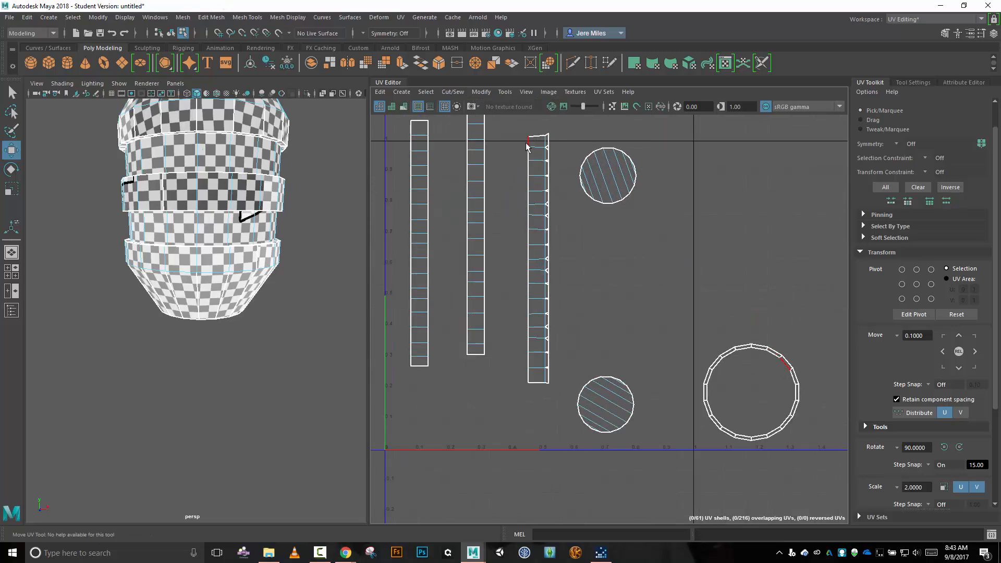
{"action": "left_click", "coordinate": [527, 148], "text": "shift"}
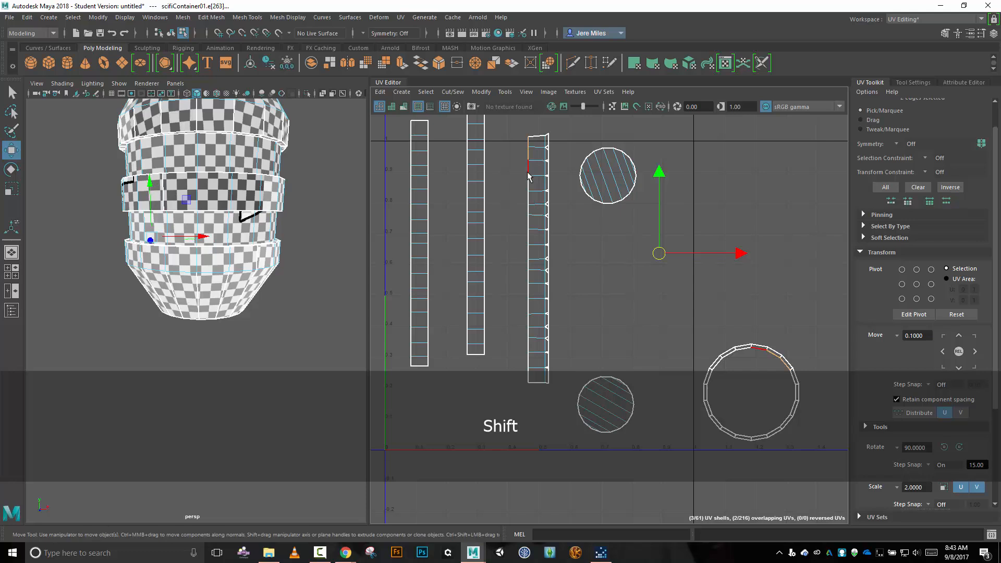
{"action": "left_click_drag", "start_coordinate": [506, 135], "coordinate": [526, 383], "text": "shift"}
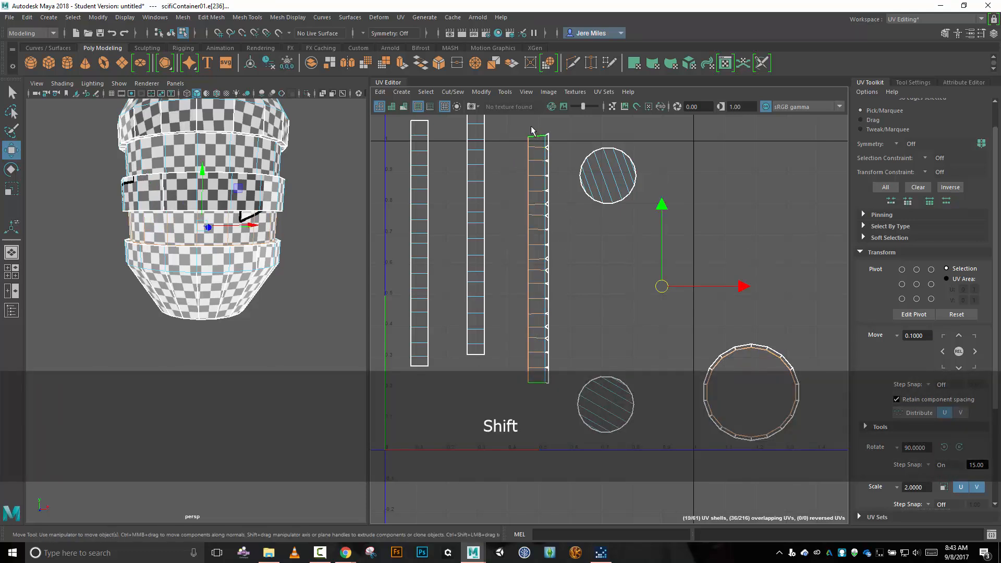
{"action": "left_click_drag", "start_coordinate": [533, 125], "coordinate": [539, 398], "text": "shift"}
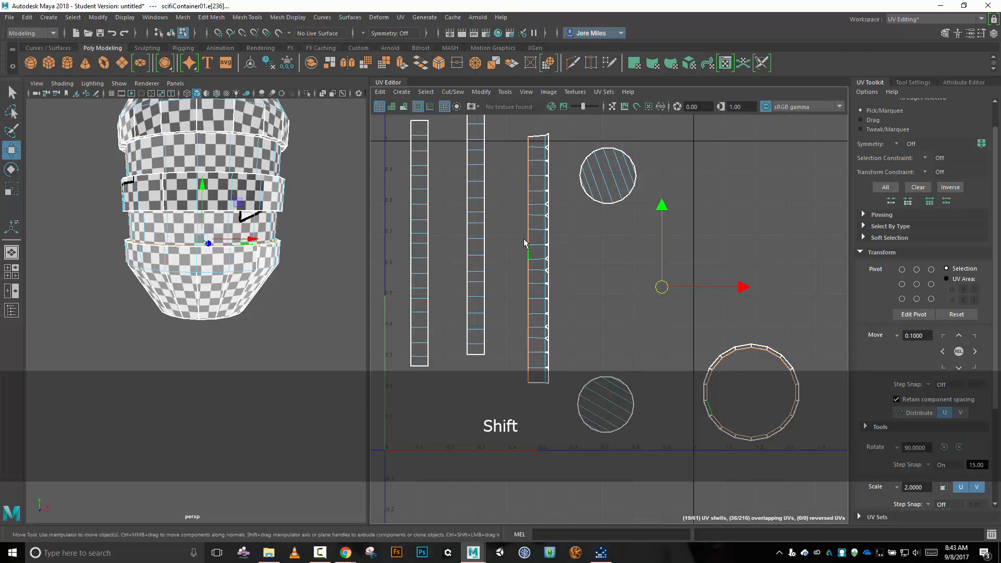
{"action": "left_click", "coordinate": [451, 92]}
{"action": "left_click", "coordinate": [493, 189]}
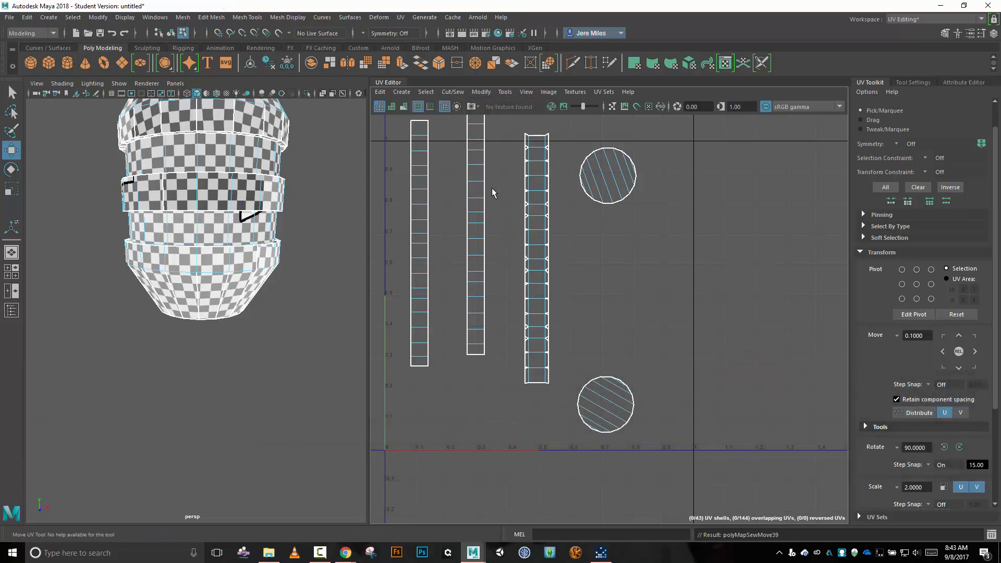
Try to move and sew ring segments onto both long borders of the middle band strip while the neighbouring strip's segments are attached.
{"action": "scroll", "coordinate": [490, 177], "scroll_direction": "down", "scroll_amount": 2}
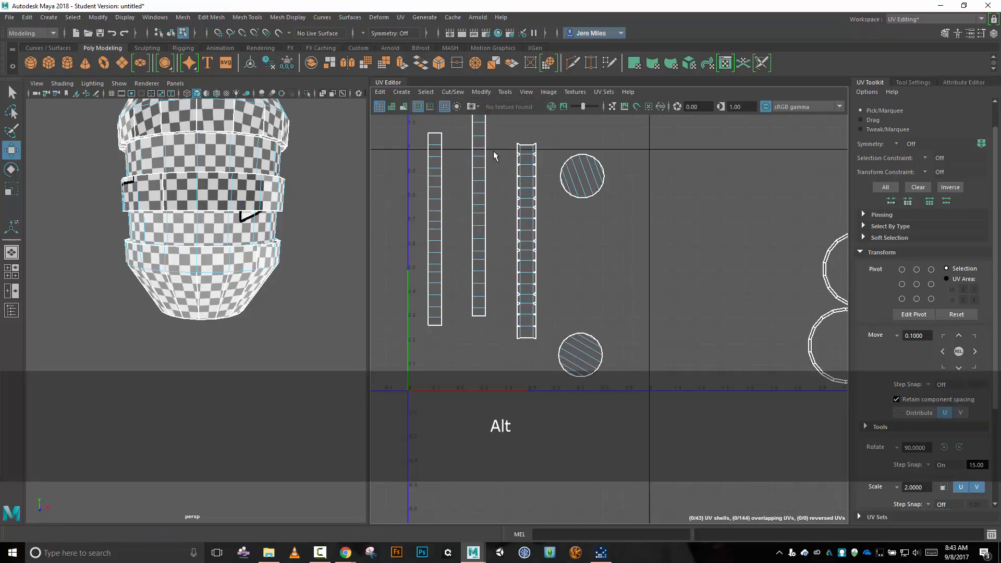
{"action": "middle_click_drag", "start_coordinate": [493, 189], "coordinate": [508, 214], "text": "alt"}
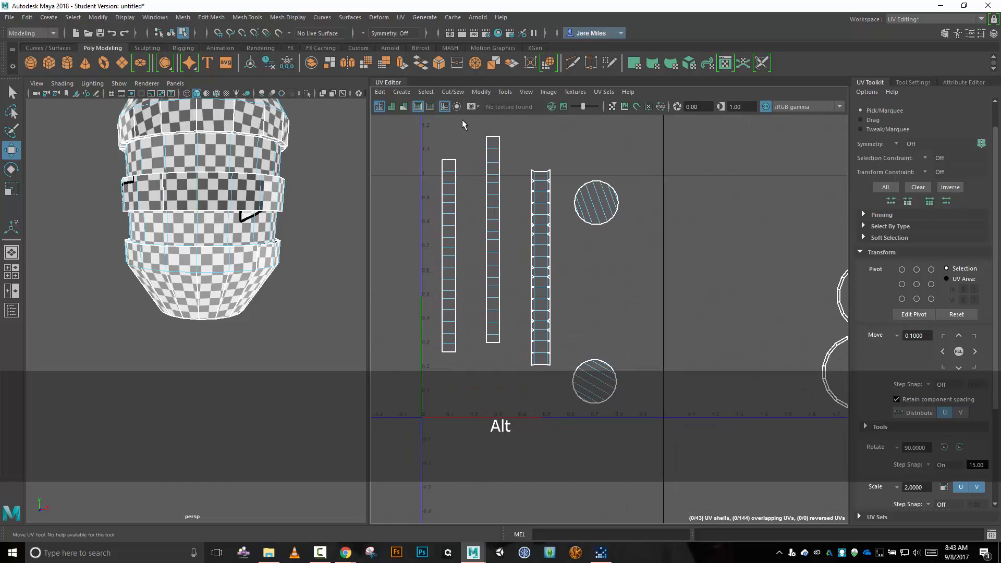
{"action": "left_click_drag", "start_coordinate": [462, 120], "coordinate": [512, 344]}
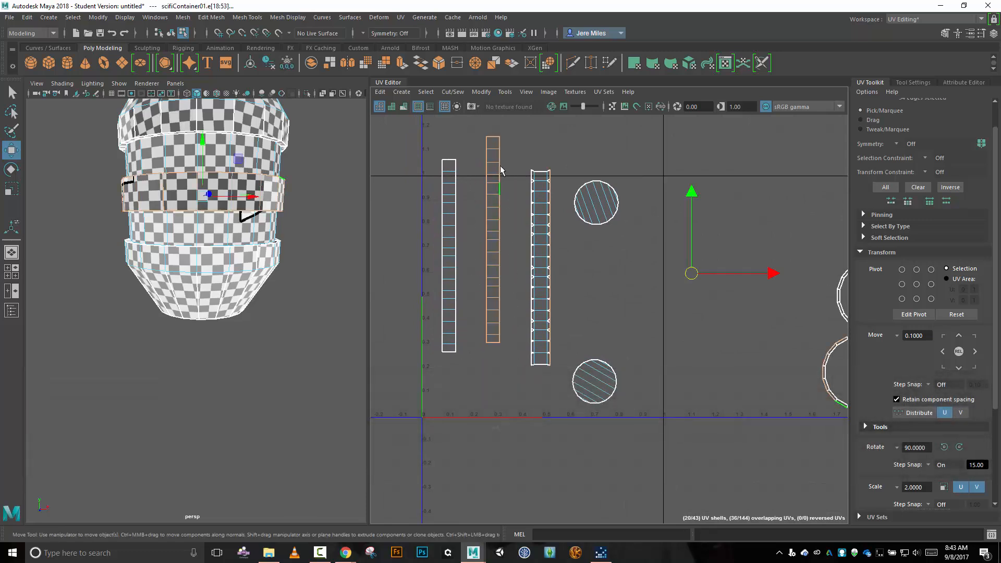
{"action": "left_click_drag", "start_coordinate": [493, 126], "coordinate": [499, 364], "text": "shift"}
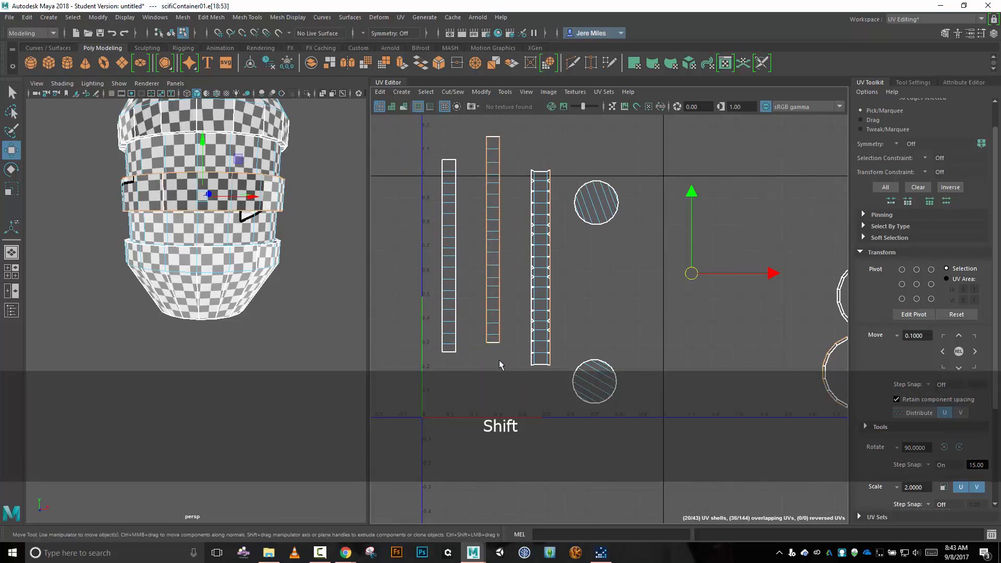
{"action": "left_click", "coordinate": [455, 92]}
{"action": "left_click", "coordinate": [493, 190]}
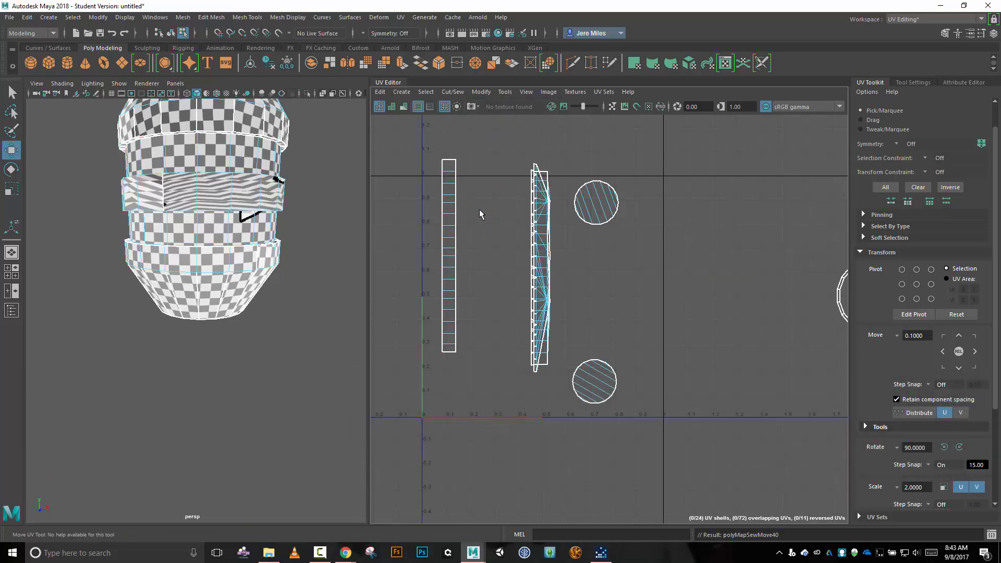
{"action": "key", "text": "ctrl+z"}
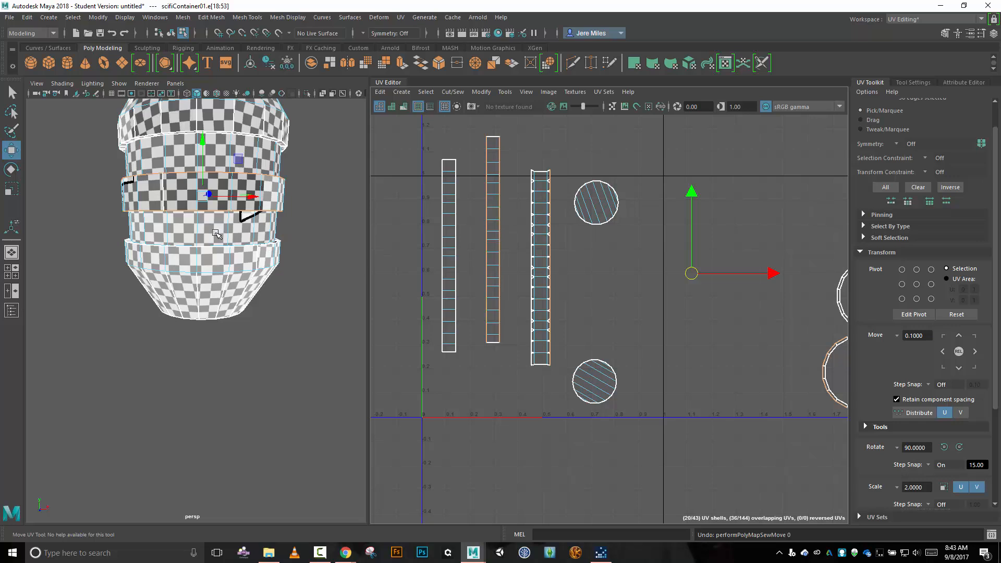
Undo both Move and Sew operations on the rightmost band strip, restoring its separate ring segments.
{"action": "left_click_drag", "start_coordinate": [256, 276], "coordinate": [241, 224], "text": "alt"}
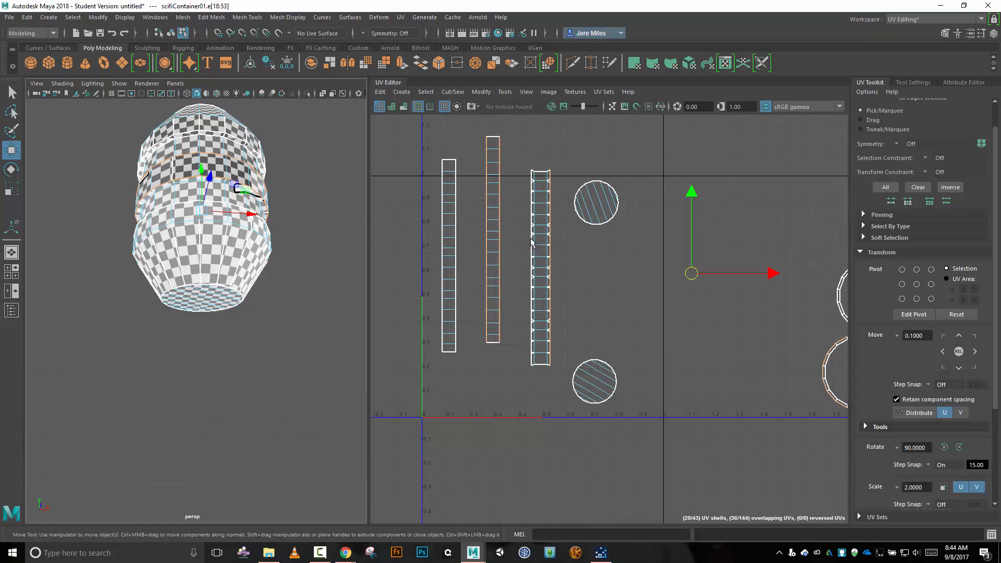
{"action": "key", "text": "ctrl+z"}
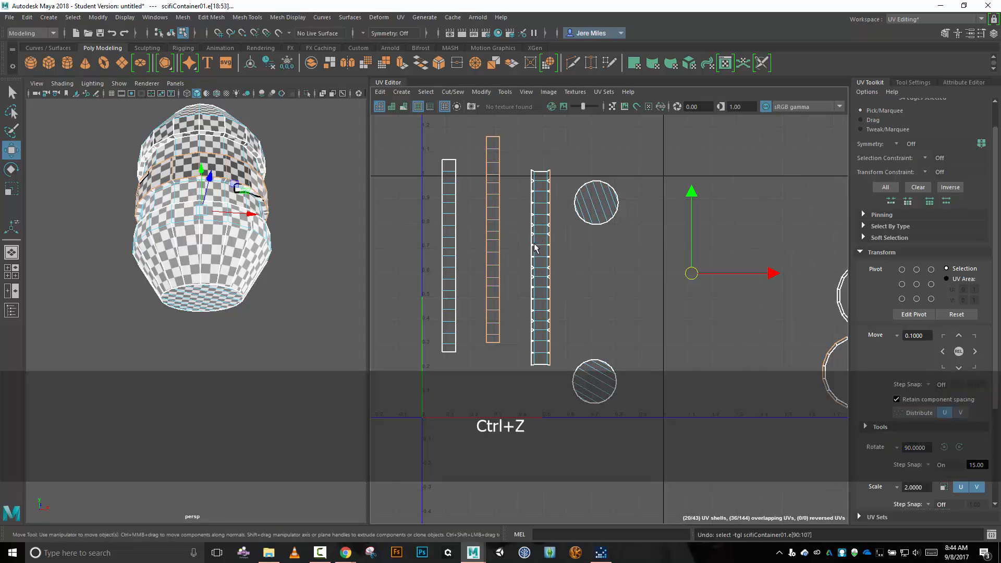
{"action": "key", "text": "ctrl+z"}
{"action": "key", "text": "ctrl+z"}
{"action": "key", "text": "ctrl+z"}
{"action": "key", "text": "ctrl+z"}
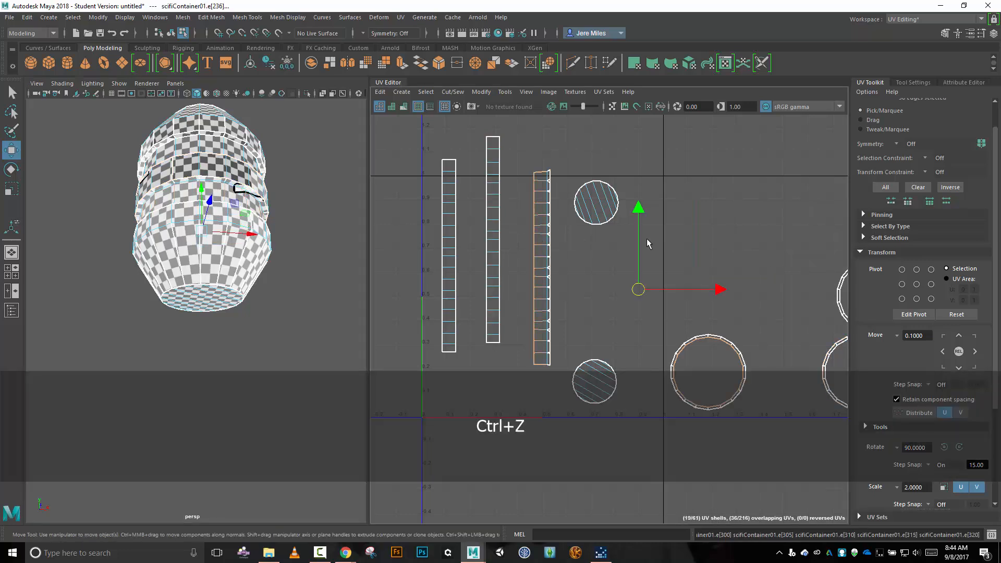
{"action": "key", "text": "ctrl+z"}
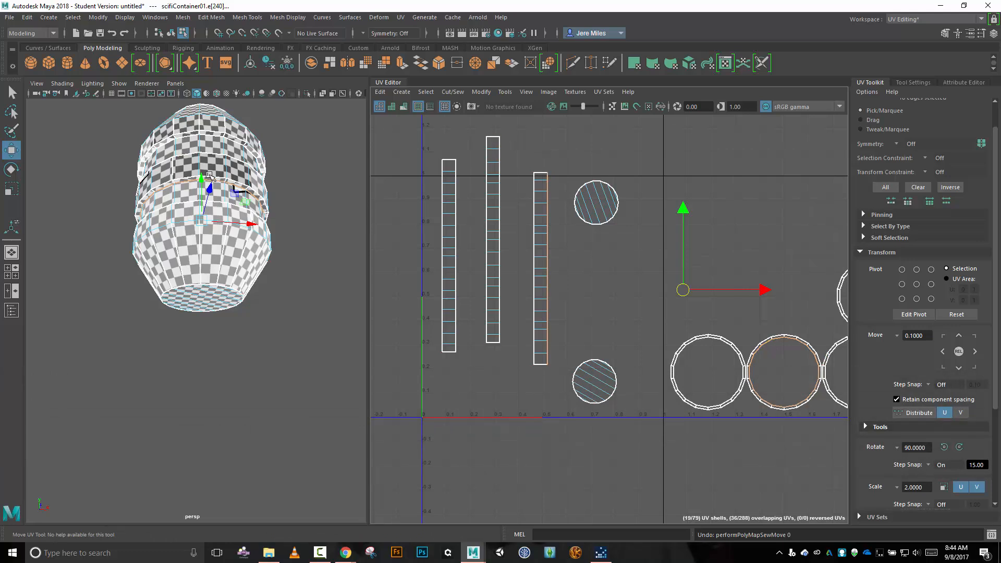
Select both long borders of the middle band strip without its crosswise edges and move and sew the ring segments onto them.
{"action": "left_click", "coordinate": [501, 145]}
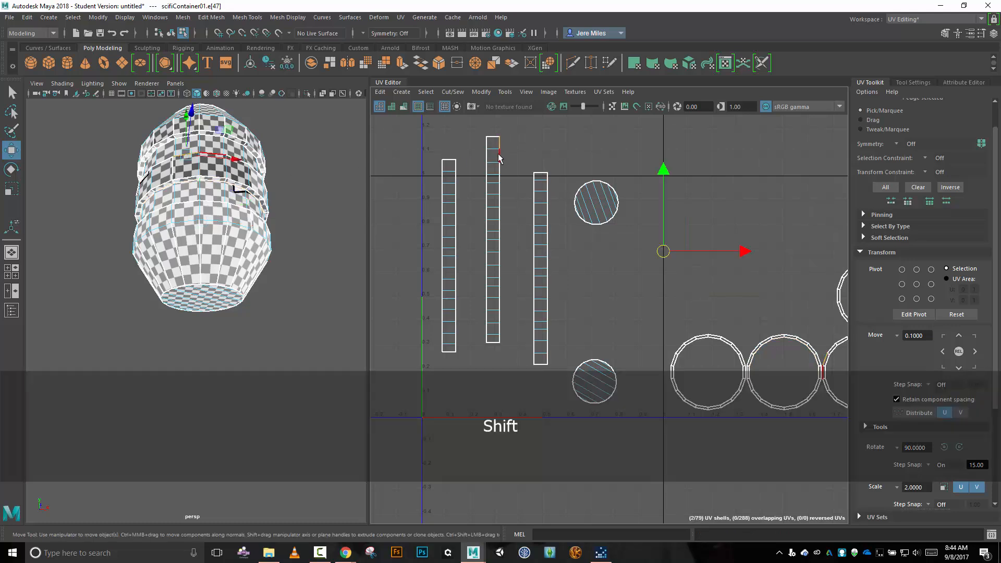
{"action": "left_click", "coordinate": [499, 159], "text": "shift"}
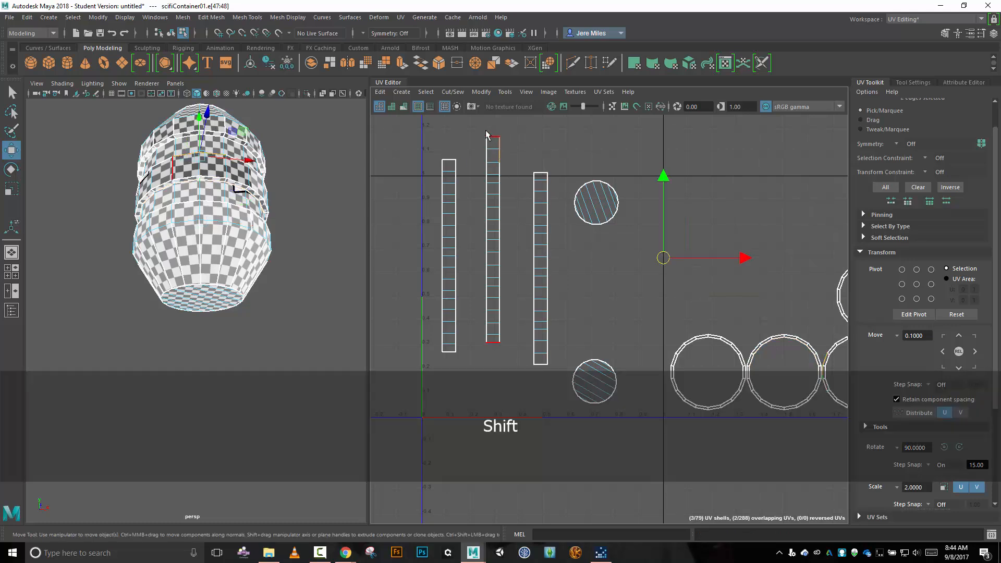
{"action": "left_click_drag", "start_coordinate": [472, 128], "coordinate": [526, 372], "text": "shift"}
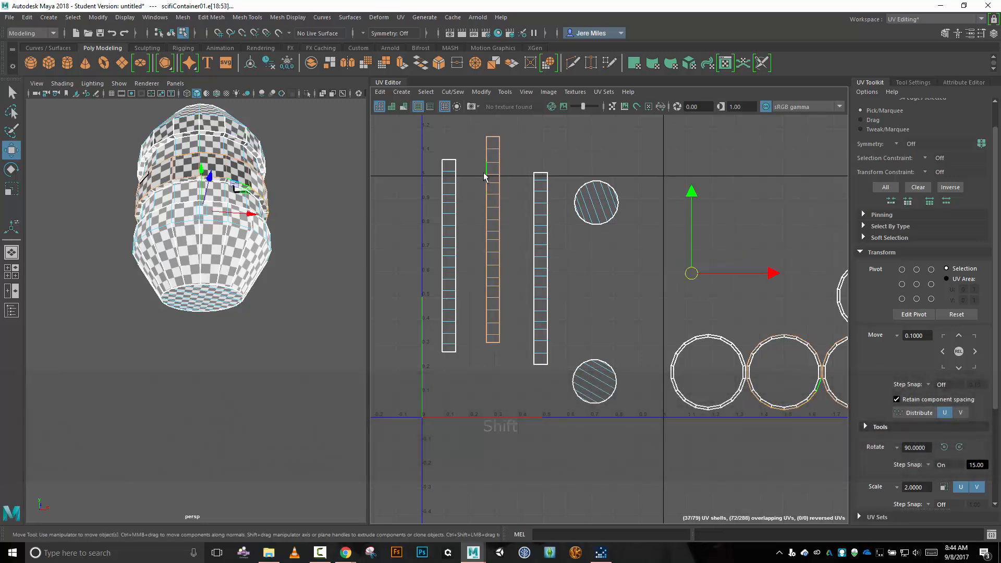
{"action": "left_click_drag", "start_coordinate": [493, 131], "coordinate": [498, 365], "text": "shift"}
{"action": "left_click", "coordinate": [452, 92]}
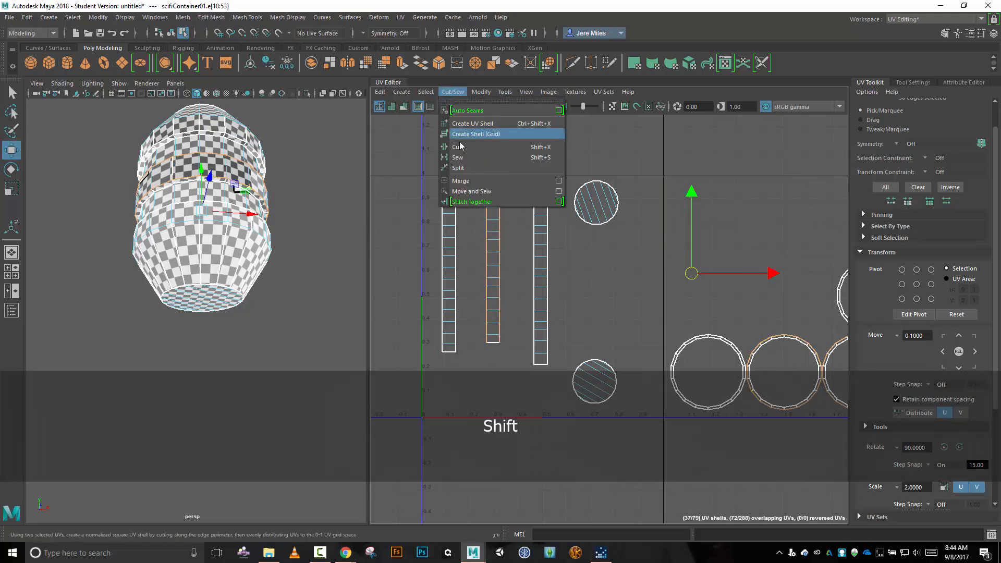
{"action": "left_click", "coordinate": [472, 191]}
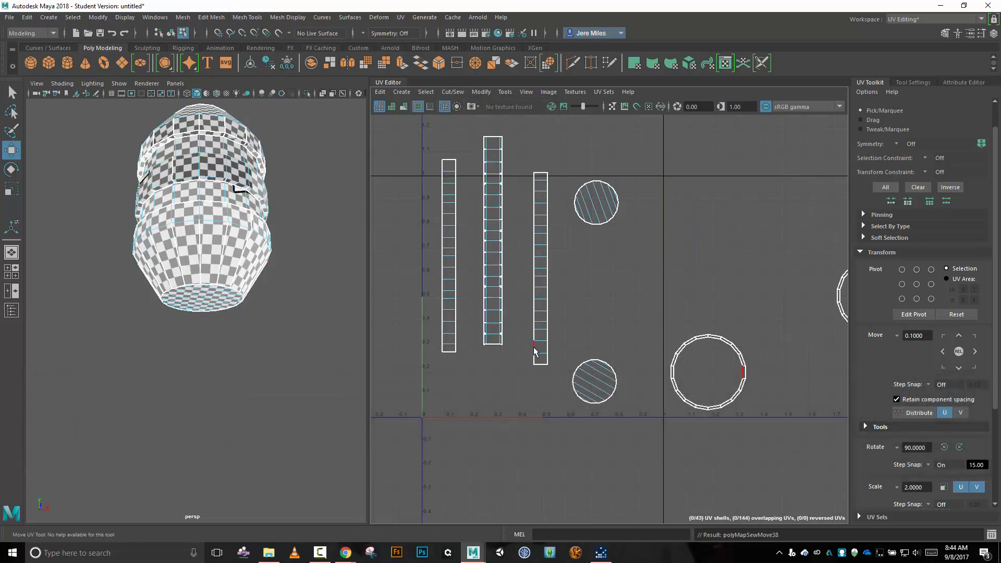
Select the long top border and part of the toothed lower border of the serrated shell outside the UV tile.
{"action": "key", "text": "alt"}
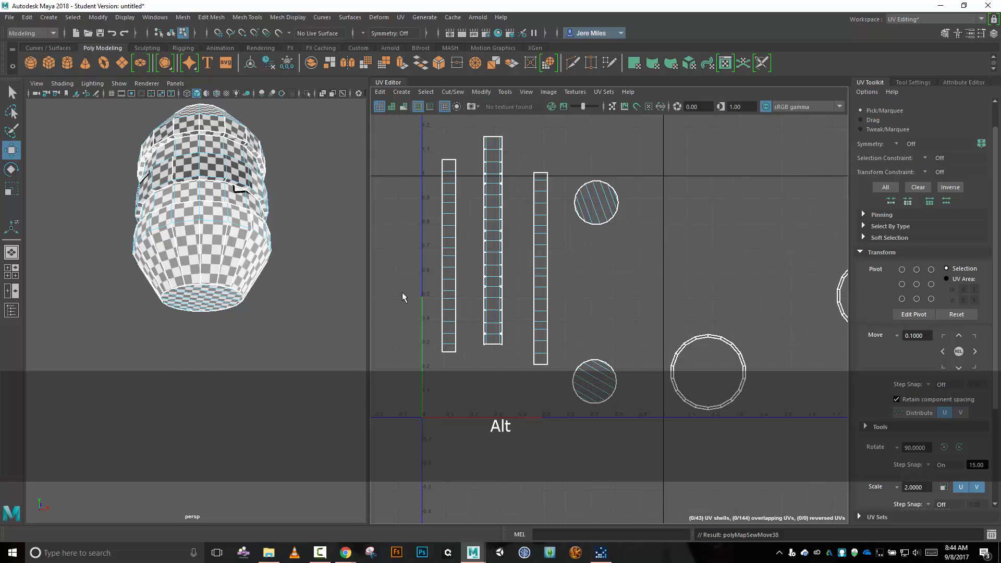
{"action": "middle_click_drag", "start_coordinate": [402, 292], "coordinate": [773, 267], "text": "alt"}
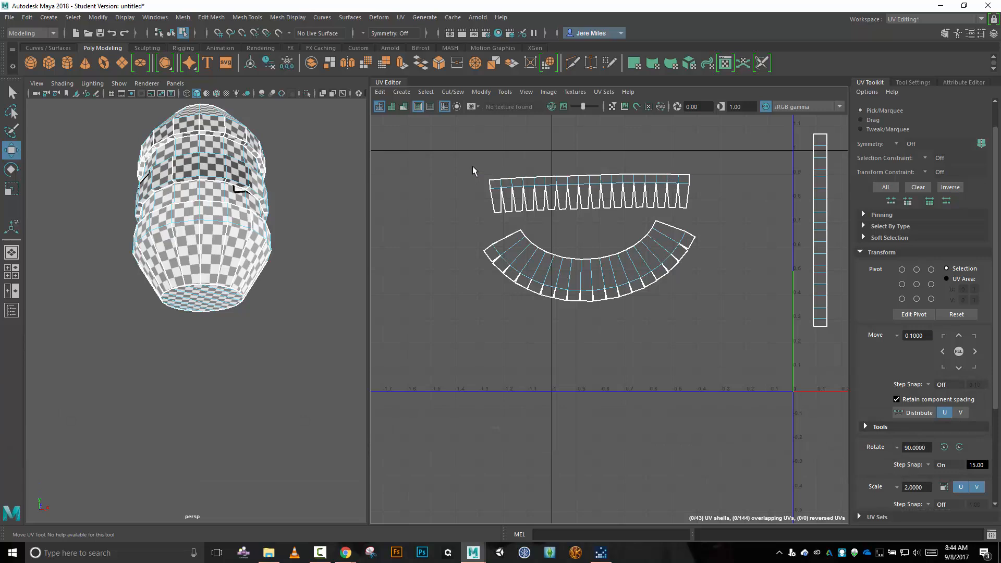
{"action": "left_click_drag", "start_coordinate": [473, 168], "coordinate": [701, 178]}
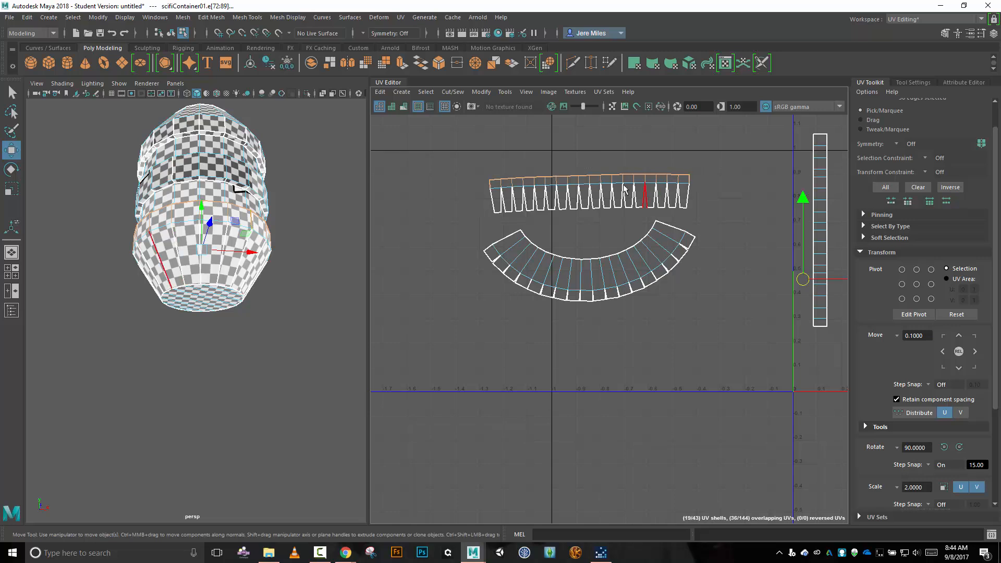
{"action": "left_click_drag", "start_coordinate": [447, 159], "coordinate": [716, 214]}
{"action": "left_click_drag", "start_coordinate": [470, 183], "coordinate": [707, 214], "text": "shift"}
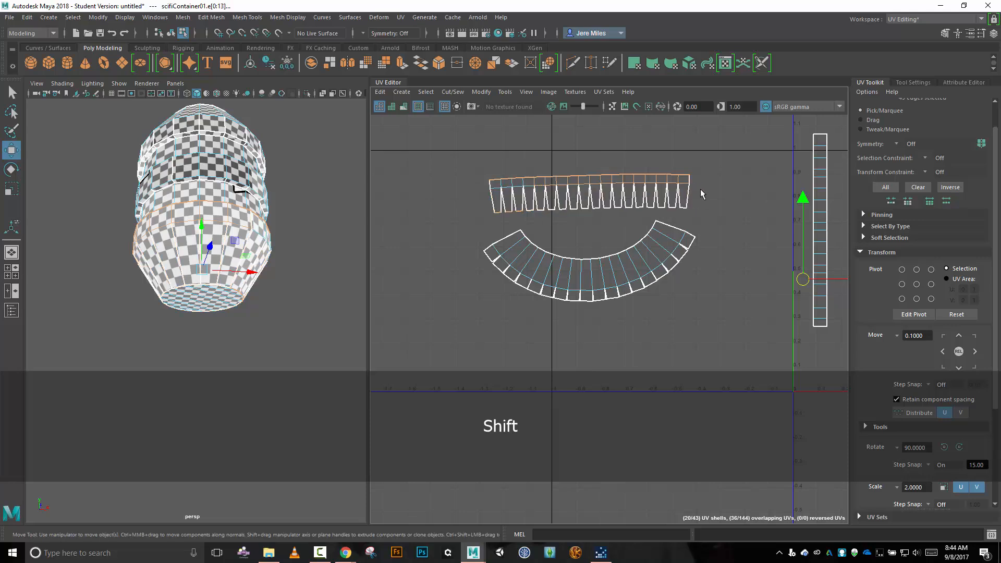
{"action": "left_click_drag", "start_coordinate": [478, 204], "coordinate": [543, 216], "text": "shift"}
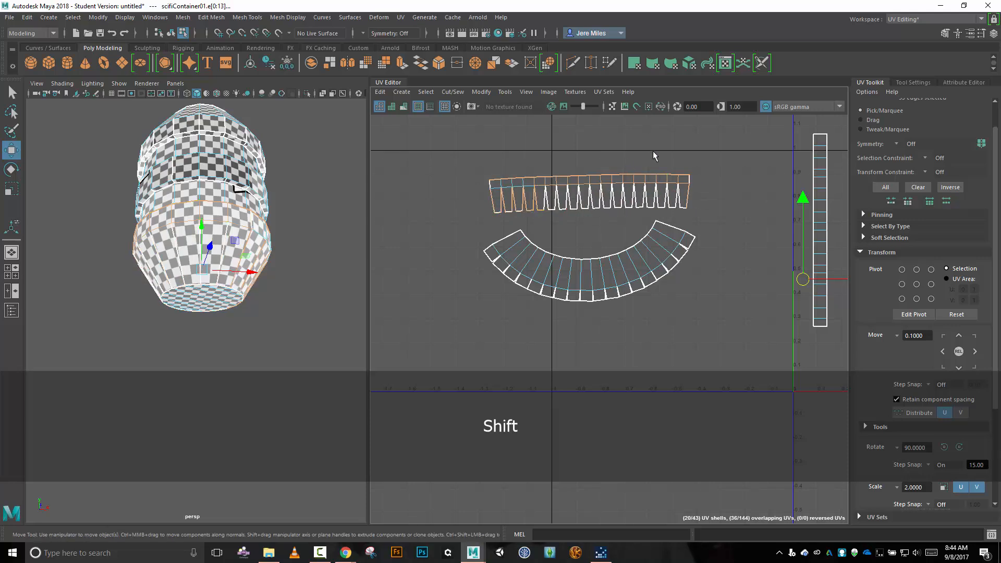
Undo the serrated shell's edge selections and the Move and Sew on the middle band strip.
{"action": "middle_click_drag", "start_coordinate": [722, 162], "coordinate": [453, 177], "text": "alt"}
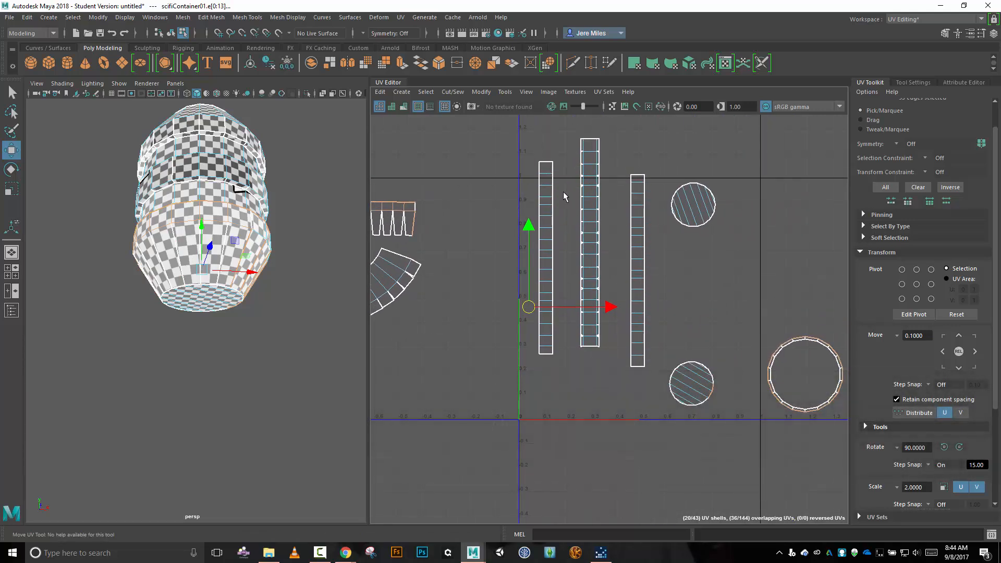
{"action": "key", "text": "ctrl+z"}
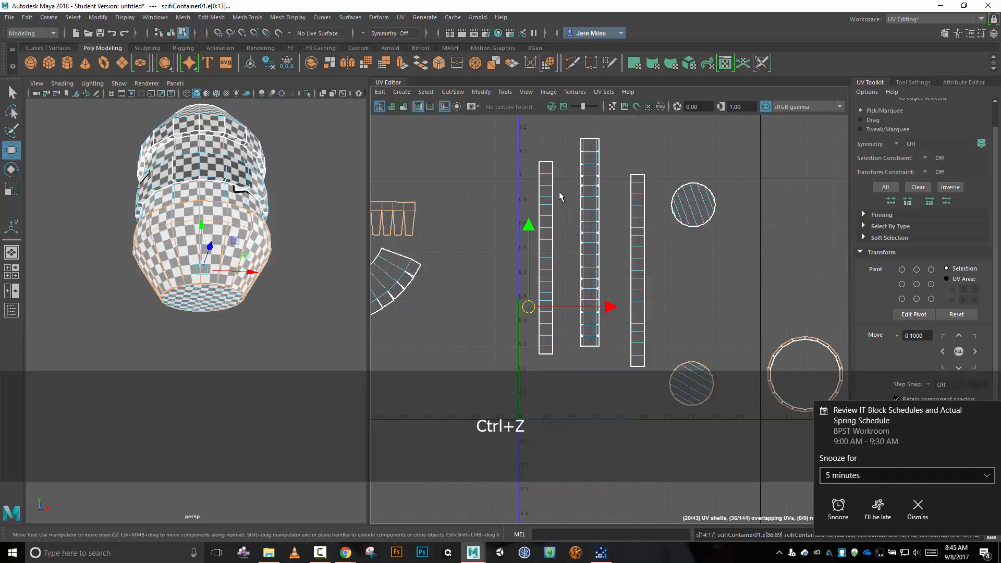
{"action": "key", "text": "ctrl+z"}
{"action": "key", "text": "ctrl+z"}
{"action": "key", "text": "ctrl+z"}
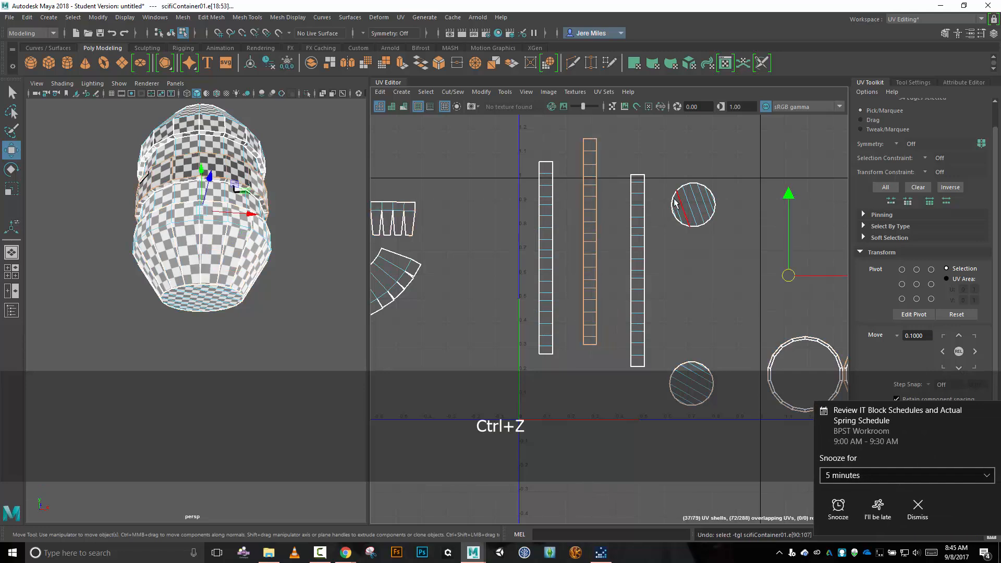
Select both long borders of the rightmost band strip without its crosswise edges and move and sew the ring segments onto them.
{"action": "left_click_drag", "start_coordinate": [620, 163], "coordinate": [658, 408]}
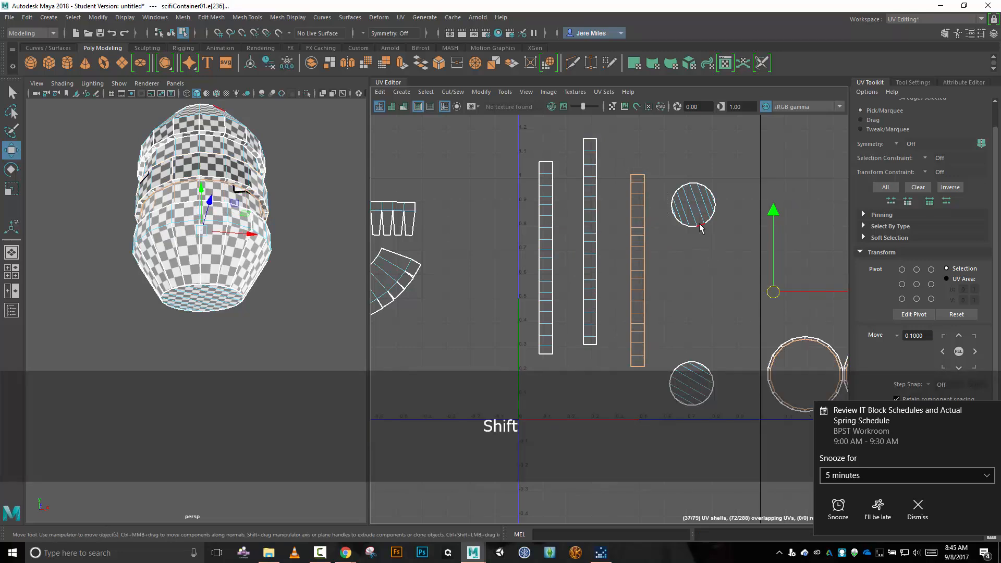
{"action": "left_click_drag", "start_coordinate": [639, 163], "coordinate": [637, 395], "text": "shift"}
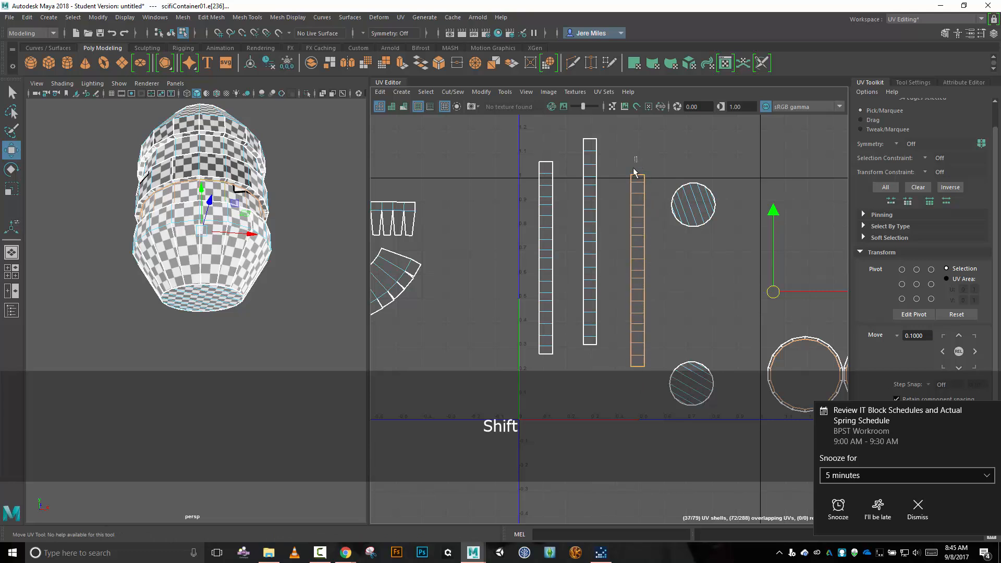
{"action": "left_click_drag", "start_coordinate": [634, 170], "coordinate": [643, 409], "text": "shift"}
{"action": "left_click", "coordinate": [453, 92]}
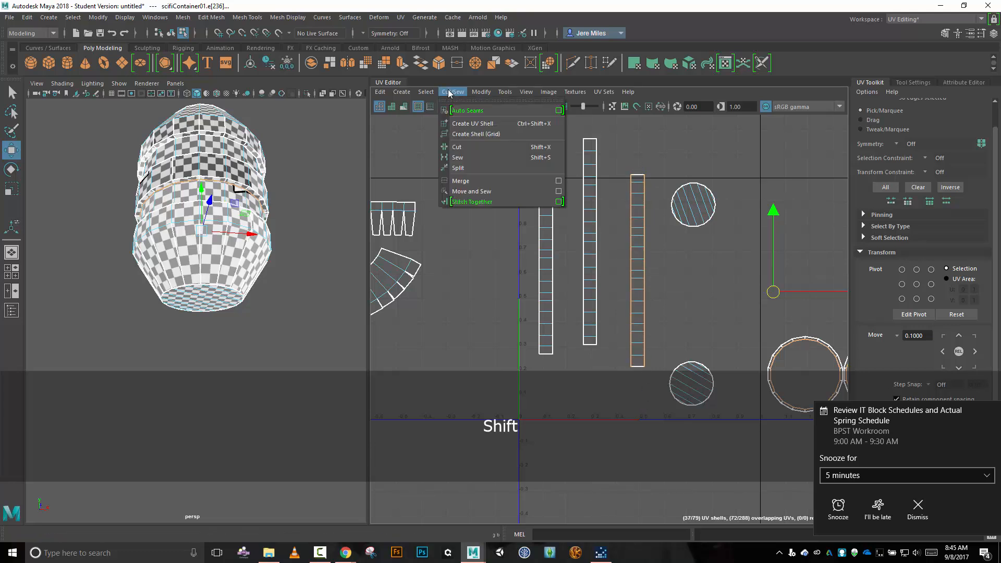
{"action": "left_click", "coordinate": [489, 191]}
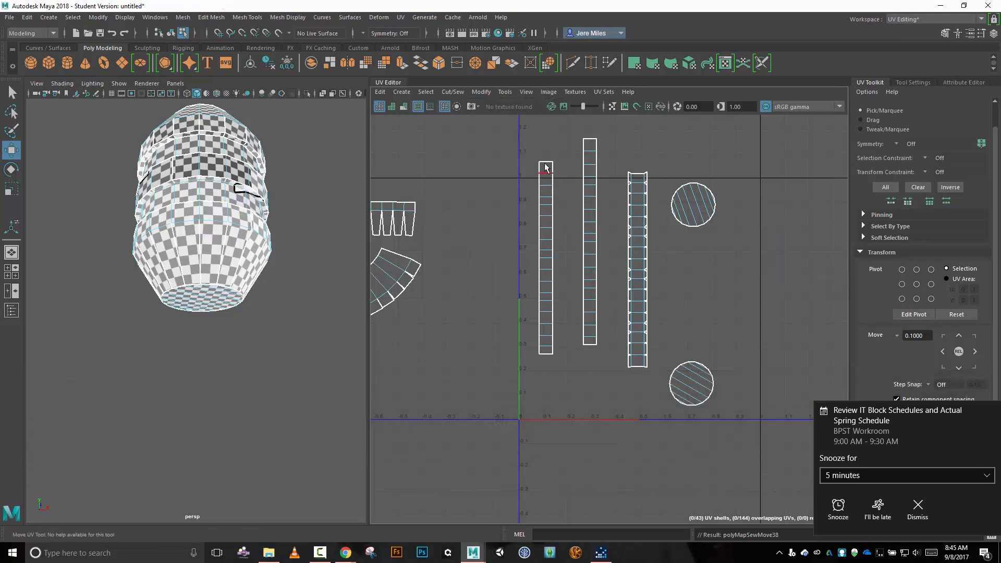
Move and sew the ring segments onto both long borders of the leftmost band strip, and dismiss the calendar reminder.
{"action": "left_click_drag", "start_coordinate": [524, 148], "coordinate": [568, 380]}
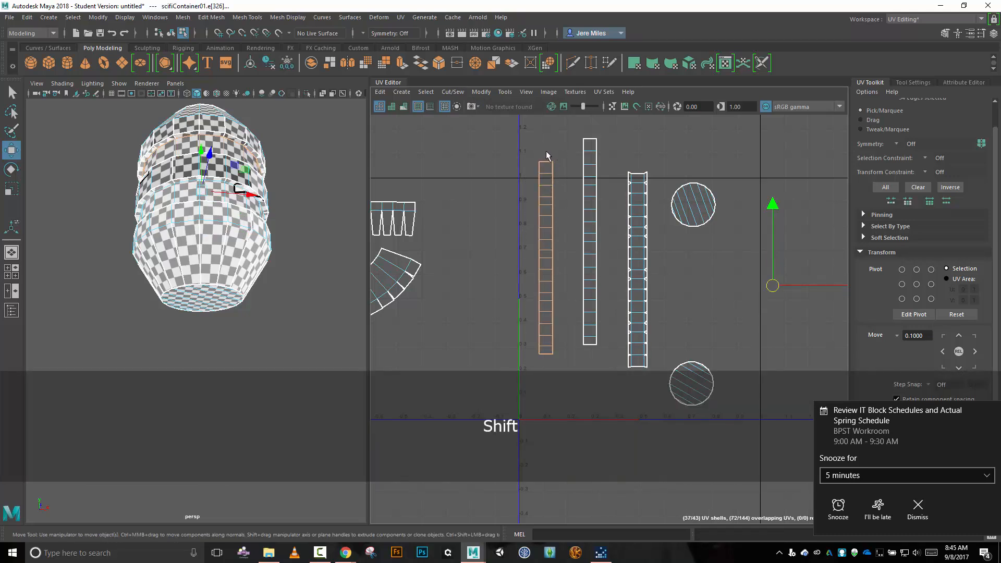
{"action": "left_click_drag", "start_coordinate": [546, 157], "coordinate": [538, 380], "text": "shift"}
{"action": "left_click", "coordinate": [453, 92]}
{"action": "left_click", "coordinate": [492, 189]}
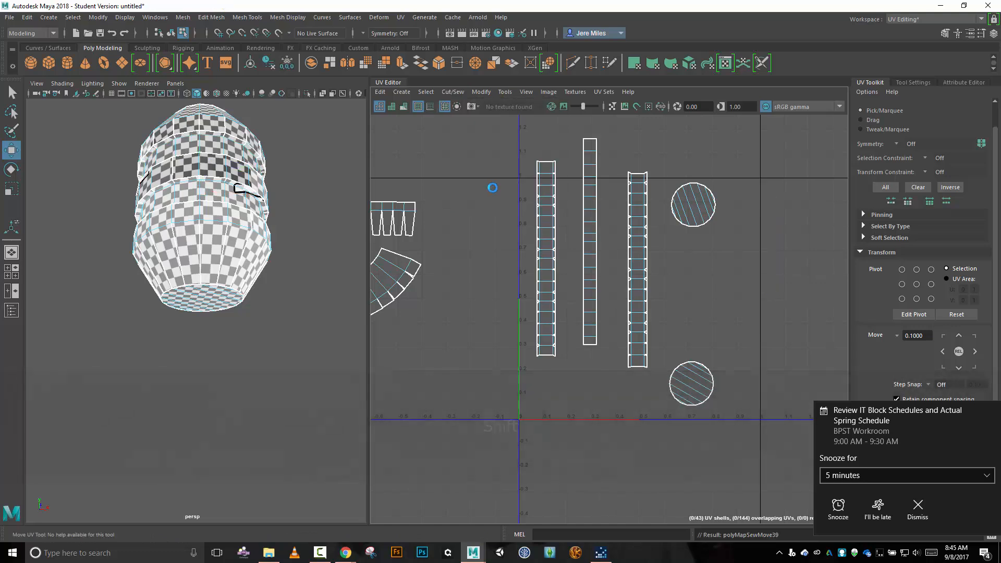
{"action": "scroll", "coordinate": [578, 218], "scroll_direction": "down", "scroll_amount": 3}
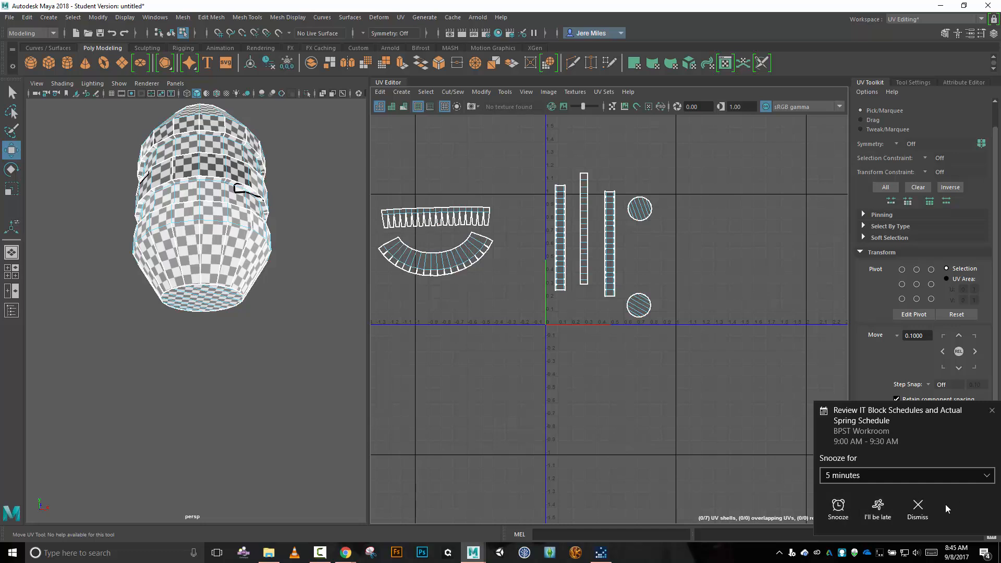
{"action": "left_click", "coordinate": [931, 508]}
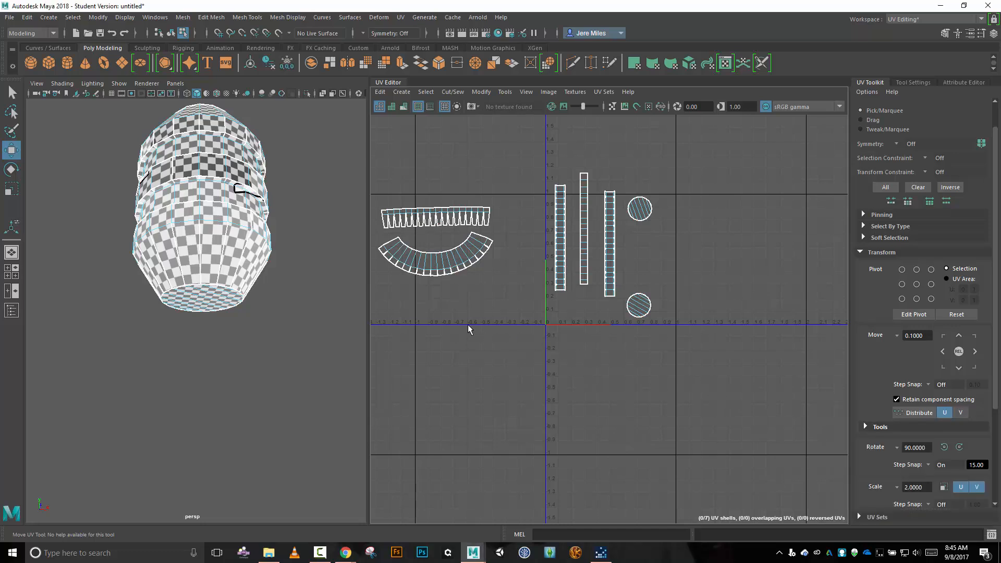
{"action": "left_click_drag", "start_coordinate": [328, 246], "coordinate": [206, 240], "text": "alt"}
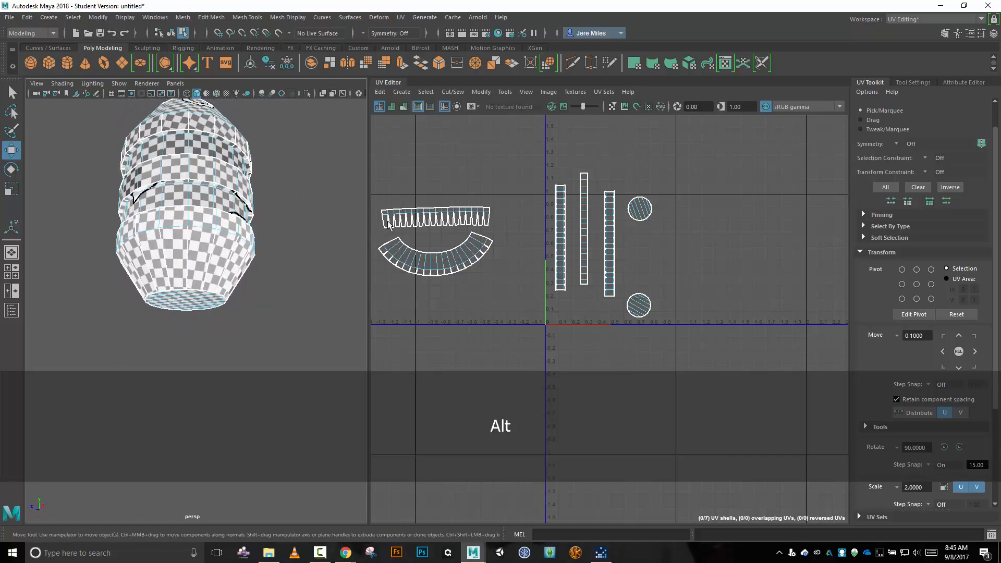
{"action": "left_click_drag", "start_coordinate": [330, 215], "coordinate": [277, 273], "text": "alt"}
{"action": "scroll", "coordinate": [279, 237], "scroll_direction": "down", "scroll_amount": 5}
{"action": "scroll", "coordinate": [280, 237], "scroll_direction": "up", "scroll_amount": 2}
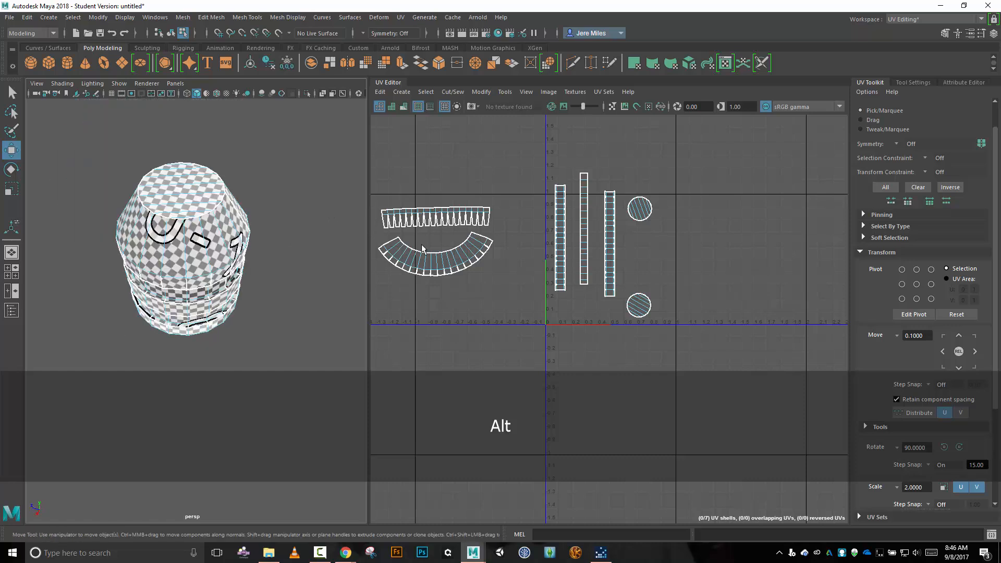
{"action": "left_click_drag", "start_coordinate": [248, 275], "coordinate": [288, 260], "text": "alt"}
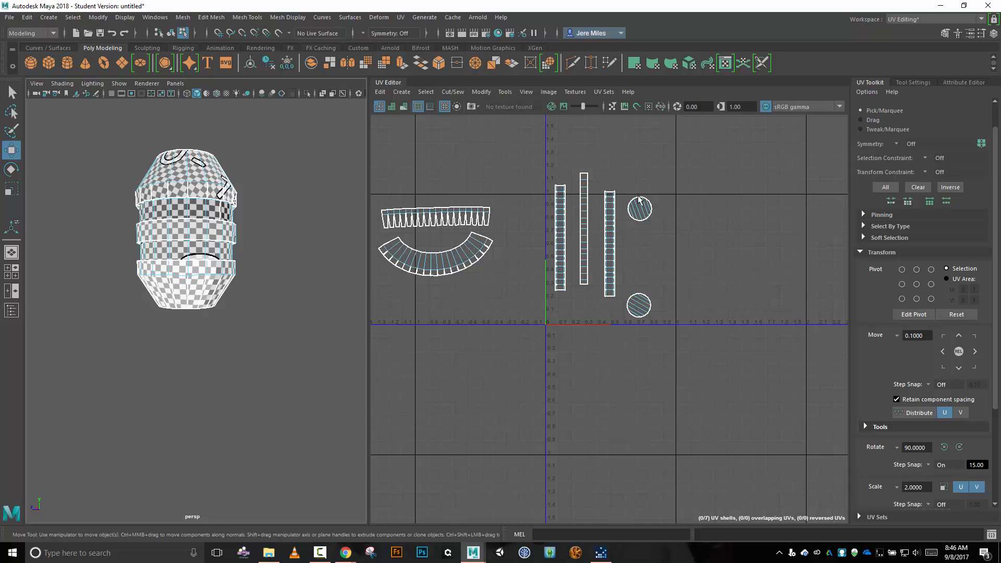
Switch to UV Shell selection and move the upper circular cap shell above the UV tile and the lower one below it.
{"action": "left_click", "coordinate": [640, 211]}
{"action": "right_click", "coordinate": [671, 246]}
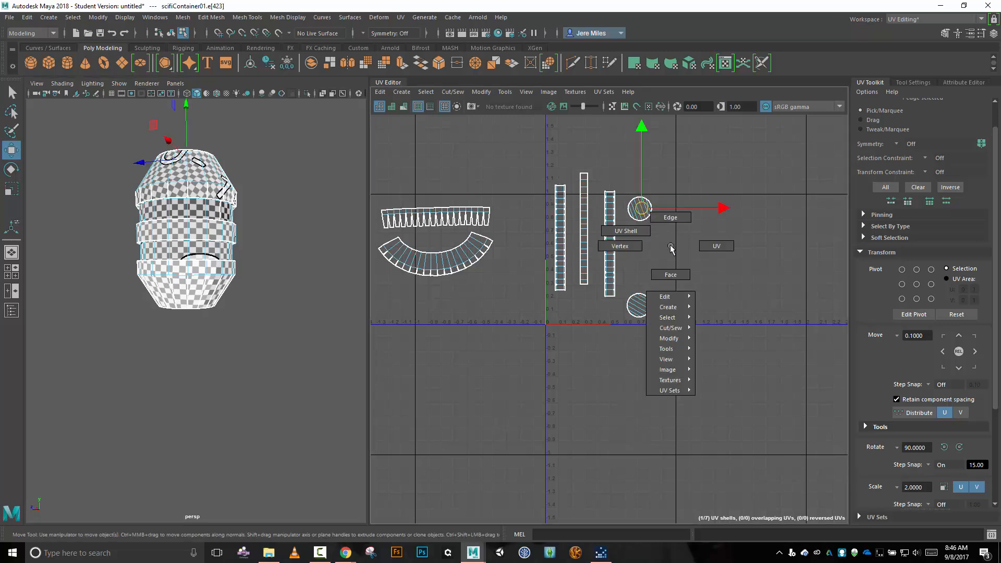
{"action": "right_click_drag", "start_coordinate": [661, 228], "coordinate": [630, 231]}
{"action": "left_click", "coordinate": [641, 209]}
{"action": "left_click_drag", "start_coordinate": [641, 208], "coordinate": [650, 165]}
{"action": "left_click", "coordinate": [640, 306]}
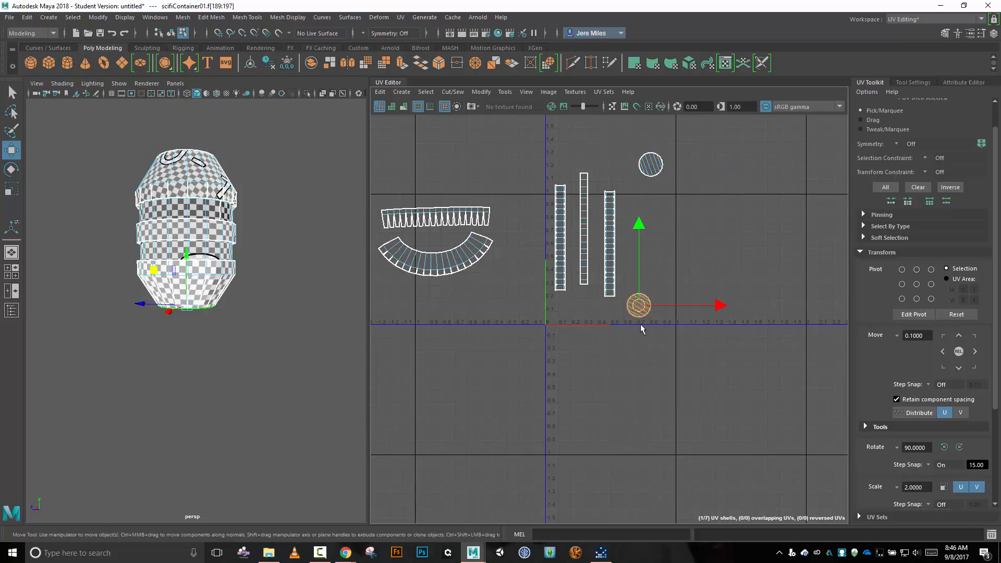
{"action": "left_click_drag", "start_coordinate": [644, 308], "coordinate": [633, 397]}
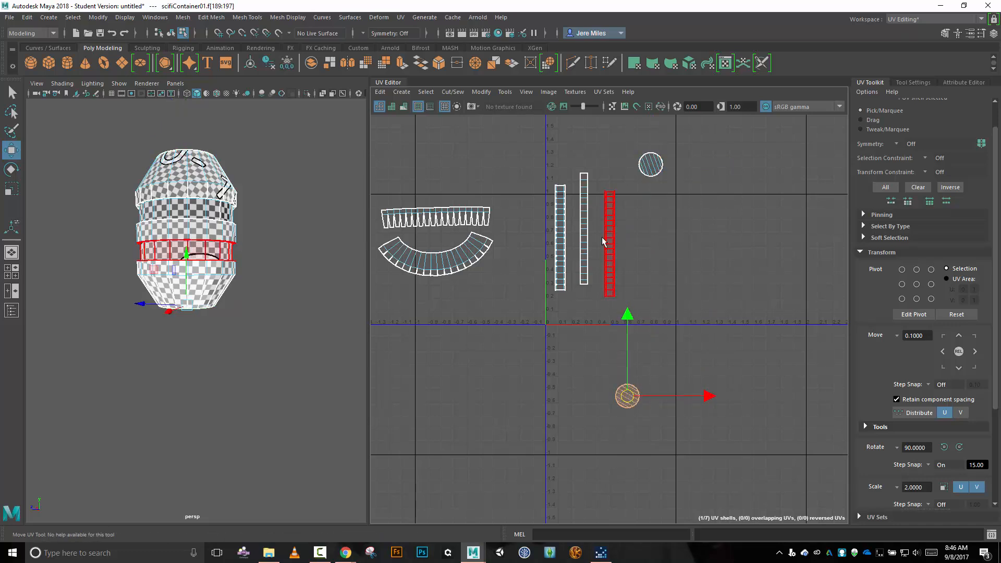
Rotate the middle band strip 90 degrees to horizontal and place it along the bottom edge of the UV tile.
{"action": "left_click", "coordinate": [587, 230]}
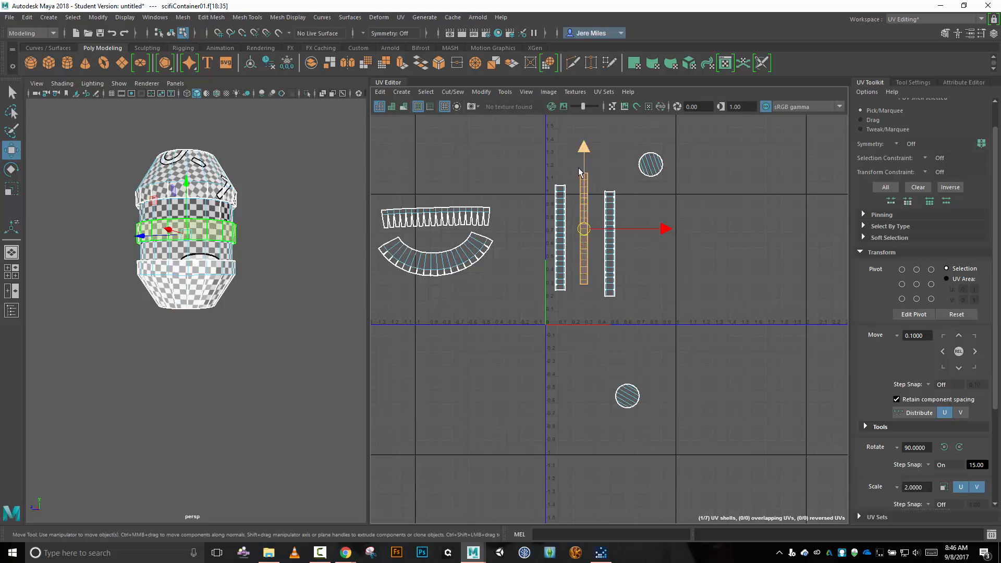
{"action": "key", "text": "e"}
{"action": "left_click_drag", "start_coordinate": [592, 157], "coordinate": [696, 241]}
{"action": "key", "text": "w"}
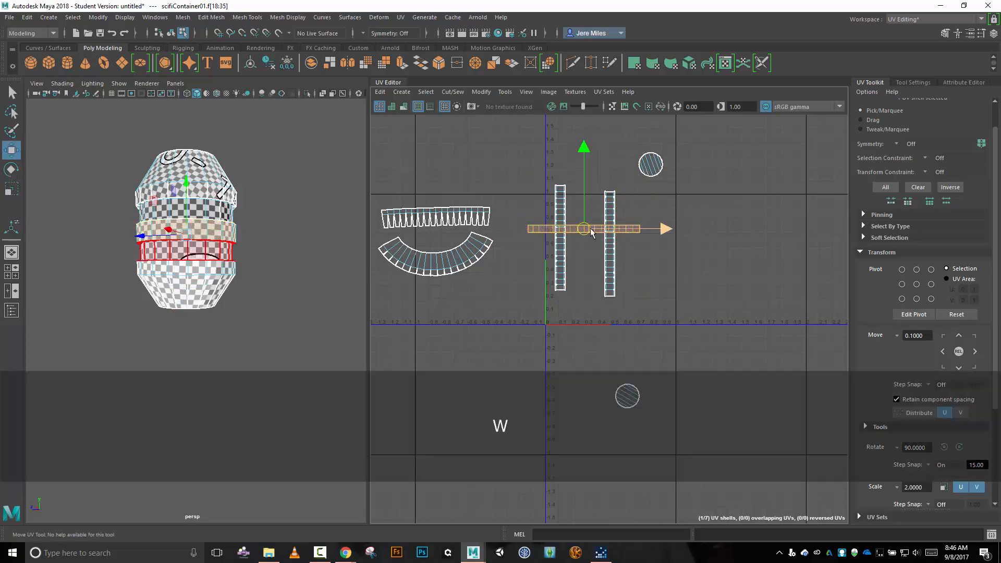
{"action": "left_click_drag", "start_coordinate": [587, 232], "coordinate": [619, 319]}
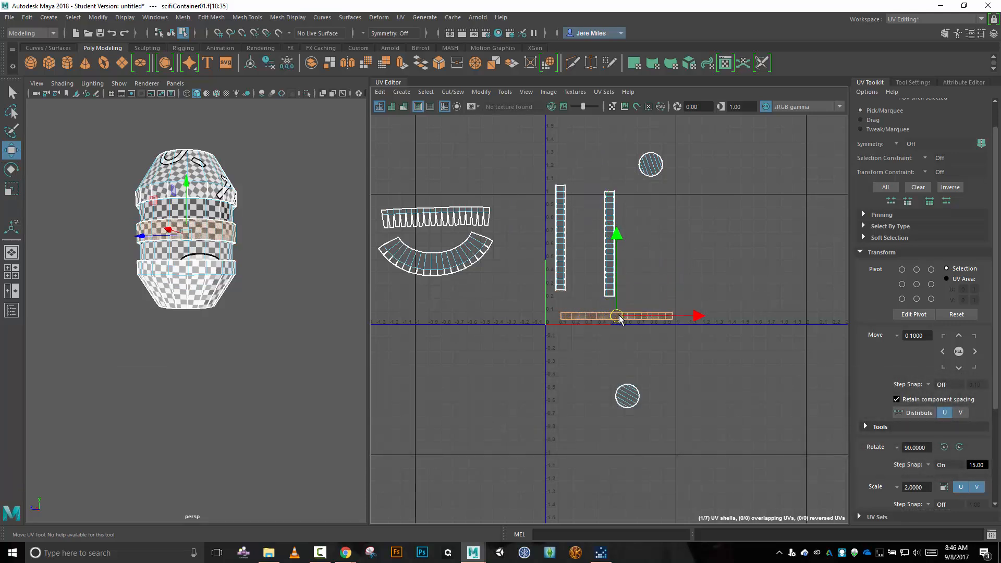
Rotate the right vertical band strip 90 degrees to horizontal and place it just above the strip along the tile's bottom edge.
{"action": "left_click", "coordinate": [604, 275]}
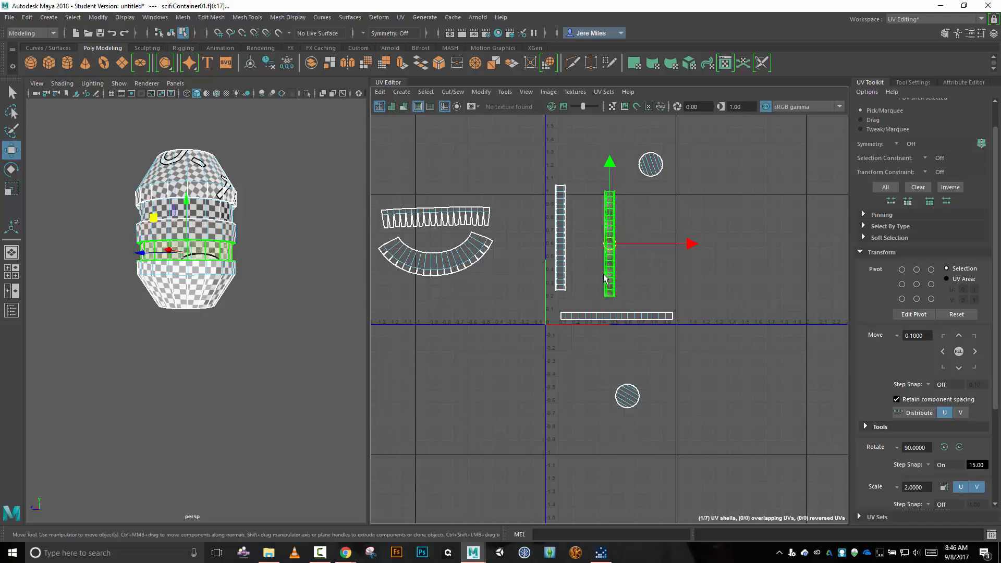
{"action": "key", "text": "e"}
{"action": "left_click_drag", "start_coordinate": [581, 178], "coordinate": [692, 196]}
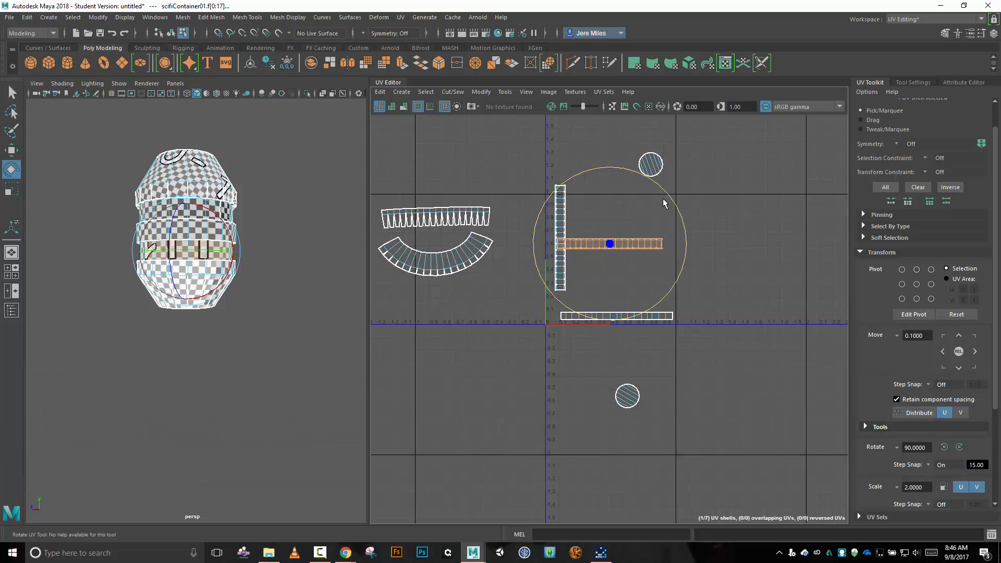
{"action": "key", "text": "w"}
{"action": "left_click_drag", "start_coordinate": [612, 245], "coordinate": [619, 304]}
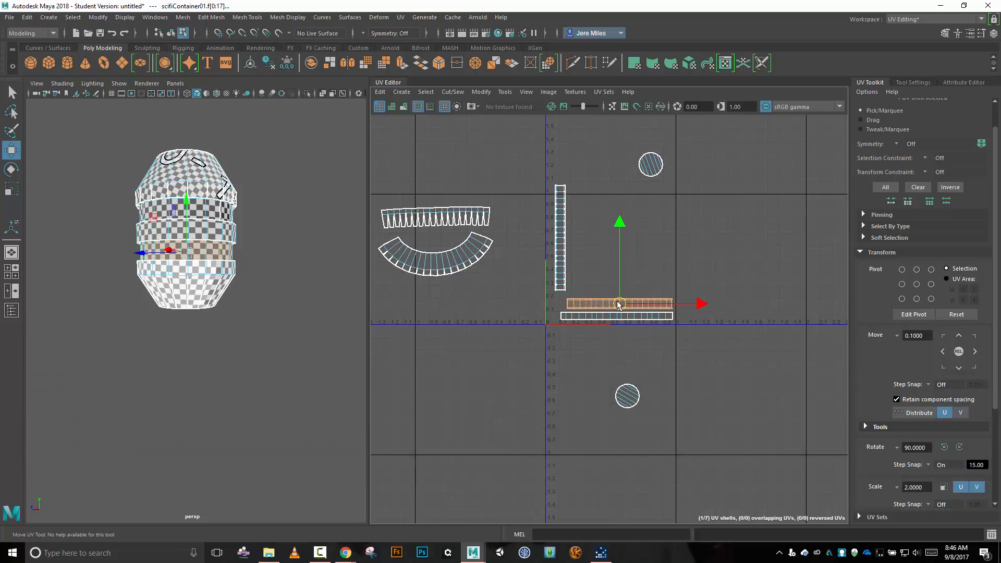
Rotate the remaining vertical band strip 90 degrees to horizontal and stack it on top of the other two strips.
{"action": "left_click", "coordinate": [569, 240]}
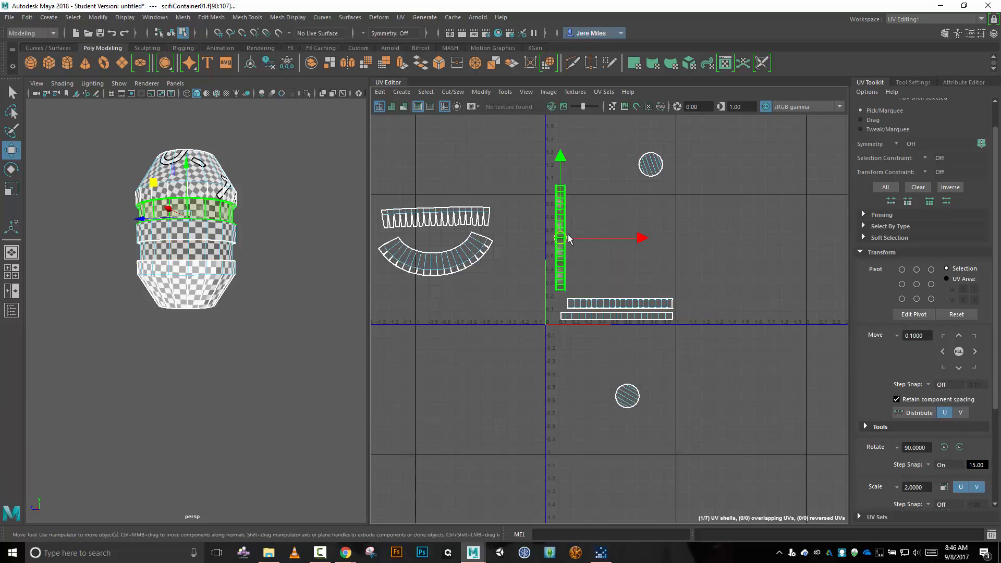
{"action": "key", "text": "e"}
{"action": "left_click_drag", "start_coordinate": [576, 165], "coordinate": [665, 248]}
{"action": "key", "text": "w"}
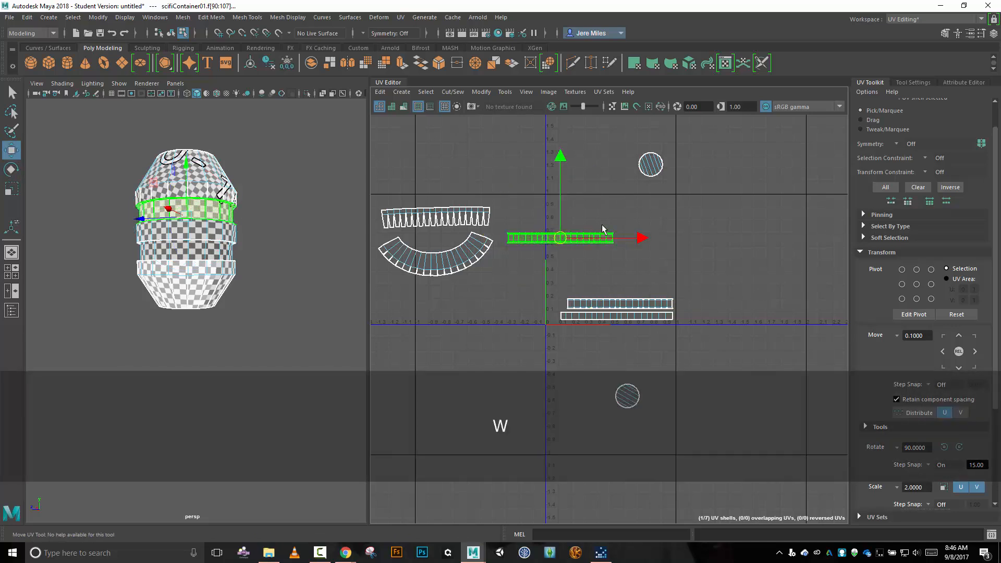
{"action": "left_click_drag", "start_coordinate": [566, 240], "coordinate": [625, 292]}
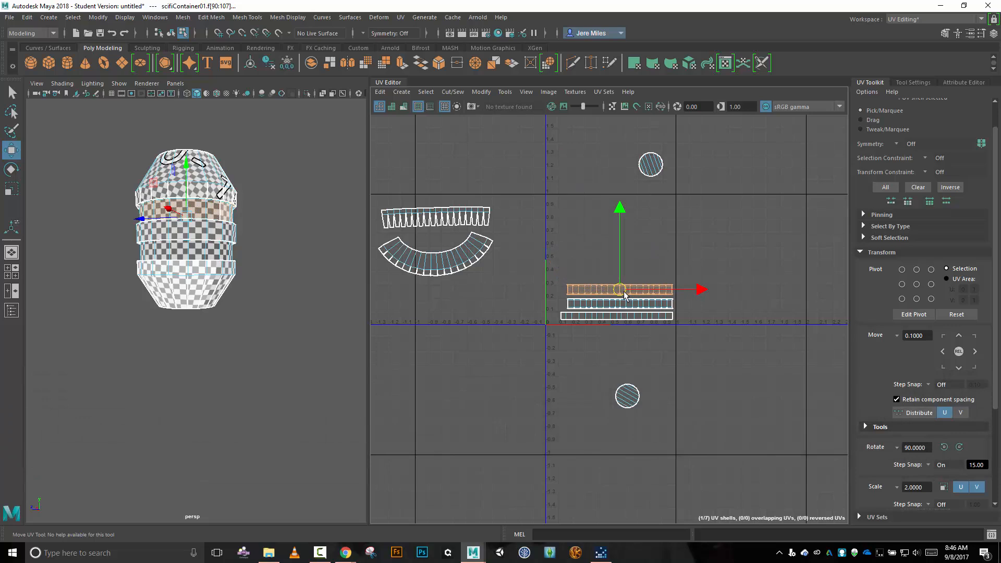
Move the serrated shell to the top of the UV tile and the arc-shaped shell between it and the stacked strips.
{"action": "left_click", "coordinate": [472, 217]}
{"action": "key", "text": "w"}
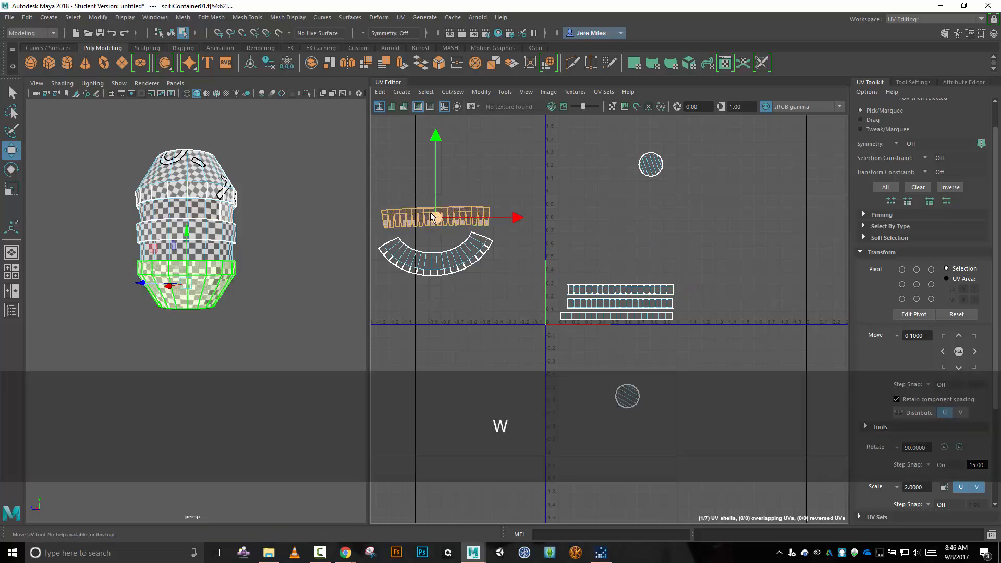
{"action": "left_click_drag", "start_coordinate": [473, 216], "coordinate": [608, 211]}
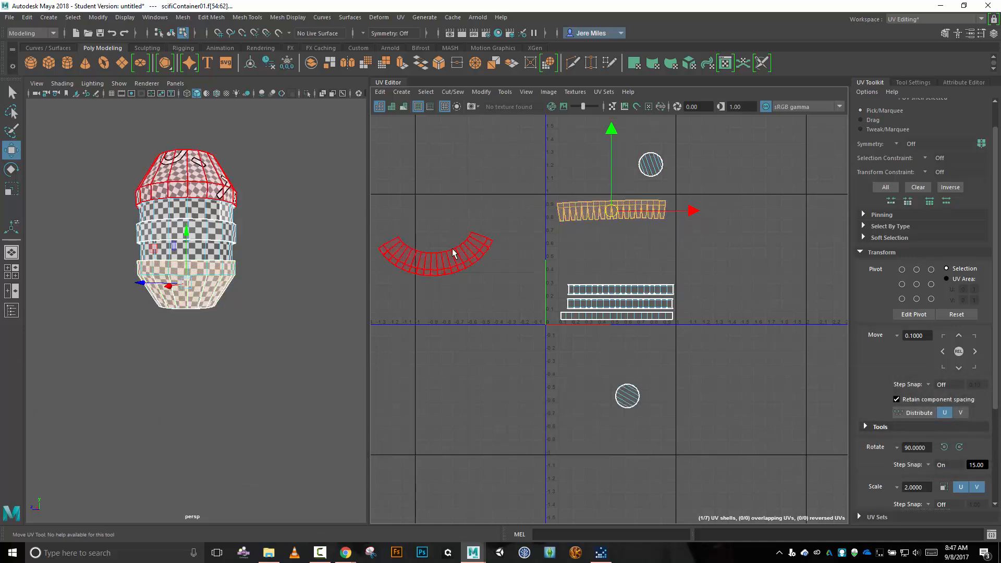
{"action": "left_click", "coordinate": [459, 252]}
{"action": "key", "text": "w"}
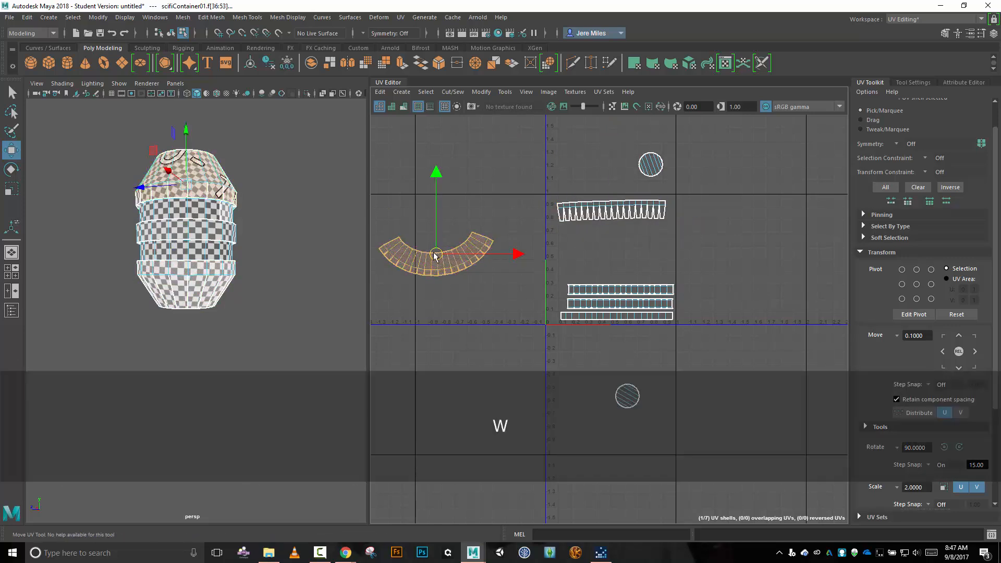
{"action": "left_click_drag", "start_coordinate": [436, 255], "coordinate": [614, 253]}
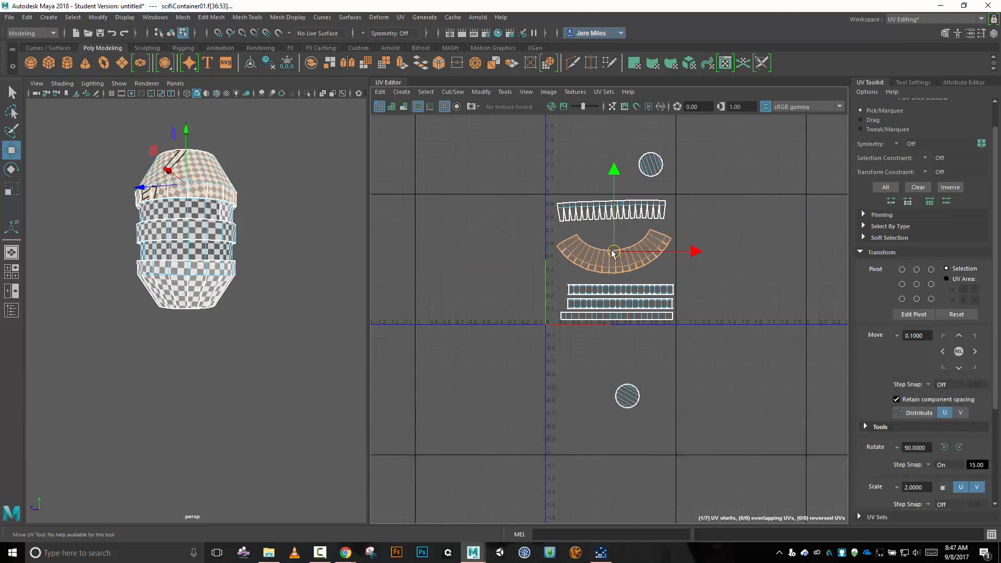
Place one circular cap inside the arc's hollow and the other at the tile's left edge beside the strips, nudging the arc shell slightly down.
{"action": "left_click", "coordinate": [654, 168]}
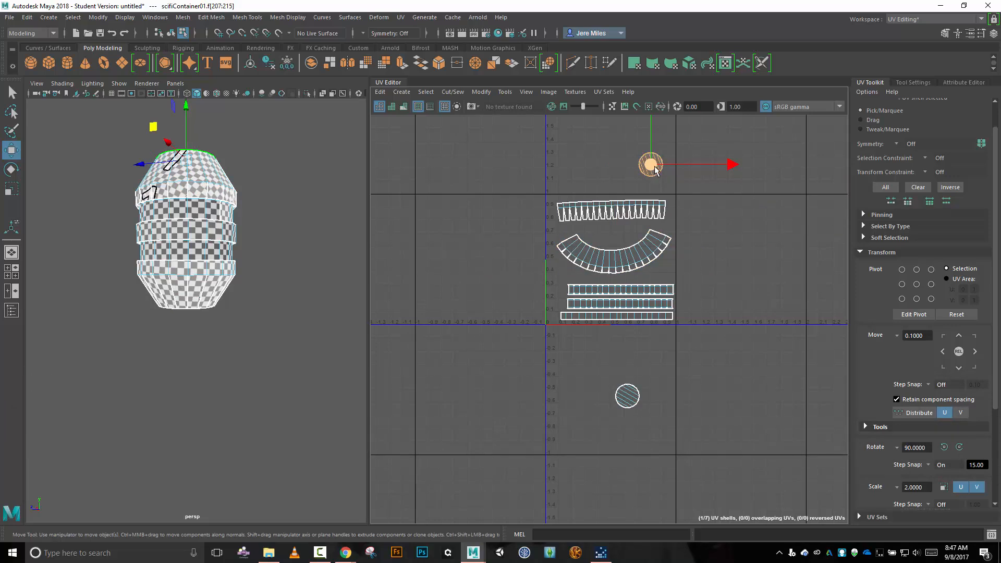
{"action": "left_click_drag", "start_coordinate": [653, 167], "coordinate": [615, 238]}
{"action": "left_click", "coordinate": [628, 396]}
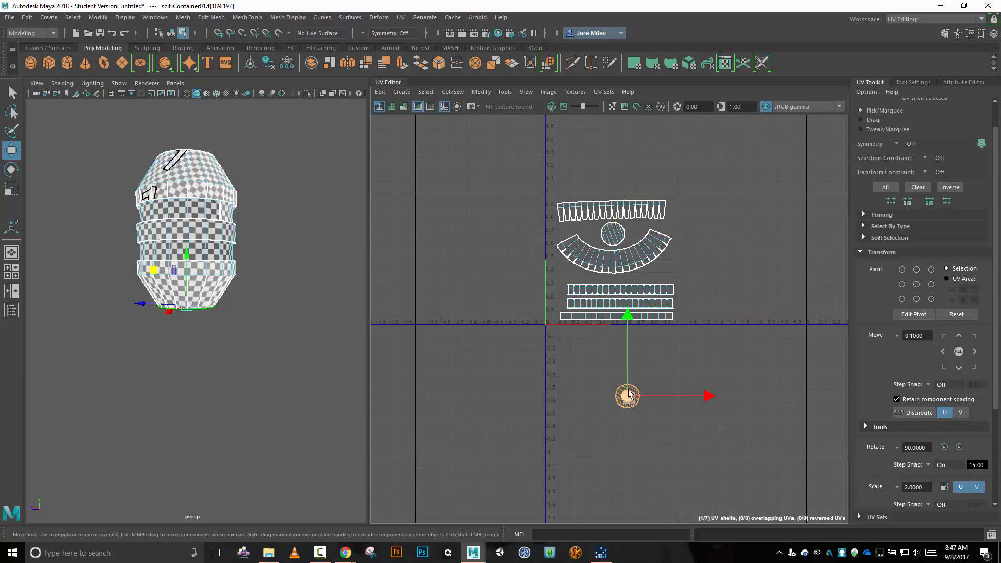
{"action": "left_click_drag", "start_coordinate": [628, 396], "coordinate": [560, 263]}
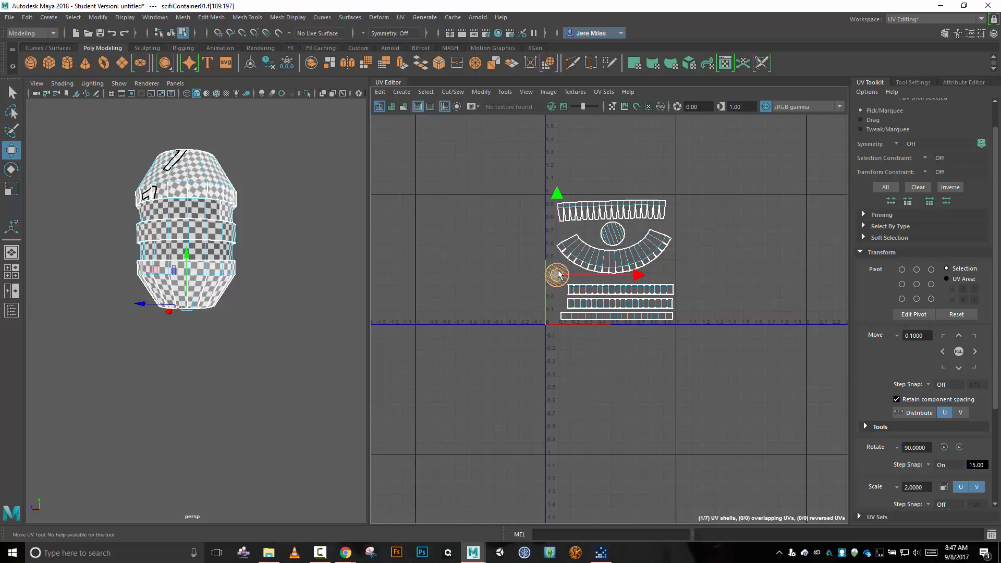
{"action": "left_click", "coordinate": [566, 261]}
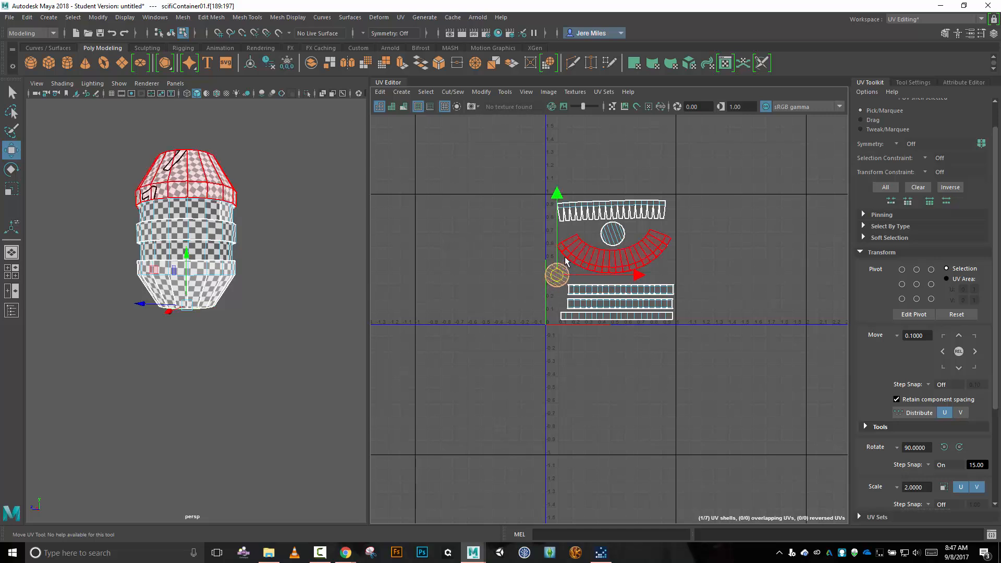
{"action": "left_click", "coordinate": [626, 260]}
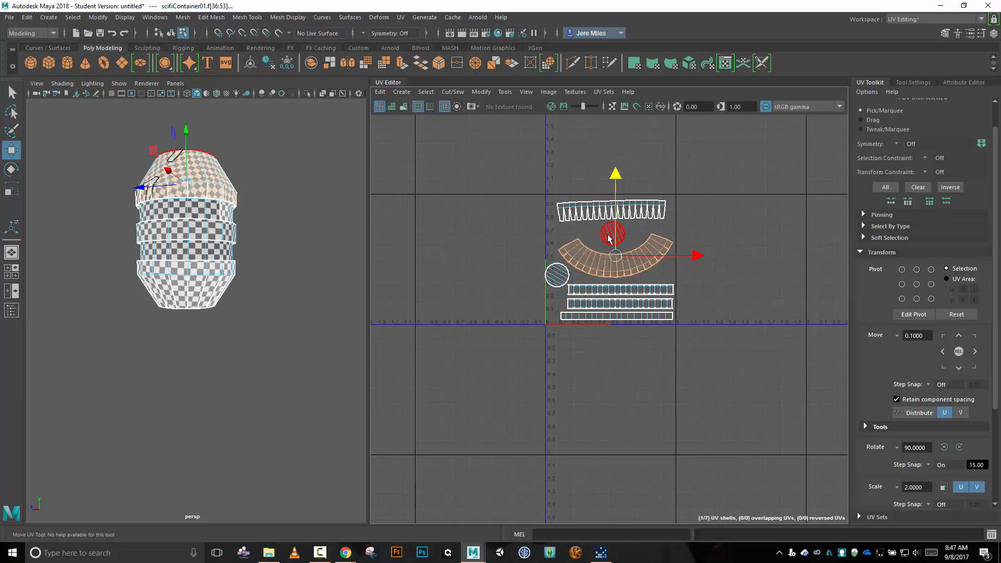
{"action": "left_click", "coordinate": [613, 239]}
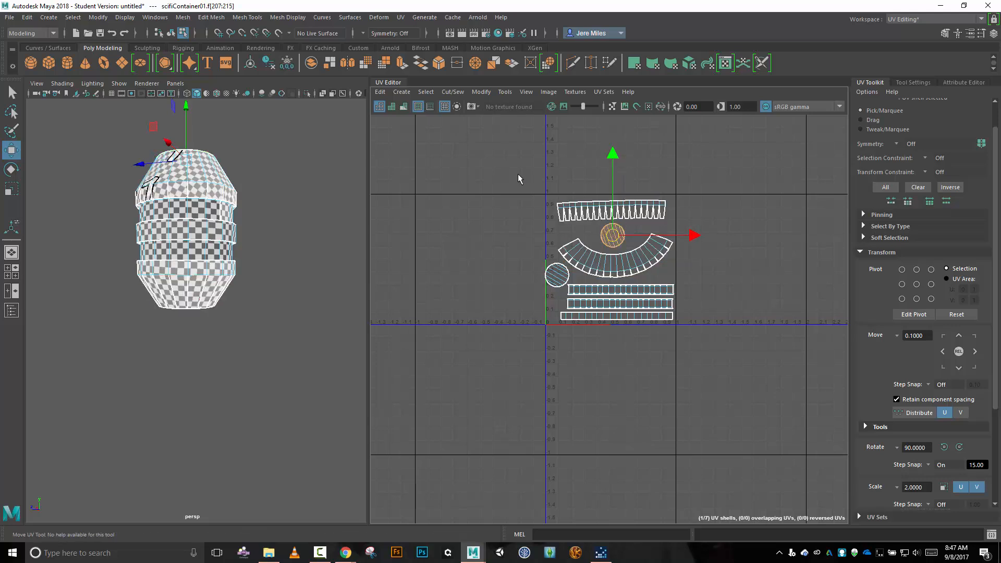
Scale all seven UV shells up uniformly until together they span about the full width of the UV tile.
{"action": "left_click_drag", "start_coordinate": [518, 176], "coordinate": [729, 380]}
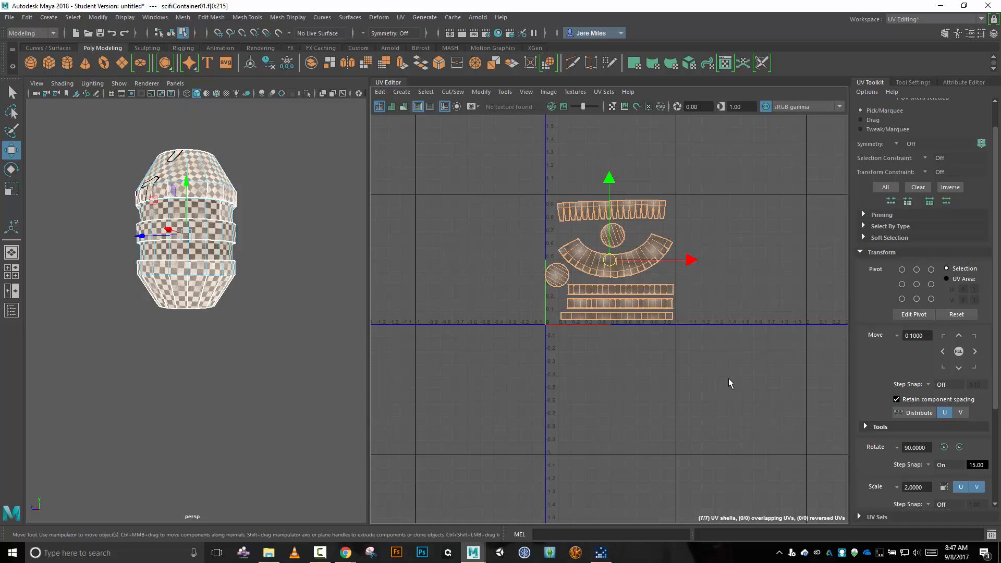
{"action": "key", "text": "r"}
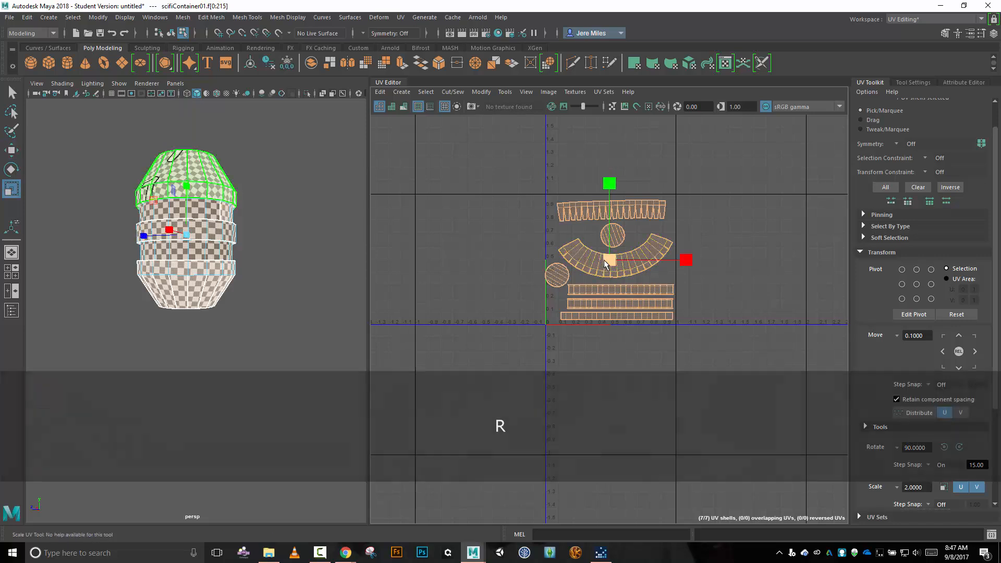
{"action": "left_click", "coordinate": [604, 260]}
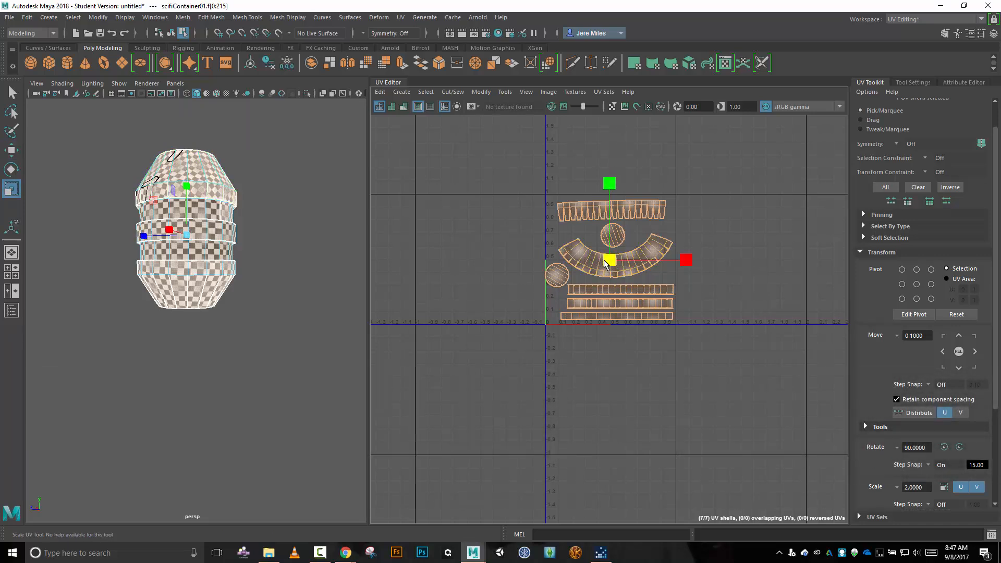
{"action": "left_click_drag", "start_coordinate": [605, 261], "coordinate": [613, 275]}
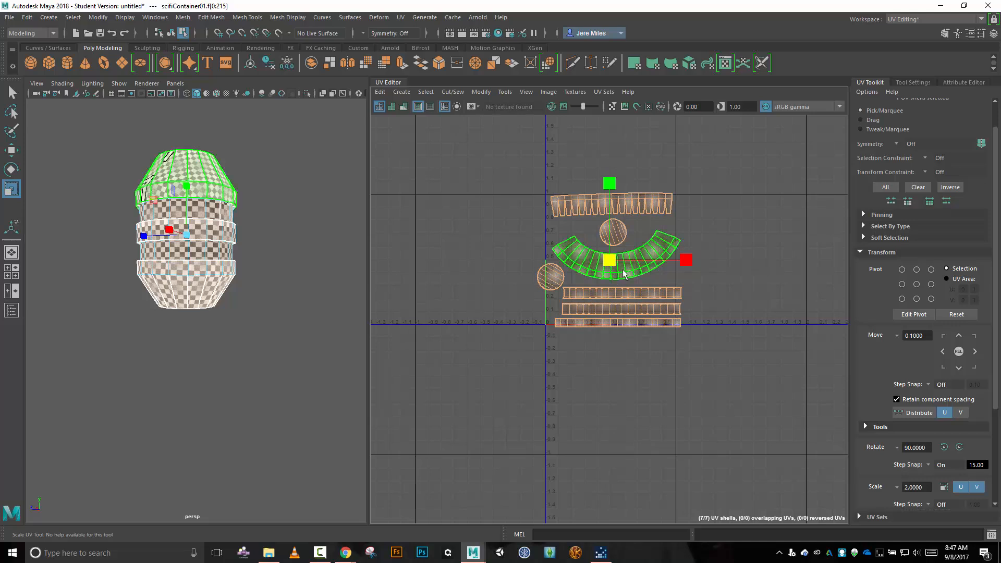
{"action": "key", "text": "w"}
{"action": "mouse_move", "coordinate": [611, 262]}
{"action": "left_mouse_down"}
{"action": "mouse_move", "coordinate": [616, 254]}
{"action": "mouse_move", "coordinate": [606, 252]}
{"action": "left_mouse_up"}
Nudge the serrated shell just under the tile's top edge, raise the arc-shaped shell, and bring the left circular cap inside the tile.
{"action": "left_click", "coordinate": [651, 251]}
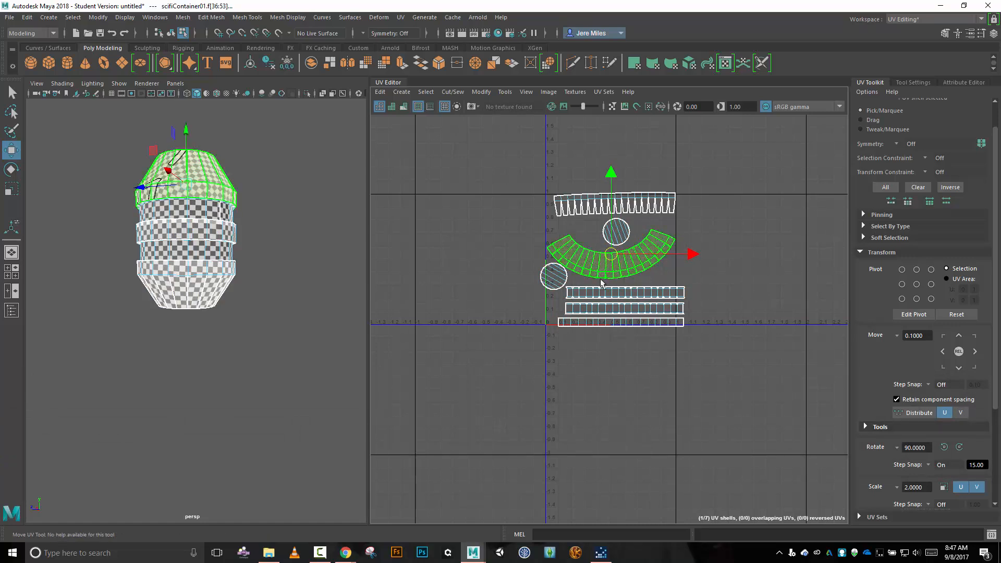
{"action": "left_click", "coordinate": [635, 205]}
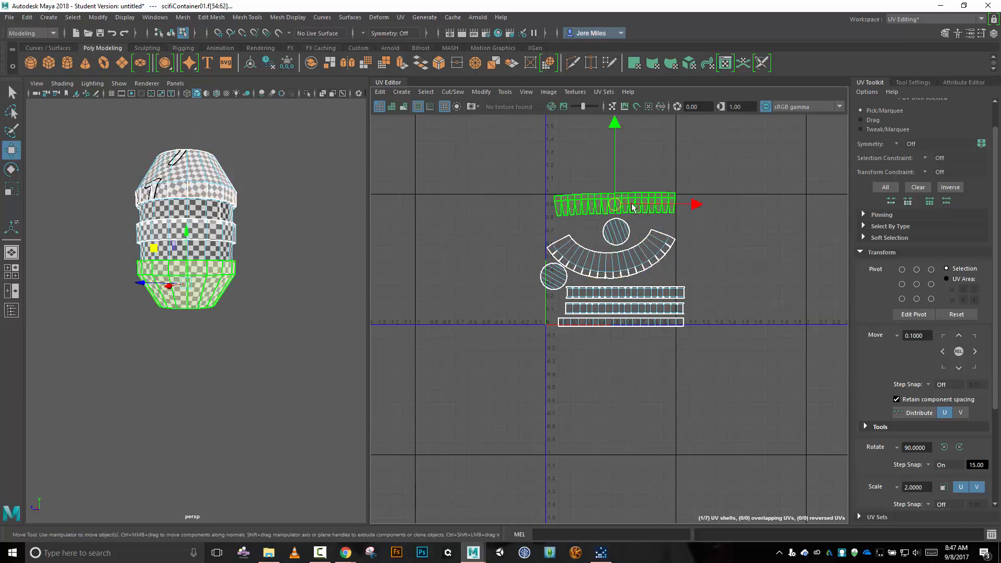
{"action": "left_click_drag", "start_coordinate": [616, 206], "coordinate": [614, 208]}
{"action": "scroll", "coordinate": [634, 200], "scroll_direction": "up", "scroll_amount": 3}
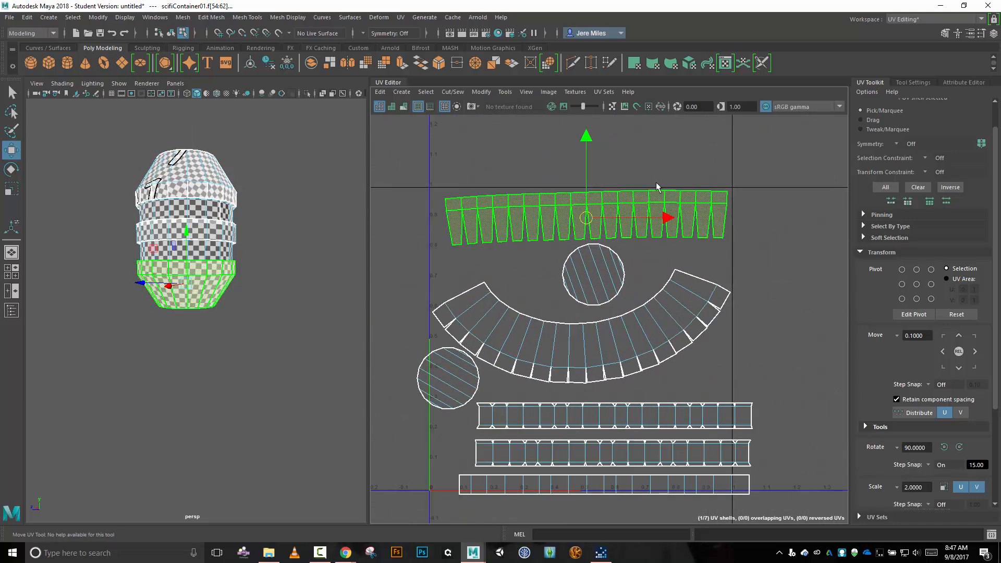
{"action": "left_click", "coordinate": [576, 327]}
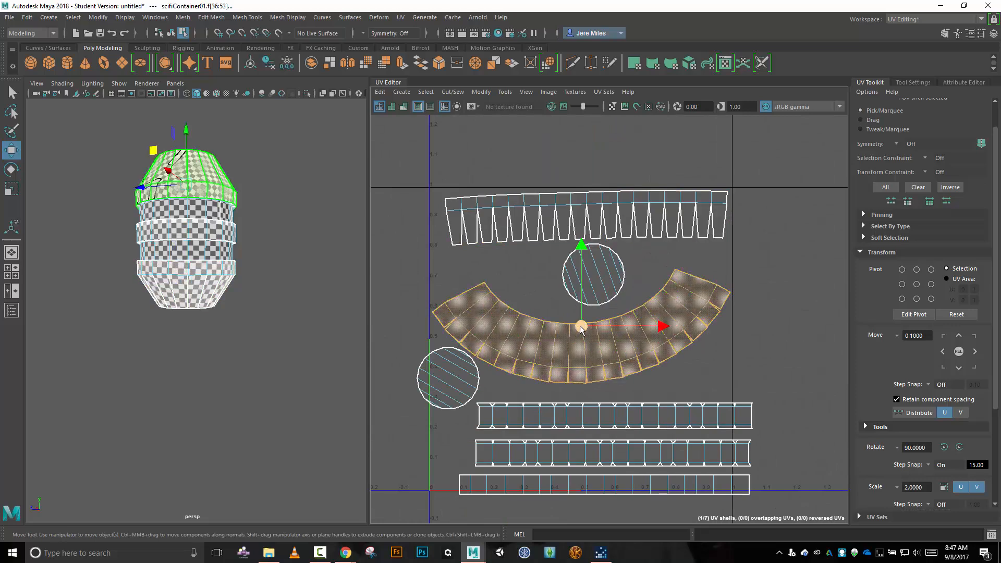
{"action": "left_click_drag", "start_coordinate": [582, 327], "coordinate": [583, 316]}
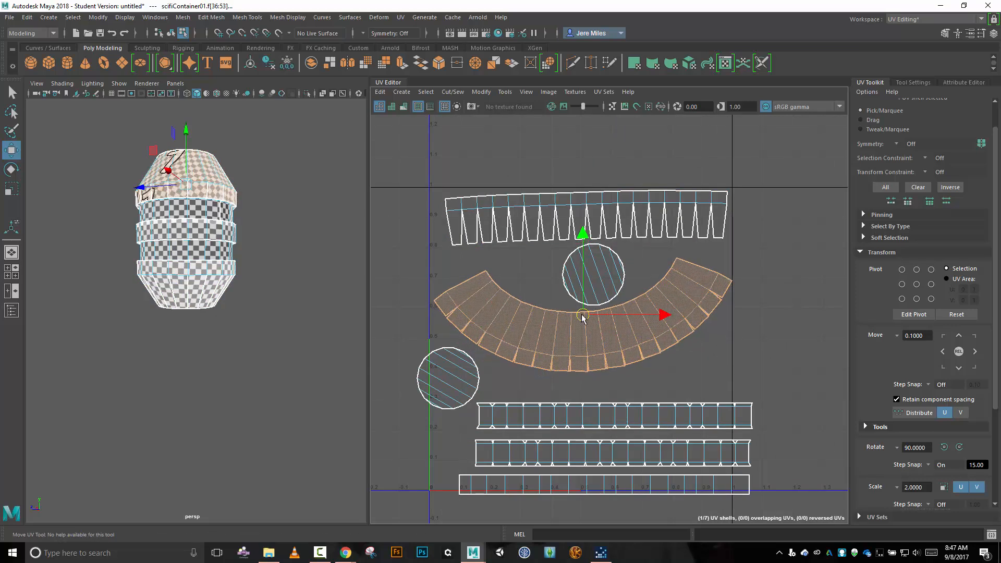
{"action": "left_click", "coordinate": [457, 379]}
{"action": "left_click_drag", "start_coordinate": [457, 380], "coordinate": [464, 374]}
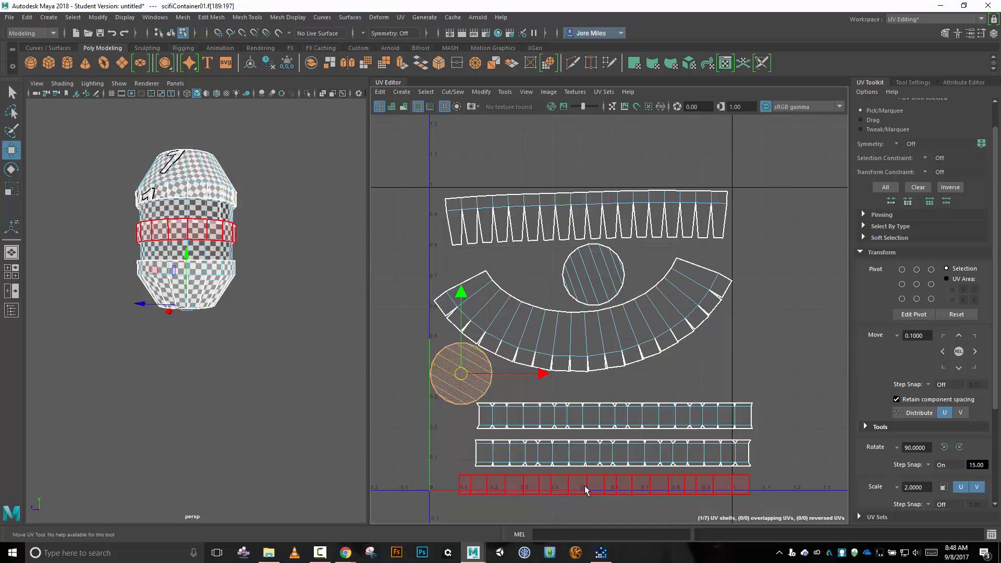
Move the three horizontal band strips inside the tile and restack them closely above its bottom edge.
{"action": "left_click_drag", "start_coordinate": [602, 484], "coordinate": [583, 479]}
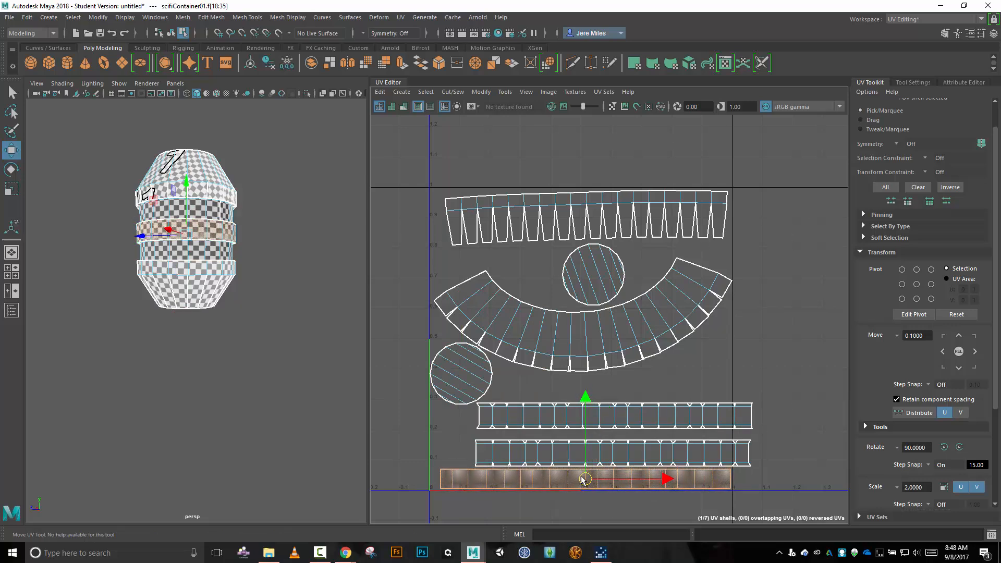
{"action": "left_click", "coordinate": [612, 457]}
{"action": "left_click_drag", "start_coordinate": [613, 456], "coordinate": [580, 458]}
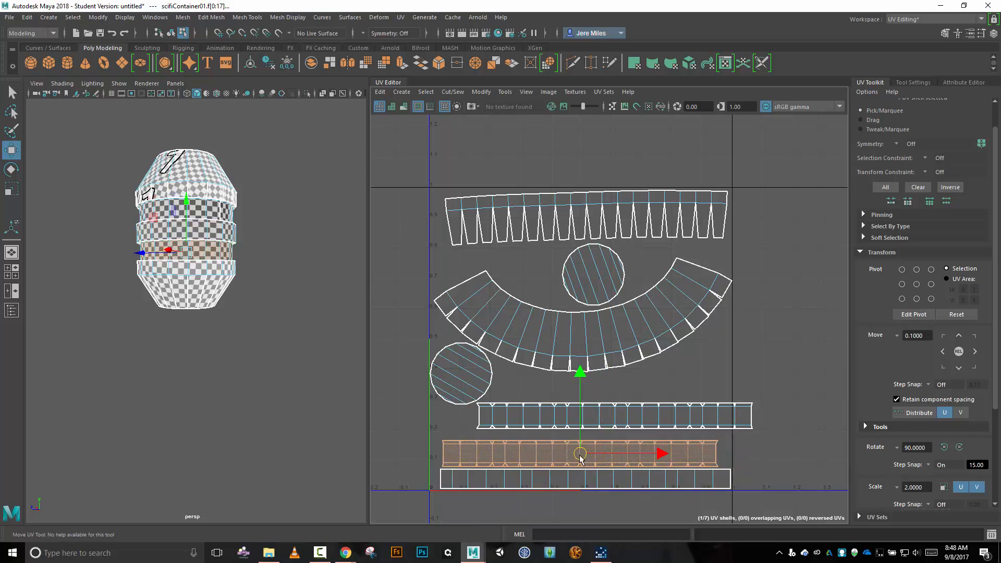
{"action": "left_click", "coordinate": [610, 424]}
{"action": "left_click_drag", "start_coordinate": [610, 424], "coordinate": [578, 424]}
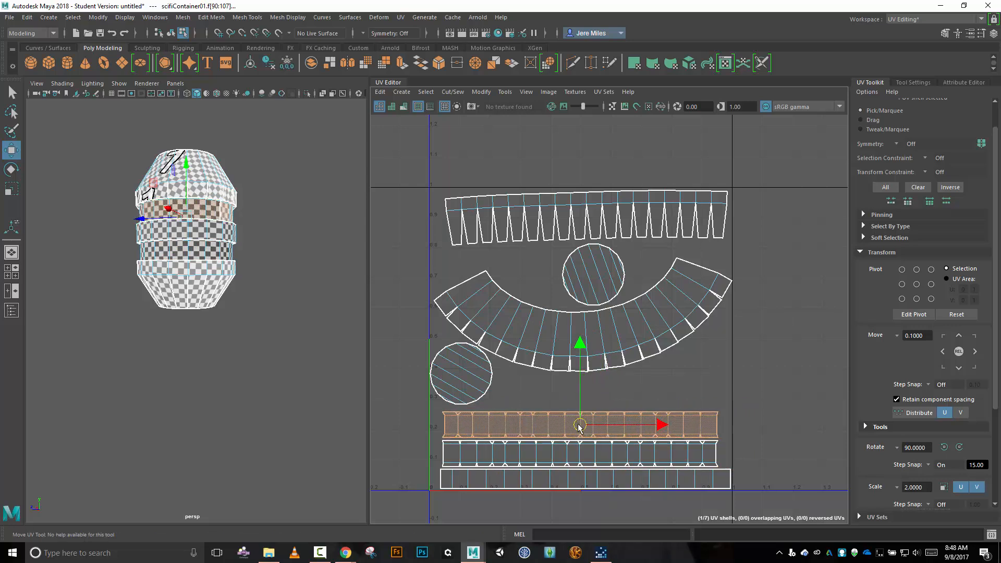
Move the circular cap from the arc's hollow to below the arc's right end, raising the arc and both caps slightly for spacing.
{"action": "left_click", "coordinate": [604, 284]}
{"action": "left_click_drag", "start_coordinate": [603, 300], "coordinate": [706, 400]}
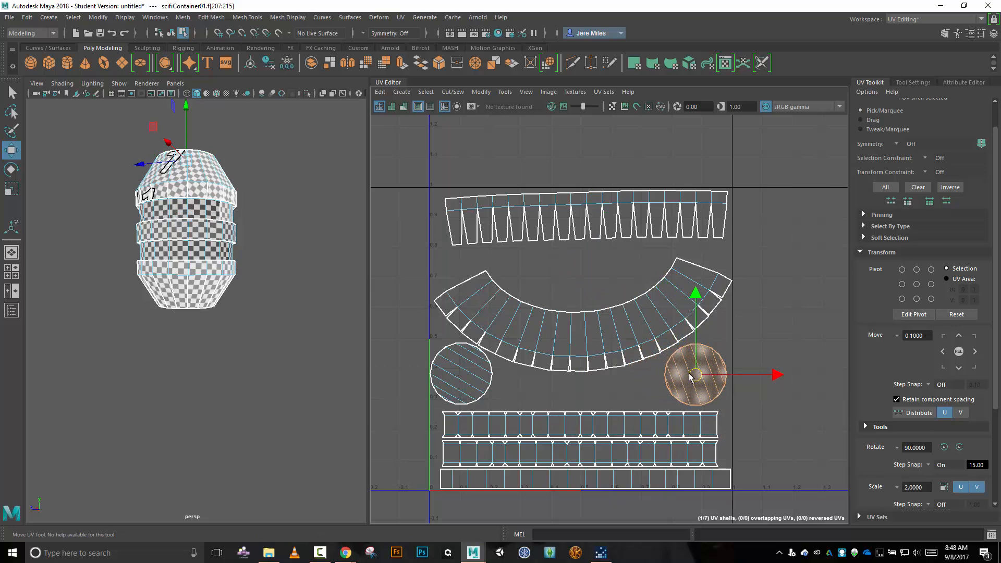
{"action": "left_click", "coordinate": [626, 351]}
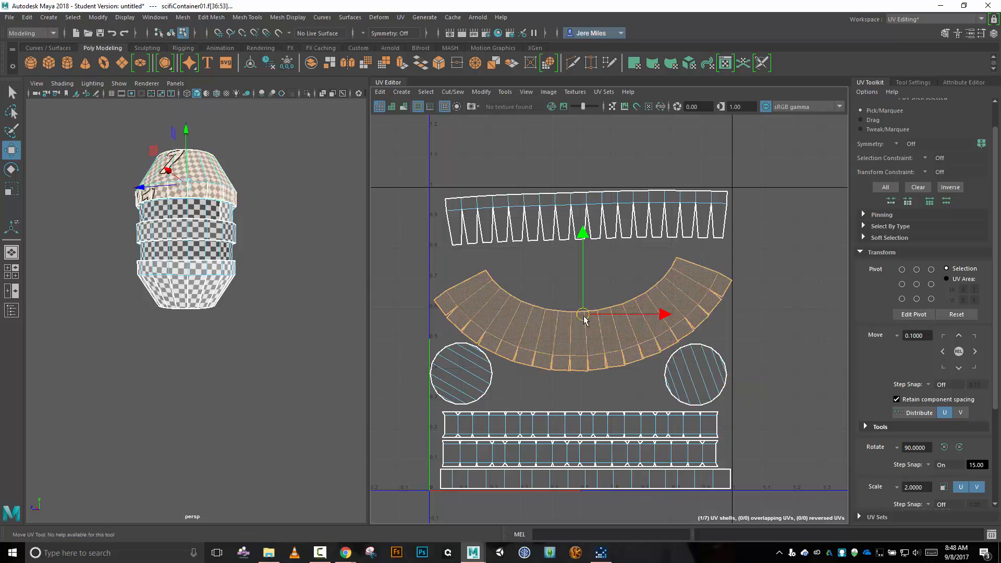
{"action": "left_click_drag", "start_coordinate": [584, 316], "coordinate": [587, 311]}
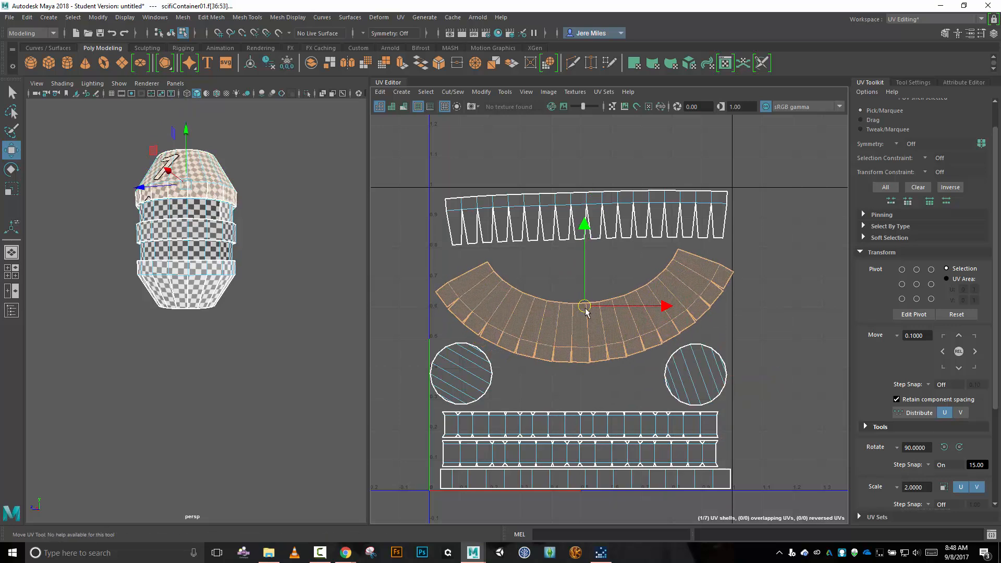
{"action": "left_click", "coordinate": [699, 366]}
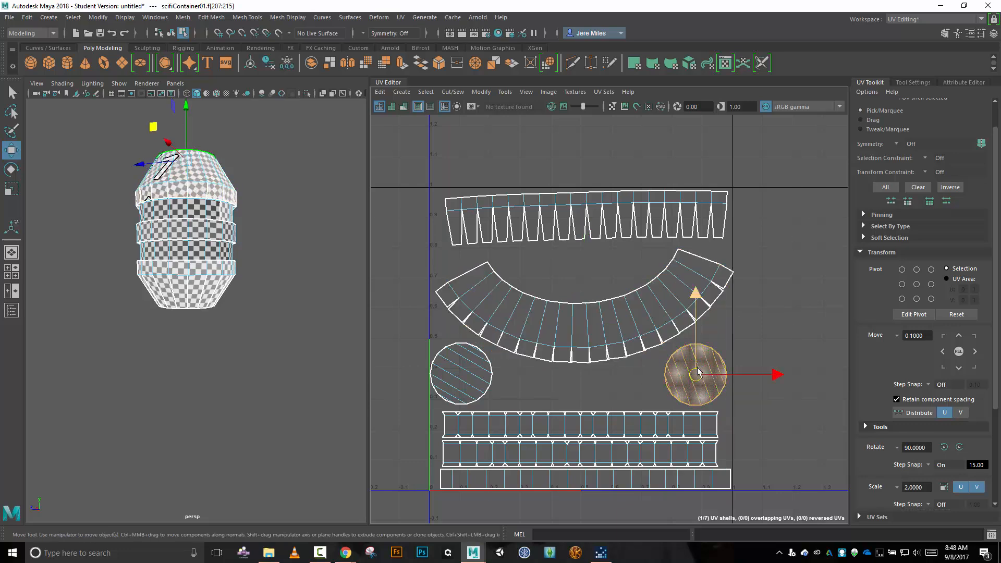
{"action": "left_click", "coordinate": [485, 372]}
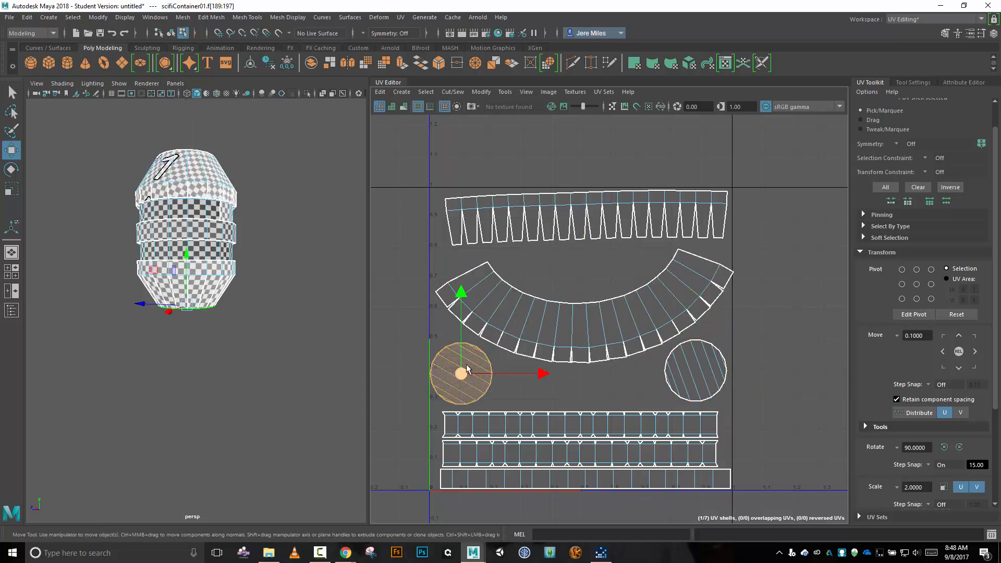
{"action": "left_click_drag", "start_coordinate": [462, 374], "coordinate": [464, 371]}
Raise the three strips off the tile's bottom edge and shift them, the arc and the serrated shell slightly left within the tile.
{"action": "left_click_drag", "start_coordinate": [531, 402], "coordinate": [586, 517]}
{"action": "left_click_drag", "start_coordinate": [589, 453], "coordinate": [589, 449]}
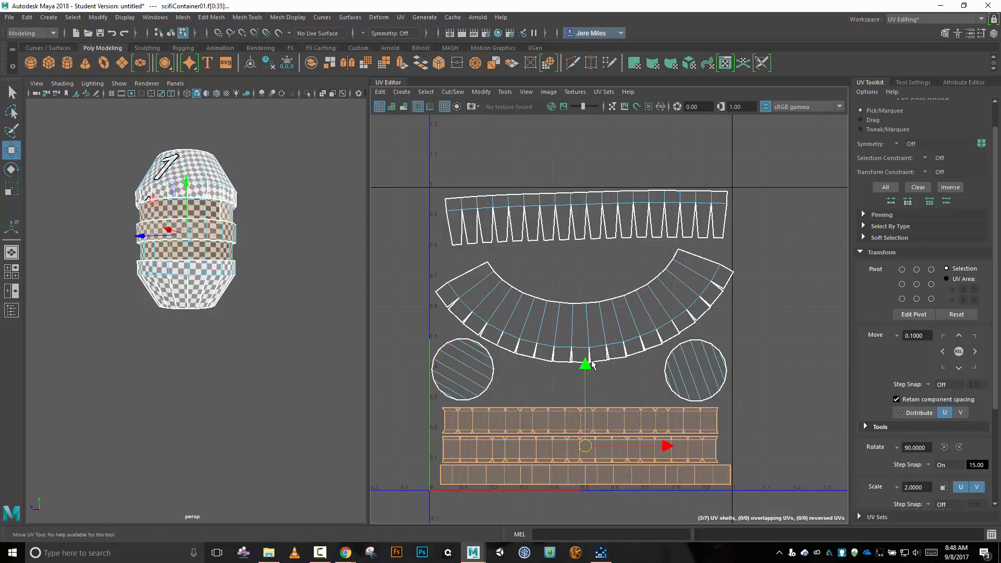
{"action": "left_click", "coordinate": [616, 349]}
{"action": "left_click_drag", "start_coordinate": [584, 309], "coordinate": [592, 310]}
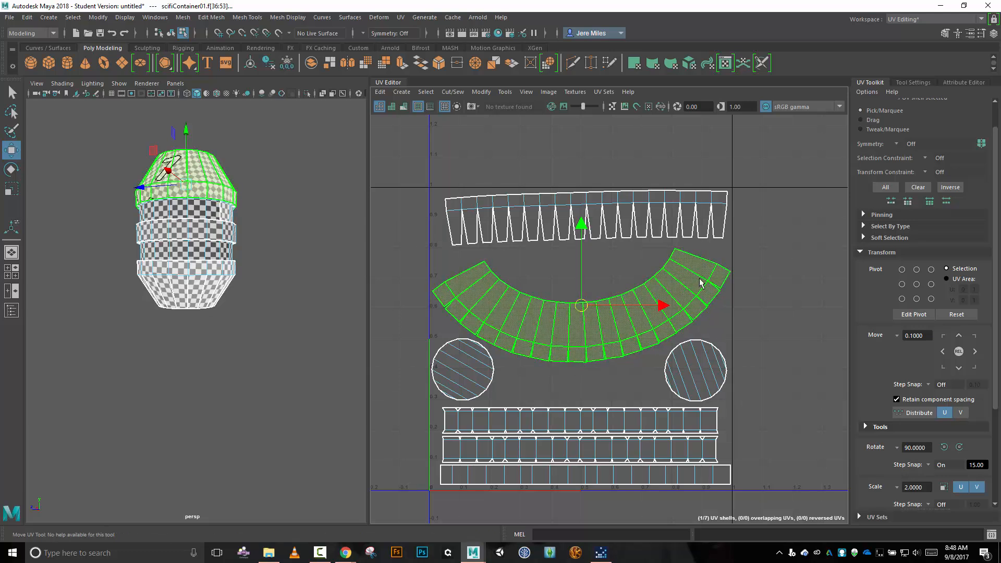
{"action": "left_click", "coordinate": [677, 217]}
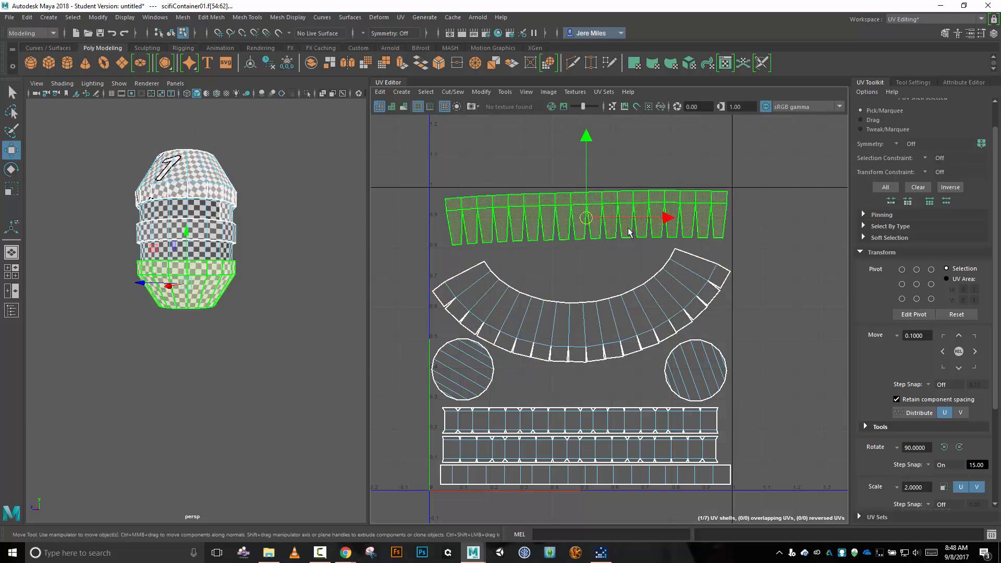
{"action": "left_click_drag", "start_coordinate": [586, 218], "coordinate": [580, 219]}
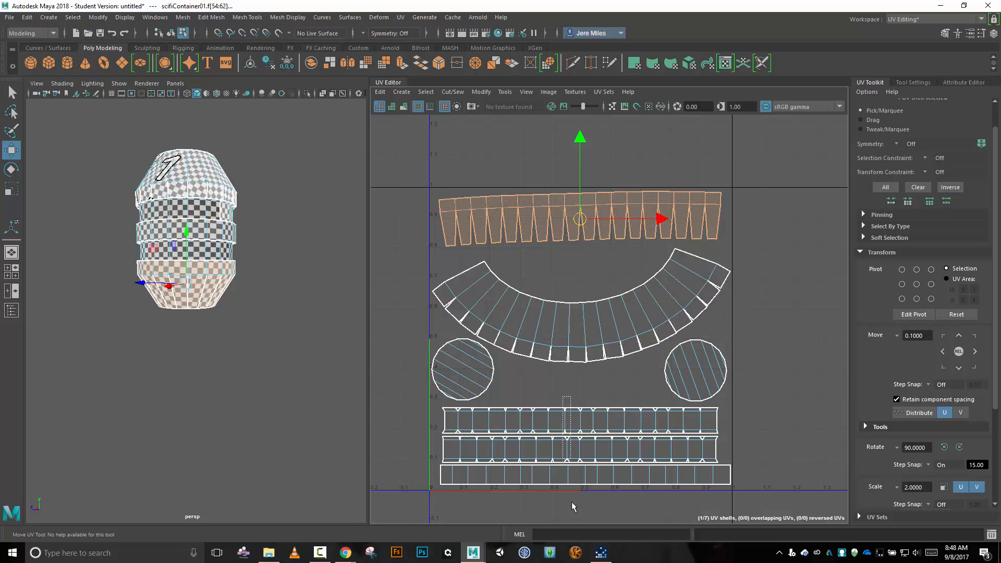
{"action": "left_click_drag", "start_coordinate": [572, 502], "coordinate": [574, 493]}
{"action": "left_click_drag", "start_coordinate": [585, 444], "coordinate": [577, 446]}
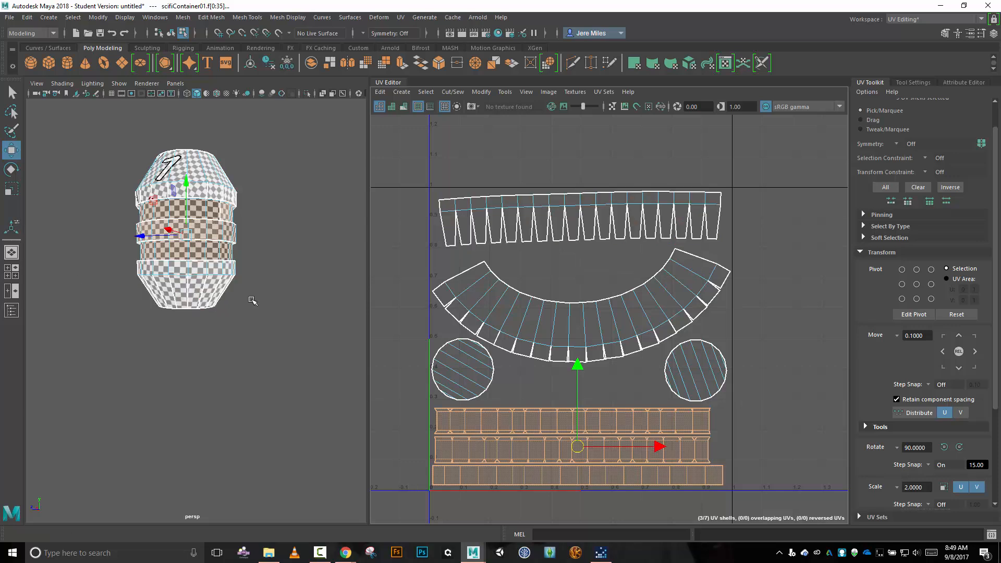
Move the arc-shaped shell outside the tile and apply Automatic UV mapping to its faces.
{"action": "left_click", "coordinate": [575, 322]}
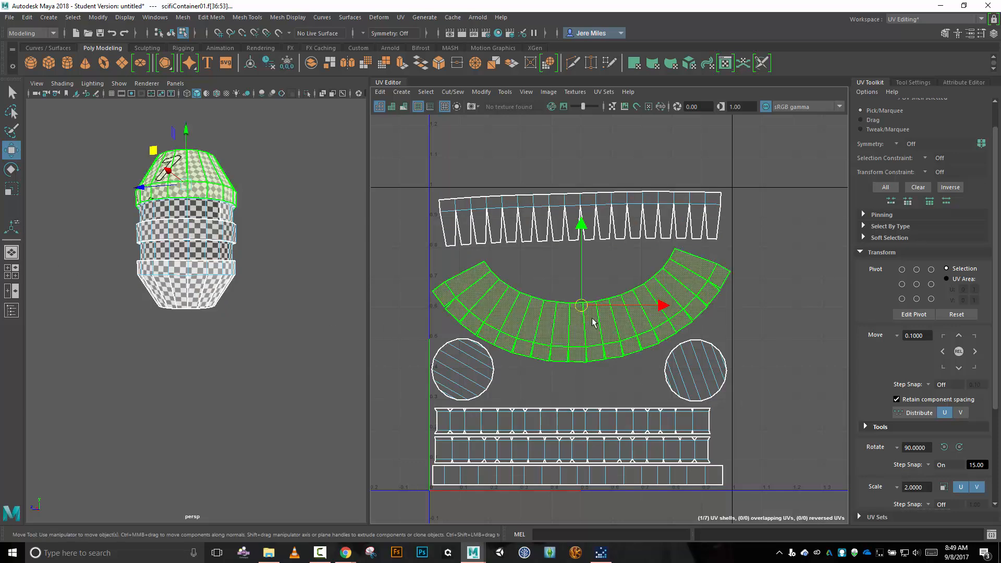
{"action": "scroll", "coordinate": [583, 308], "scroll_direction": "down", "scroll_amount": 3}
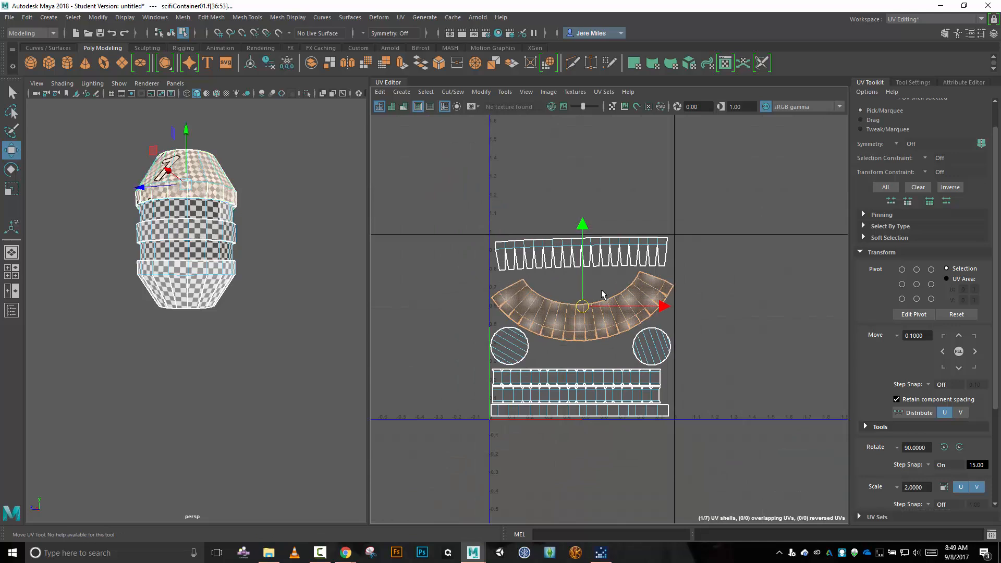
{"action": "left_click_drag", "start_coordinate": [583, 308], "coordinate": [725, 183]}
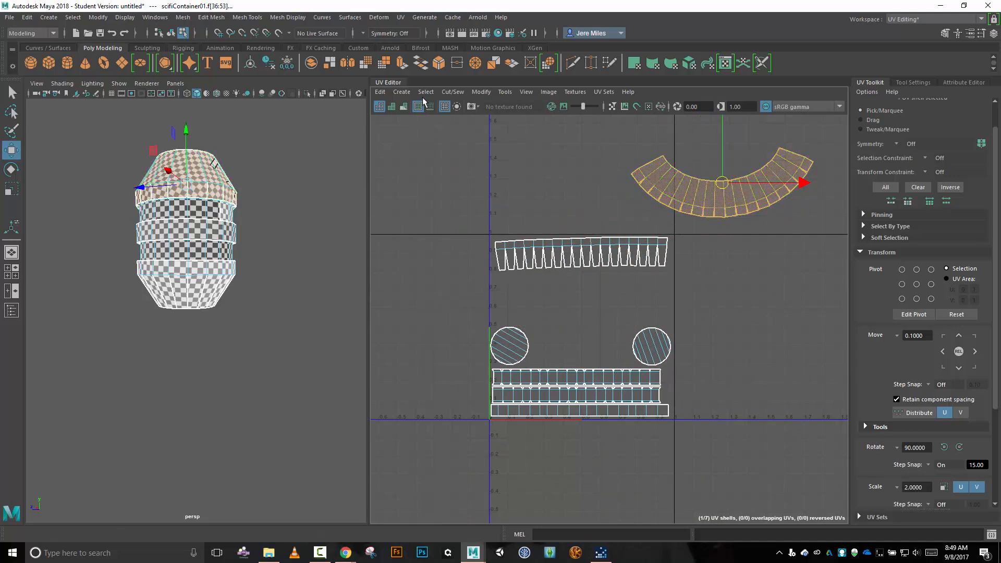
{"action": "left_click", "coordinate": [402, 92]}
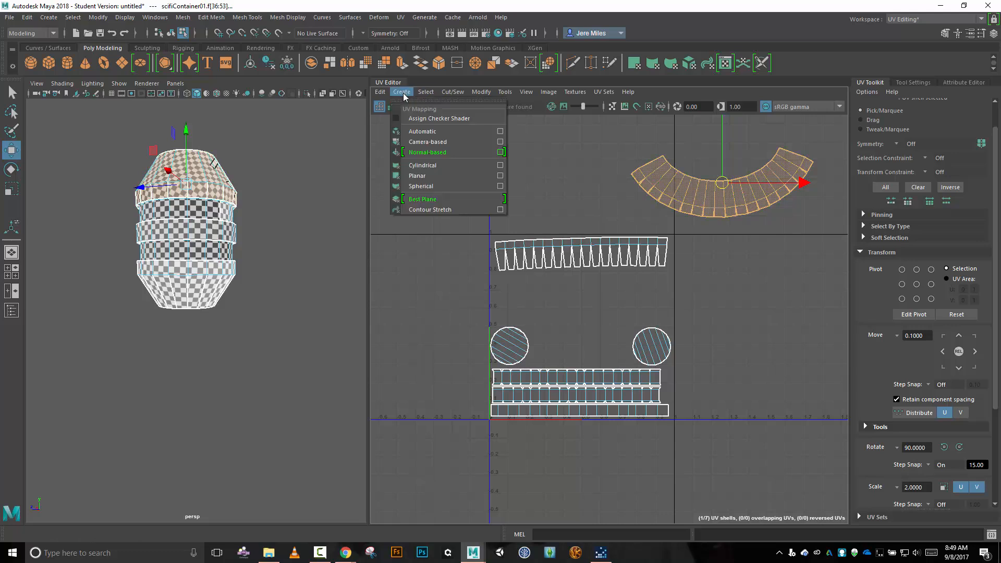
{"action": "mouse_move", "coordinate": [425, 92]}
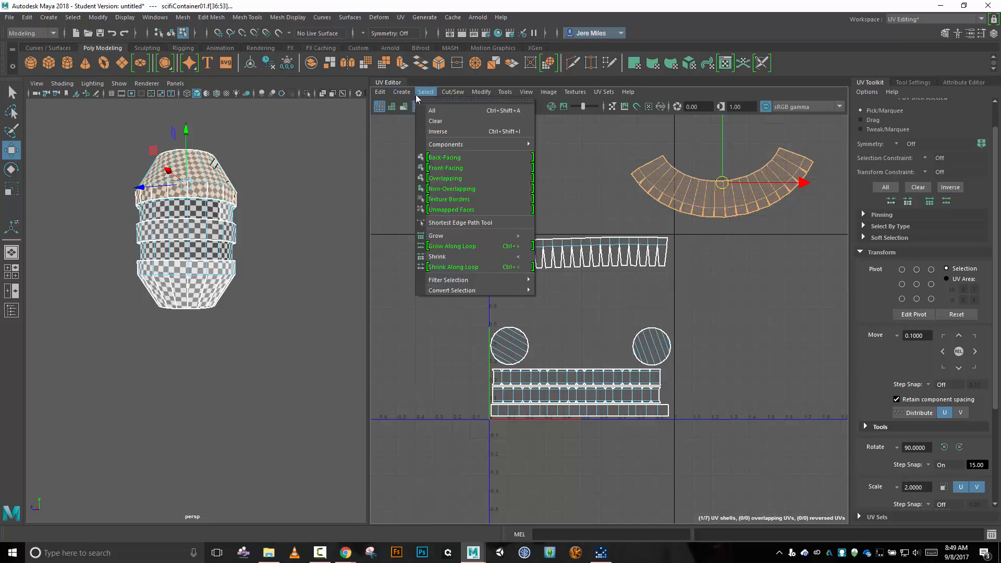
{"action": "mouse_move", "coordinate": [374, 96]}
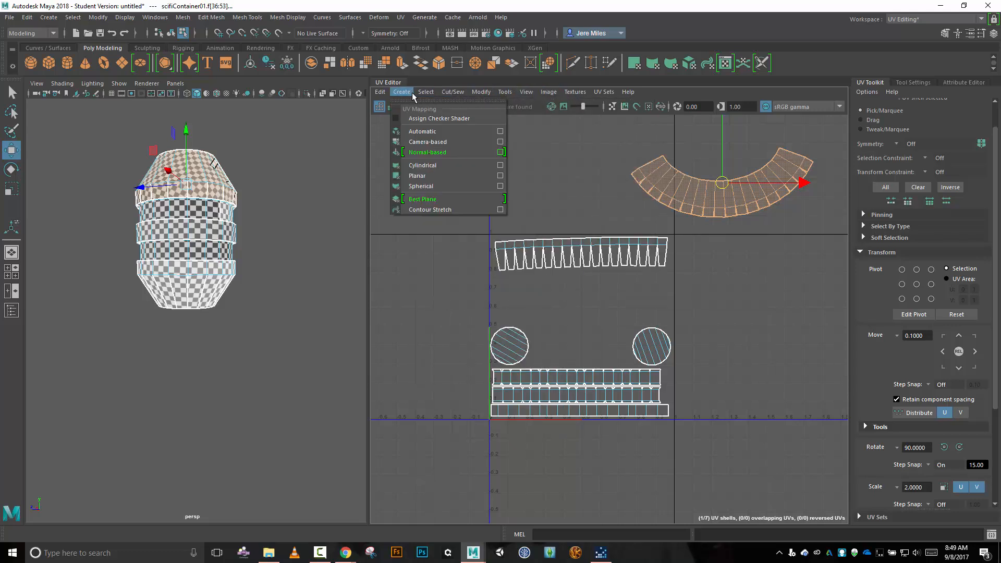
{"action": "left_click", "coordinate": [421, 133]}
{"action": "scroll", "coordinate": [549, 301], "scroll_direction": "down", "scroll_amount": 2}
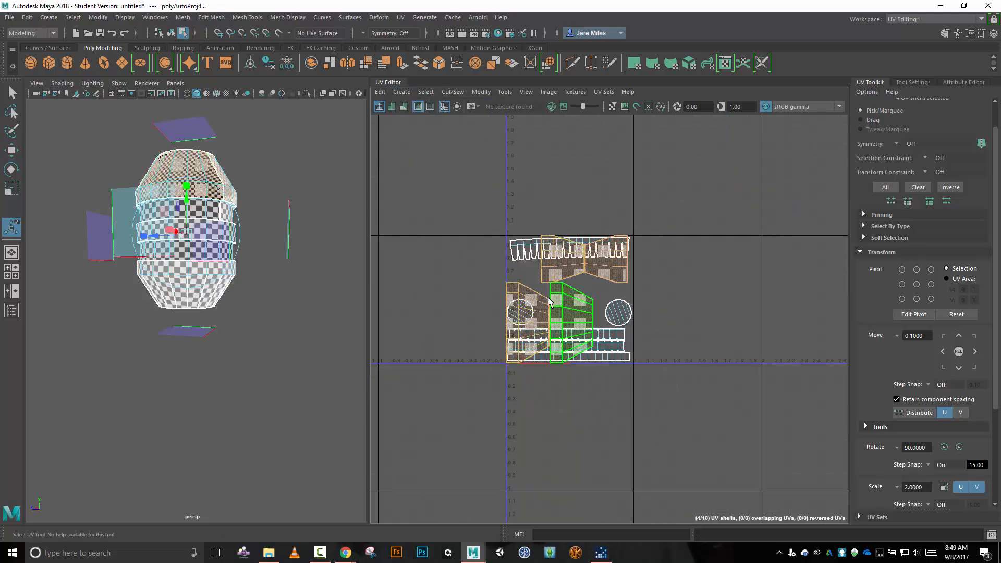
Move the four automatically mapped shells together into the empty space to the right of the UV tile.
{"action": "key", "text": "w"}
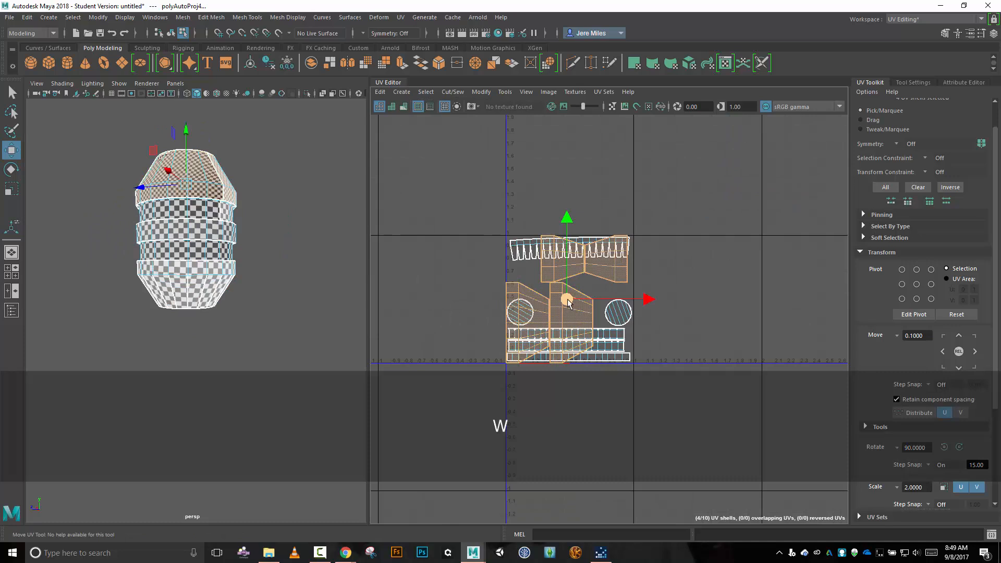
{"action": "left_click_drag", "start_coordinate": [569, 302], "coordinate": [748, 252]}
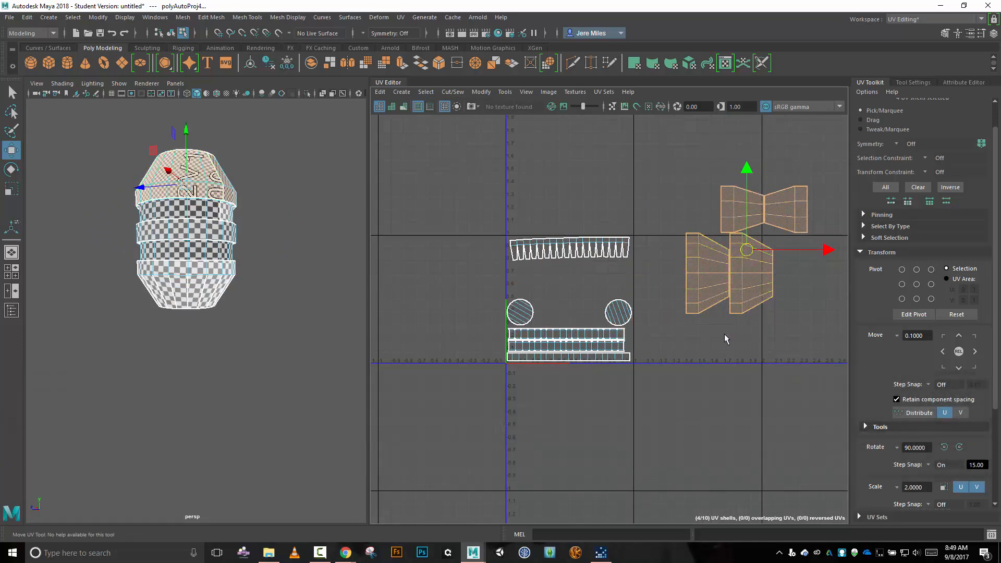
{"action": "scroll", "coordinate": [720, 333], "scroll_direction": "up", "scroll_amount": 2}
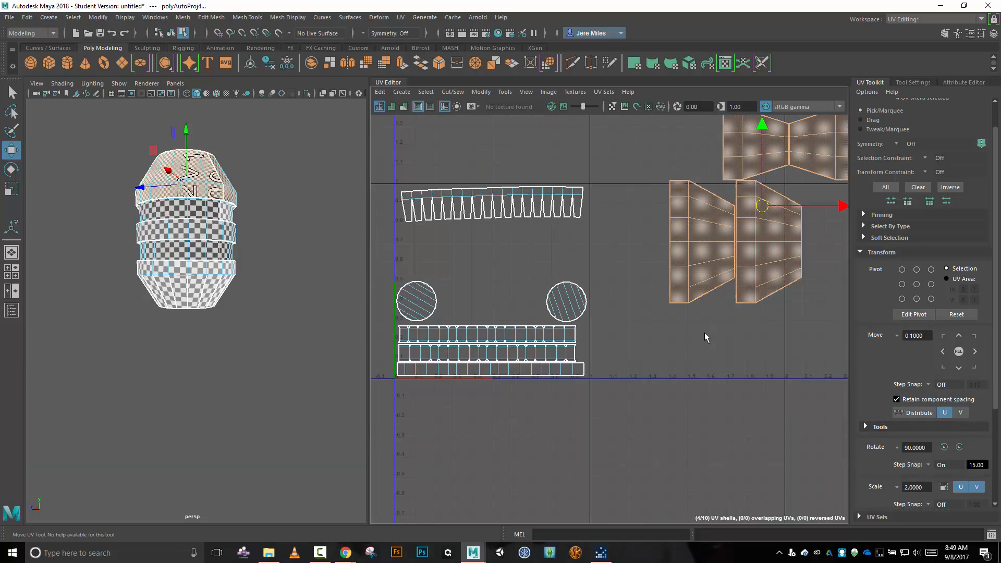
Separate the leftmost trapezoidal shell from the mapped group by moving it down and closer to the tile's right edge.
{"action": "right_click_drag", "start_coordinate": [646, 249], "coordinate": [612, 240]}
{"action": "left_click", "coordinate": [695, 243]}
{"action": "left_click_drag", "start_coordinate": [696, 245], "coordinate": [661, 350]}
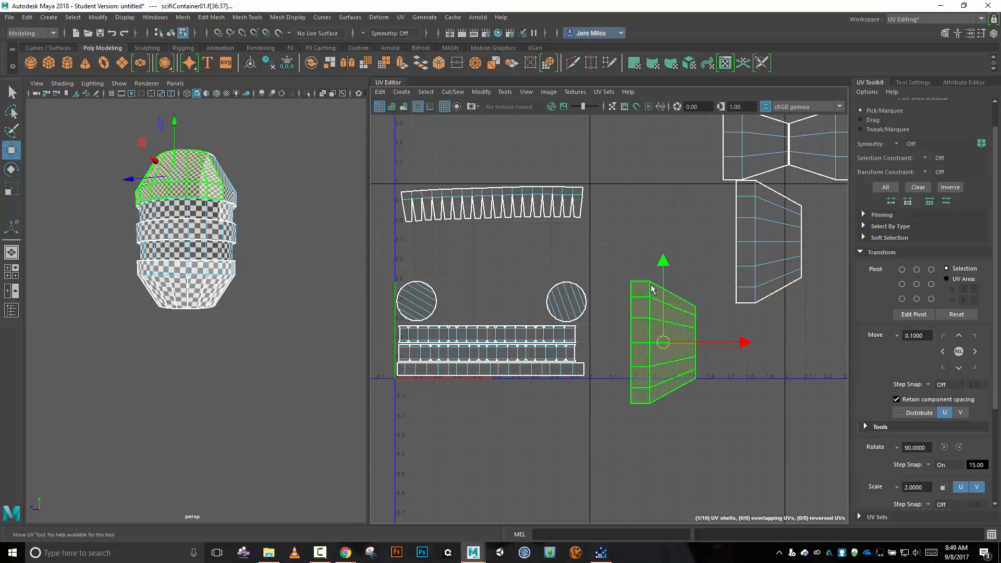
{"action": "key", "text": "w"}
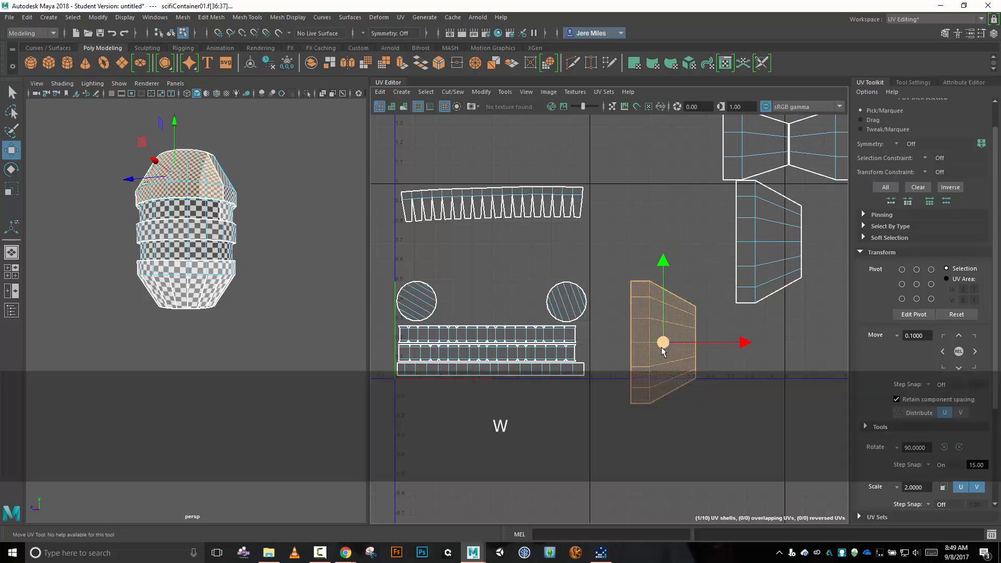
Rotate the separated trapezoidal shell 90° counter-clockwise and Move and Sew the adjoining shell to its short vertical edge at the lower right.
{"action": "key", "text": "e"}
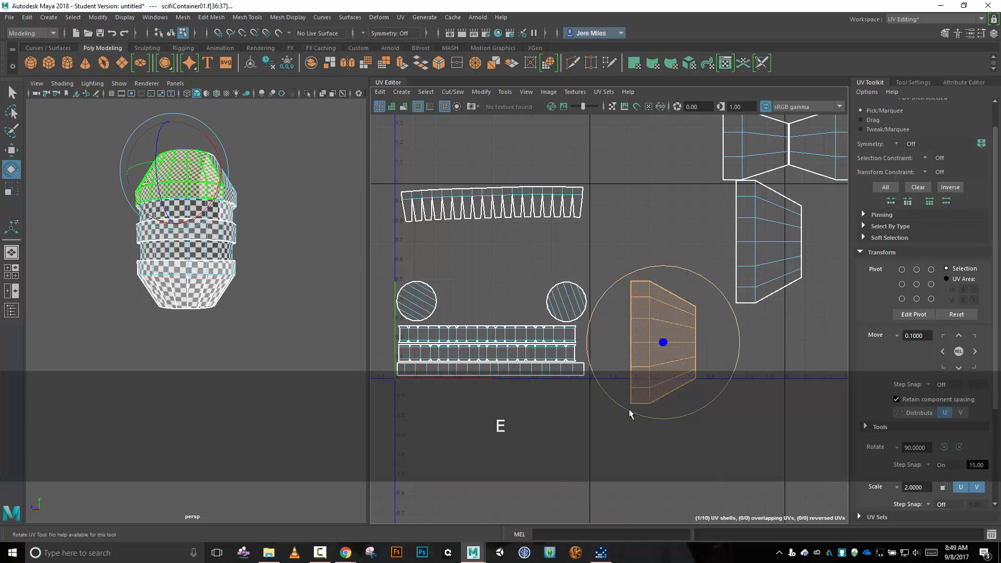
{"action": "left_click_drag", "start_coordinate": [634, 410], "coordinate": [764, 386]}
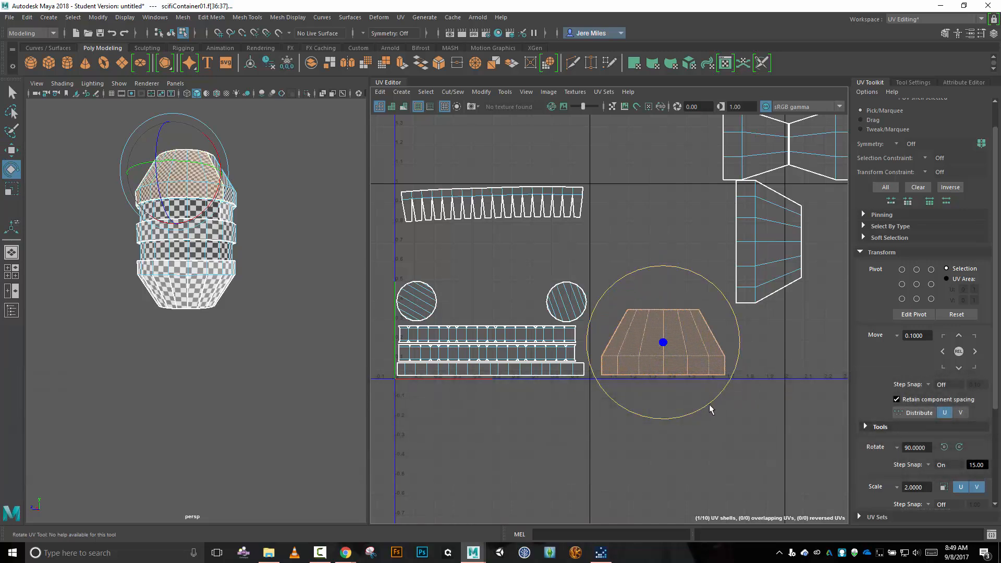
{"action": "key", "text": "alt"}
{"action": "middle_click_drag", "start_coordinate": [734, 417], "coordinate": [656, 357], "text": "alt"}
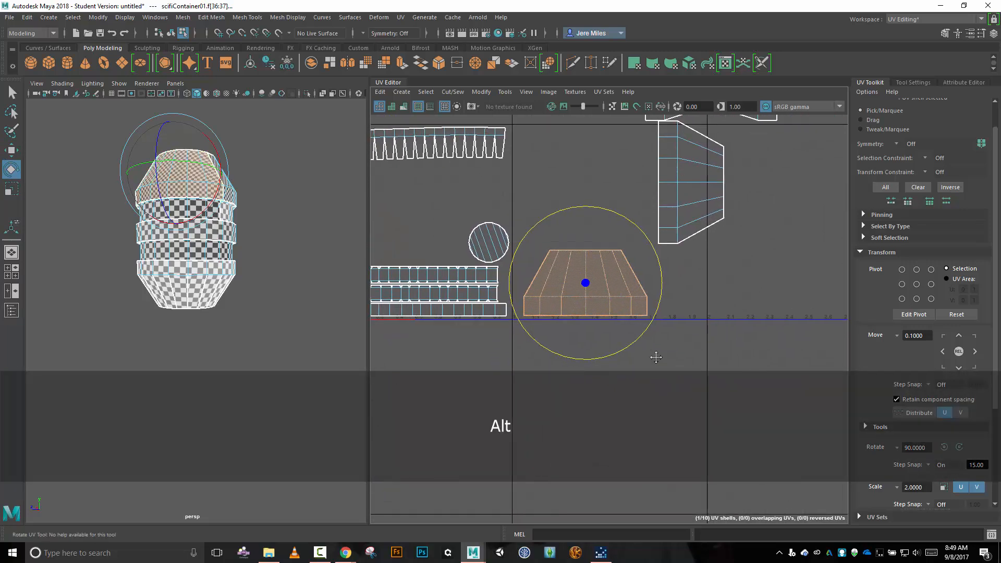
{"action": "scroll", "coordinate": [705, 337], "scroll_direction": "up", "scroll_amount": 2}
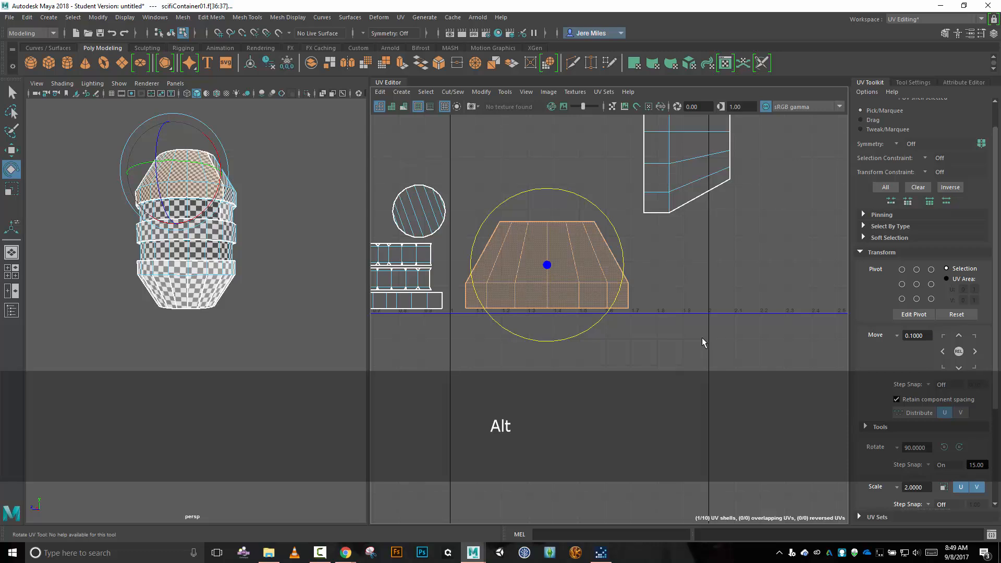
{"action": "right_click", "coordinate": [673, 302]}
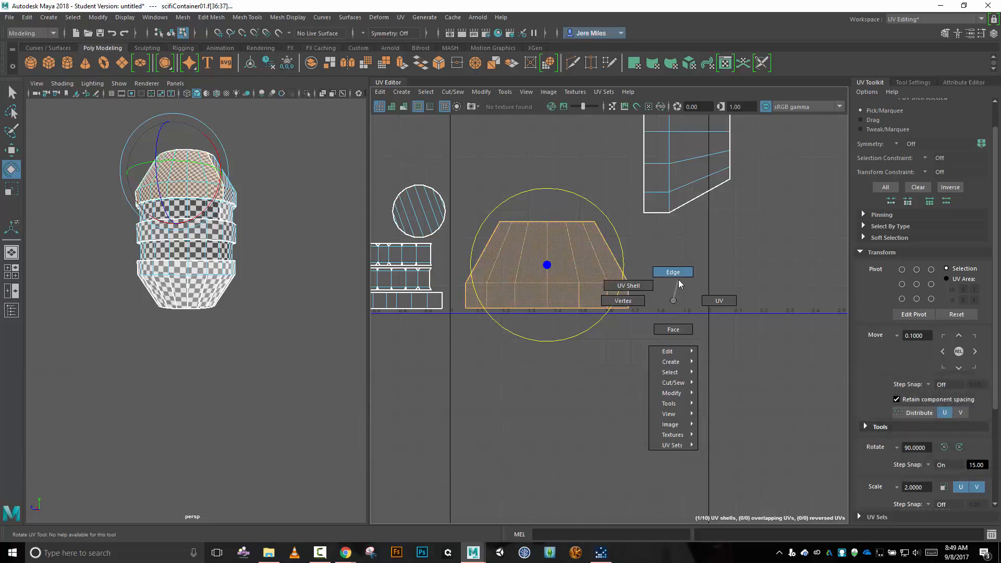
{"action": "left_click", "coordinate": [679, 284]}
{"action": "left_click", "coordinate": [628, 300]}
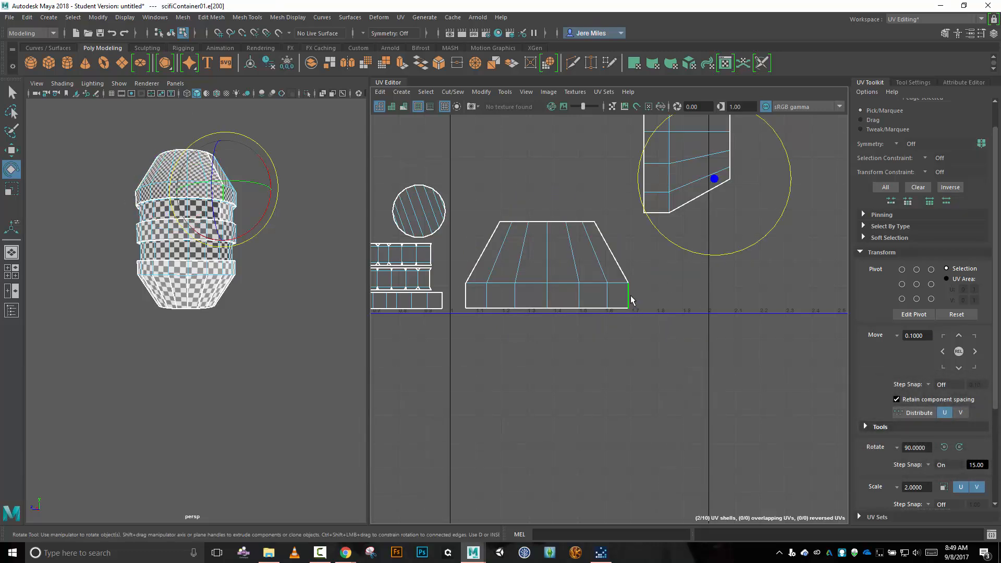
{"action": "left_click", "coordinate": [446, 94]}
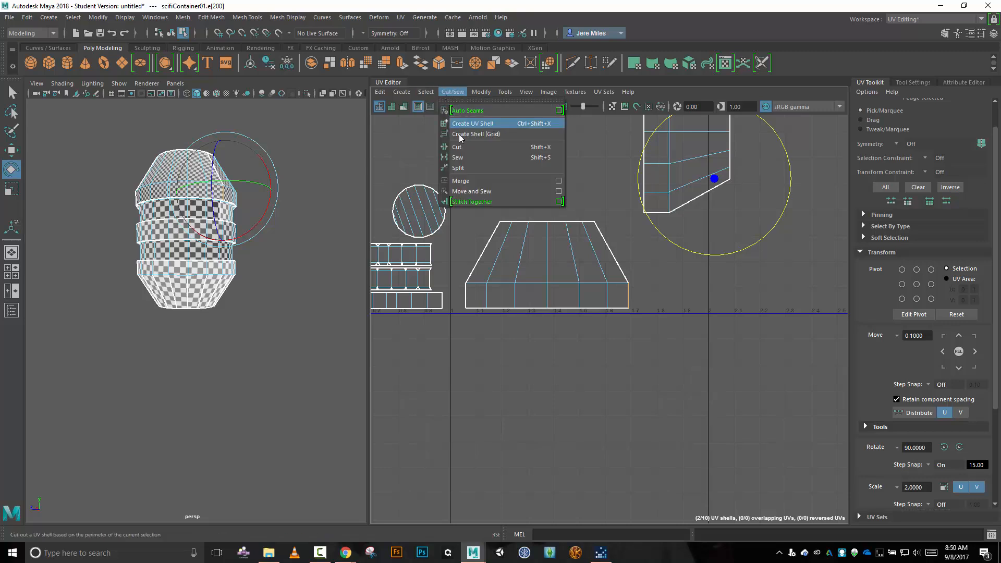
{"action": "left_click", "coordinate": [478, 193]}
Move and Sew the remaining two shells onto the right end of the joined row at their short vertical edges.
{"action": "left_click", "coordinate": [723, 296]}
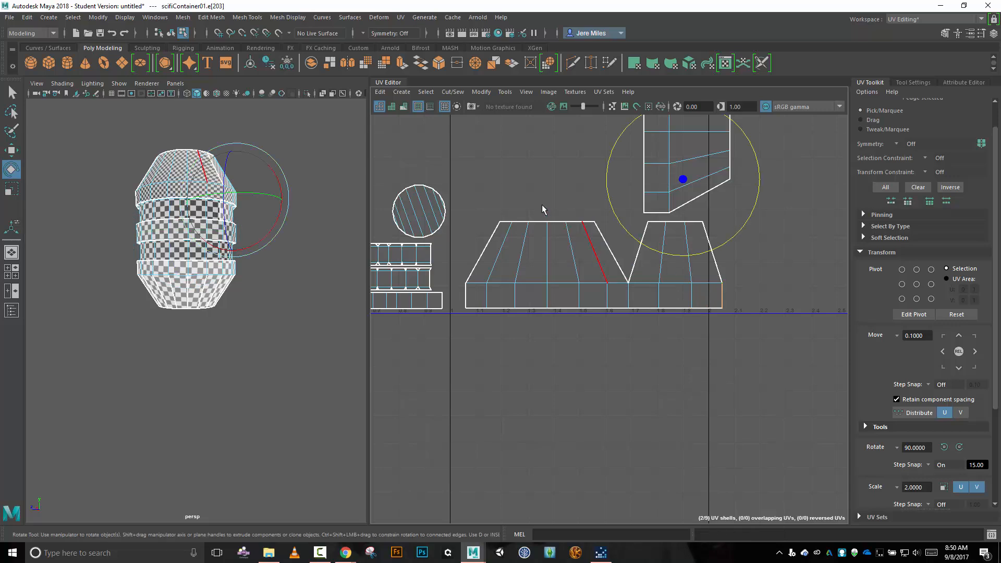
{"action": "left_click", "coordinate": [453, 91]}
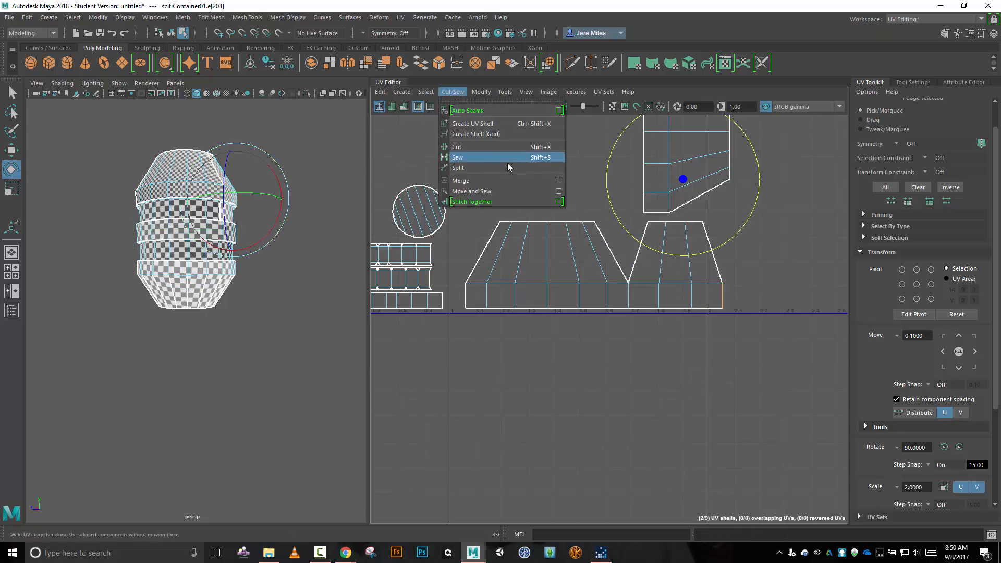
{"action": "left_click", "coordinate": [509, 190]}
{"action": "scroll", "coordinate": [752, 324], "scroll_direction": "down", "scroll_amount": 3}
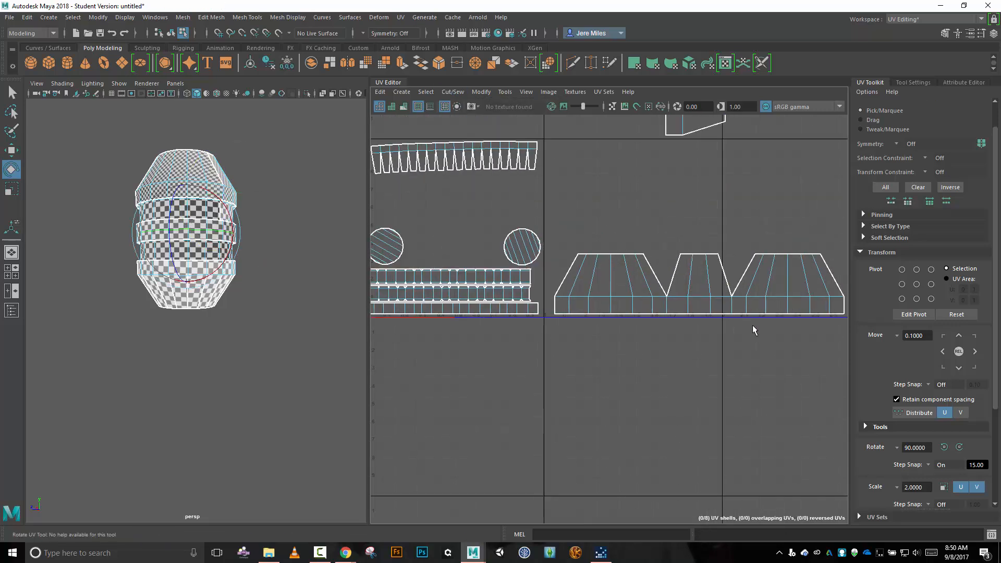
{"action": "middle_click_drag", "start_coordinate": [738, 327], "coordinate": [690, 308], "text": "alt"}
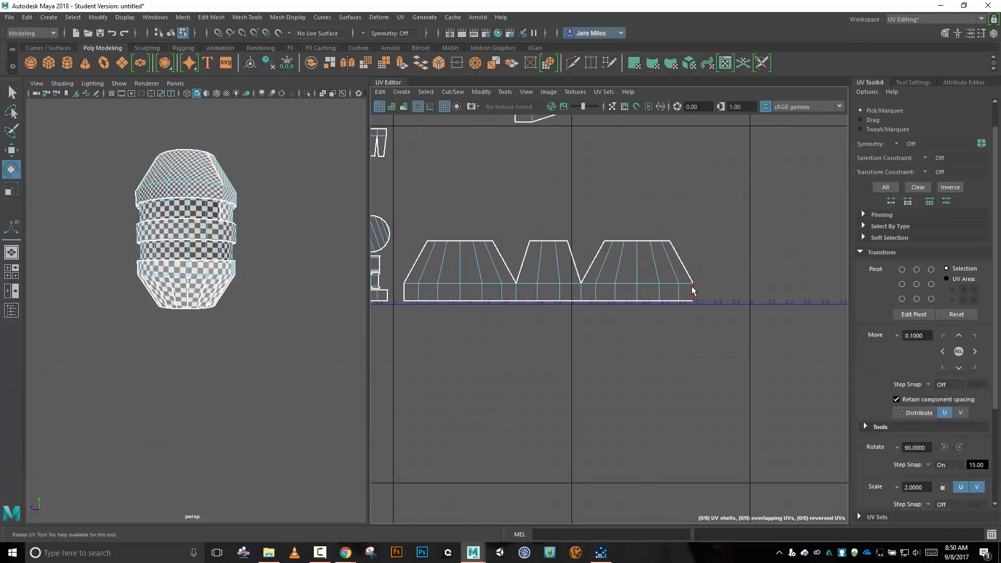
{"action": "left_click", "coordinate": [693, 291]}
{"action": "left_click", "coordinate": [453, 93]}
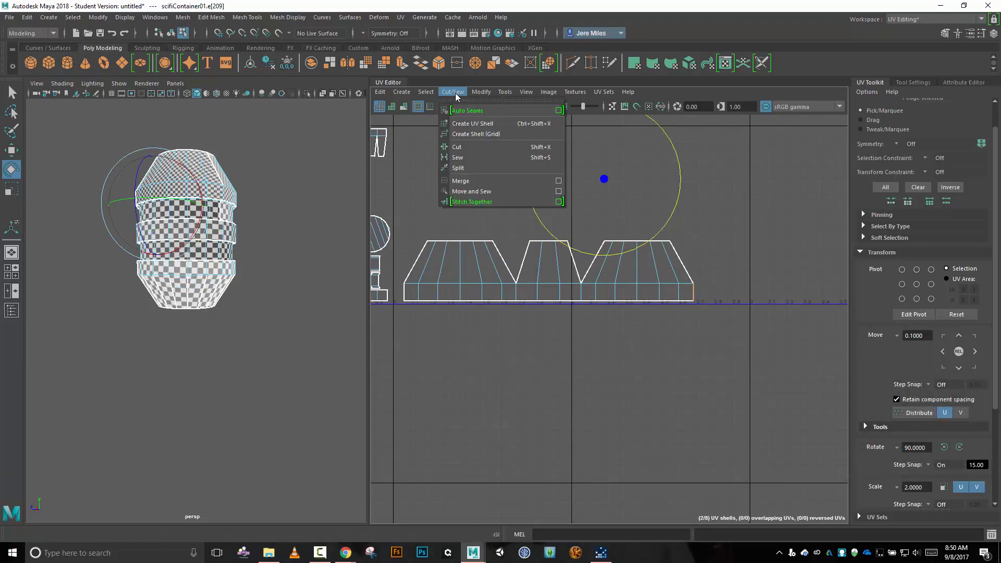
{"action": "left_click", "coordinate": [487, 192]}
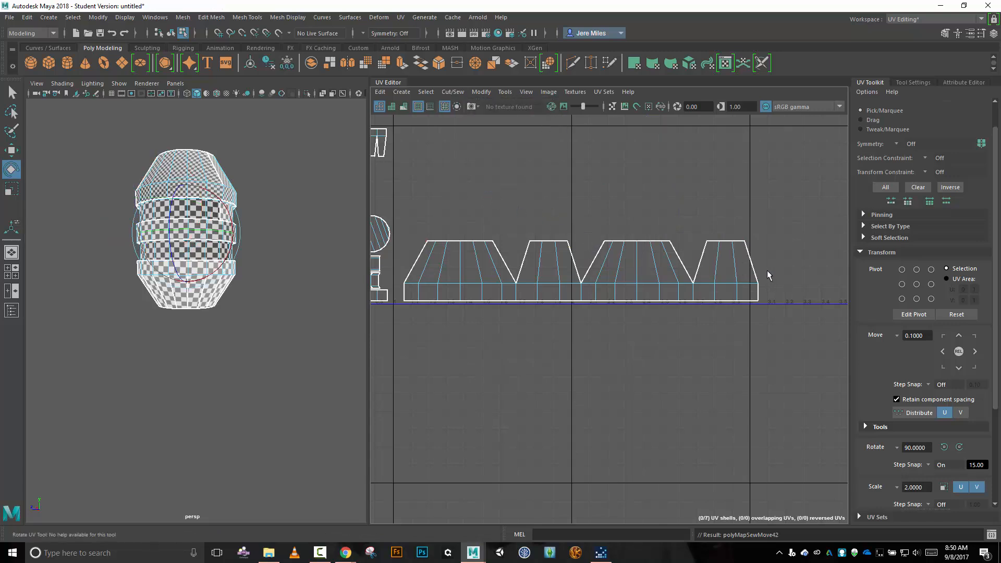
Cut the UVs along all interior upper edges of the four joined trapezoids, leaving the lower band uncut.
{"action": "left_click", "coordinate": [719, 269]}
{"action": "key", "text": "shift"}
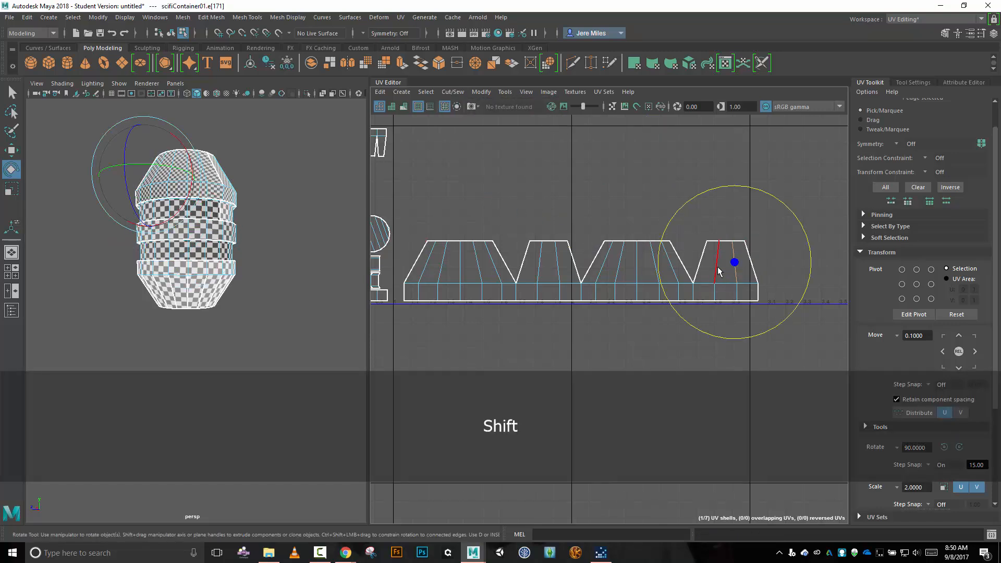
{"action": "left_click", "coordinate": [718, 268], "text": "shift"}
{"action": "left_click", "coordinate": [674, 269], "text": "shift"}
{"action": "left_click", "coordinate": [655, 268], "text": "shift"}
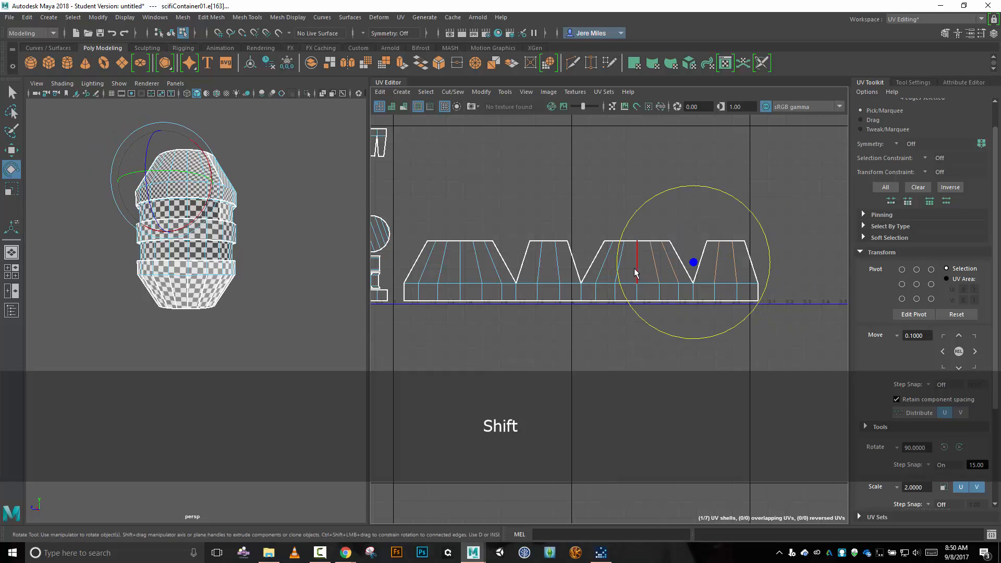
{"action": "left_click", "coordinate": [636, 270], "text": "shift"}
{"action": "left_click", "coordinate": [622, 267], "text": "shift"}
{"action": "left_click", "coordinate": [601, 263], "text": "shift"}
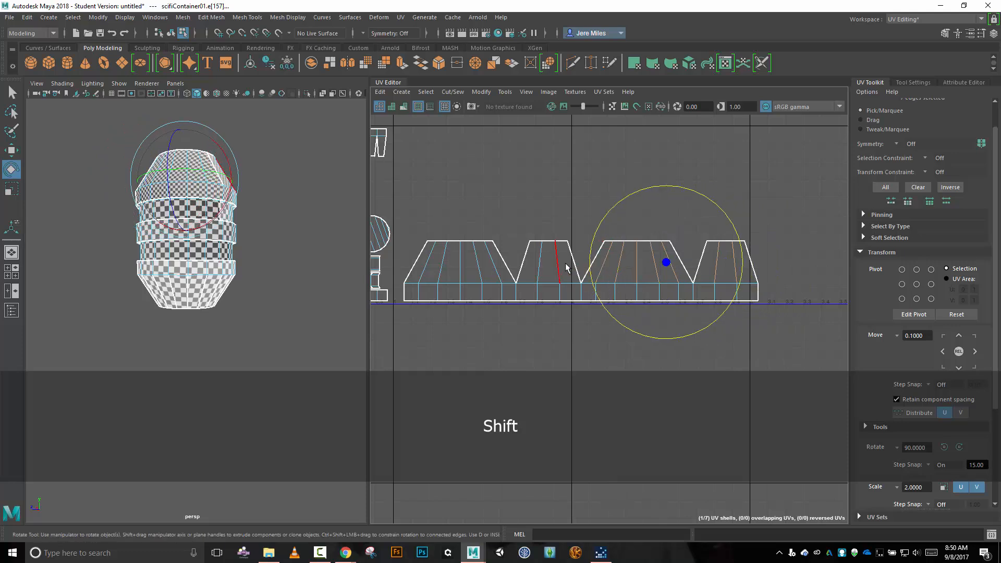
{"action": "left_click", "coordinate": [565, 263], "text": "shift"}
{"action": "left_click", "coordinate": [546, 263], "text": "shift"}
{"action": "left_click", "coordinate": [504, 267], "text": "shift"}
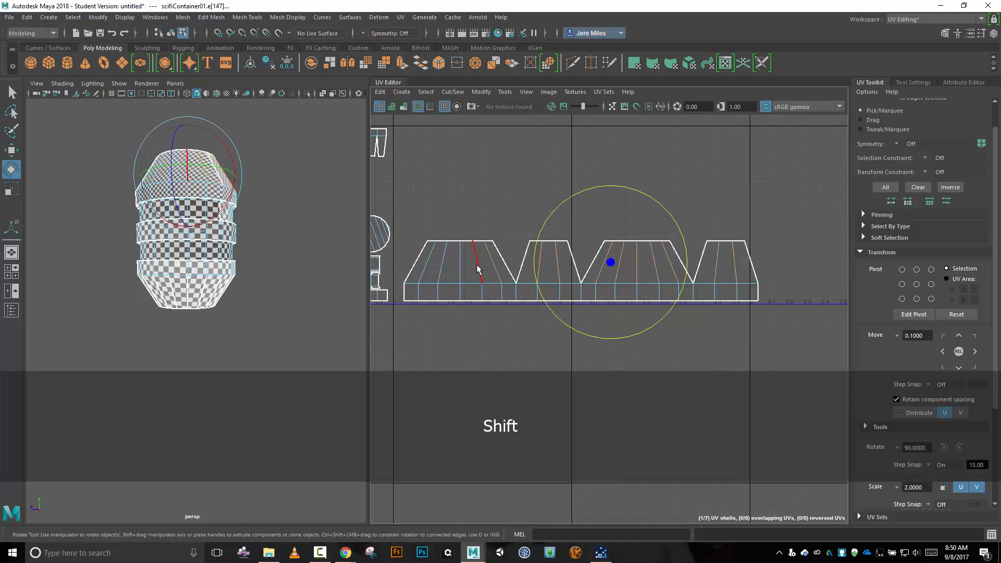
{"action": "left_click", "coordinate": [477, 268], "text": "shift"}
{"action": "left_click", "coordinate": [458, 268], "text": "shift"}
{"action": "left_click", "coordinate": [441, 271], "text": "shift"}
{"action": "left_click", "coordinate": [428, 272], "text": "shift"}
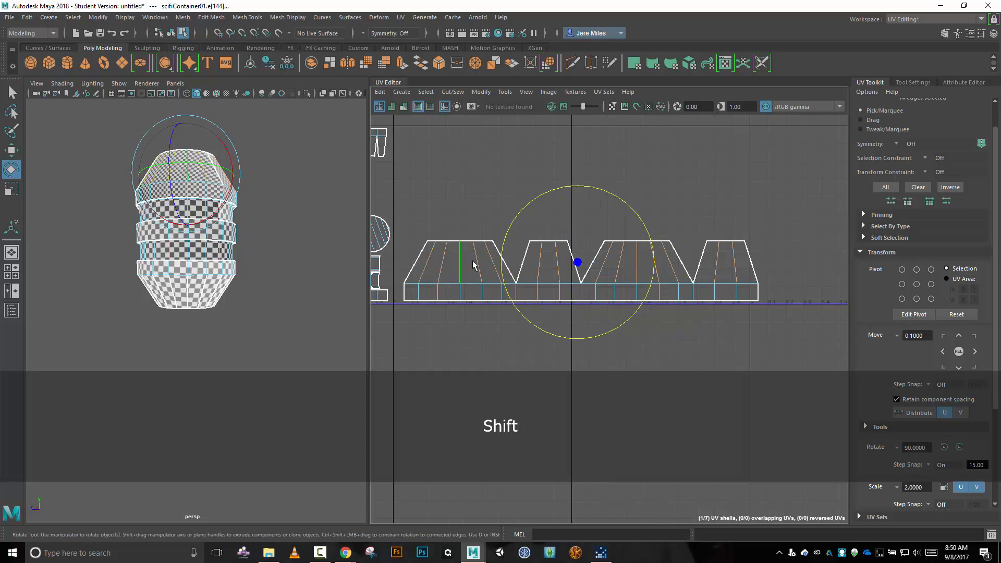
{"action": "key", "text": "shift+x"}
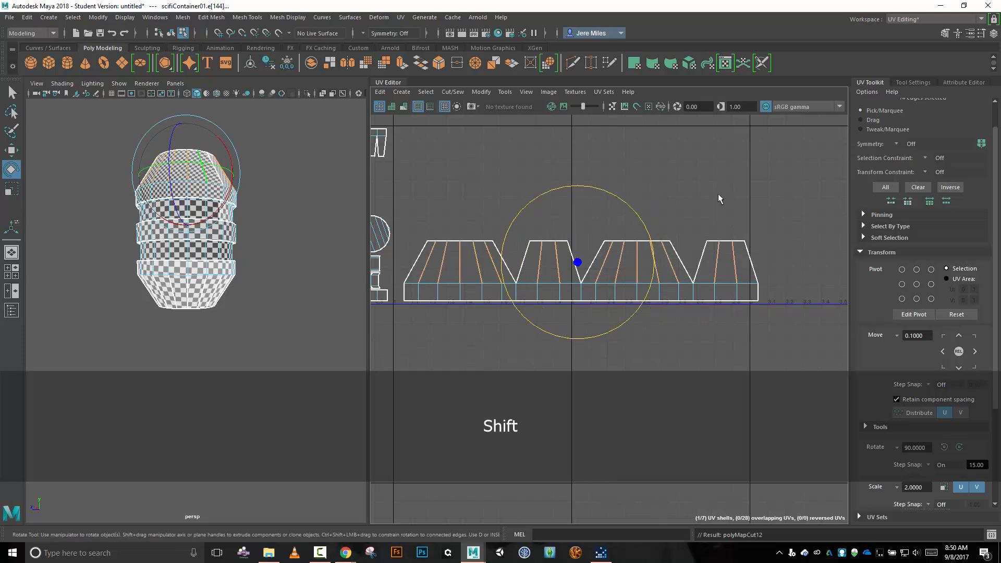
Optimize the whole joined shell repeatedly using Unfold3D with 1 iteration, until its cut segments spread evenly.
{"action": "right_click_drag", "start_coordinate": [461, 358], "coordinate": [433, 351]}
{"action": "left_click", "coordinate": [476, 287]}
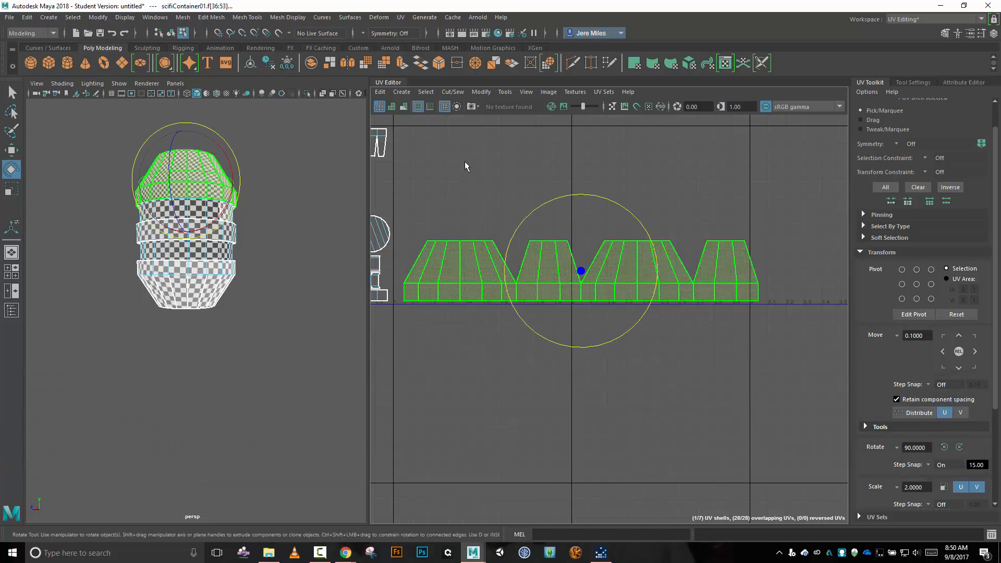
{"action": "left_click", "coordinate": [480, 92]}
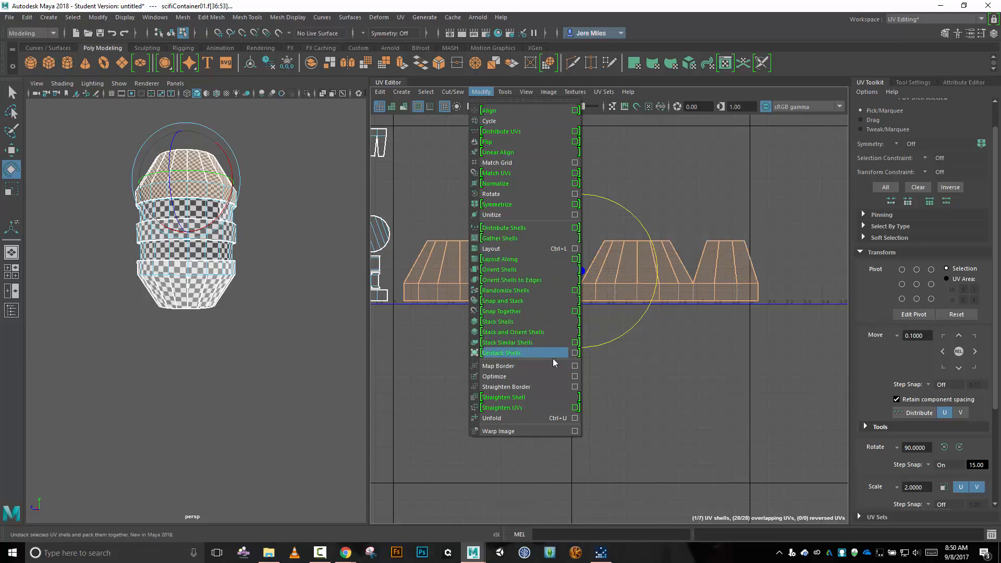
{"action": "left_click", "coordinate": [572, 378]}
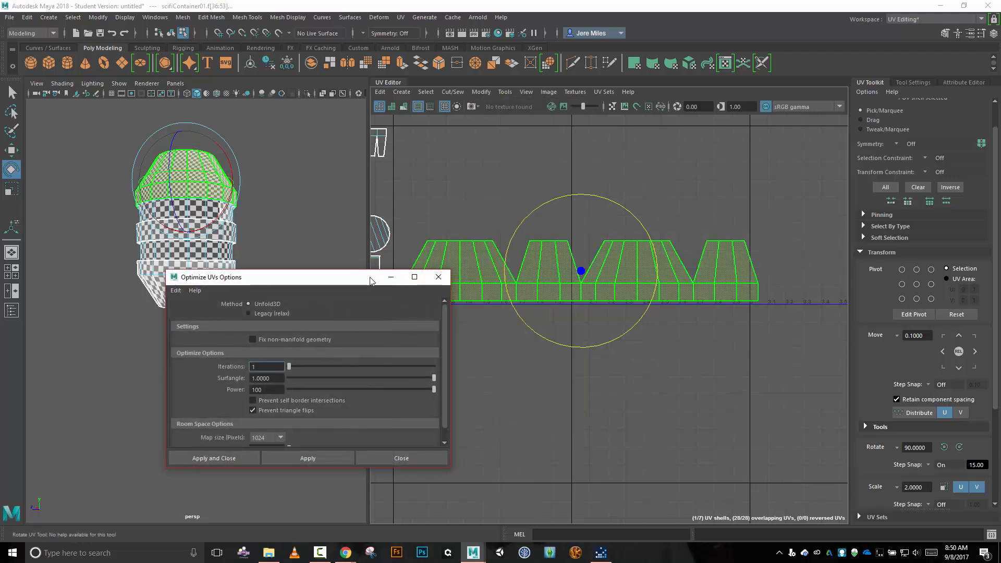
{"action": "left_click_drag", "start_coordinate": [370, 282], "coordinate": [694, 329]}
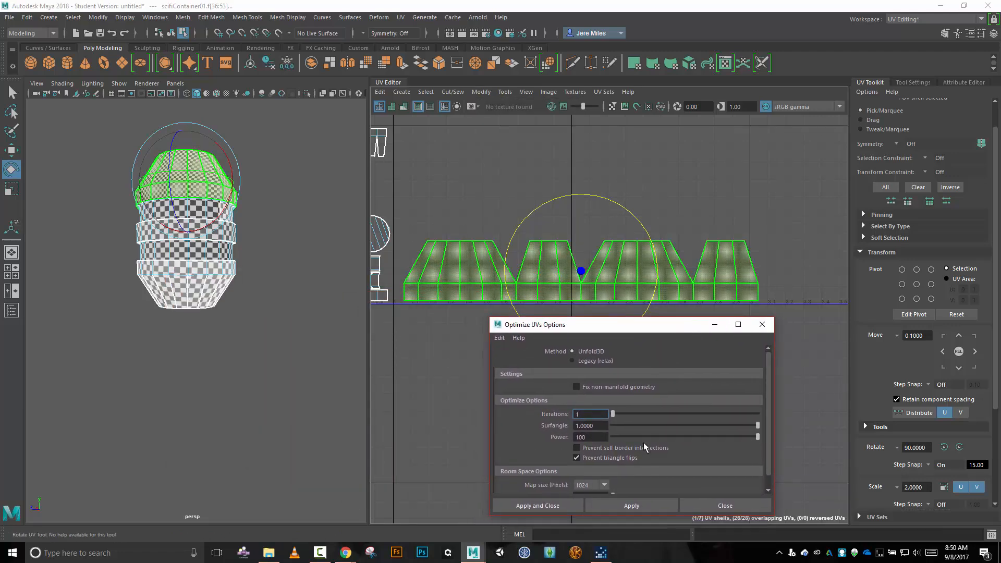
{"action": "left_click", "coordinate": [633, 504]}
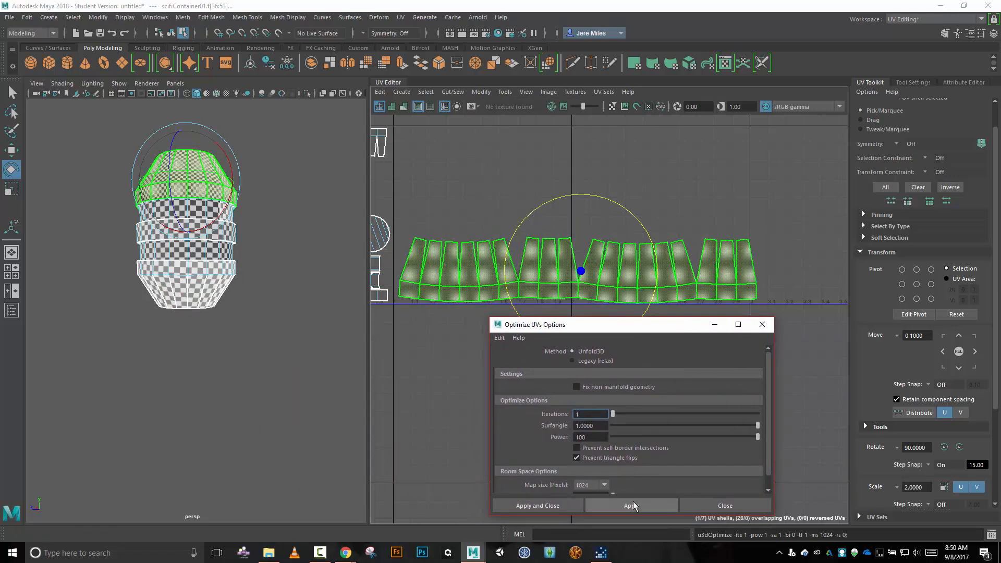
{"action": "left_click", "coordinate": [633, 503]}
{"action": "left_click", "coordinate": [633, 504]}
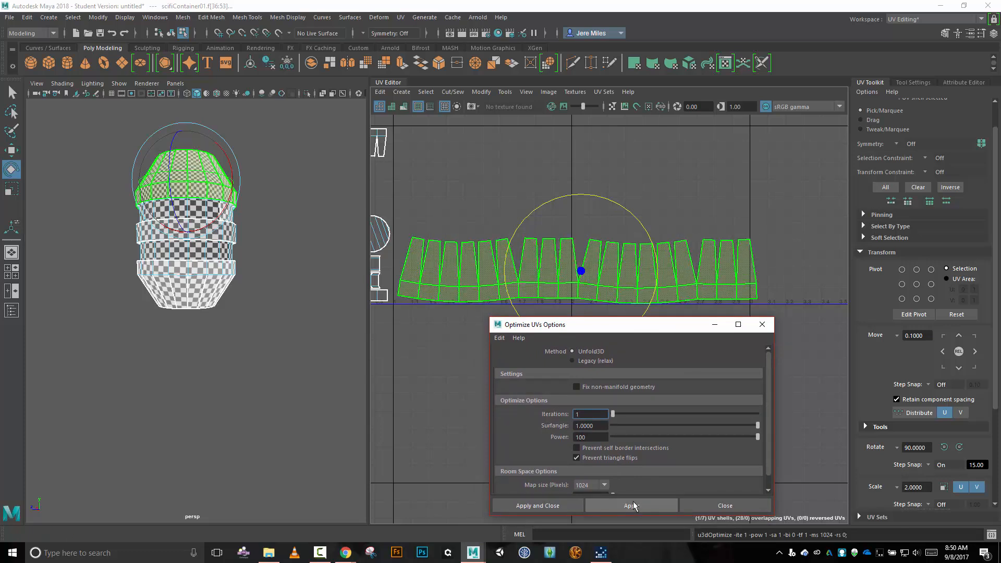
{"action": "left_click", "coordinate": [633, 505]}
{"action": "left_click", "coordinate": [634, 504]}
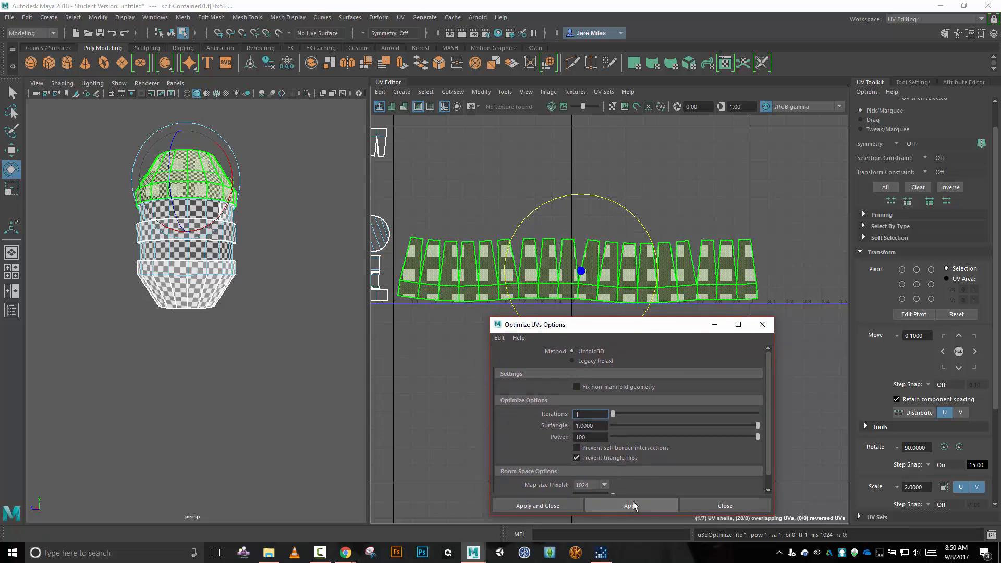
{"action": "left_click", "coordinate": [633, 504]}
{"action": "left_click", "coordinate": [633, 505]}
{"action": "left_click", "coordinate": [633, 505]}
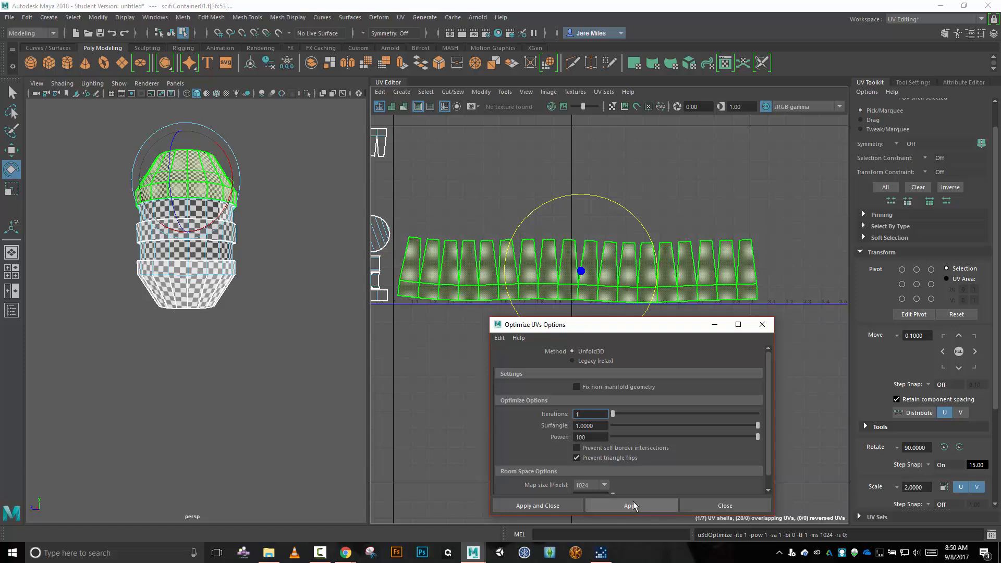
{"action": "left_click", "coordinate": [633, 505]}
{"action": "left_click", "coordinate": [633, 505]}
{"action": "left_click", "coordinate": [633, 505]}
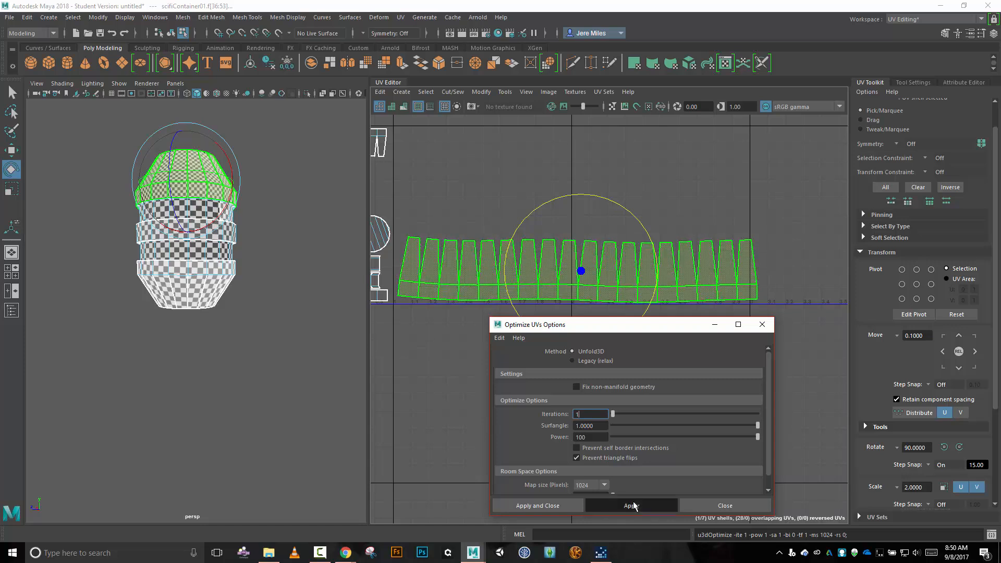
{"action": "left_click", "coordinate": [634, 505]}
{"action": "left_click", "coordinate": [699, 506]}
Scale the optimized shell down to fit the tile's width and place it between the existing serrated shell and the two circles.
{"action": "scroll", "coordinate": [501, 399], "scroll_direction": "down", "scroll_amount": 3}
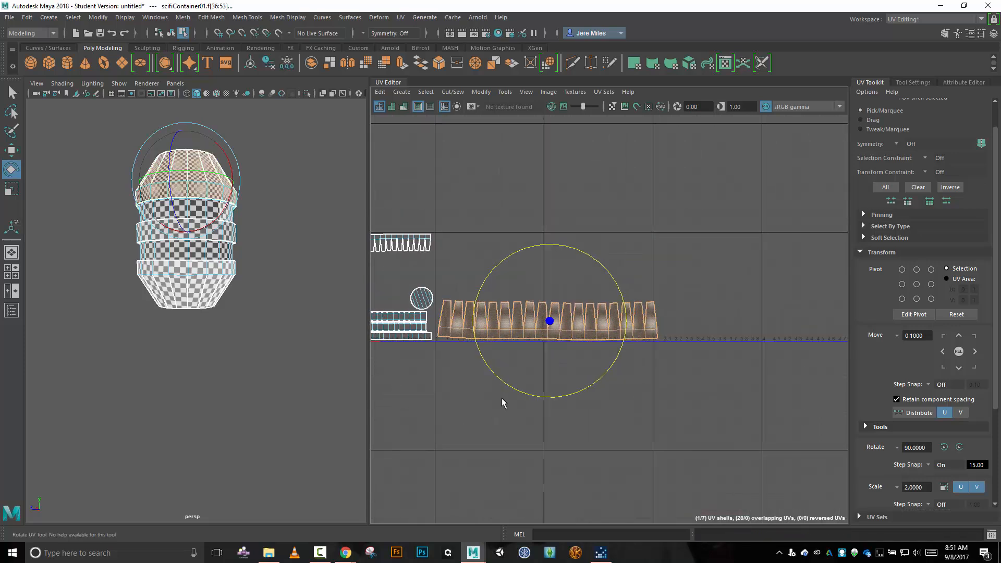
{"action": "middle_click_drag", "start_coordinate": [496, 395], "coordinate": [621, 365], "text": "alt"}
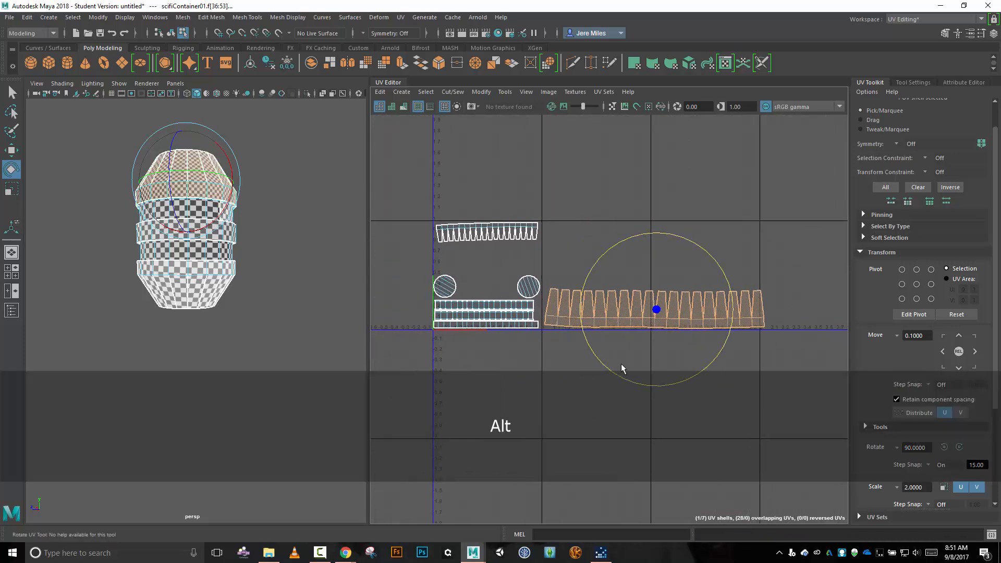
{"action": "key", "text": "w"}
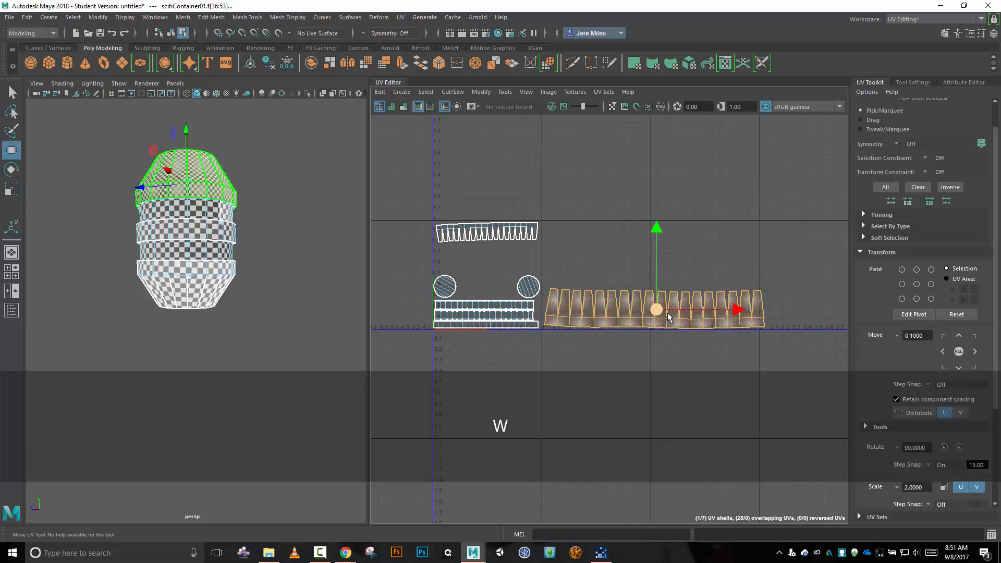
{"action": "mouse_move", "coordinate": [653, 312]}
{"action": "left_mouse_down"}
{"action": "mouse_move", "coordinate": [506, 284]}
{"action": "mouse_move", "coordinate": [493, 262]}
{"action": "mouse_move", "coordinate": [450, 291]}
{"action": "left_mouse_up"}
{"action": "key", "text": "r"}
{"action": "key", "text": "w"}
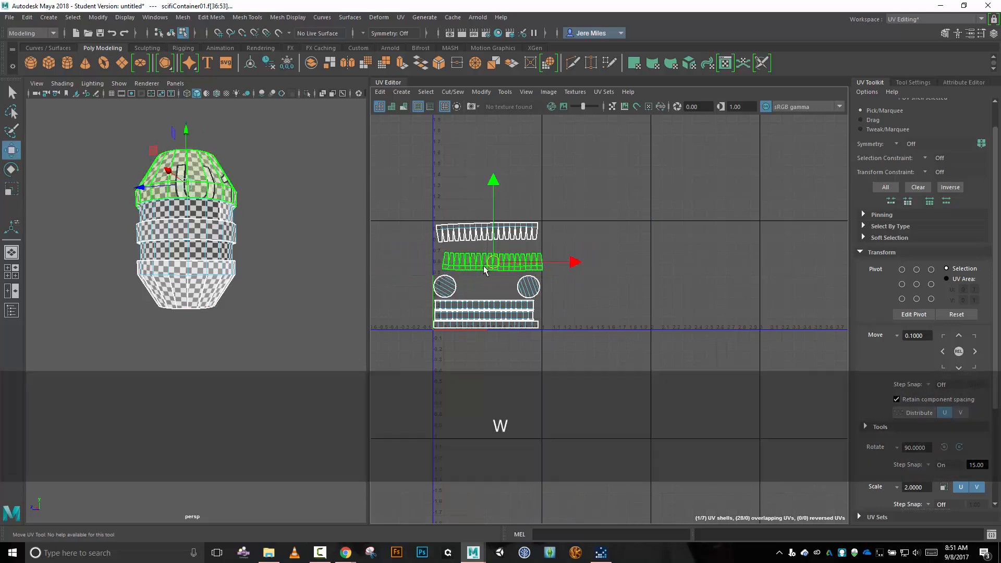
{"action": "left_click_drag", "start_coordinate": [490, 264], "coordinate": [484, 256]}
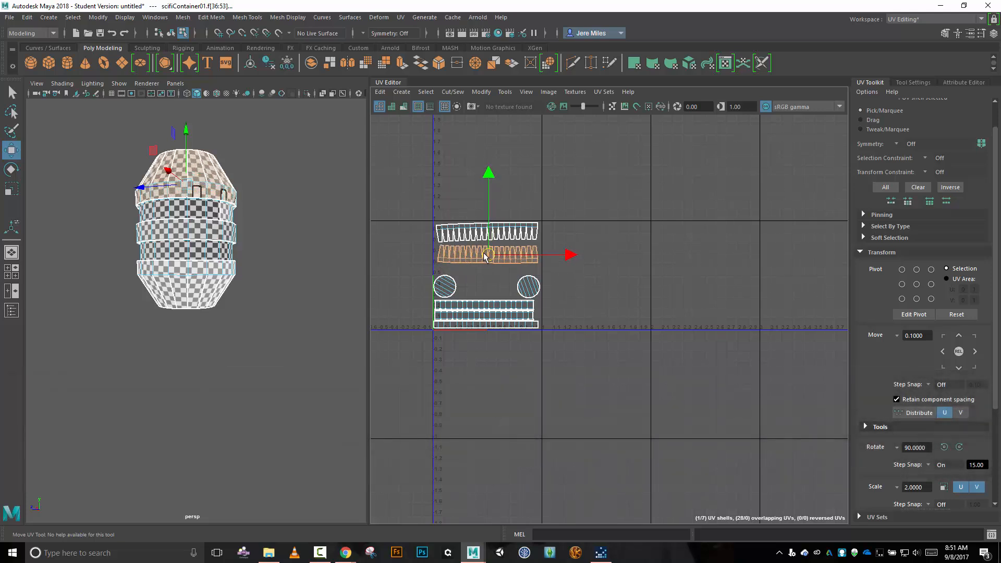
{"action": "scroll", "coordinate": [484, 271], "scroll_direction": "up", "scroll_amount": 3}
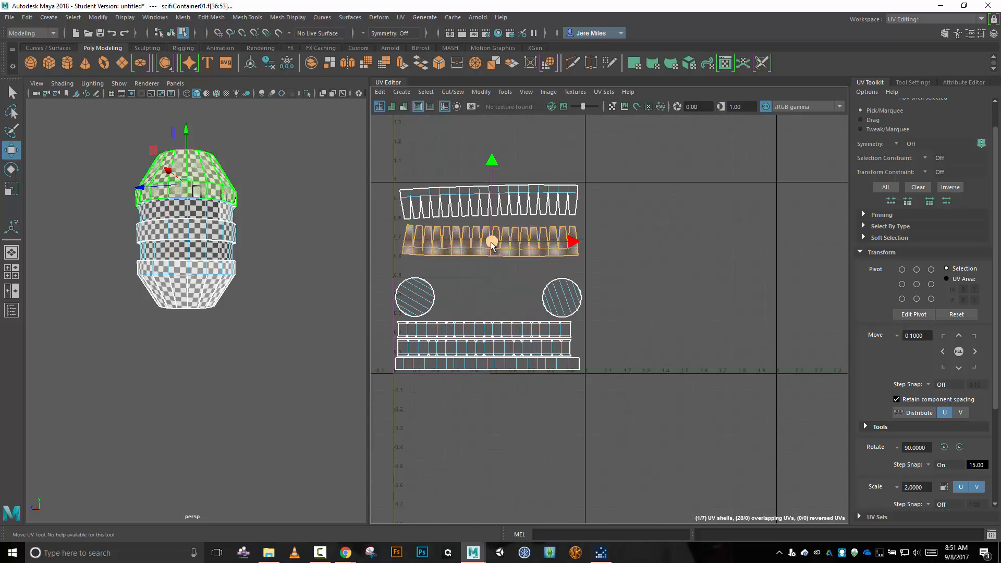
{"action": "left_click_drag", "start_coordinate": [490, 242], "coordinate": [492, 240]}
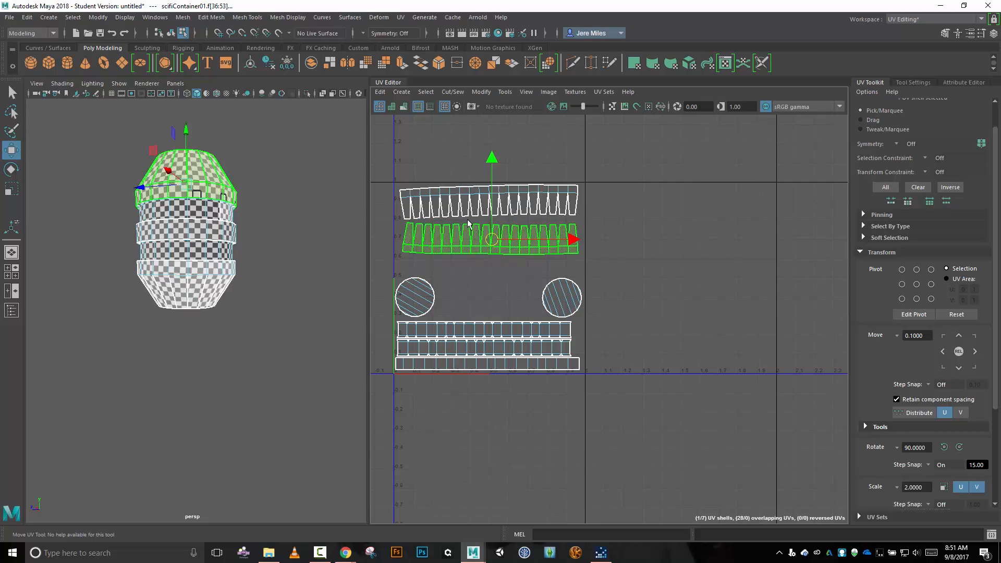
Rotate the lower serrated shell slightly so it sits straighter in the tile.
{"action": "key", "text": "e"}
{"action": "left_click_drag", "start_coordinate": [492, 164], "coordinate": [490, 200]}
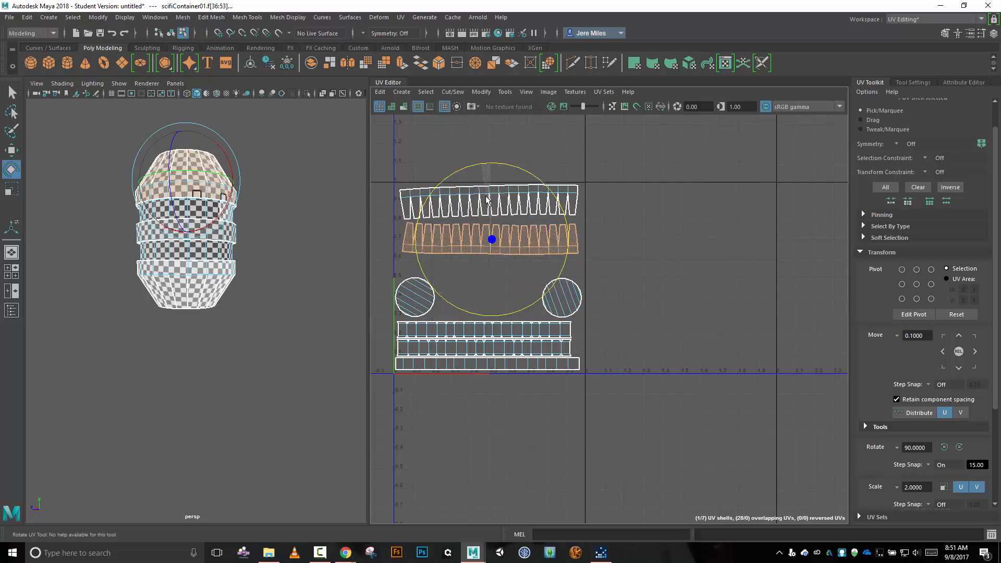
{"action": "mouse_move", "coordinate": [486, 200]}
{"action": "left_mouse_down"}
{"action": "mouse_move", "coordinate": [509, 204]}
{"action": "mouse_move", "coordinate": [490, 200]}
{"action": "left_mouse_up"}
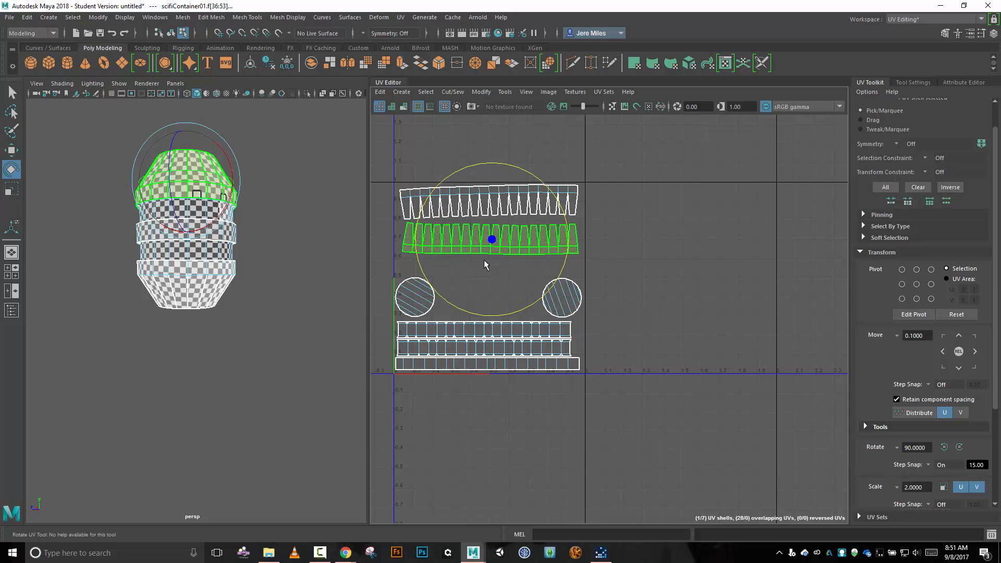
Move both circle shells inward and slightly up, into the gap between the serrated shells and the strips.
{"action": "left_click", "coordinate": [572, 301]}
{"action": "key", "text": "w"}
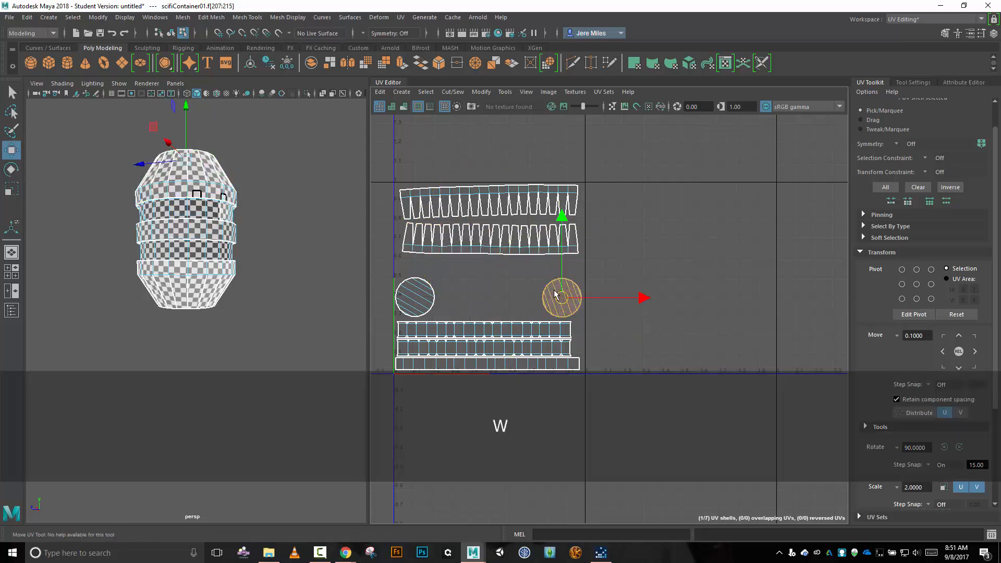
{"action": "left_click_drag", "start_coordinate": [555, 295], "coordinate": [547, 285]}
{"action": "left_click", "coordinate": [421, 298]}
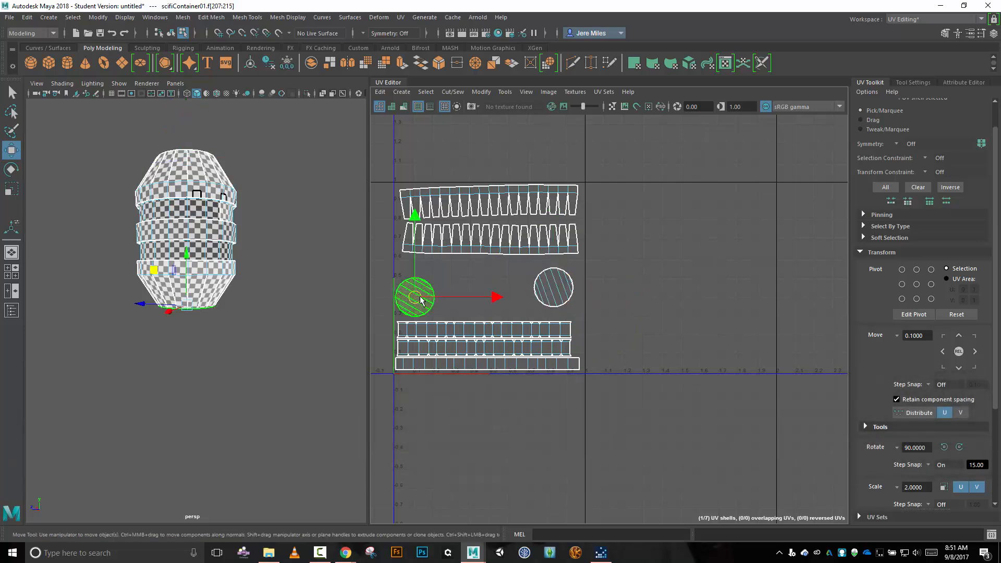
{"action": "left_click_drag", "start_coordinate": [421, 298], "coordinate": [446, 297]}
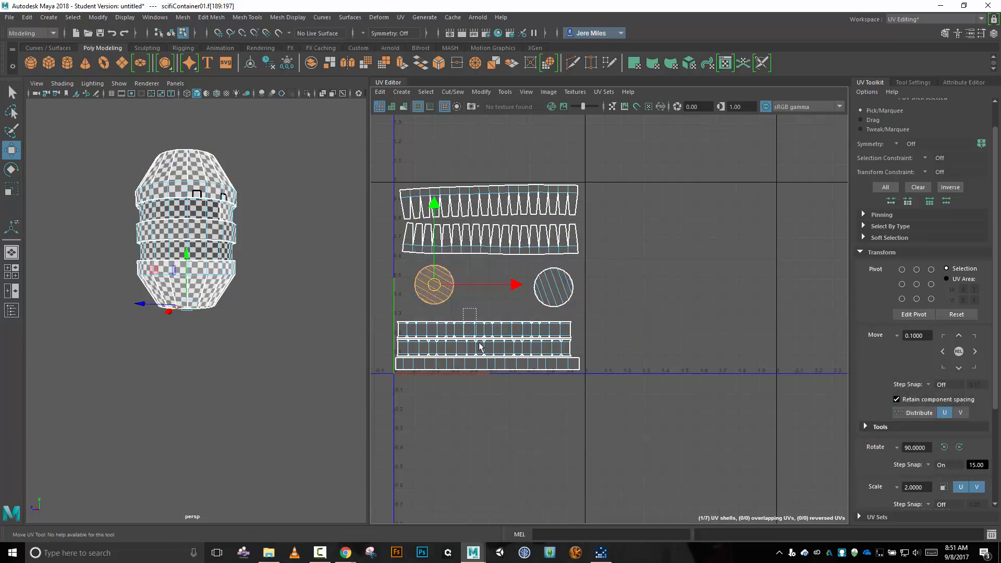
Shift the three strip shells slightly up from the tile's lower edge and center the lowest strip across the tile's width.
{"action": "mouse_move", "coordinate": [479, 343]}
{"action": "left_mouse_down"}
{"action": "mouse_move", "coordinate": [518, 383]}
{"action": "mouse_move", "coordinate": [489, 337]}
{"action": "left_mouse_up"}
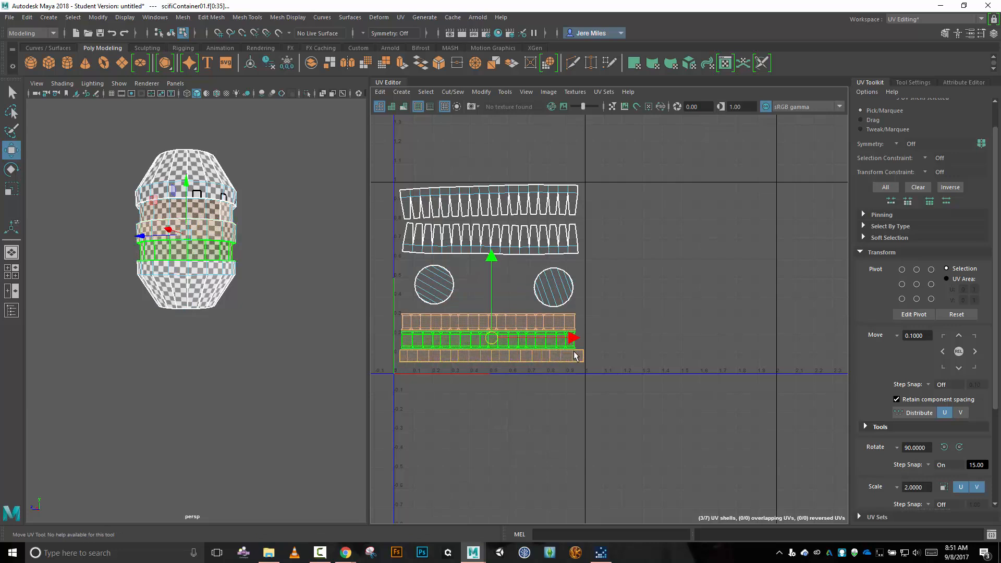
{"action": "left_click", "coordinate": [491, 356]}
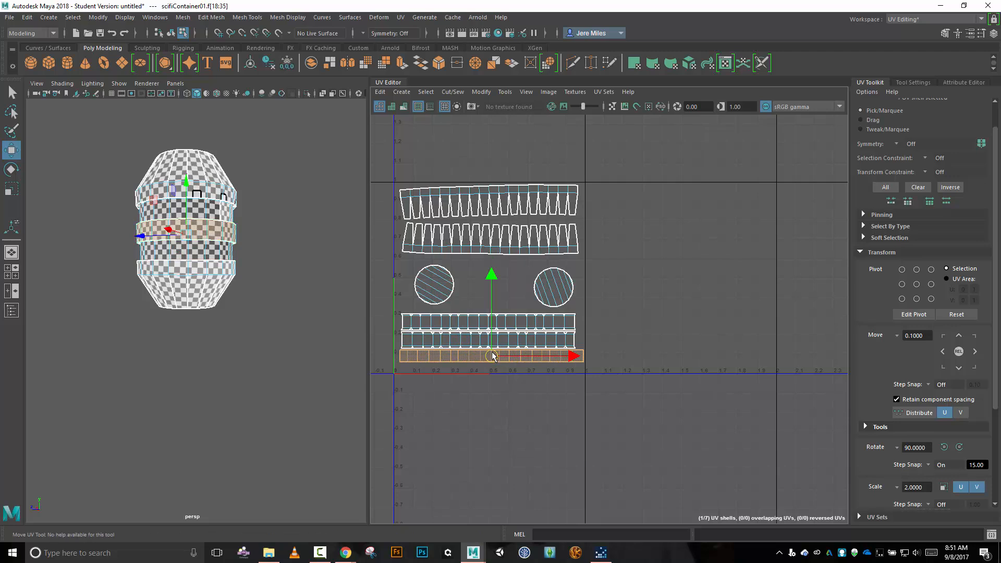
{"action": "left_click_drag", "start_coordinate": [493, 356], "coordinate": [490, 357]}
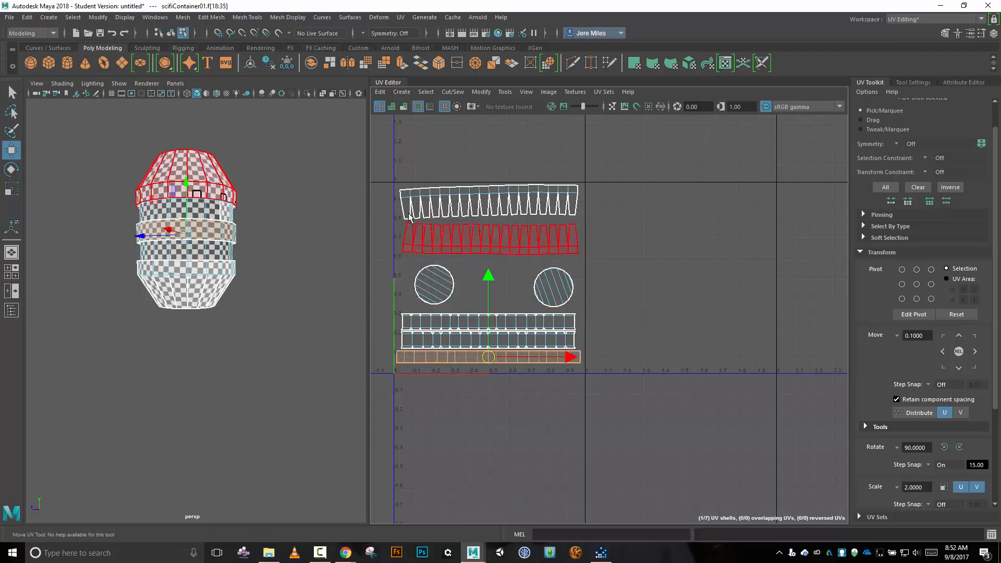
Select all the container's UV shells and scale them up uniformly to fill the 0–1 tile.
{"action": "left_click_drag", "start_coordinate": [376, 162], "coordinate": [610, 403]}
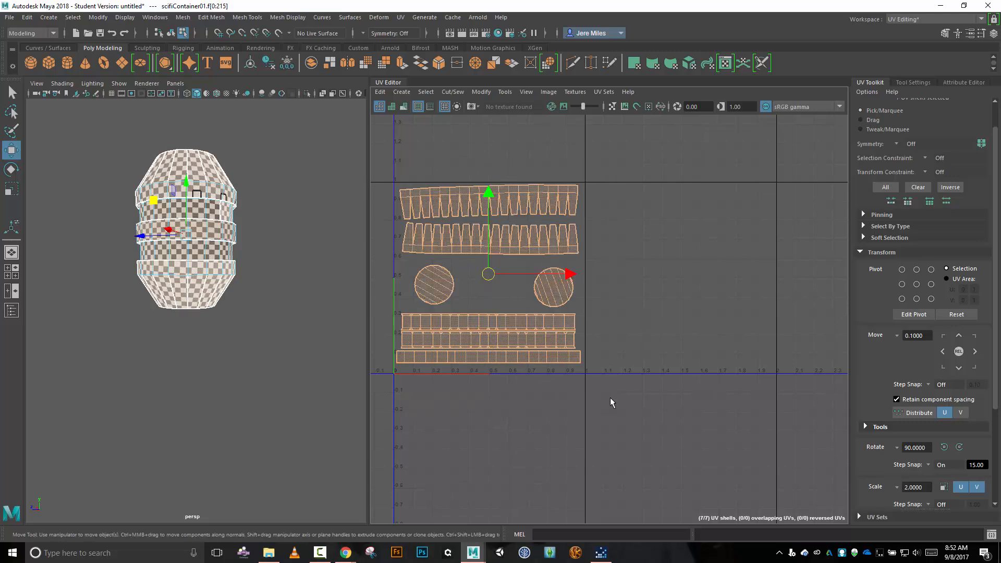
{"action": "key", "text": "r"}
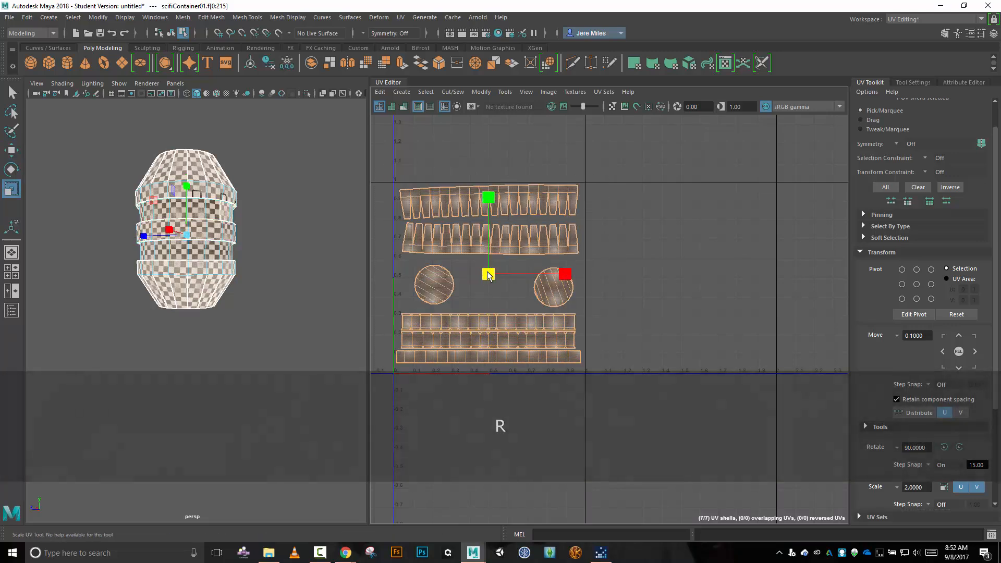
{"action": "left_click_drag", "start_coordinate": [489, 270], "coordinate": [494, 283]}
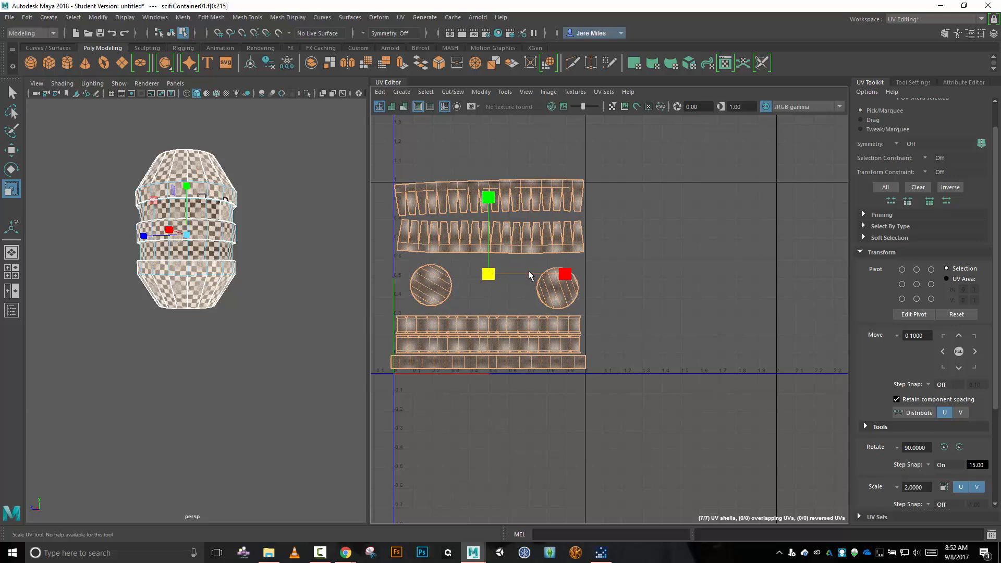
{"action": "left_click", "coordinate": [537, 361]}
{"action": "key", "text": "w"}
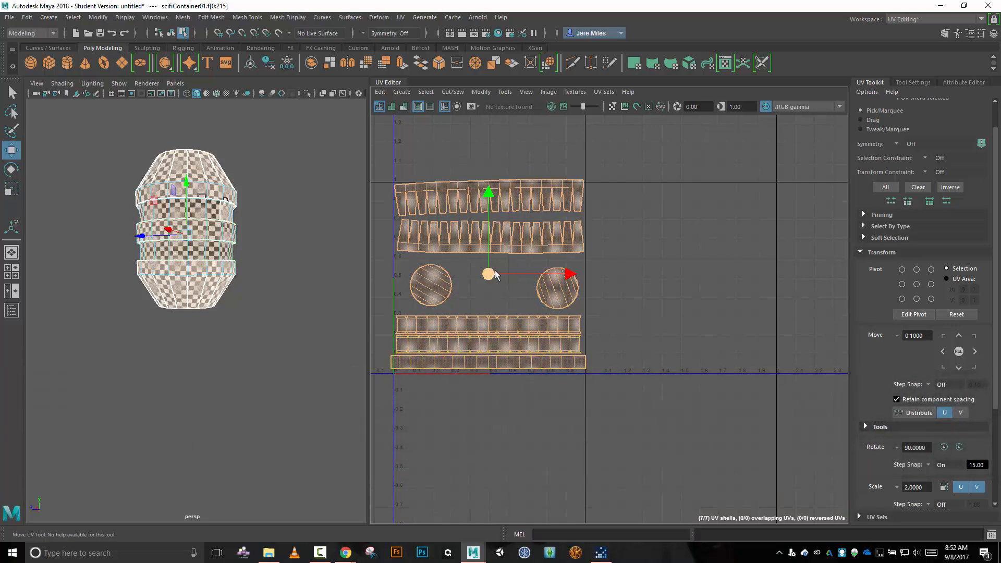
{"action": "key", "text": "r"}
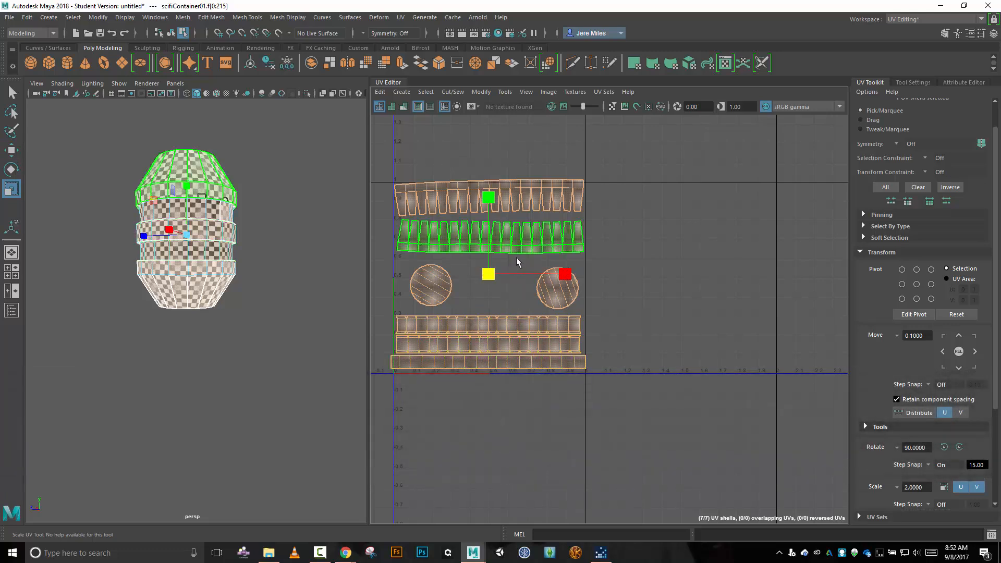
Move the lower serrated shell down toward the circles, and the upper serrated shell down inside the tile's upper border.
{"action": "scroll", "coordinate": [518, 257], "scroll_direction": "up", "scroll_amount": 3}
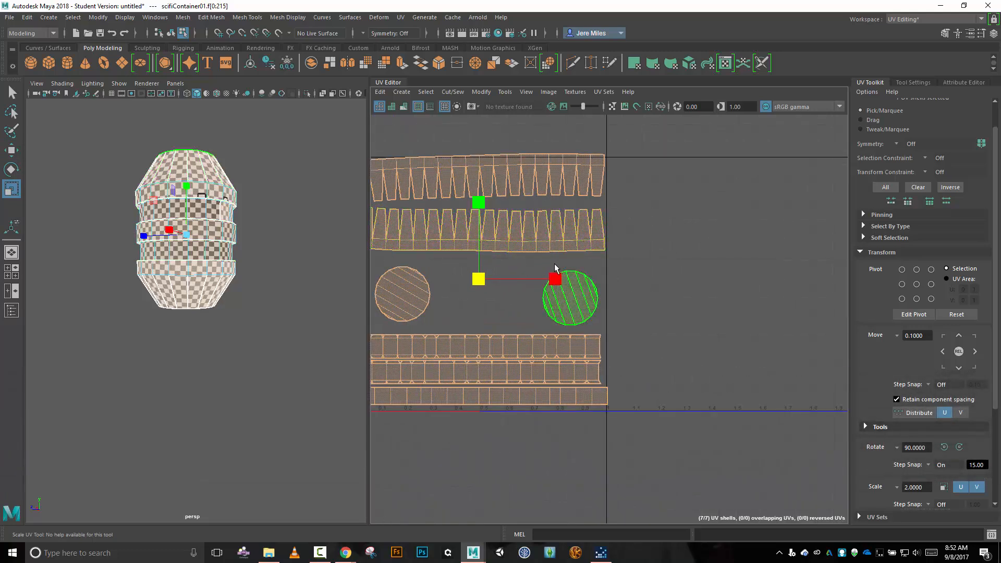
{"action": "left_click", "coordinate": [512, 248]}
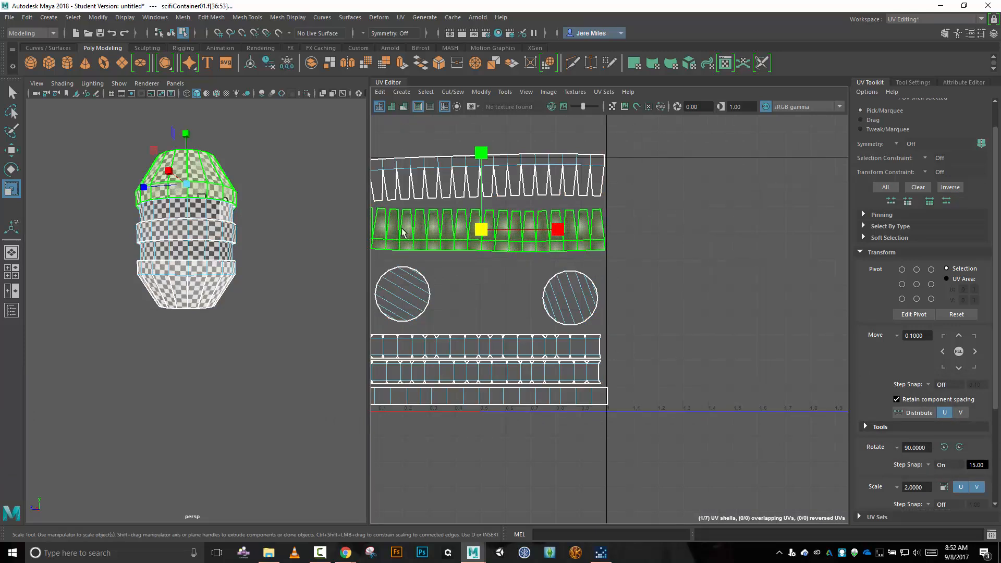
{"action": "scroll", "coordinate": [448, 214], "scroll_direction": "up", "scroll_amount": 2}
{"action": "middle_click_drag", "start_coordinate": [512, 346], "coordinate": [639, 340], "text": "alt"}
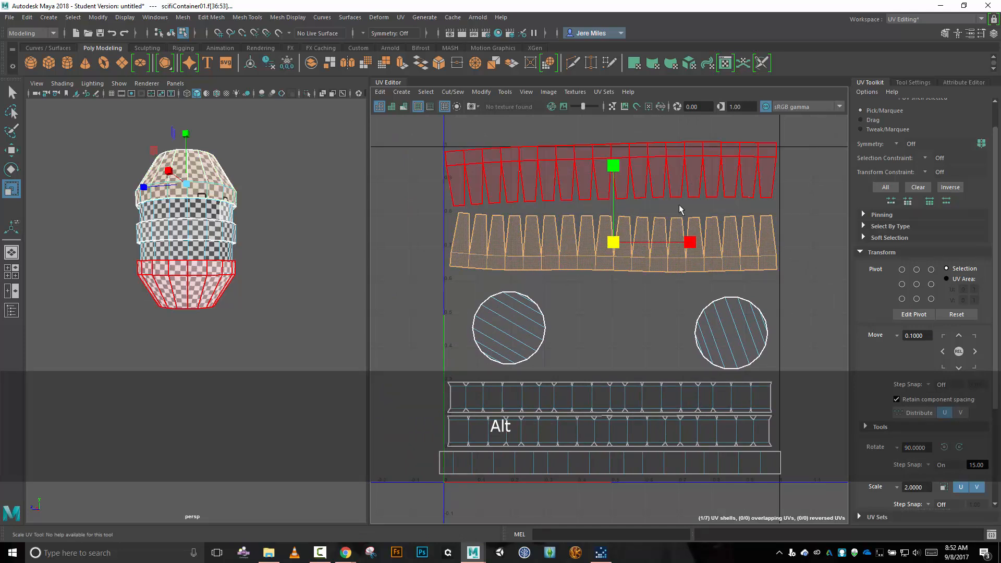
{"action": "key", "text": "w"}
{"action": "left_click_drag", "start_coordinate": [612, 247], "coordinate": [614, 261]}
{"action": "left_click", "coordinate": [643, 180]}
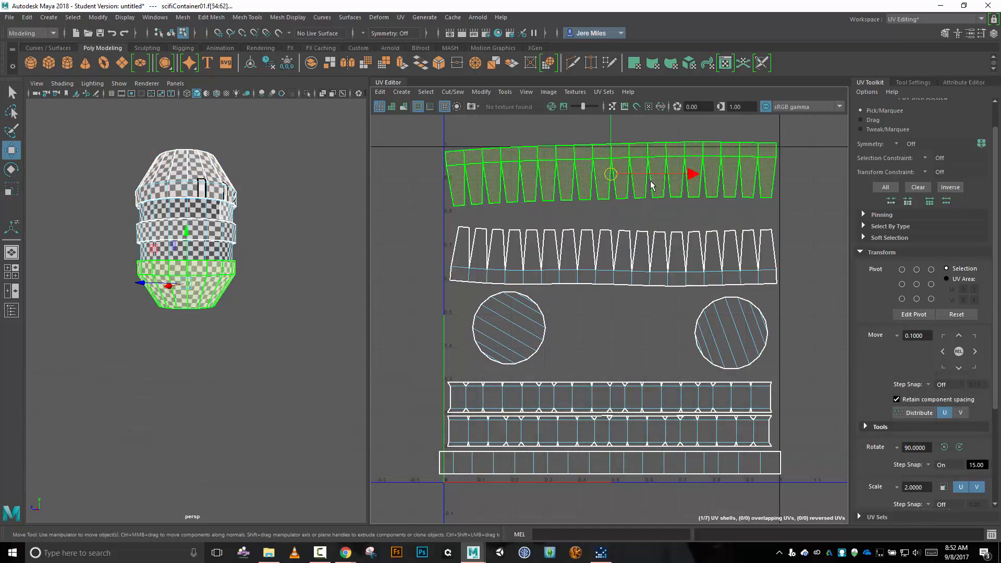
{"action": "left_click_drag", "start_coordinate": [614, 181], "coordinate": [614, 192]}
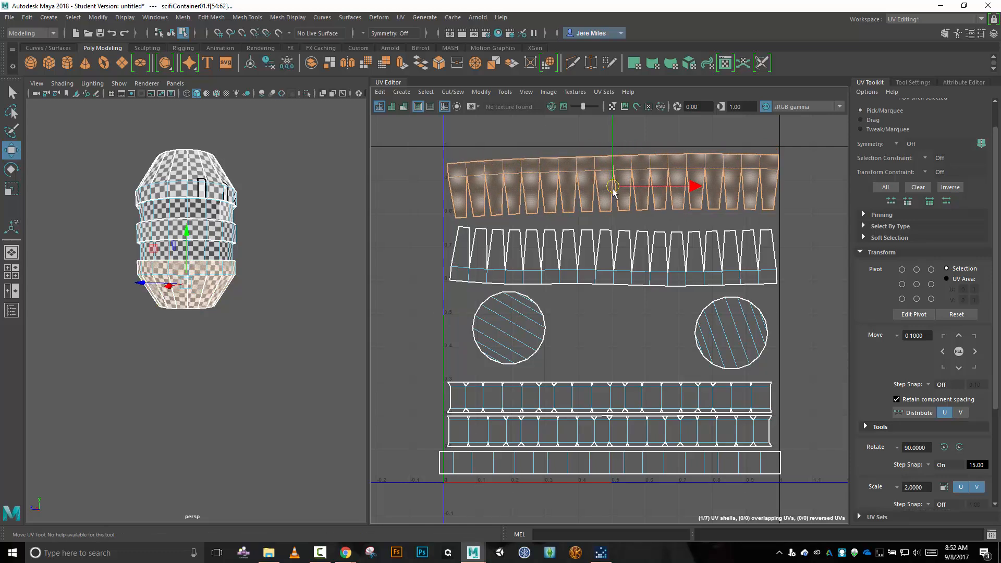
Move the two notched strips up and right together, and raise the plain lowest strip to sit closer beneath them.
{"action": "left_click", "coordinate": [633, 390]}
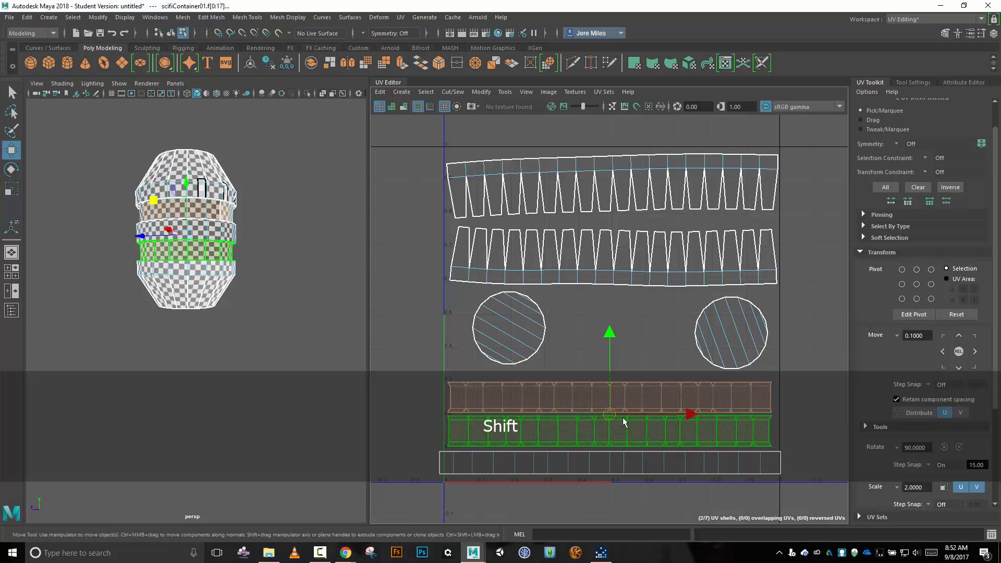
{"action": "left_click", "coordinate": [615, 418], "text": "shift"}
{"action": "left_click_drag", "start_coordinate": [609, 413], "coordinate": [613, 408]}
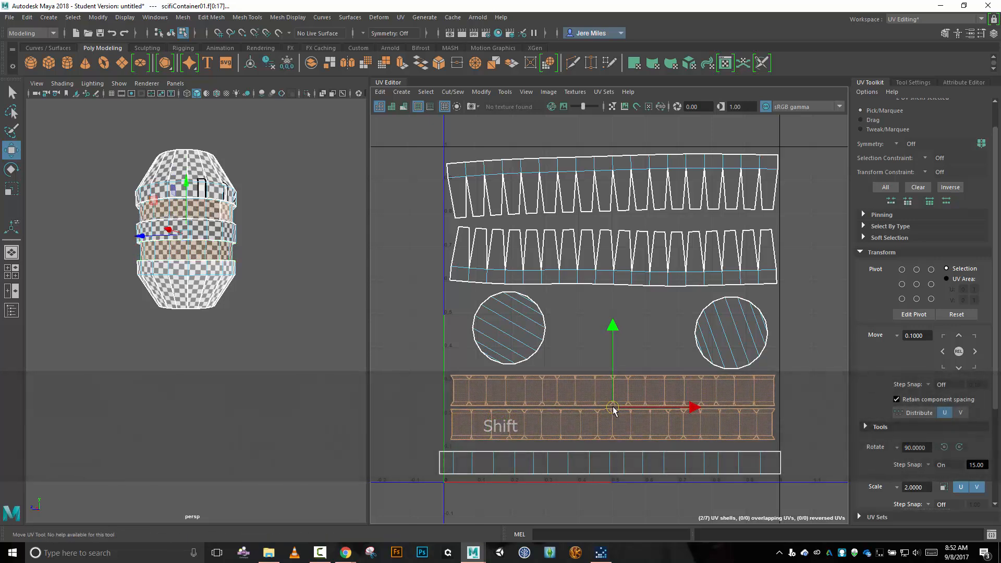
{"action": "left_click", "coordinate": [624, 469]}
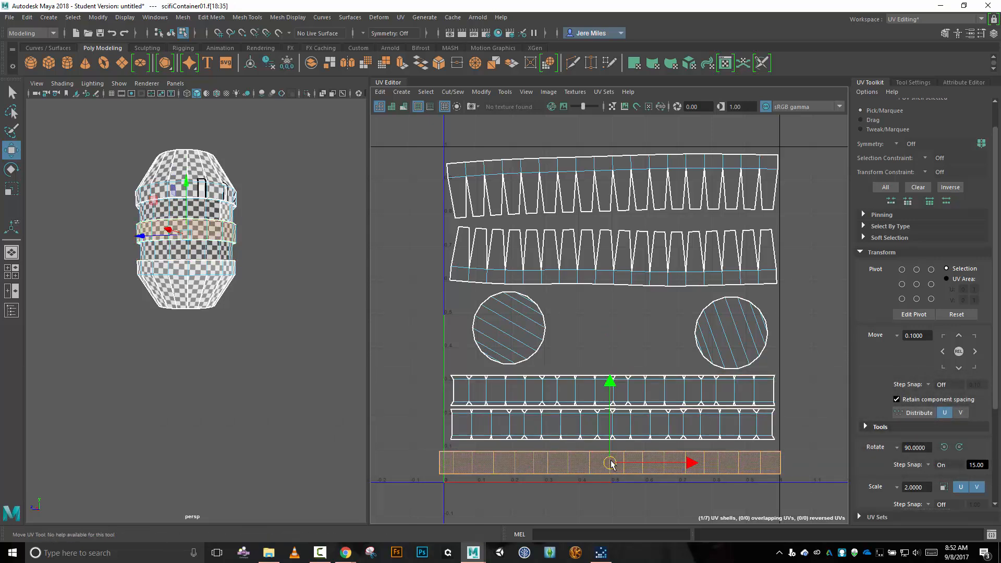
{"action": "left_click_drag", "start_coordinate": [612, 463], "coordinate": [611, 458]}
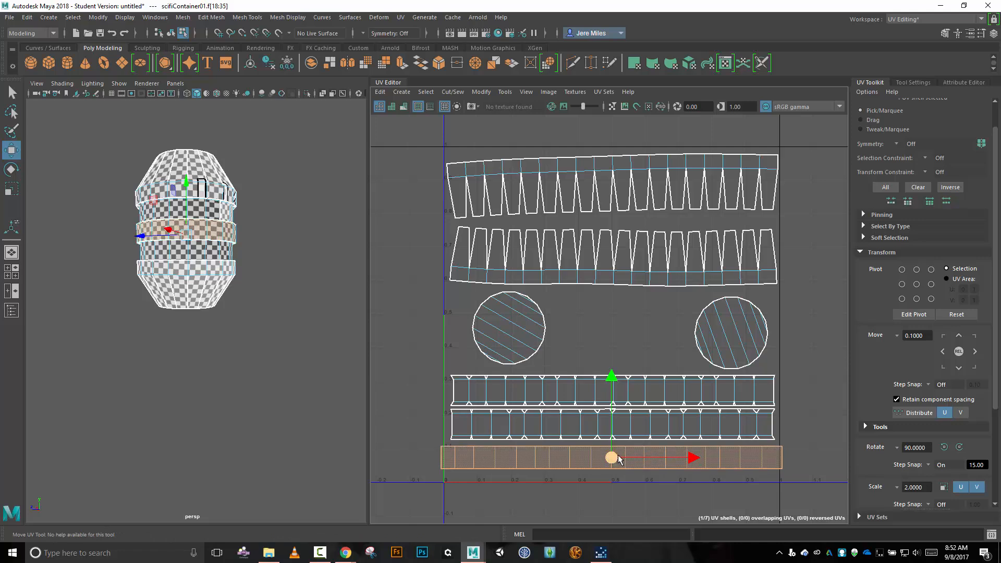
Scale the lowest strip shell down uniformly until both ends fit within the tile's width.
{"action": "key", "text": "r"}
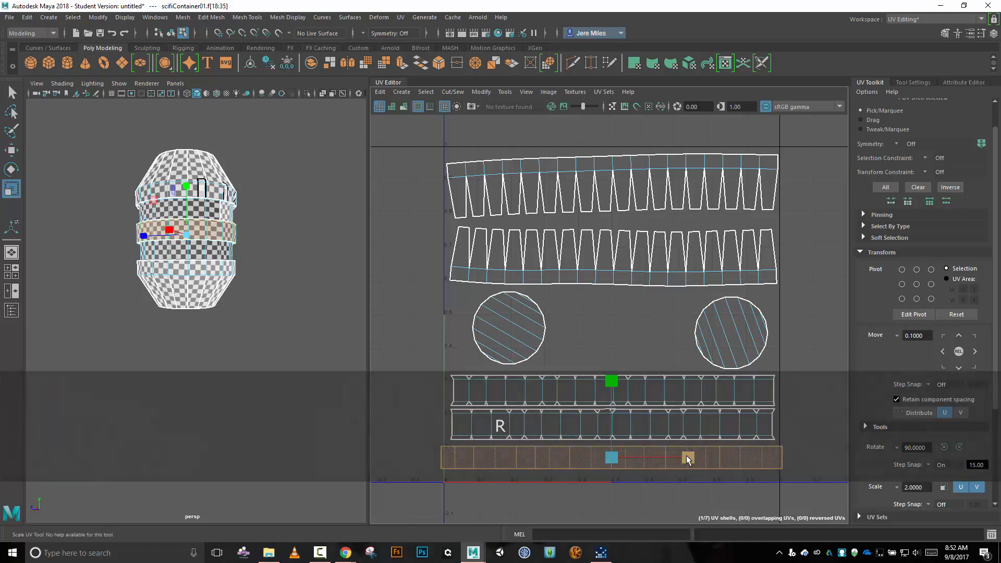
{"action": "left_click_drag", "start_coordinate": [615, 461], "coordinate": [617, 460]}
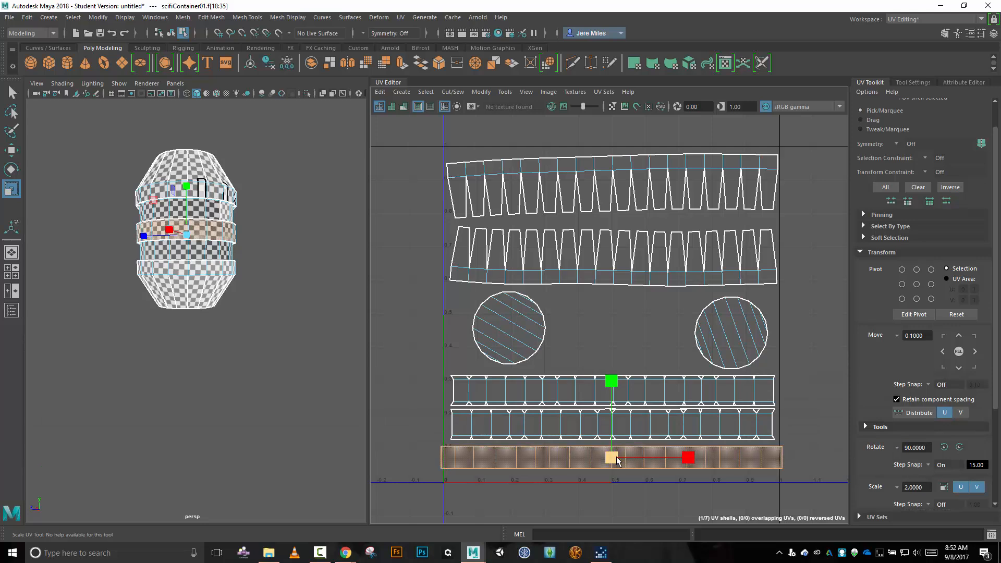
{"action": "key", "text": "w"}
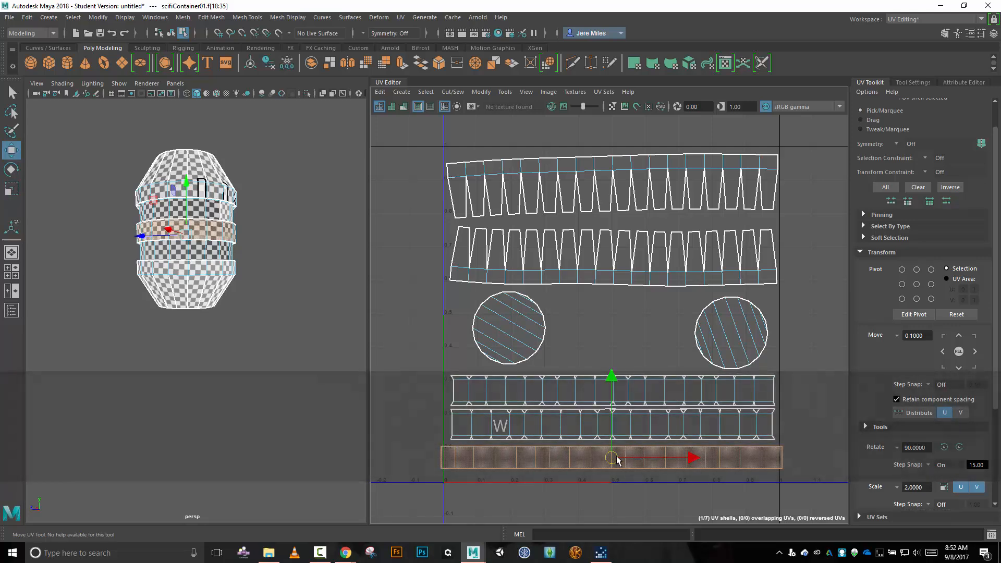
{"action": "key", "text": "r"}
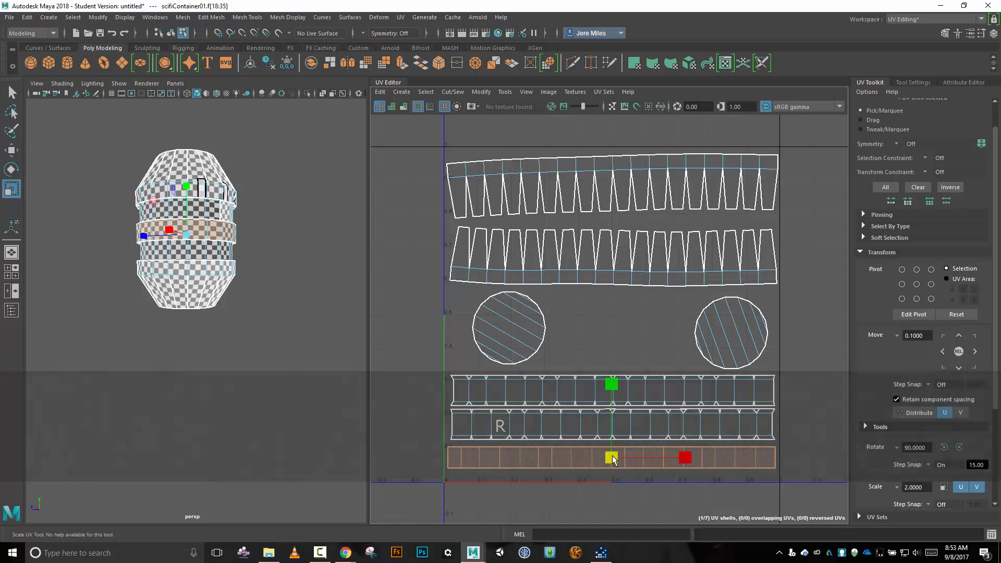
{"action": "left_click_drag", "start_coordinate": [616, 458], "coordinate": [615, 459]}
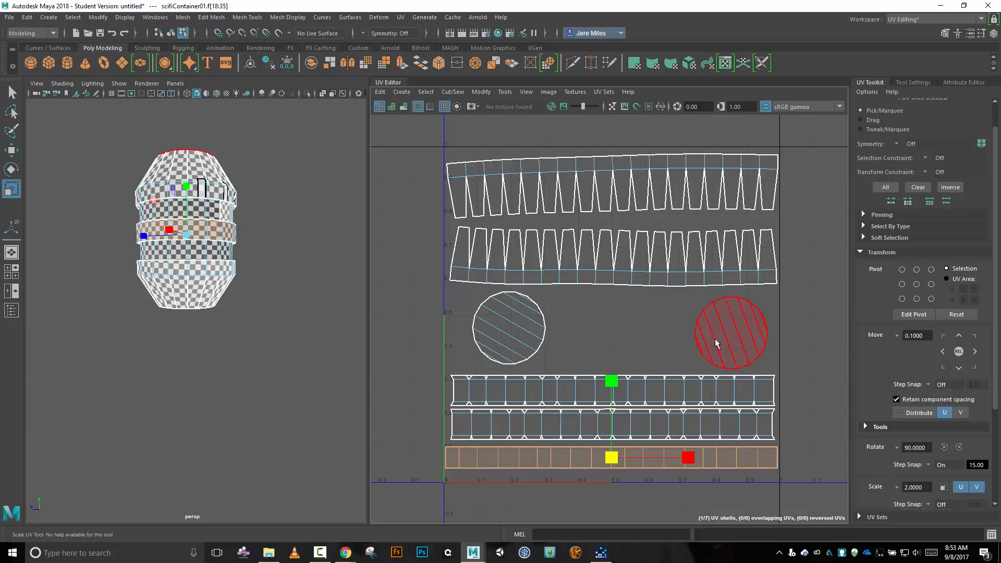
Examine the finished layout and the checker pattern on the container's cap and upper section for stretching and even scale.
{"action": "scroll", "coordinate": [718, 327], "scroll_direction": "down", "scroll_amount": 2}
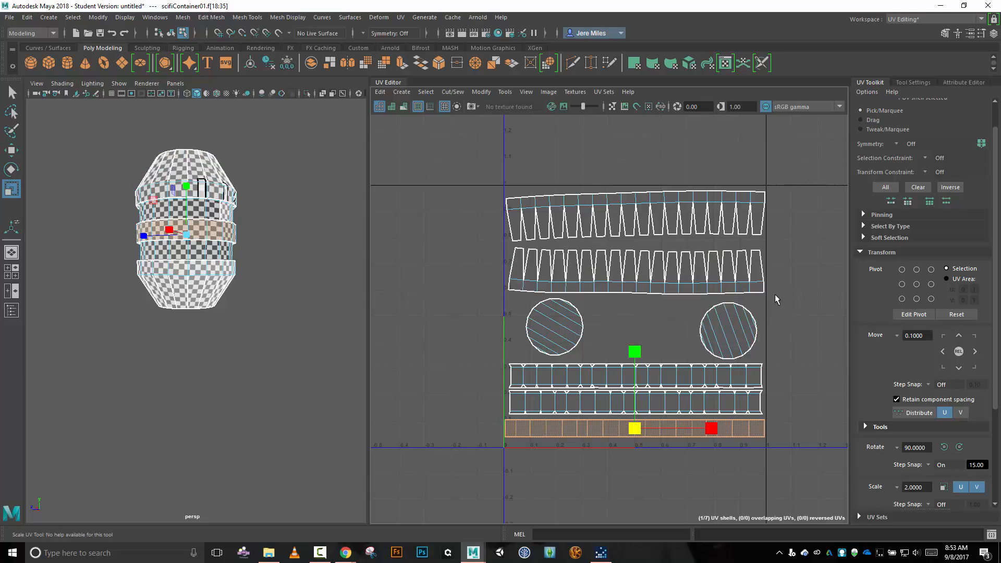
{"action": "middle_click_drag", "start_coordinate": [783, 278], "coordinate": [759, 277], "text": "alt"}
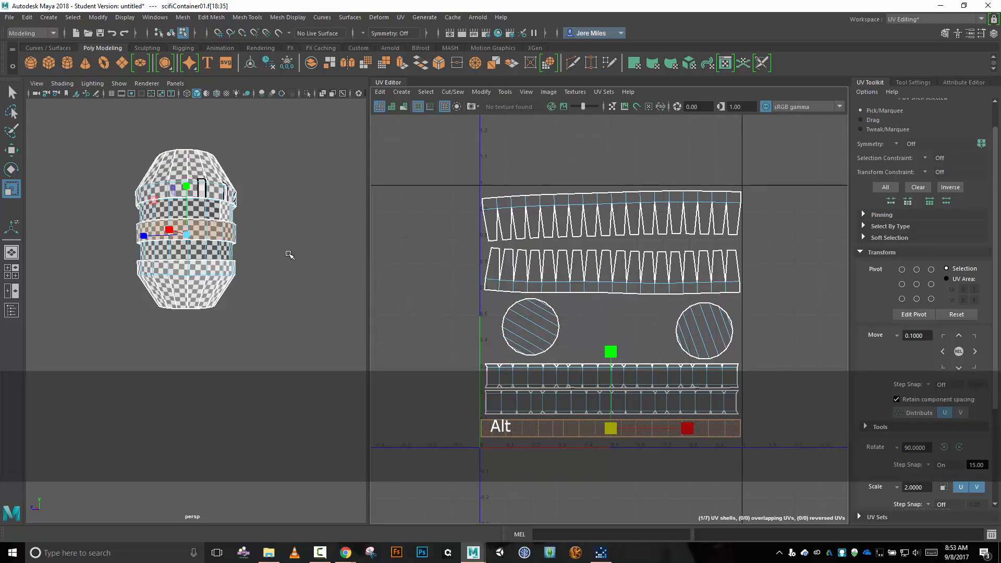
{"action": "left_click_drag", "start_coordinate": [286, 224], "coordinate": [213, 253], "text": "alt"}
{"action": "scroll", "coordinate": [214, 252], "scroll_direction": "up", "scroll_amount": 5}
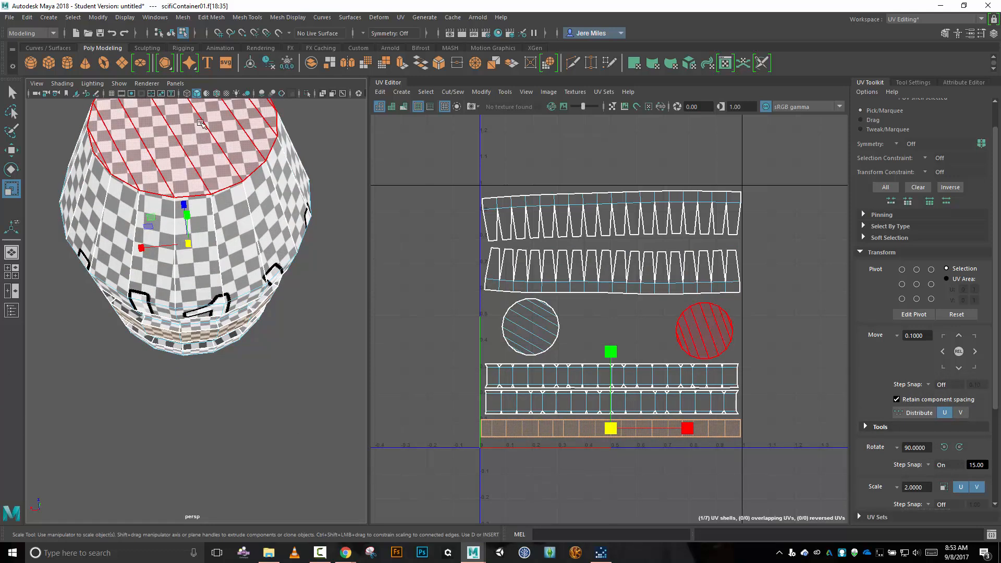
{"action": "left_click_drag", "start_coordinate": [210, 174], "coordinate": [193, 309], "text": "alt"}
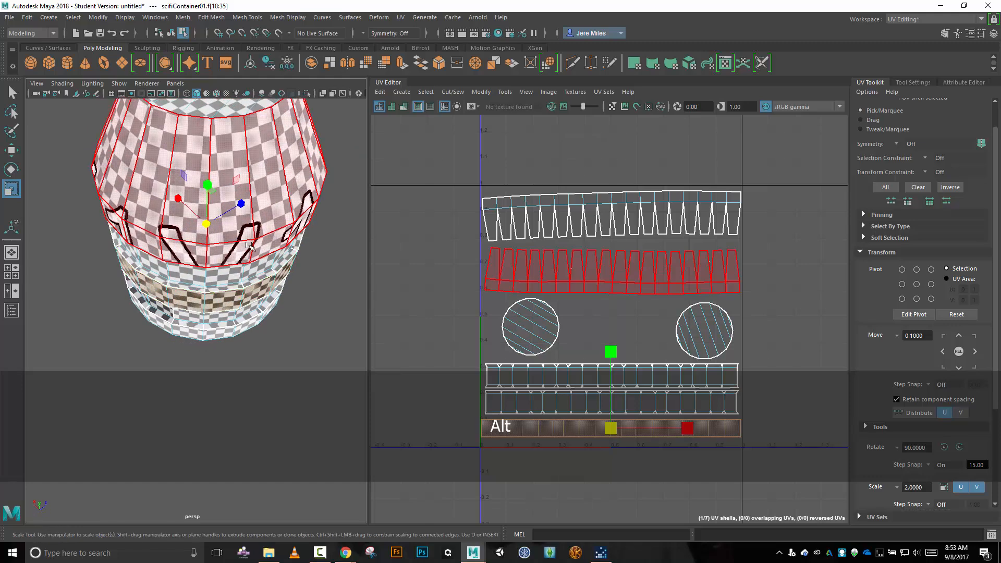